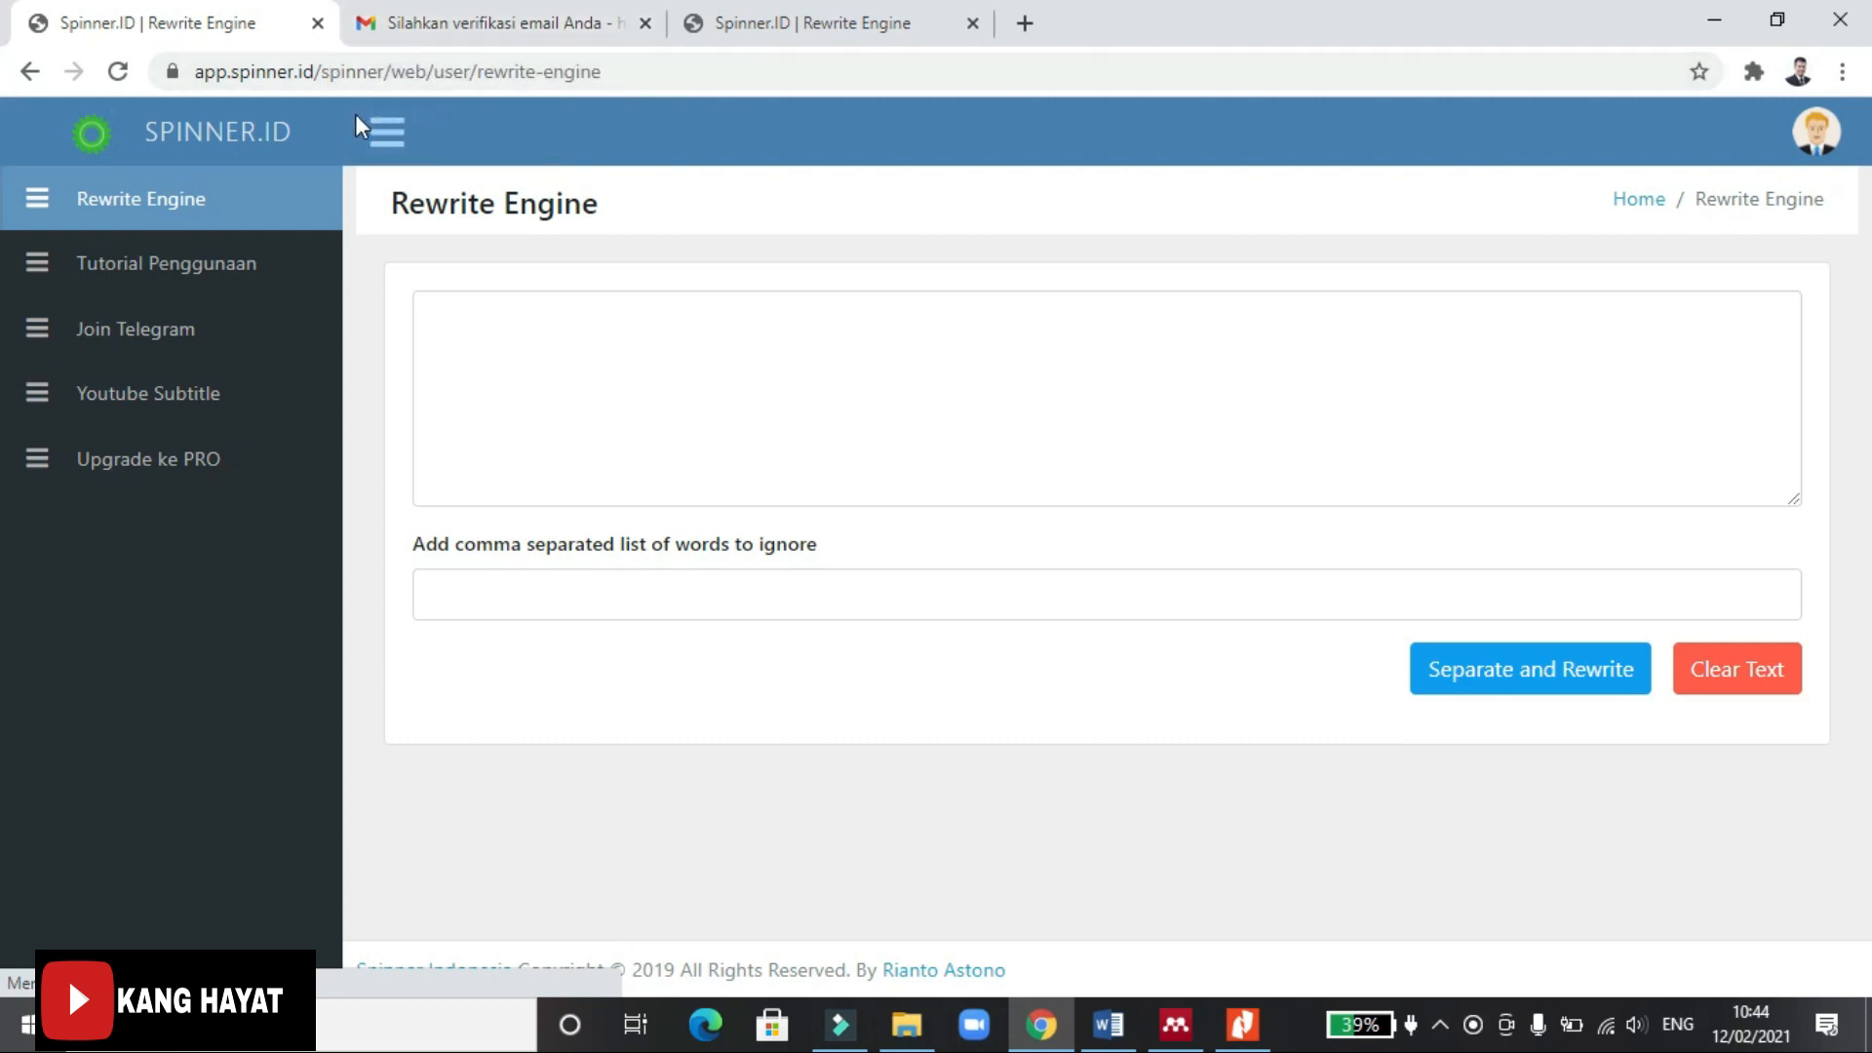
# Open the spinner.id website and go to its account sign-up form.
pyautogui.click(673, 72)
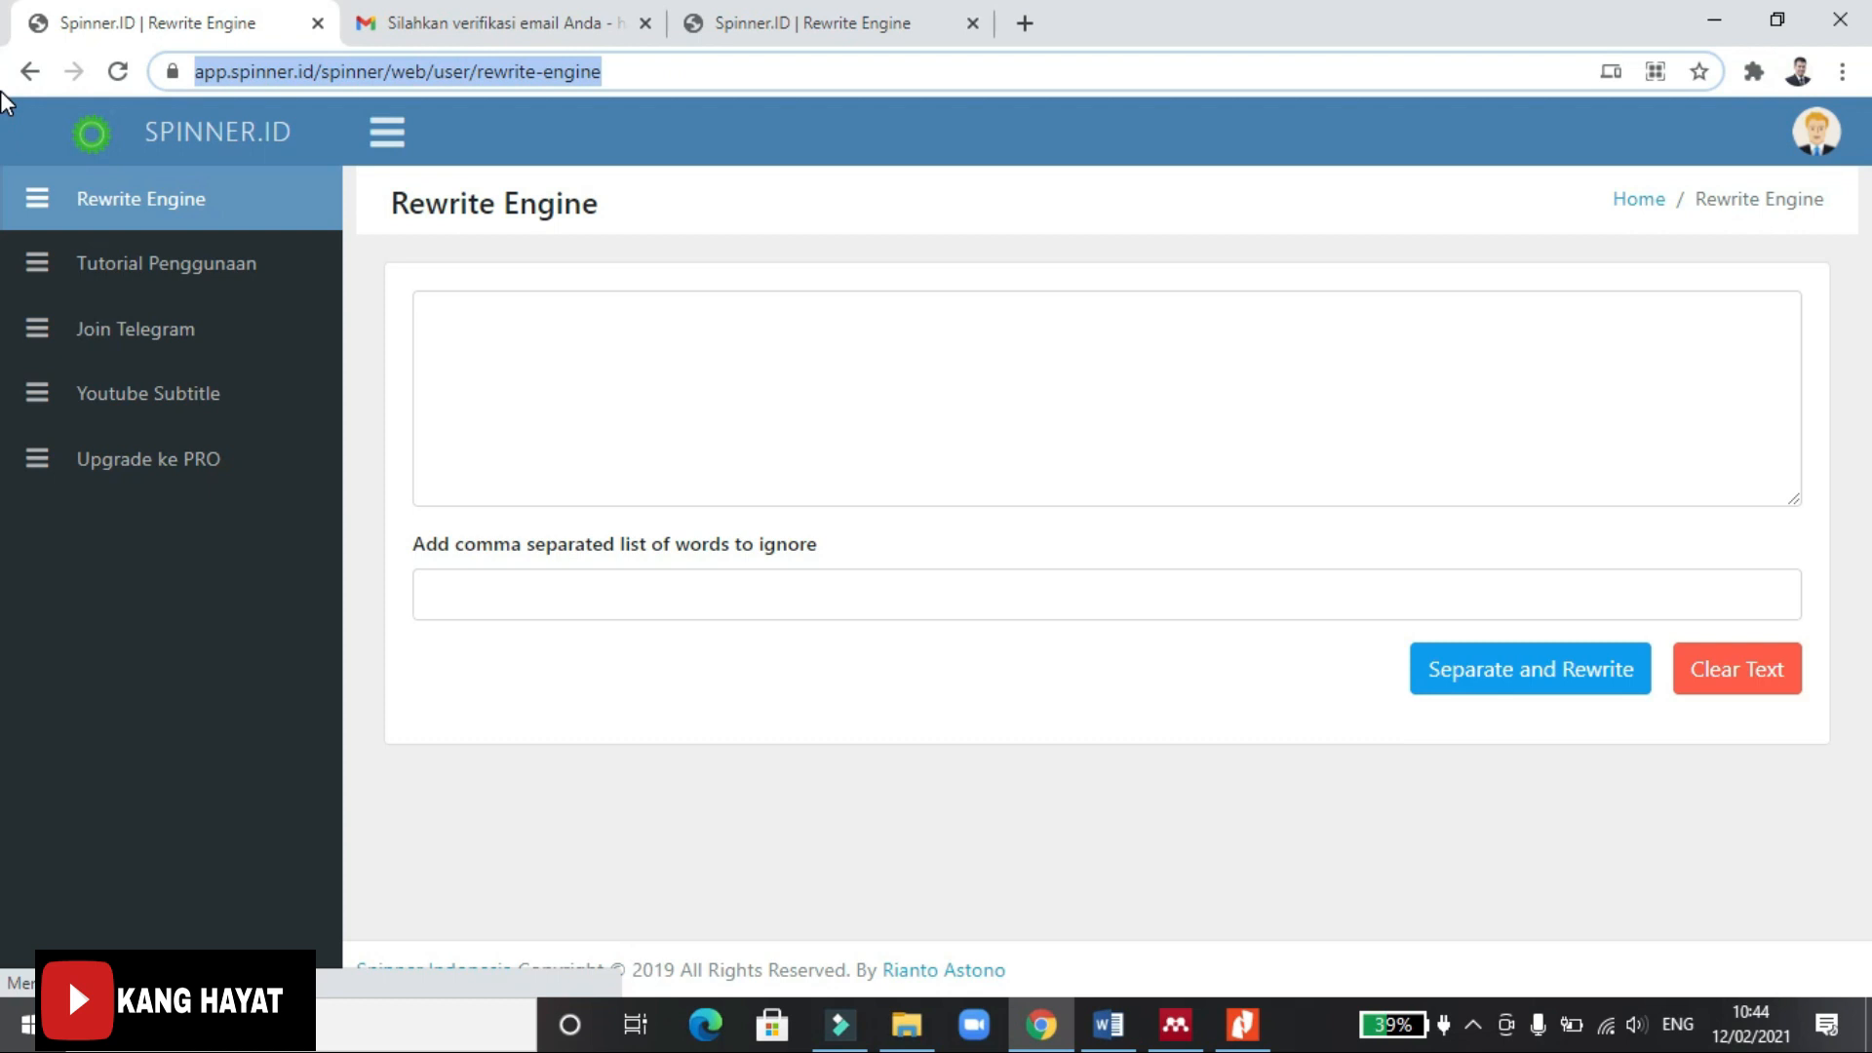
pyautogui.write('g')
pyautogui.press('BackSpace')
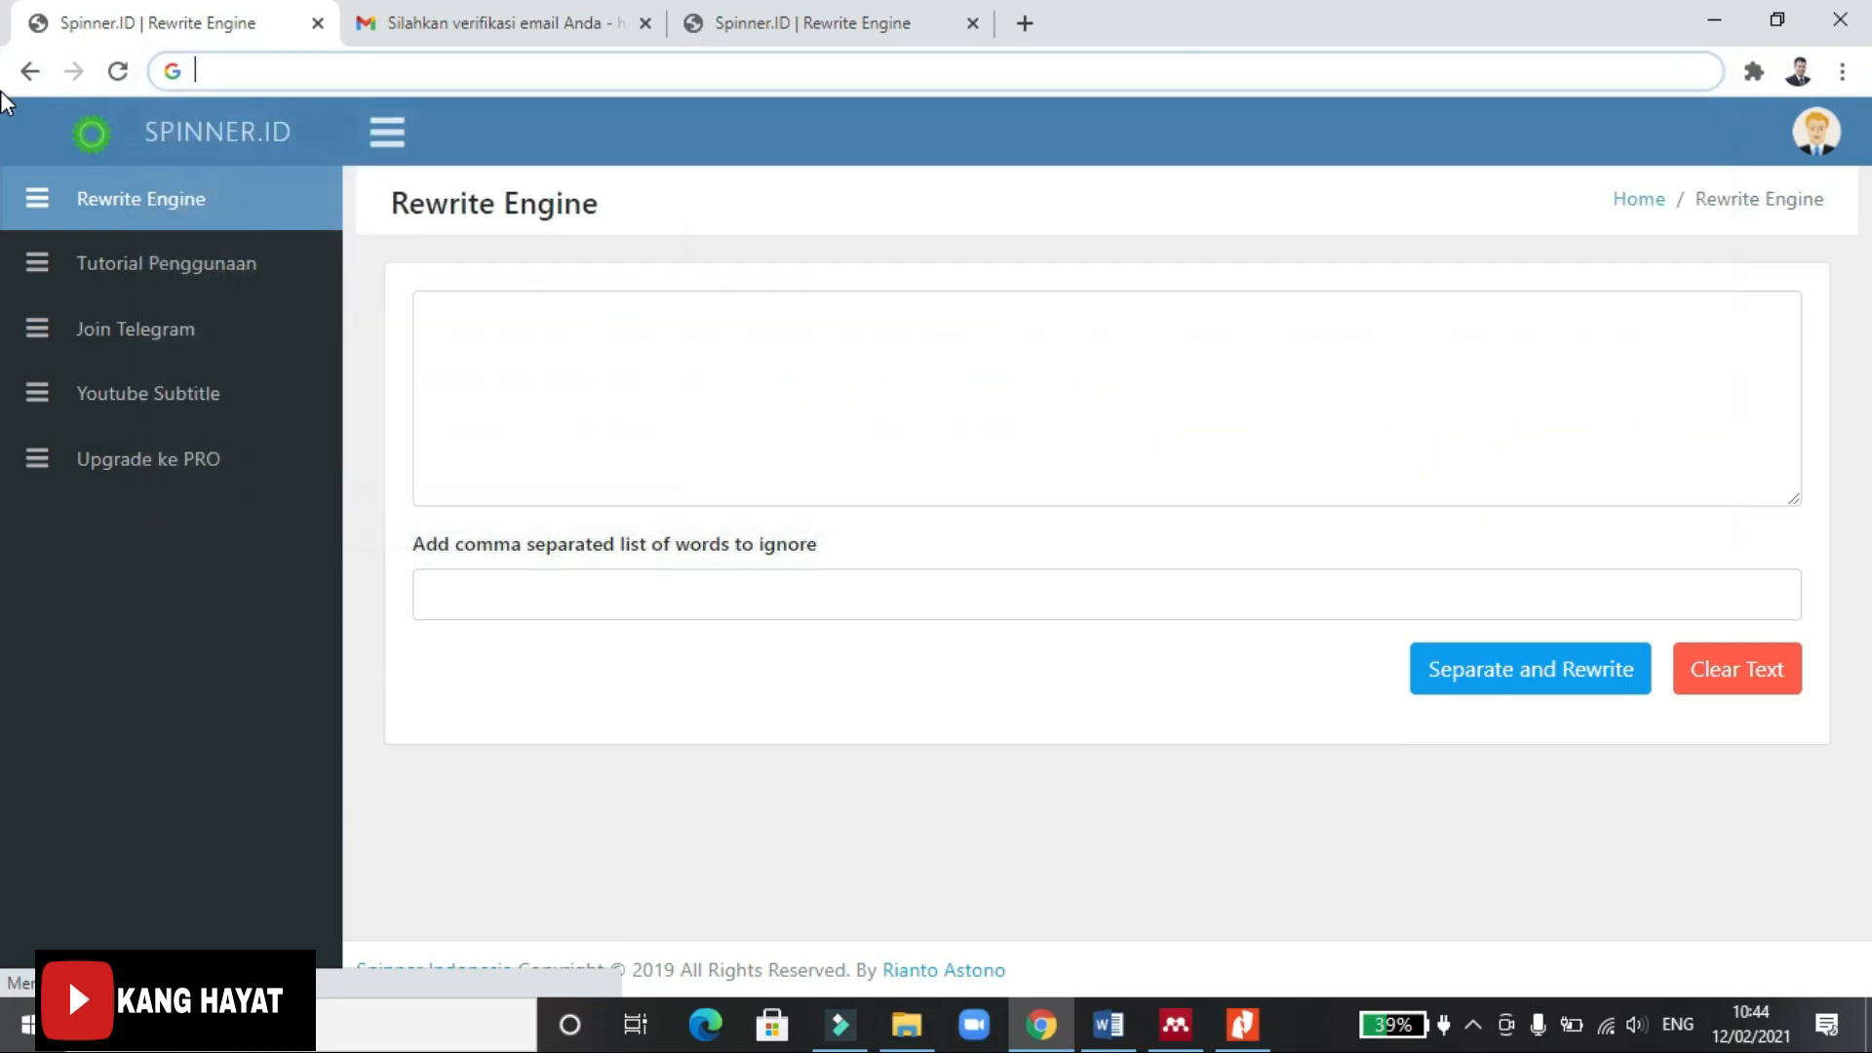
pyautogui.write('spinner')
pyautogui.press('Return')
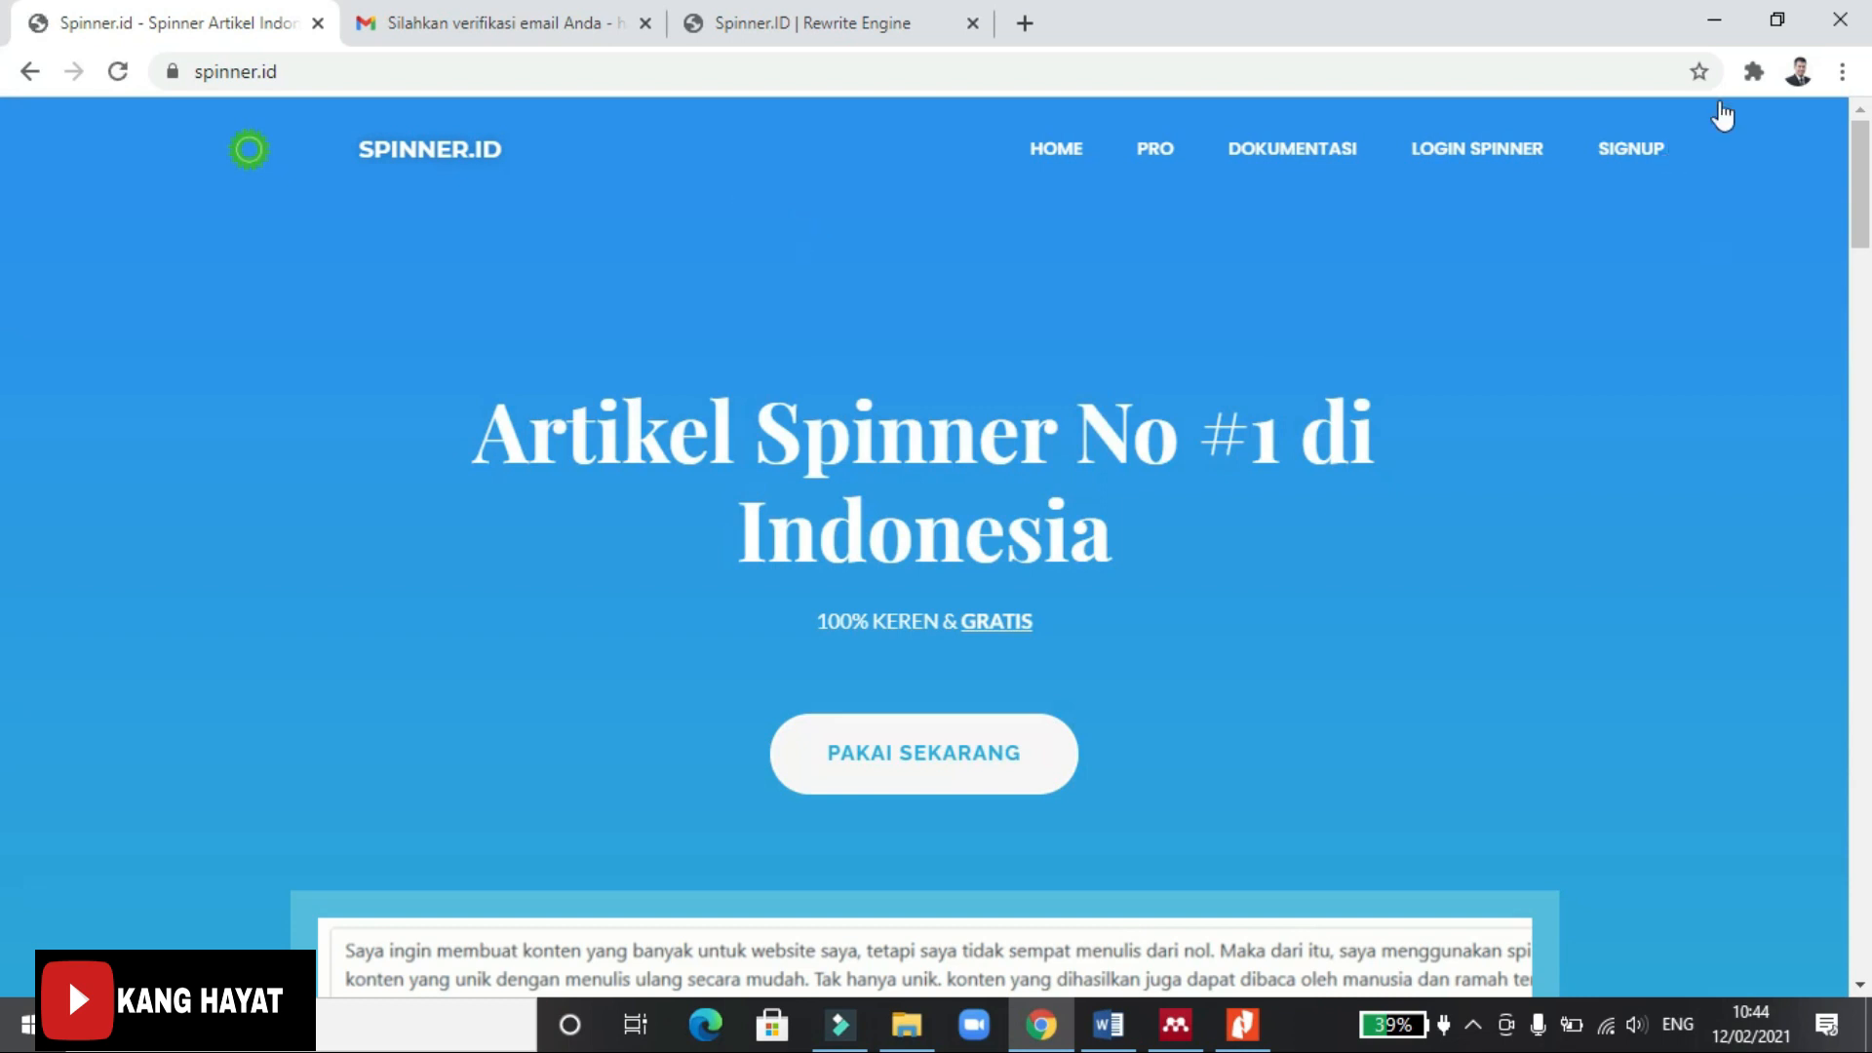
pyautogui.click(1655, 148)
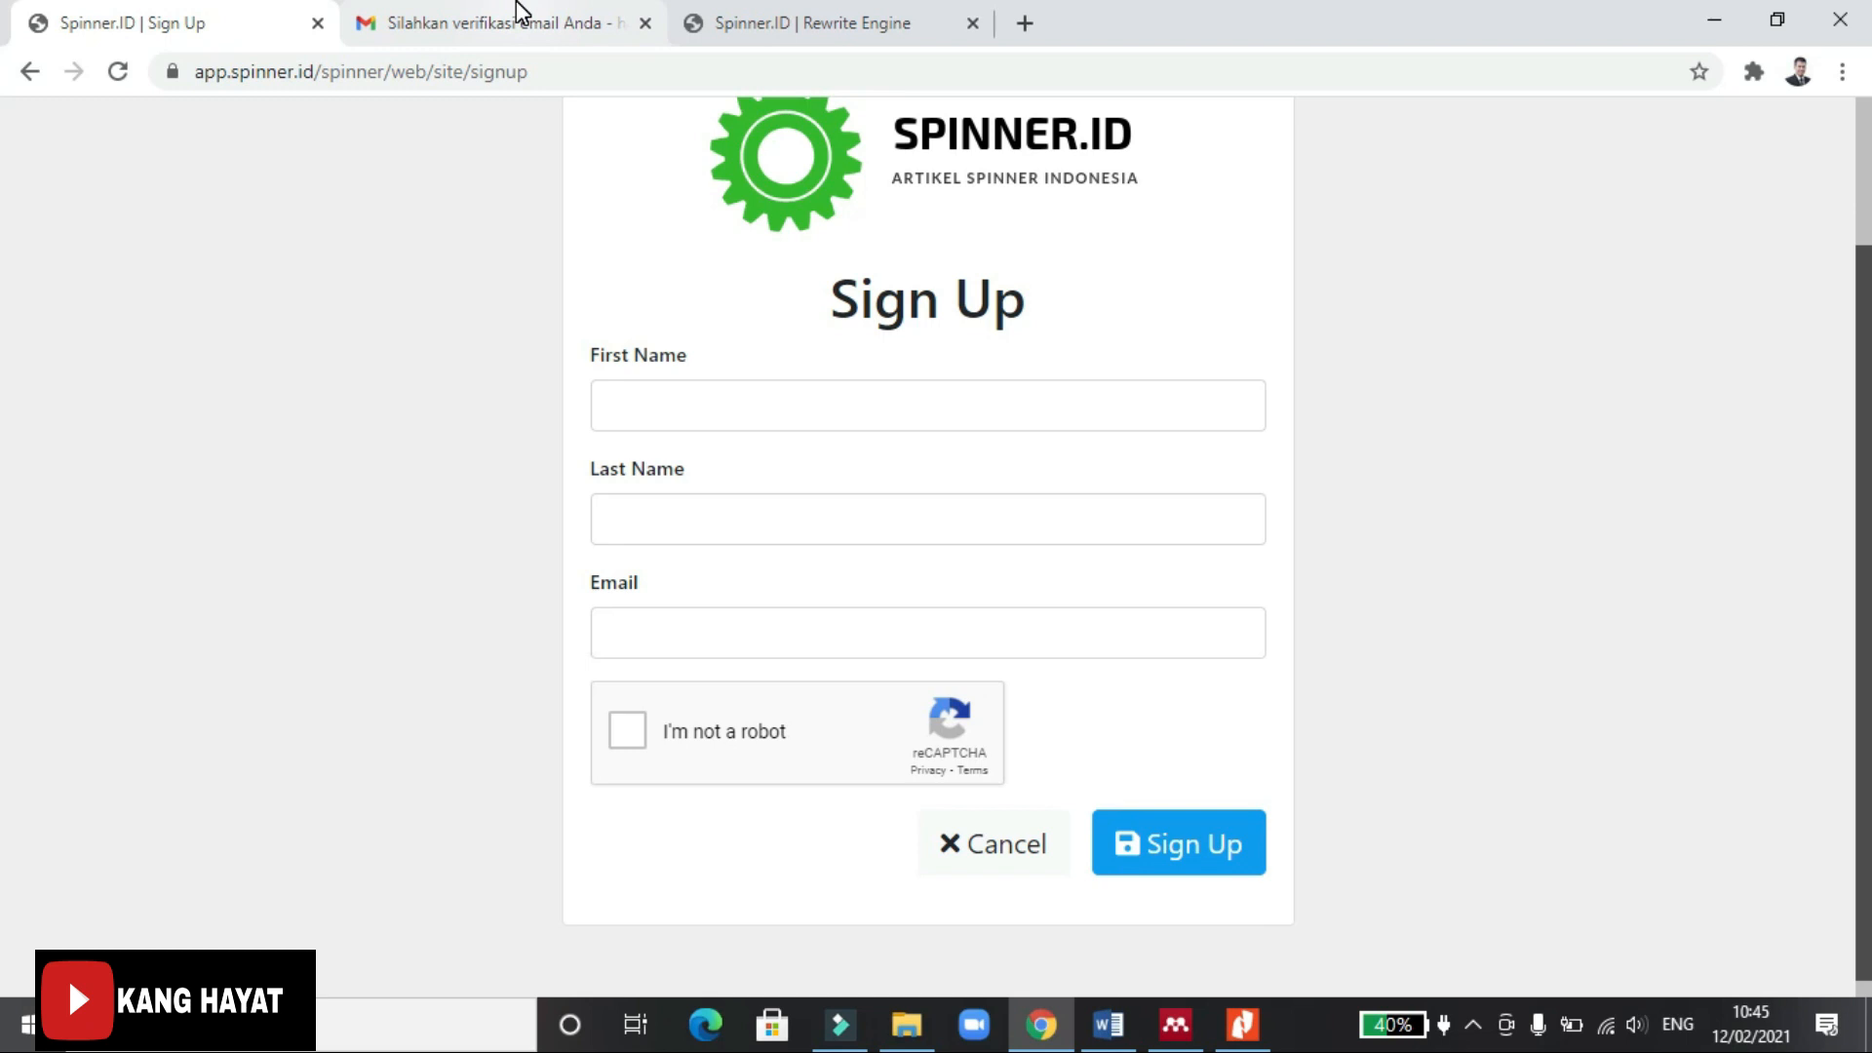
# Open the Spinner.ID verification email in Gmail and follow its Klik Disini link to the password setup page.
pyautogui.click(548, 18)
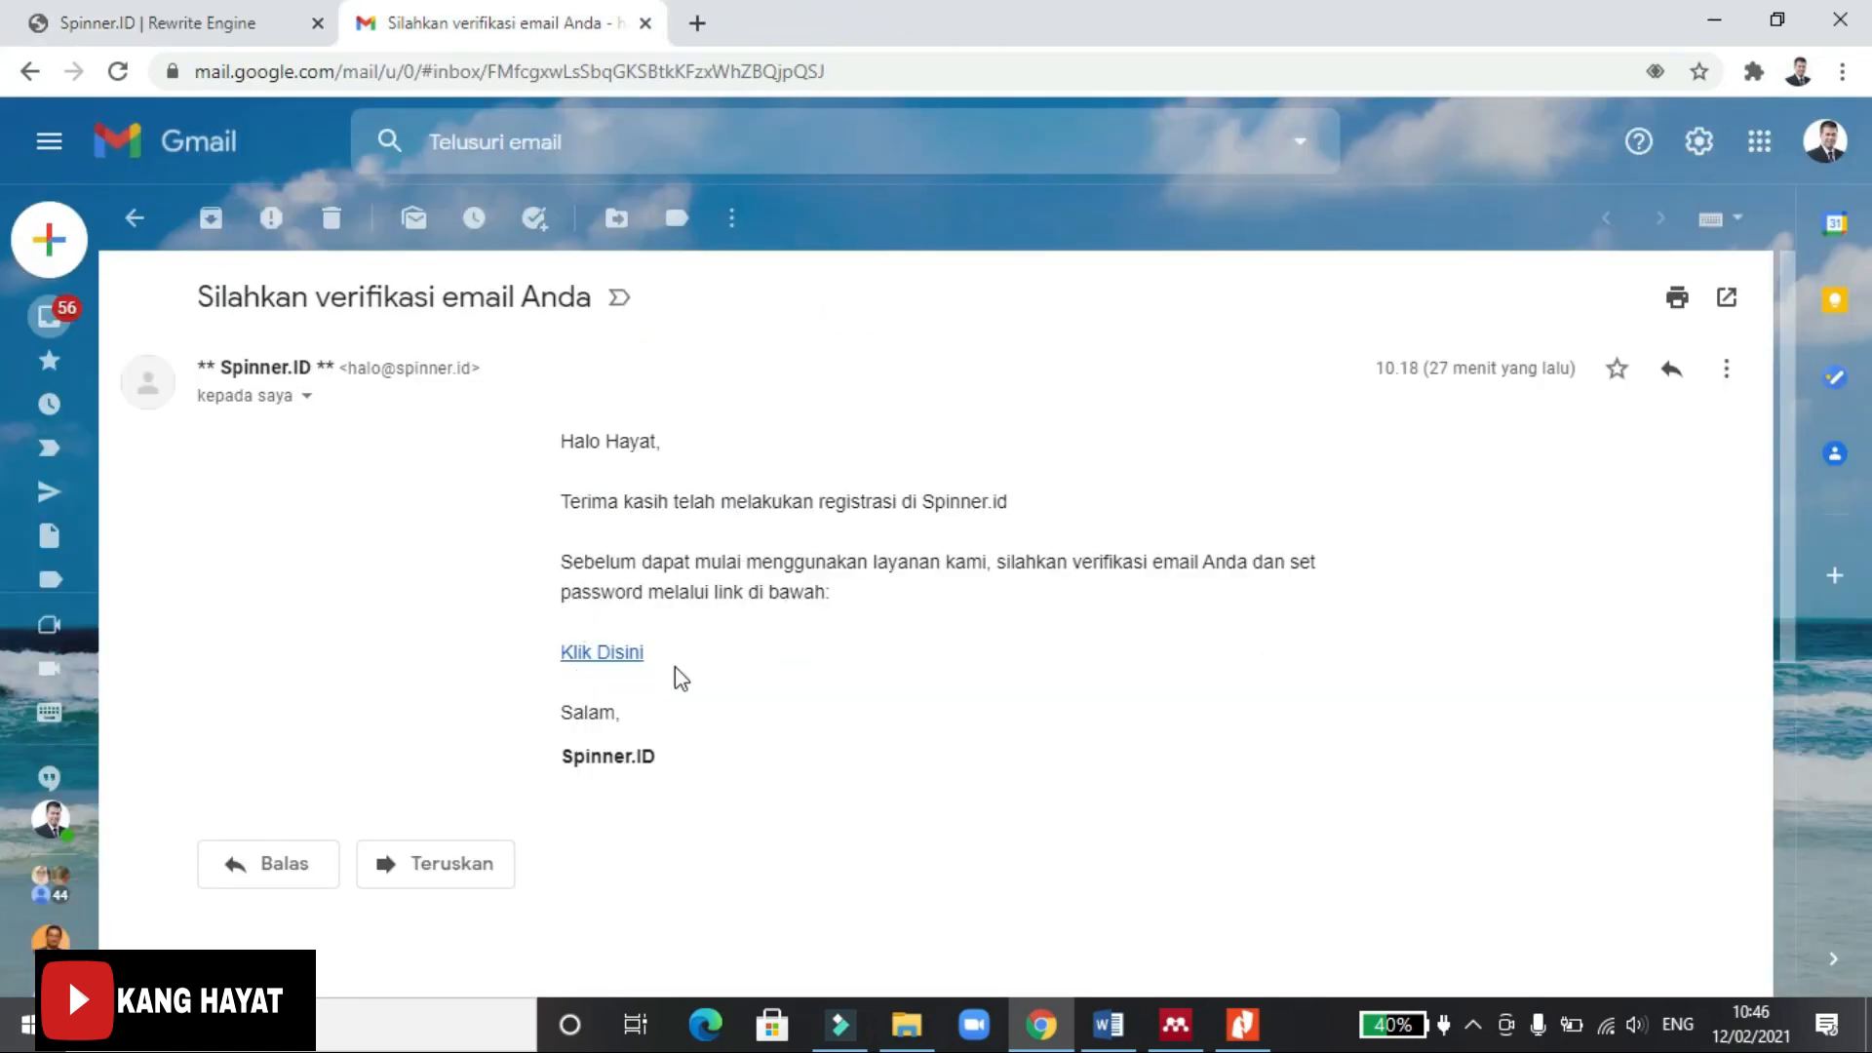
pyautogui.click(617, 666)
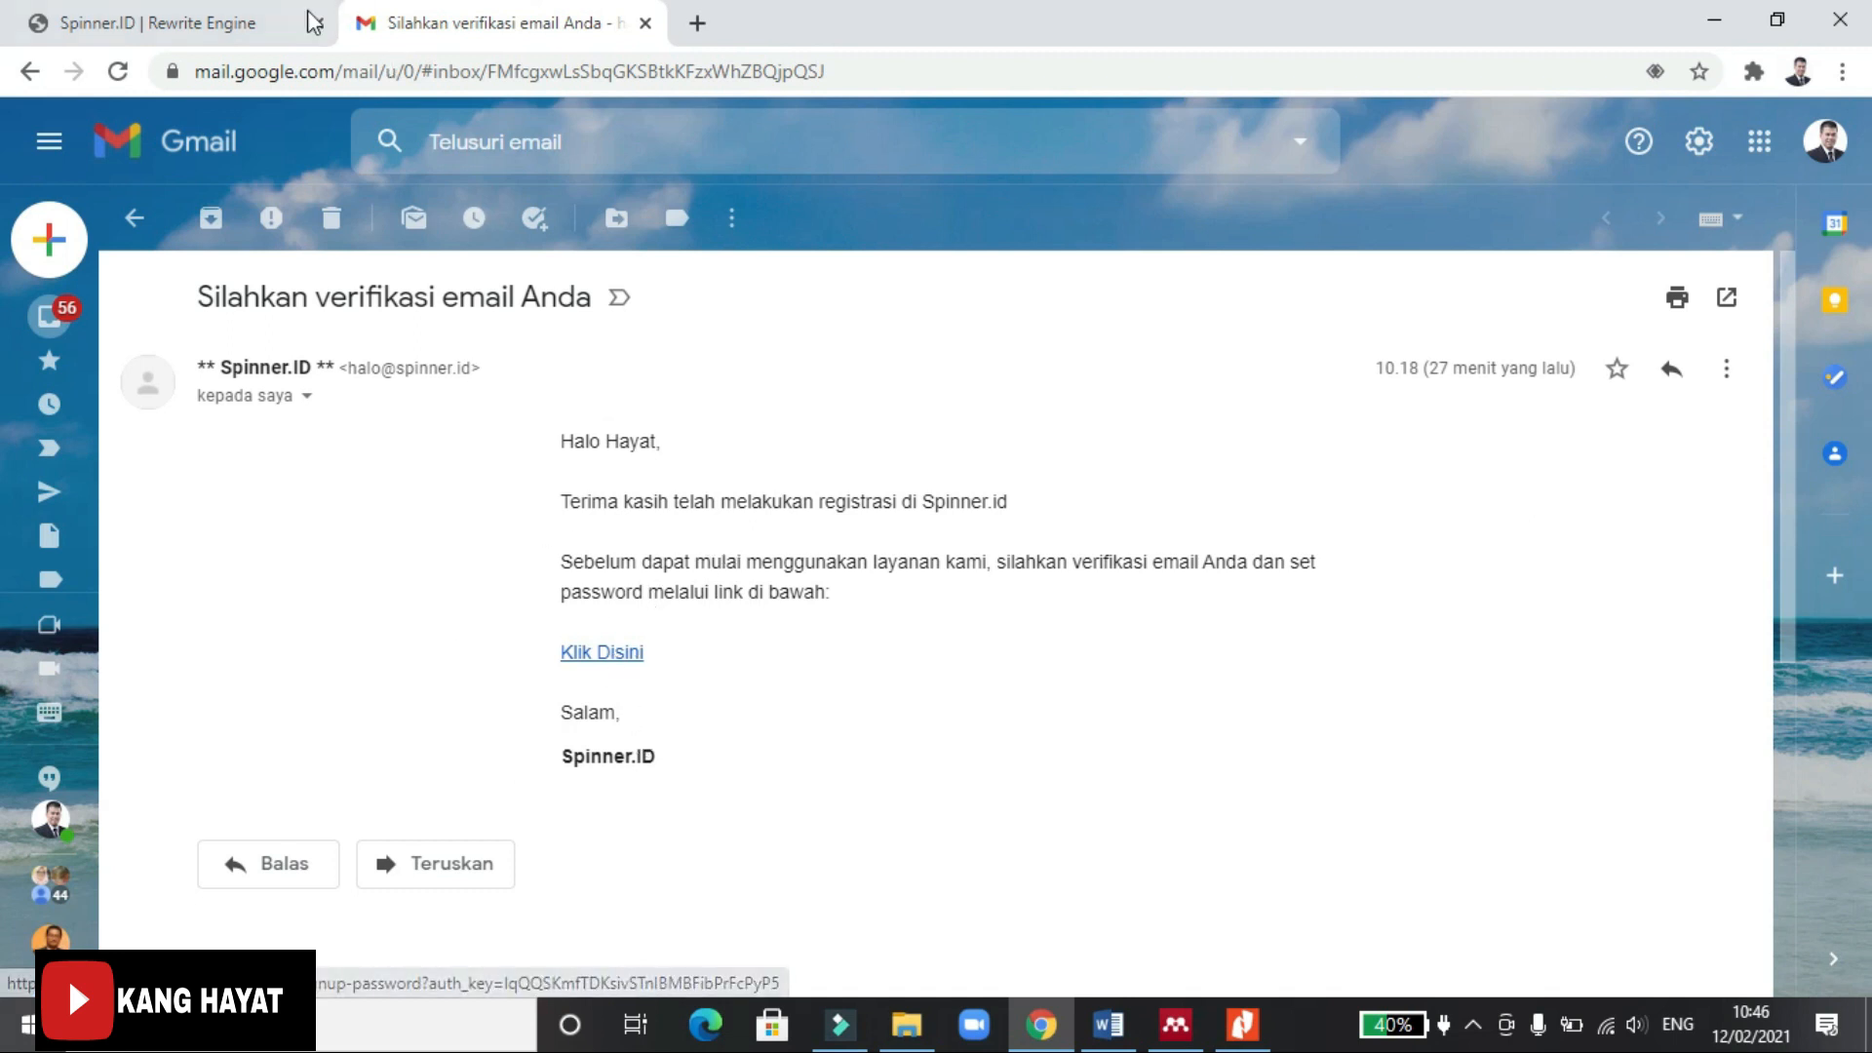
pyautogui.click(588, 660)
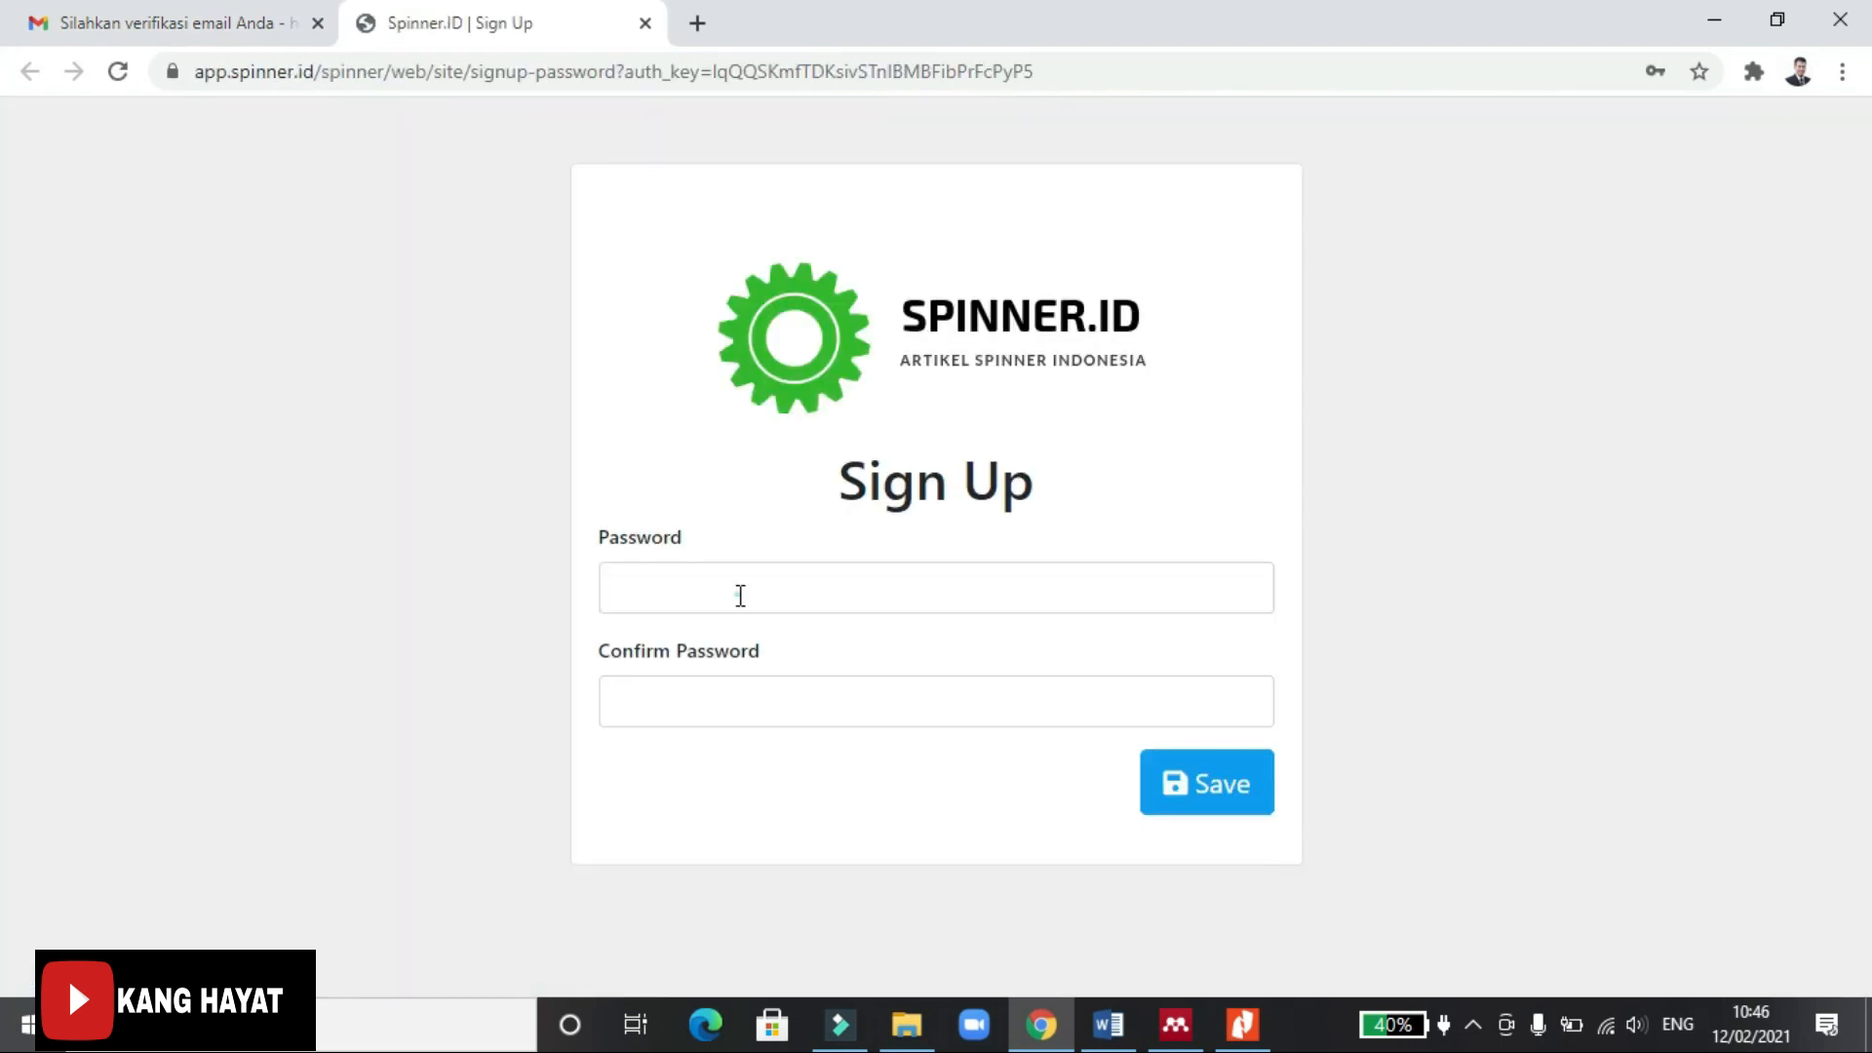
# Enter the account password in both the Password and Confirm Password fields, save the registration and dismiss the confirmation.
pyautogui.click(740, 594)
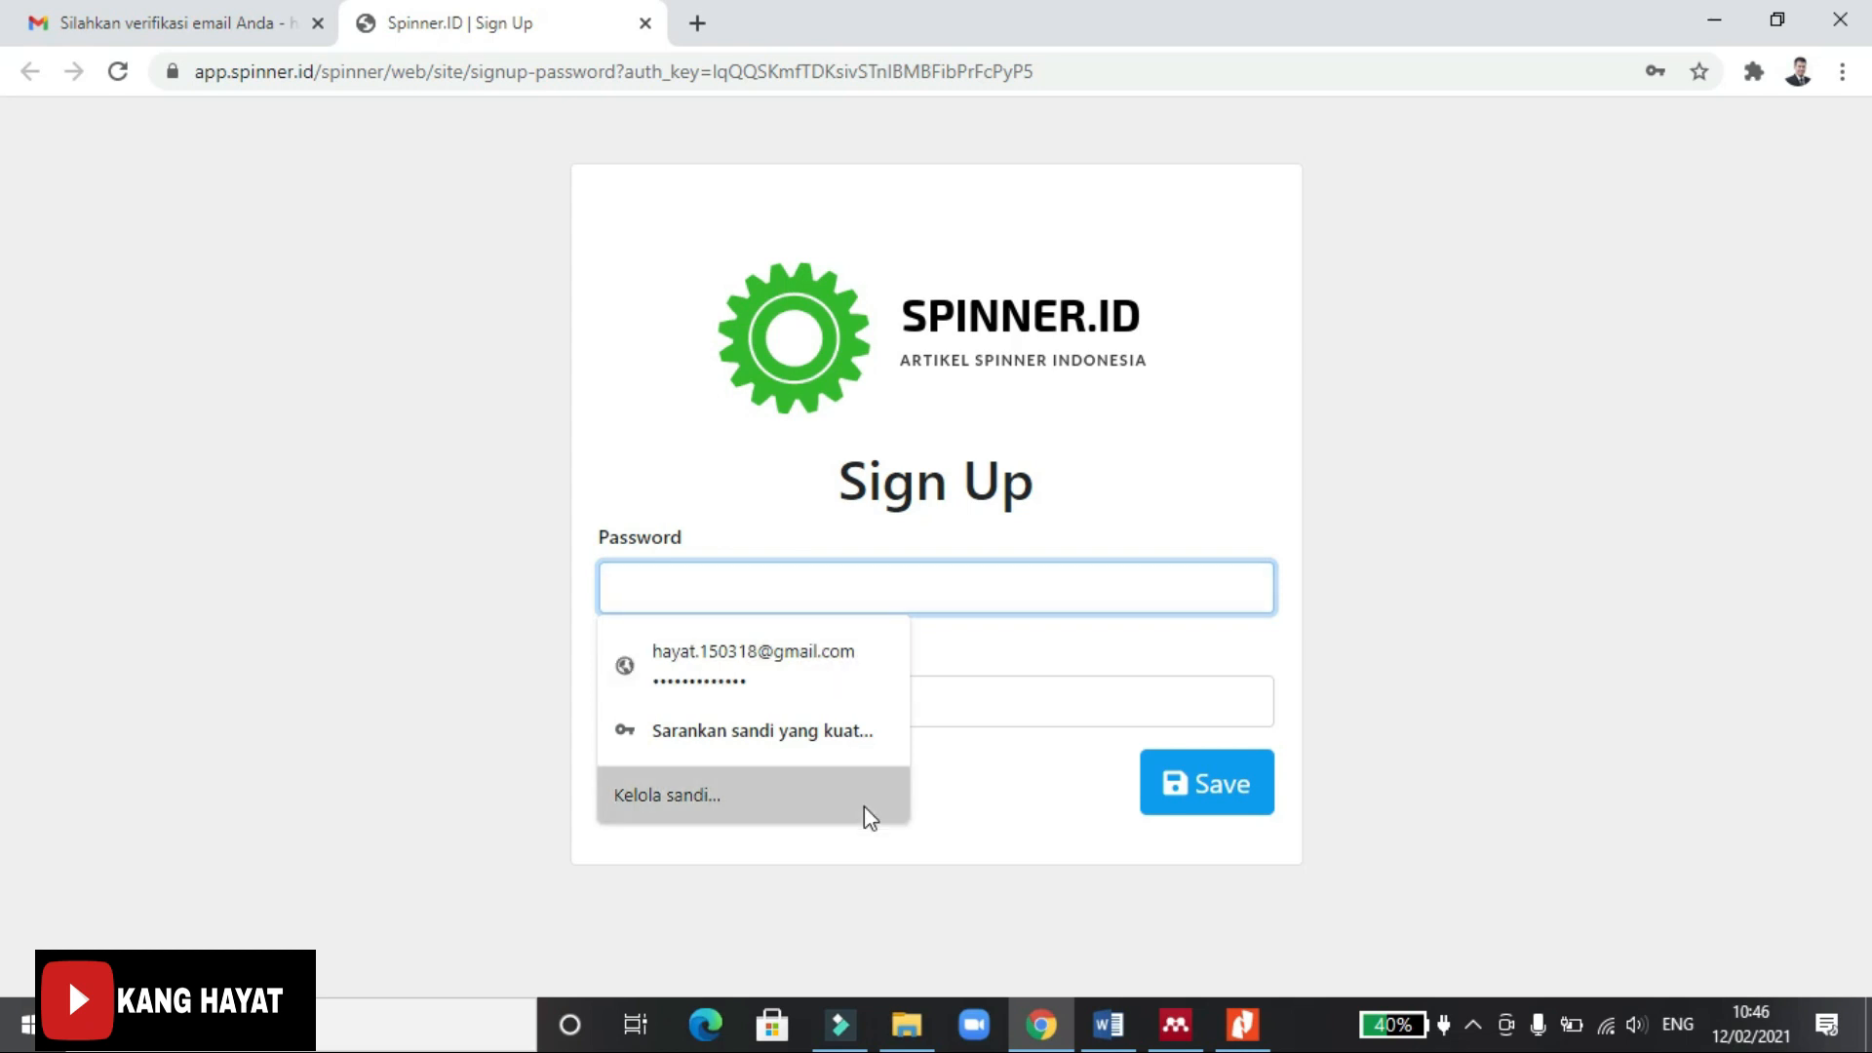
pyautogui.click(1542, 578)
pyautogui.click(789, 716)
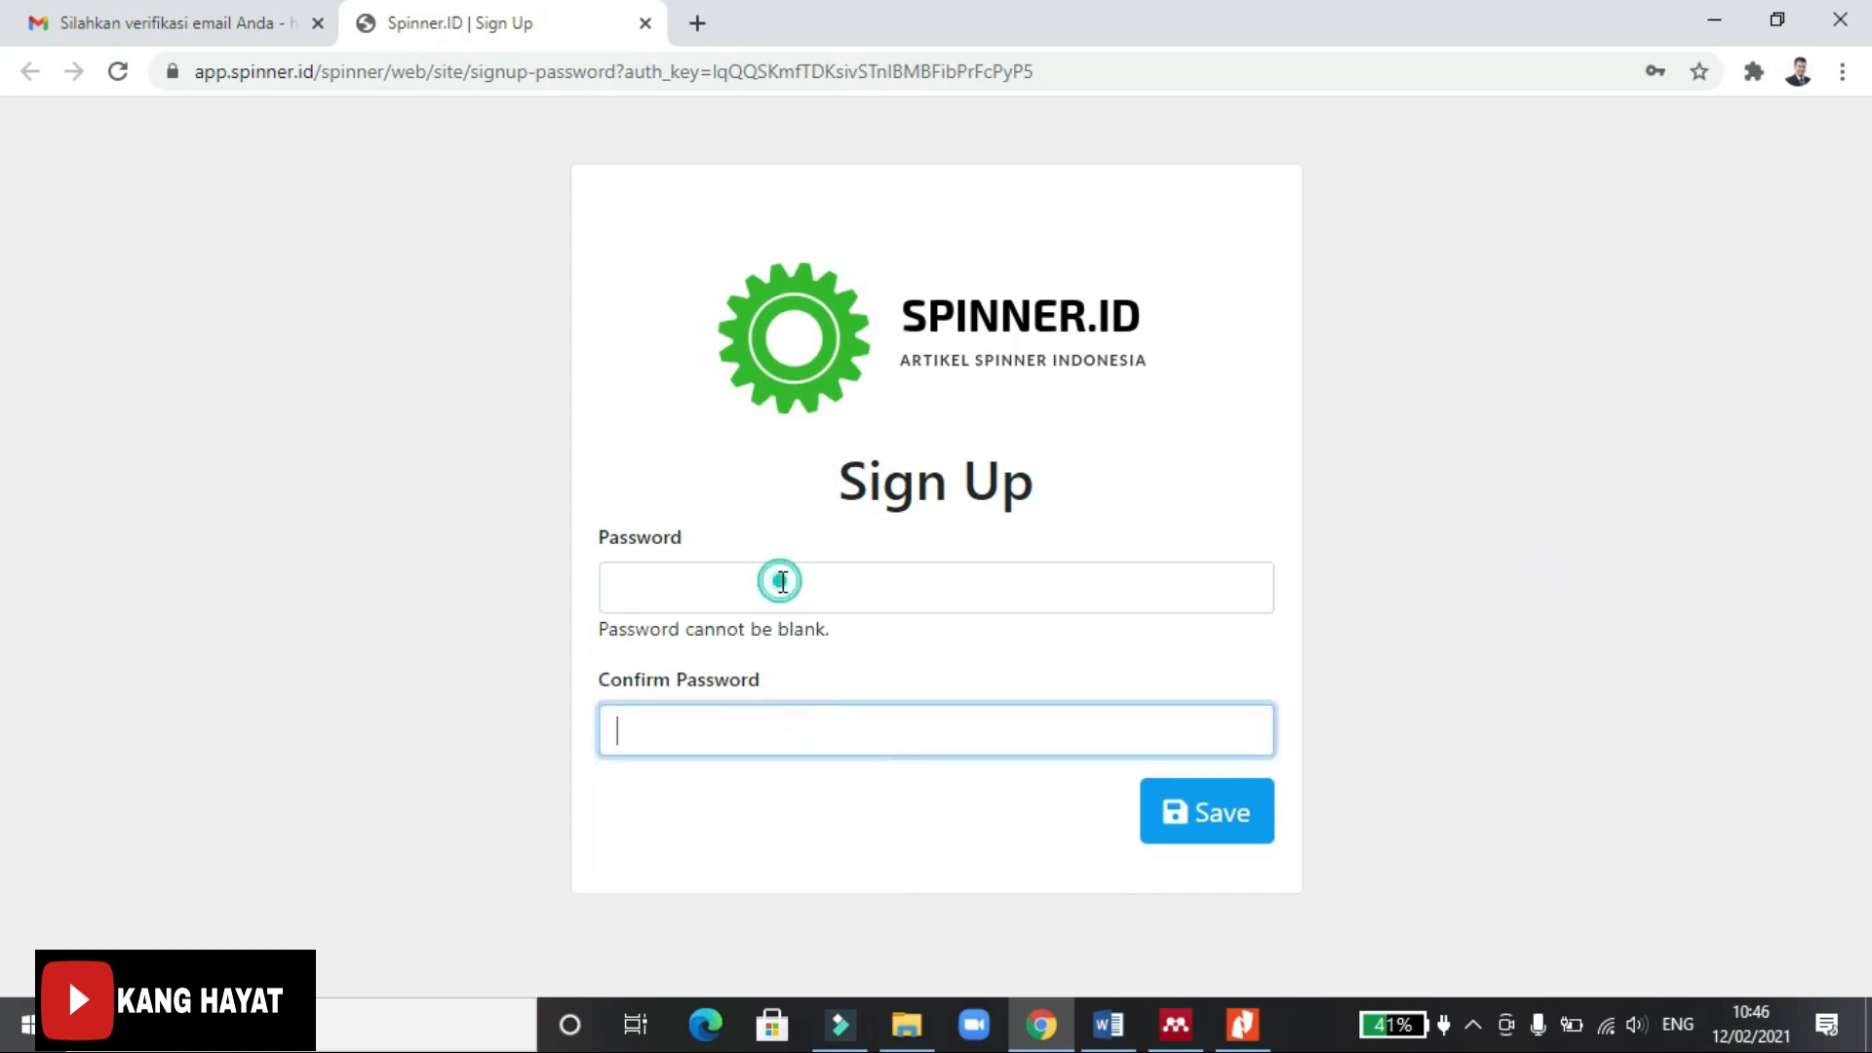
pyautogui.click(781, 583)
pyautogui.click(721, 671)
pyautogui.click(760, 696)
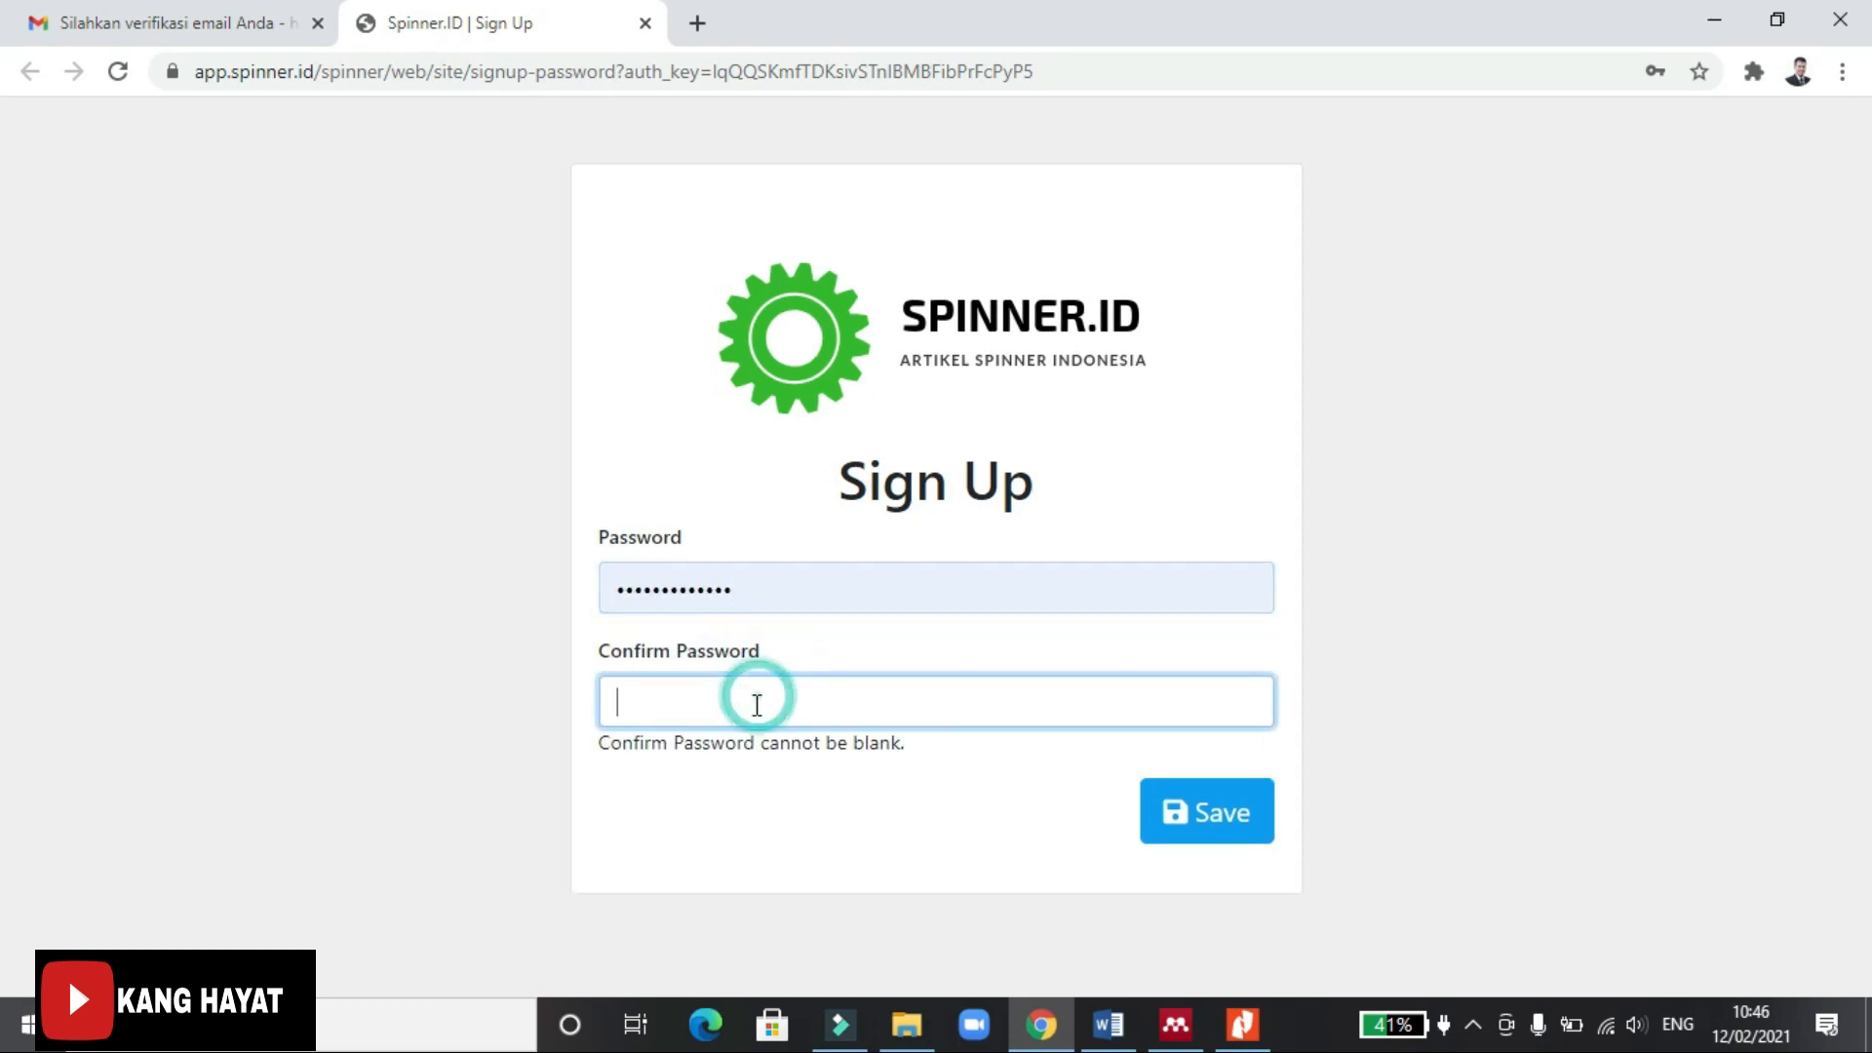
pyautogui.hotkey('ctrl', 'v')
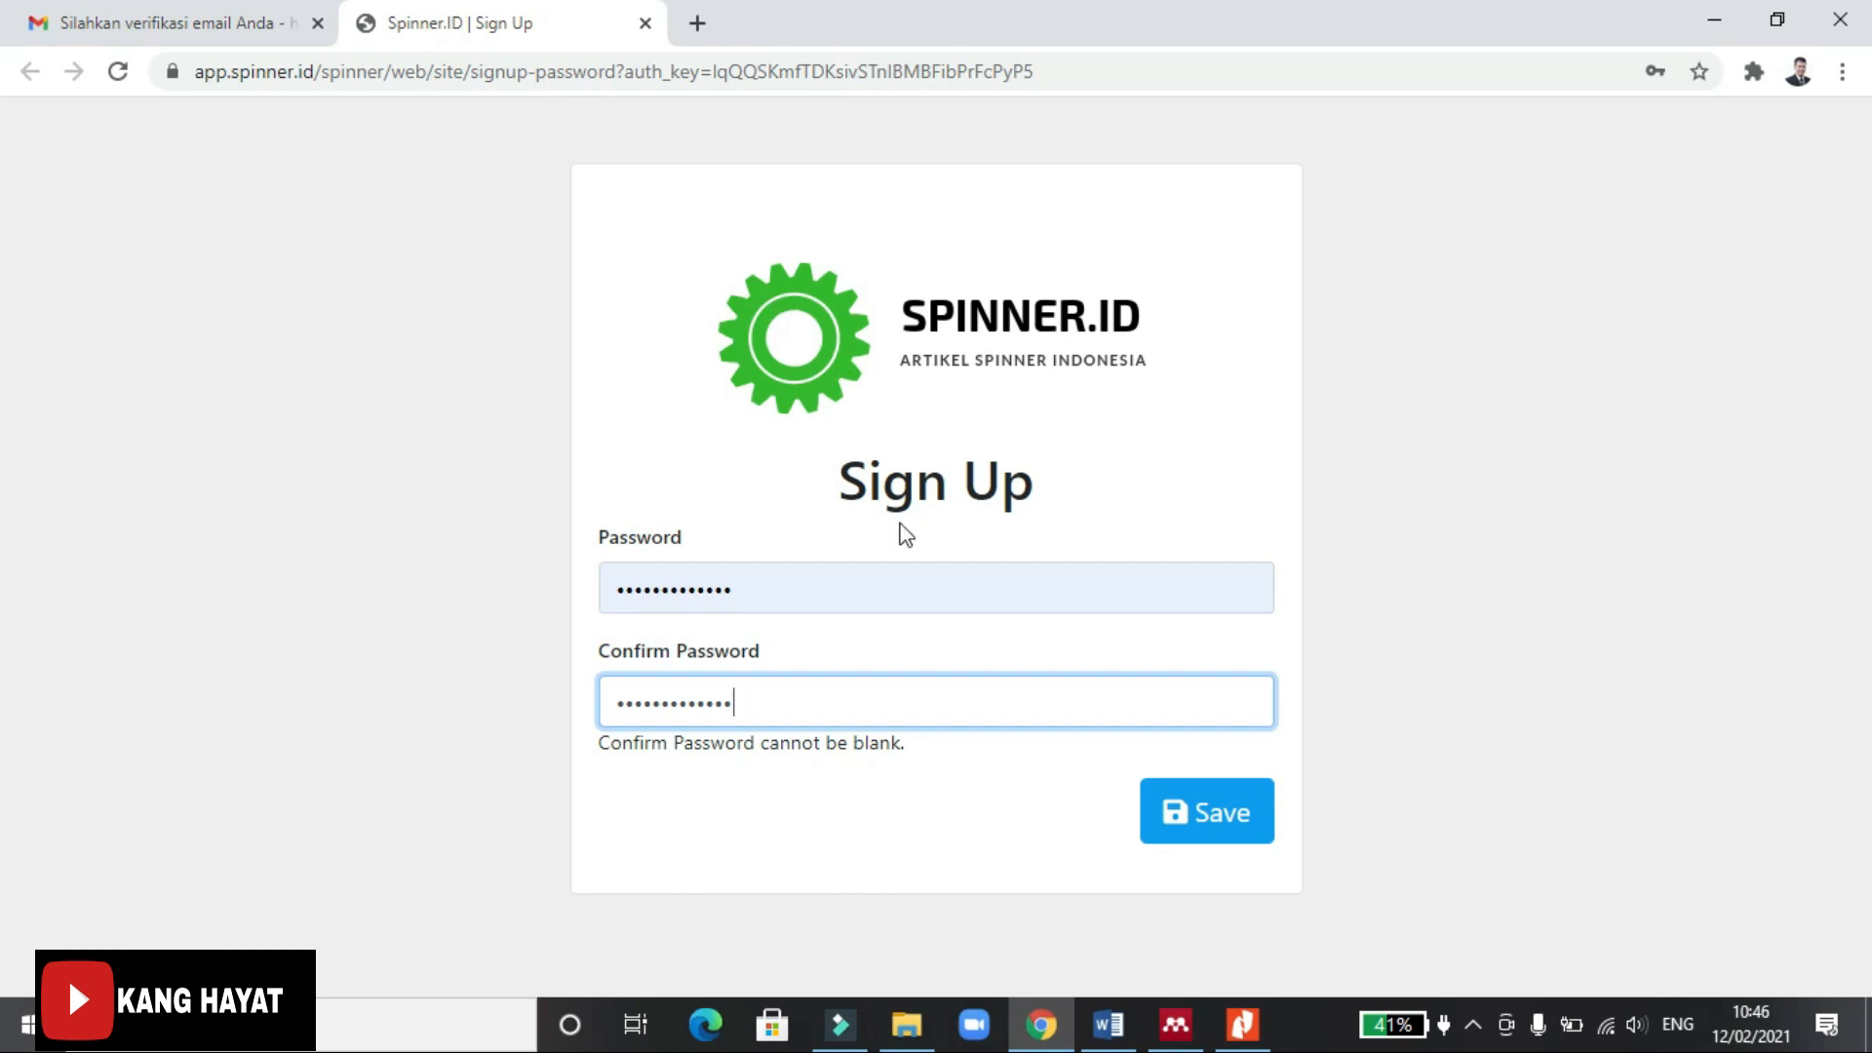
pyautogui.click(1183, 825)
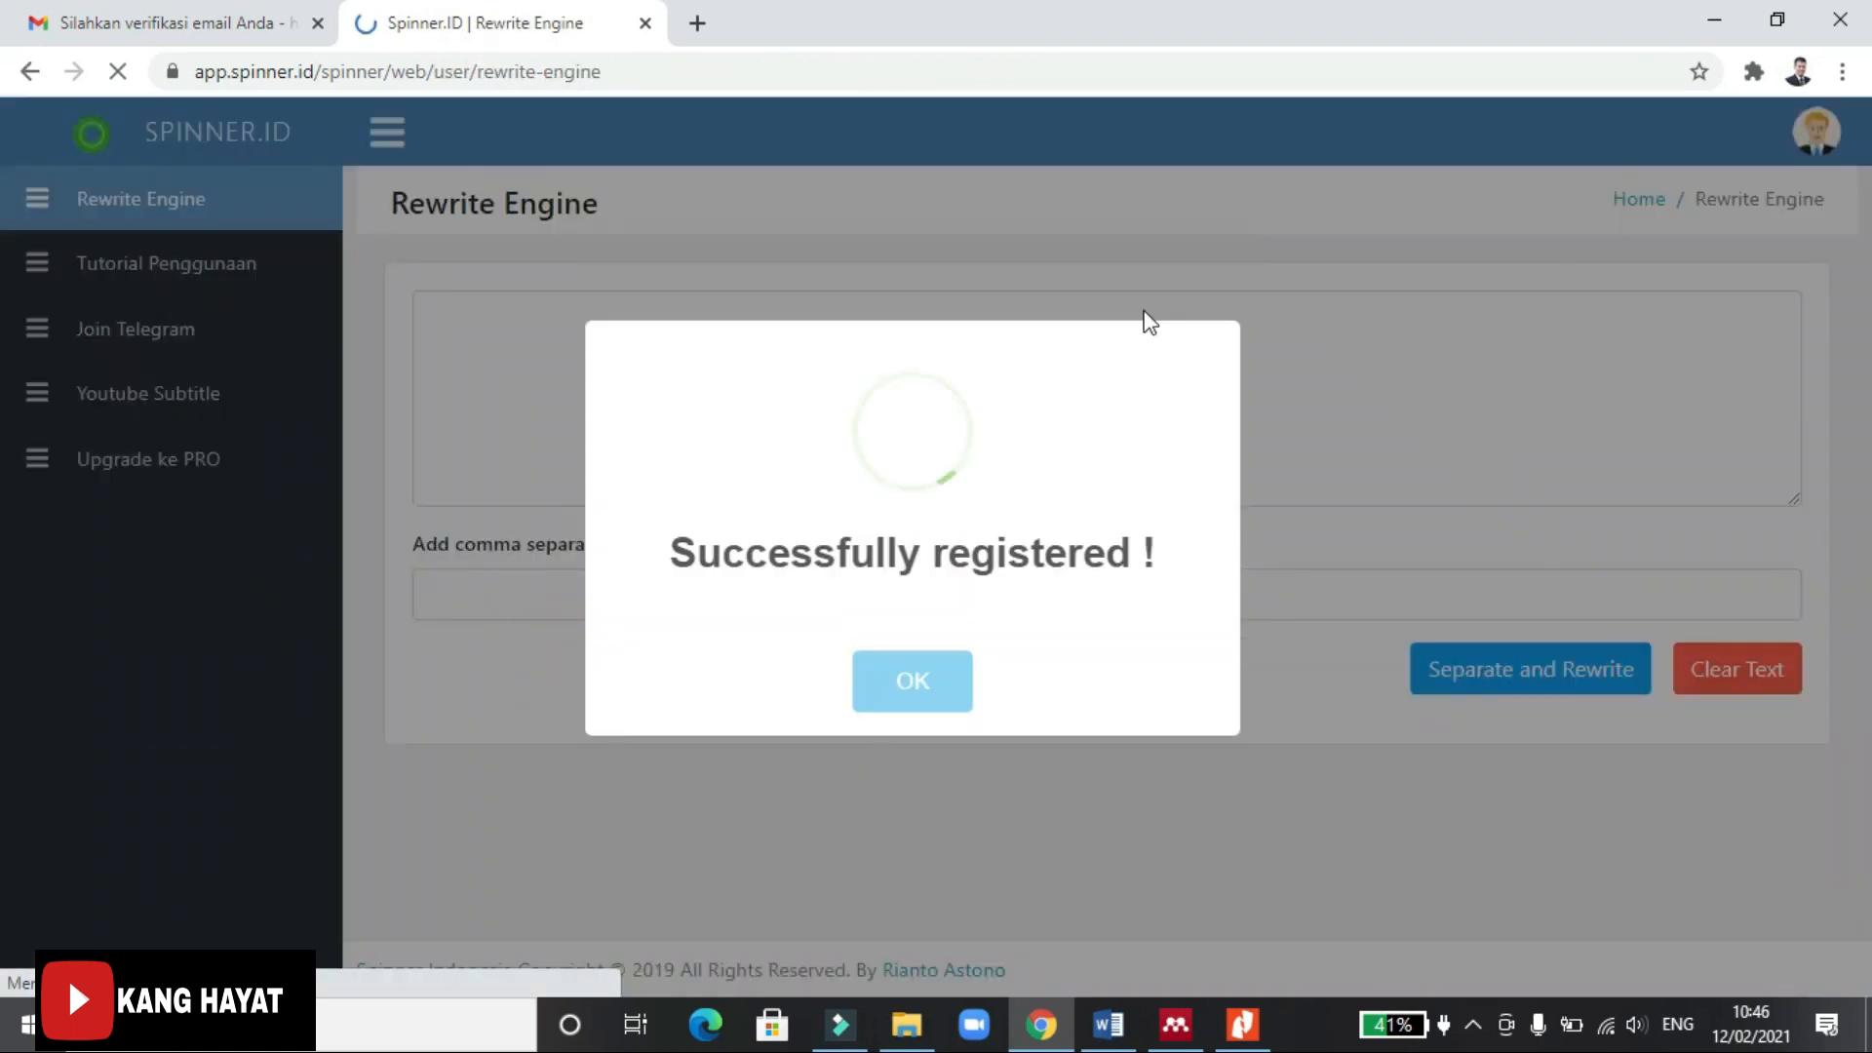
pyautogui.click(904, 688)
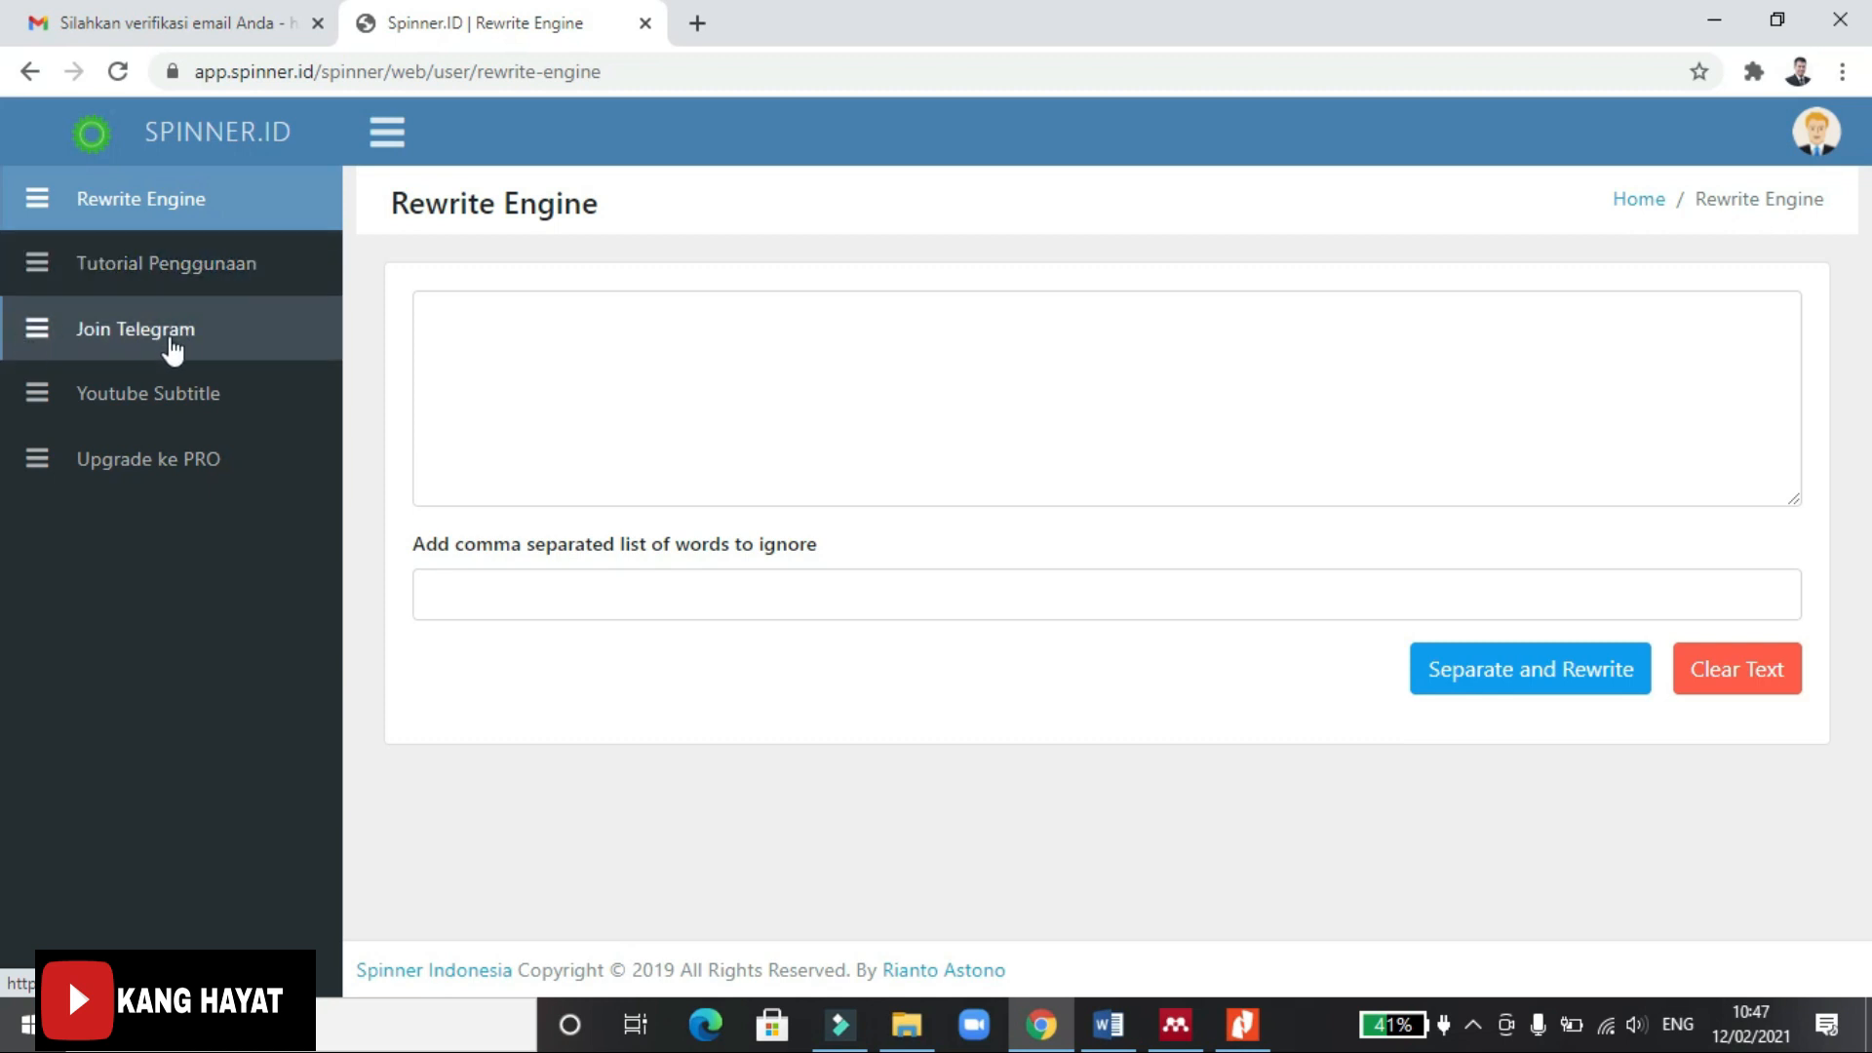
# Open the Join Telegram page and close it again.
pyautogui.click(42, 347)
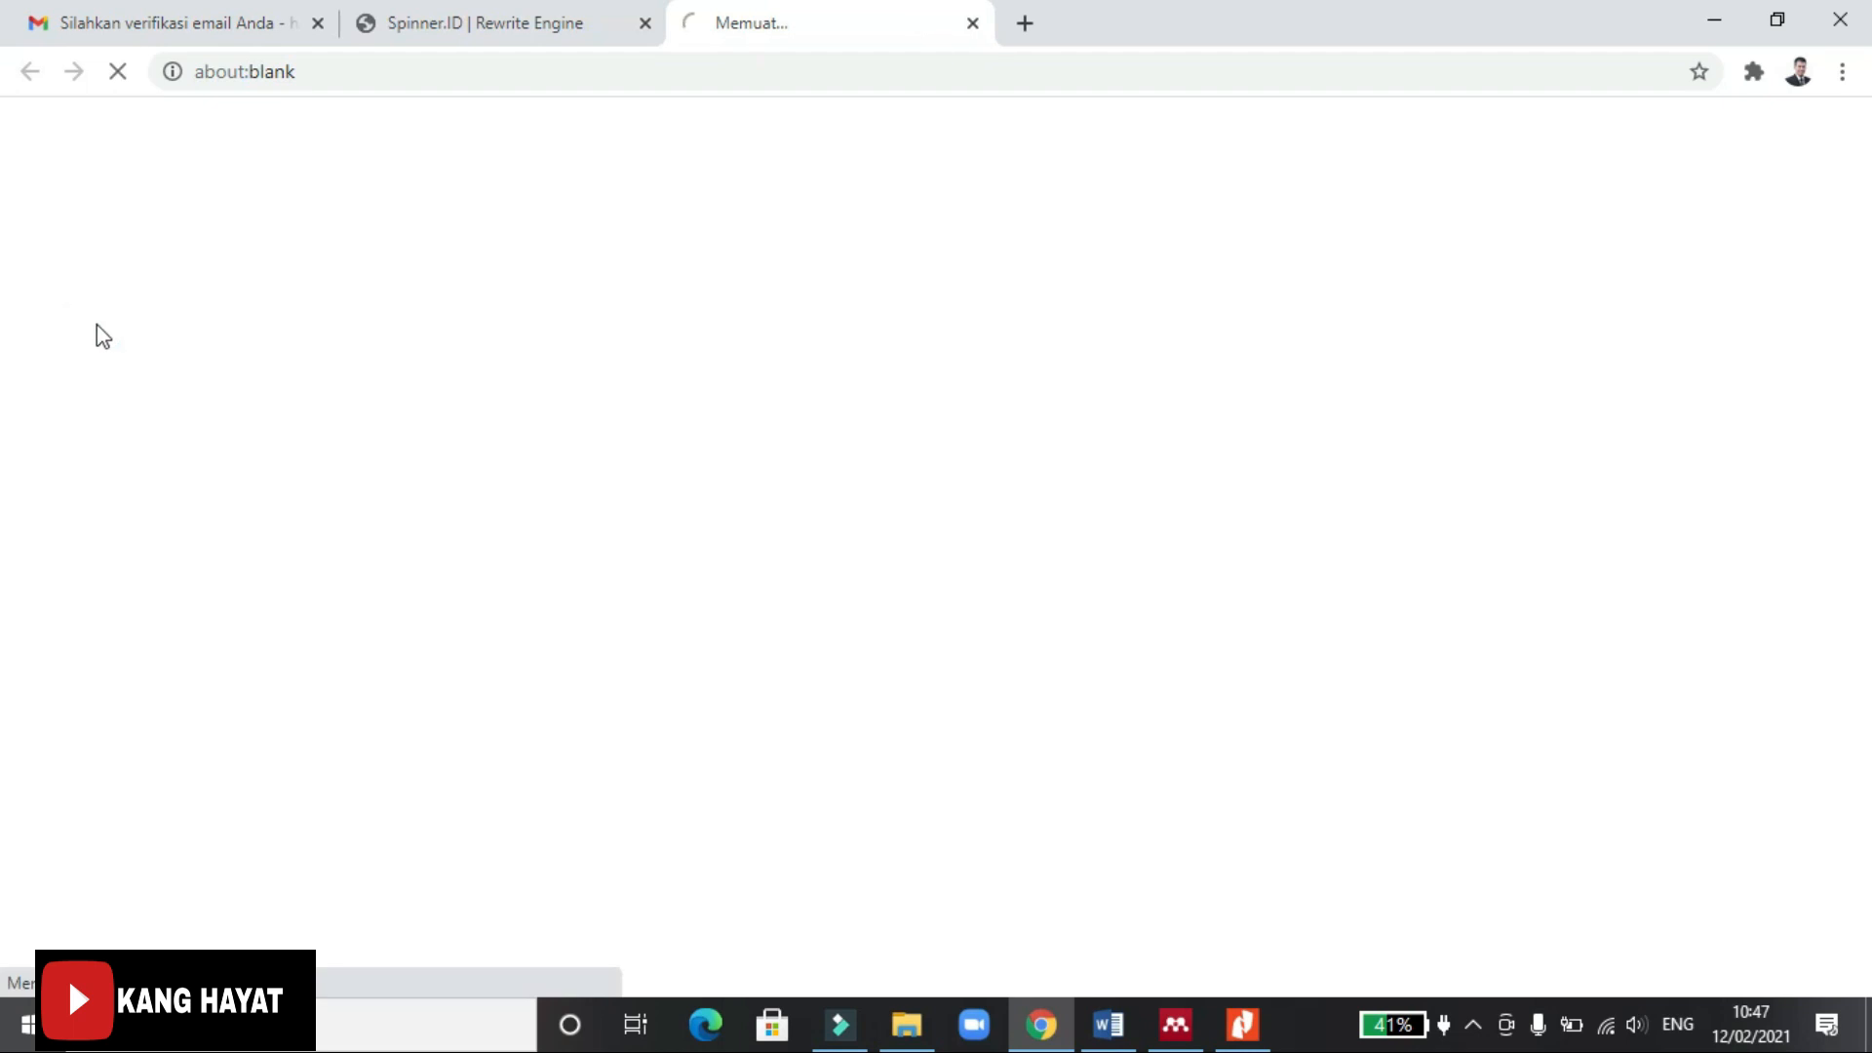
pyautogui.click(974, 23)
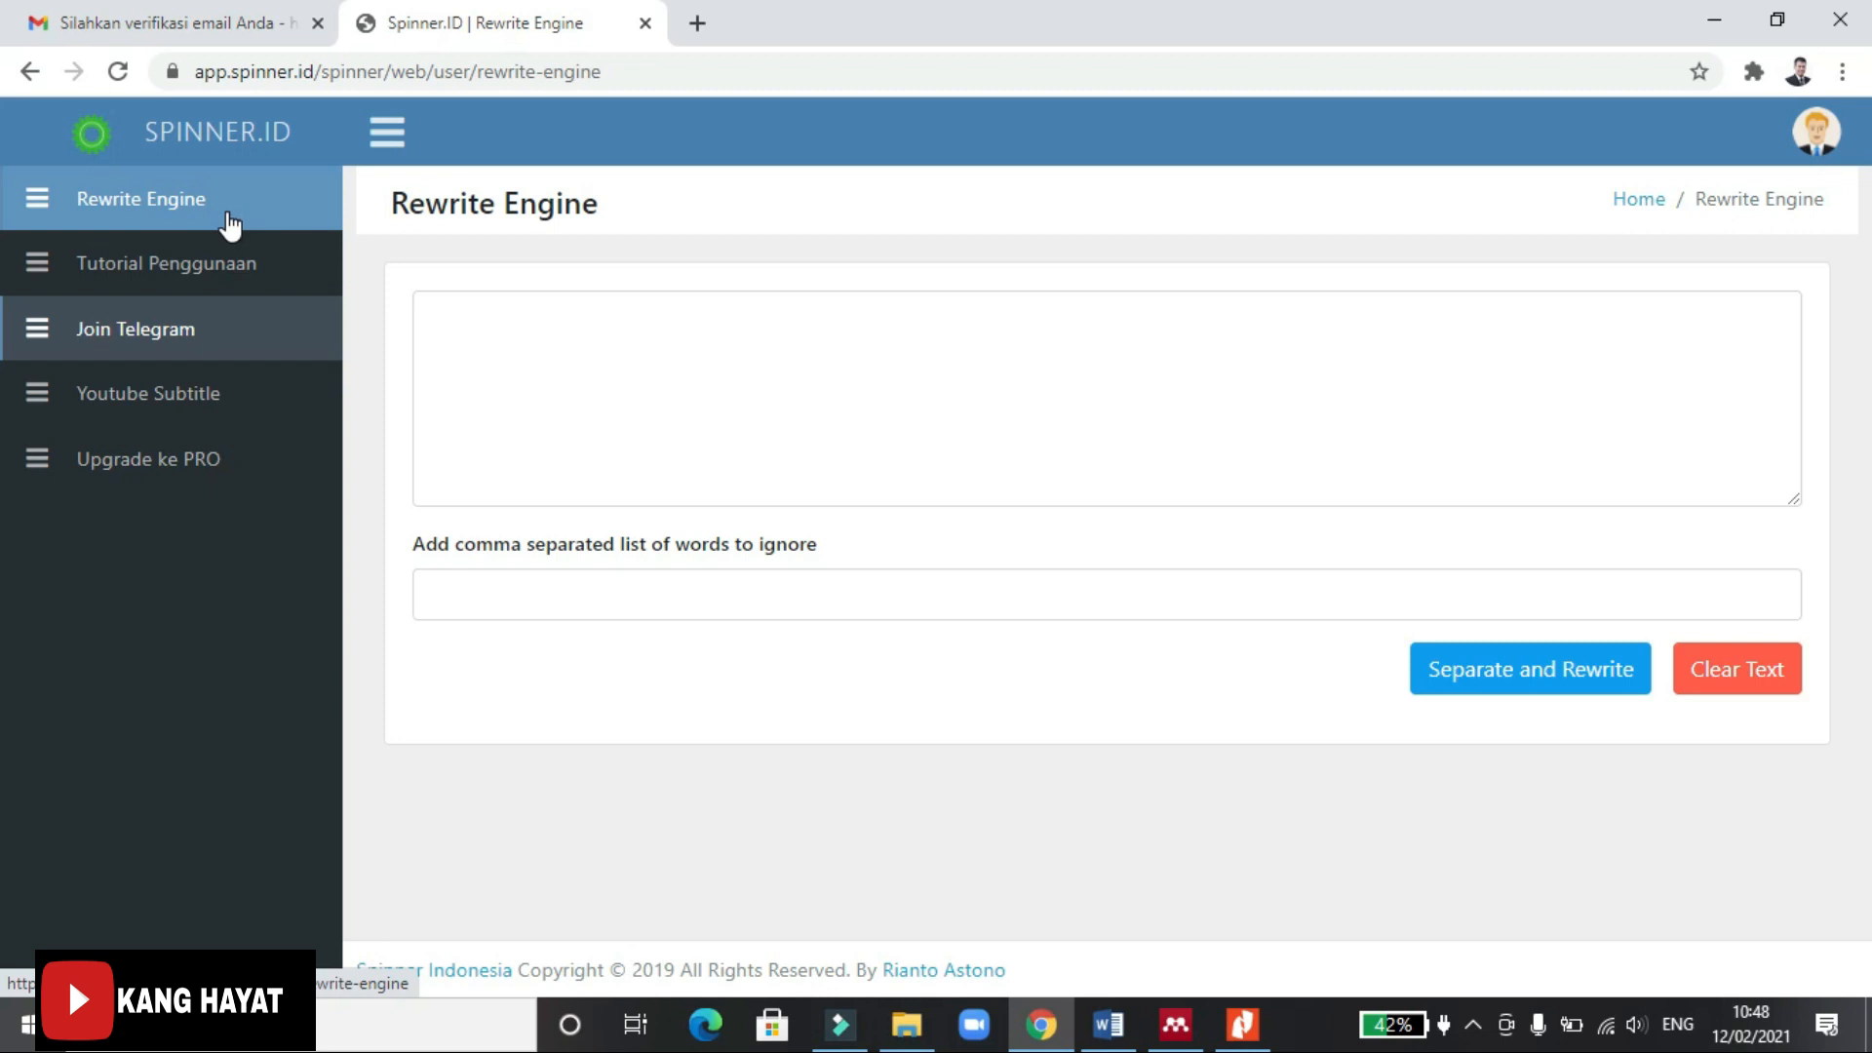
# Switch to the 2270-8521-1-SM article in Nitro Pro and look through its Pendahuluan section and title page.
pyautogui.click(1242, 1026)
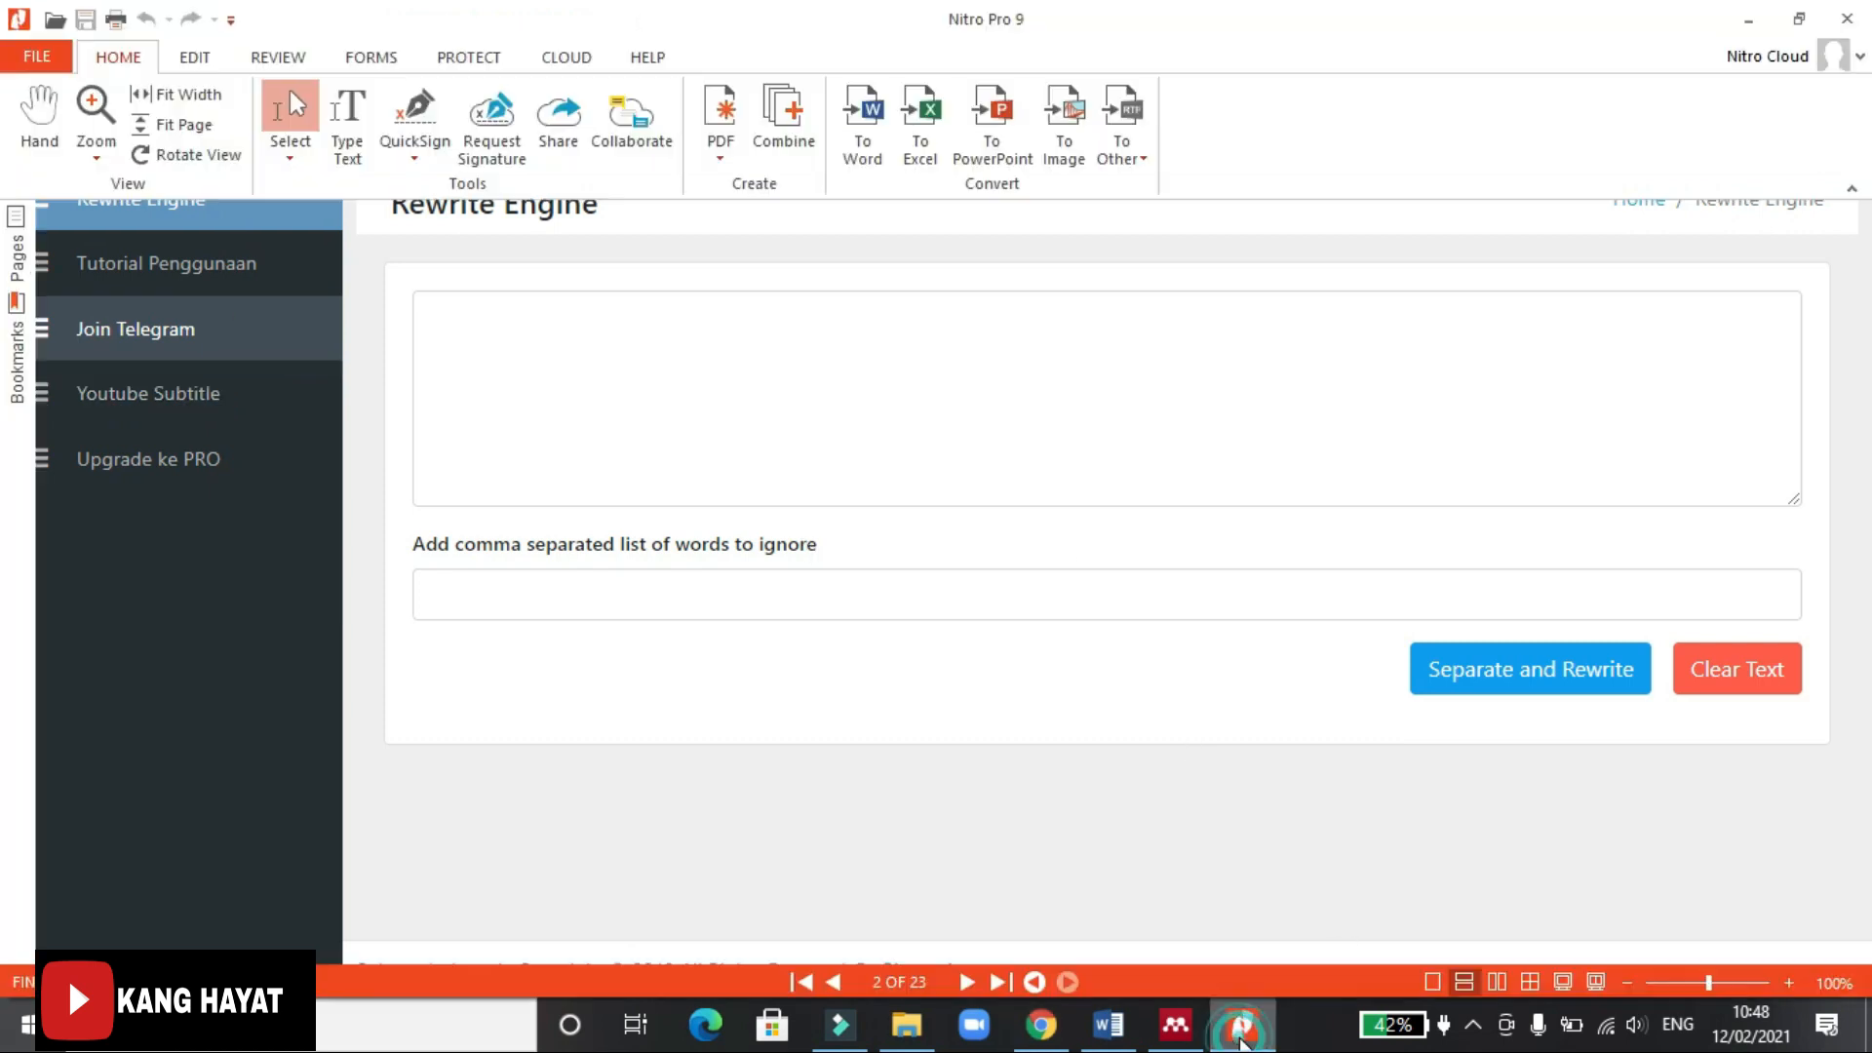
pyautogui.click(1166, 661)
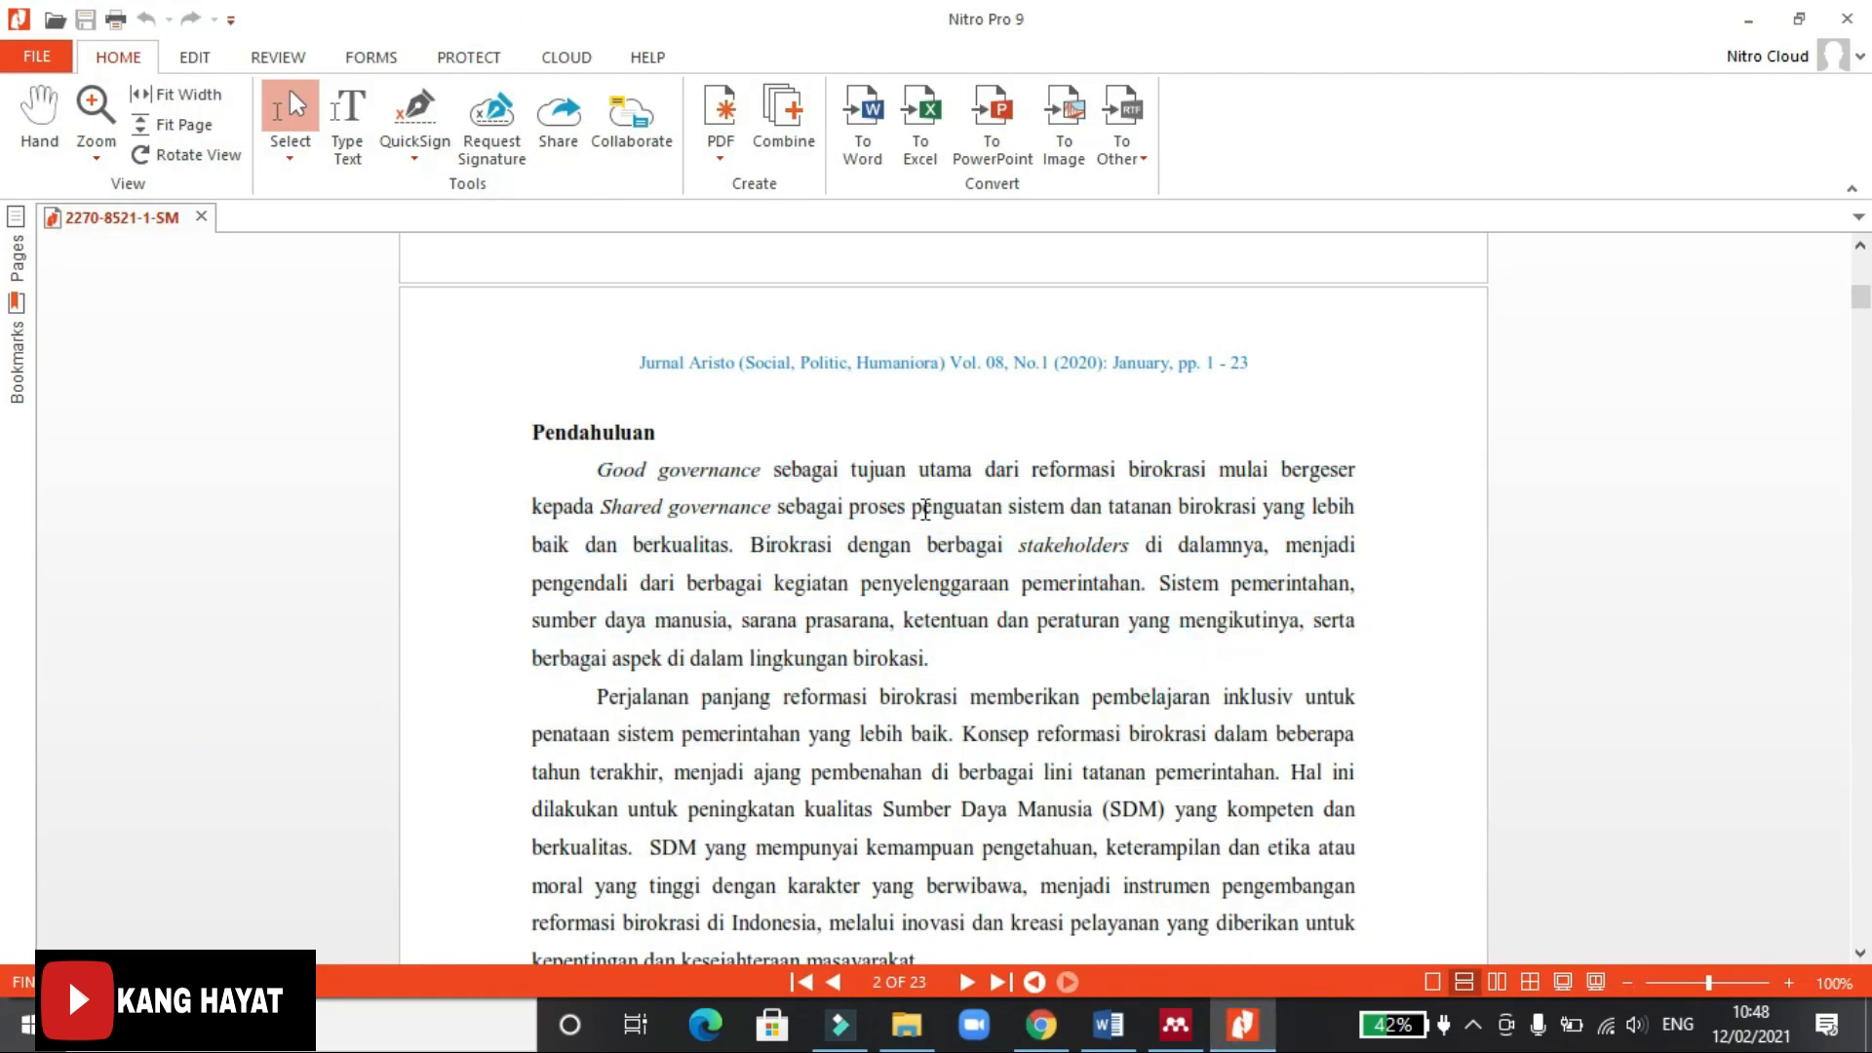
pyautogui.scroll(-3, 739, 504)
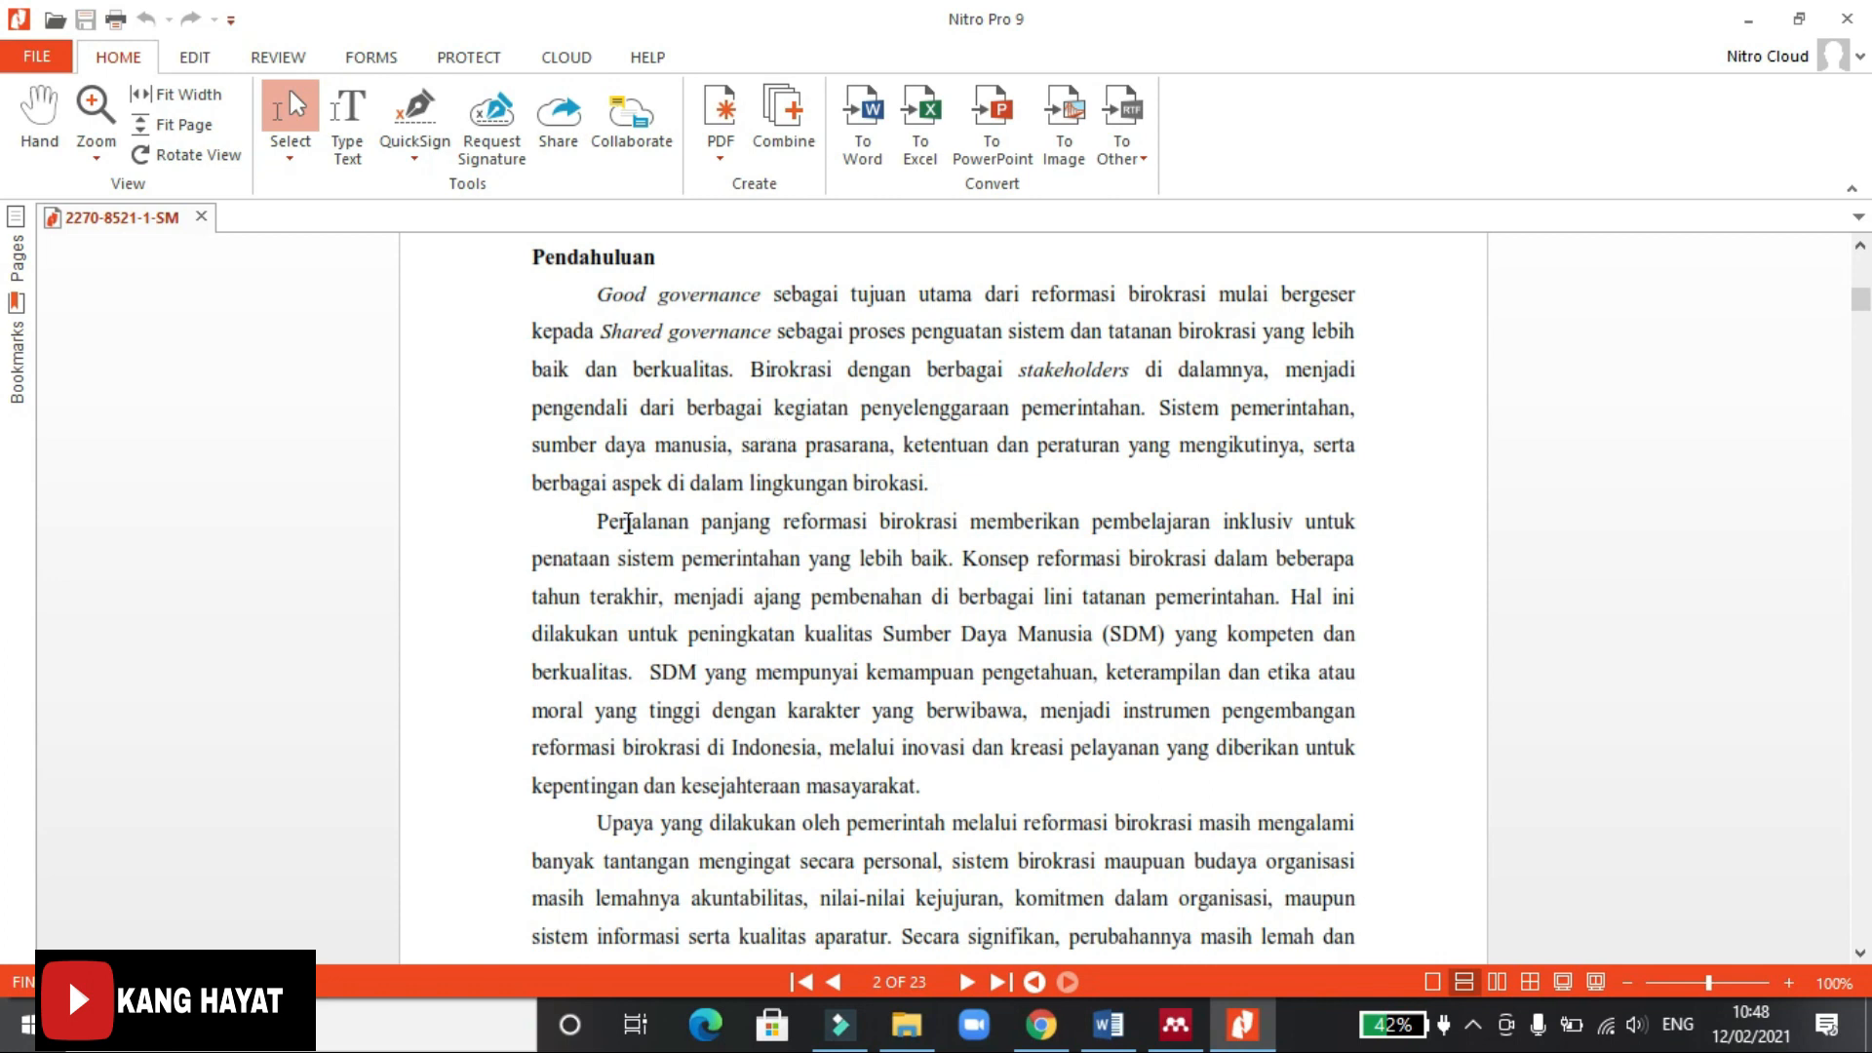
pyautogui.scroll(13, 754, 485)
pyautogui.scroll(17, 754, 484)
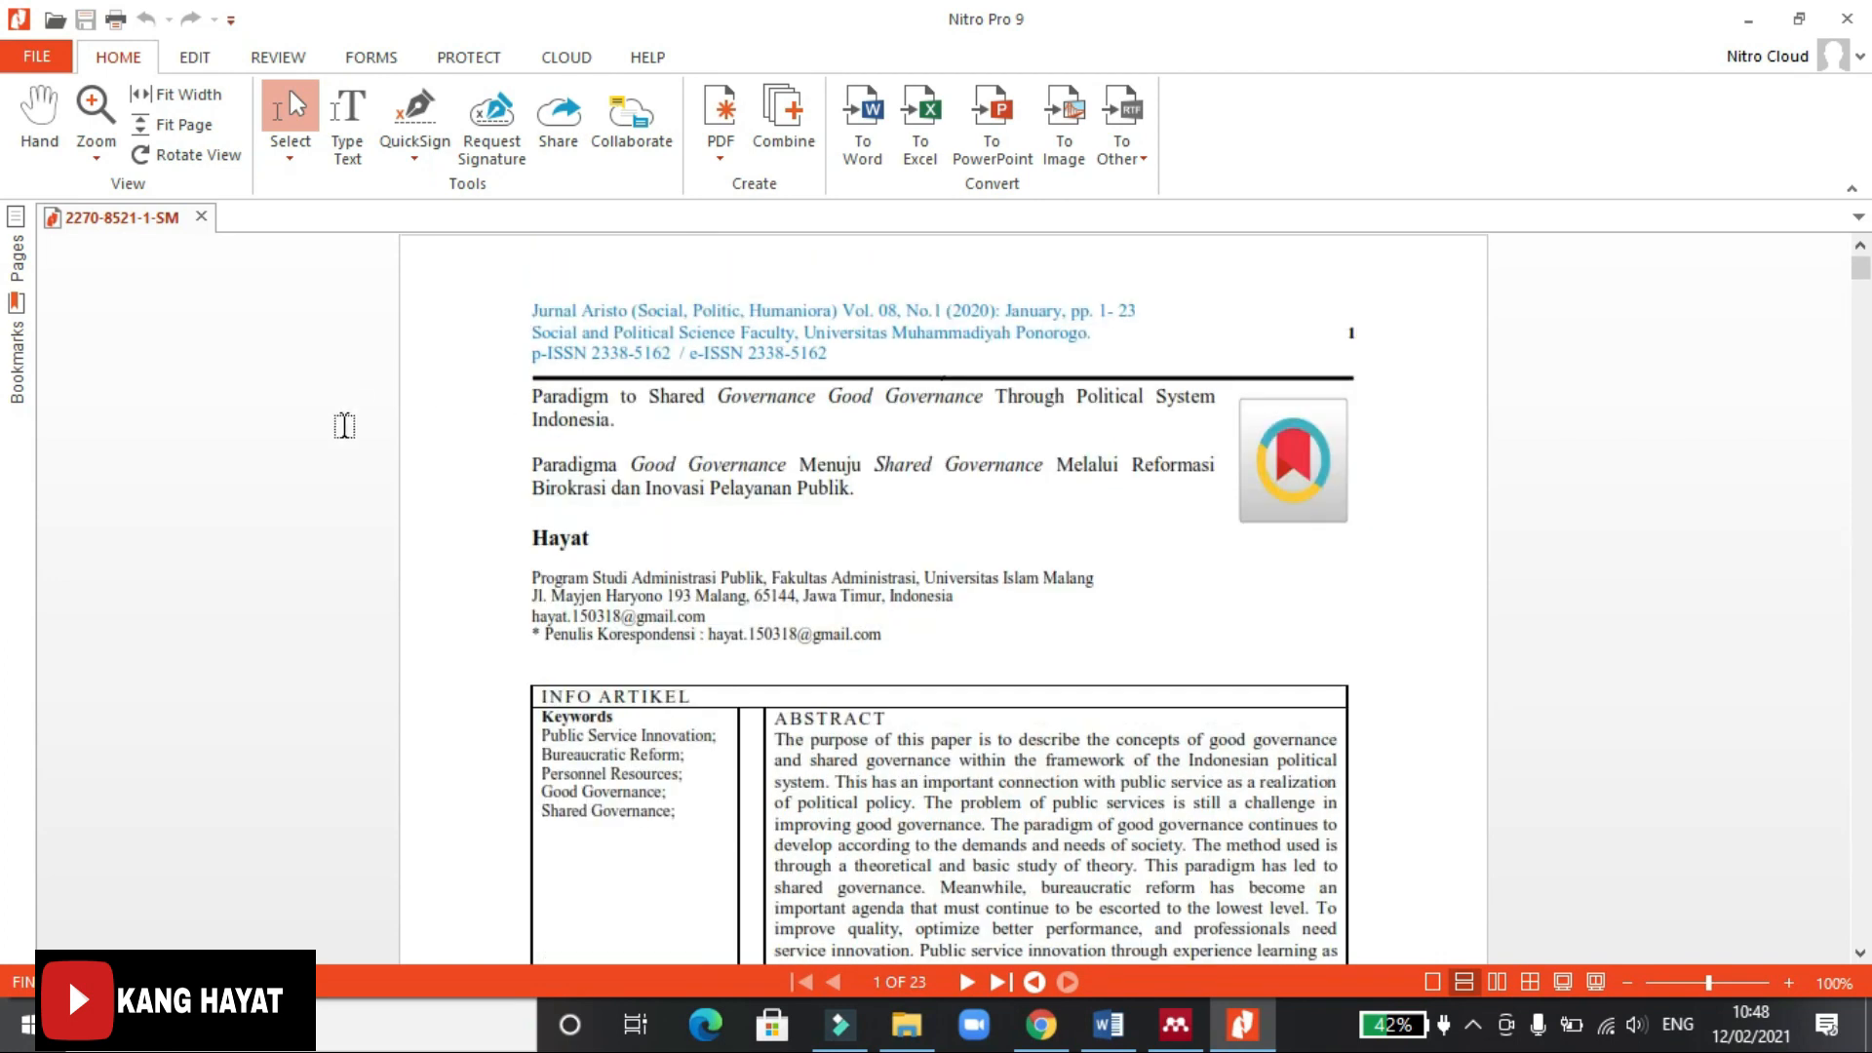
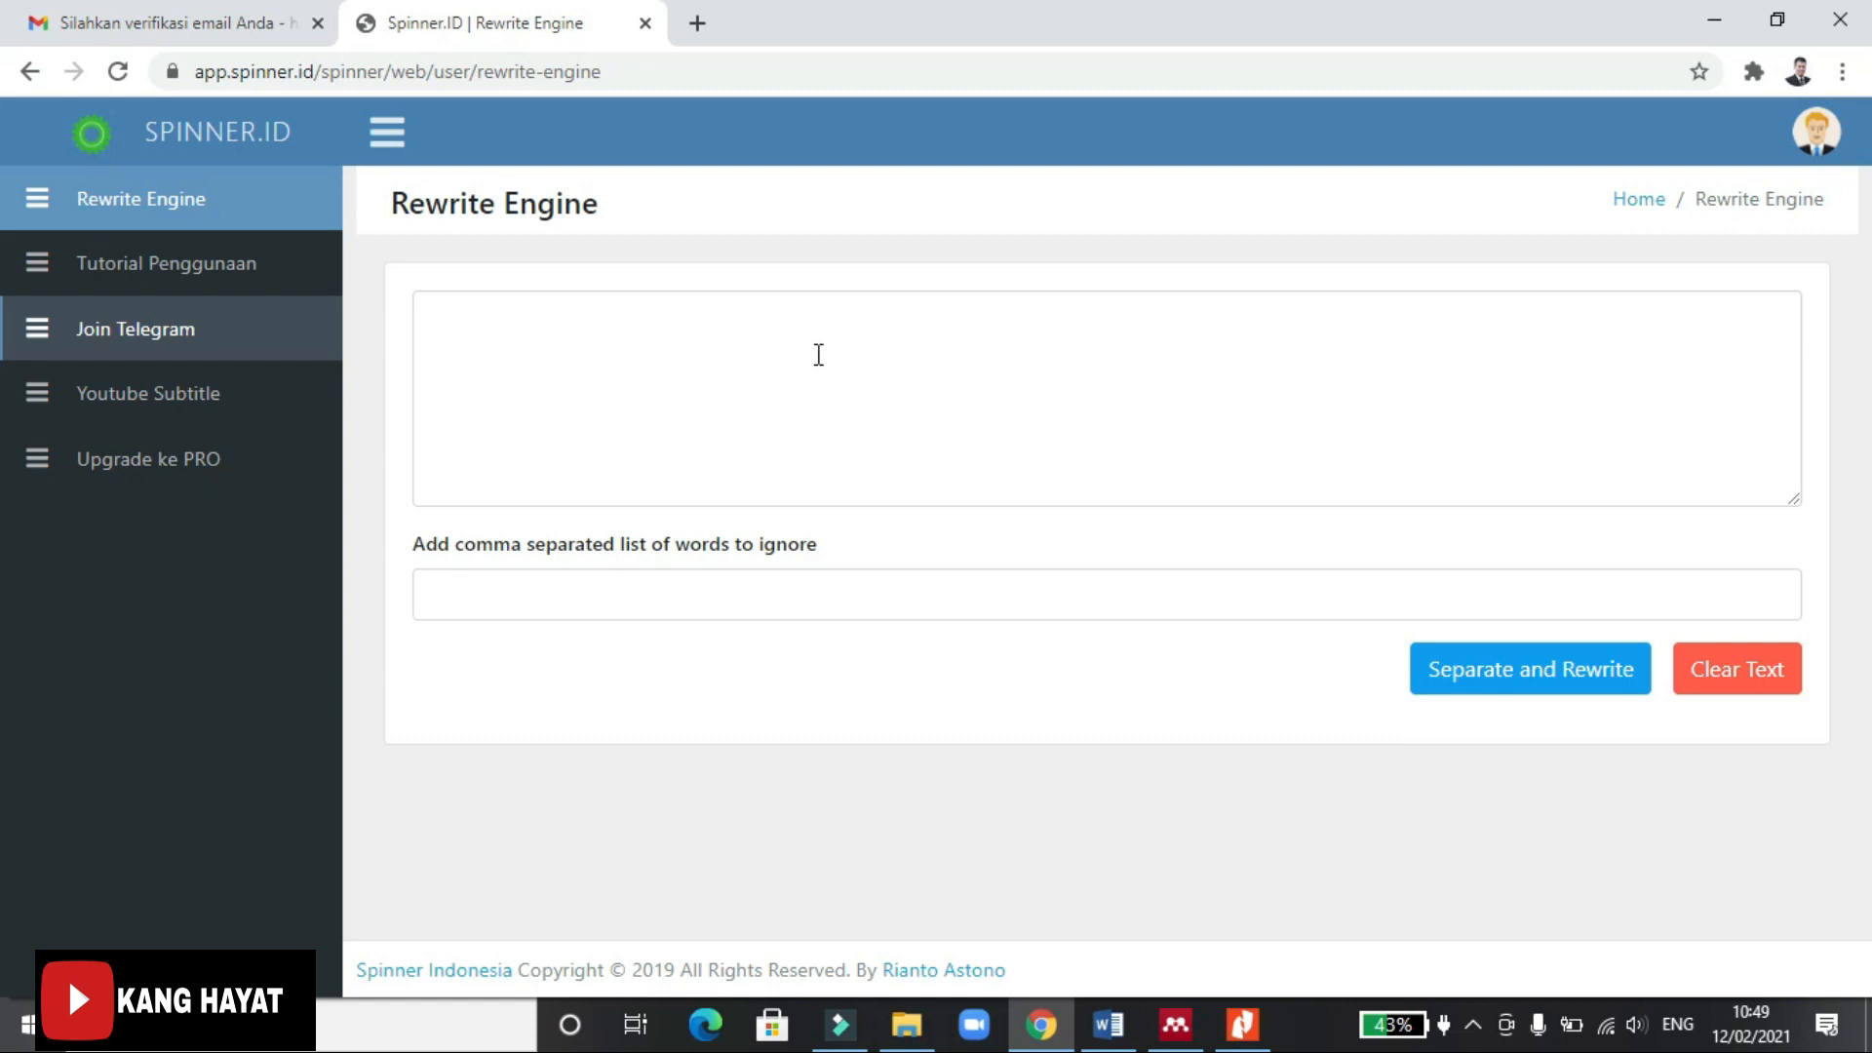
# Paste the paragraph beginning "Perjalanan panjang reformasi birokrasi" into the Rewrite Engine and run Separate and Rewrite.
pyautogui.click(819, 355)
pyautogui.hotkey('ctrl', 'v')
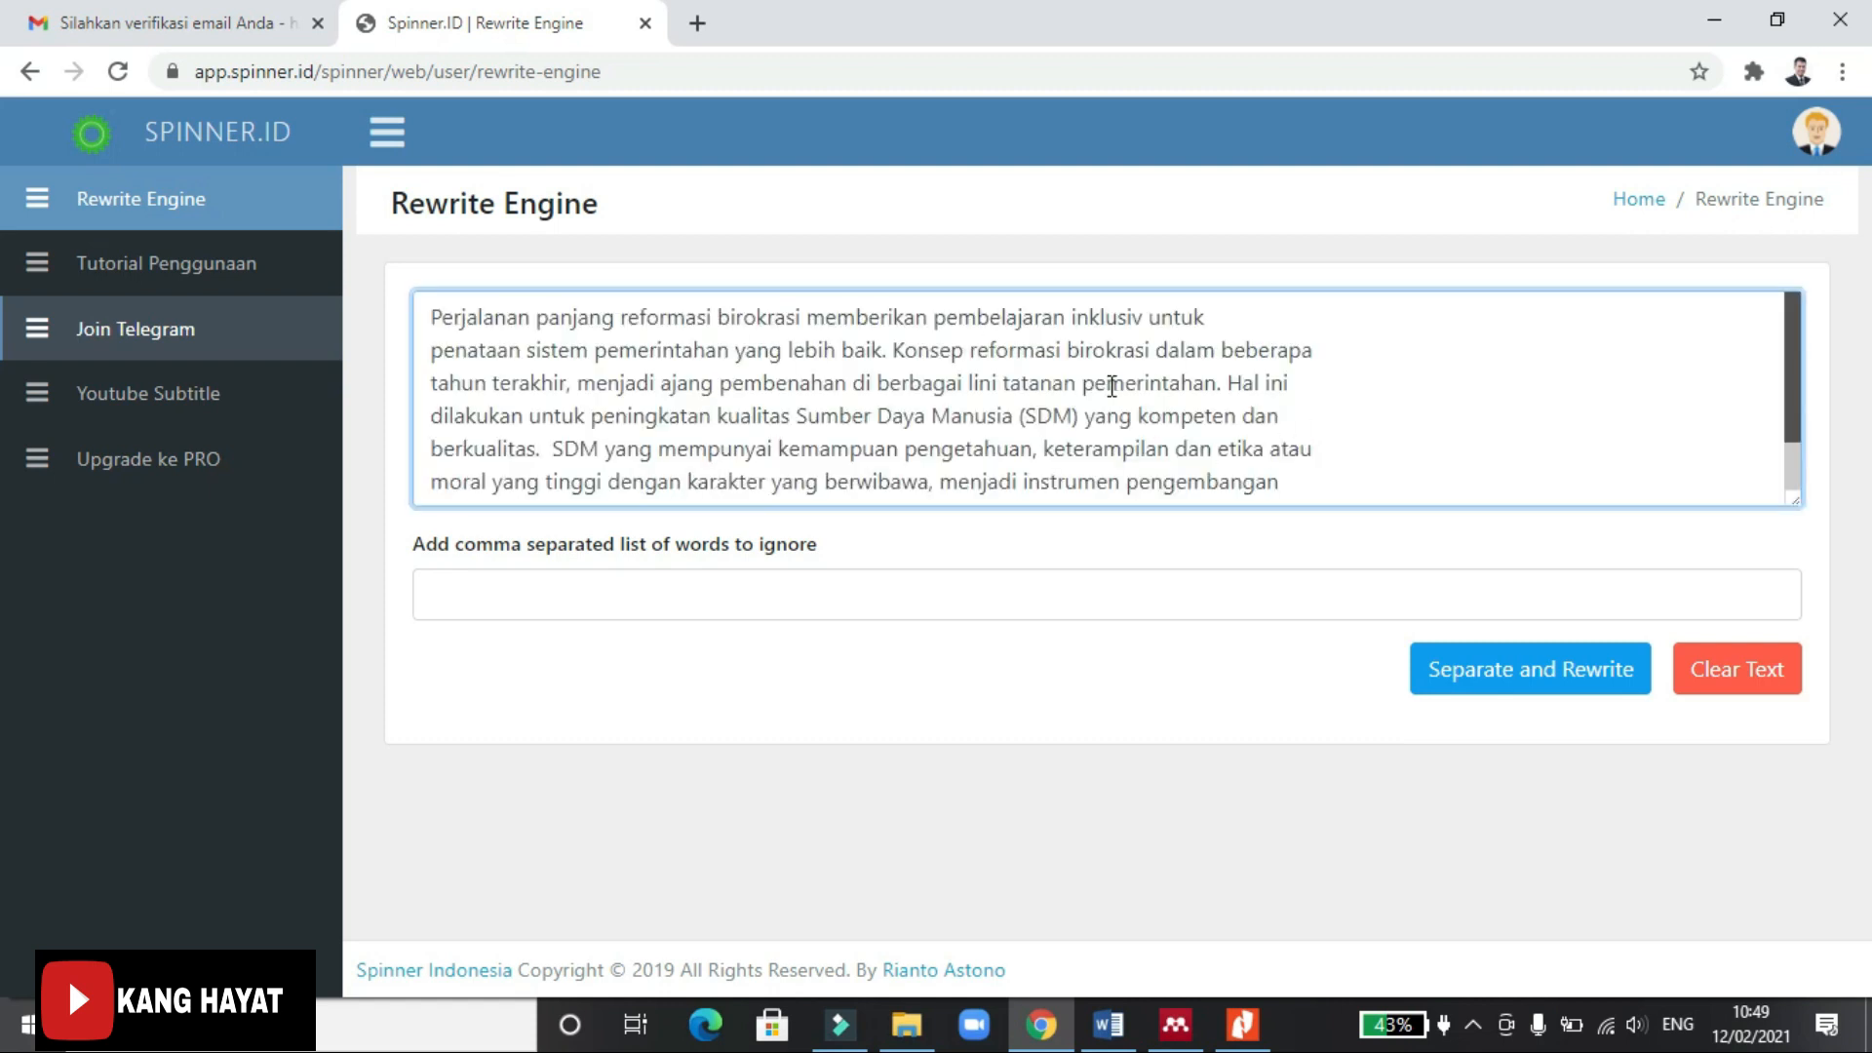
pyautogui.scroll(-1, 979, 374)
pyautogui.scroll(1, 1095, 486)
pyautogui.scroll(-1, 1229, 458)
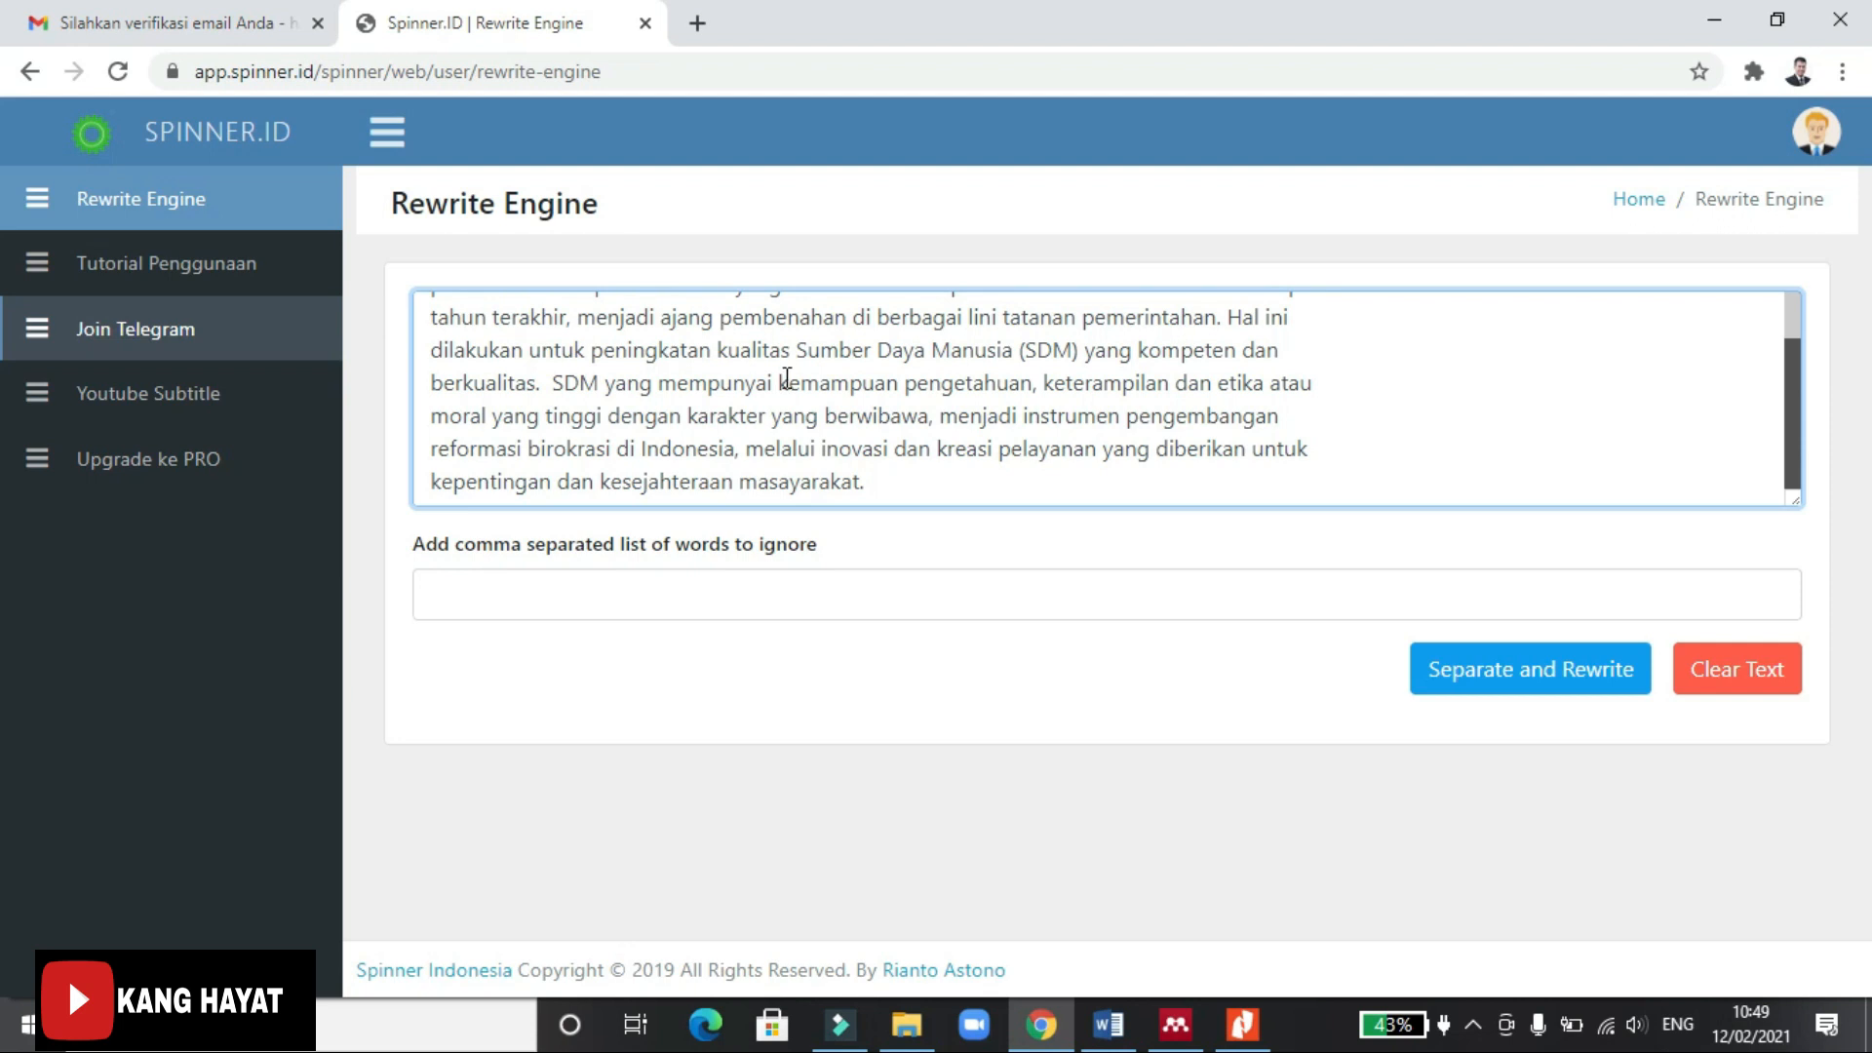
pyautogui.scroll(1, 766, 370)
pyautogui.scroll(-1, 790, 390)
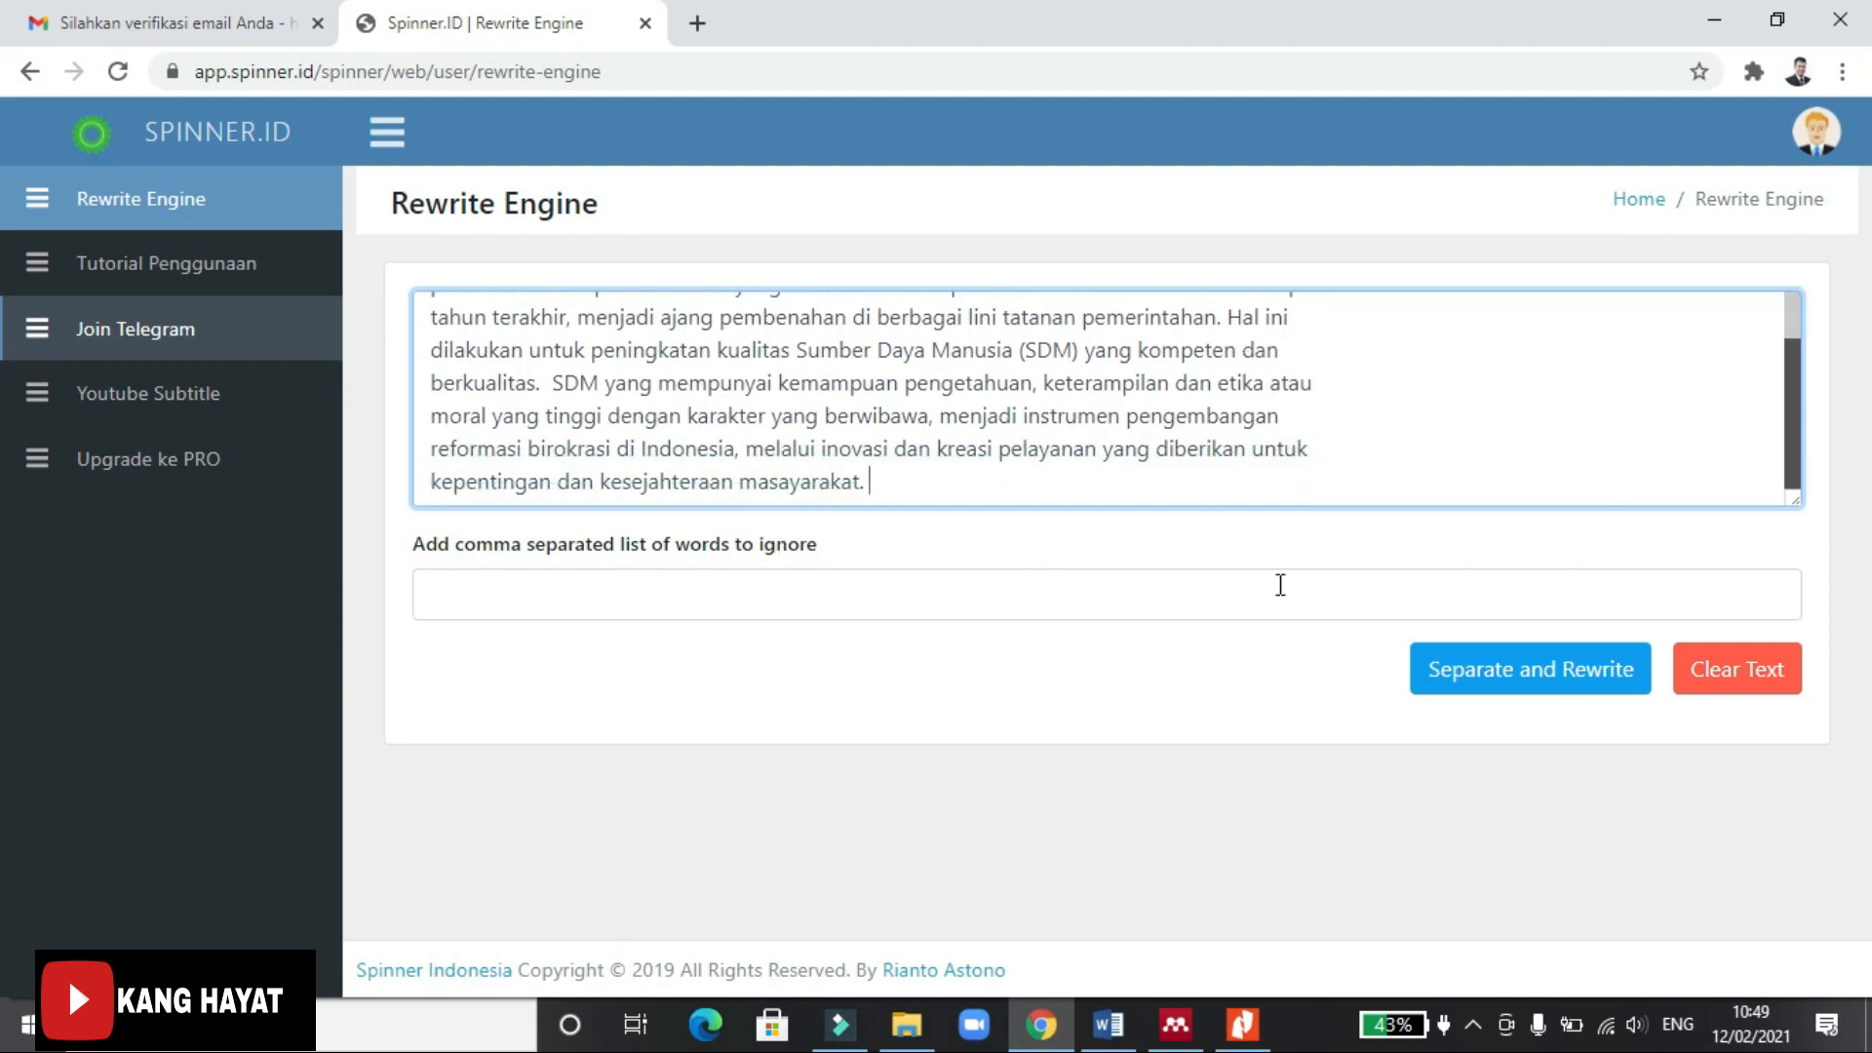
pyautogui.click(1545, 682)
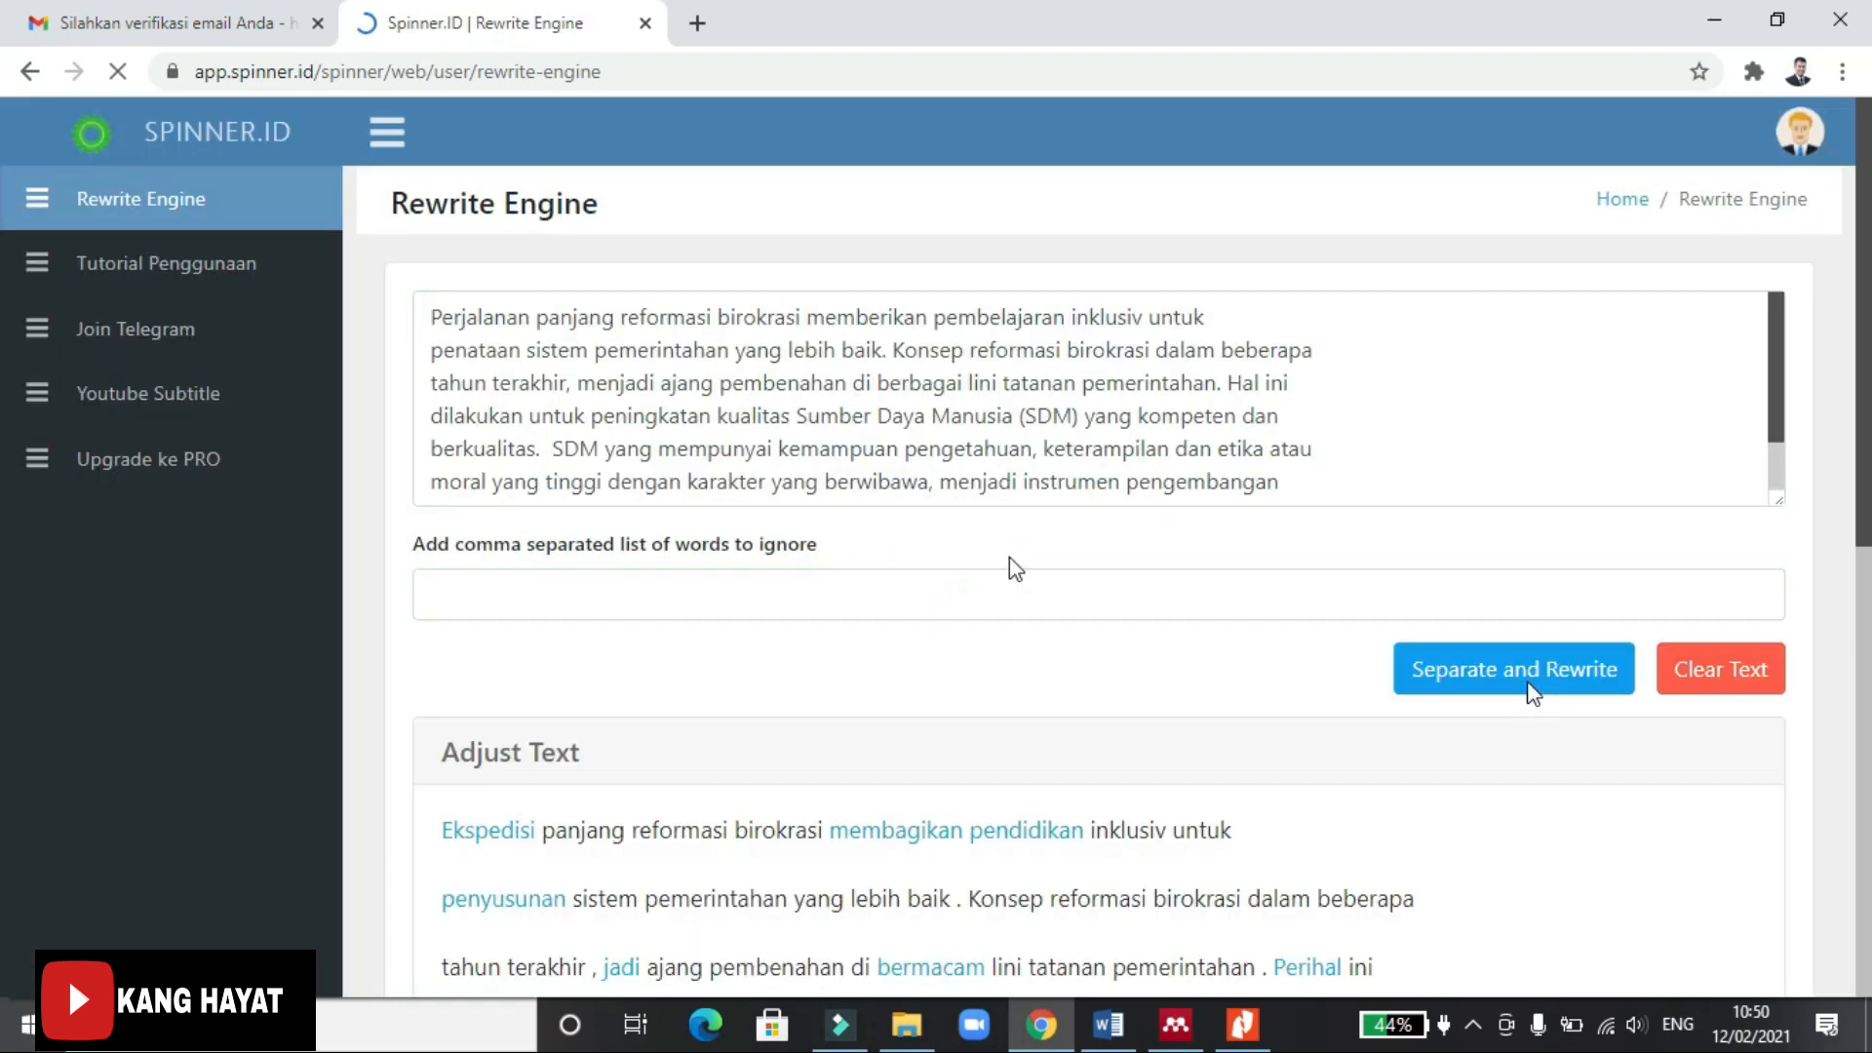
# Compare the original paragraph with the replaced words in Adjust Text and the rewritten version in Final Text.
pyautogui.scroll(-3, 932, 682)
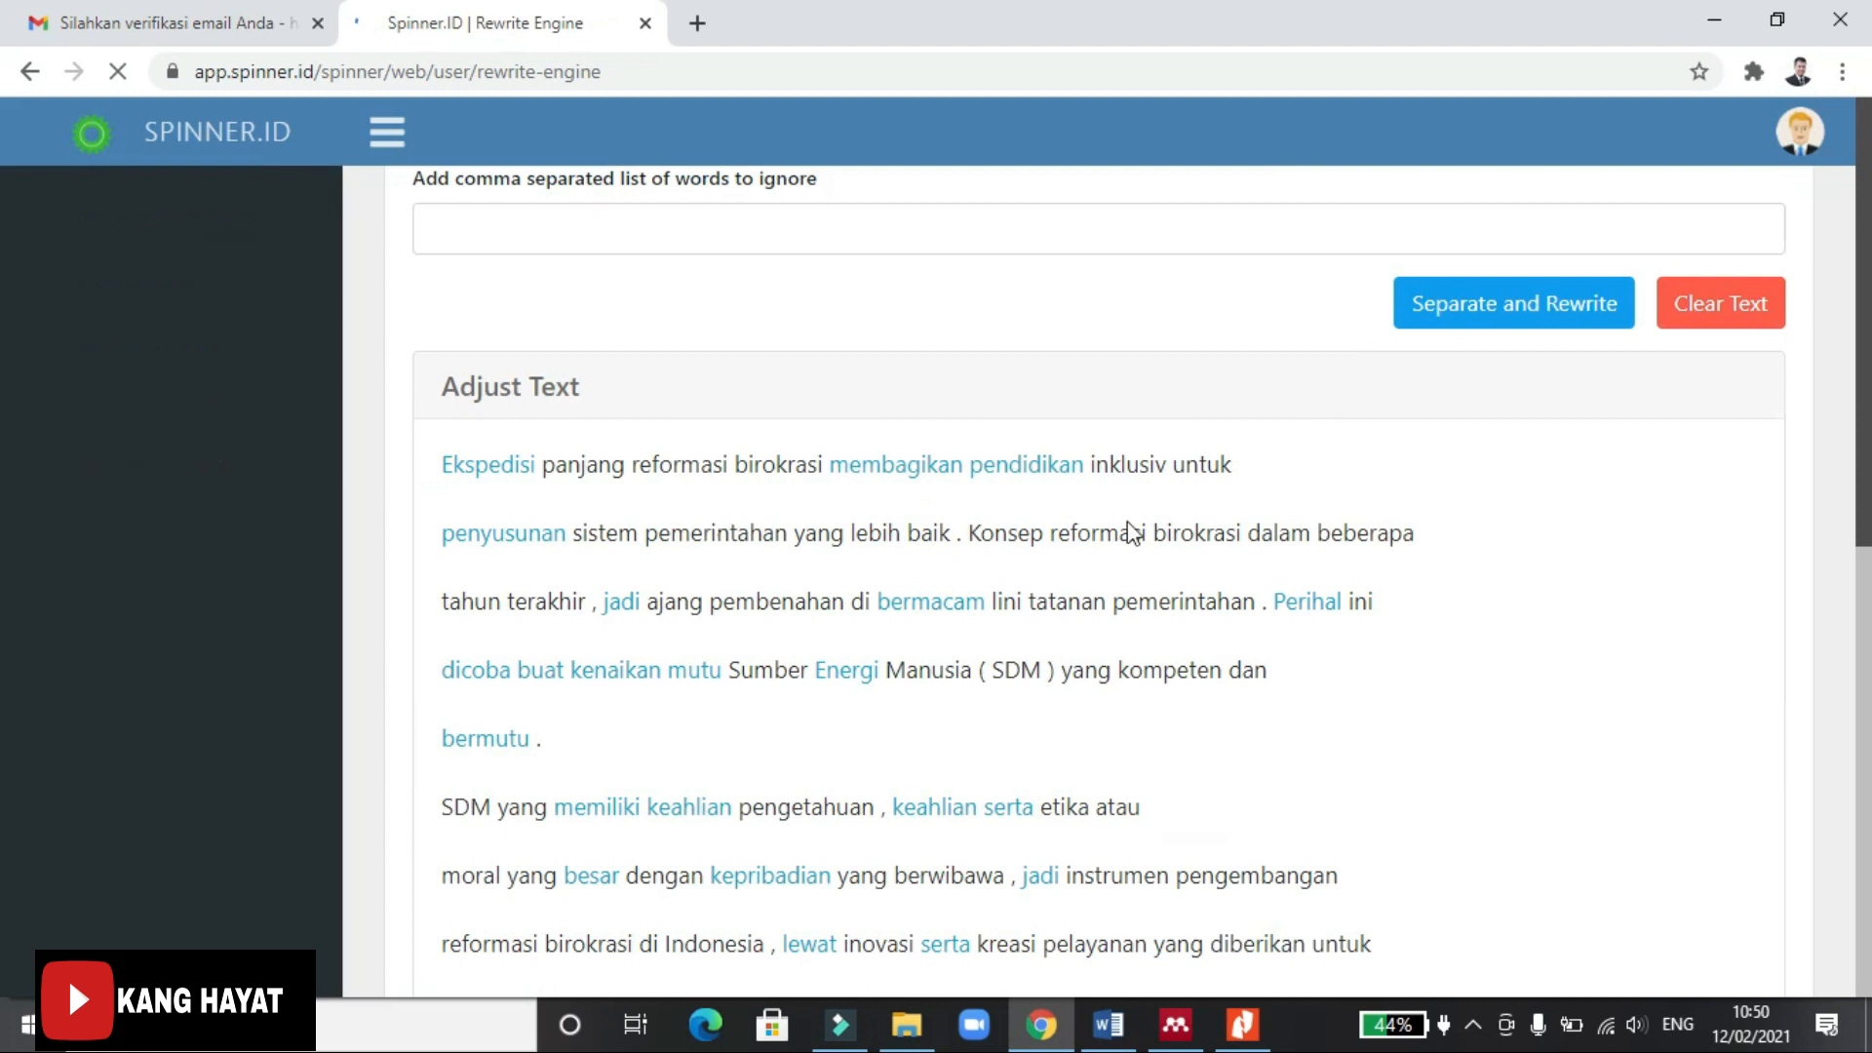
pyautogui.scroll(-3, 1102, 494)
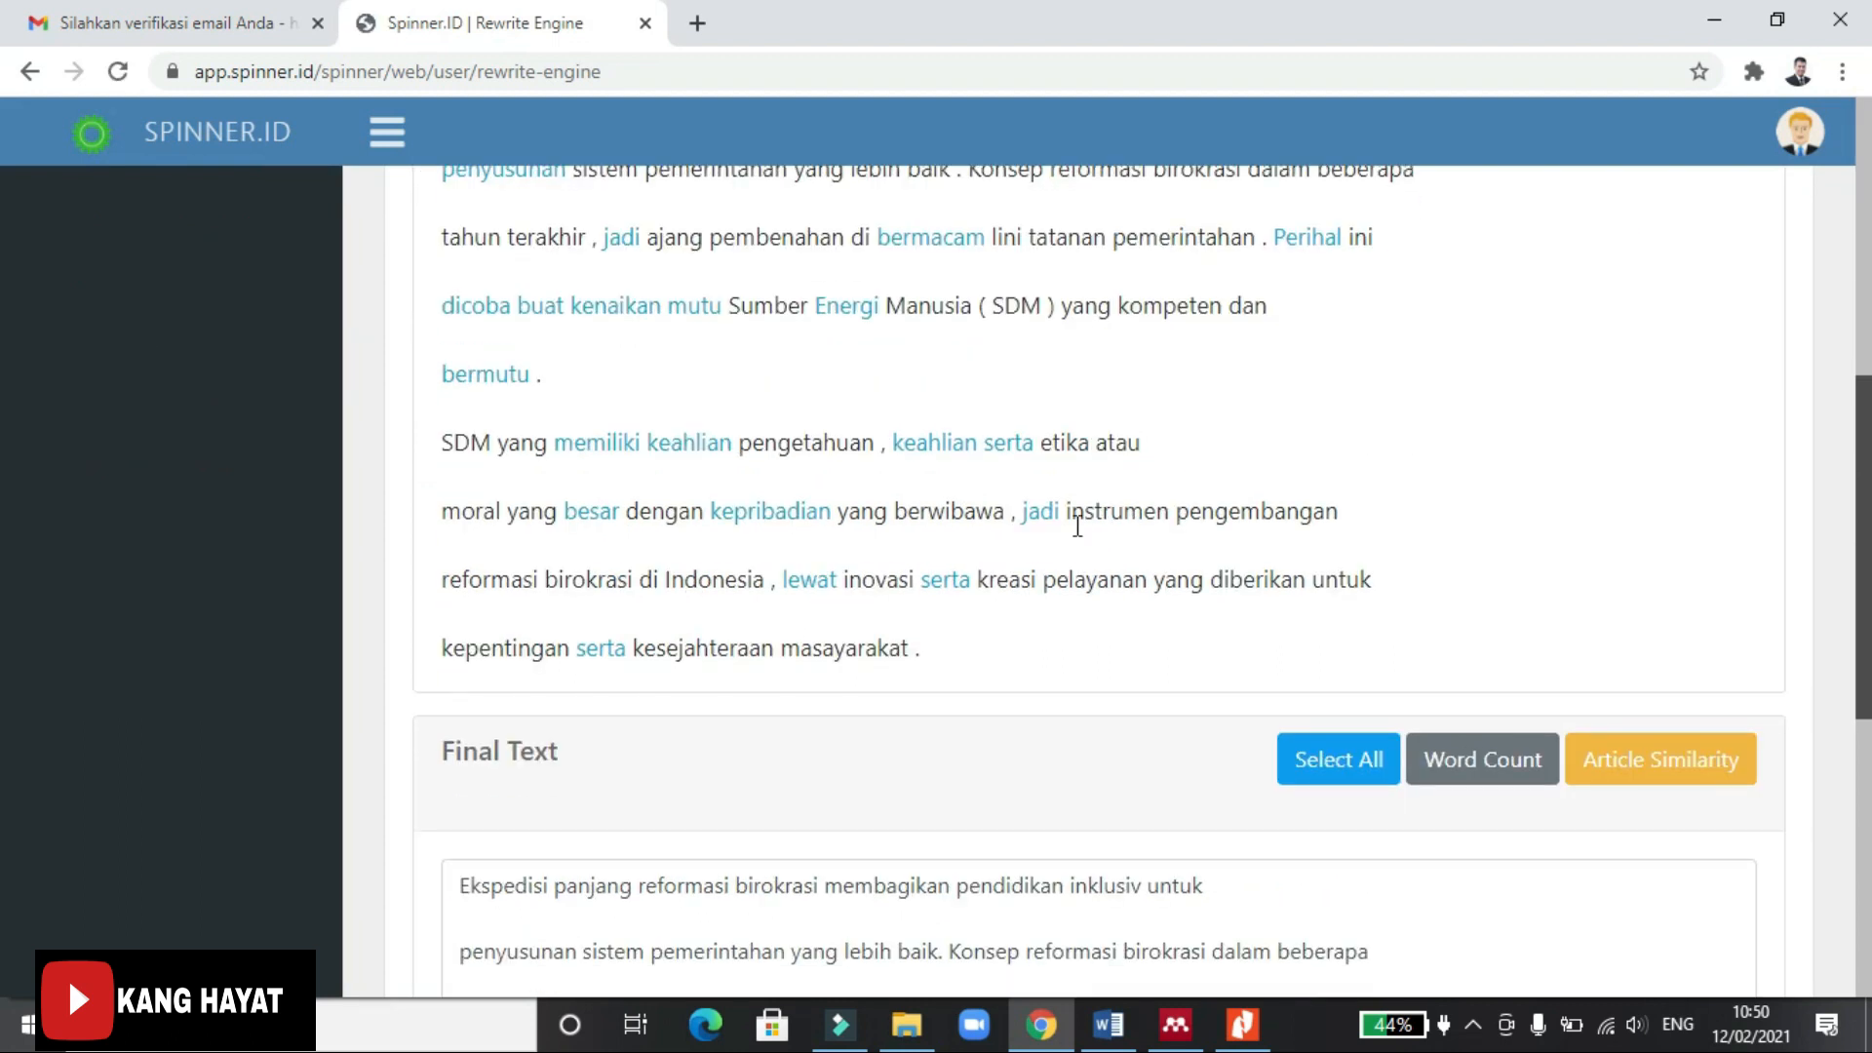
pyautogui.scroll(3, 1053, 635)
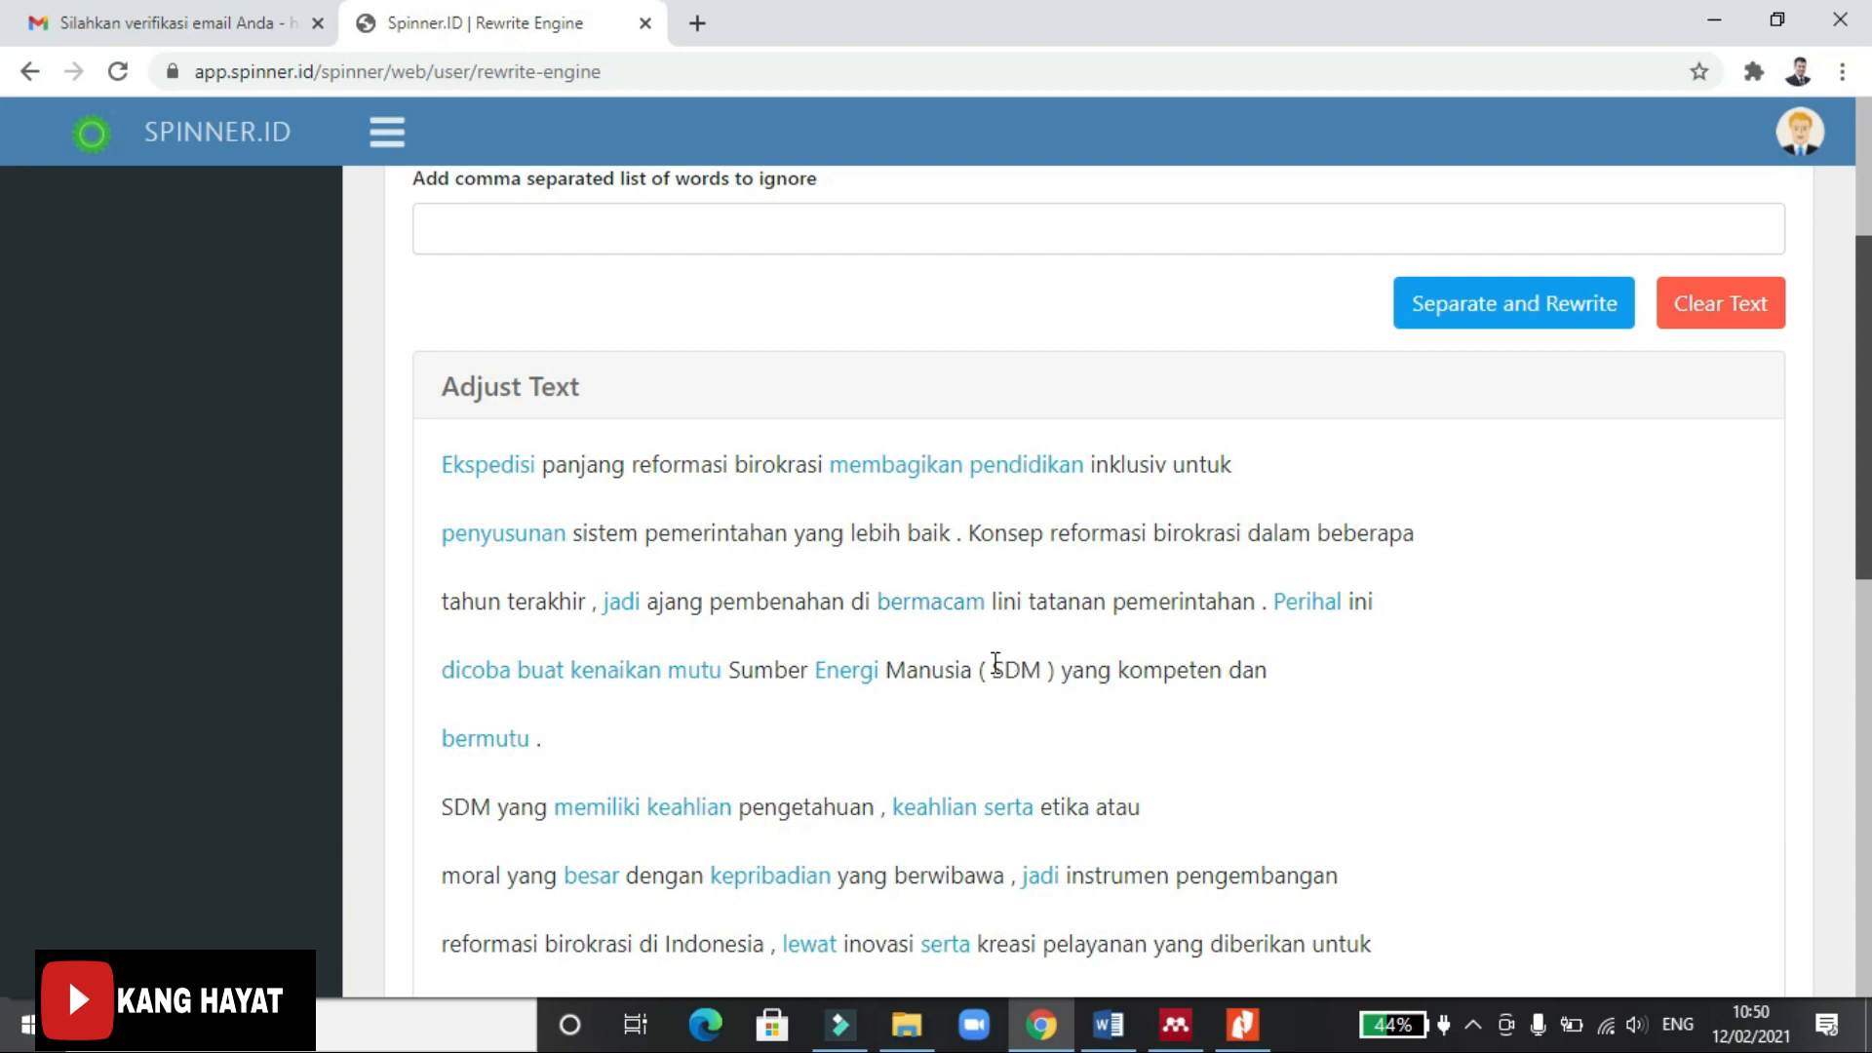
pyautogui.scroll(-2, 995, 663)
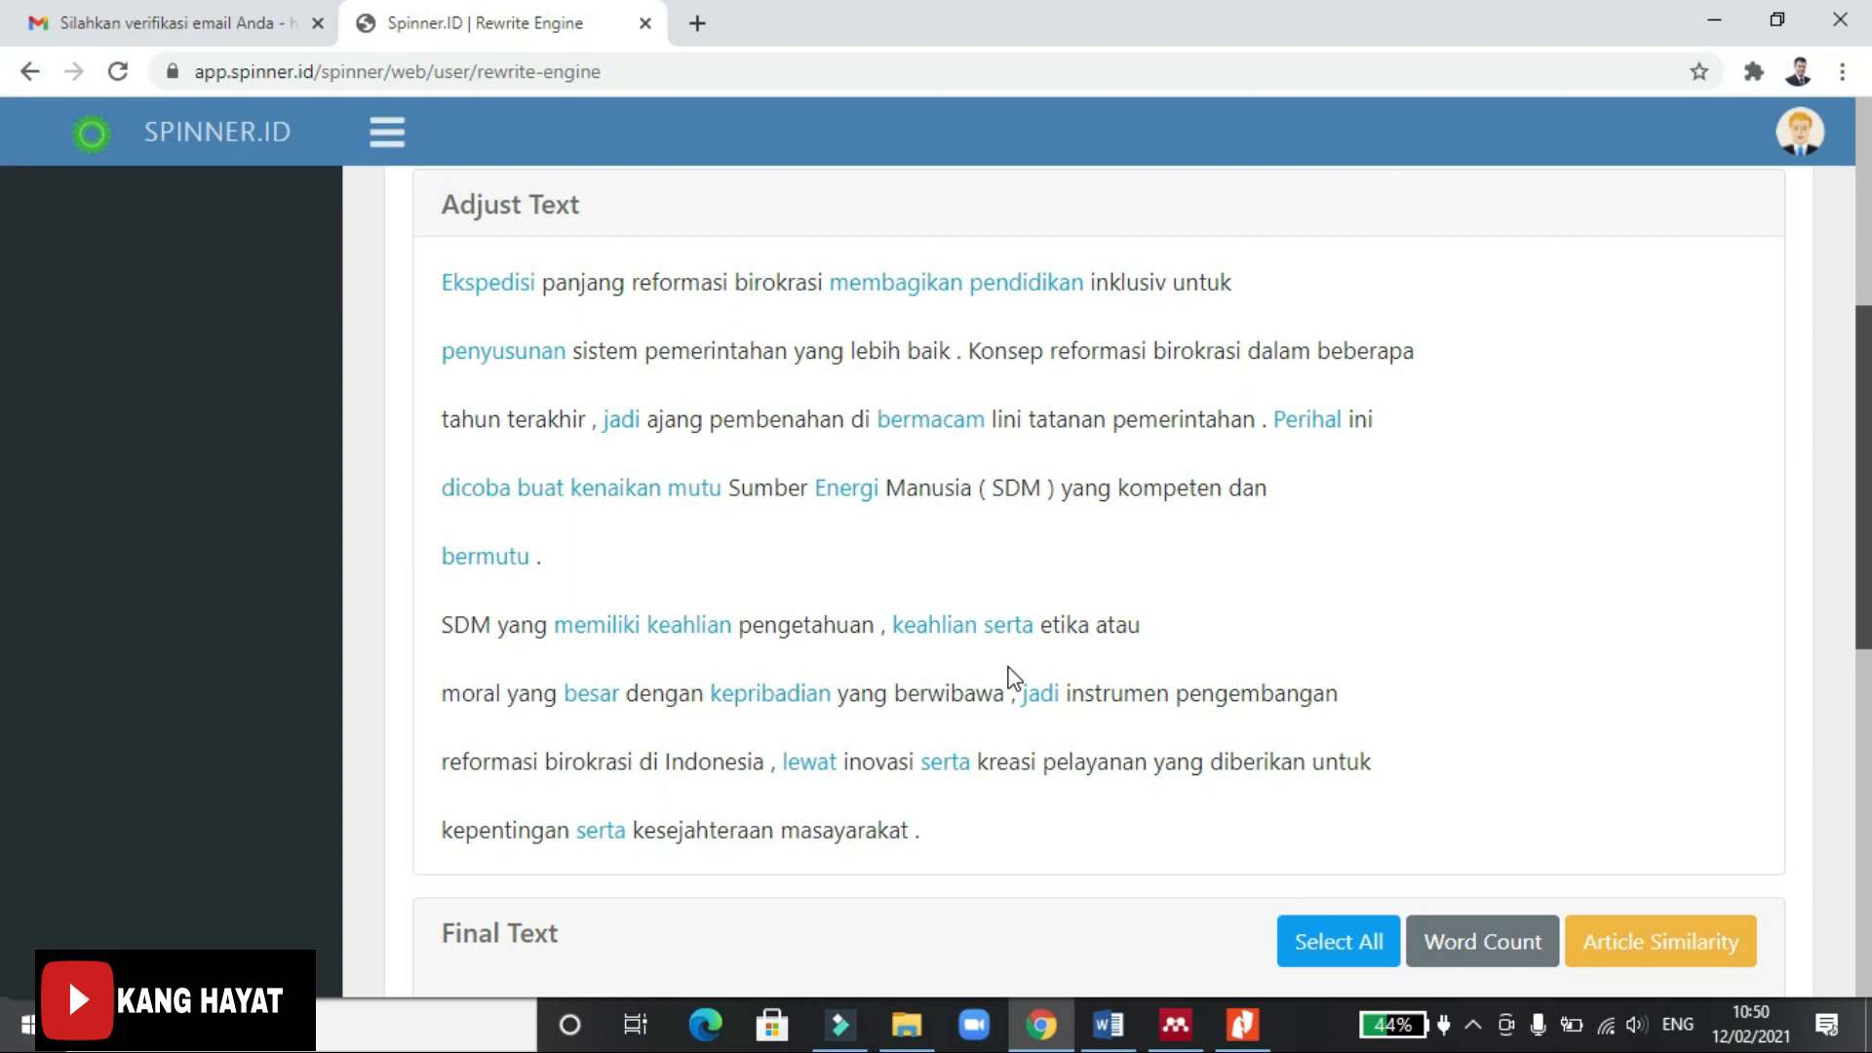
pyautogui.scroll(6, 1012, 678)
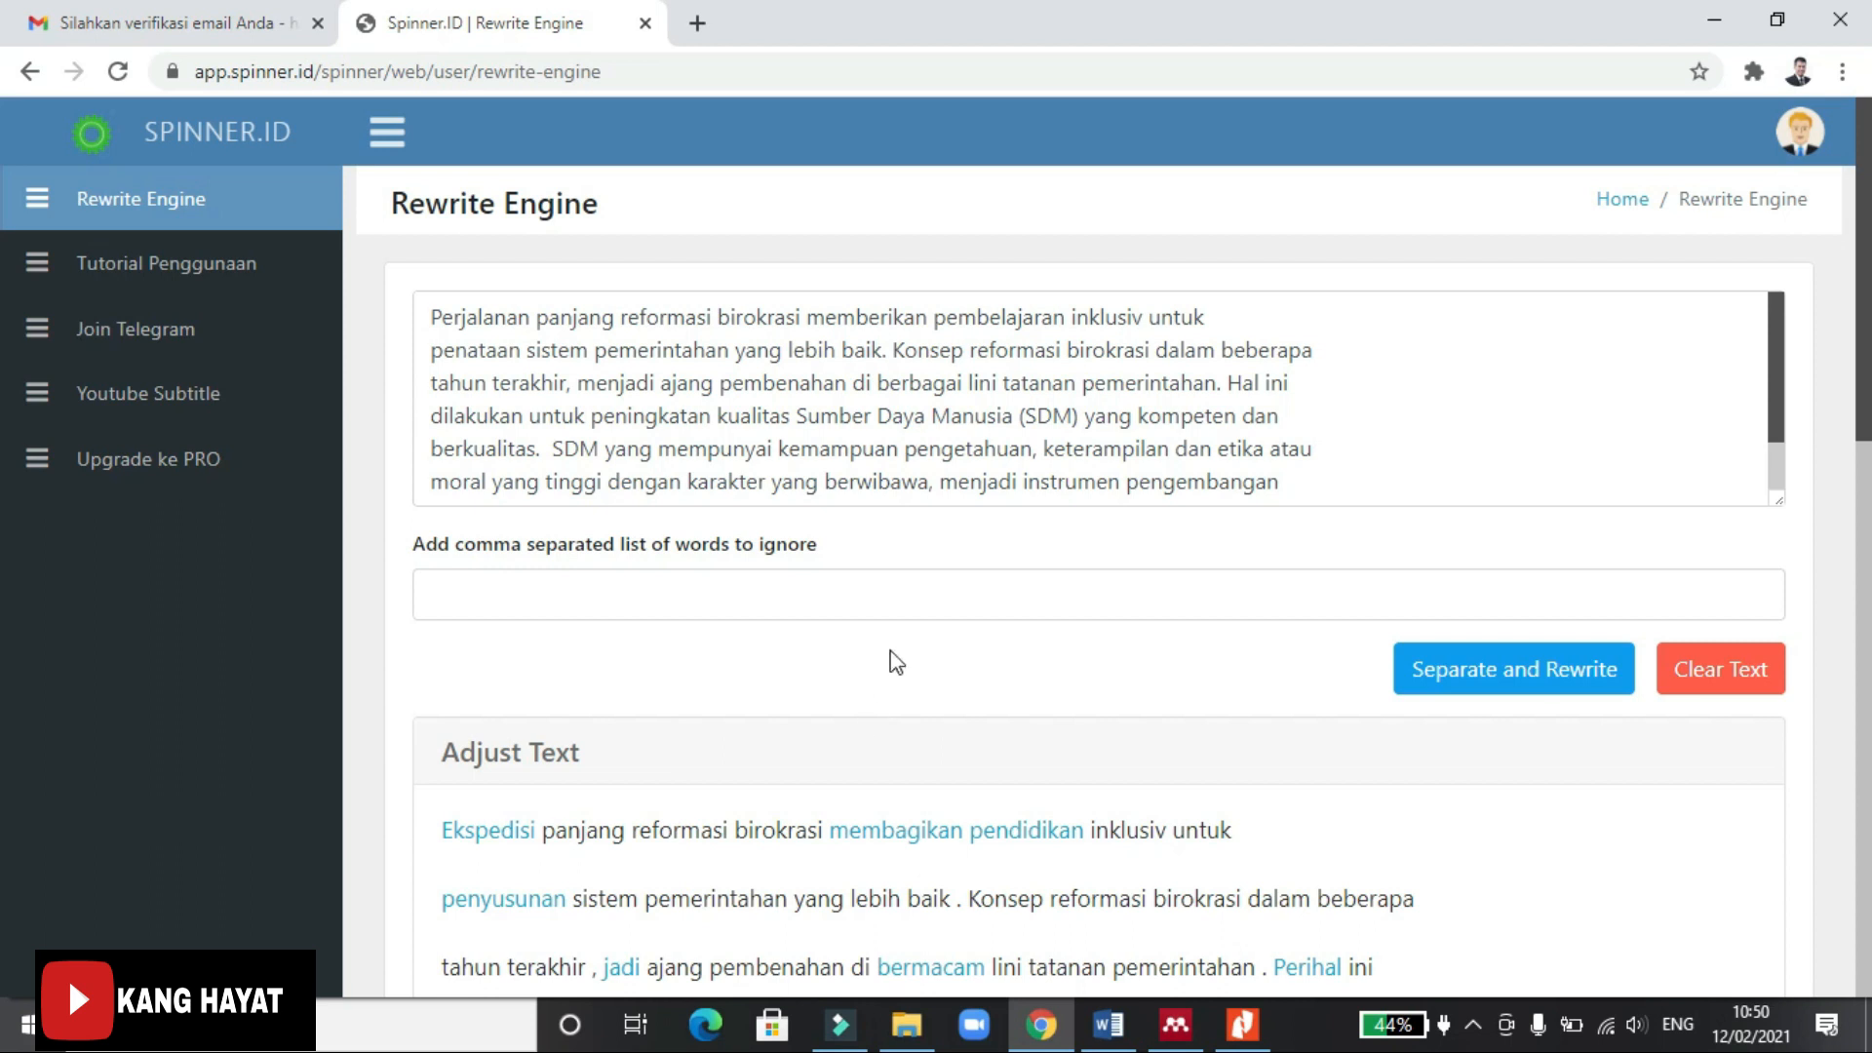
pyautogui.scroll(-4, 890, 656)
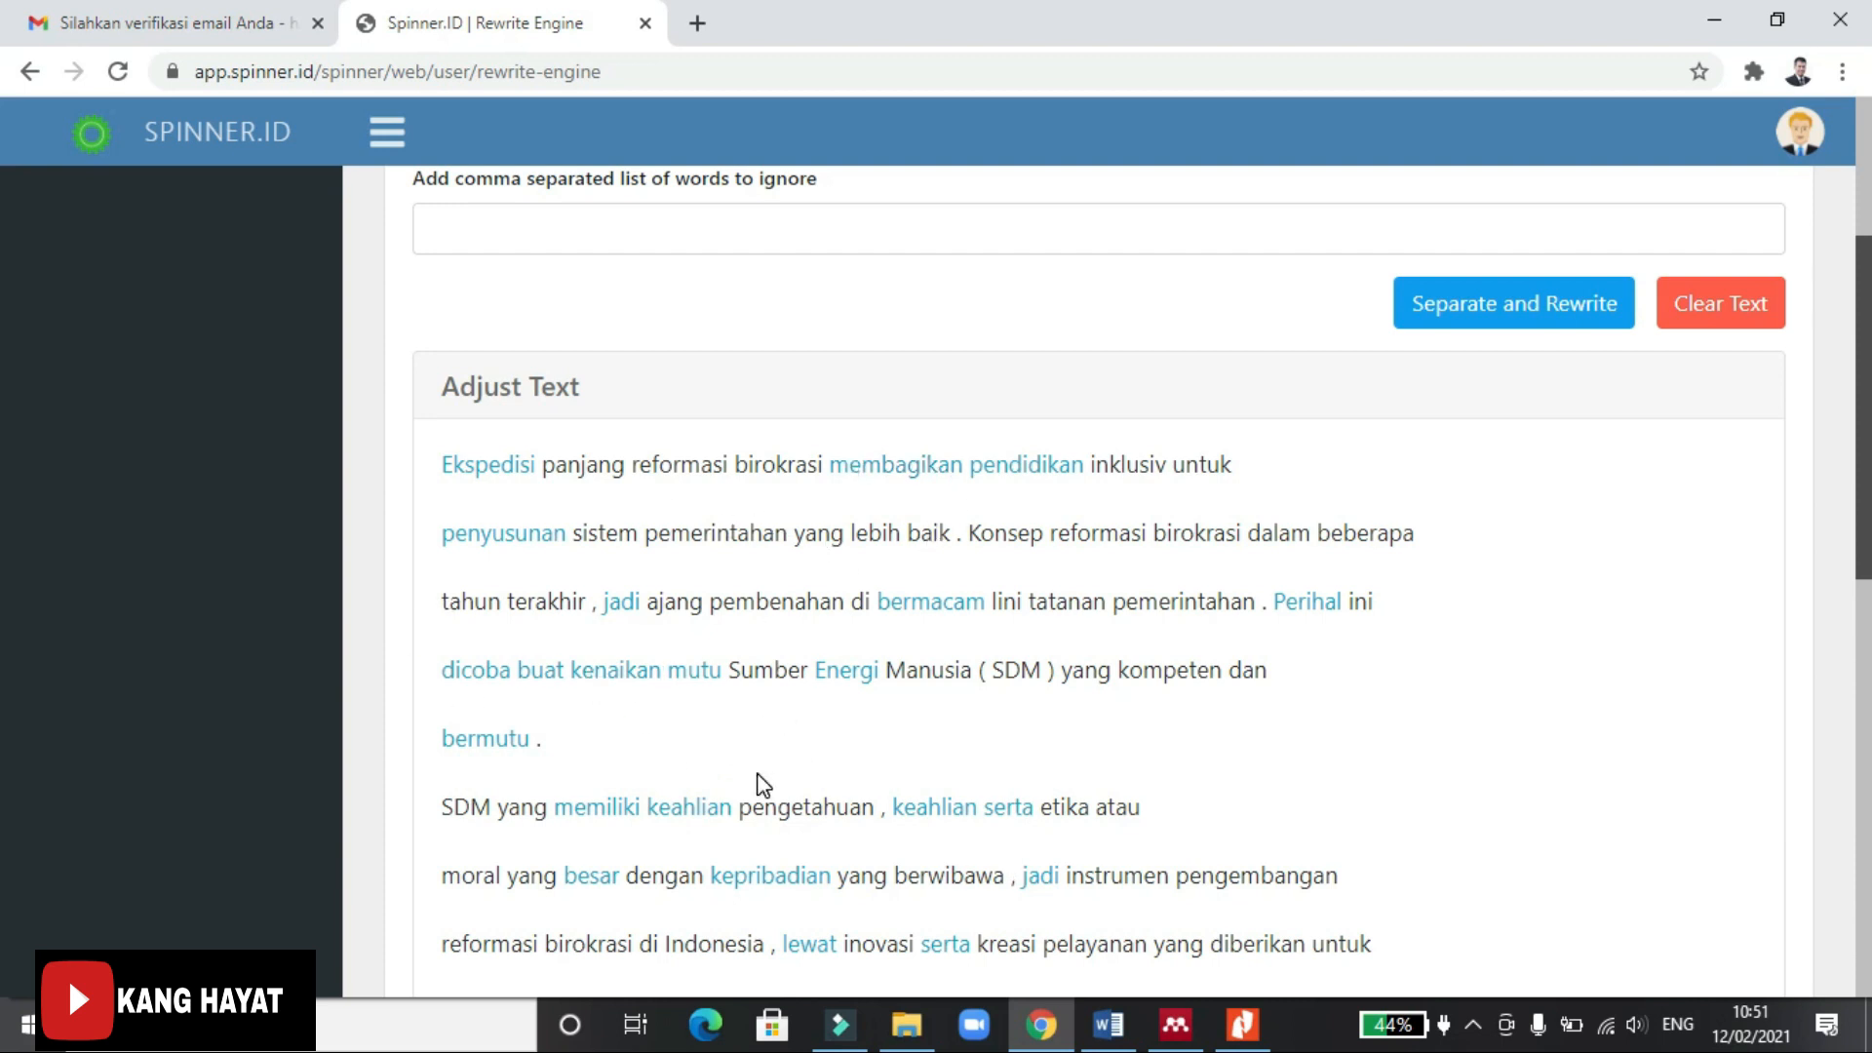
pyautogui.scroll(-4, 757, 780)
pyautogui.scroll(-5, 809, 639)
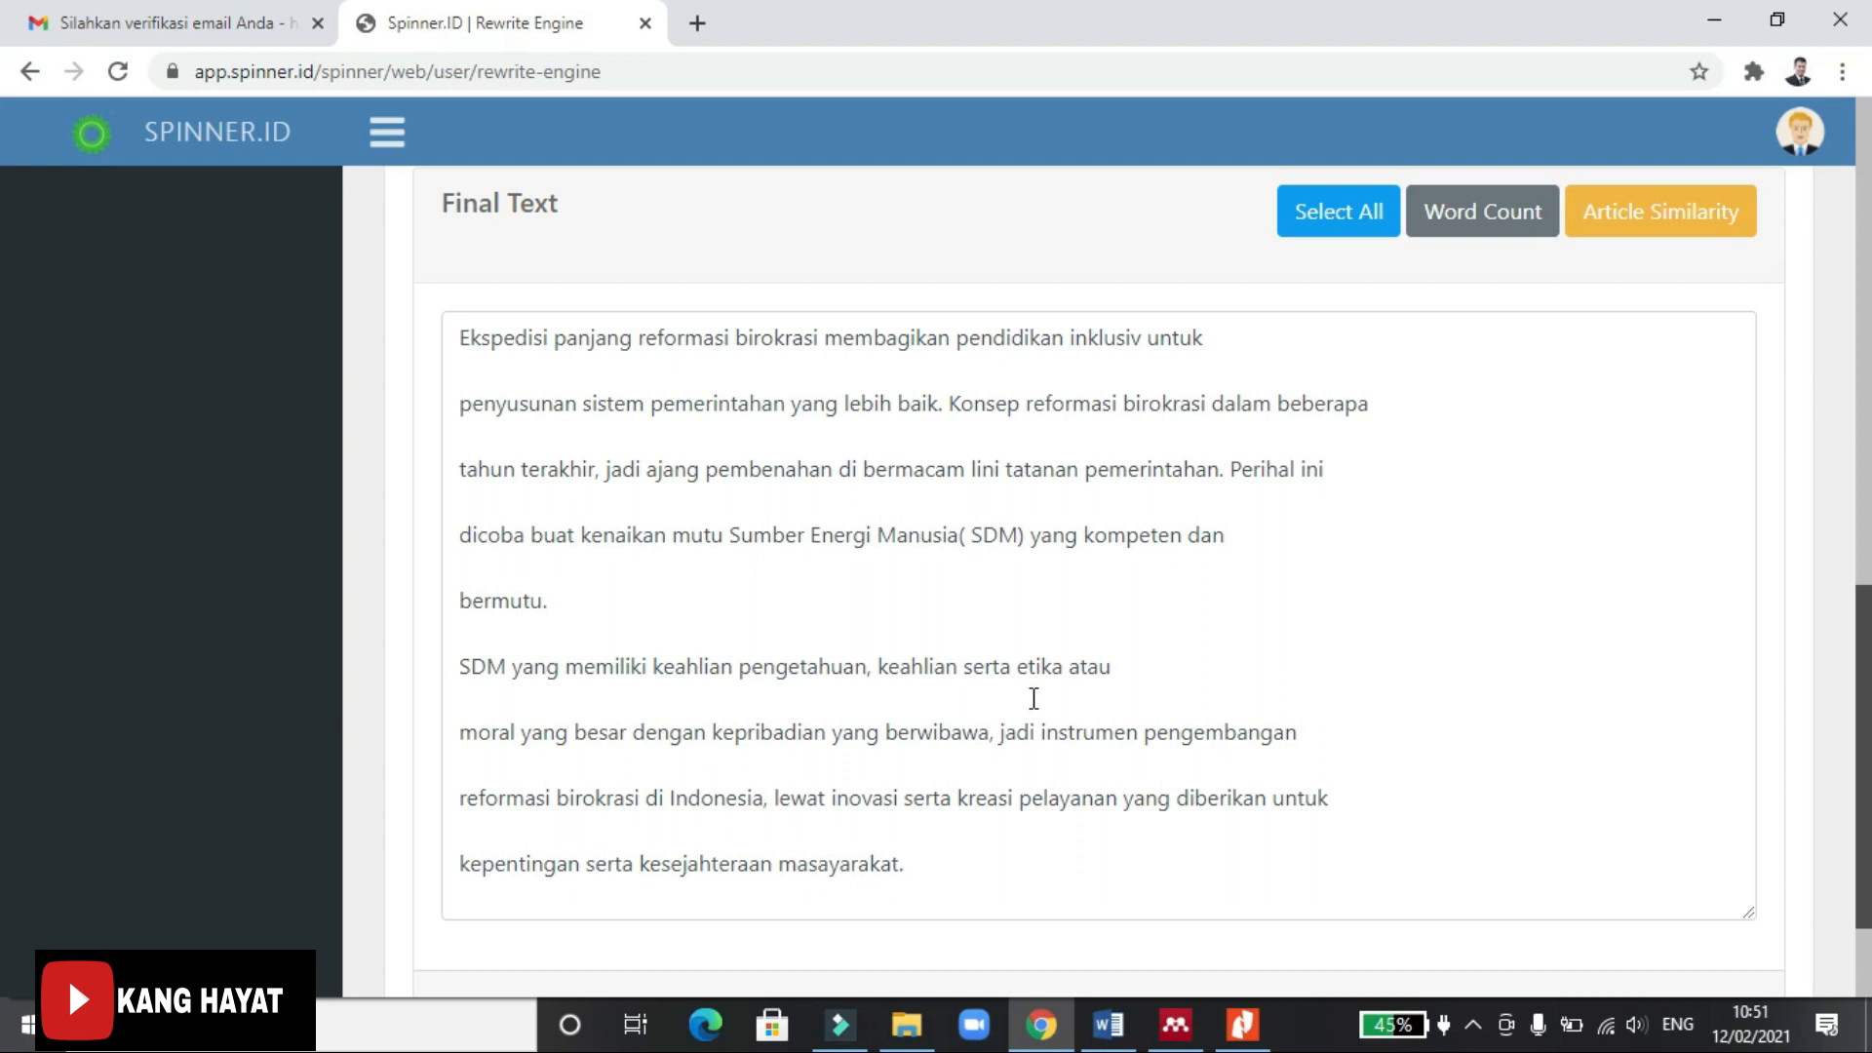
pyautogui.scroll(10, 1033, 698)
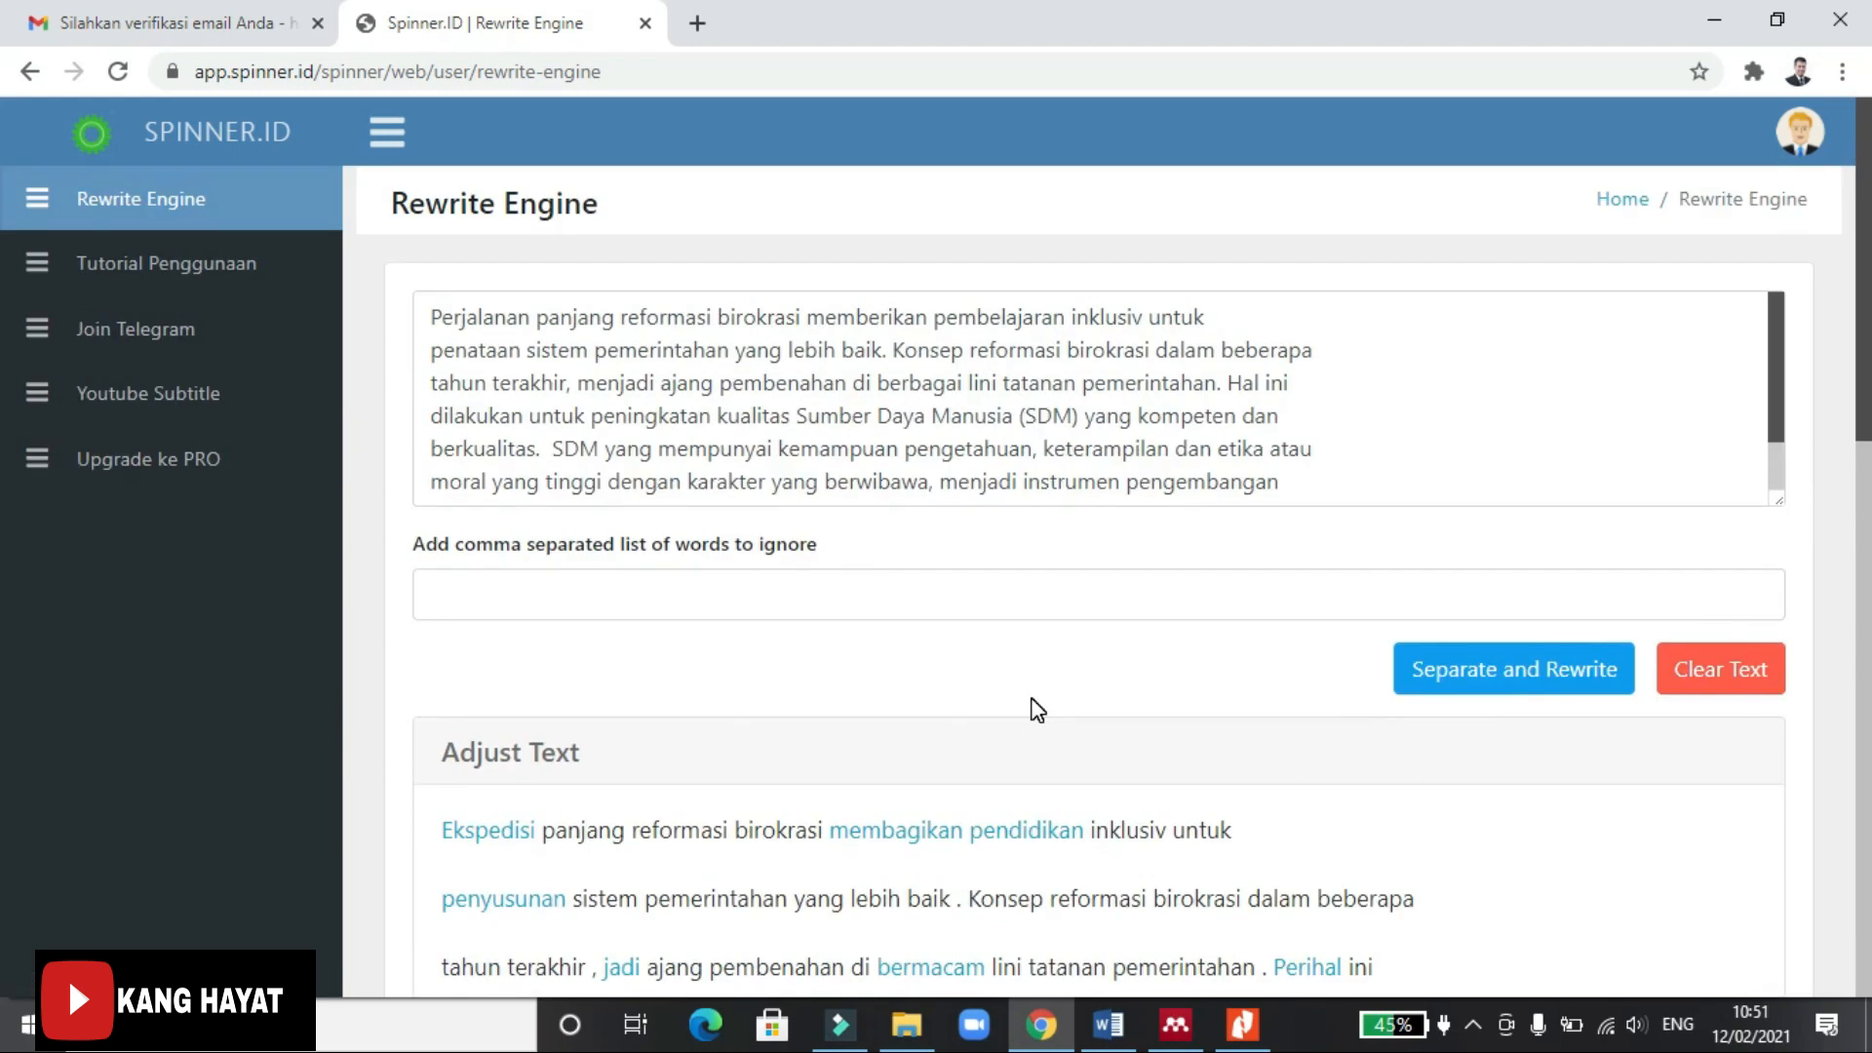
pyautogui.scroll(-4, 1036, 709)
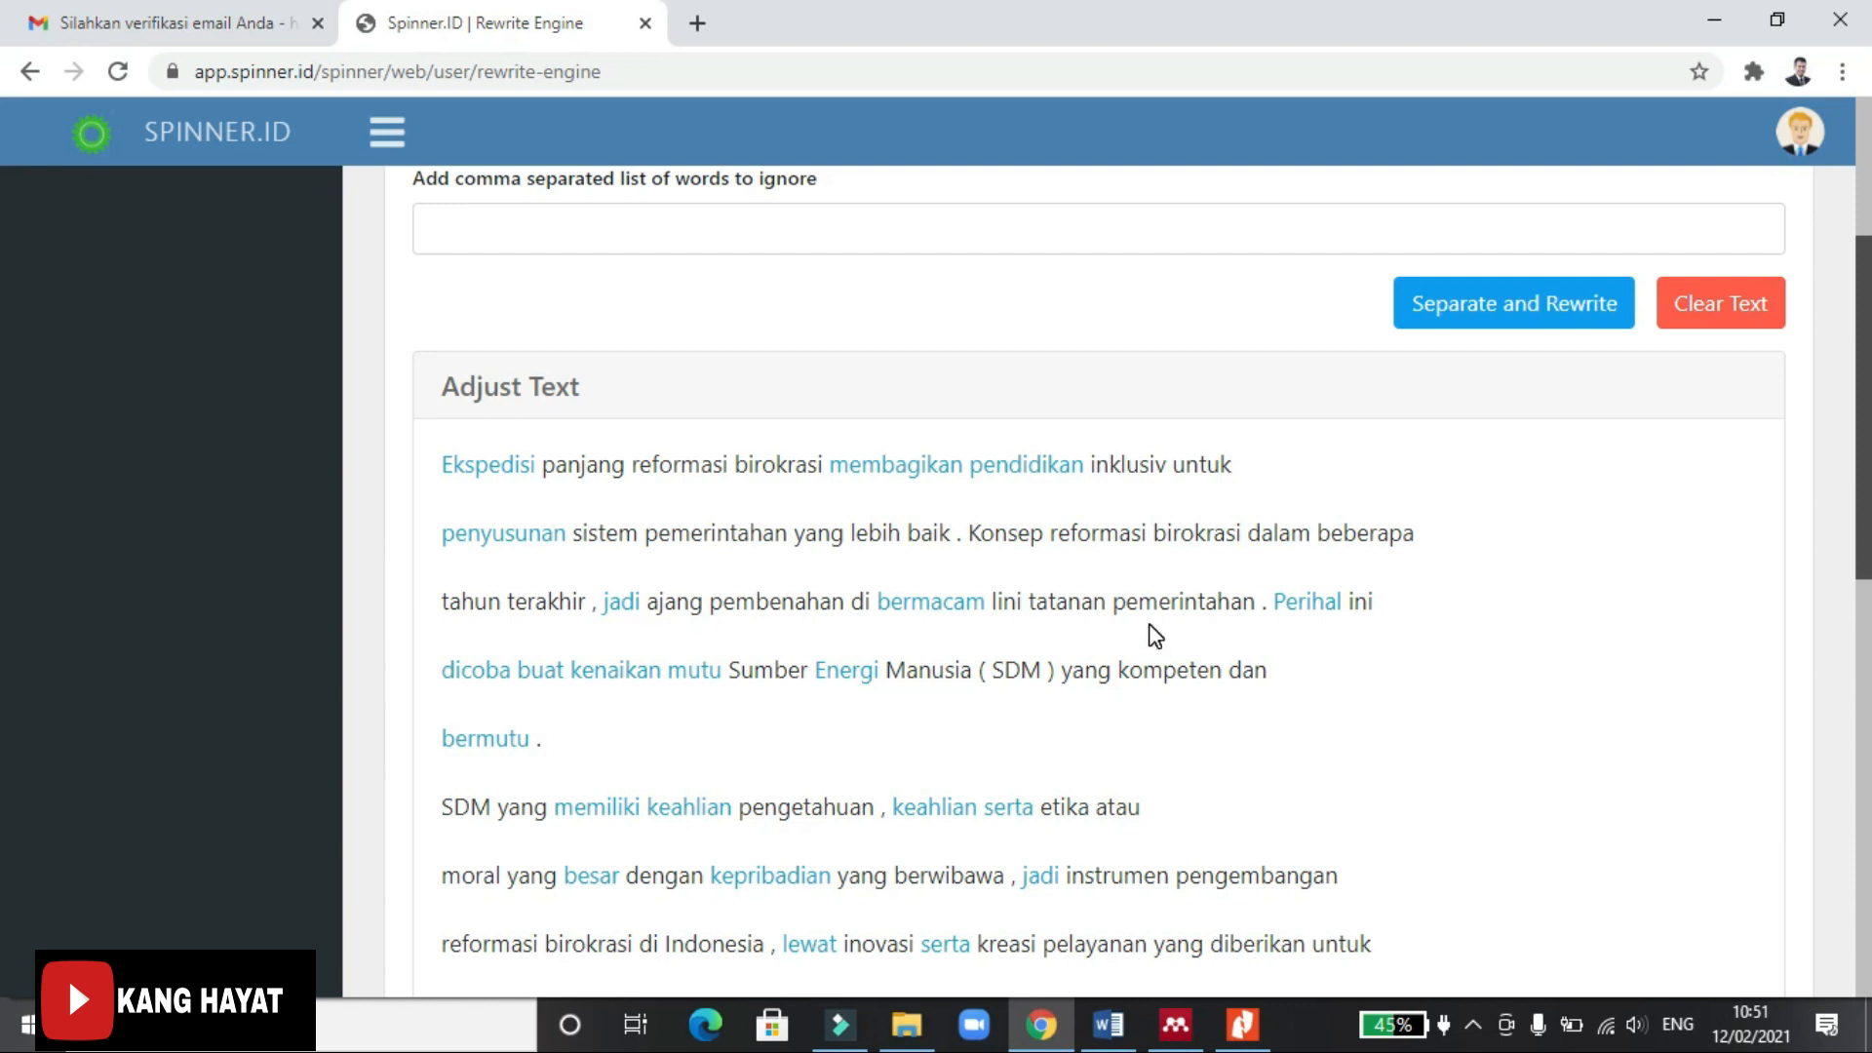
pyautogui.scroll(-4, 1160, 651)
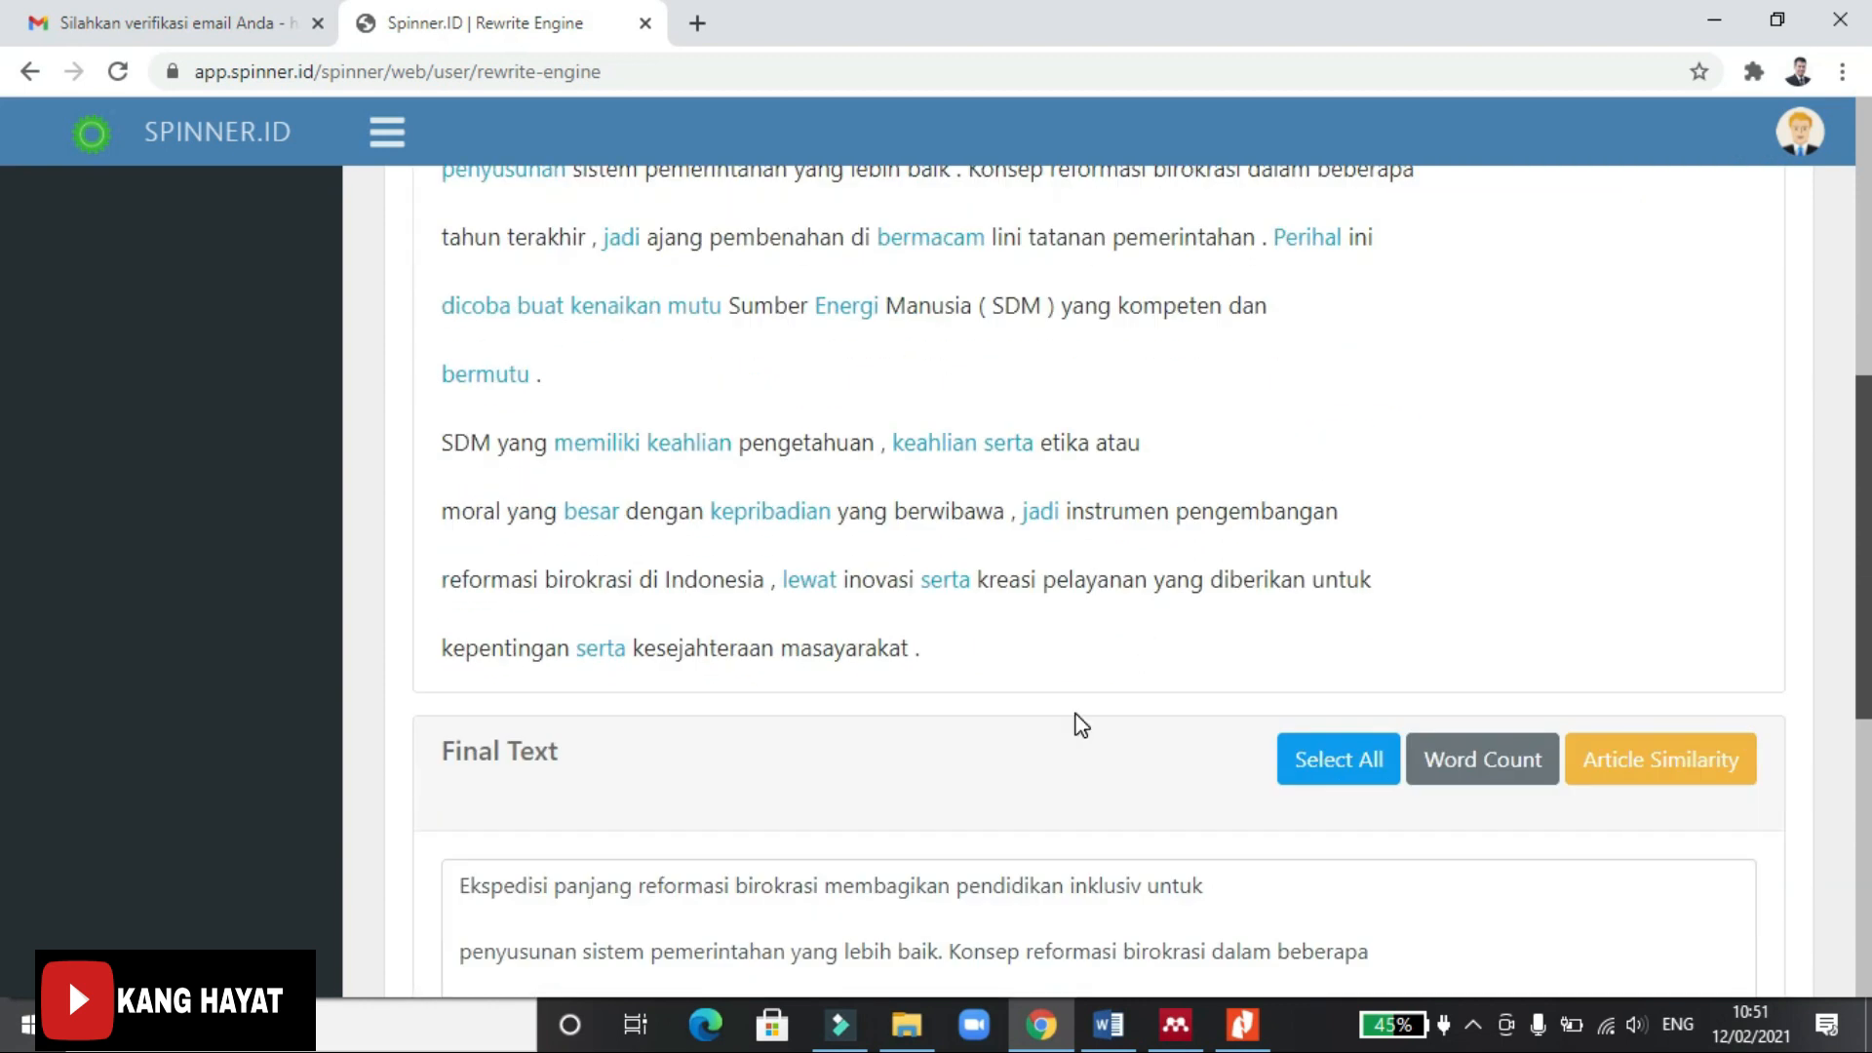
pyautogui.scroll(6, 1068, 677)
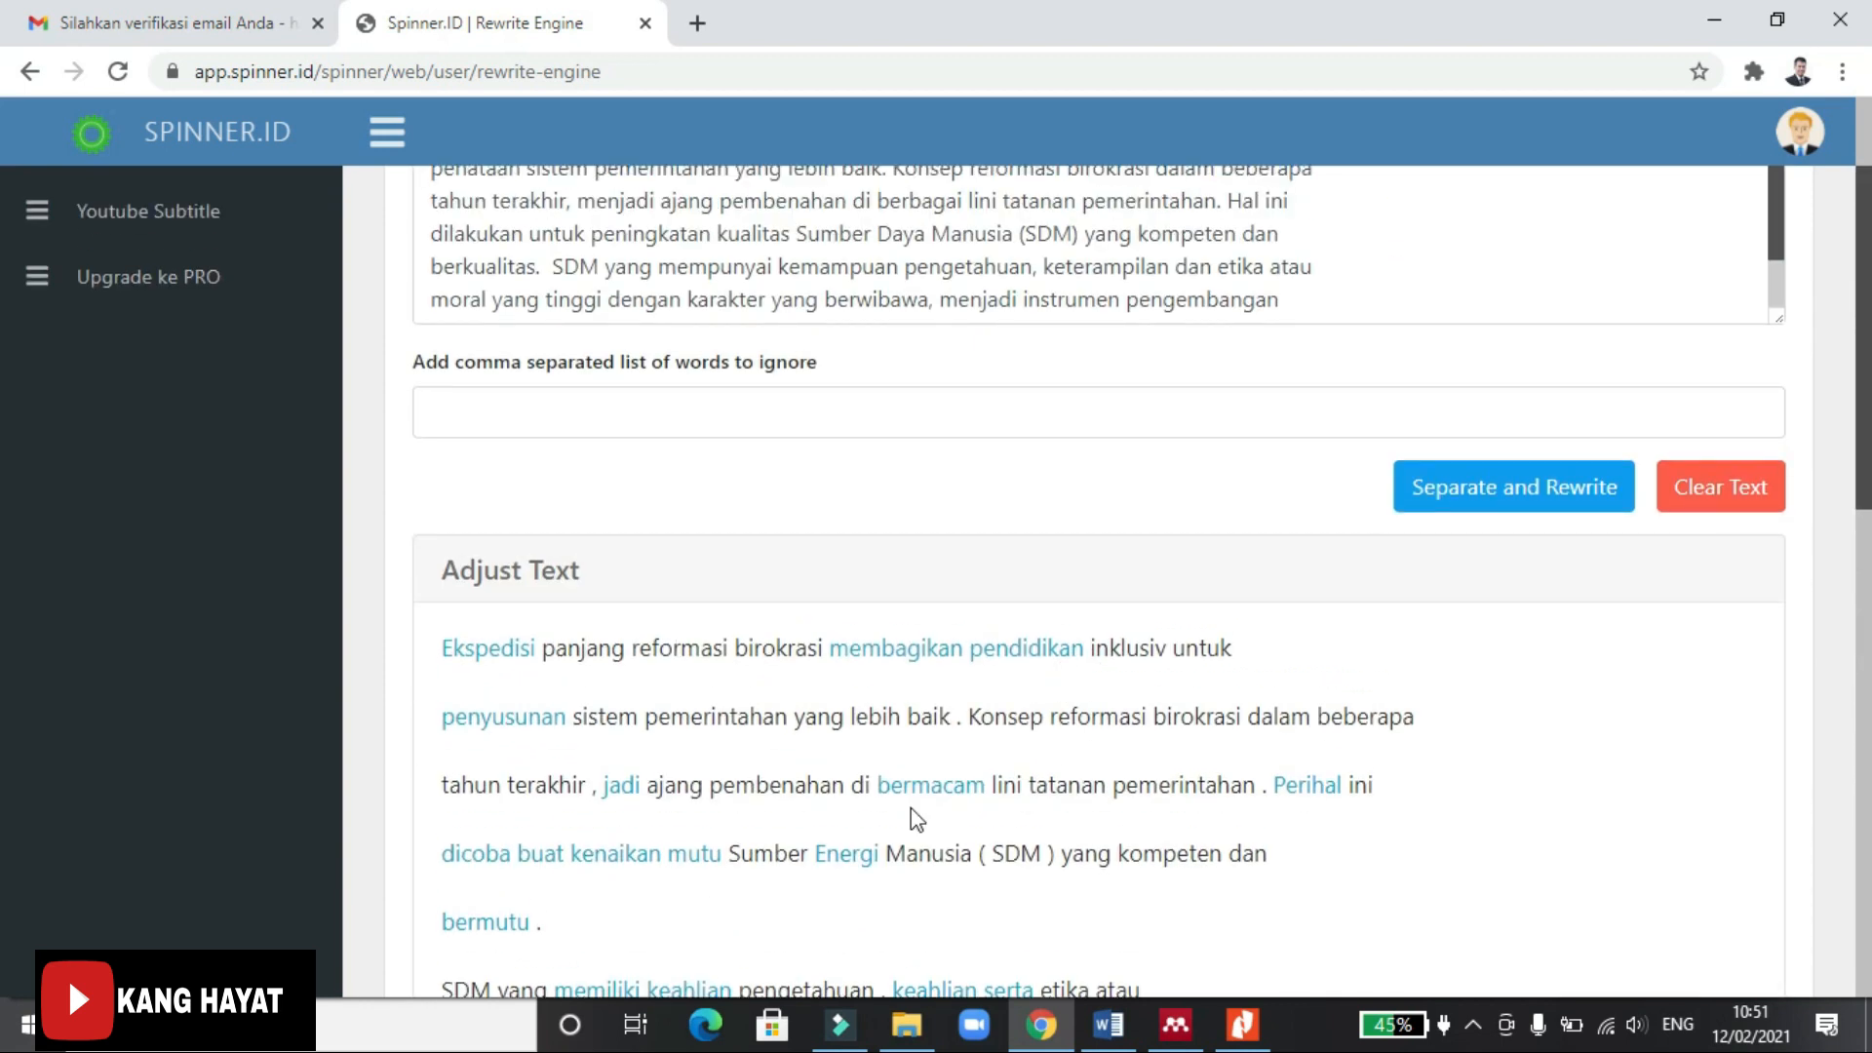
# Check the highlighted substitutions in Adjust Text, especially the opening word "Ekspedisi", against the source paragraph and the Final Text.
pyautogui.scroll(-2, 953, 781)
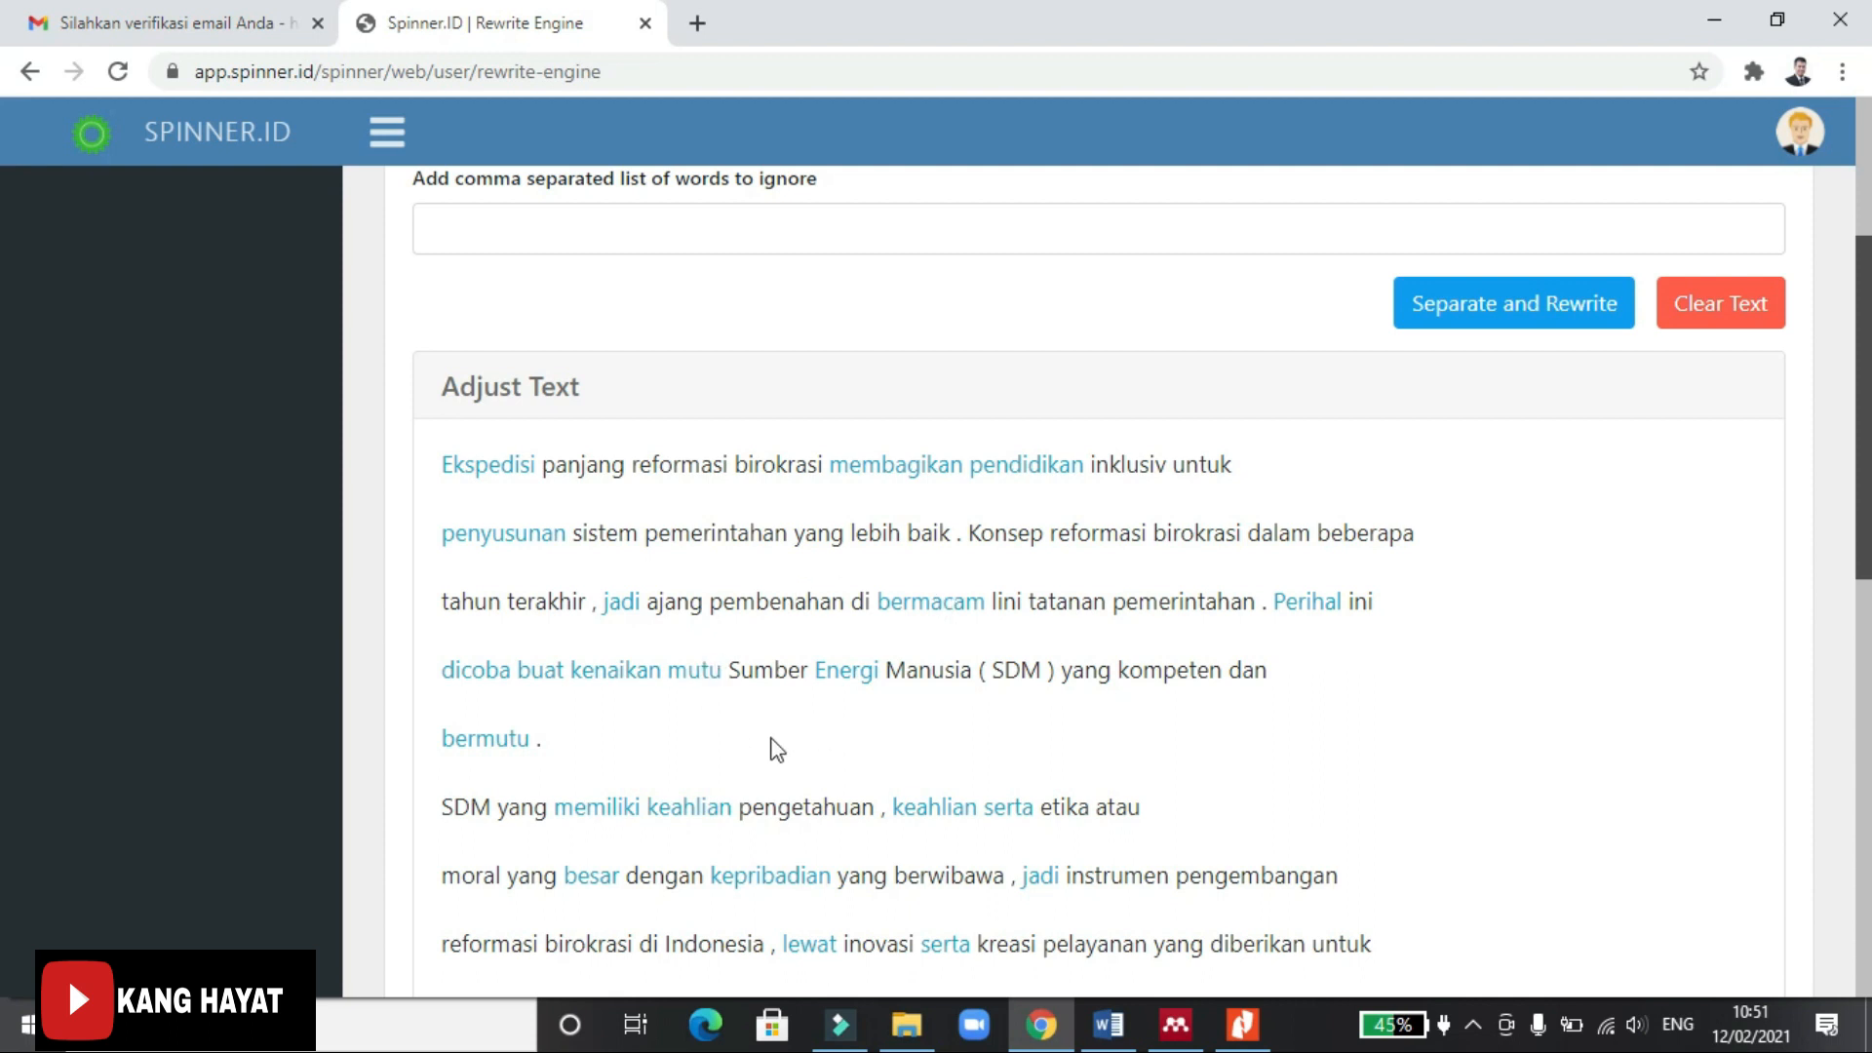
pyautogui.scroll(-9, 953, 707)
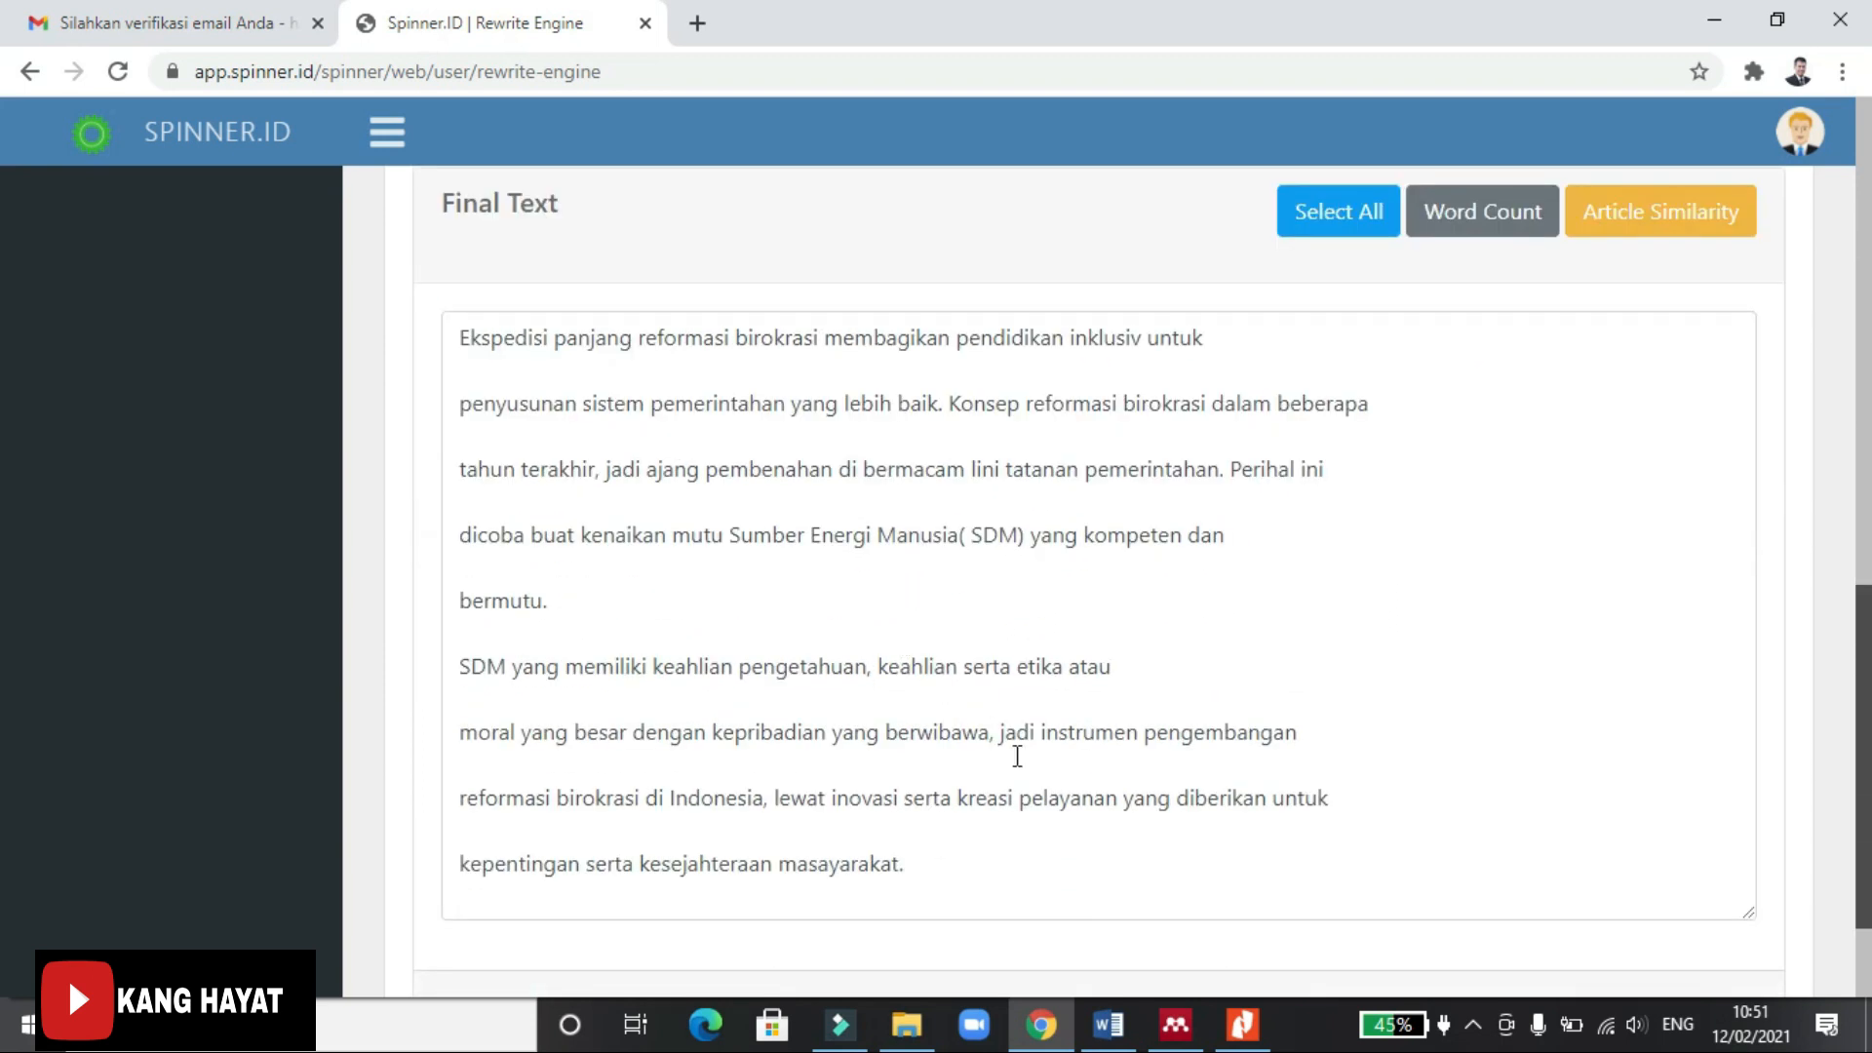
pyautogui.scroll(9, 1015, 757)
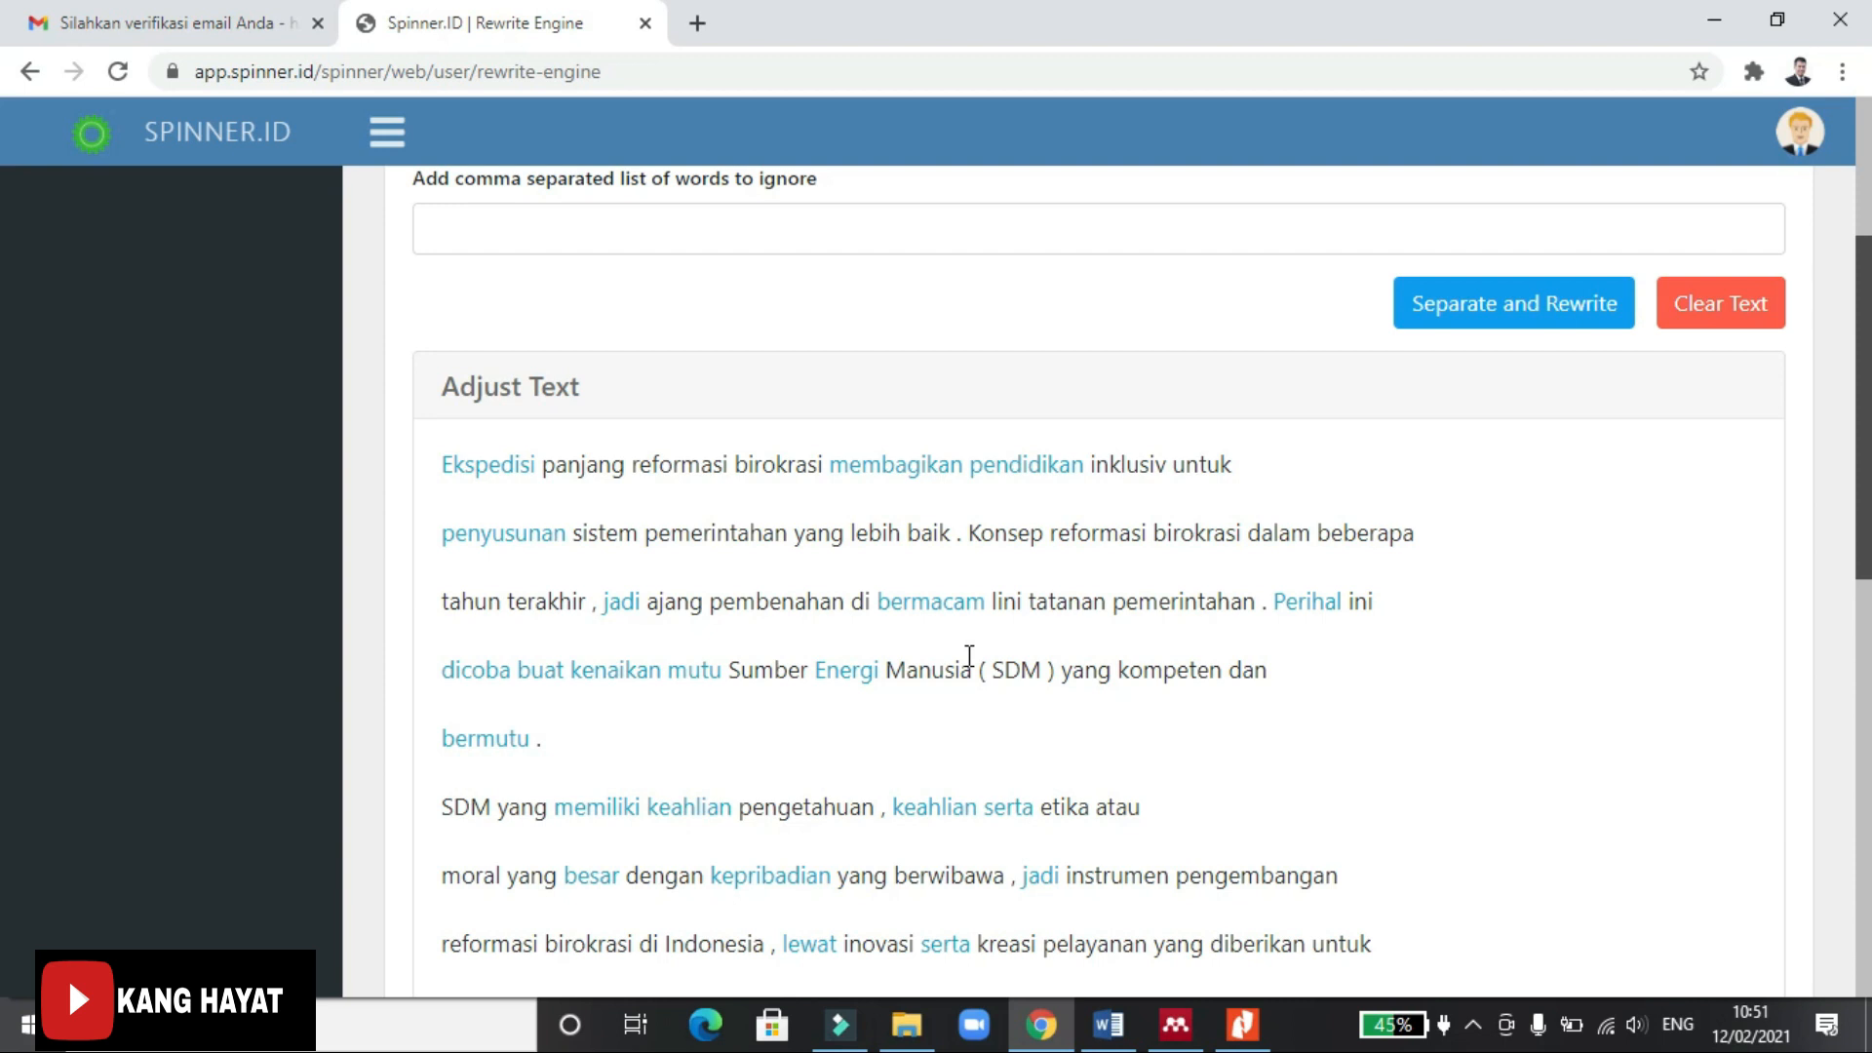
pyautogui.scroll(-4, 901, 762)
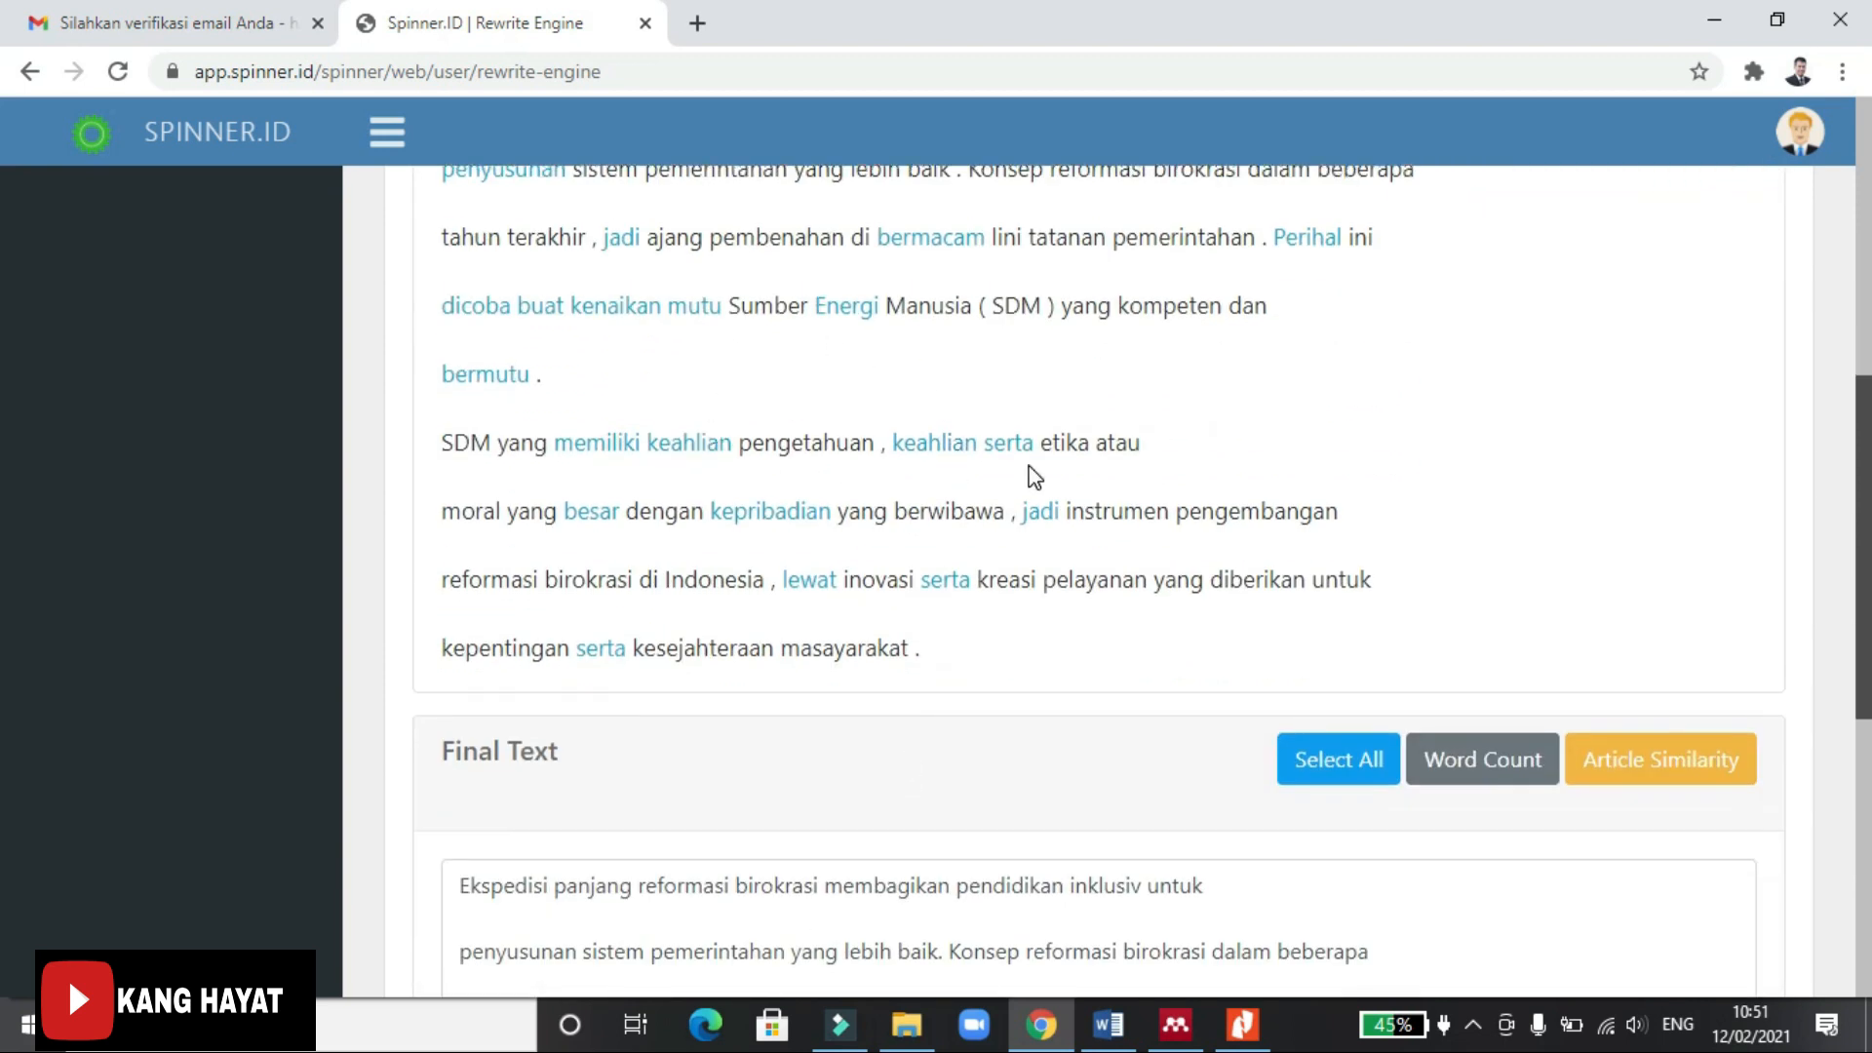
pyautogui.scroll(2, 1004, 458)
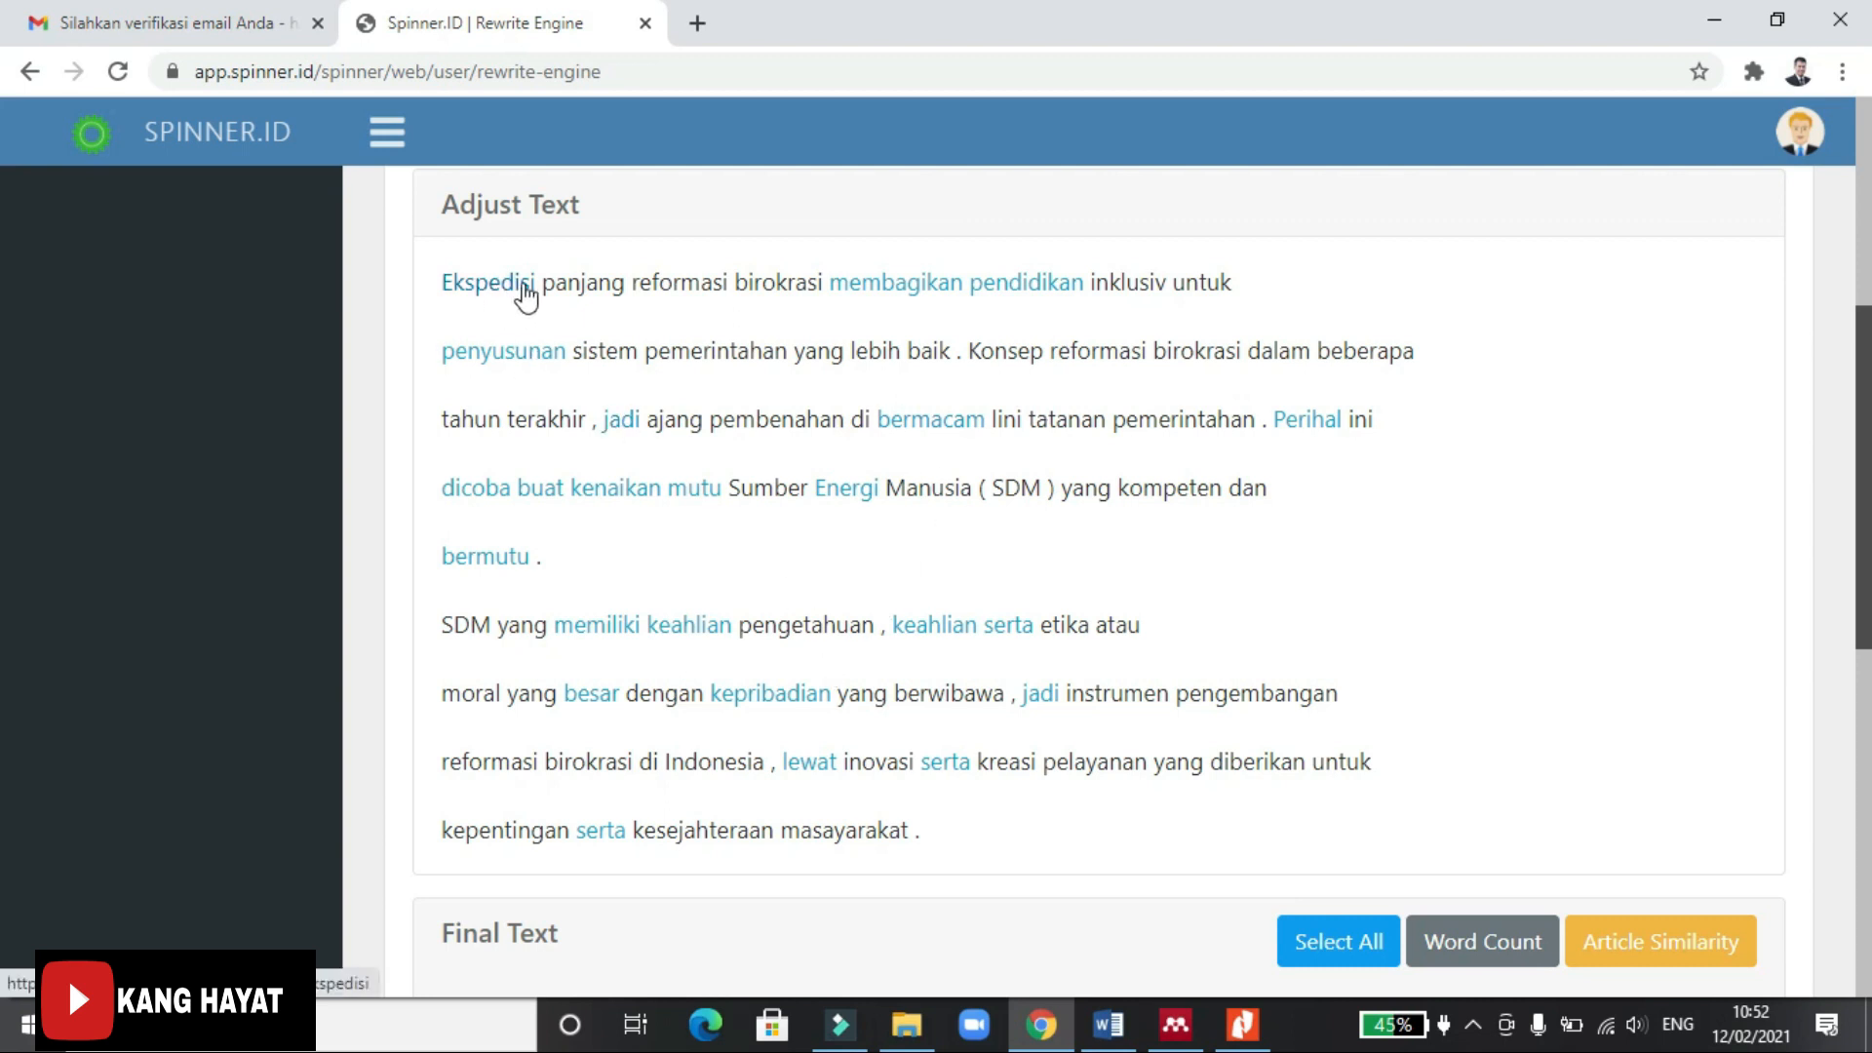
pyautogui.scroll(5, 1128, 556)
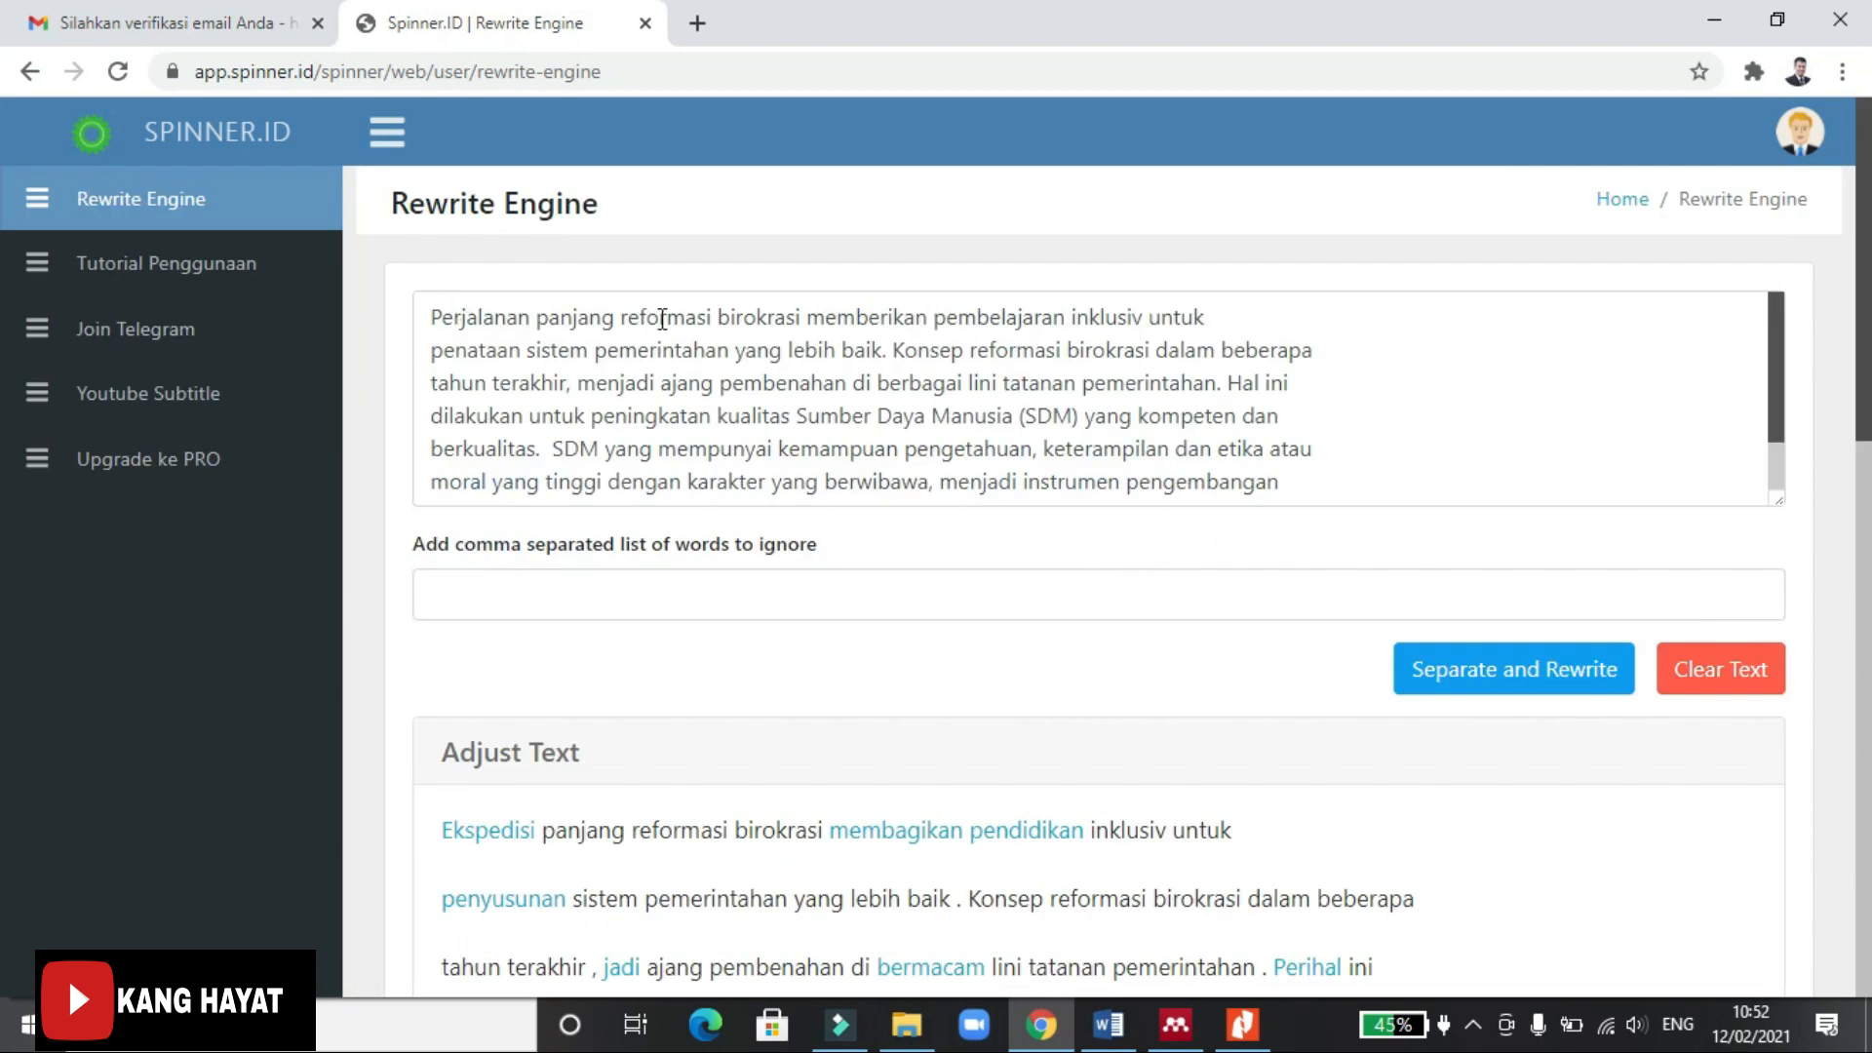
pyautogui.scroll(-2, 892, 453)
pyautogui.scroll(-1, 579, 731)
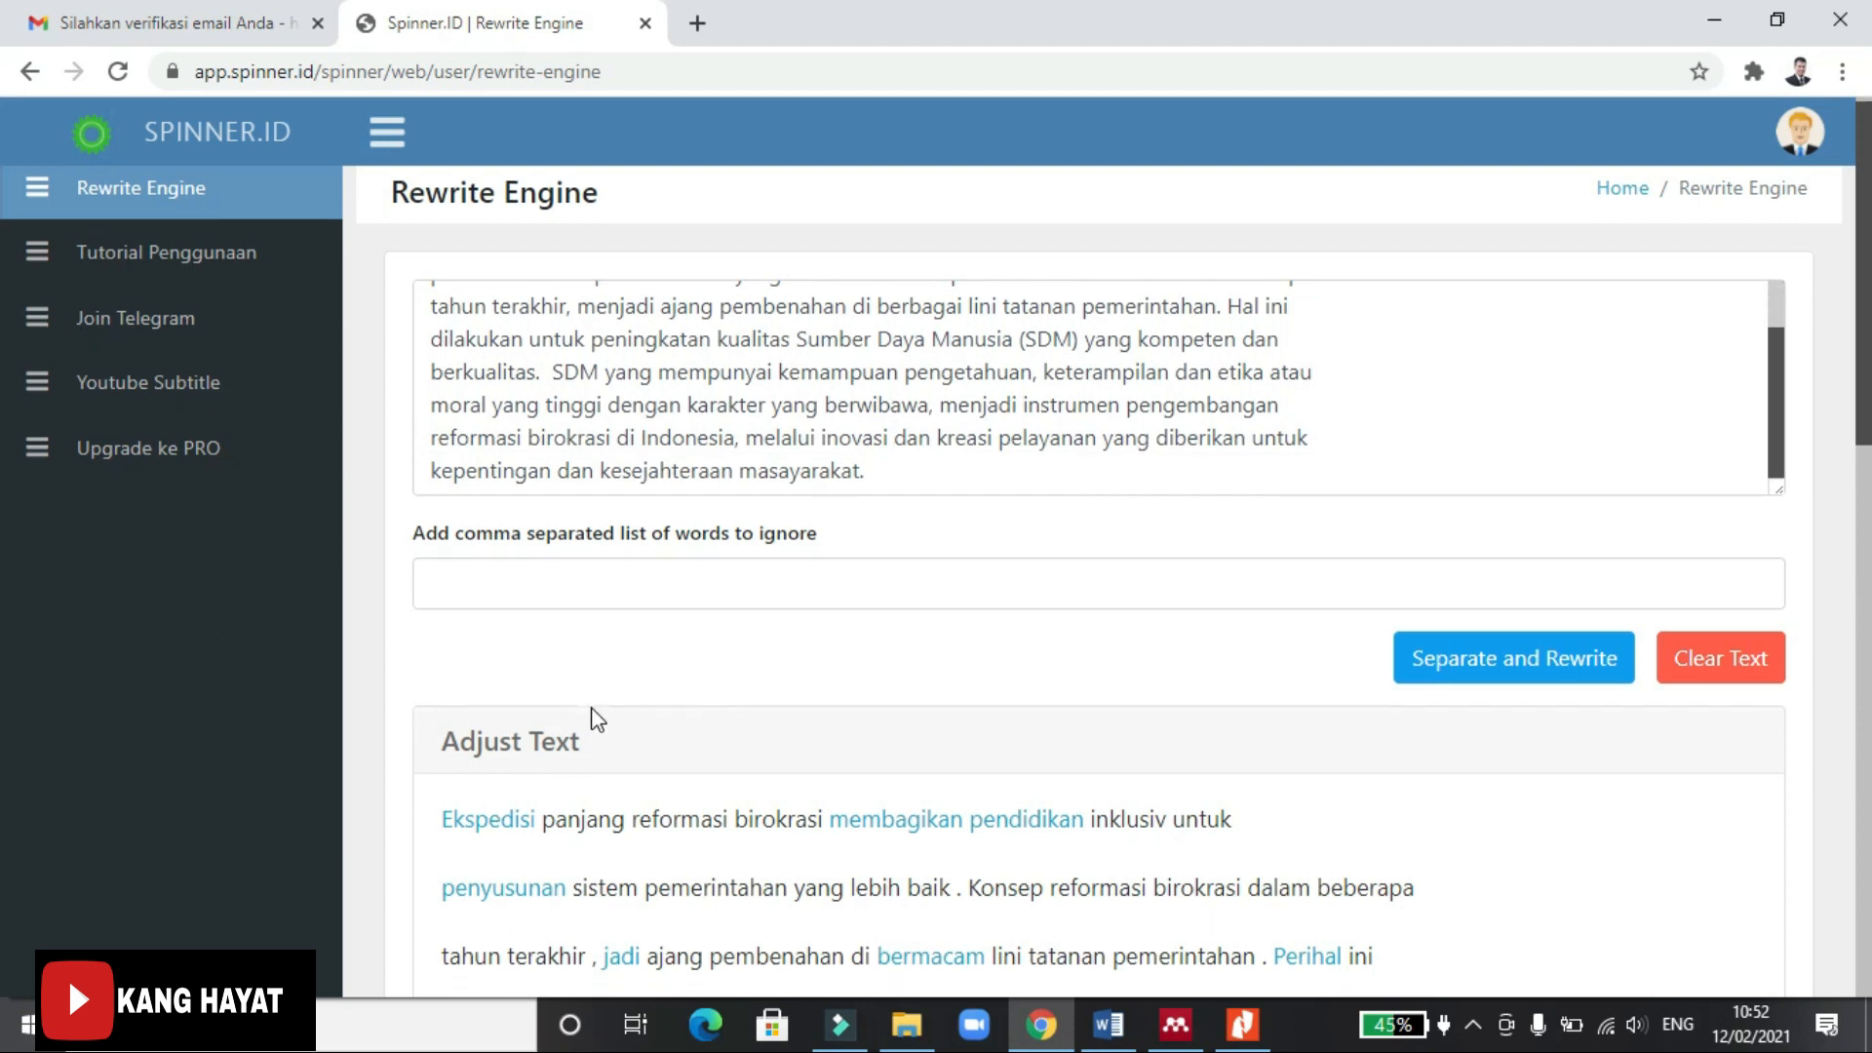
pyautogui.scroll(-3, 597, 719)
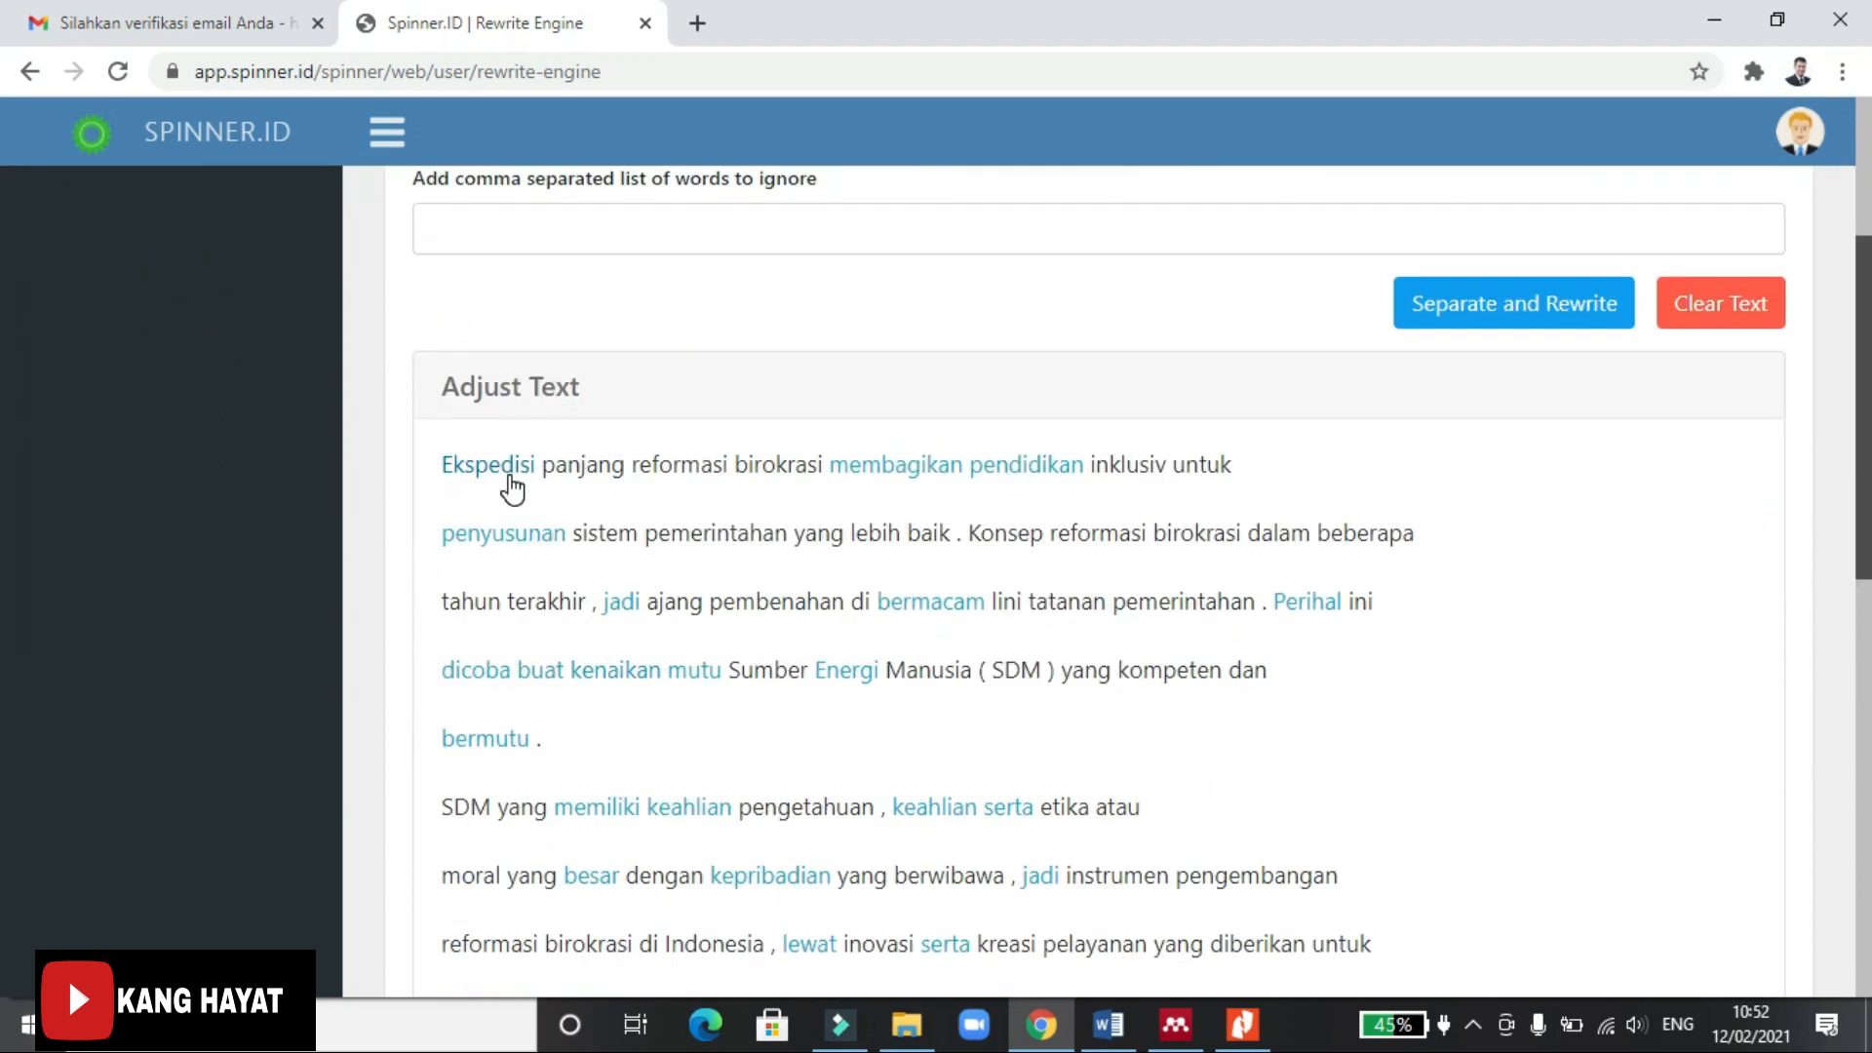
pyautogui.scroll(4, 672, 528)
pyautogui.scroll(1, 549, 431)
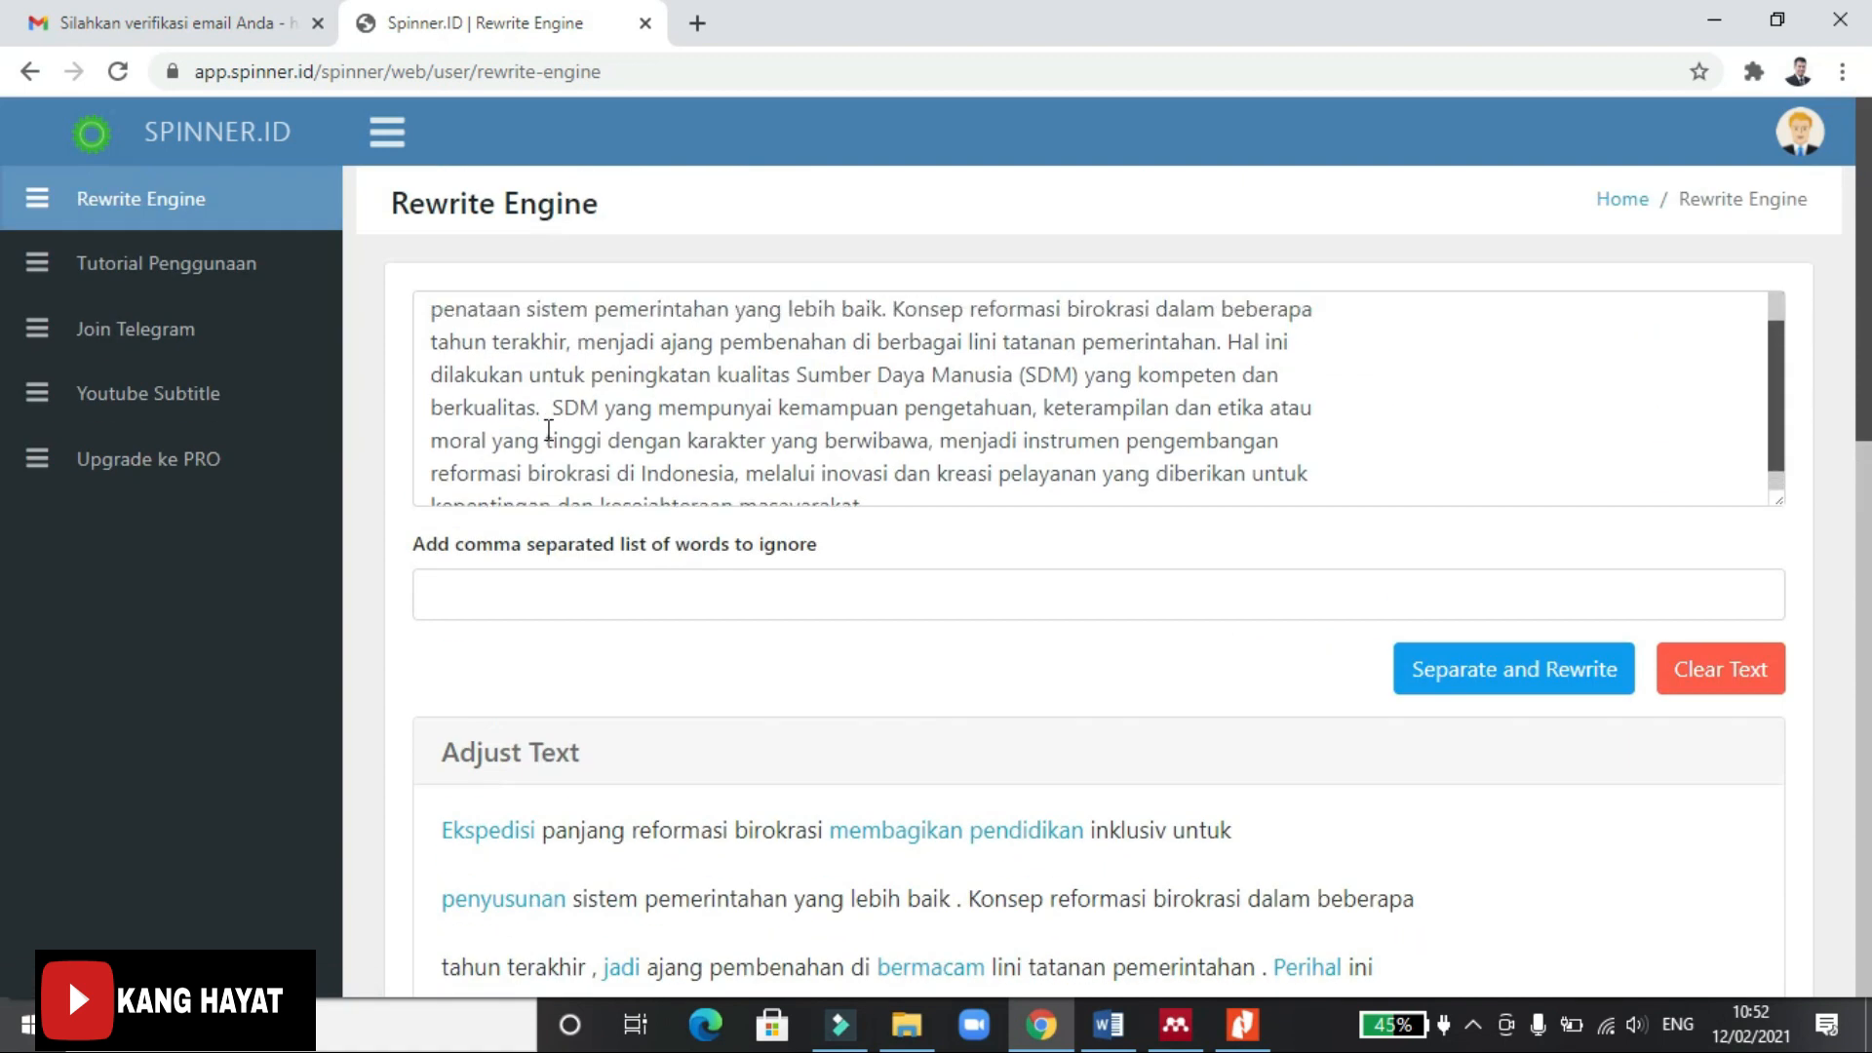
pyautogui.scroll(1, 549, 431)
pyautogui.scroll(-3, 796, 671)
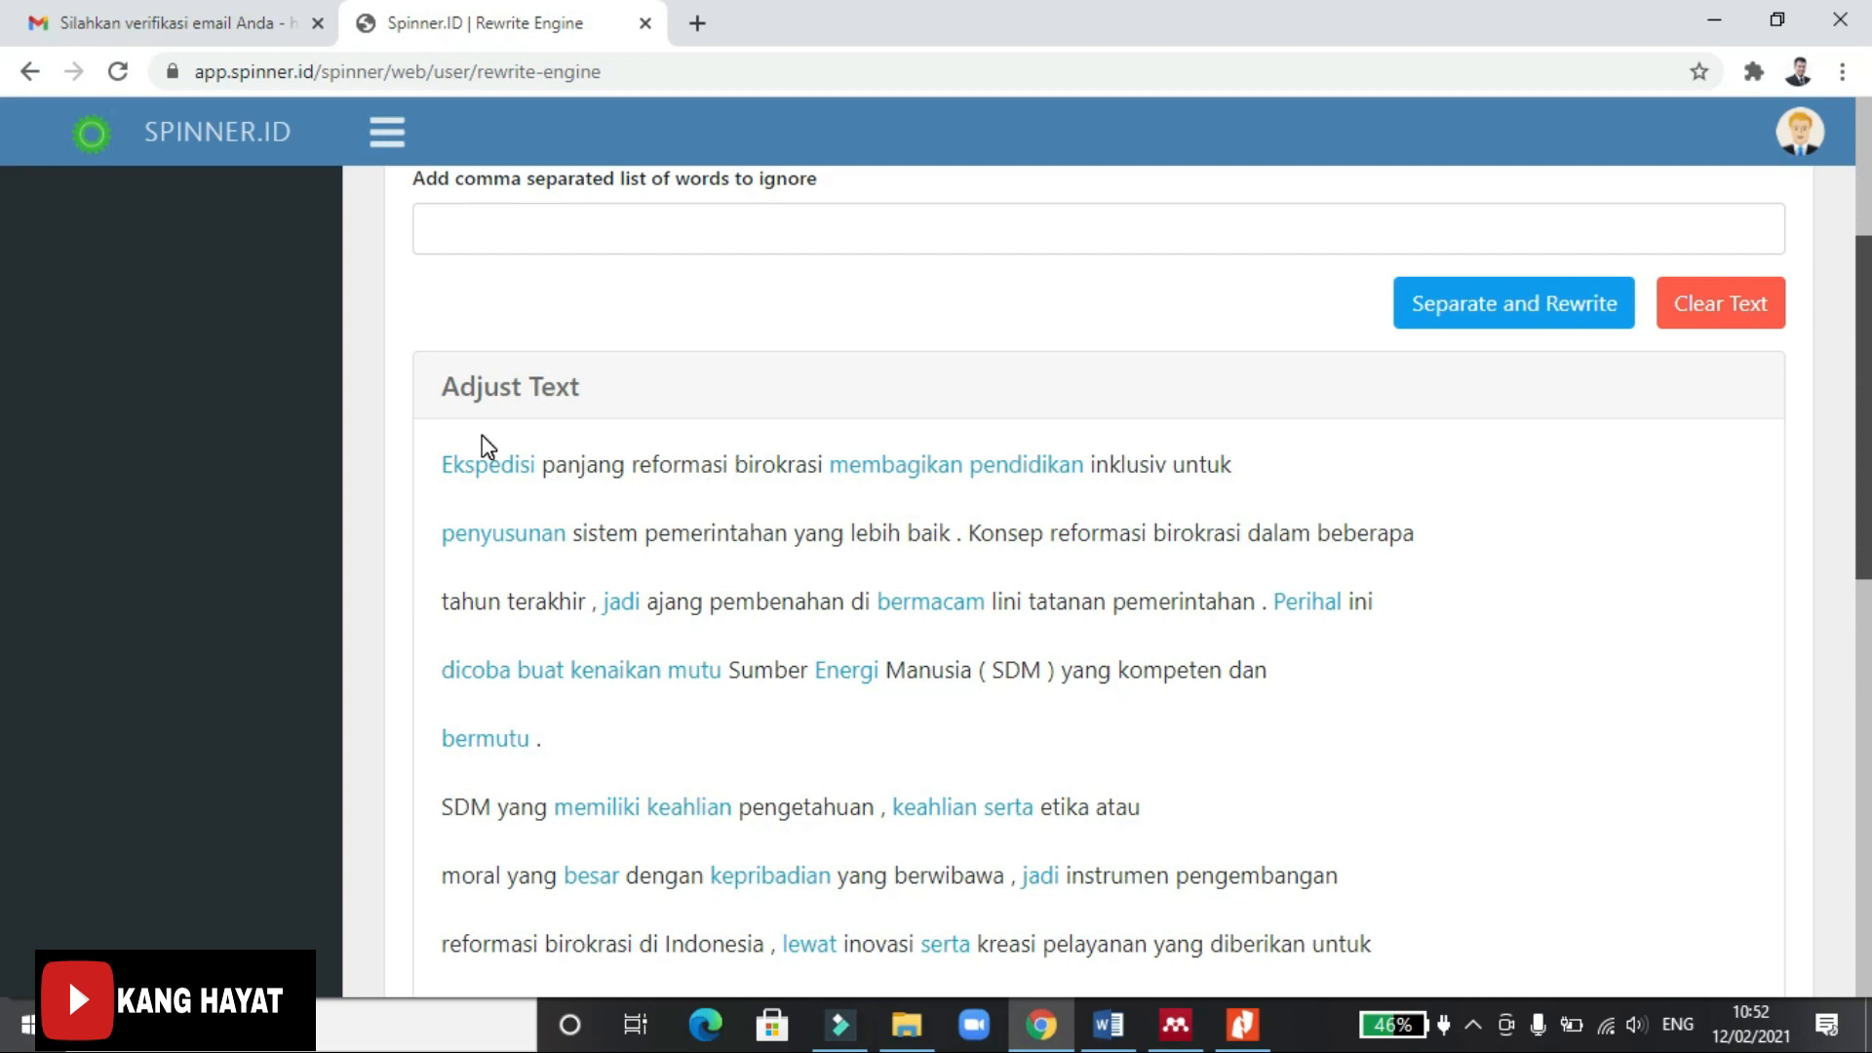
# Bring up the synonym choices for the opening word in Adjust Text and keep "Ekspedisi" selected.
pyautogui.click(521, 472)
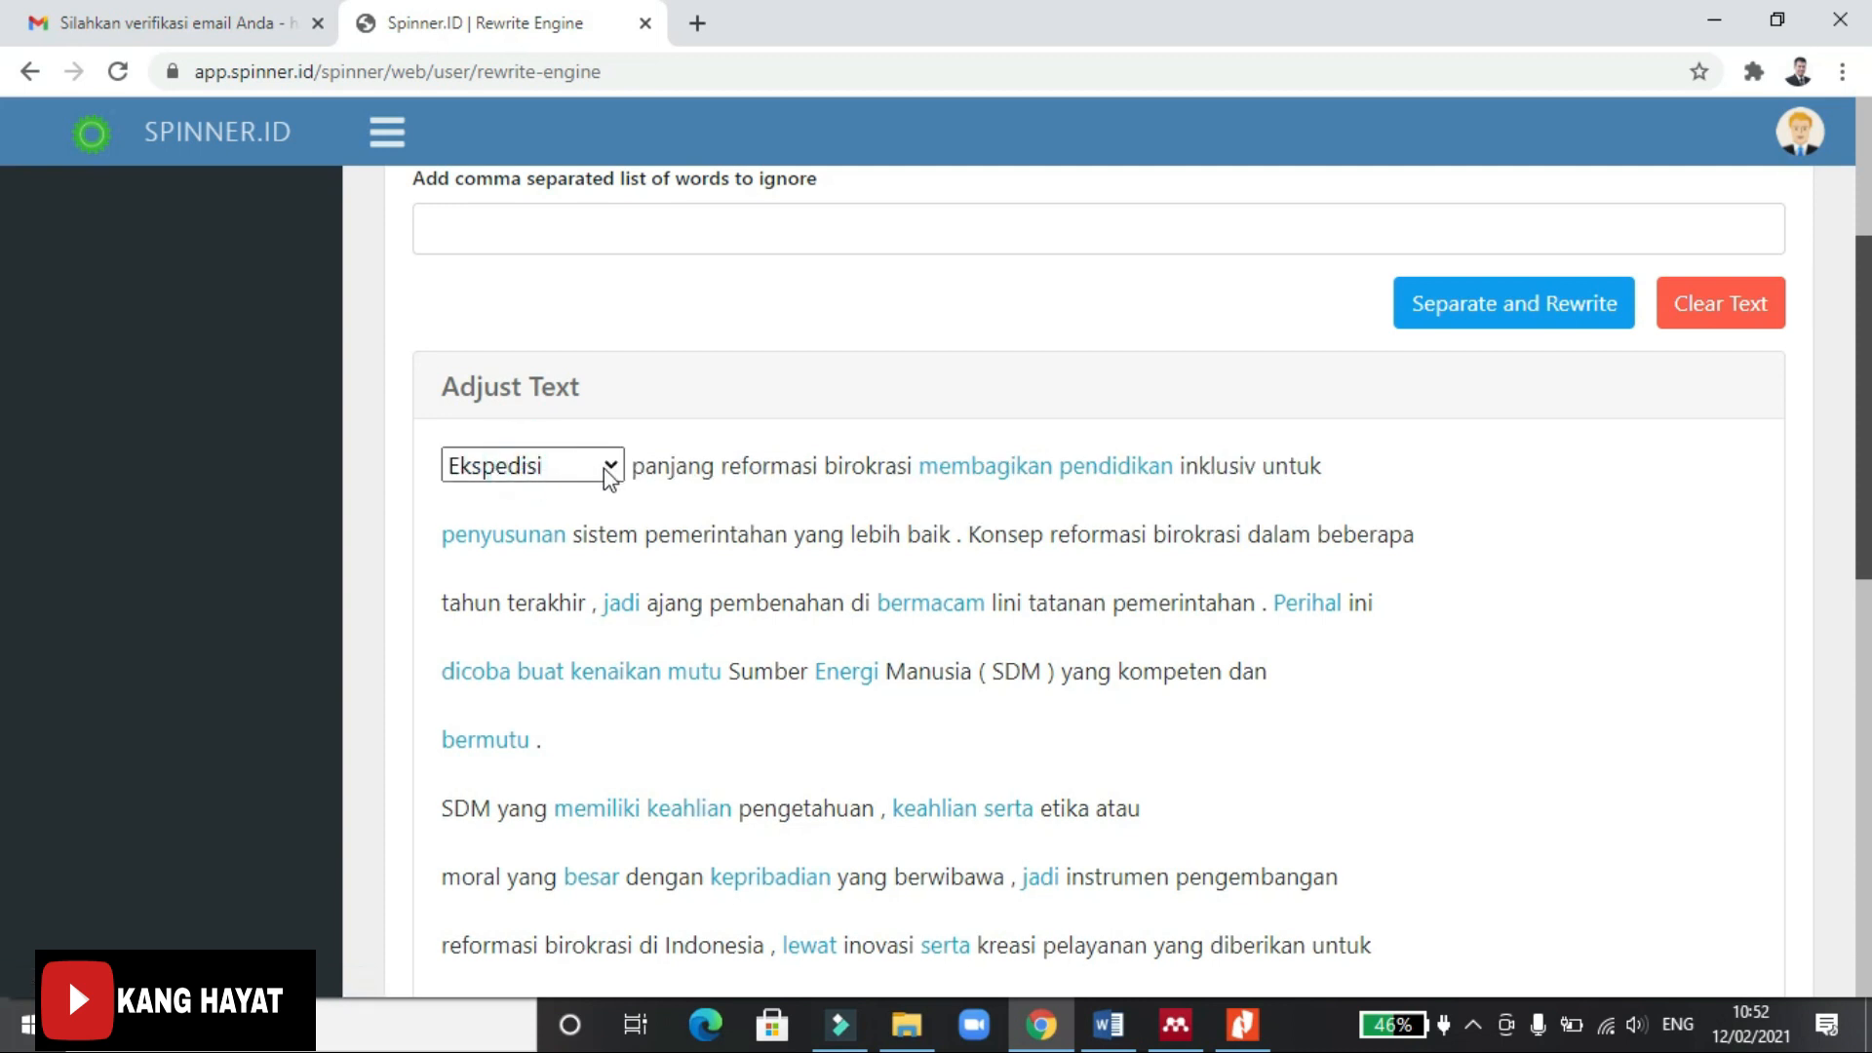
pyautogui.click(609, 467)
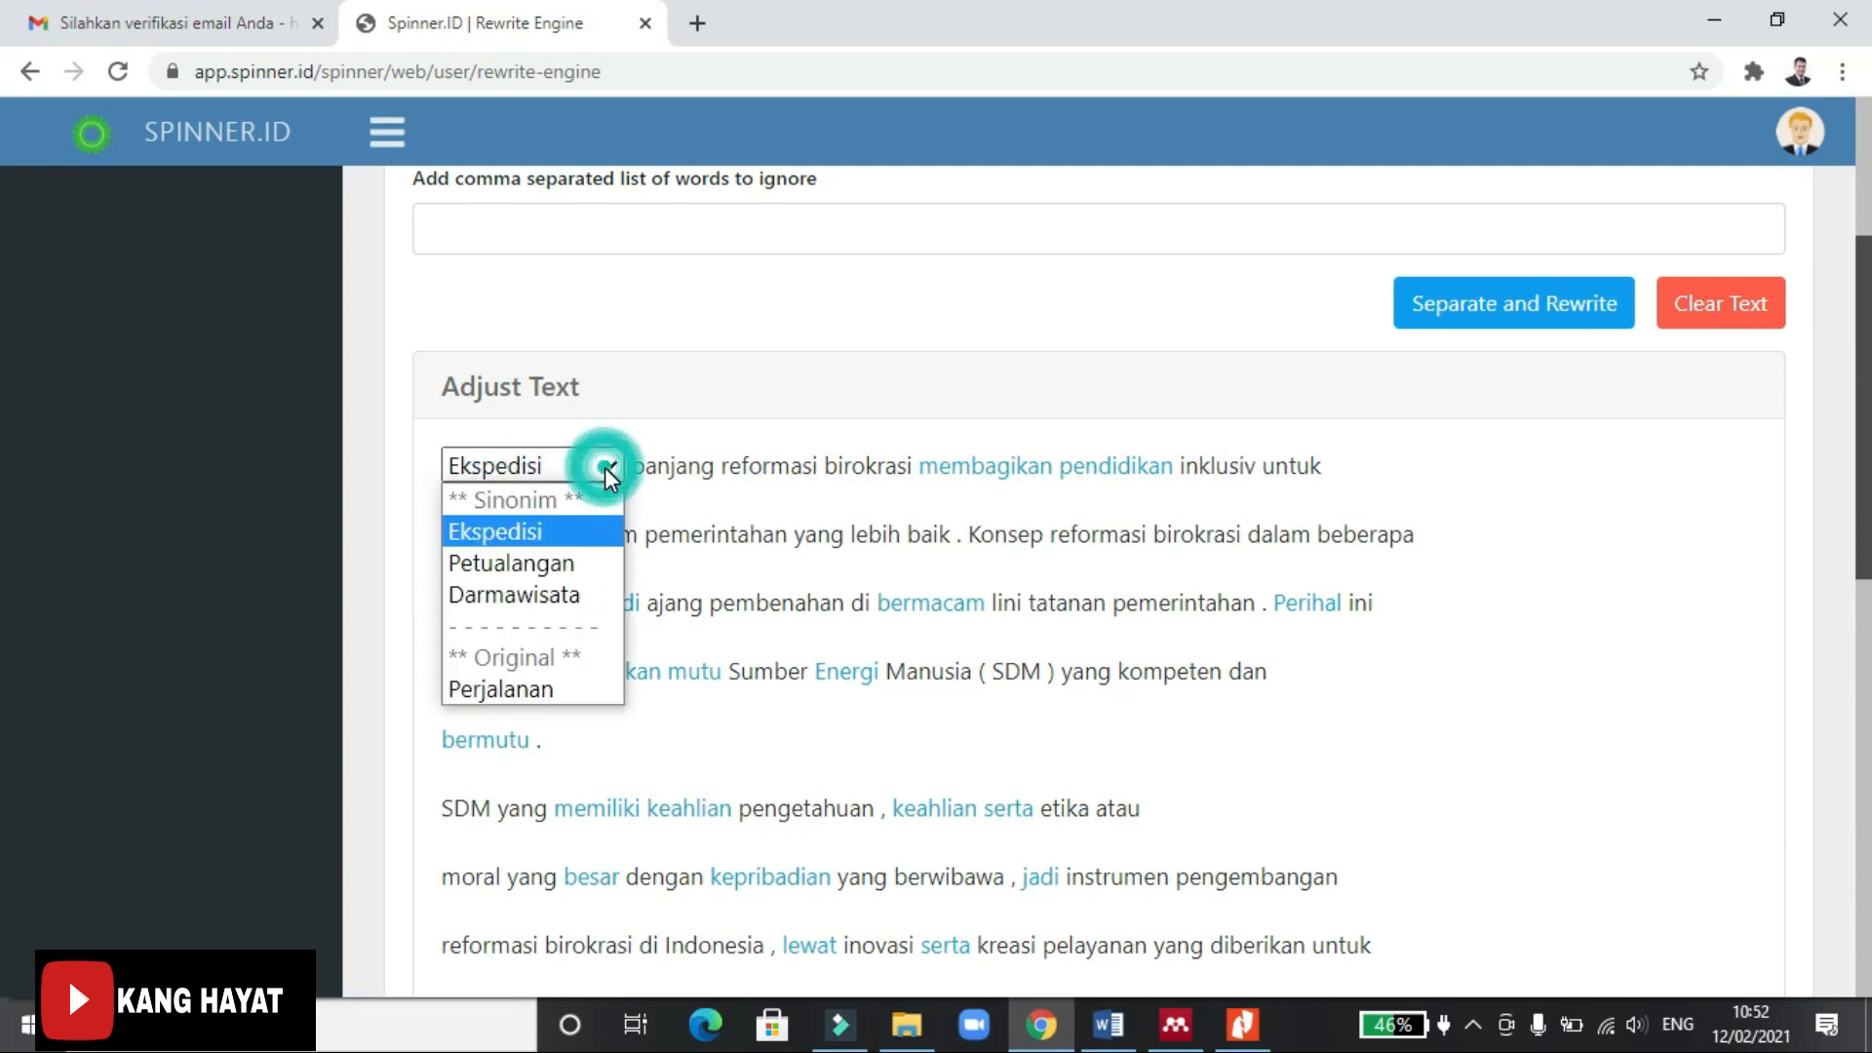
pyautogui.click(506, 542)
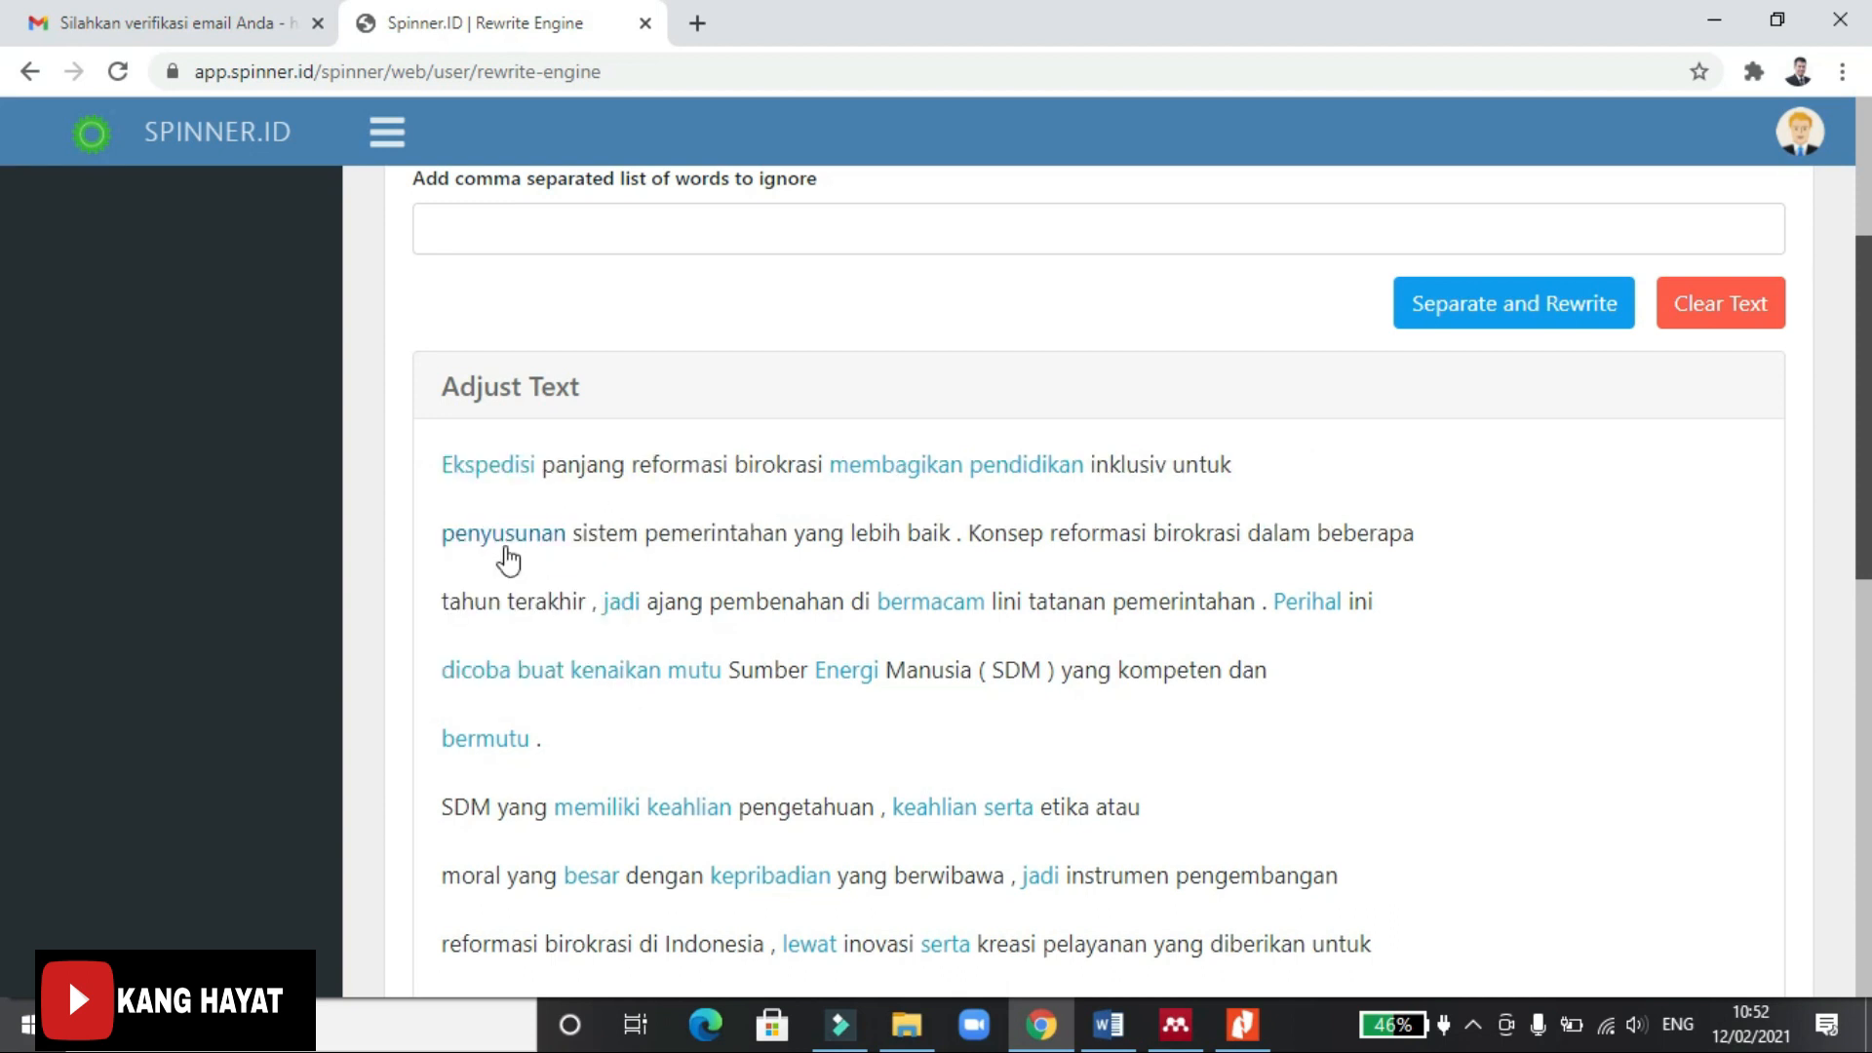
pyautogui.click(530, 467)
pyautogui.click(614, 465)
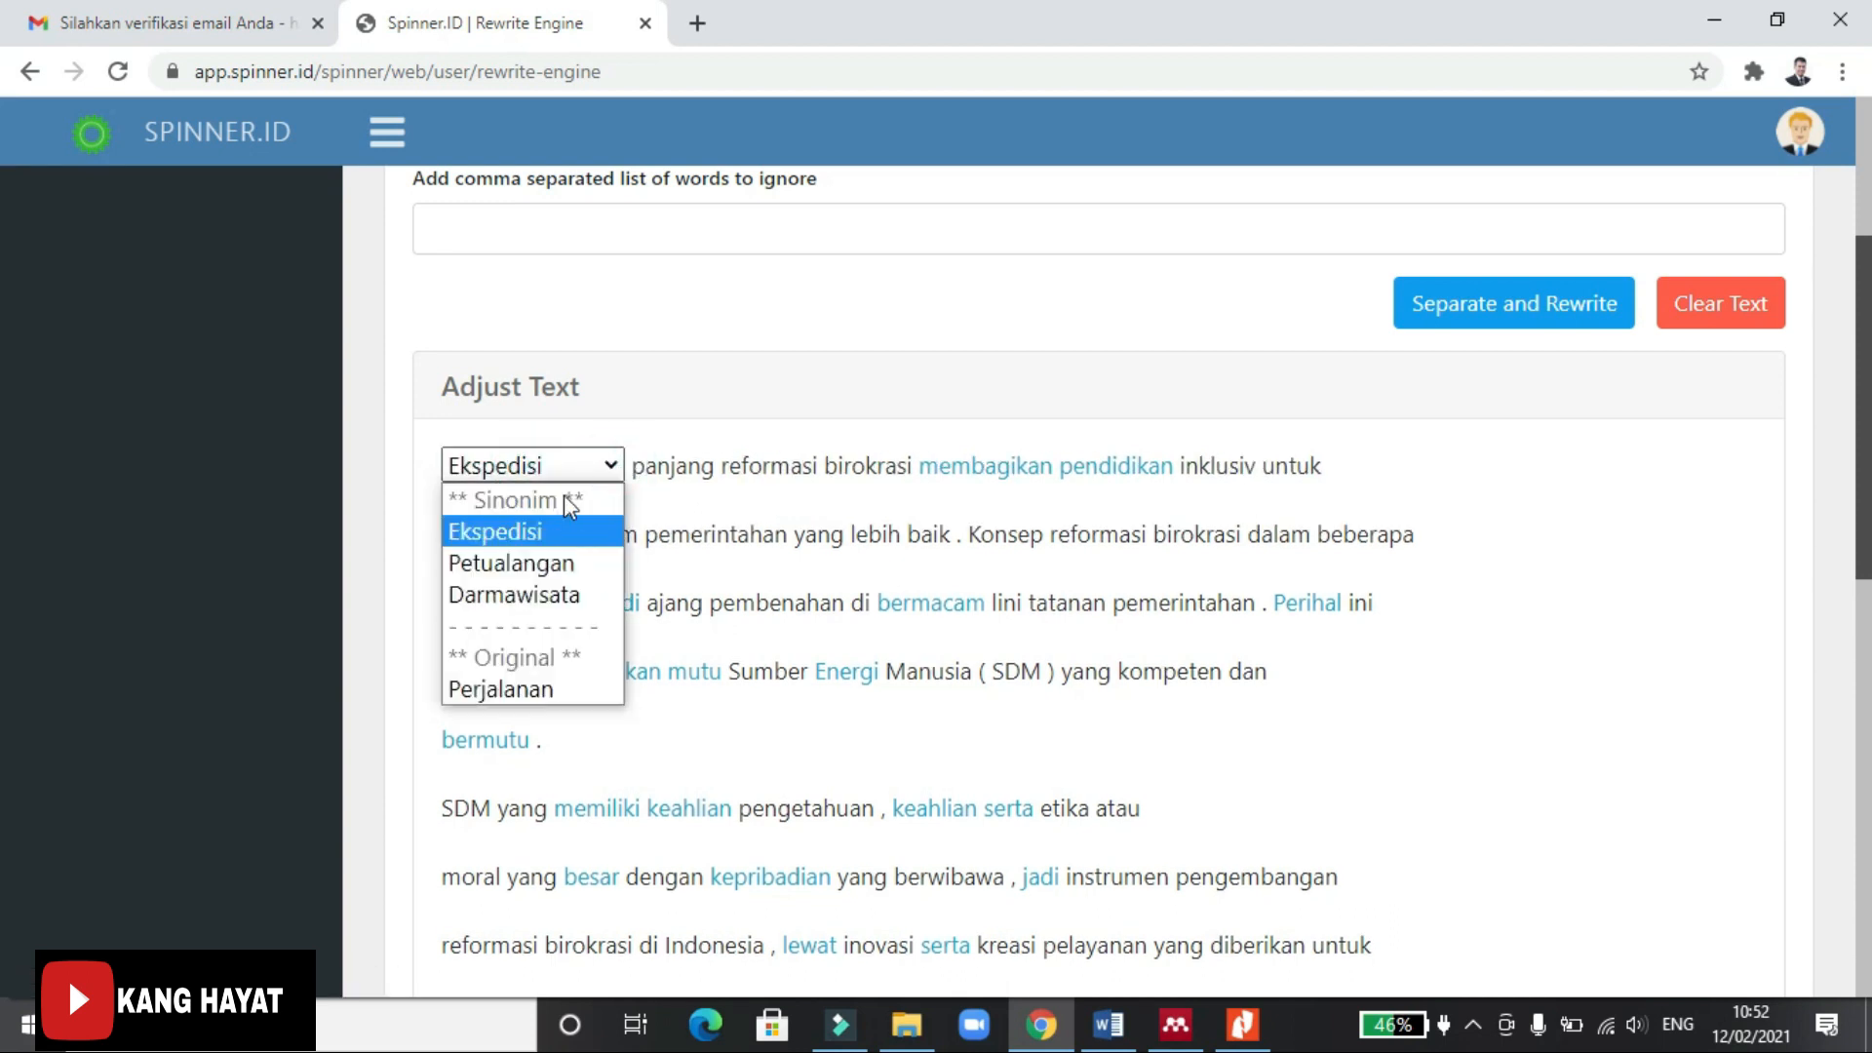
pyautogui.click(621, 409)
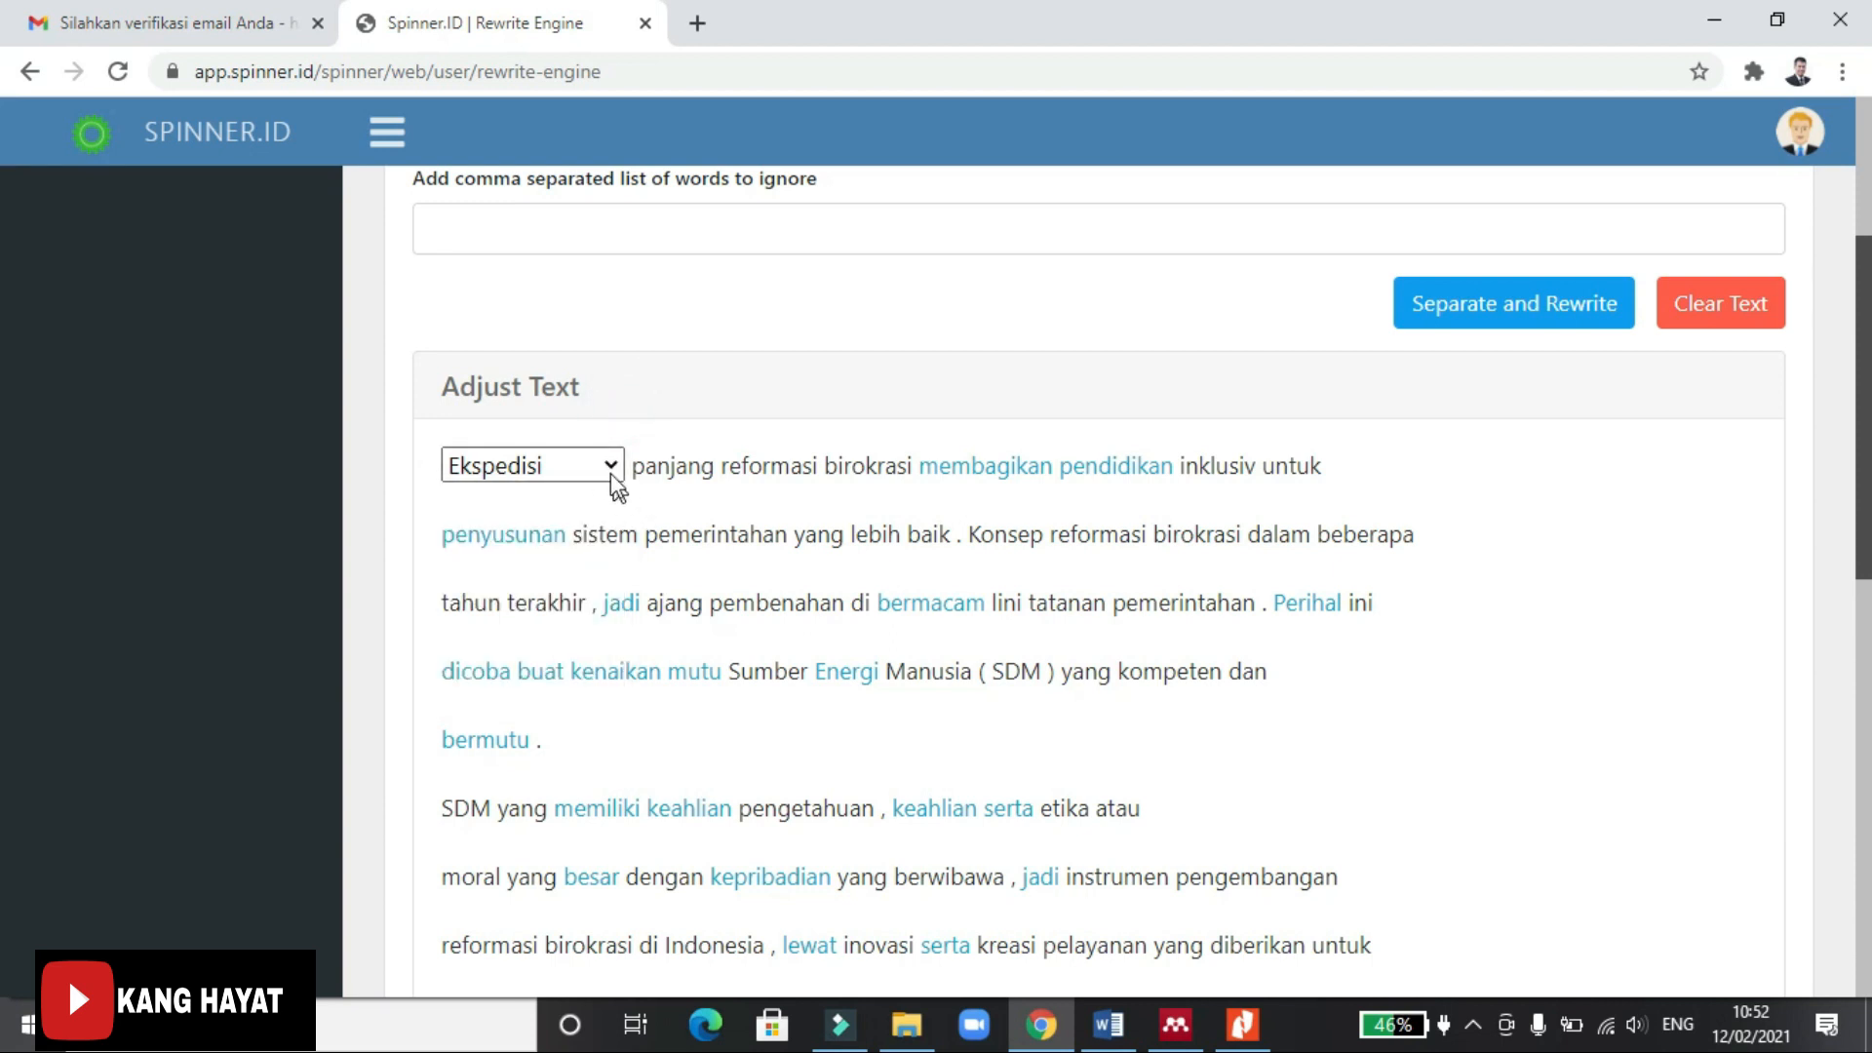
pyautogui.click(612, 467)
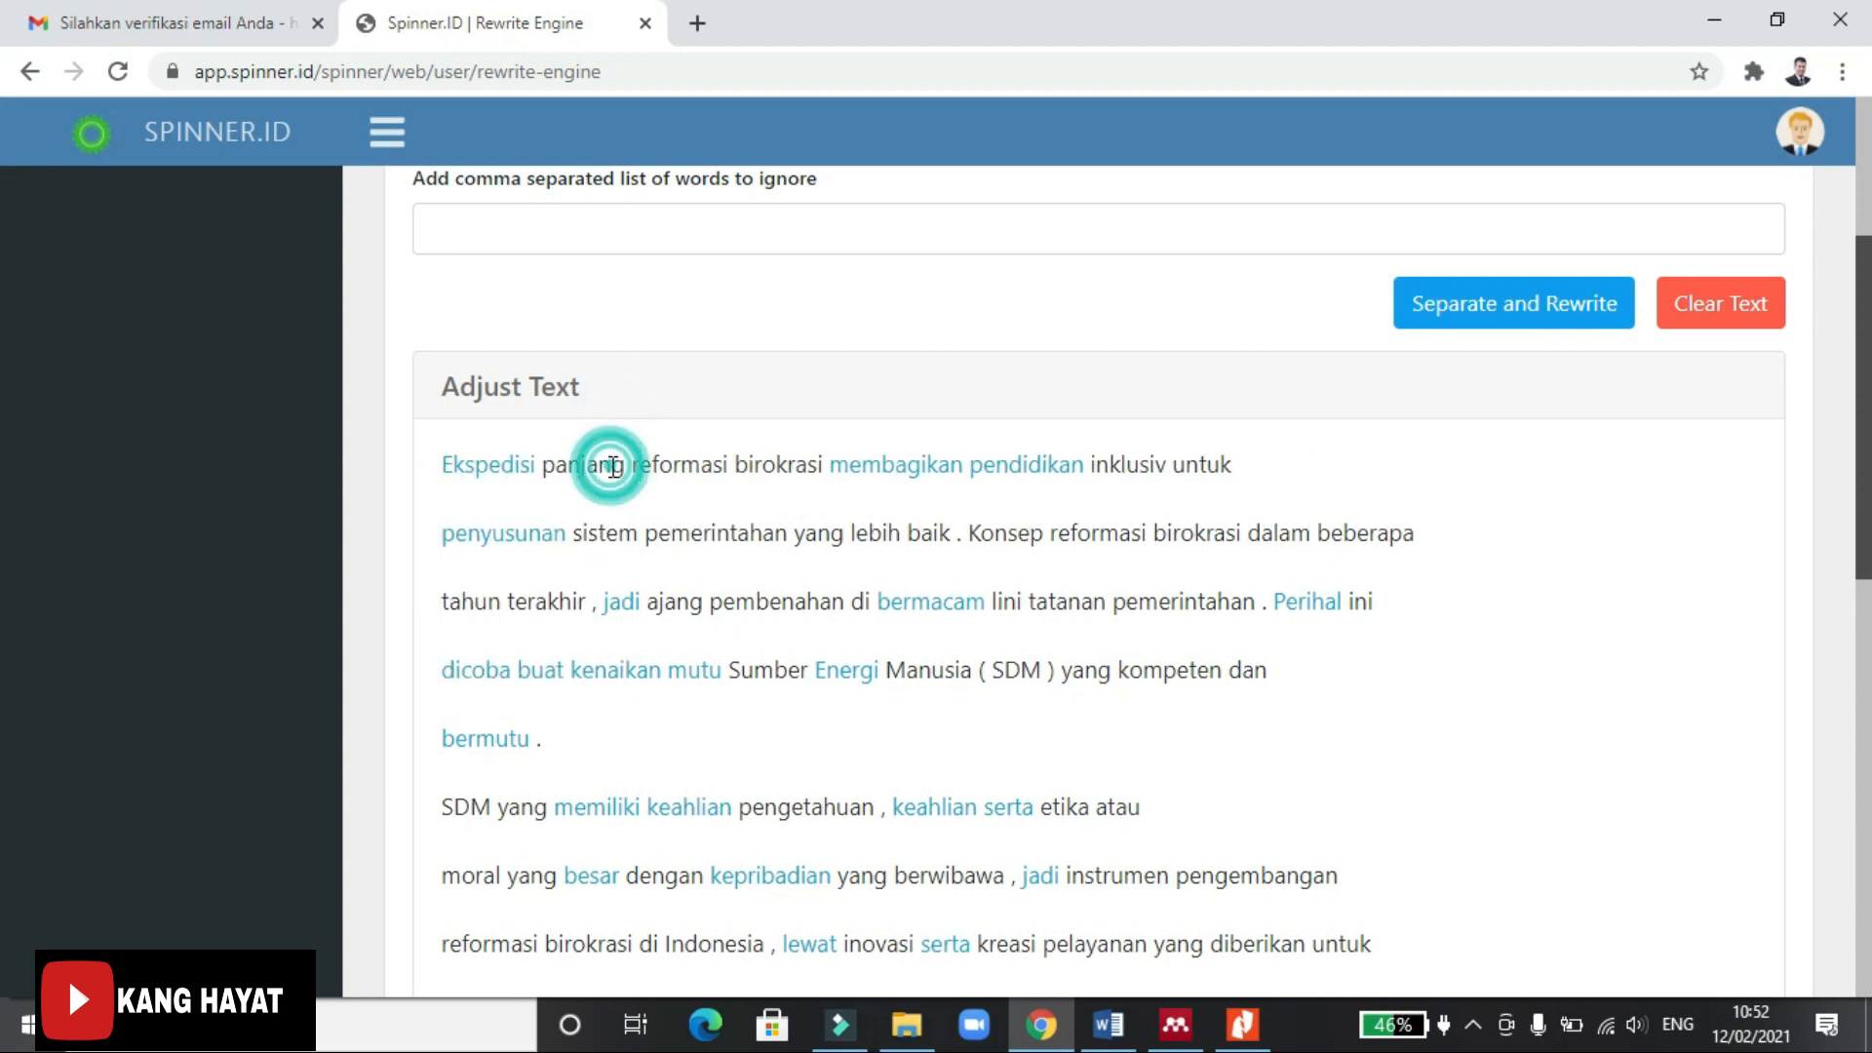
pyautogui.click(522, 477)
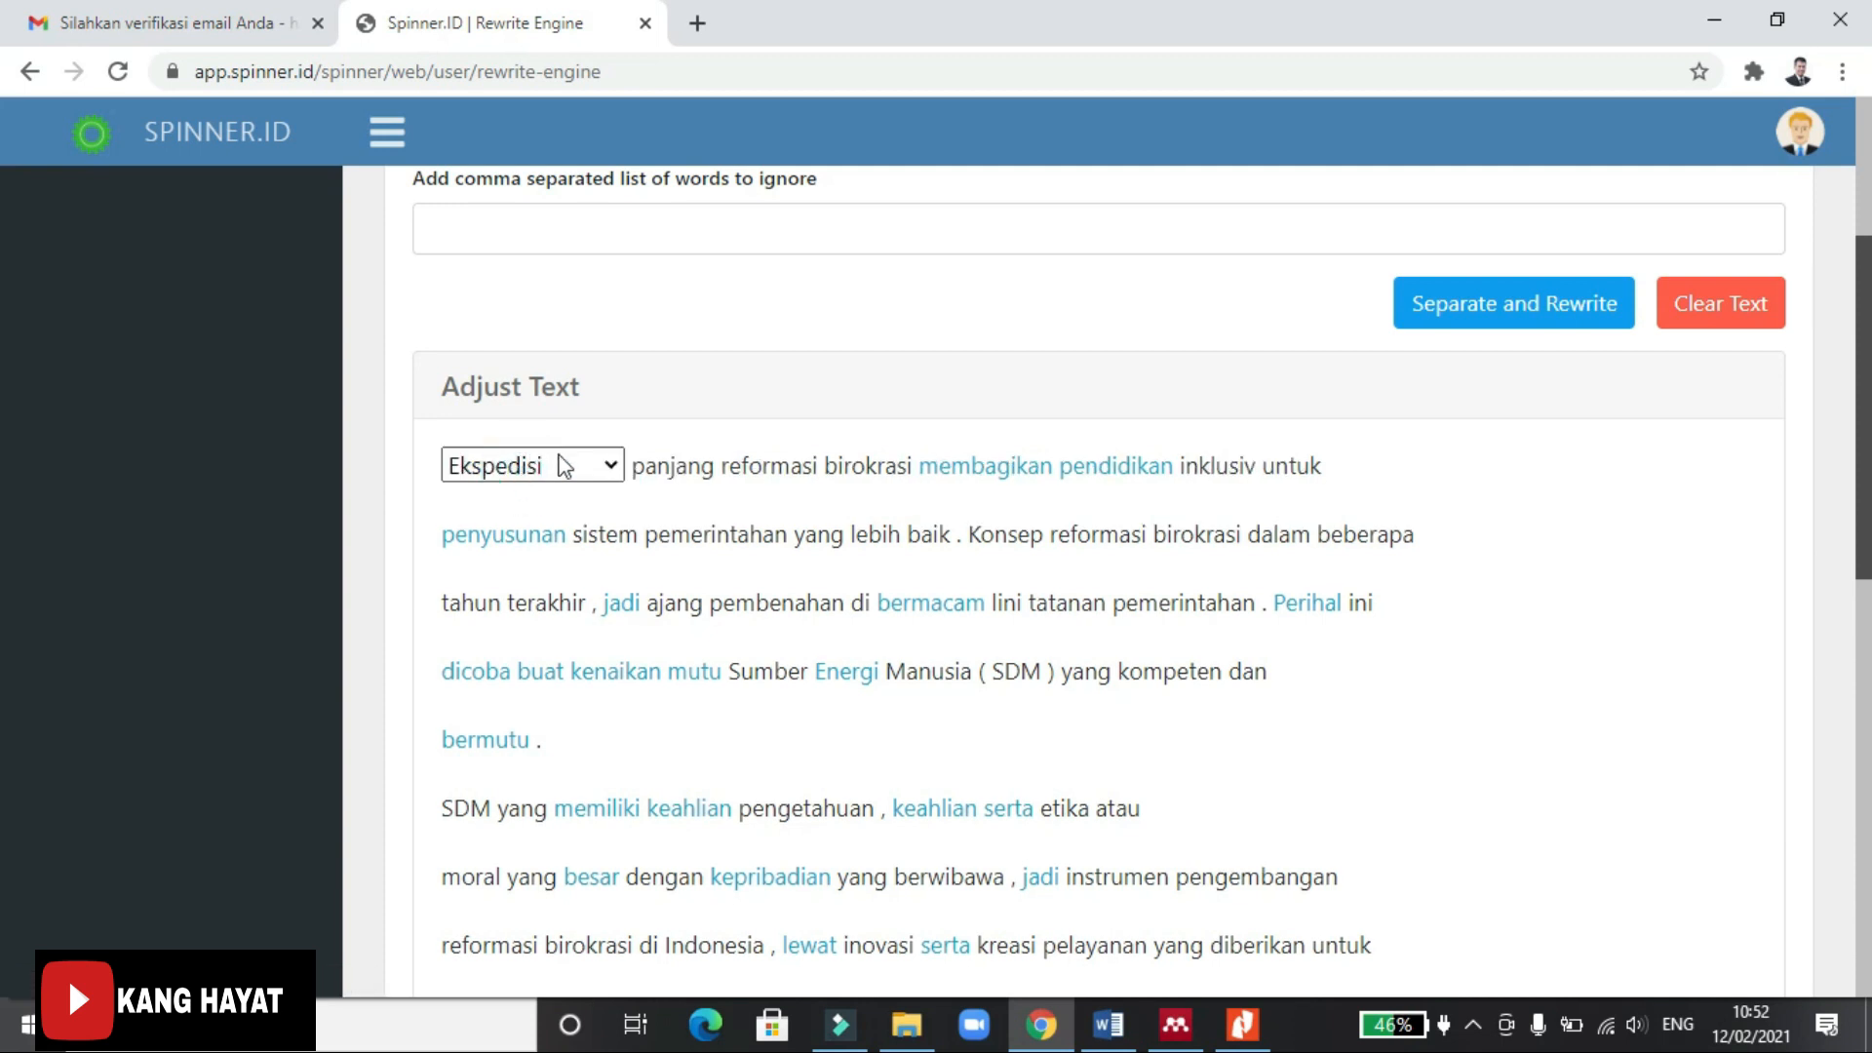
pyautogui.click(605, 468)
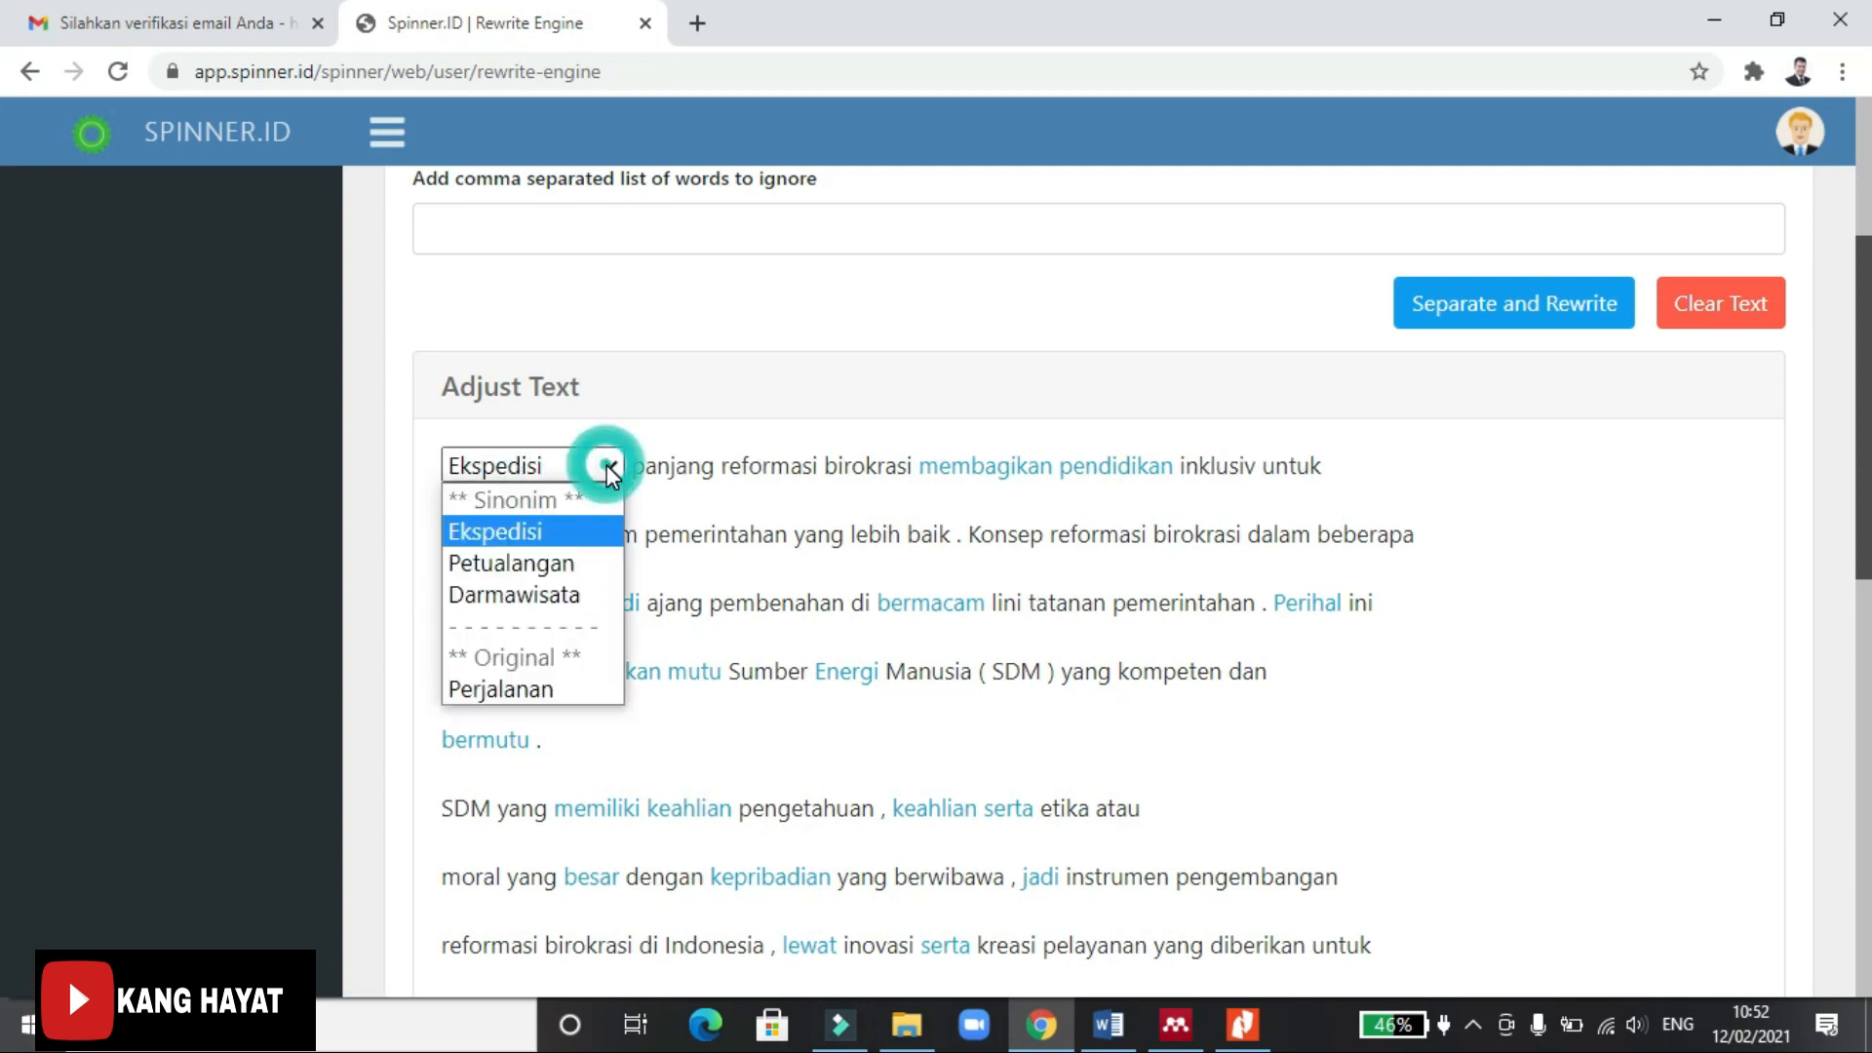
pyautogui.click(556, 531)
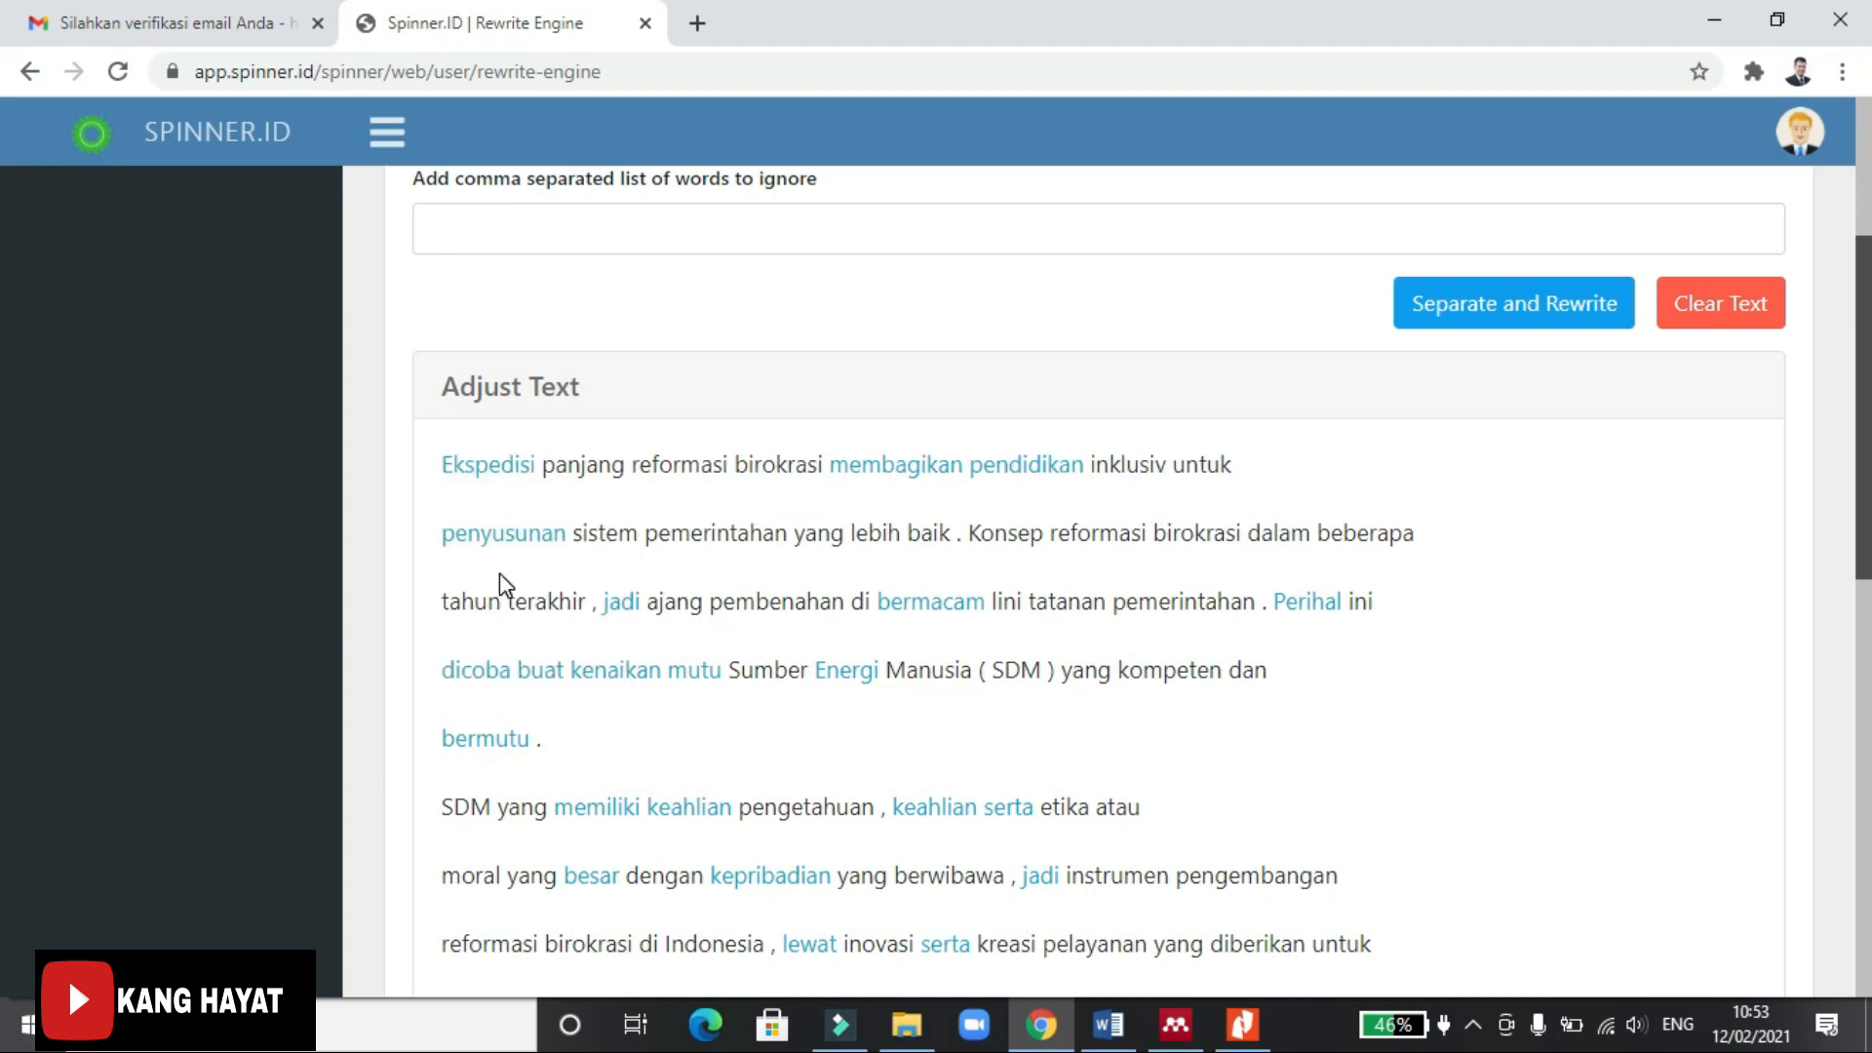
# Review the synonyms and the original wording offered for "Ekspedisi" in Adjust Text, then close the choices without picking another word.
pyautogui.click(535, 468)
pyautogui.click(610, 466)
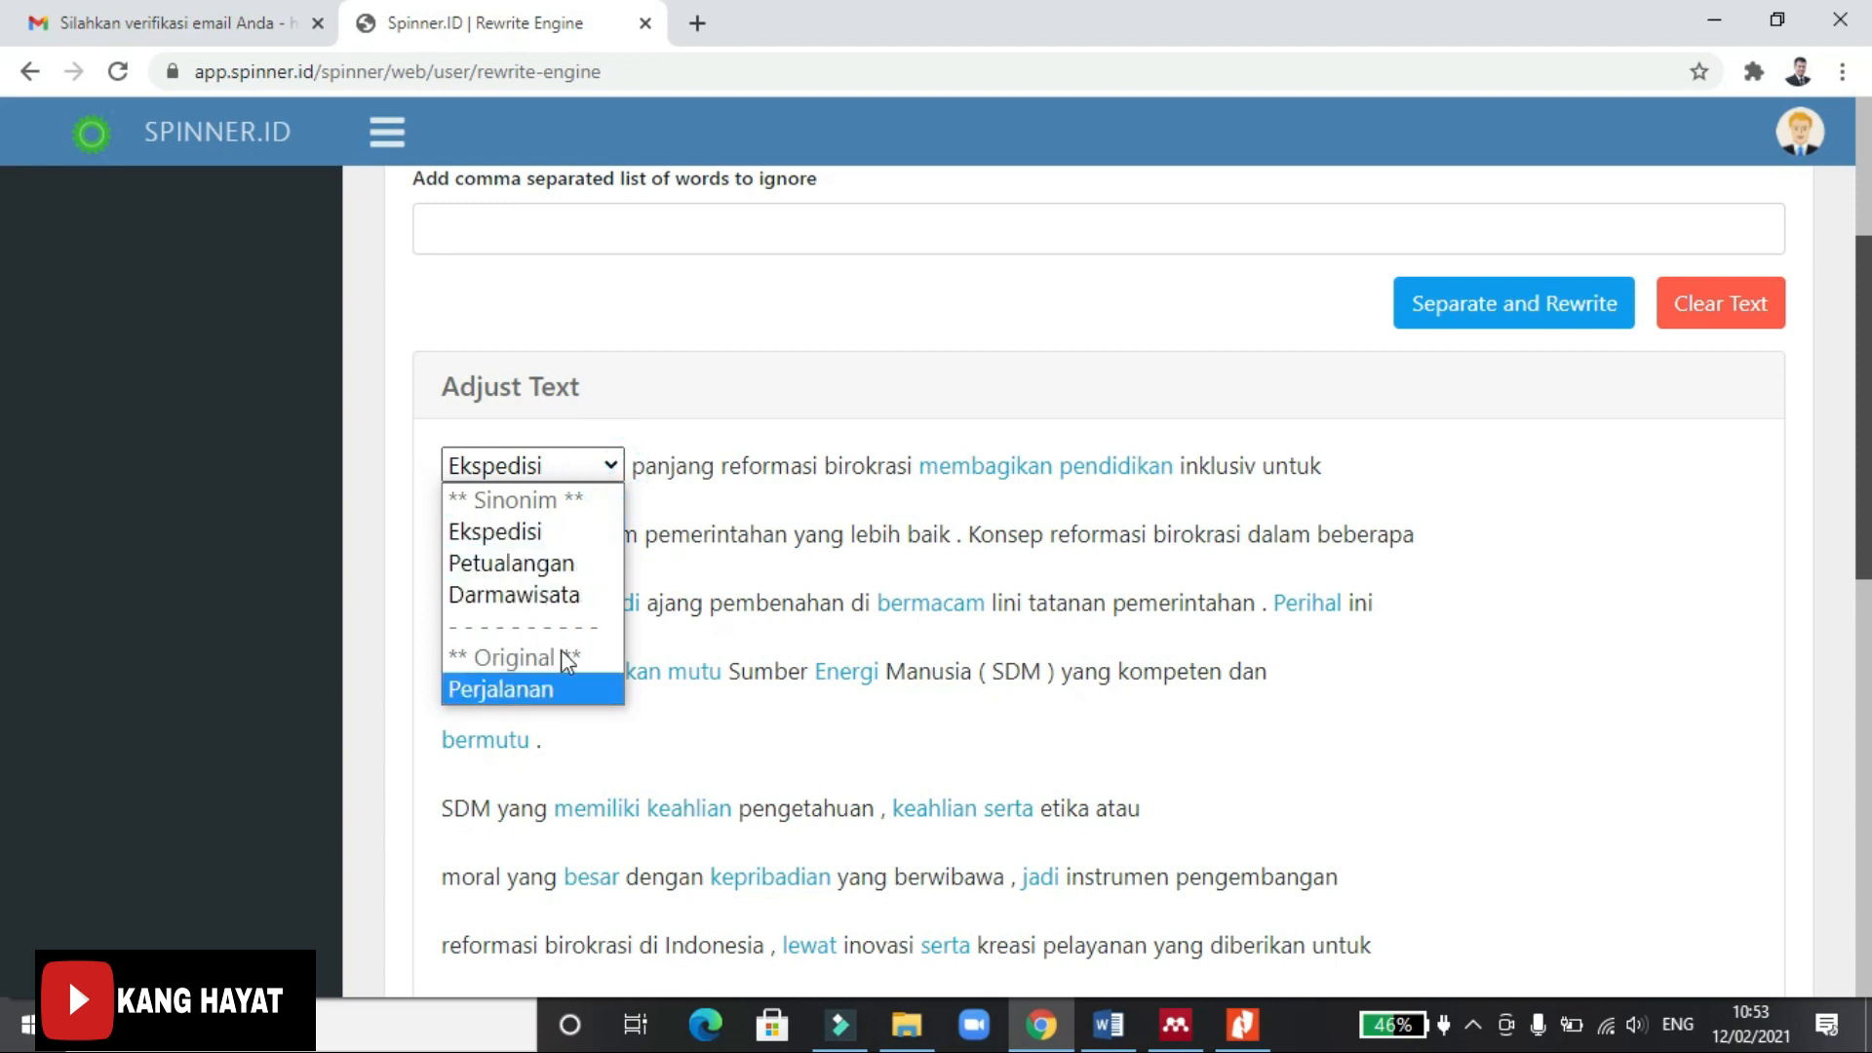
pyautogui.click(522, 670)
pyautogui.click(533, 478)
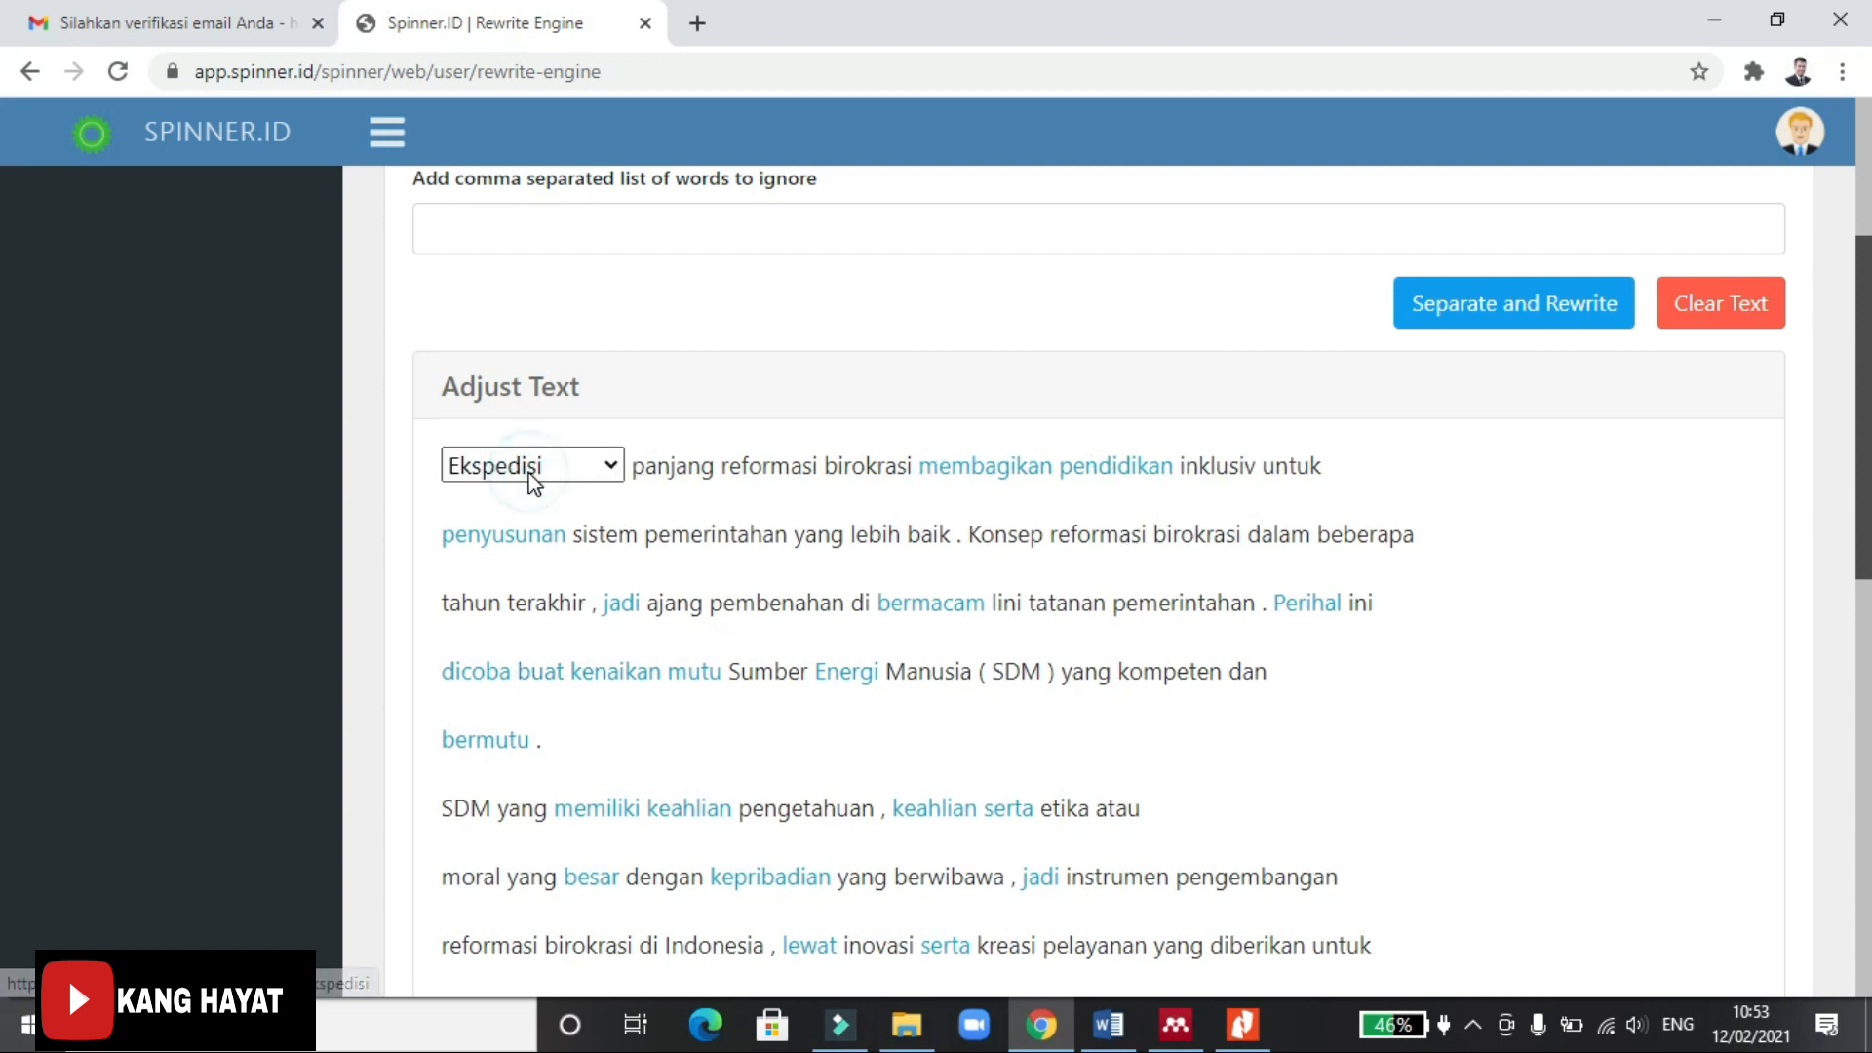
pyautogui.click(611, 466)
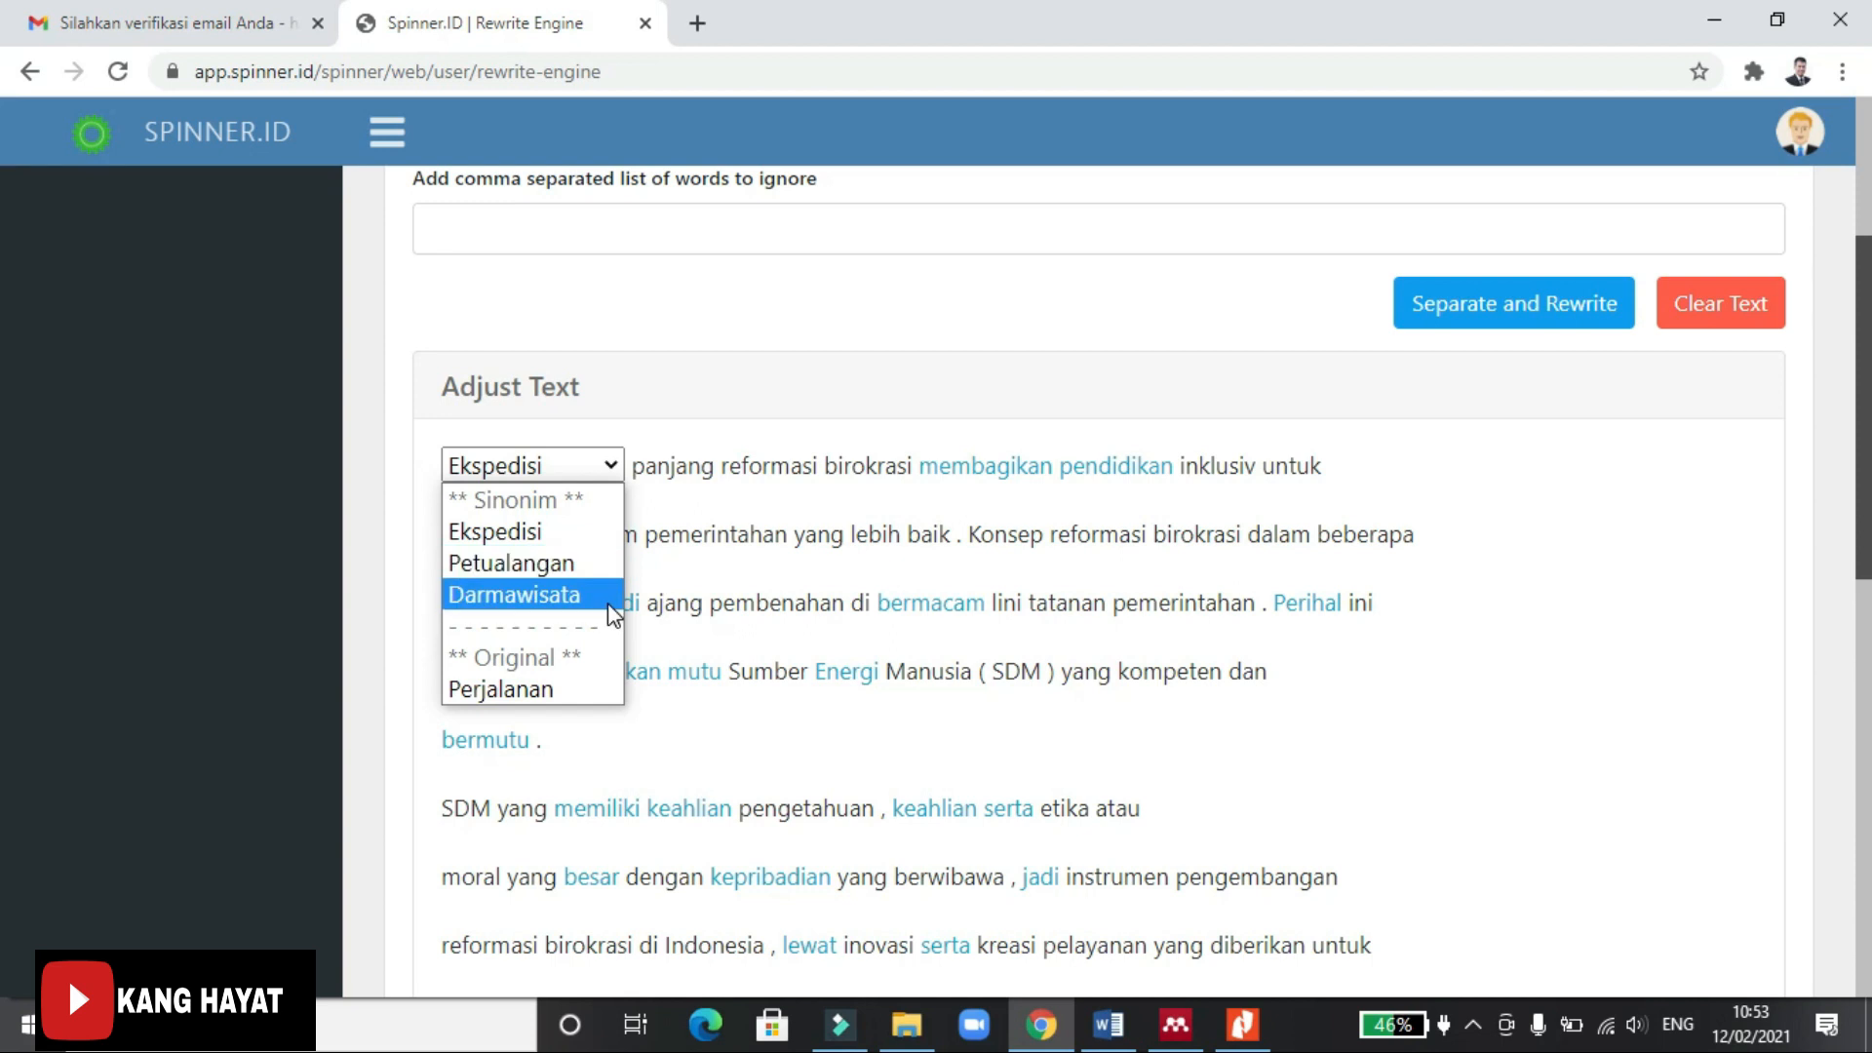
pyautogui.click(685, 407)
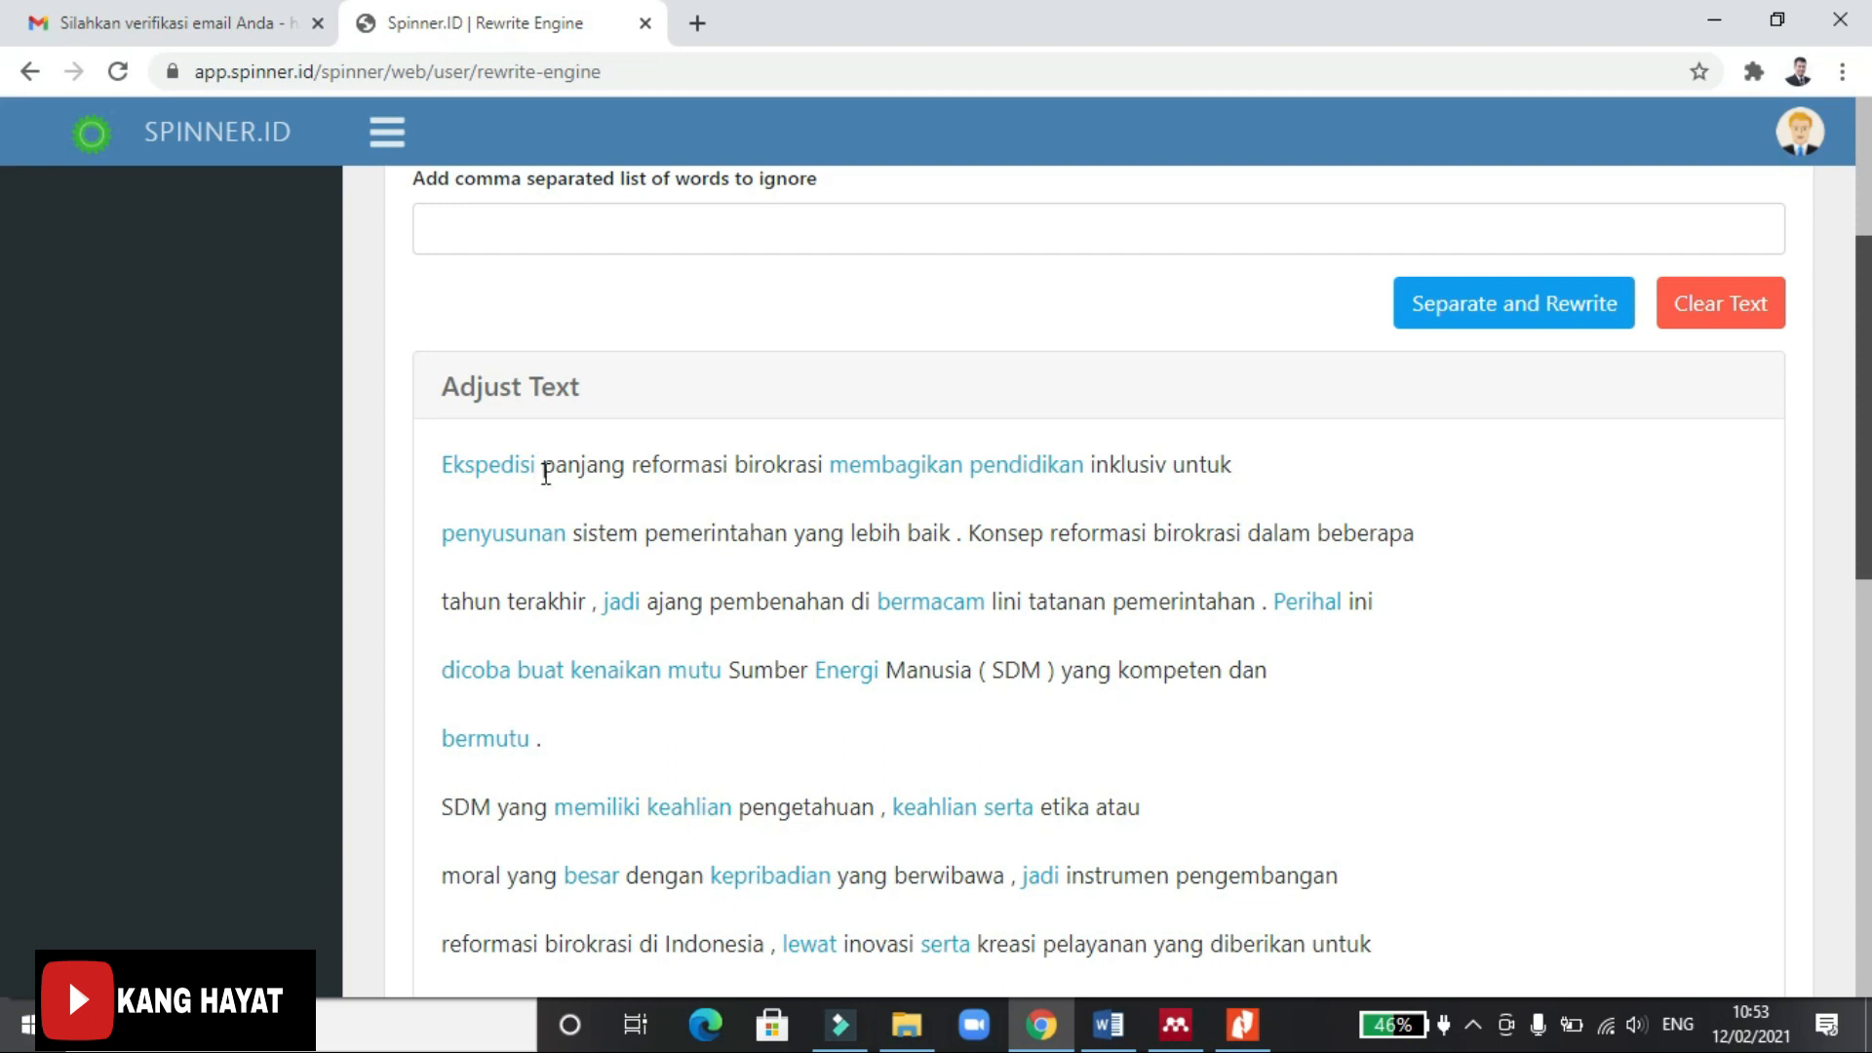
# Replace the opening word "Ekspedisi" in the Final Text with "Proses".
pyautogui.scroll(-4, 575, 502)
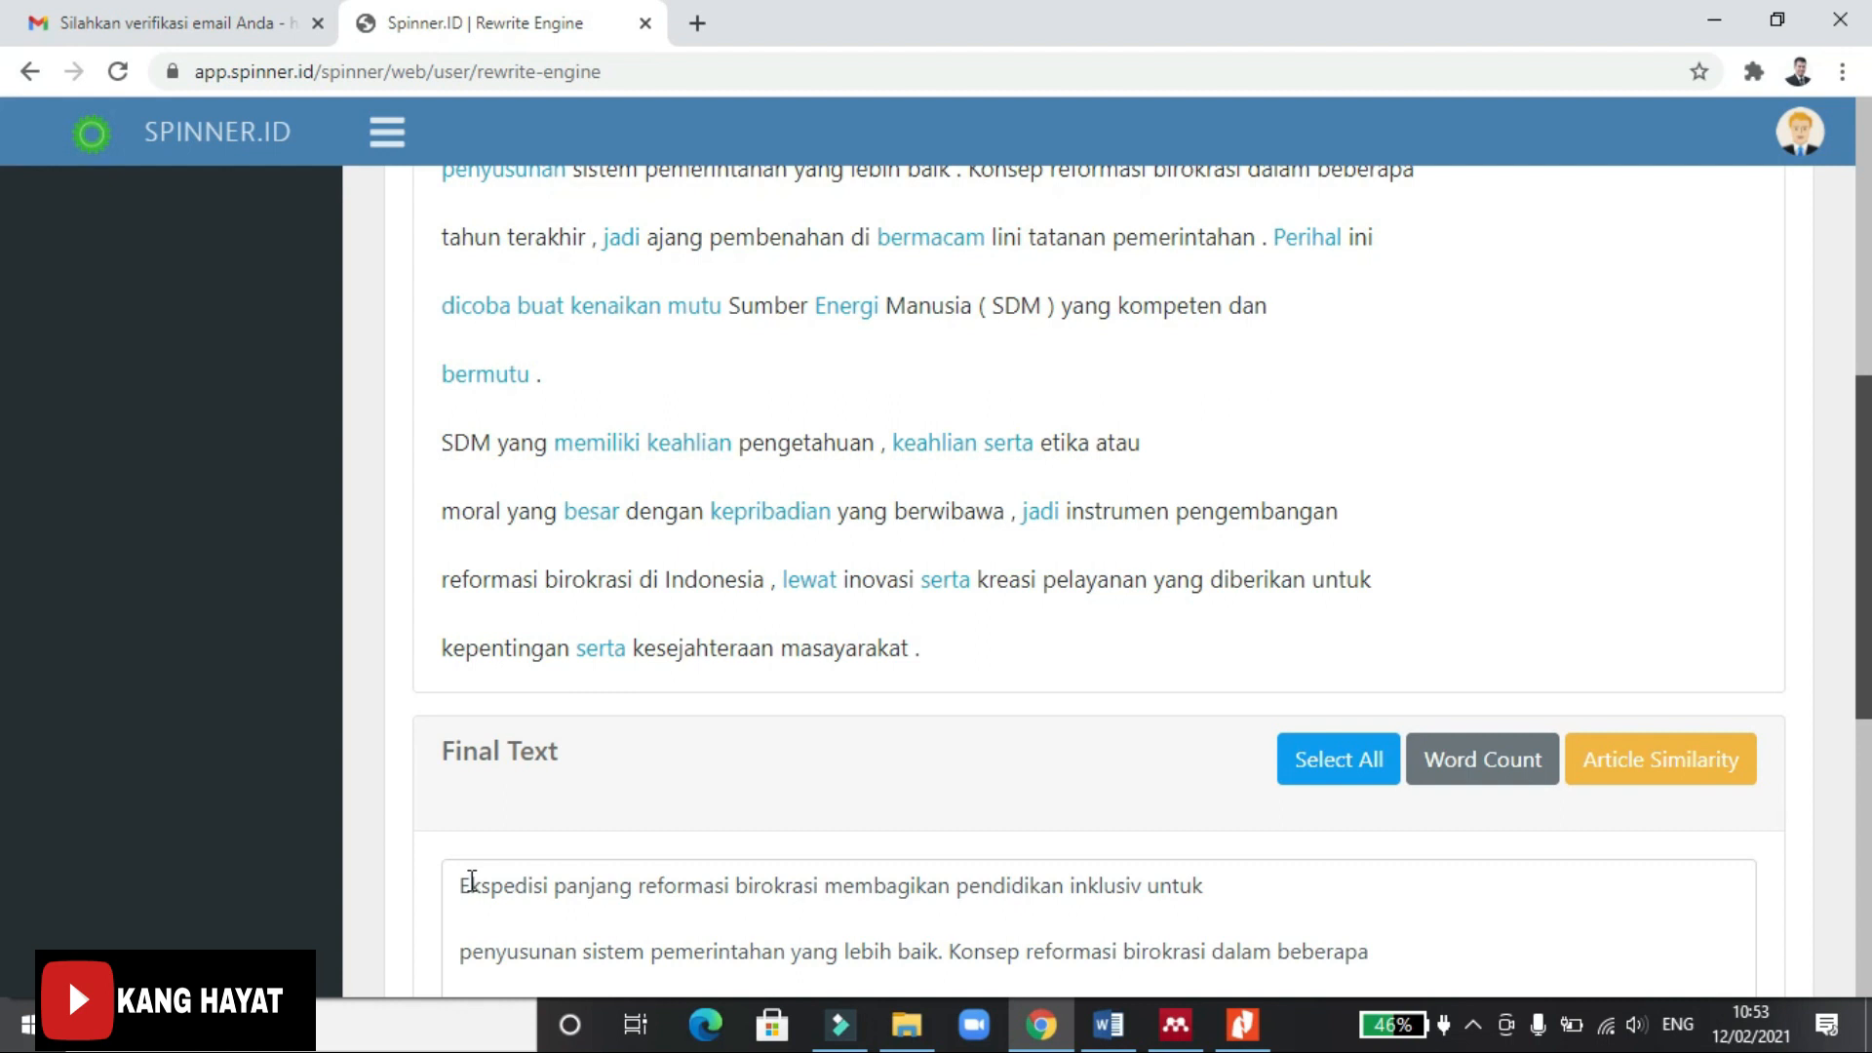
pyautogui.scroll(6, 506, 806)
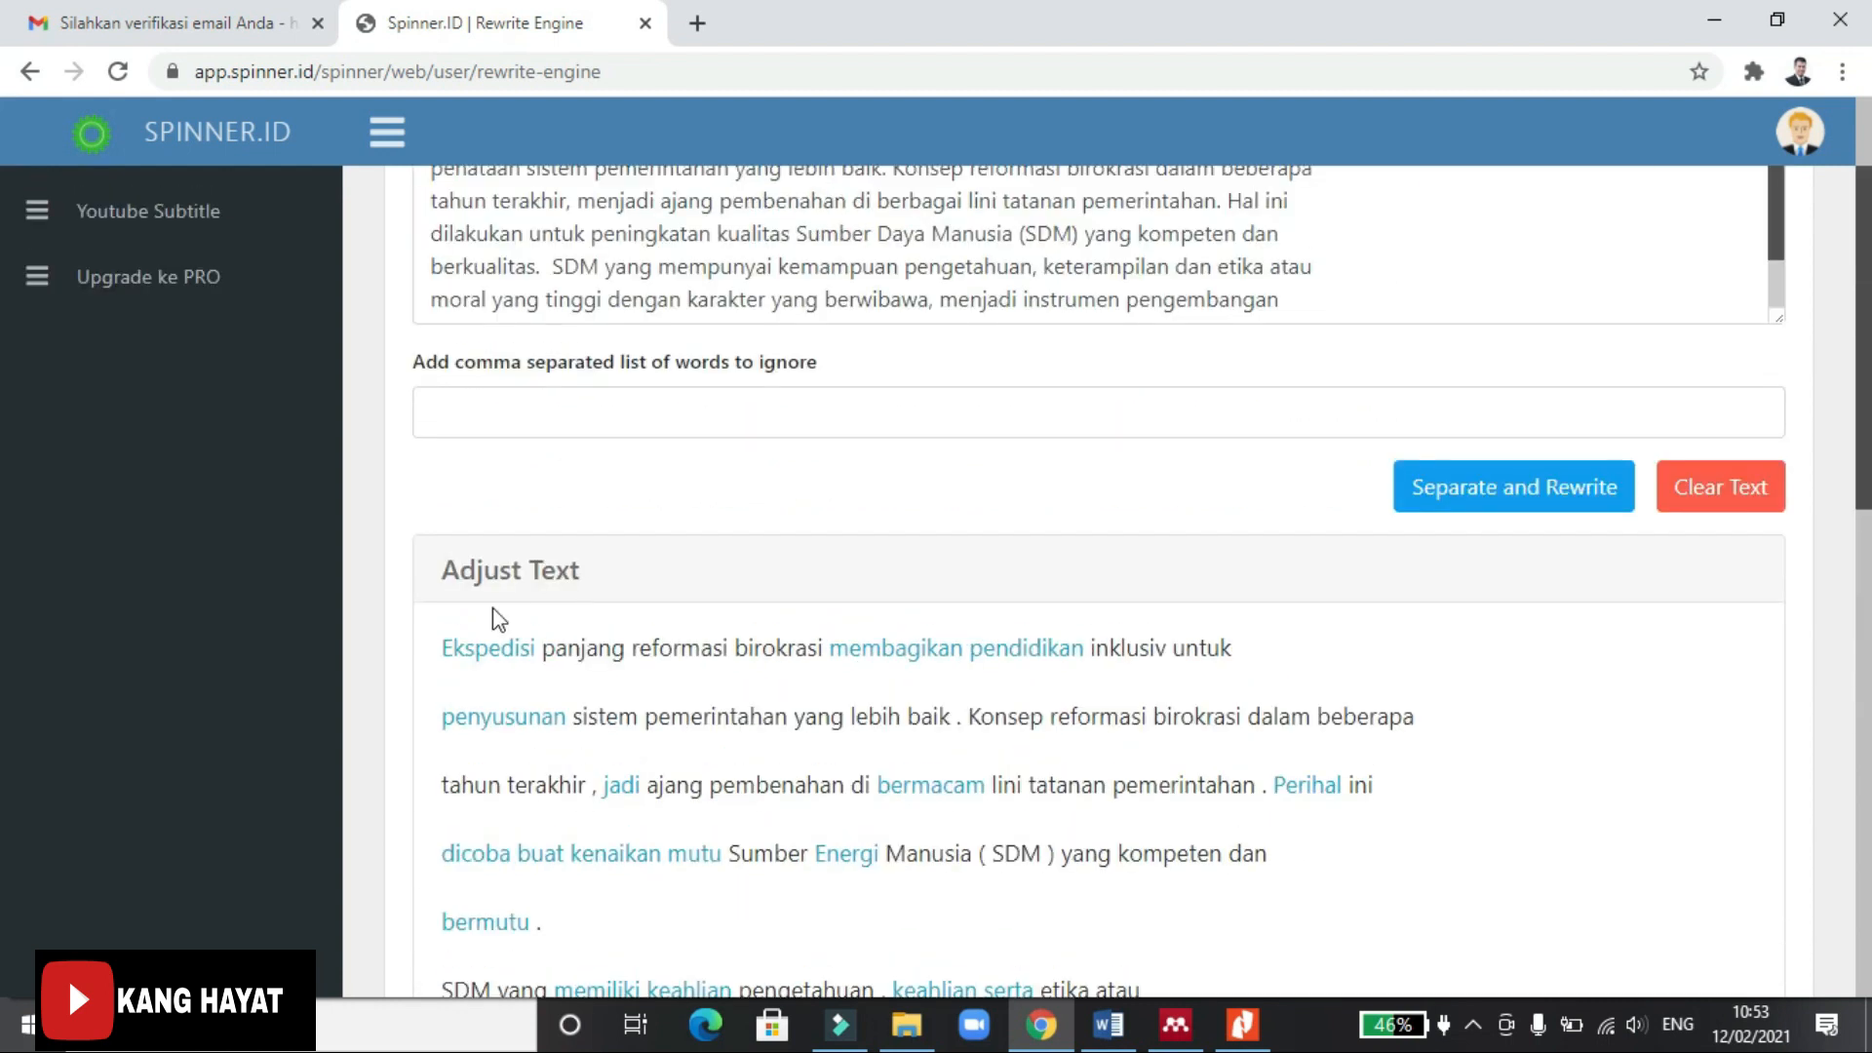
pyautogui.scroll(-10, 589, 770)
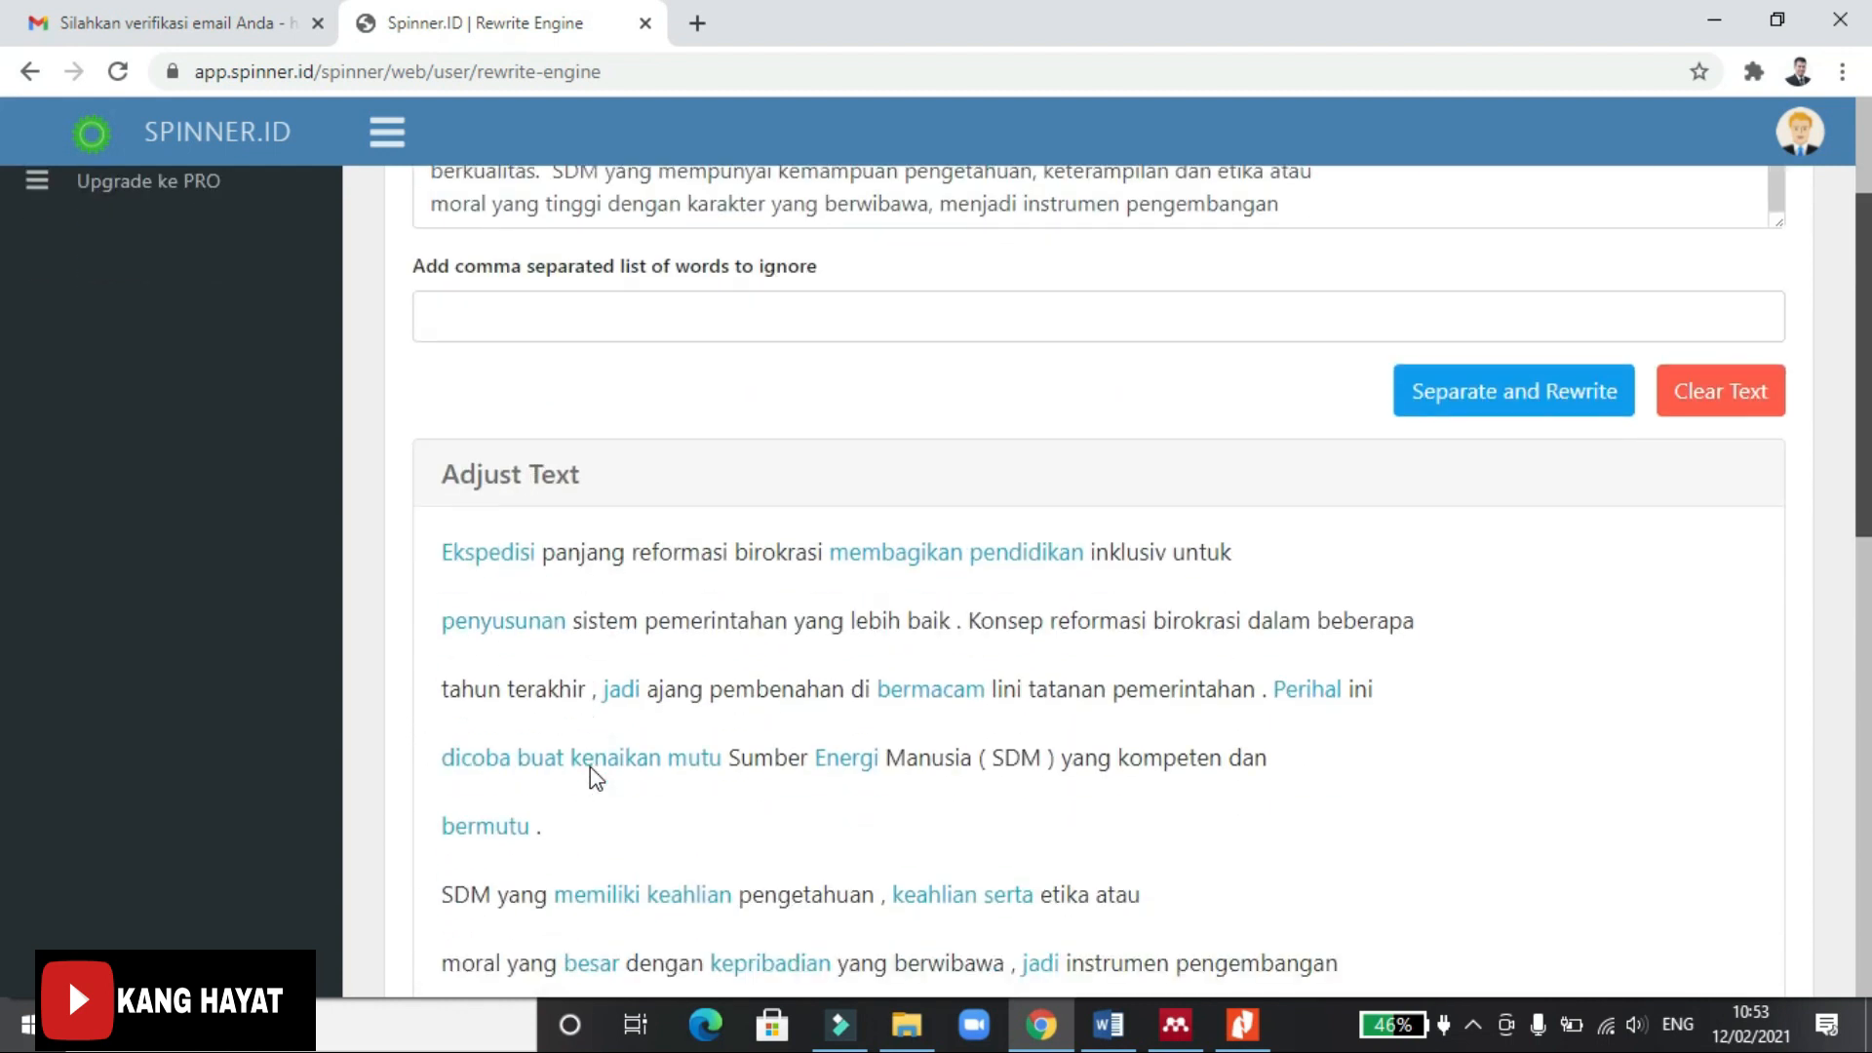
pyautogui.moveTo(462, 519); pyautogui.dragTo(548, 528)
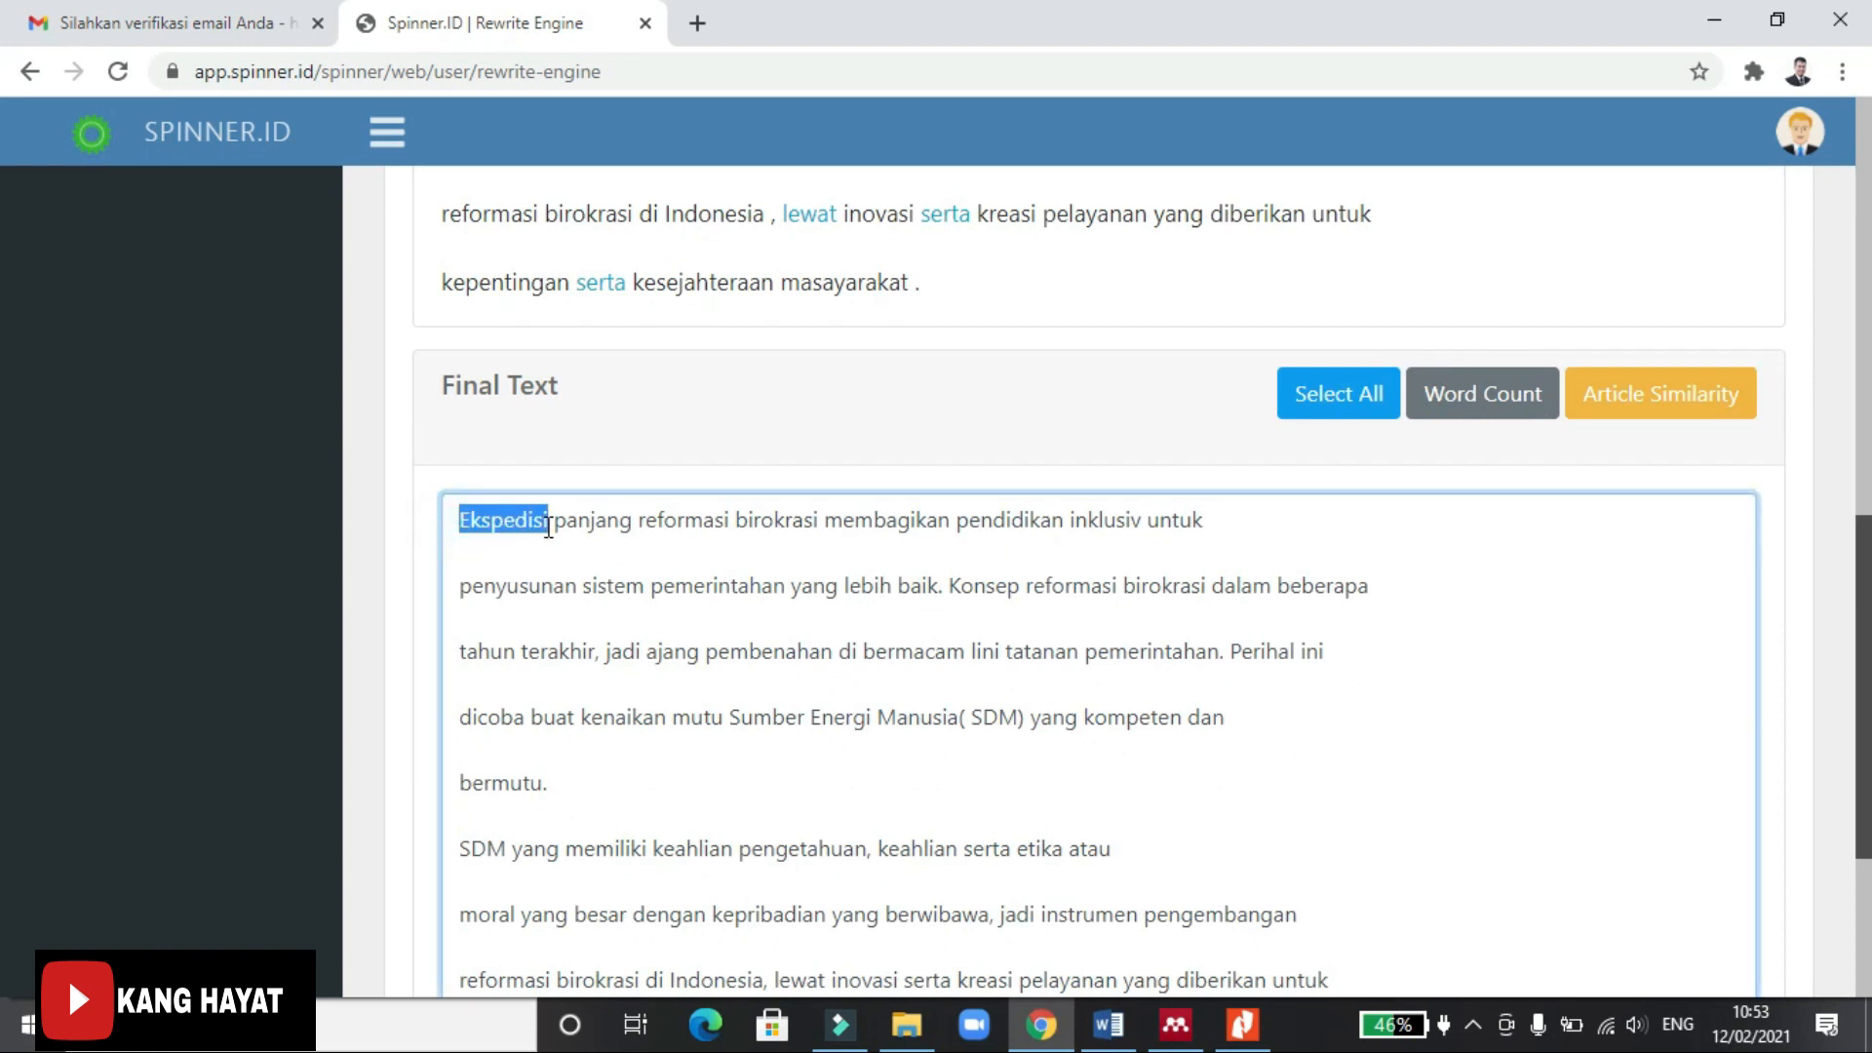
pyautogui.write('Proses')
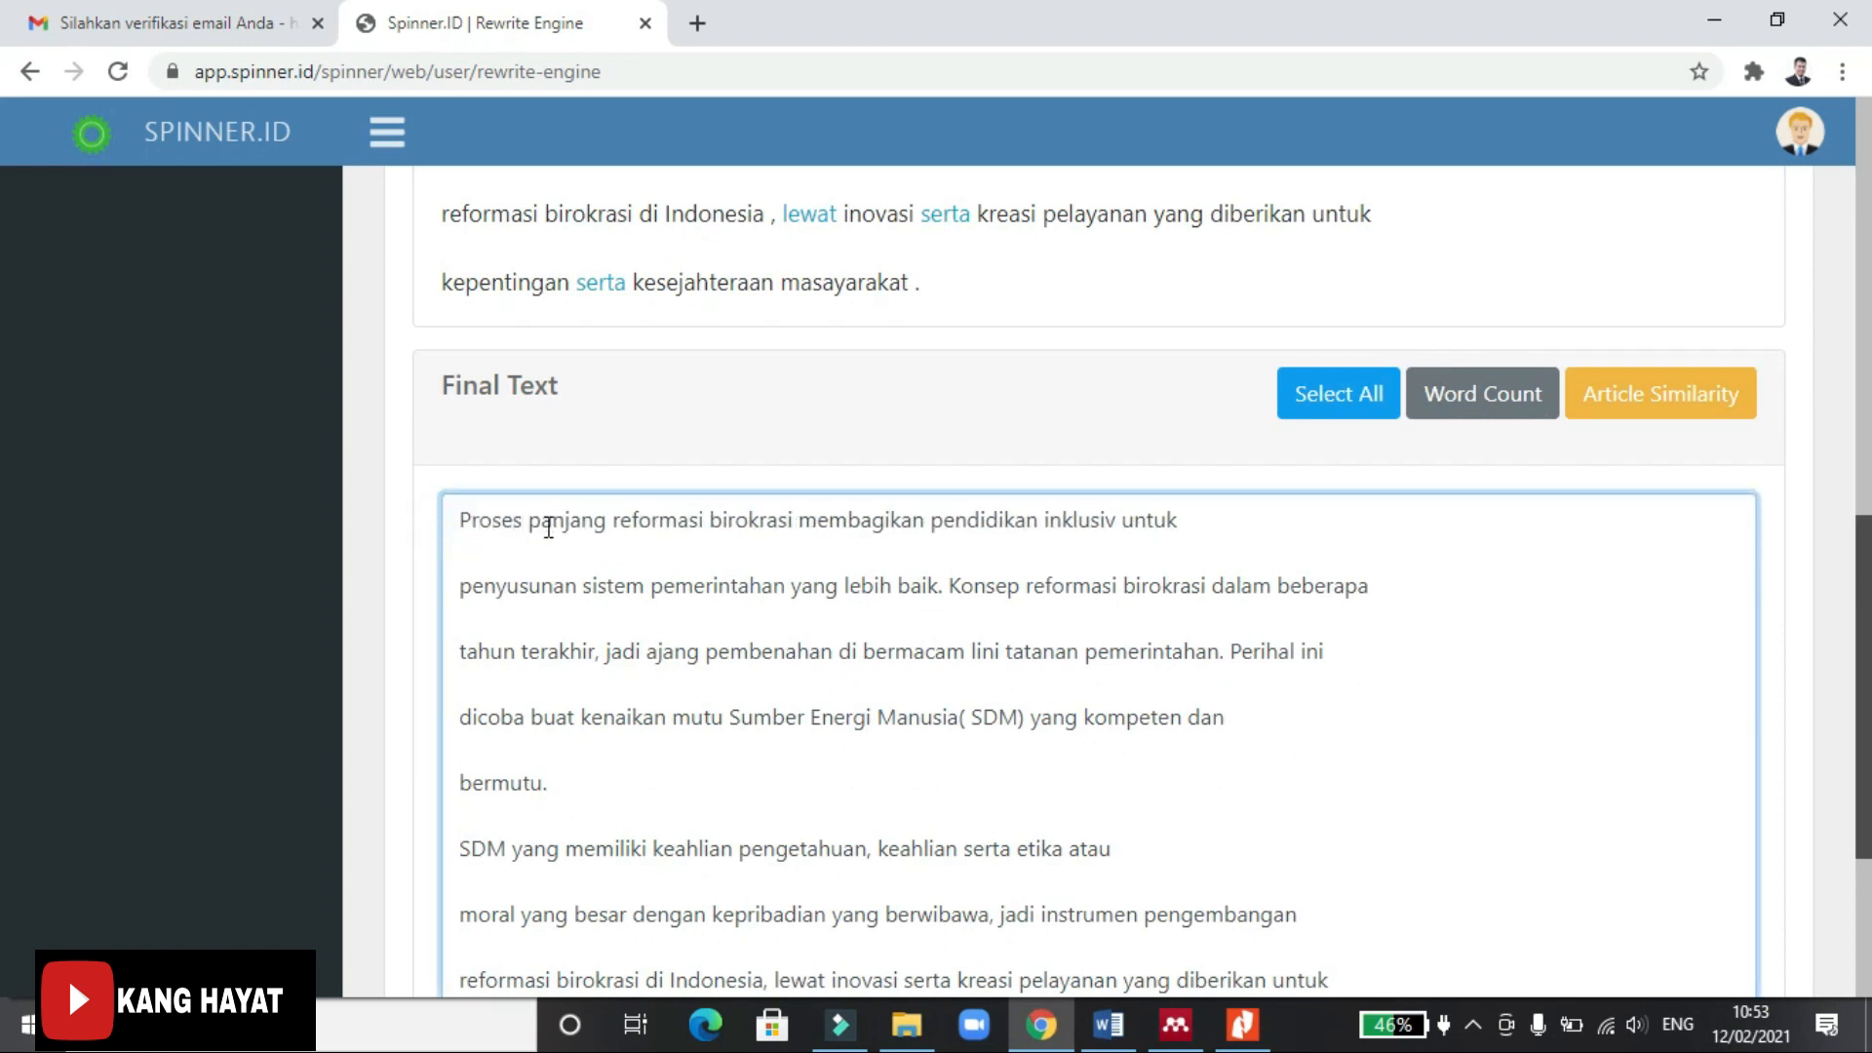
# Check the opening phrase against the source paragraph and insert "perjalanan" between "panjang" and "reformasi" in the Final Text.
pyautogui.scroll(5, 549, 527)
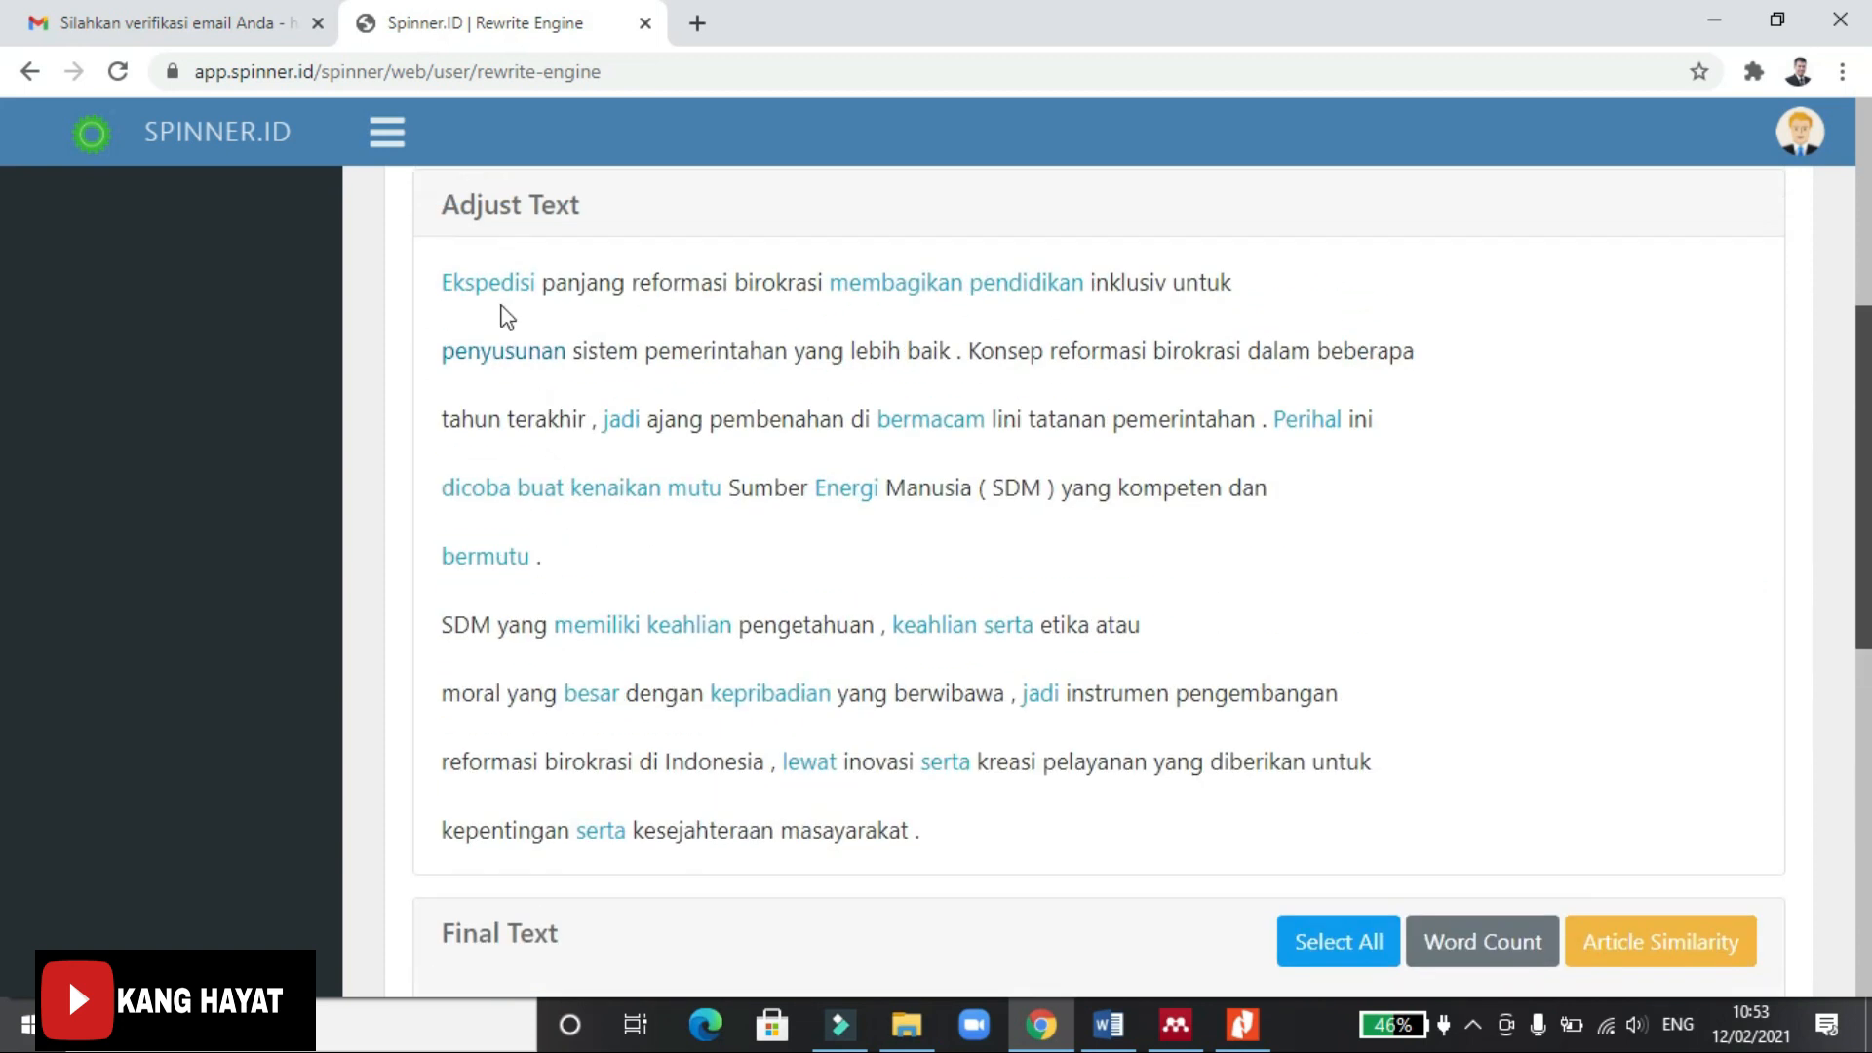
pyautogui.scroll(5, 517, 397)
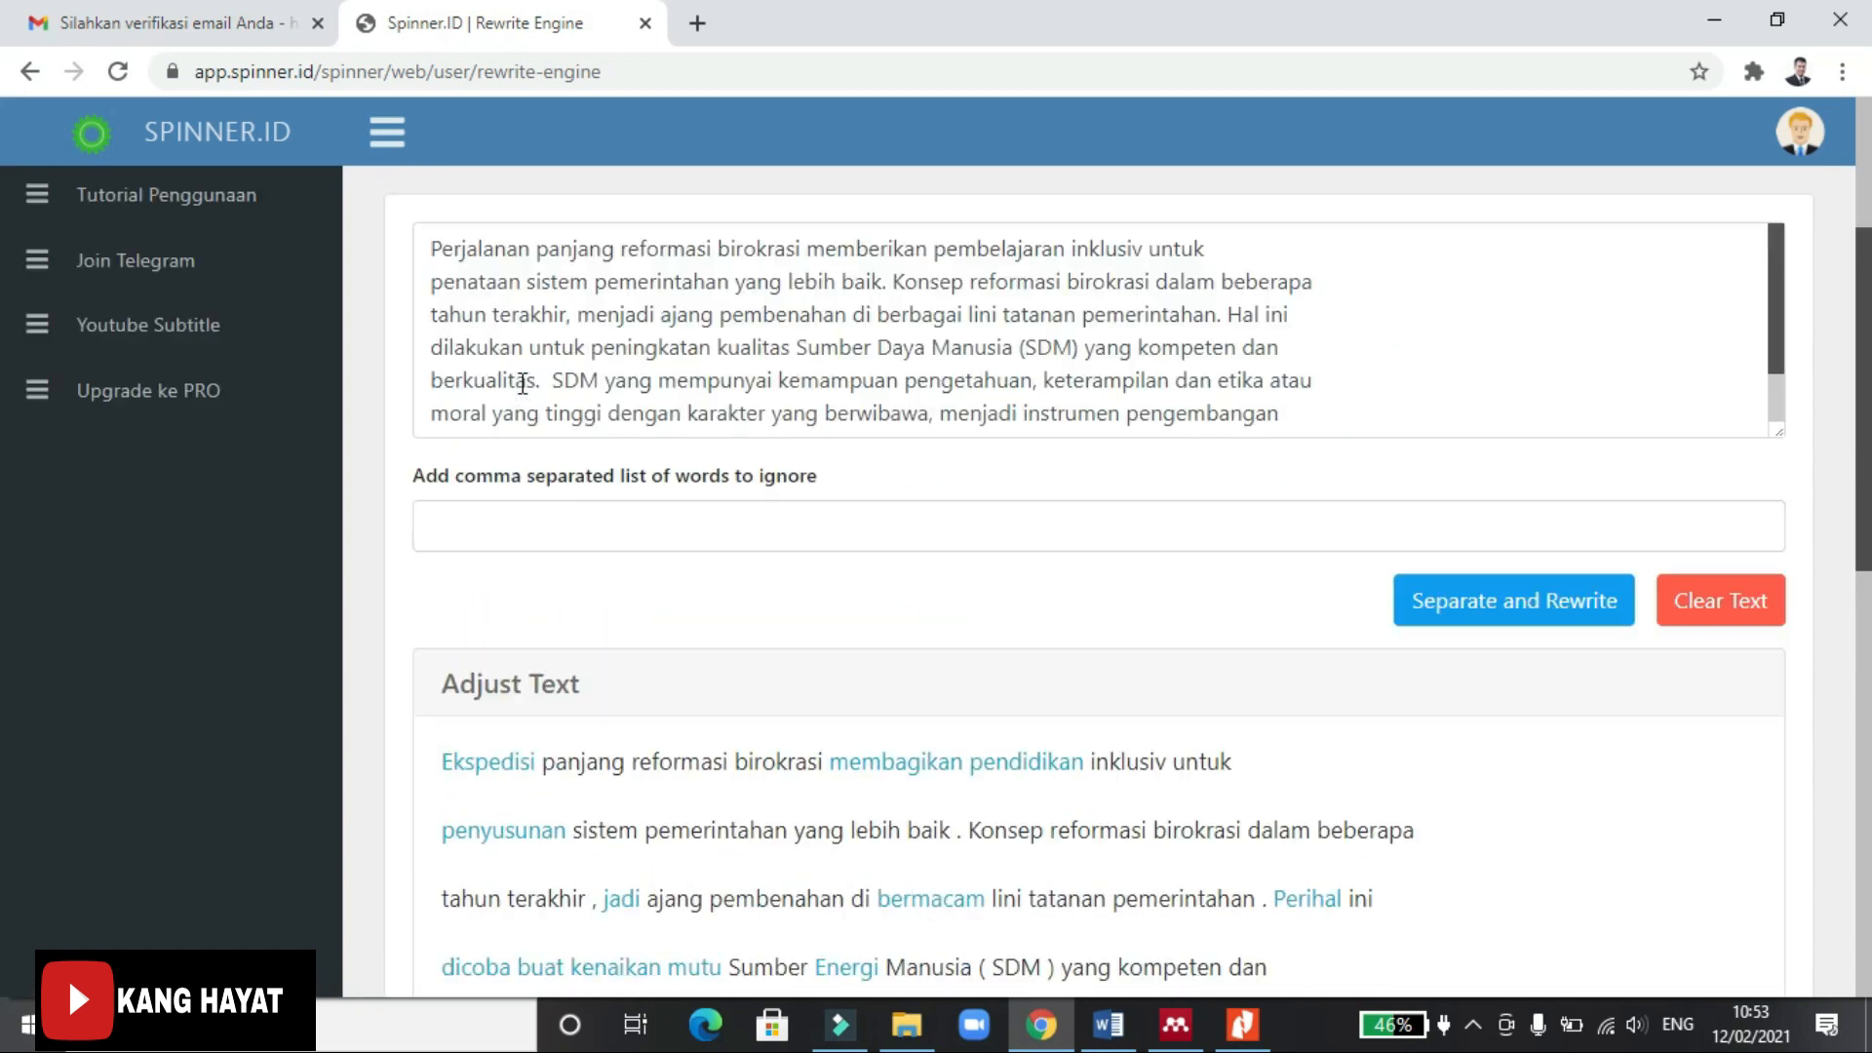
pyautogui.scroll(-9, 599, 698)
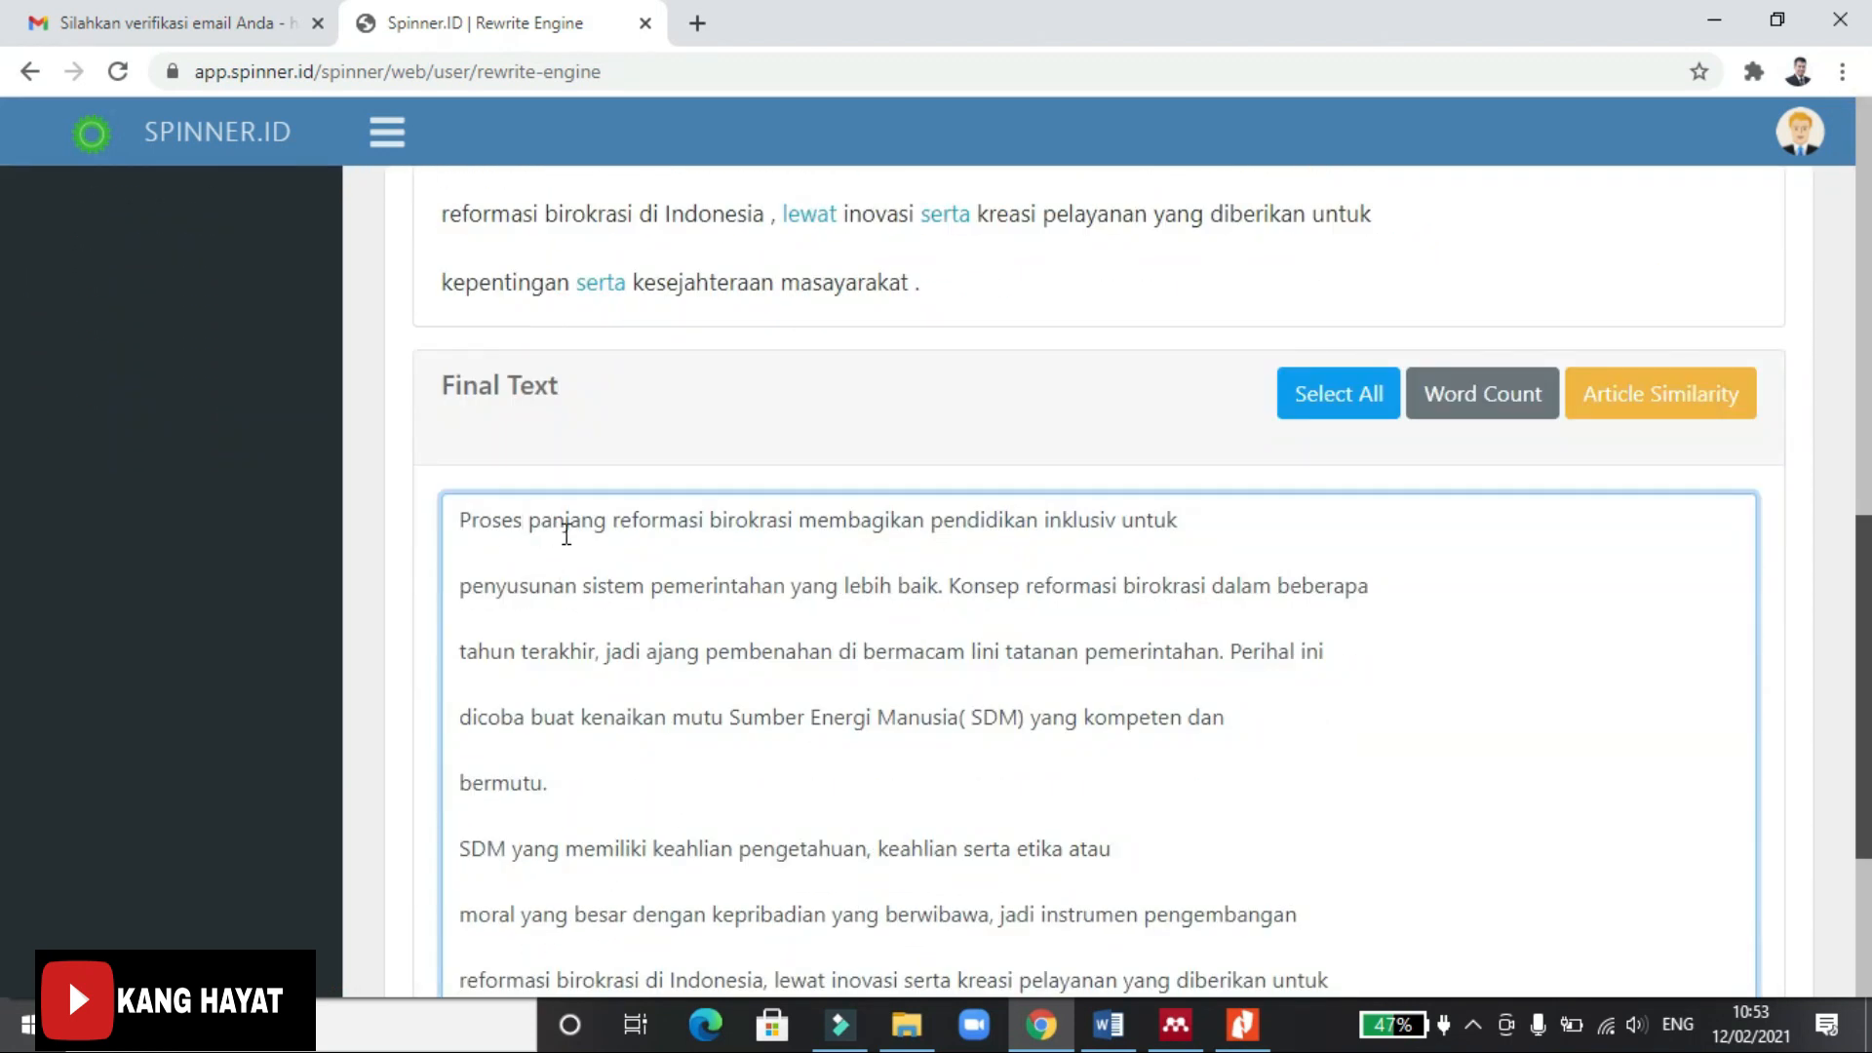
pyautogui.click(612, 519)
pyautogui.write('perjalanan')
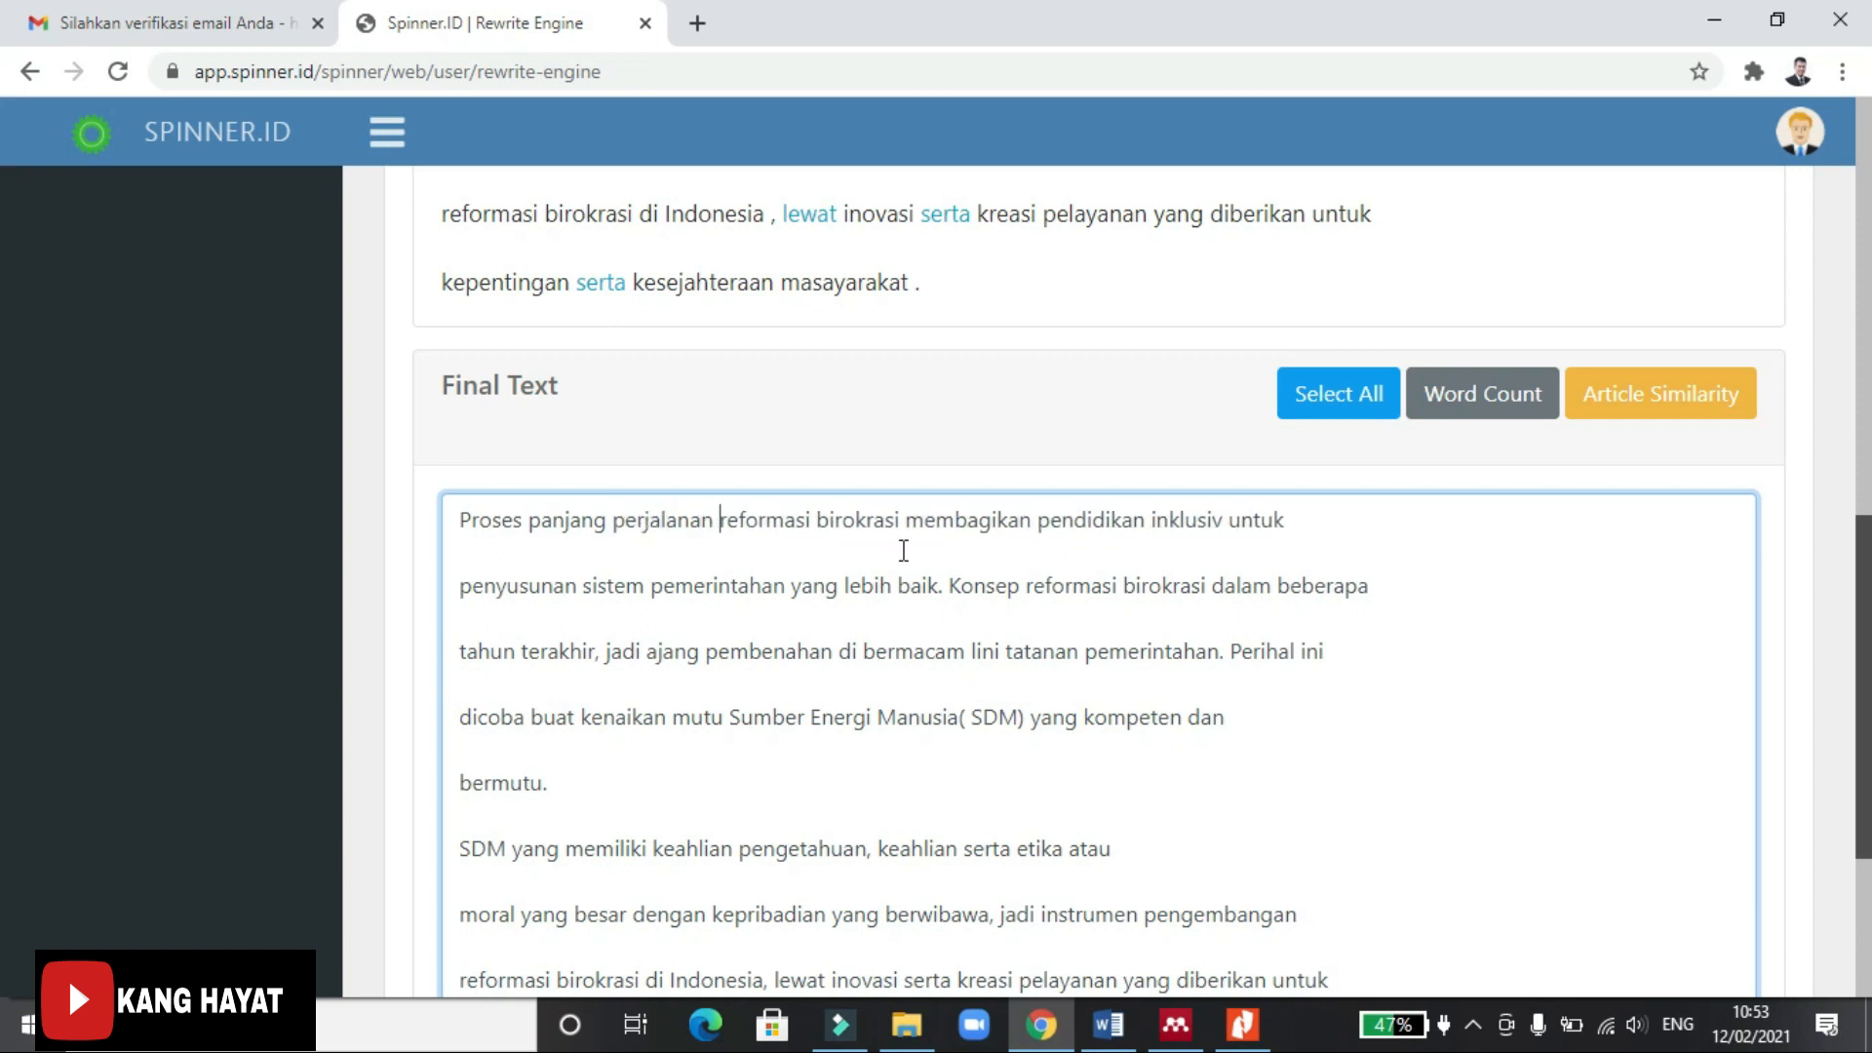
# Compare "membagikan pendidikan" in the Adjust Text opening sentence with the corresponding wording in the source paragraph.
pyautogui.scroll(5, 911, 539)
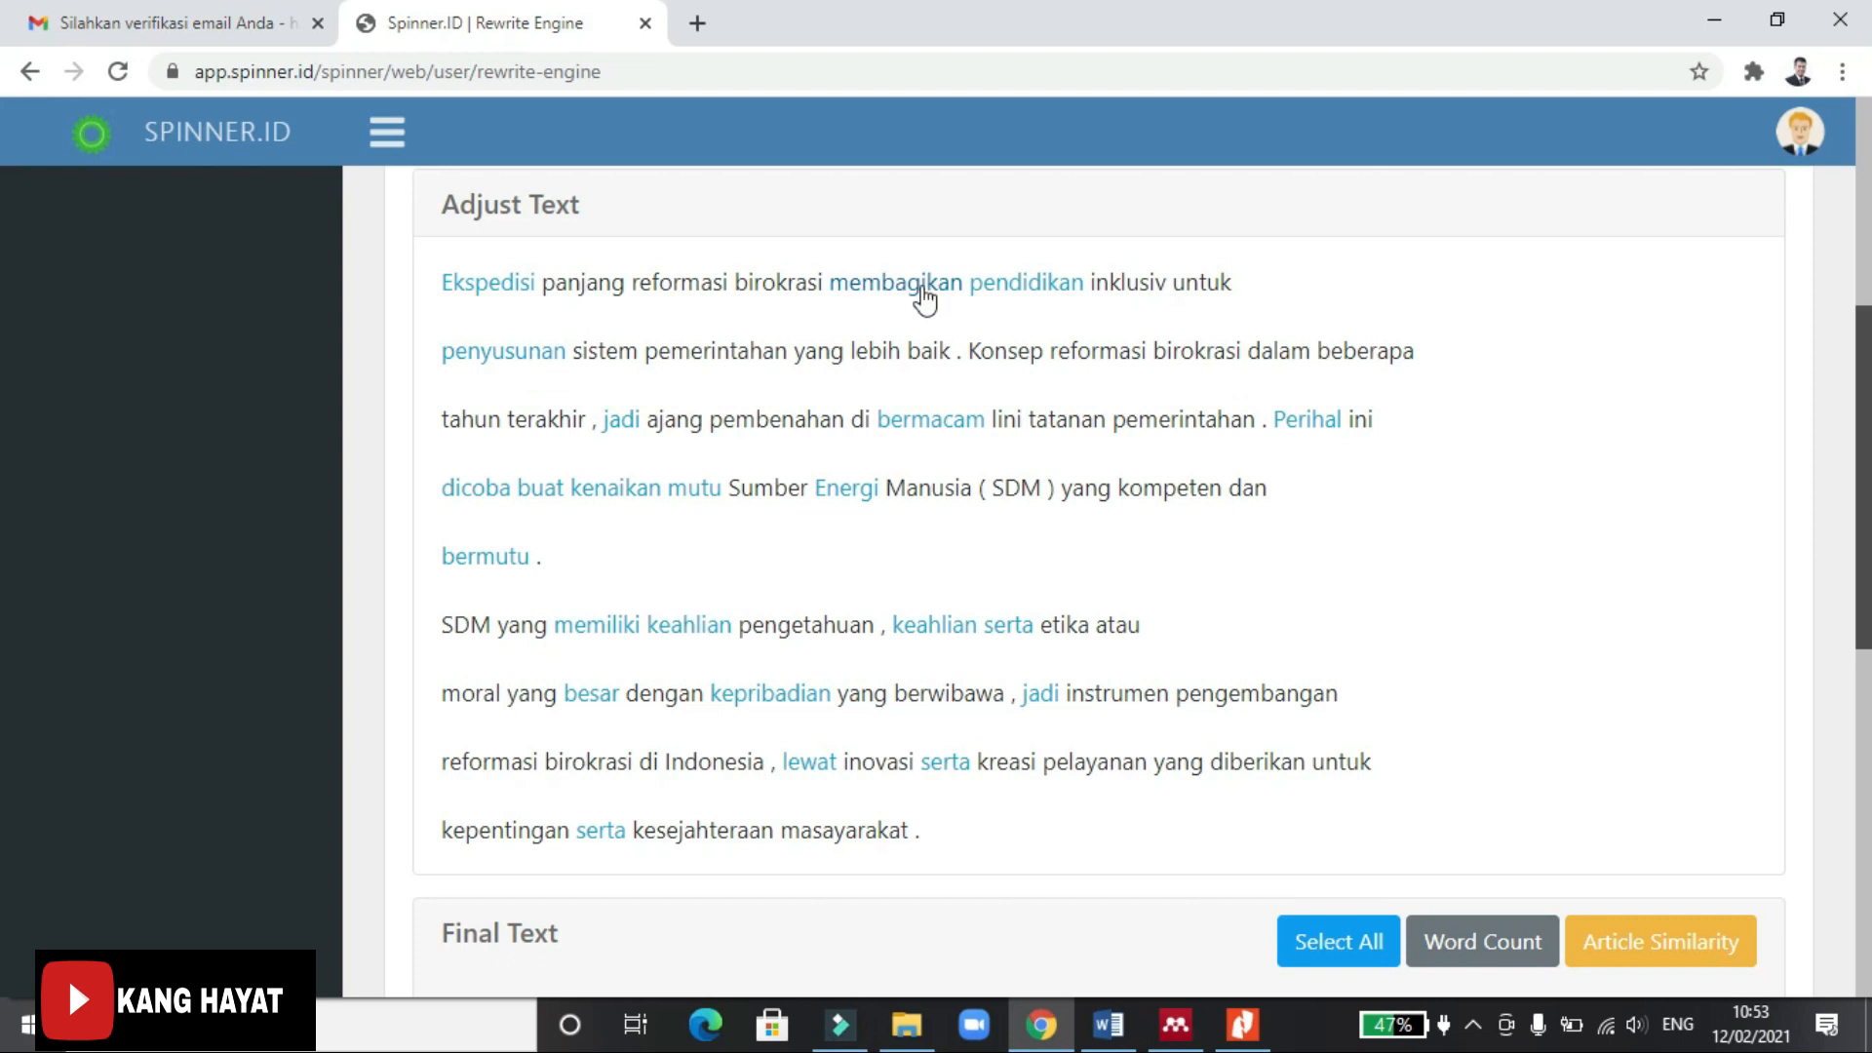
pyautogui.scroll(5, 962, 388)
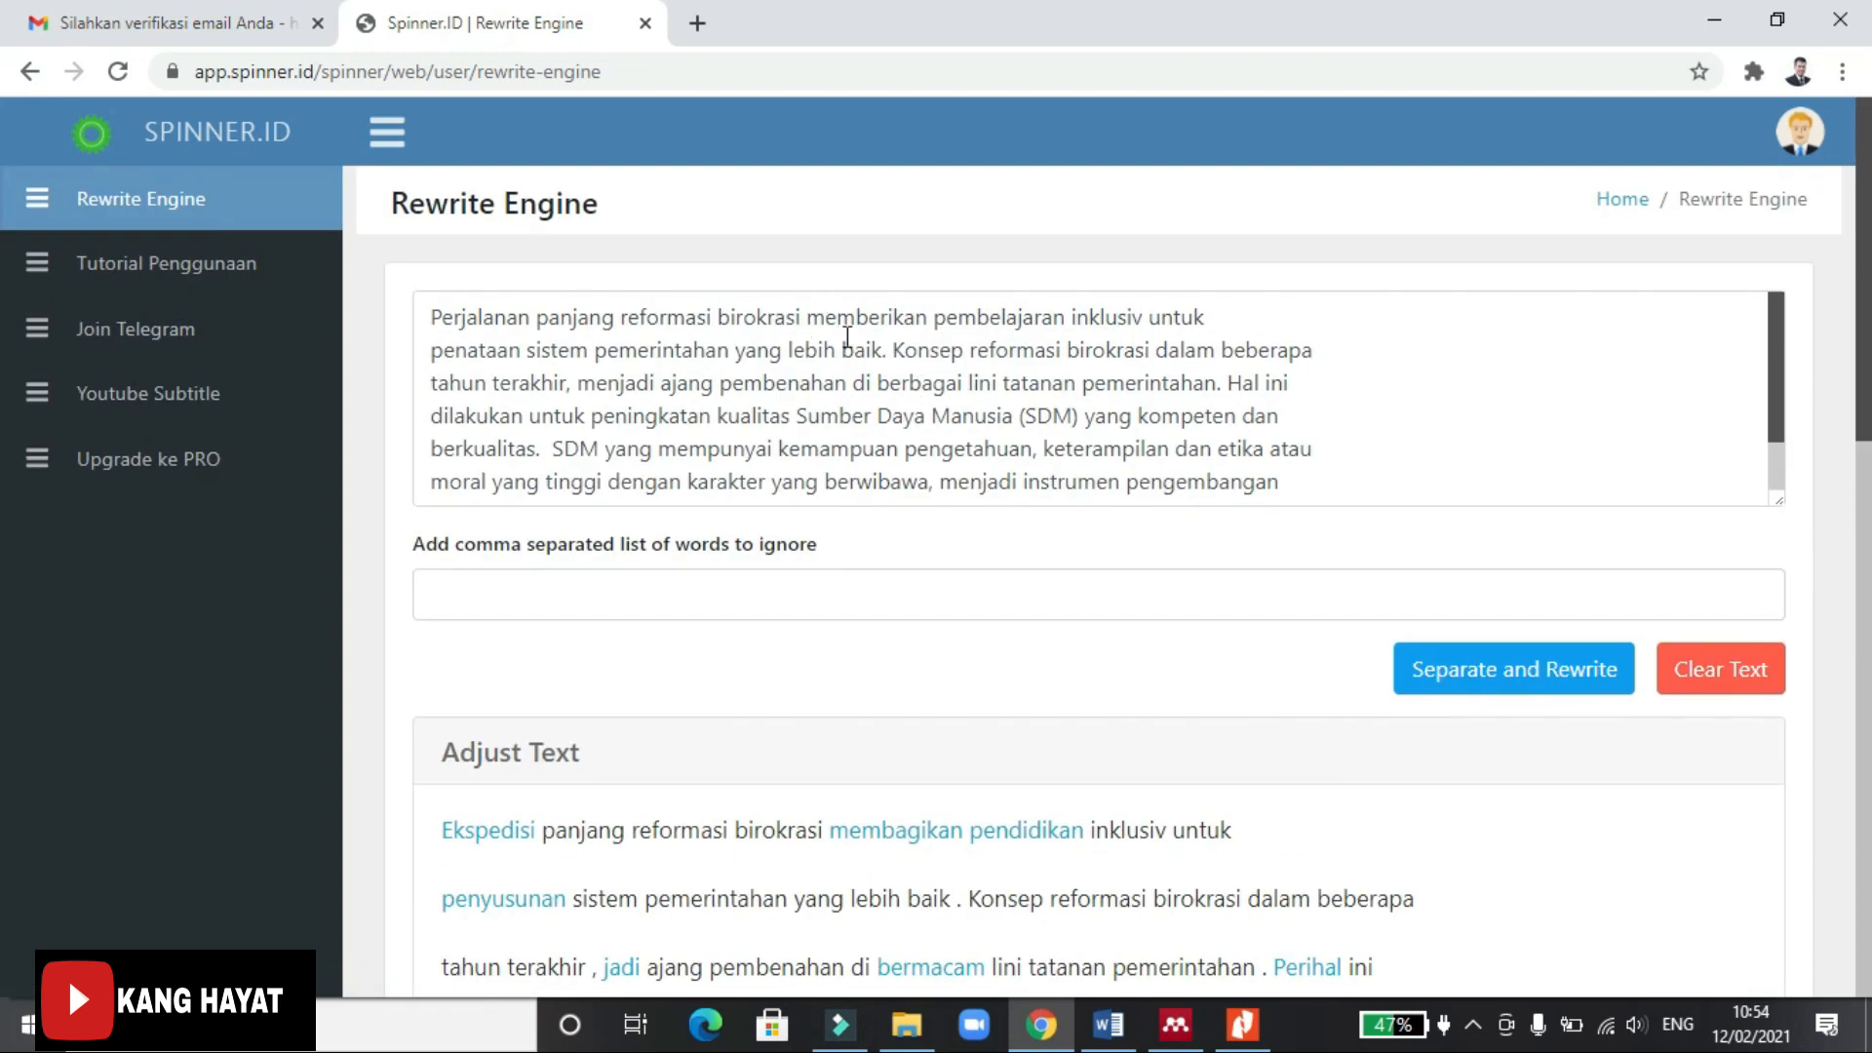
pyautogui.scroll(-2, 1063, 781)
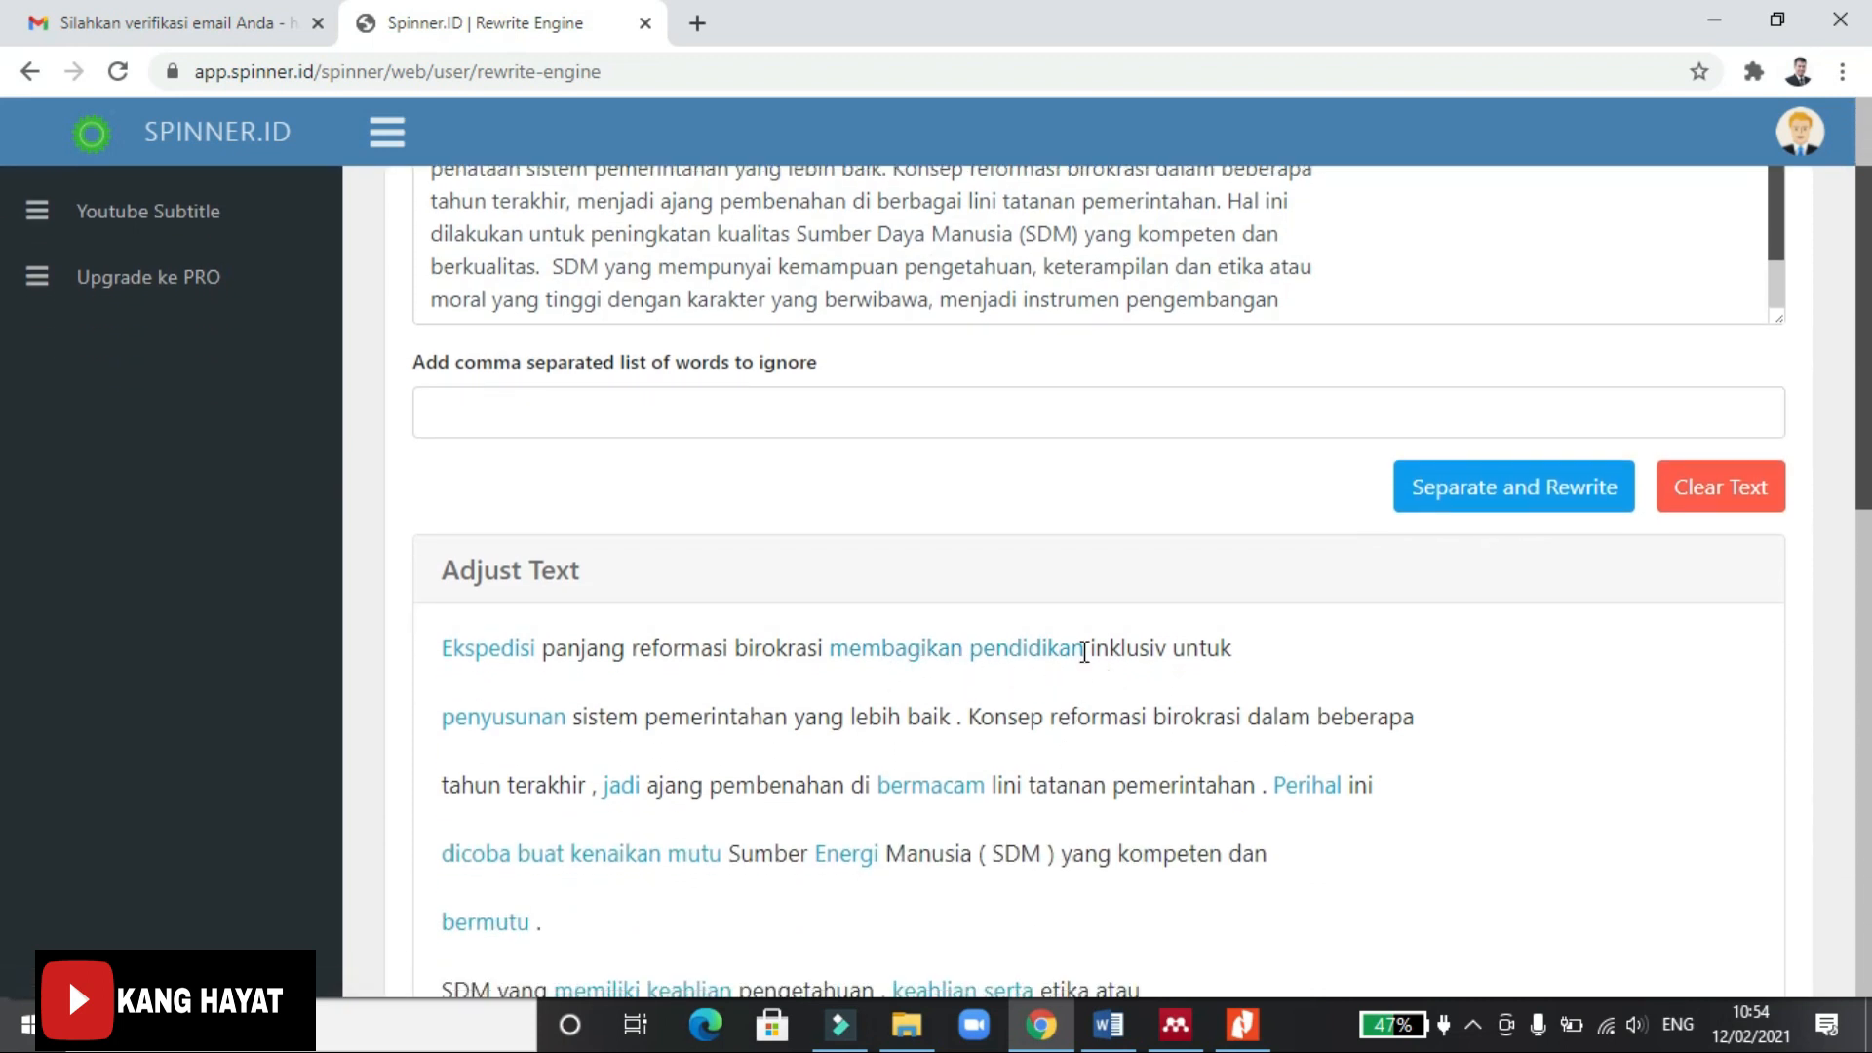
pyautogui.scroll(-2, 1036, 655)
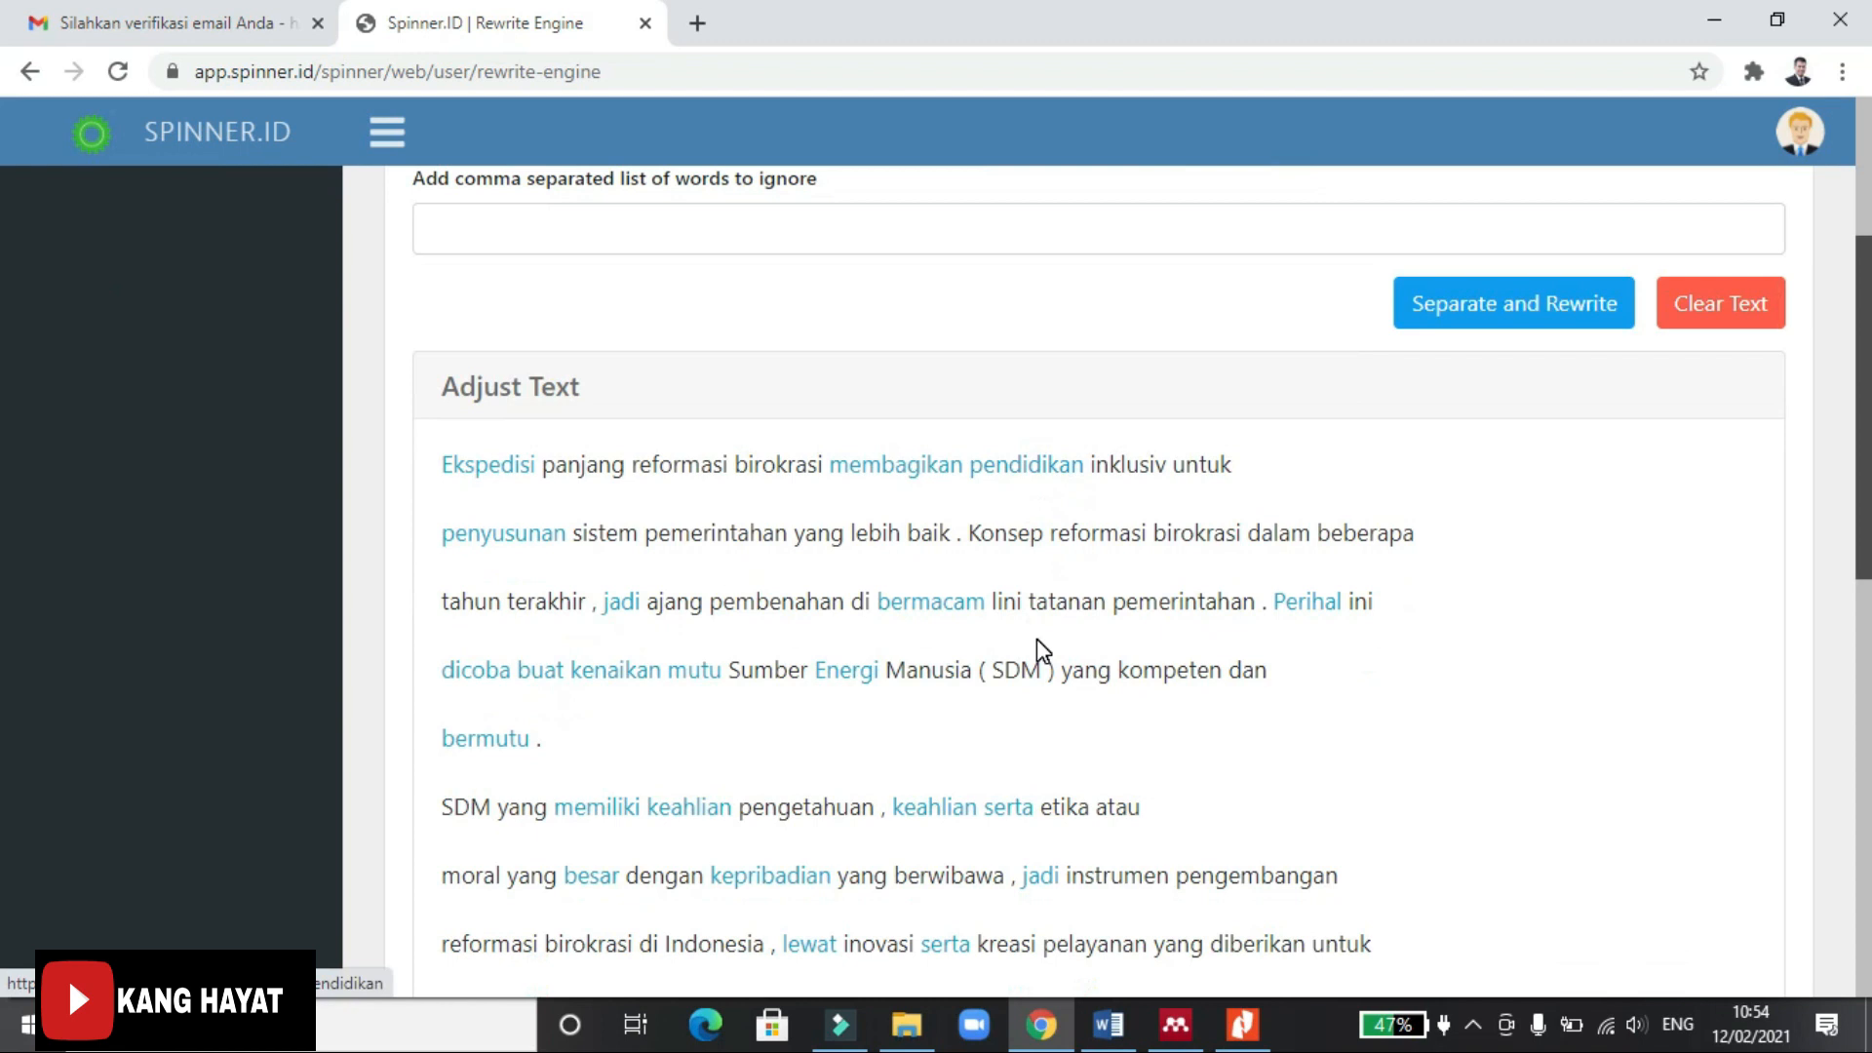
pyautogui.scroll(-2, 1038, 639)
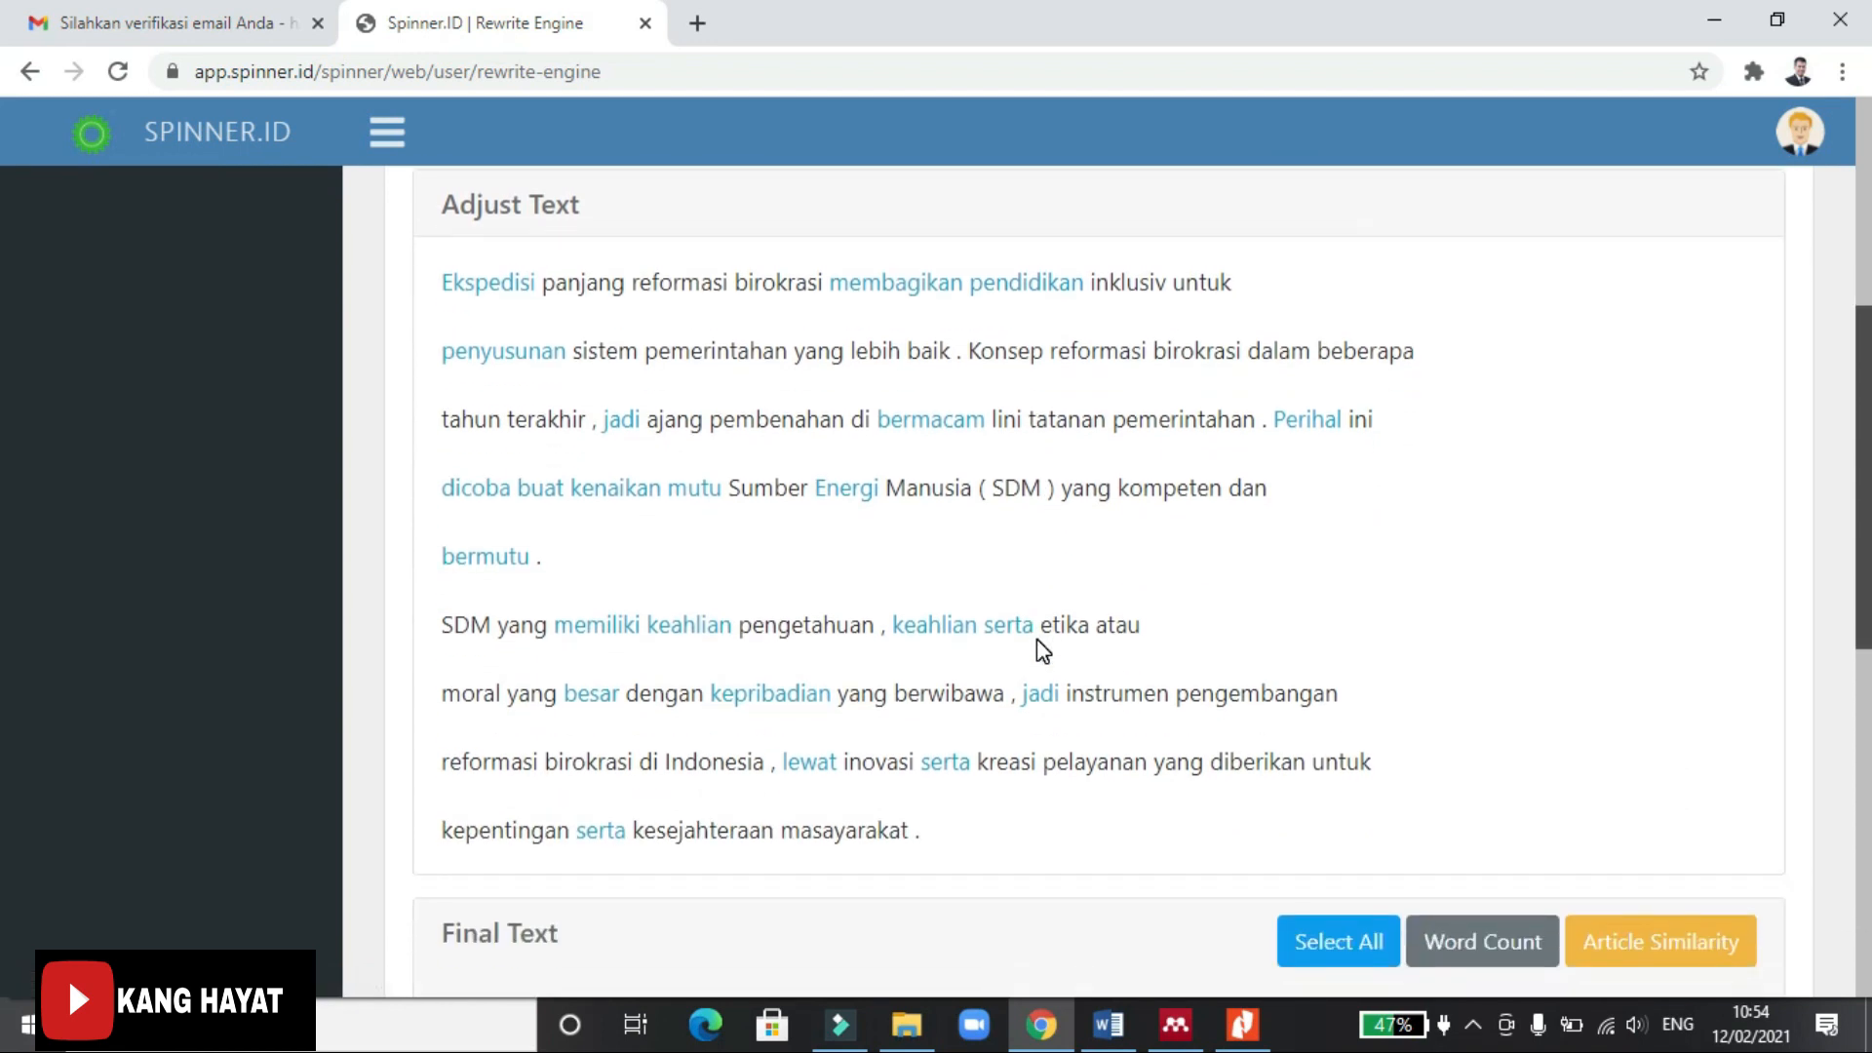
pyautogui.scroll(-4, 1037, 639)
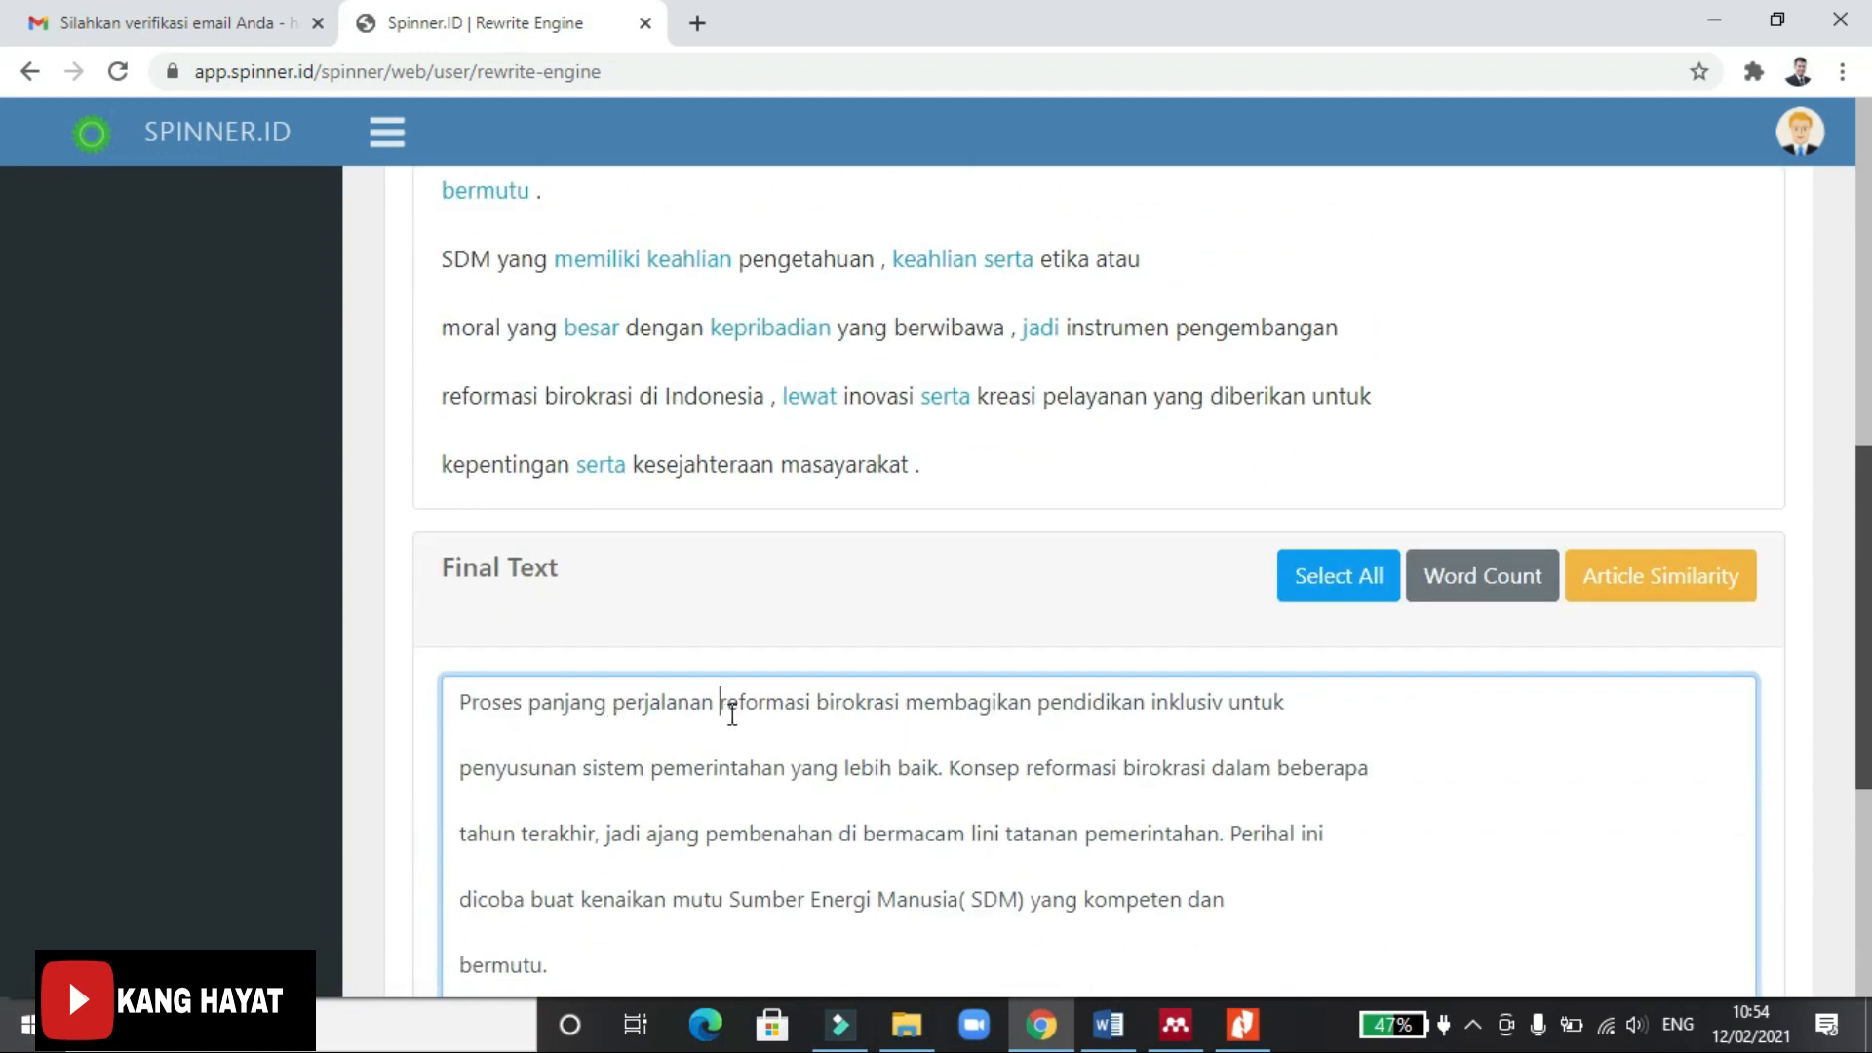
pyautogui.scroll(10, 1132, 765)
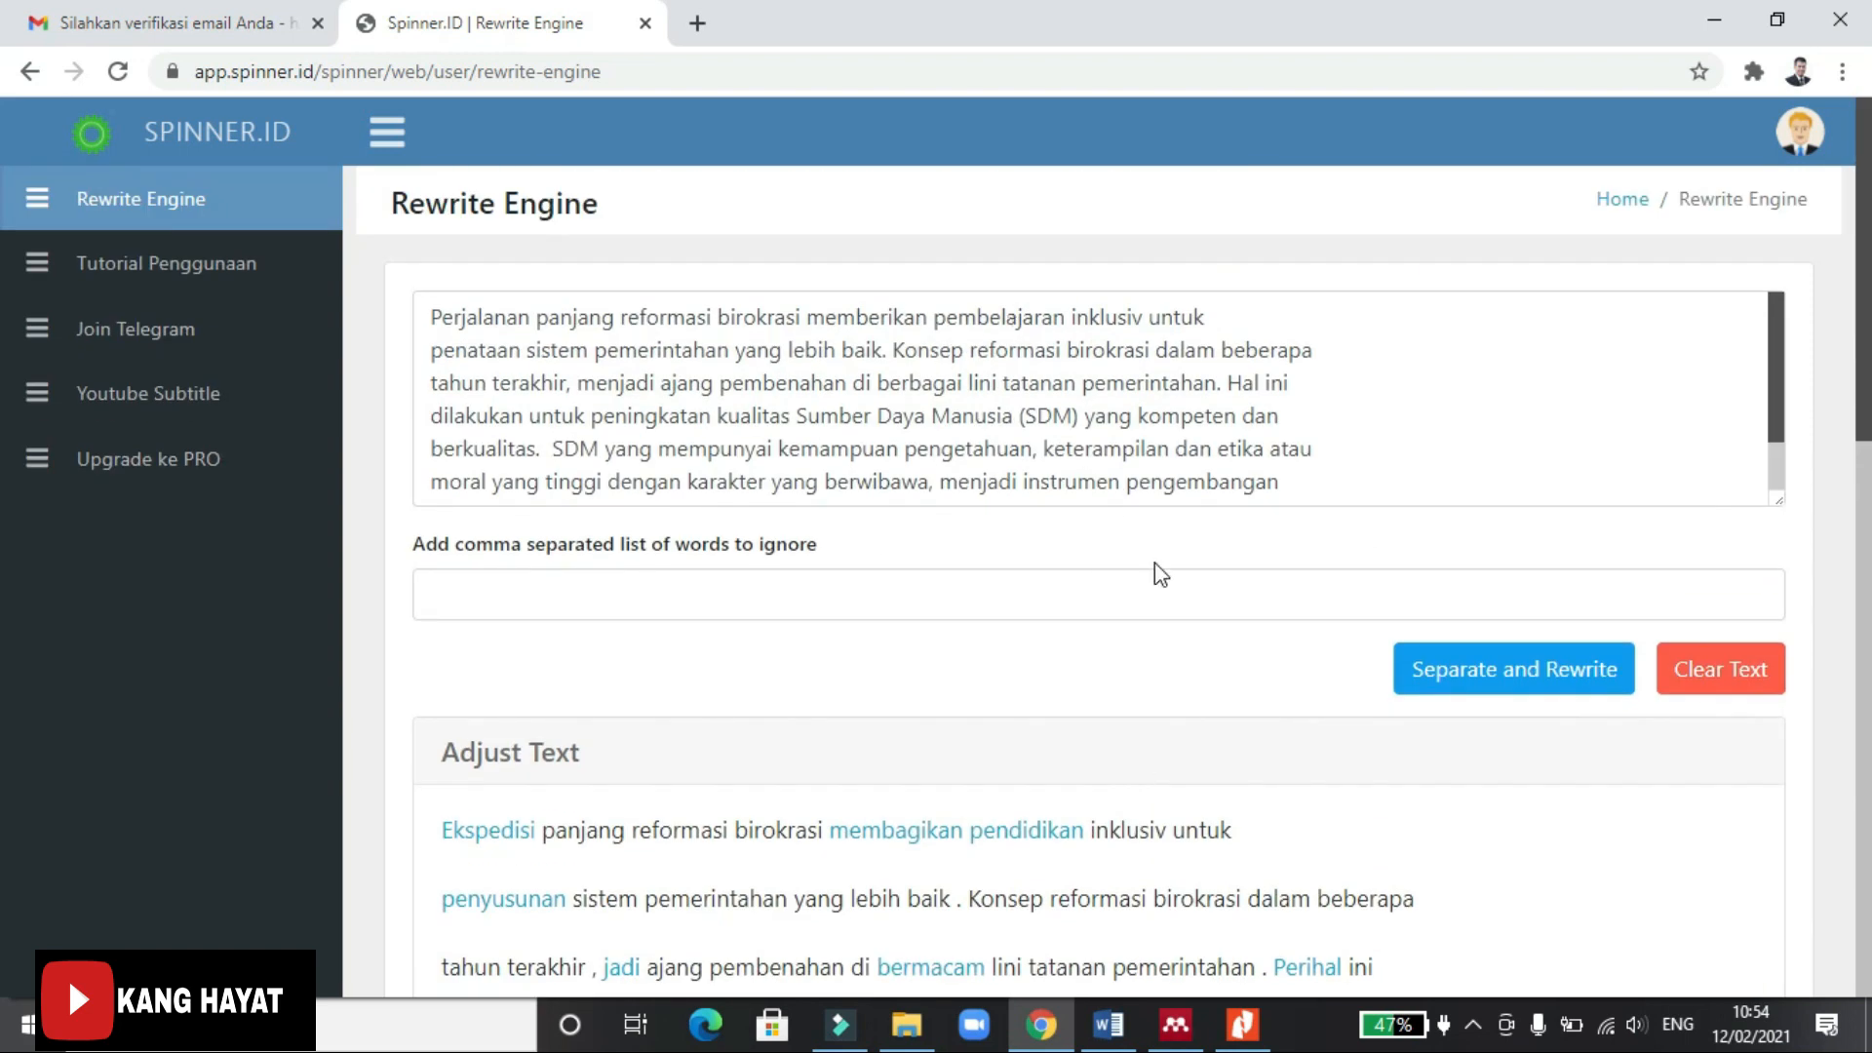
pyautogui.scroll(-4, 1155, 575)
pyautogui.scroll(-2, 1053, 719)
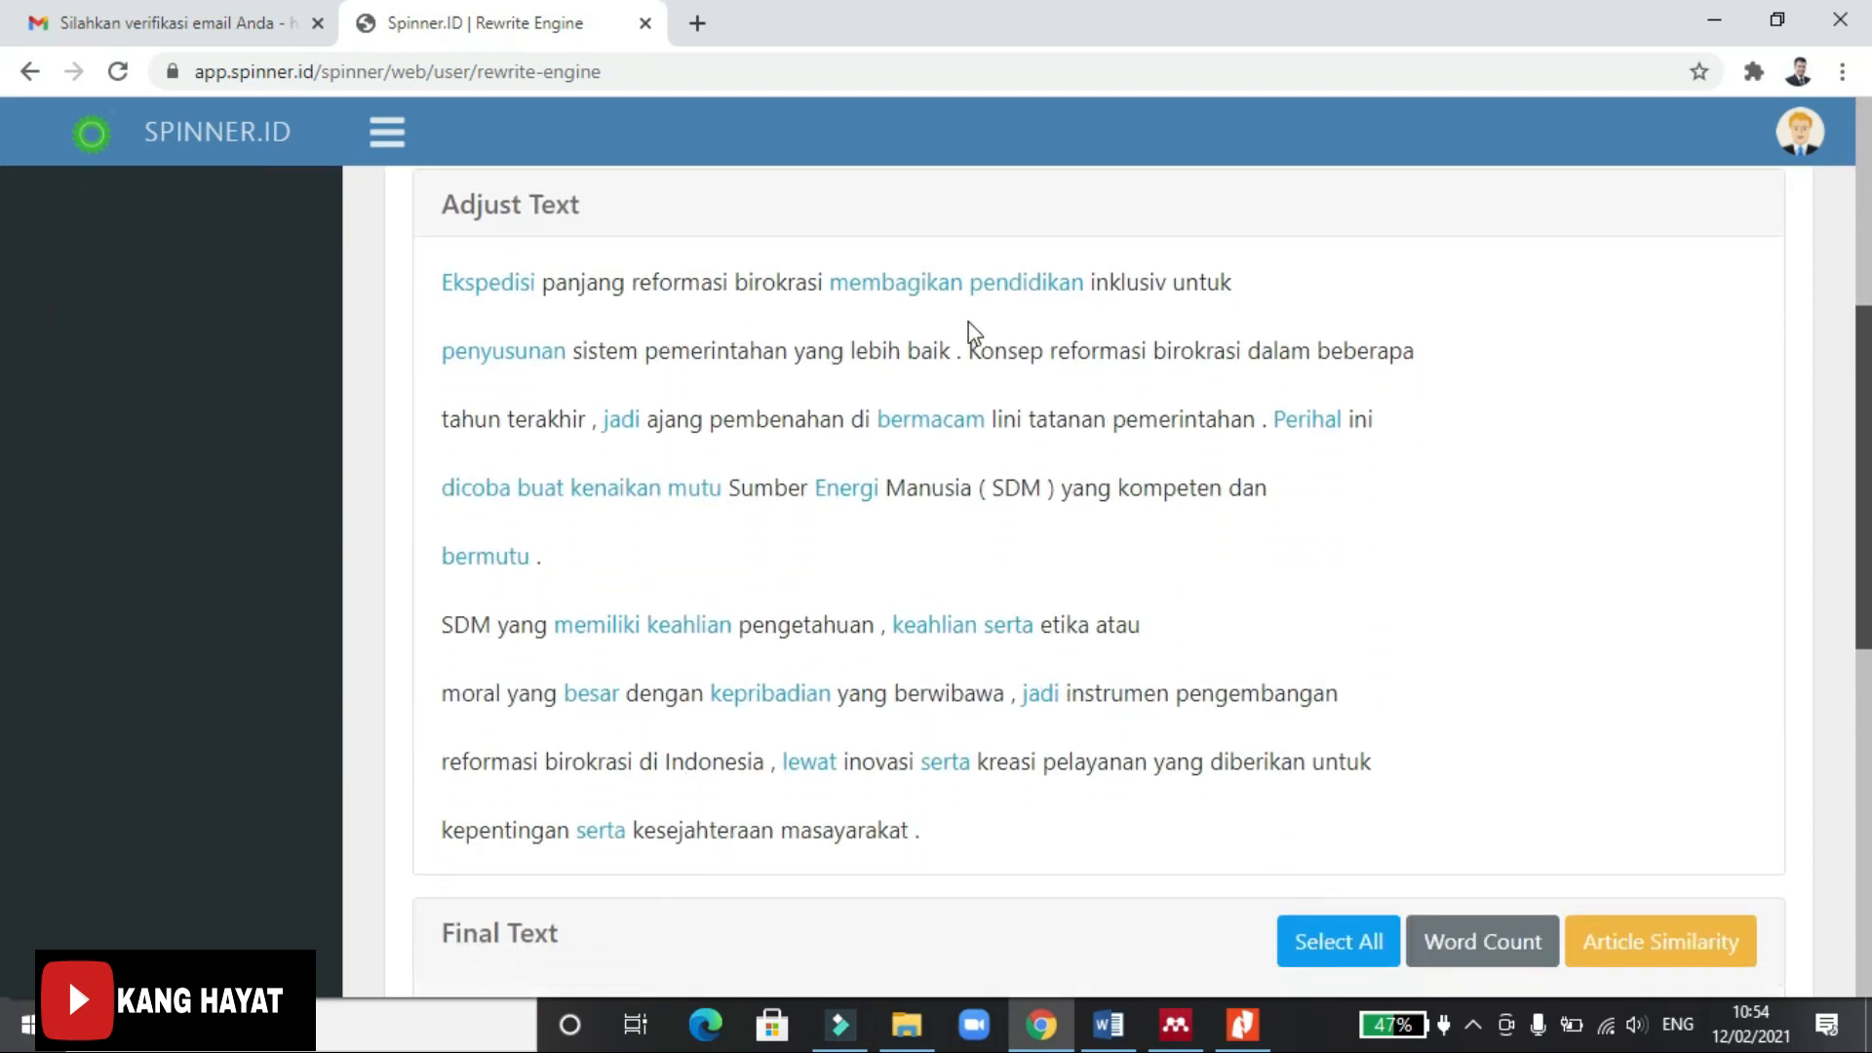
pyautogui.scroll(5, 1125, 375)
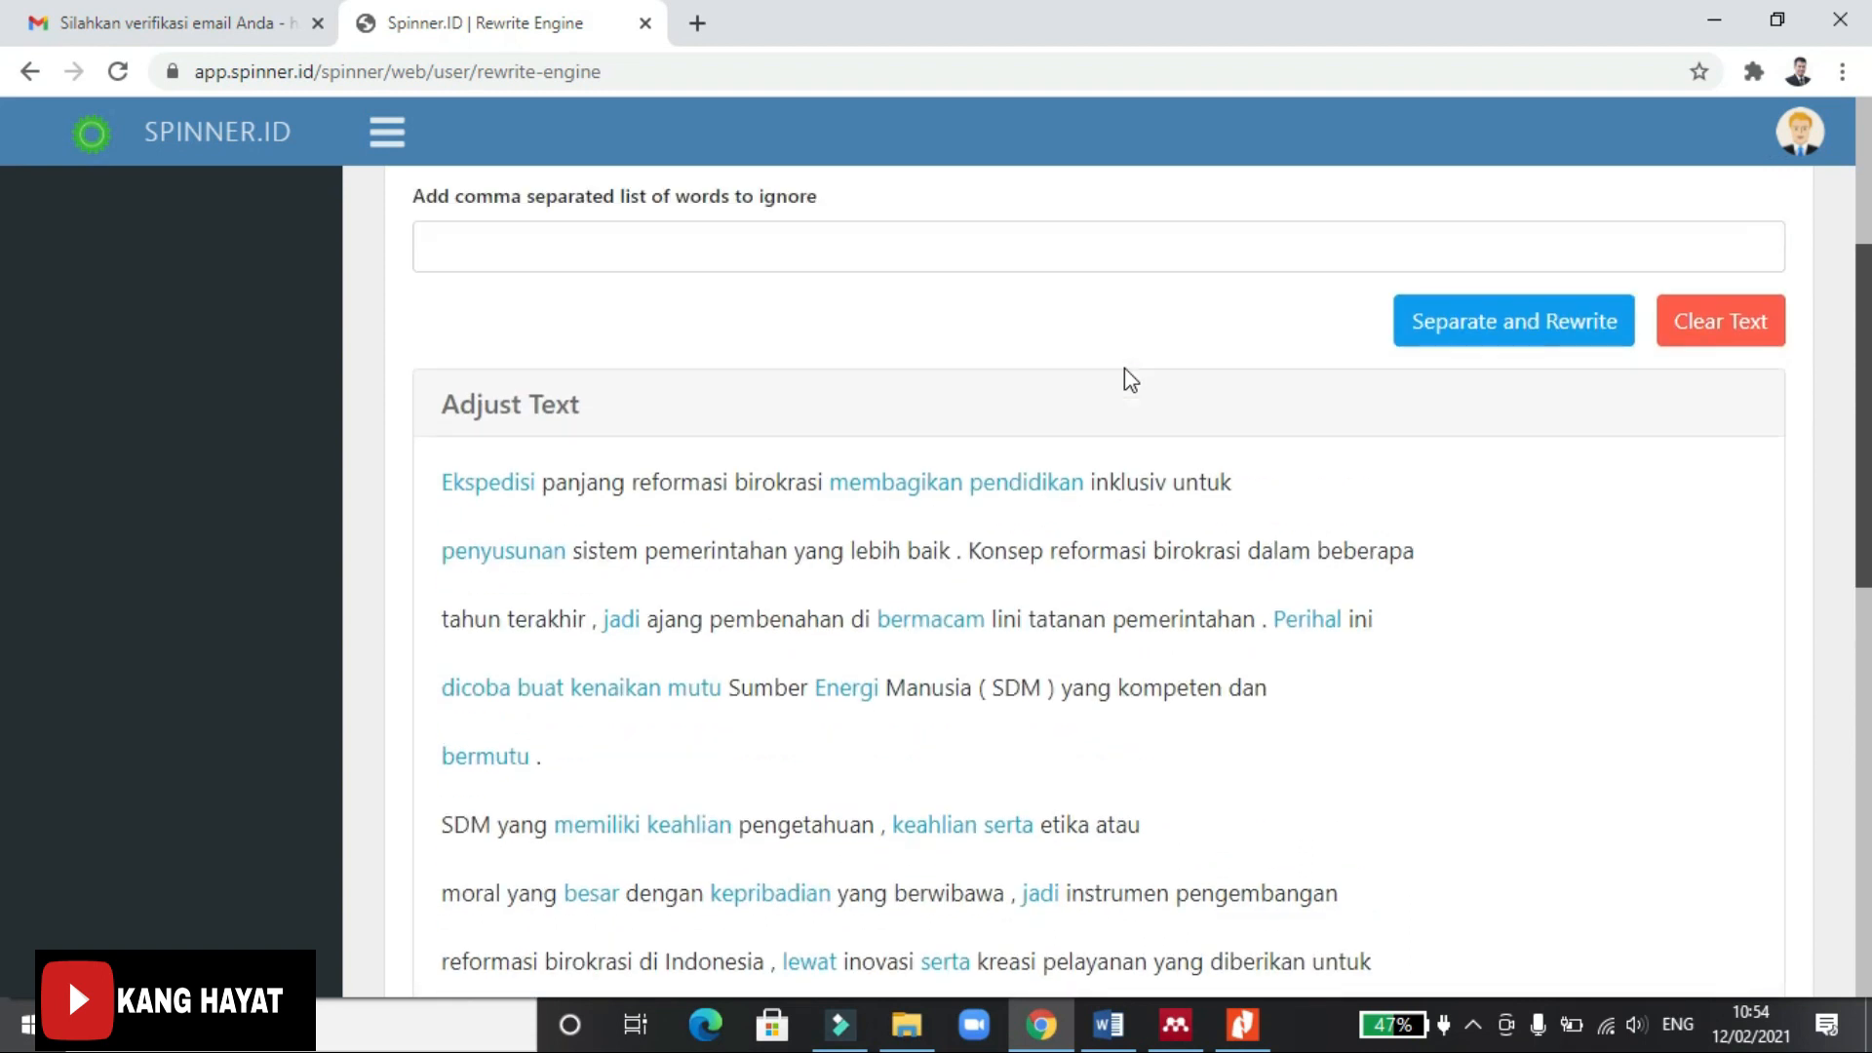
pyautogui.scroll(-2, 1139, 393)
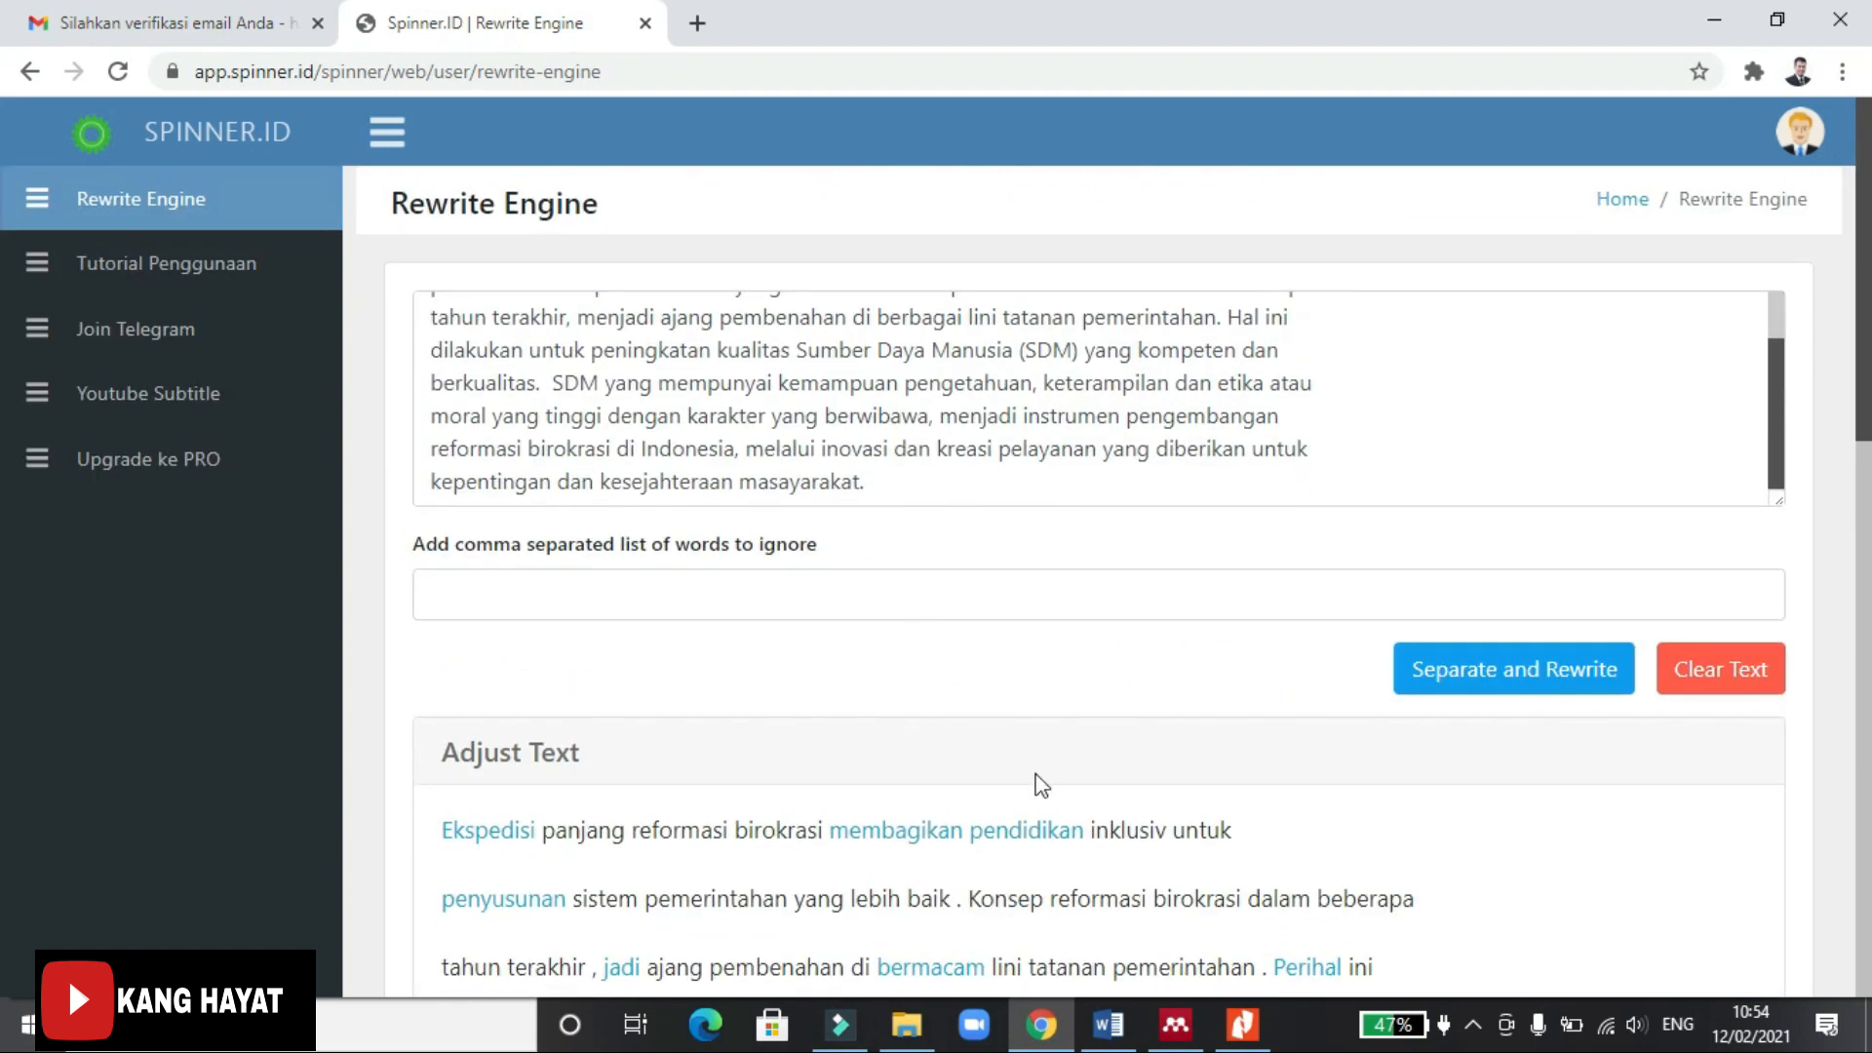
# Replace "membagikan pendidikan" in the first sentence of the Final Text with "dapat dijadikan sebagai pembelajaran".
pyautogui.scroll(-5, 975, 819)
pyautogui.scroll(-5, 792, 671)
pyautogui.click(720, 520)
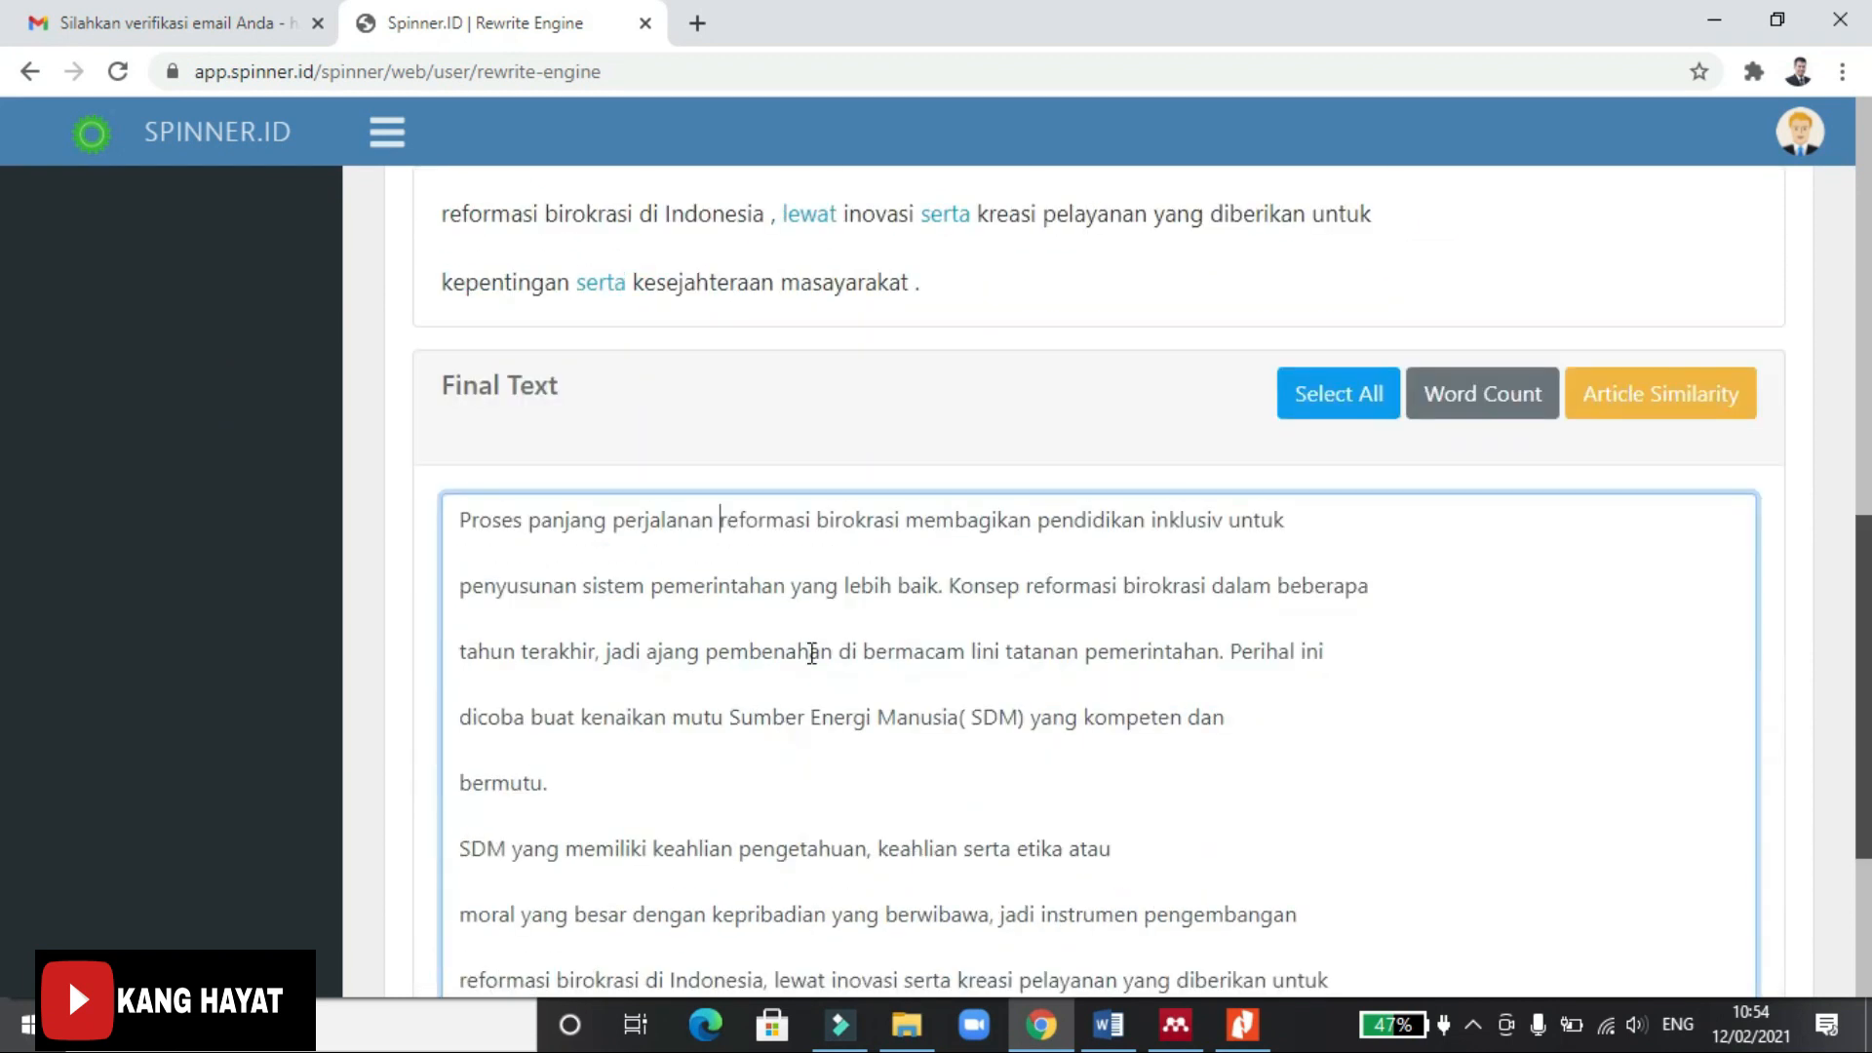
pyautogui.moveTo(904, 517); pyautogui.dragTo(1147, 514)
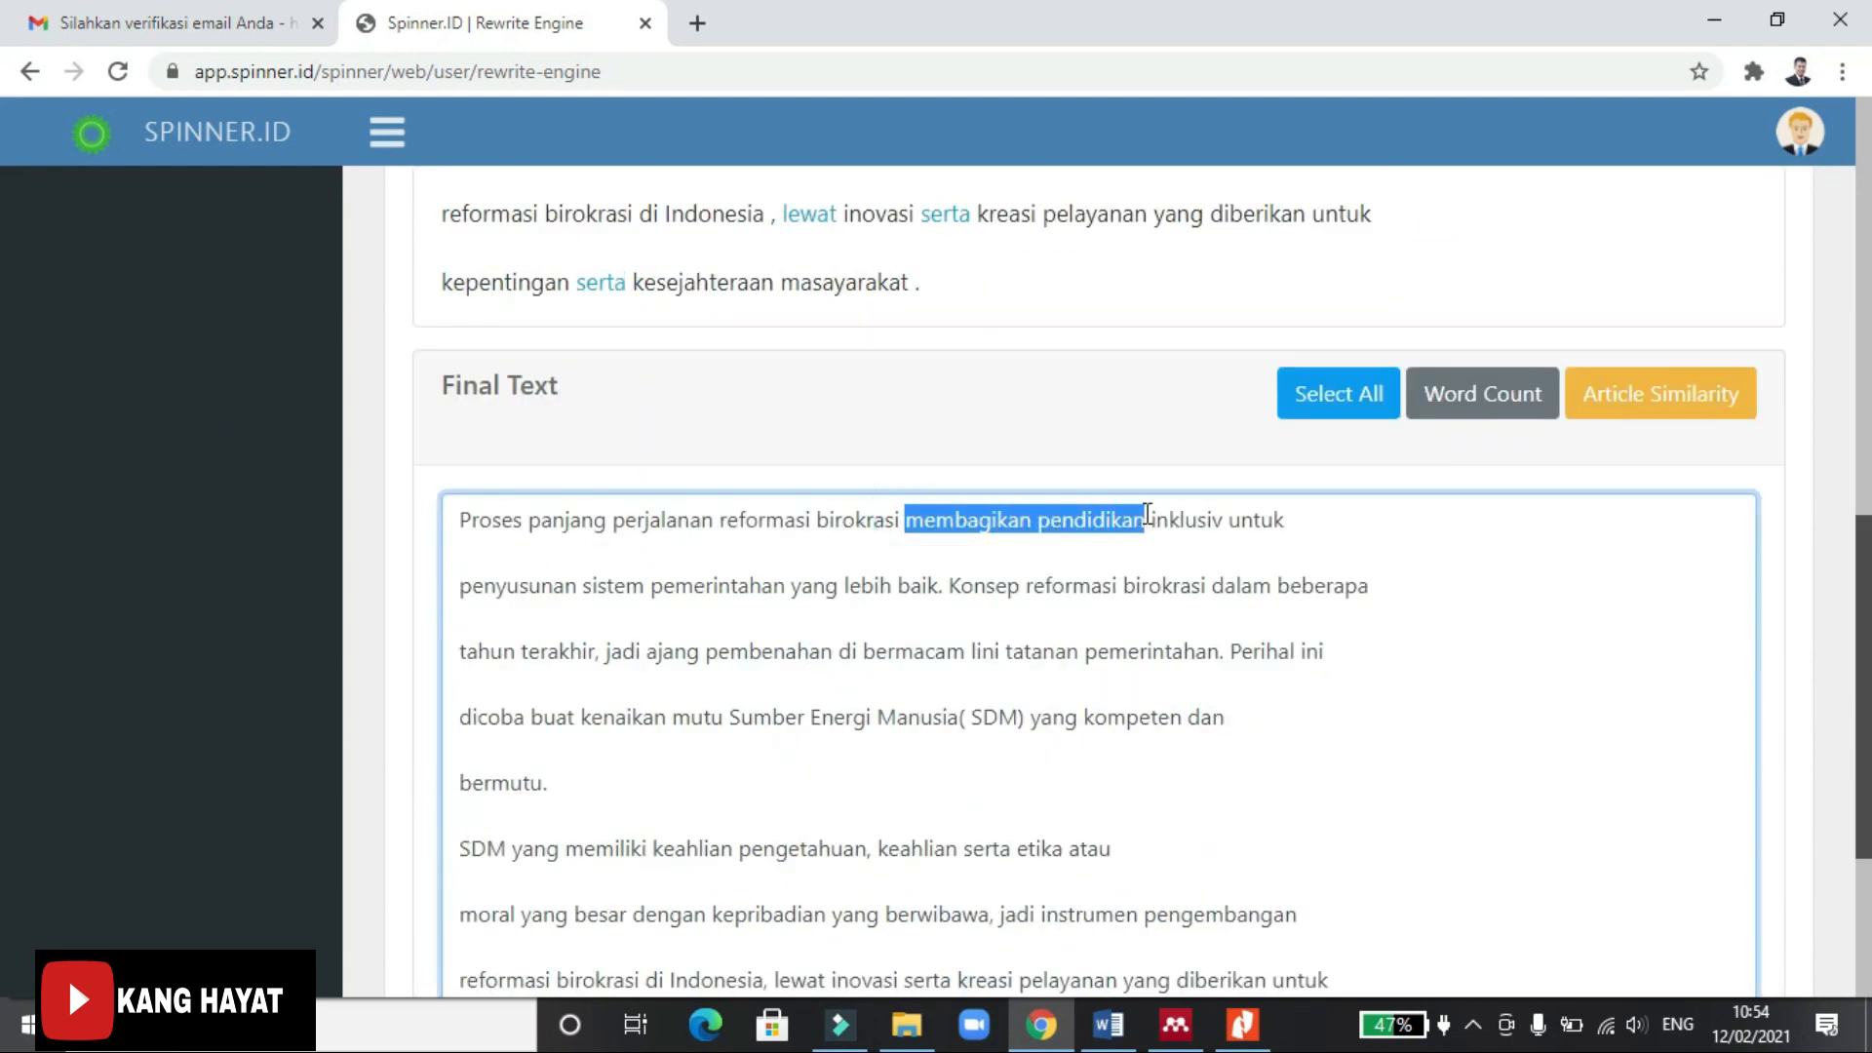
pyautogui.write('dapat dijadika')
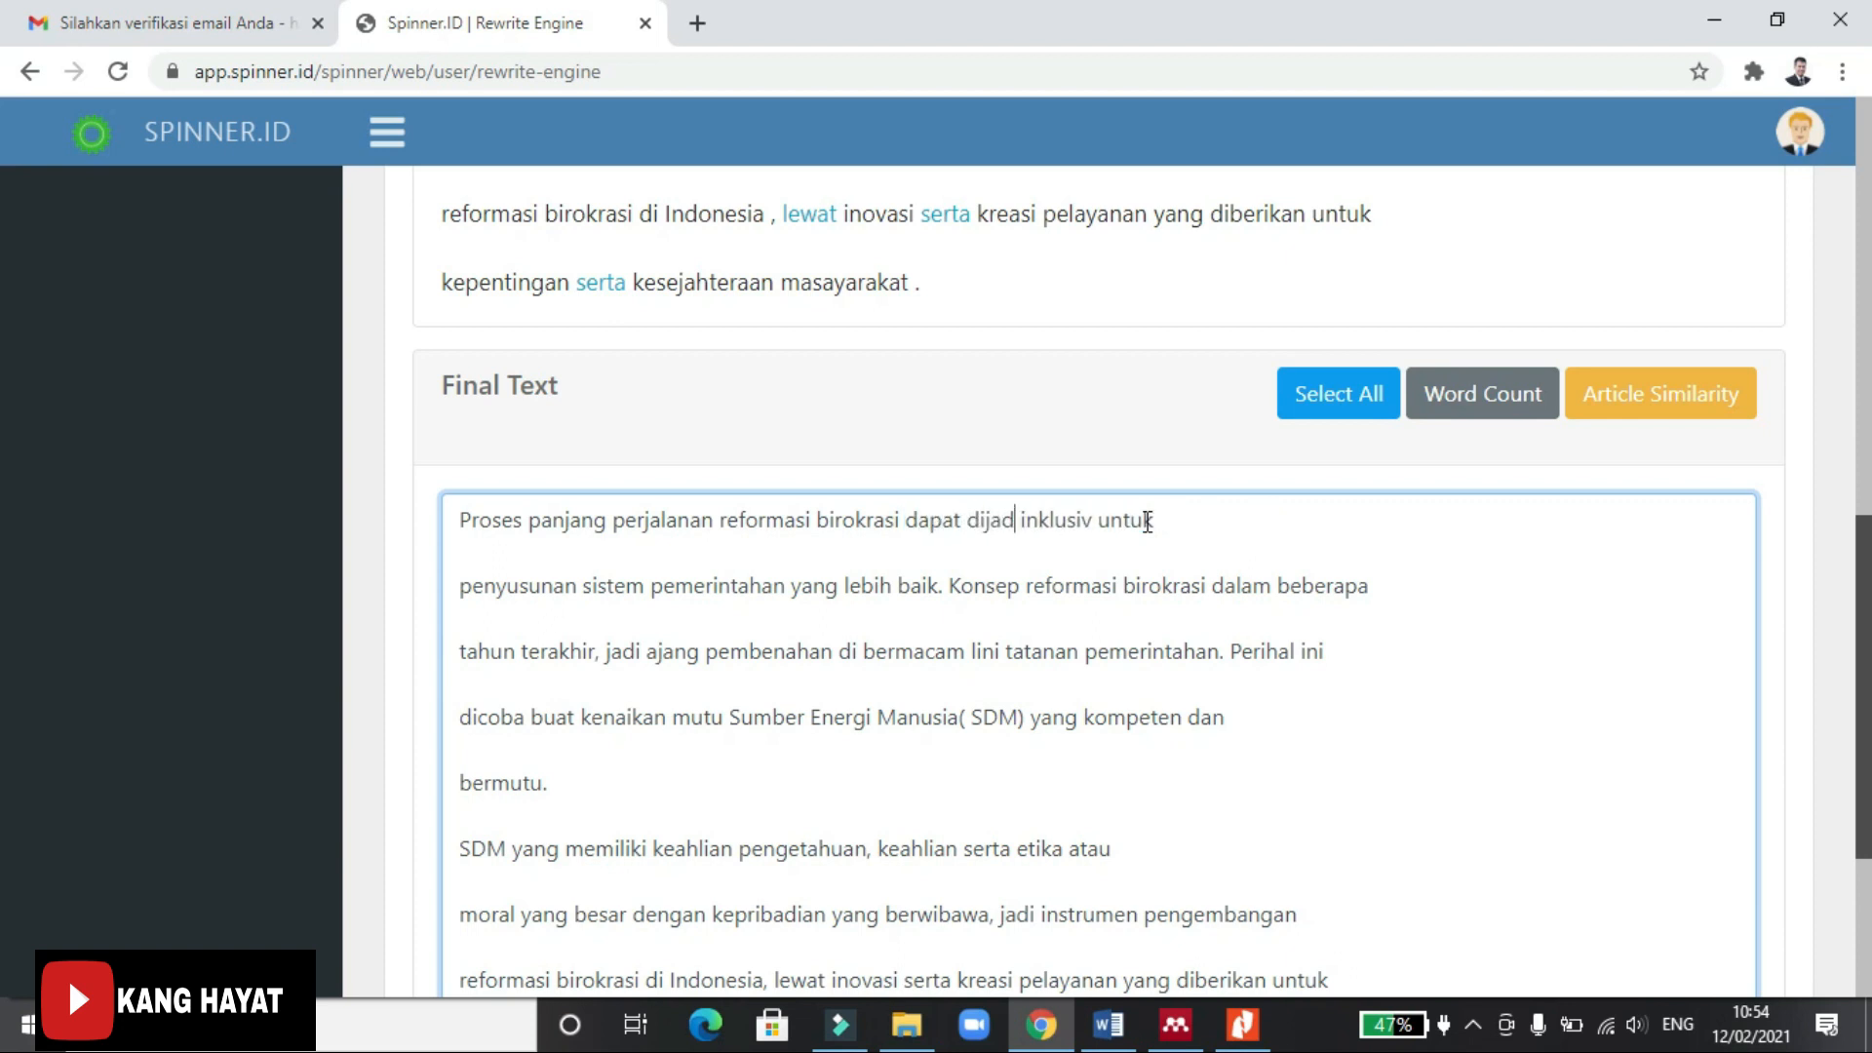
pyautogui.write('n sebagai ')
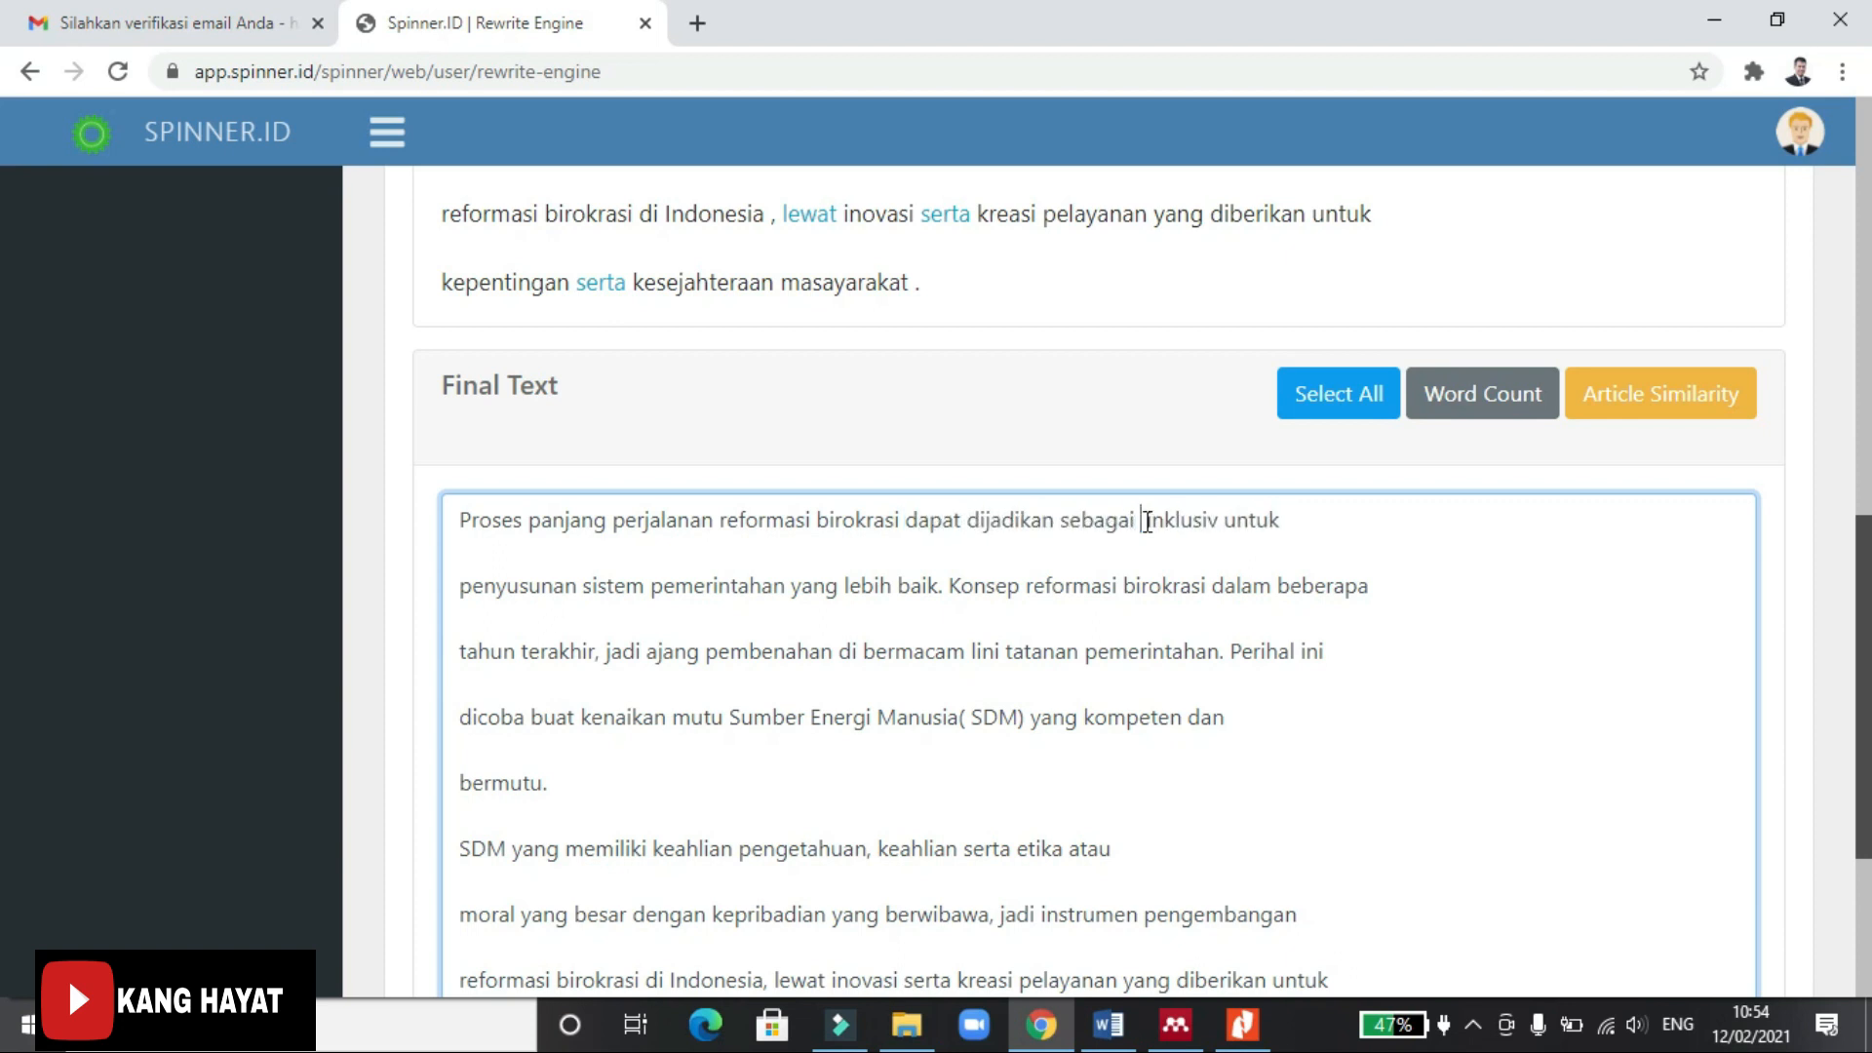
pyautogui.write('pembelajaran')
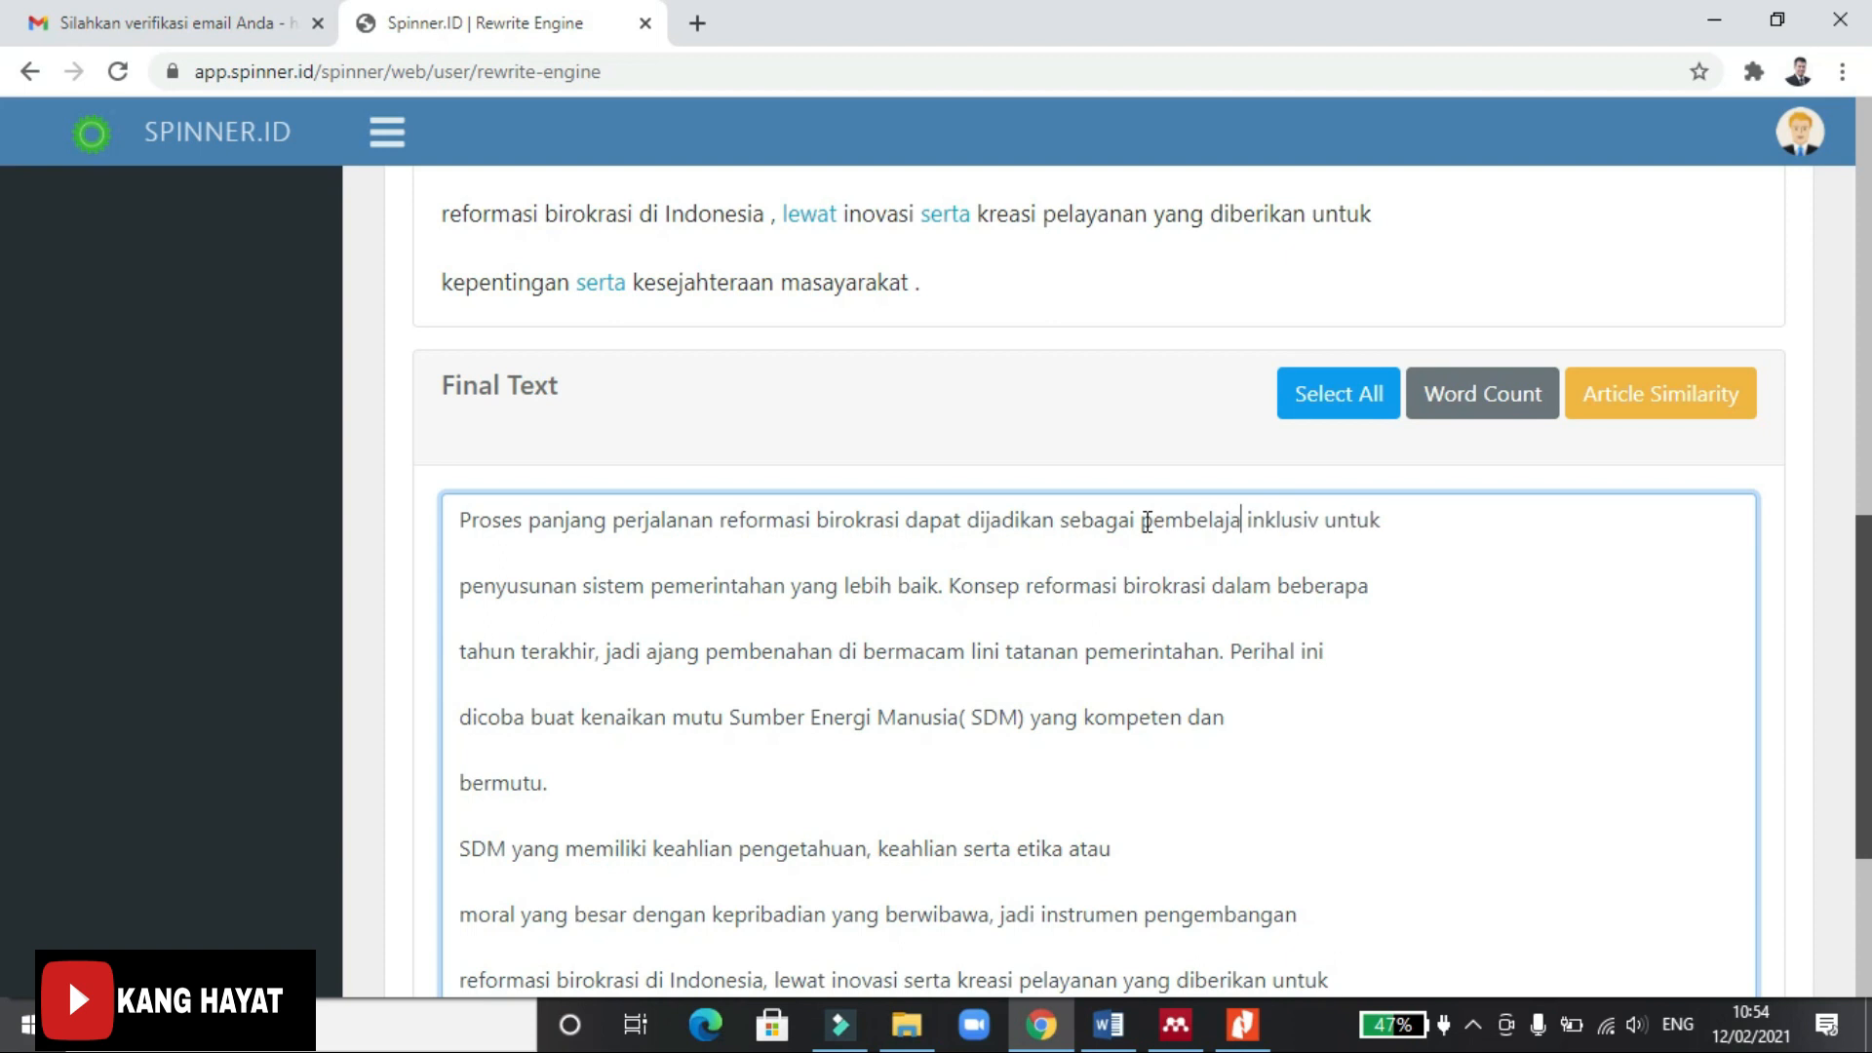
# Check the opening line against Adjust Text and insert "yang" between "pembelajaran" and "inklusiv" in the Final Text.
pyautogui.scroll(7, 854, 310)
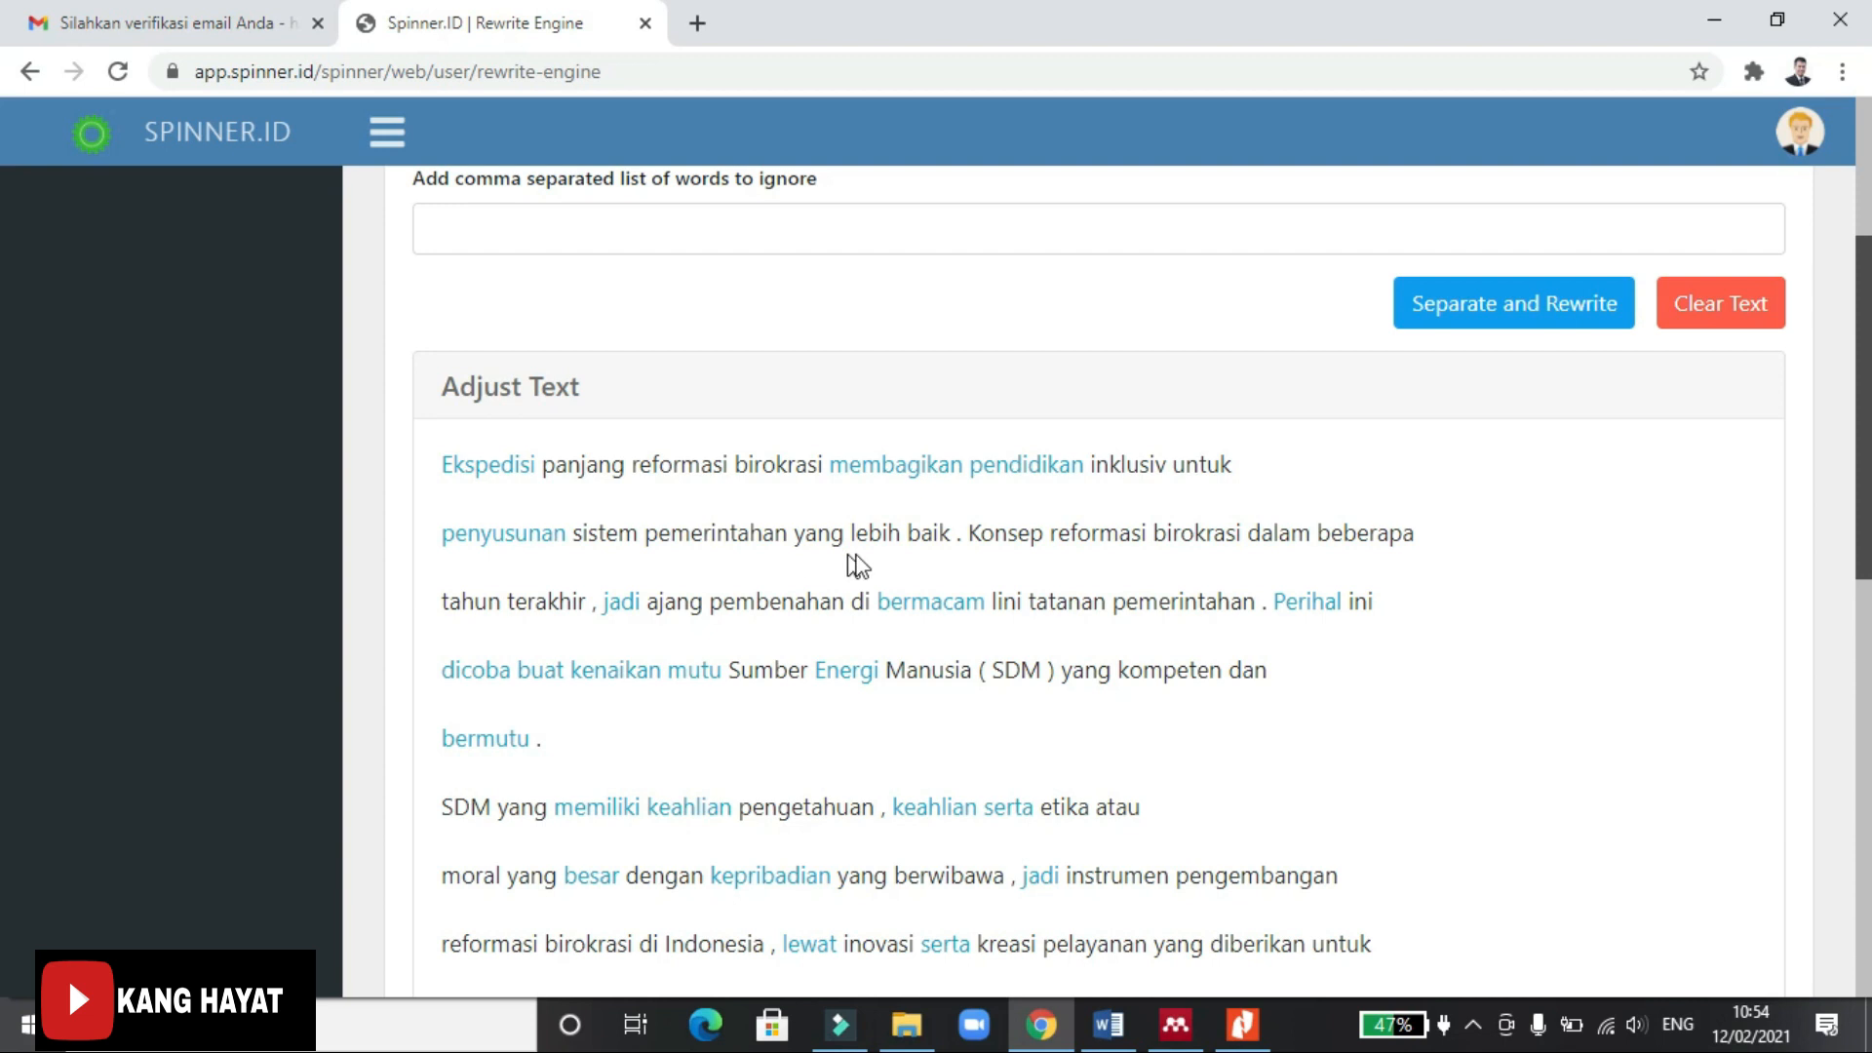
pyautogui.scroll(-5, 1326, 780)
pyautogui.scroll(-2, 1233, 735)
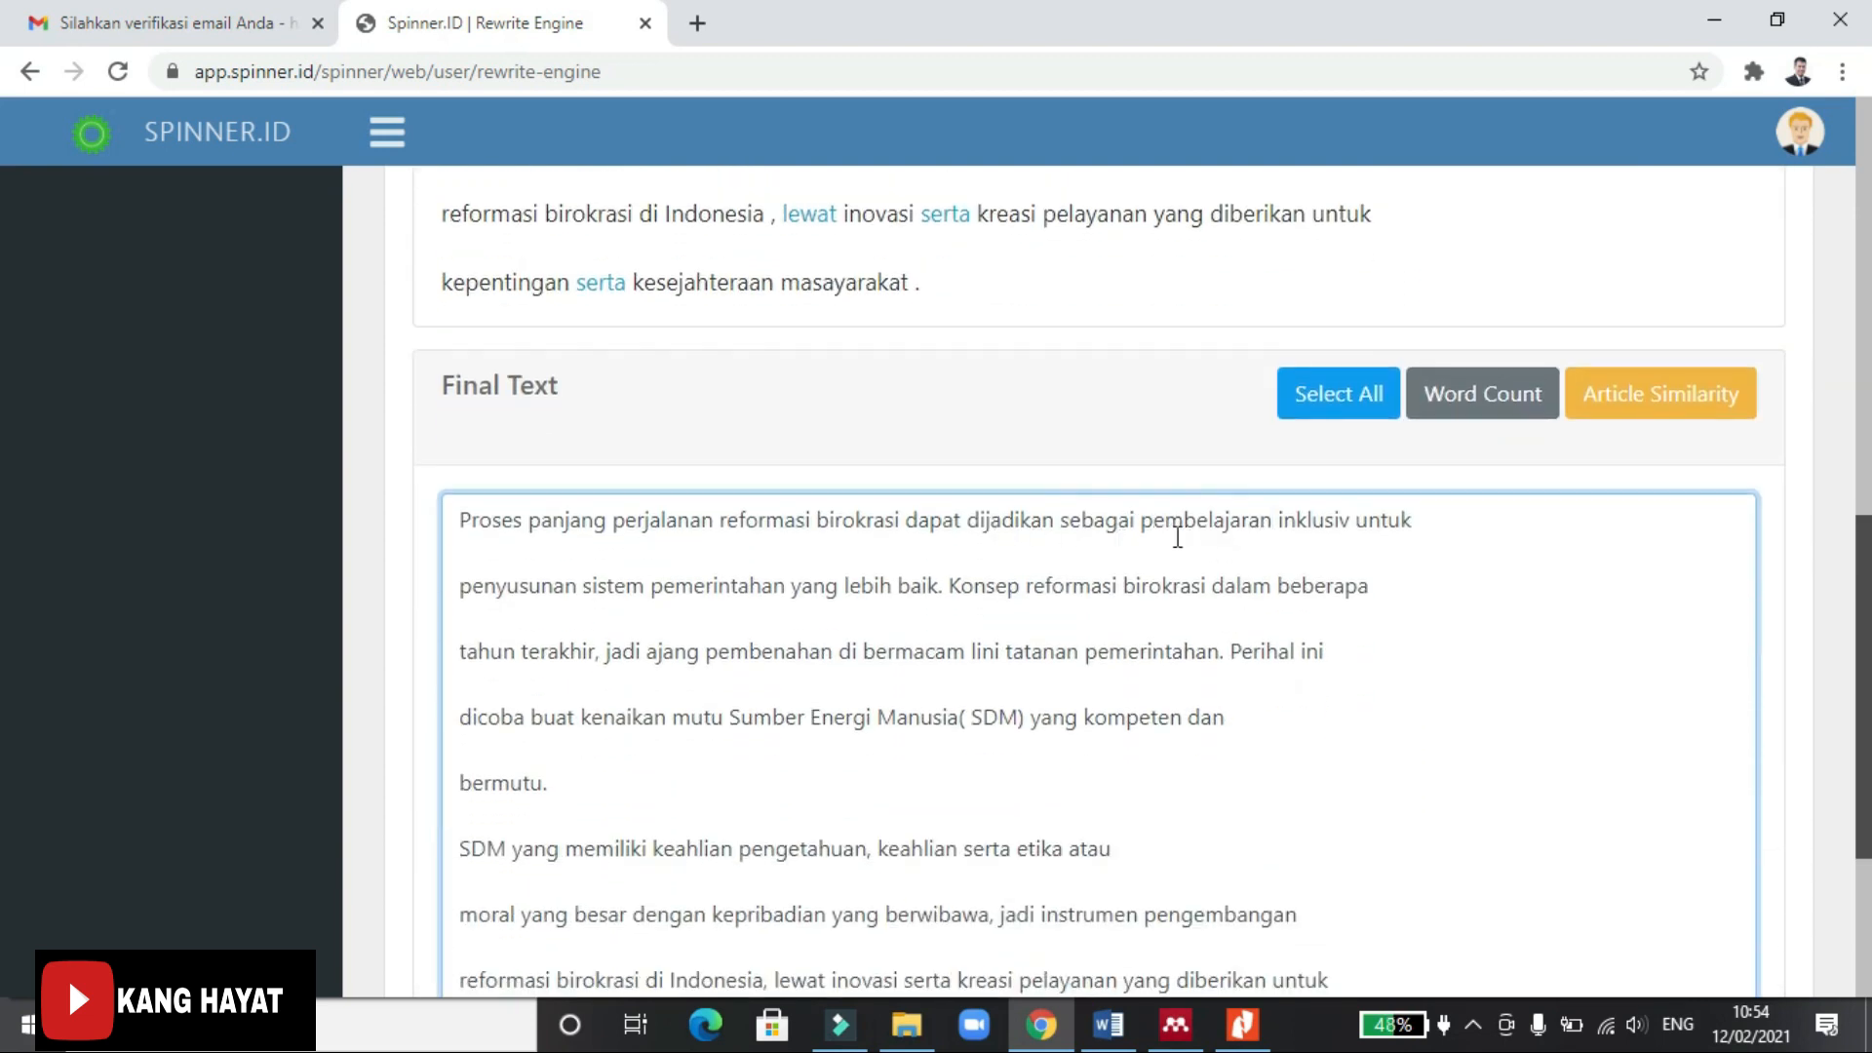
pyautogui.write('yang')
pyautogui.press('BackSpace')
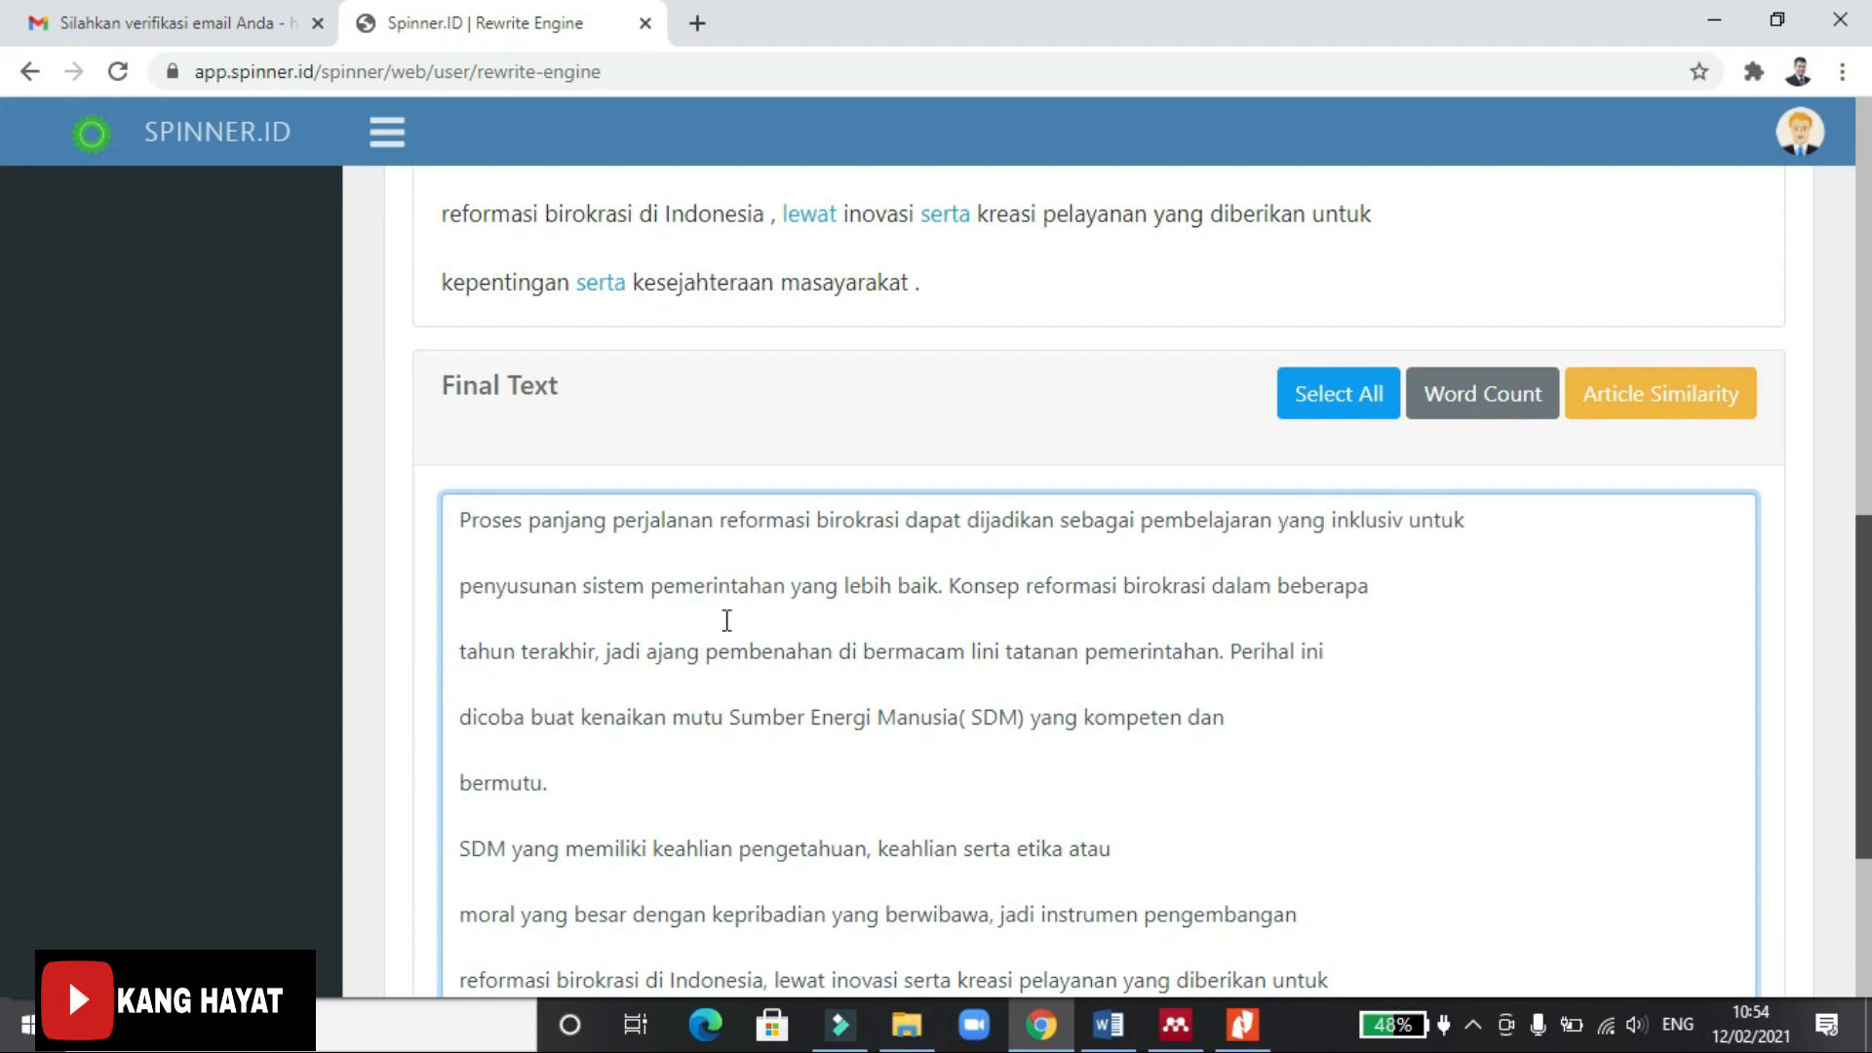
# Check the source paragraph's wording and insert "dan penyesuaia" after "penyusunan" in the Final Text.
pyautogui.scroll(10, 1131, 654)
pyautogui.scroll(5, 1050, 313)
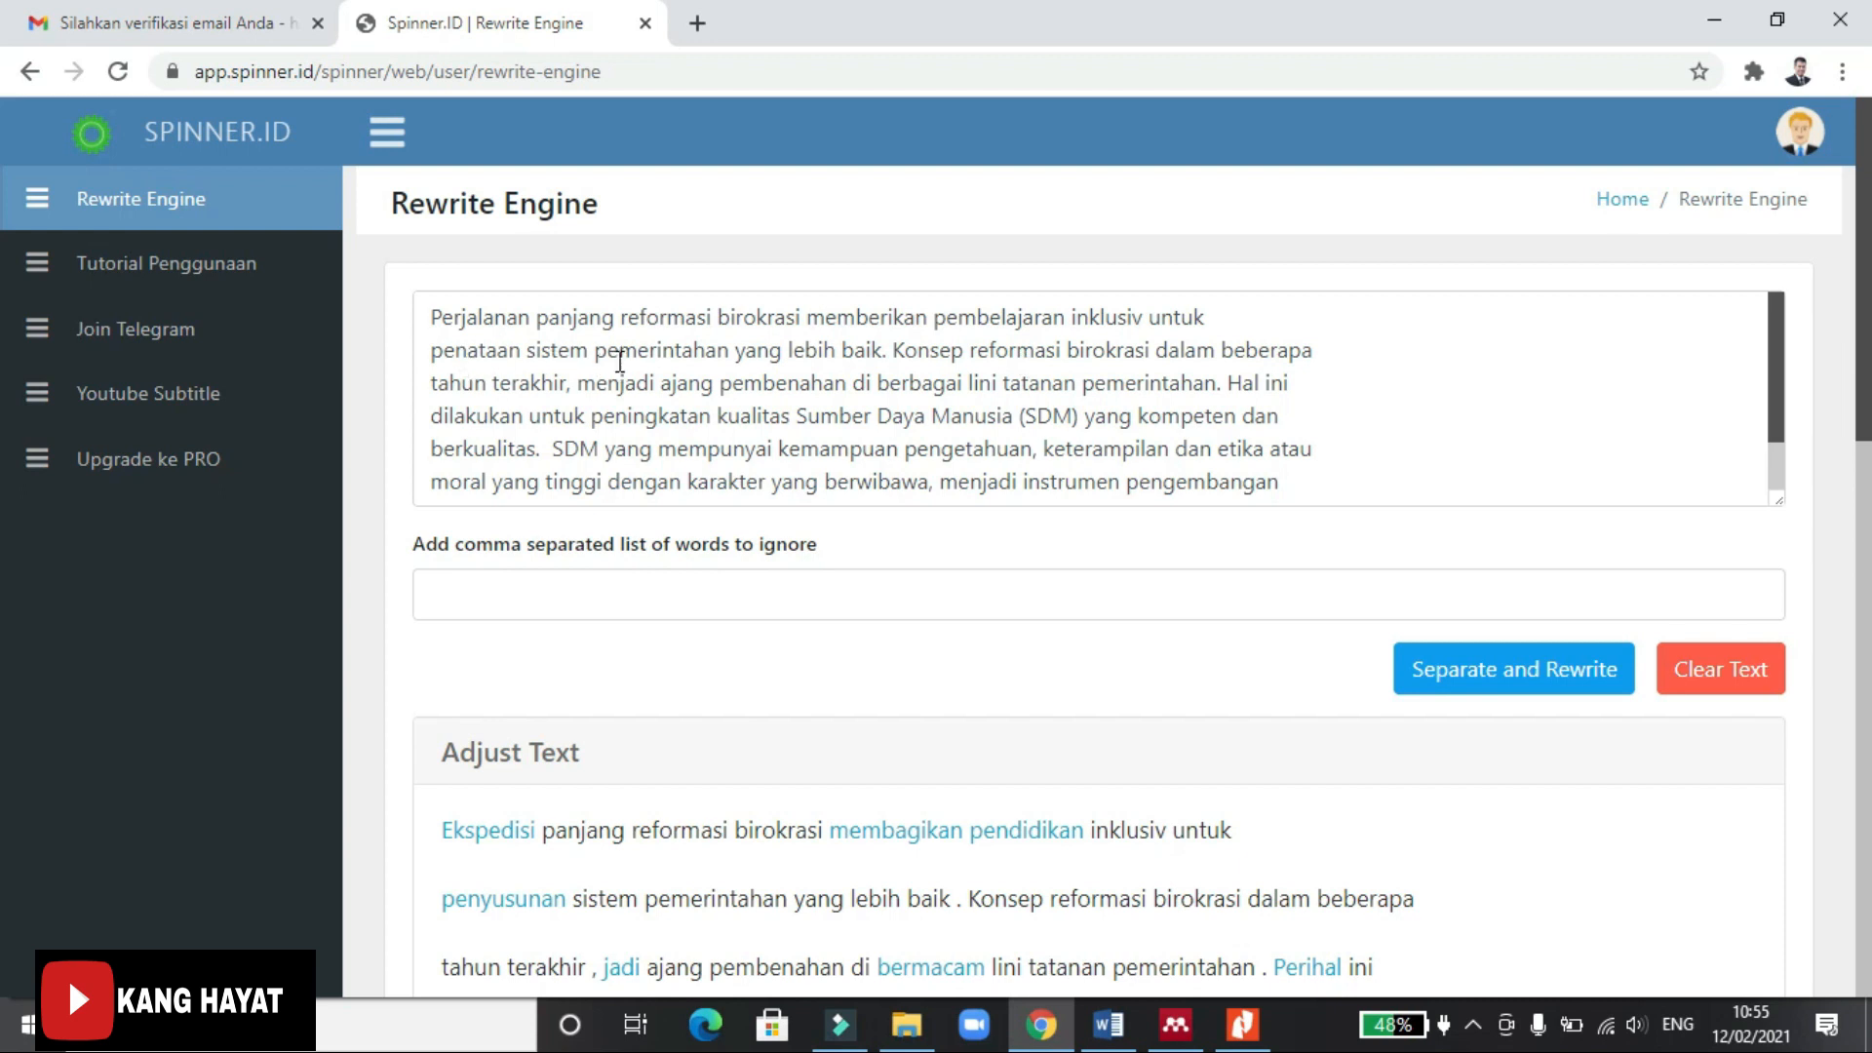
pyautogui.scroll(-2, 1365, 840)
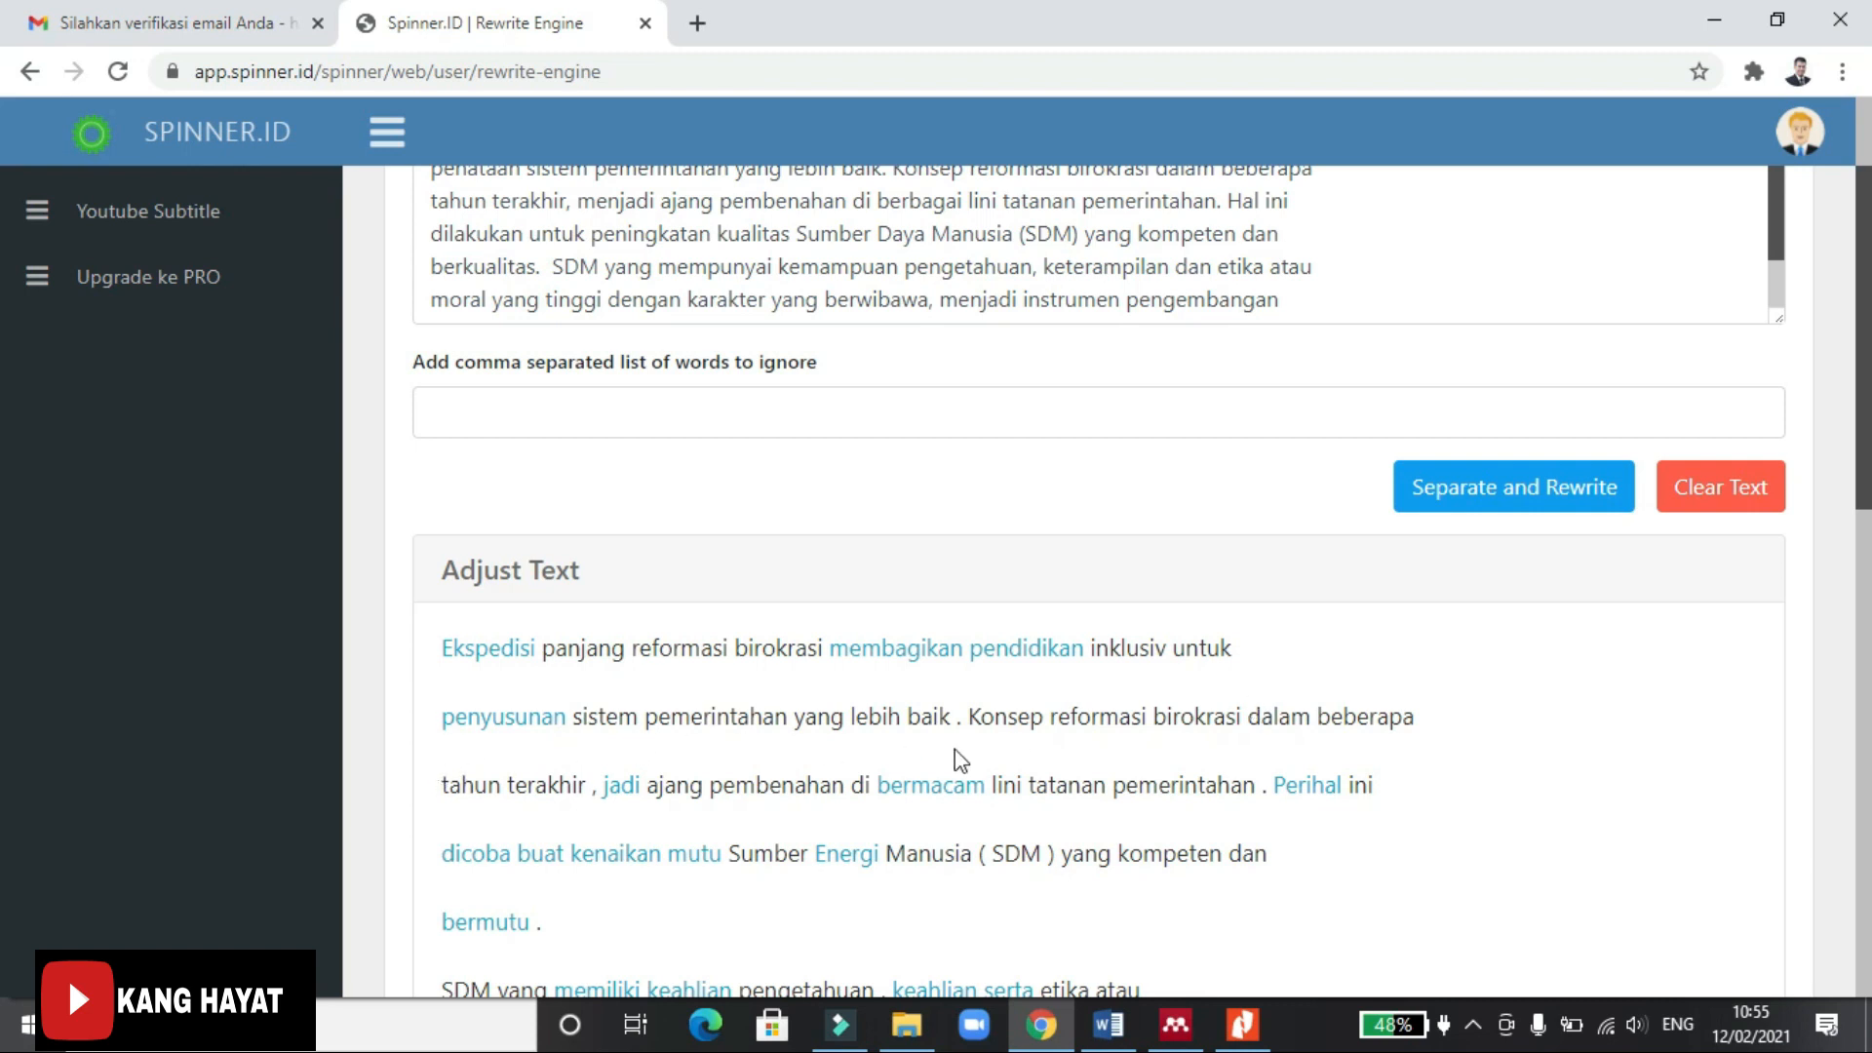
pyautogui.scroll(2, 1068, 761)
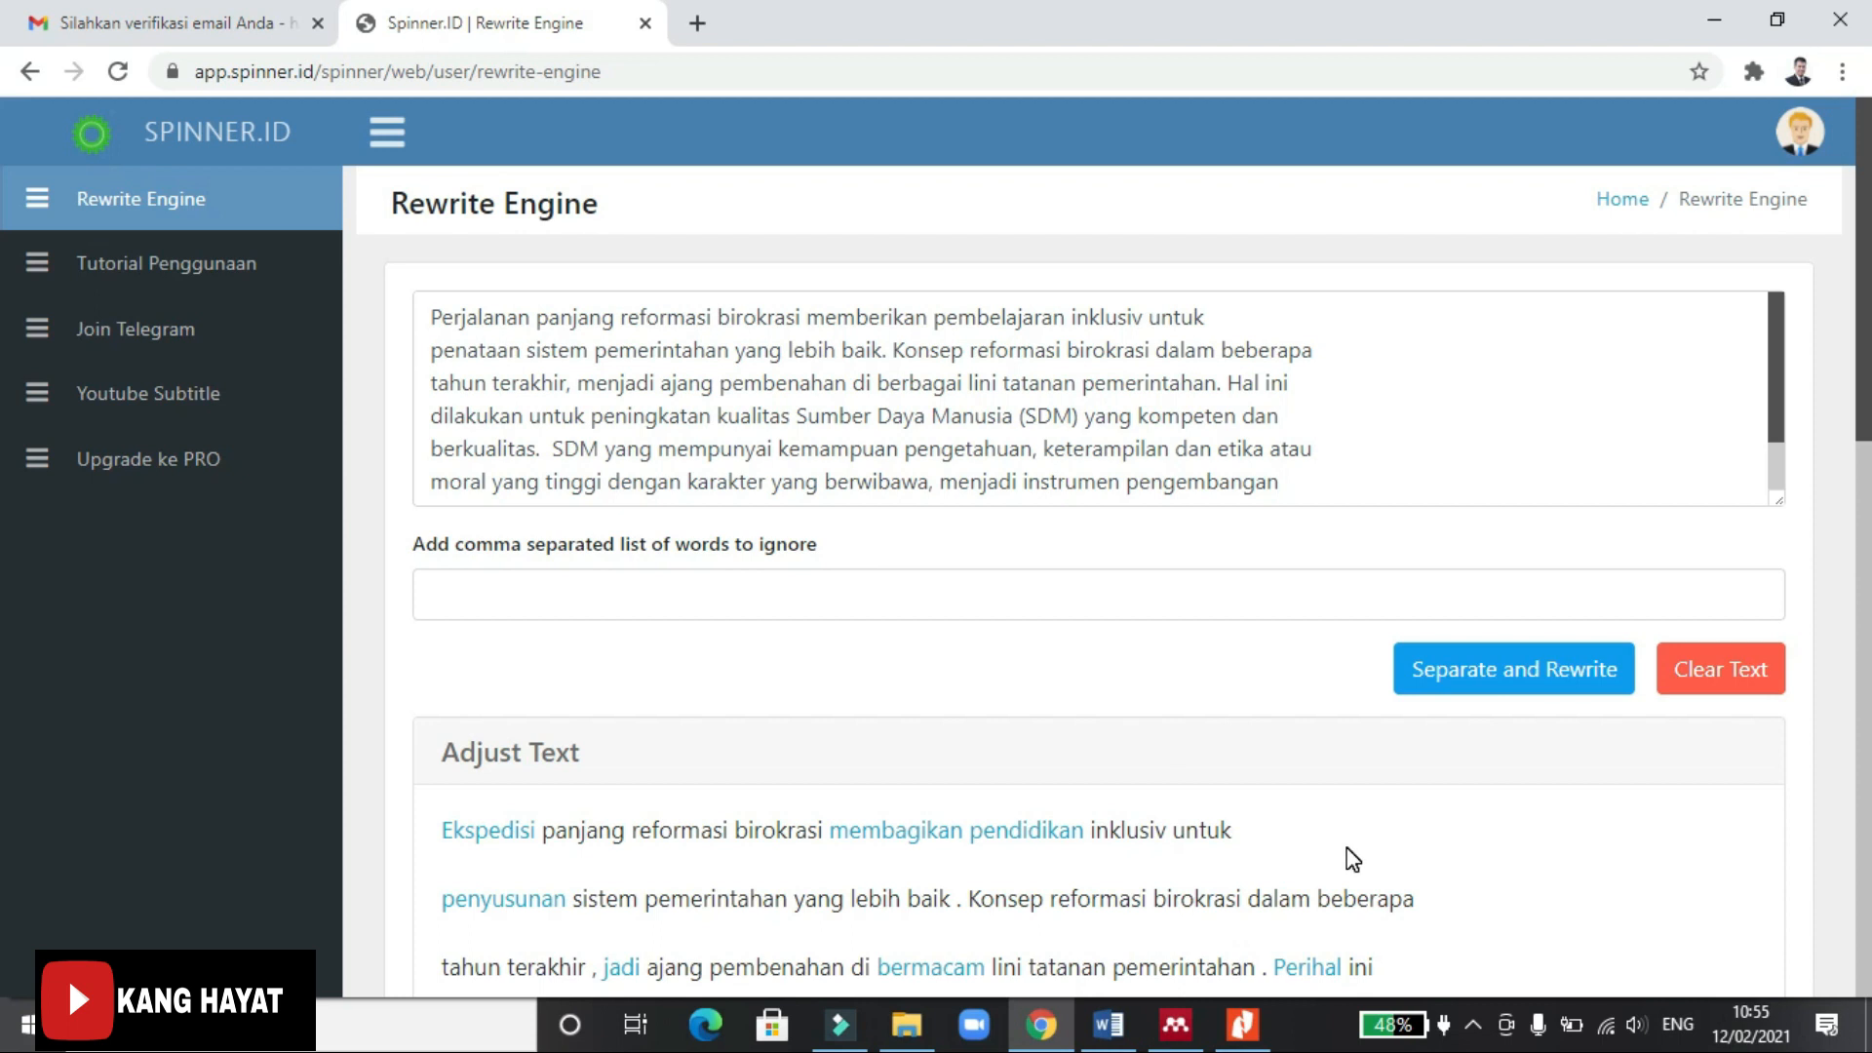
pyautogui.scroll(-3, 1351, 858)
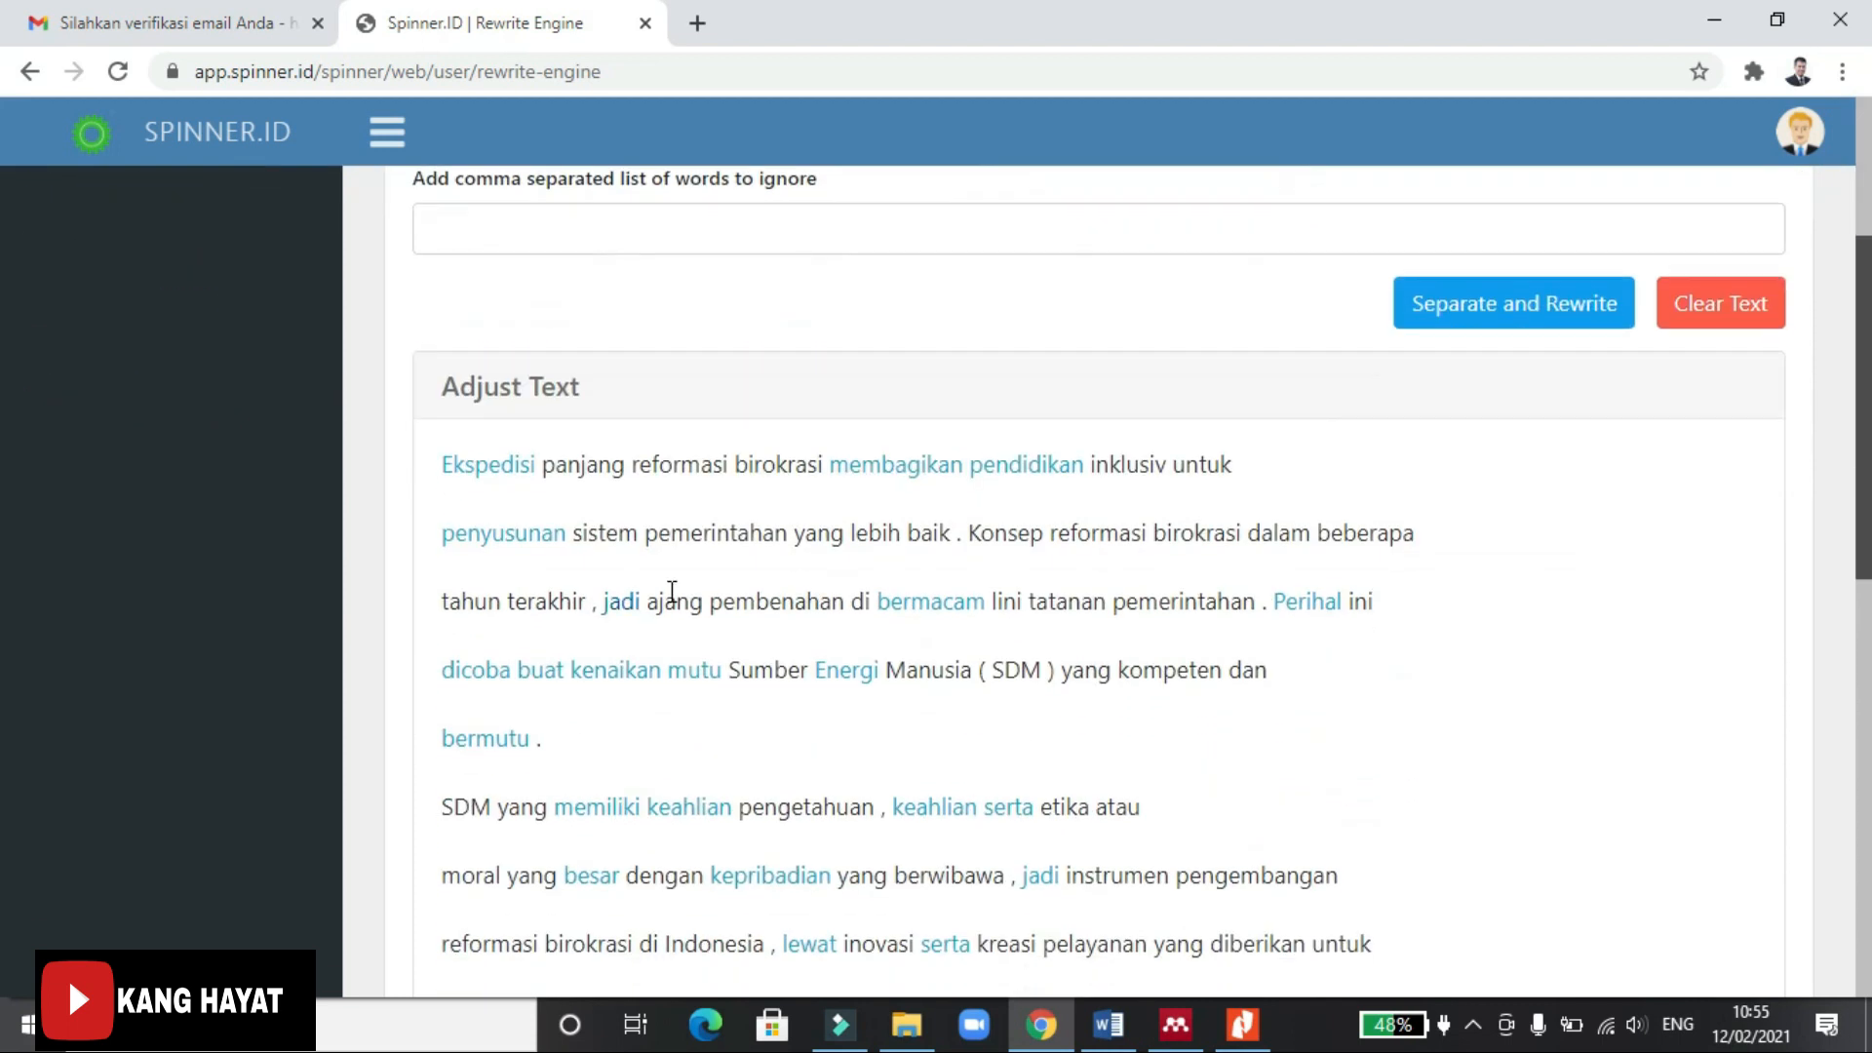
pyautogui.scroll(-5, 1209, 671)
pyautogui.click(1321, 704)
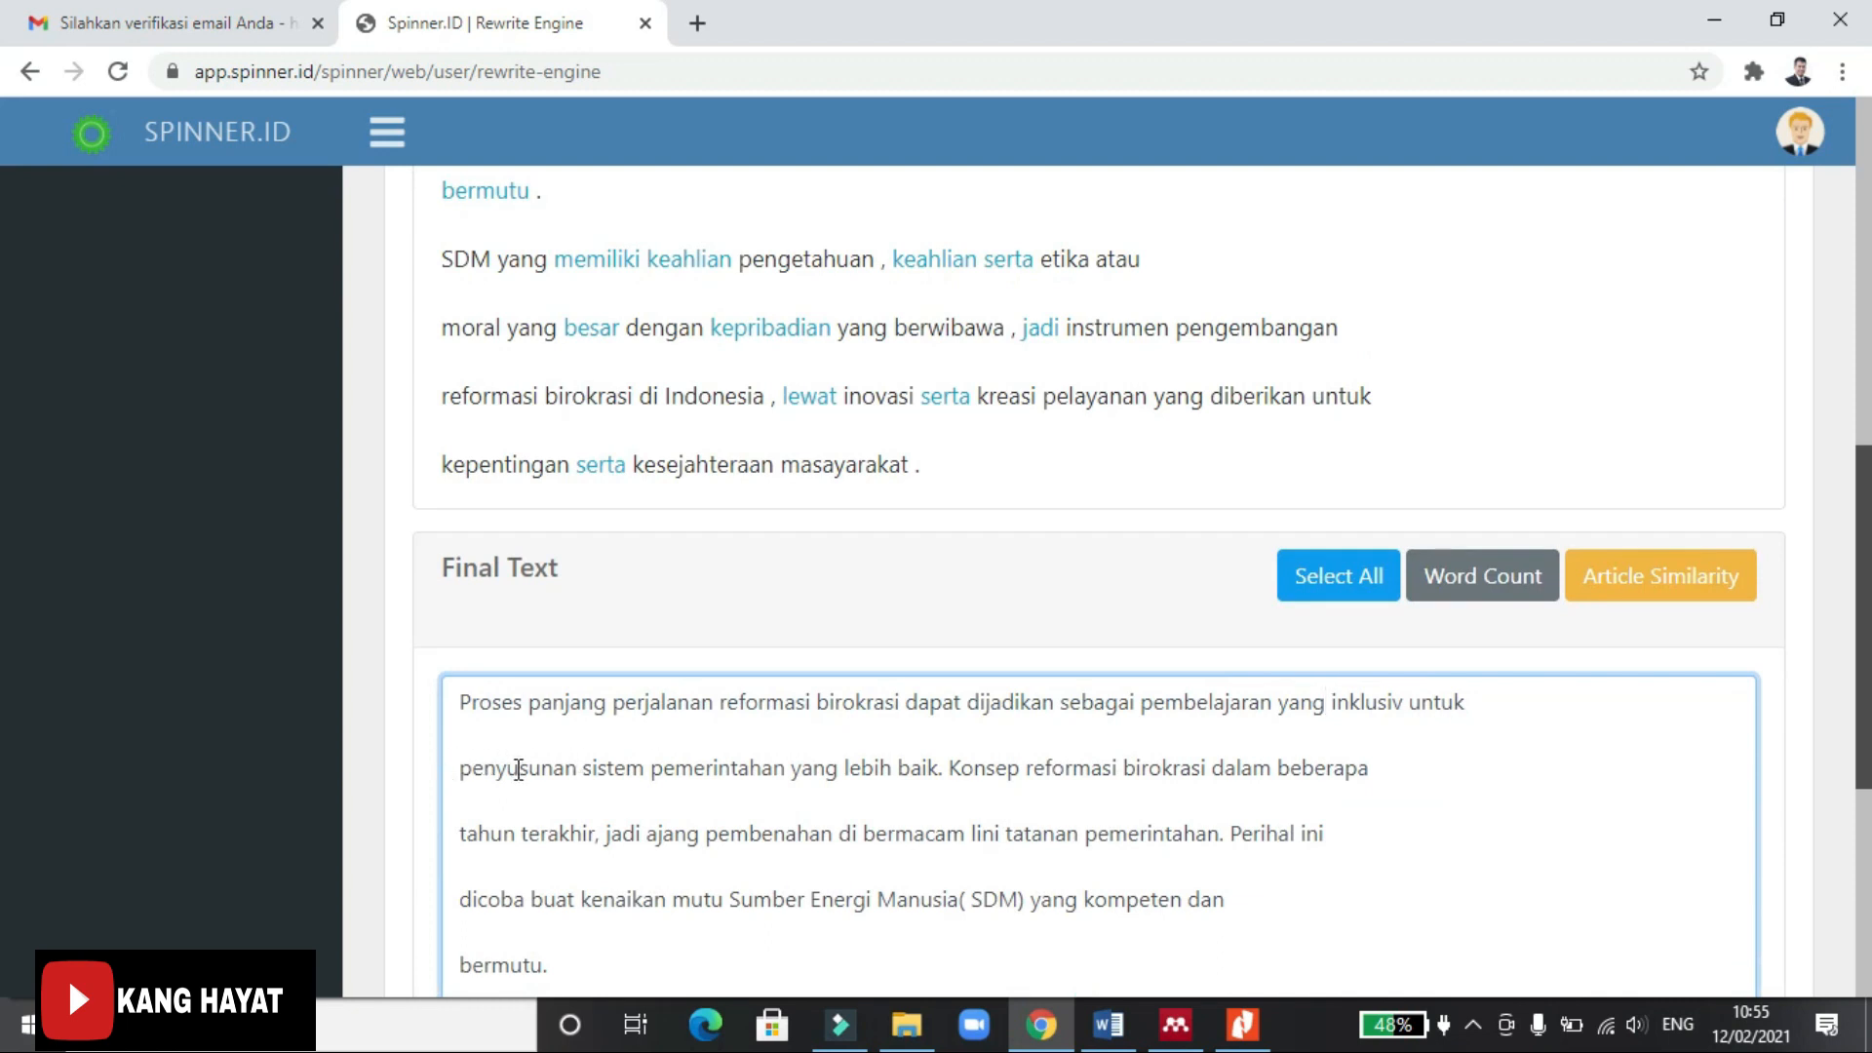
pyautogui.click(577, 764)
pyautogui.write('dan p')
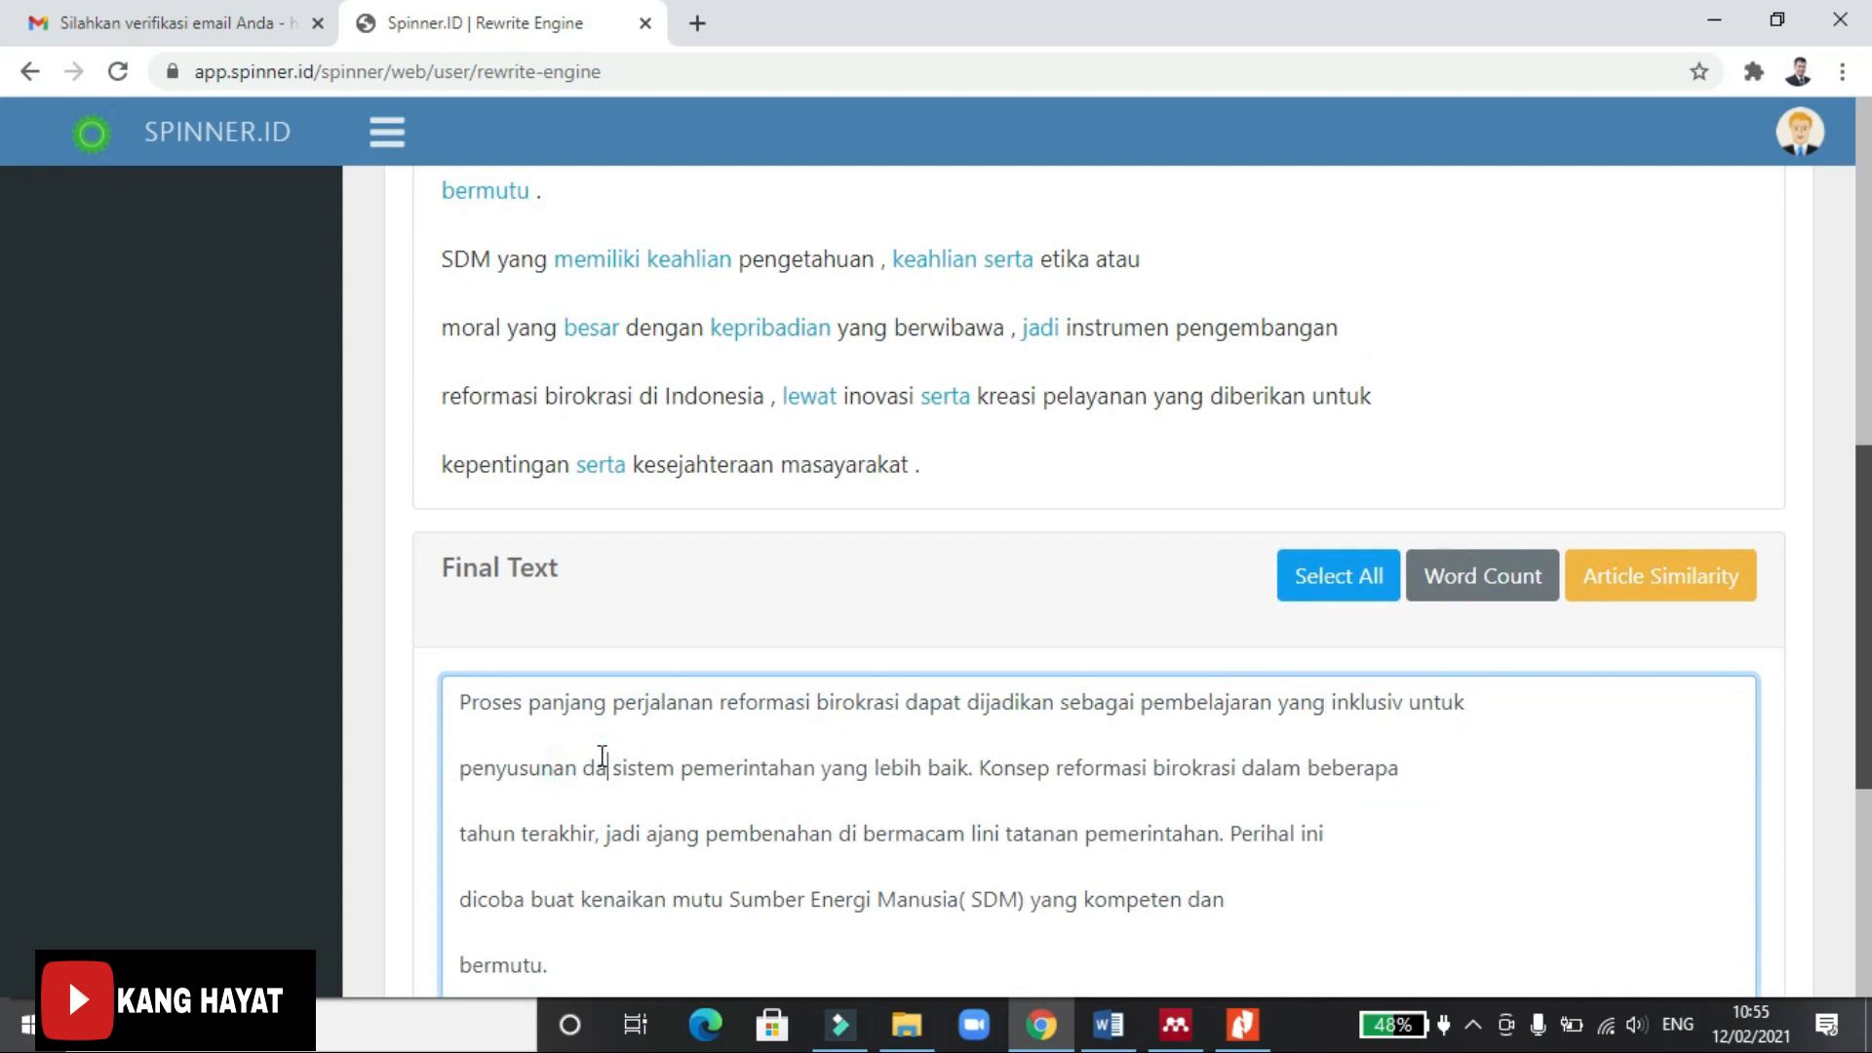
pyautogui.write('enyesuaia')
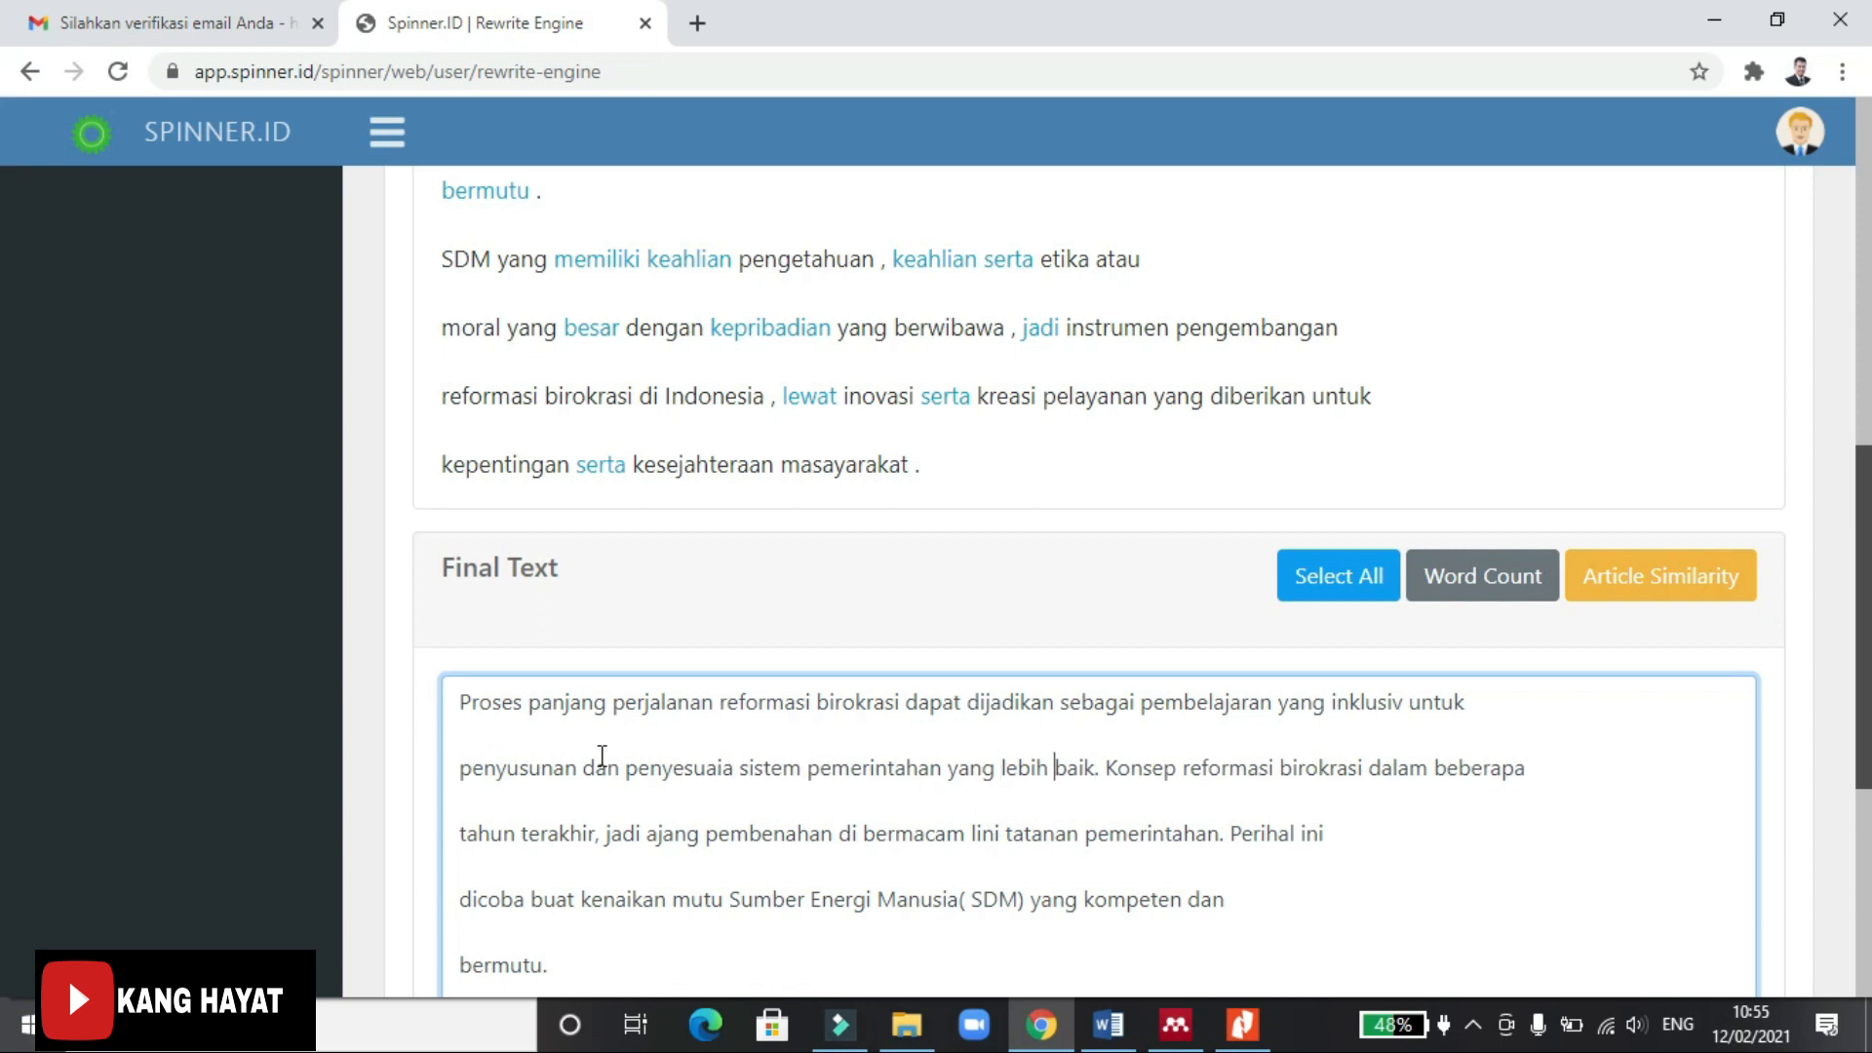
# Replace "lebih baik" at the end of the first sentence in the Final Text with "berkualita".
pyautogui.hotkey('ctrl', 'shift', 'Right')
pyautogui.hotkey('ctrl', 'shift', 'Right')
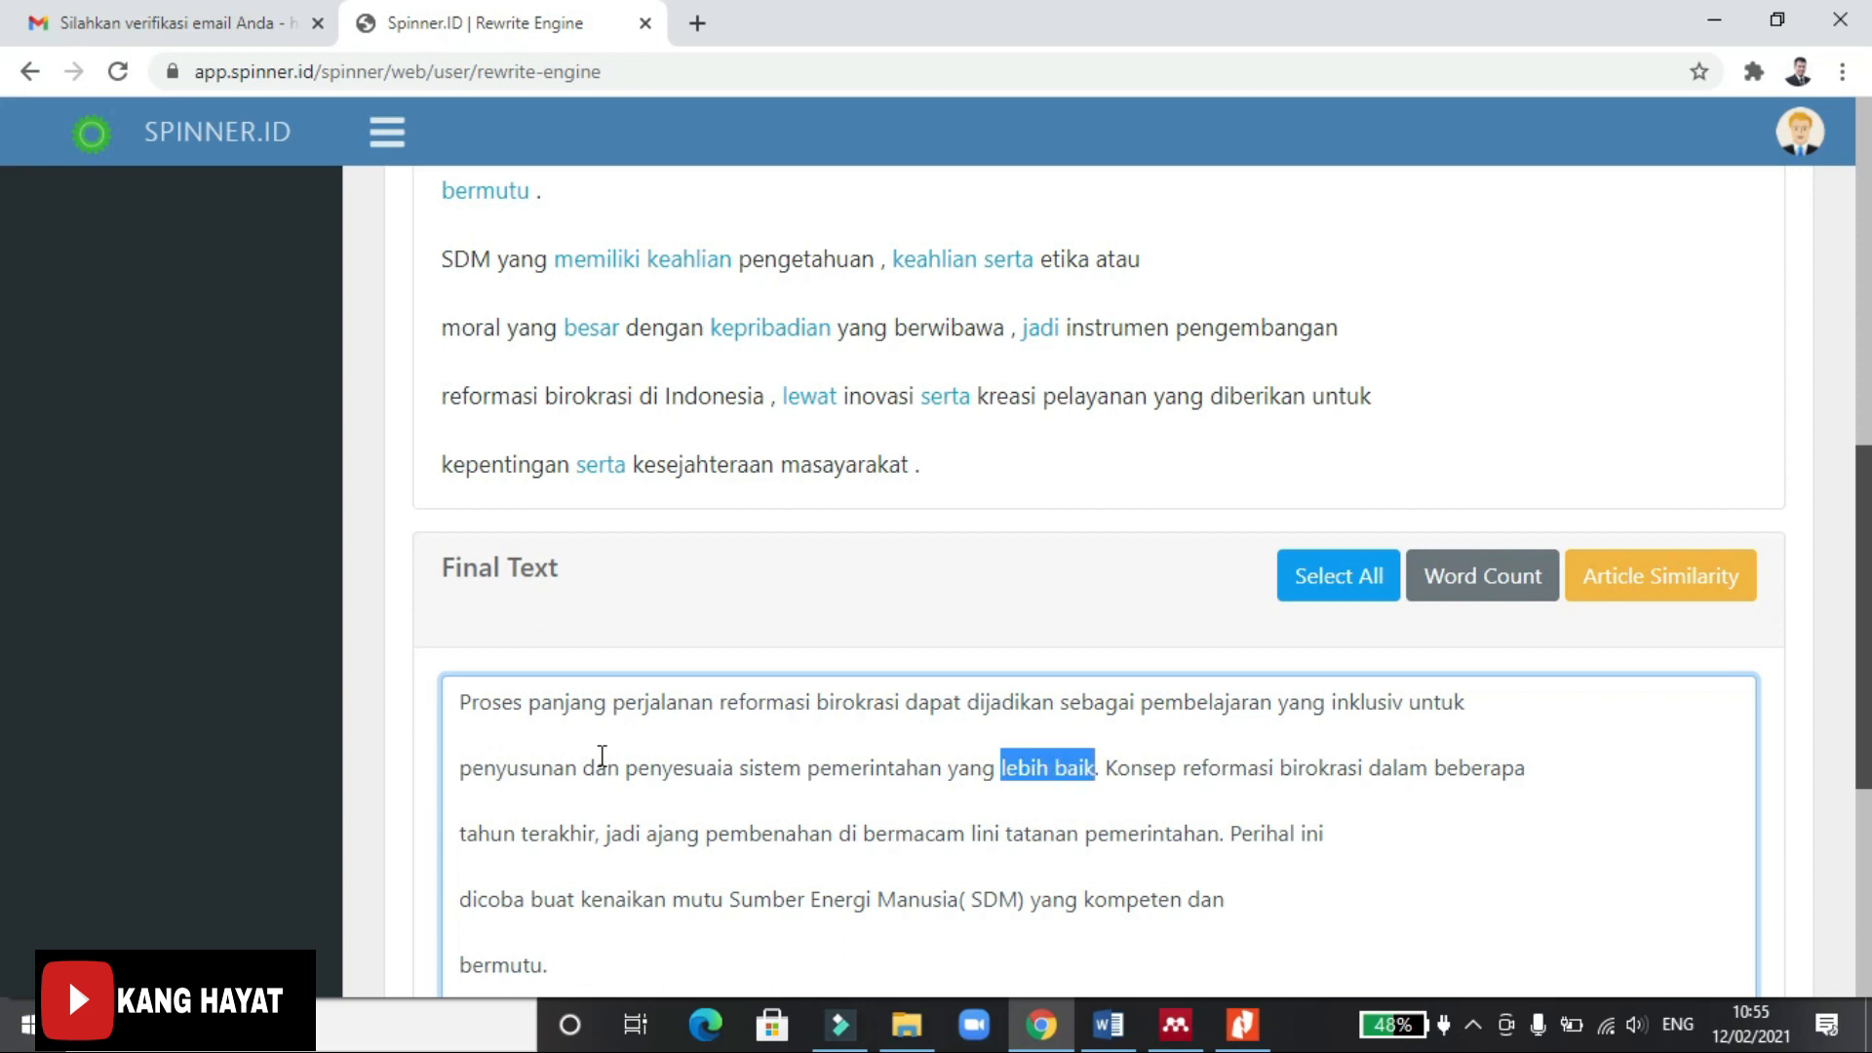
pyautogui.write('berkualita.')
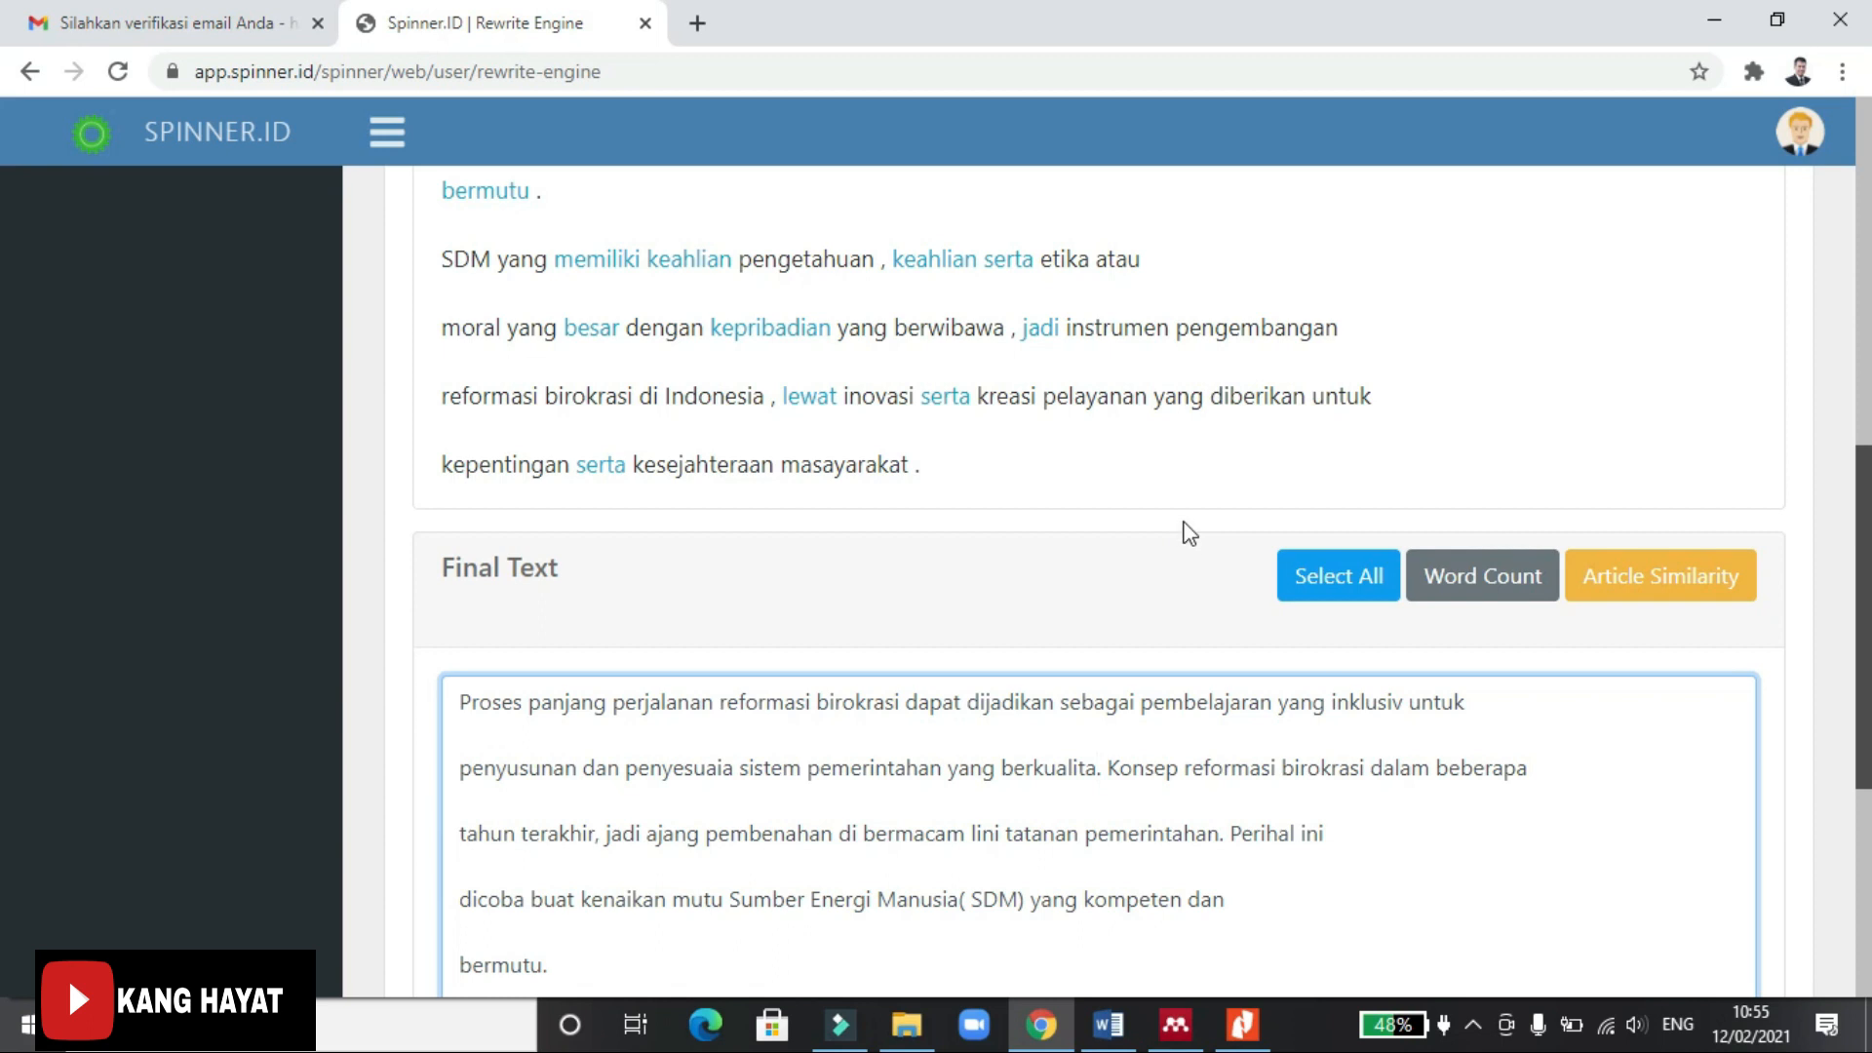
# Compare the sentence starting "Konsep reformasi birokrasi" across the source paragraph, Adjust Text and Final Text for words needing refinement.
pyautogui.scroll(4, 943, 406)
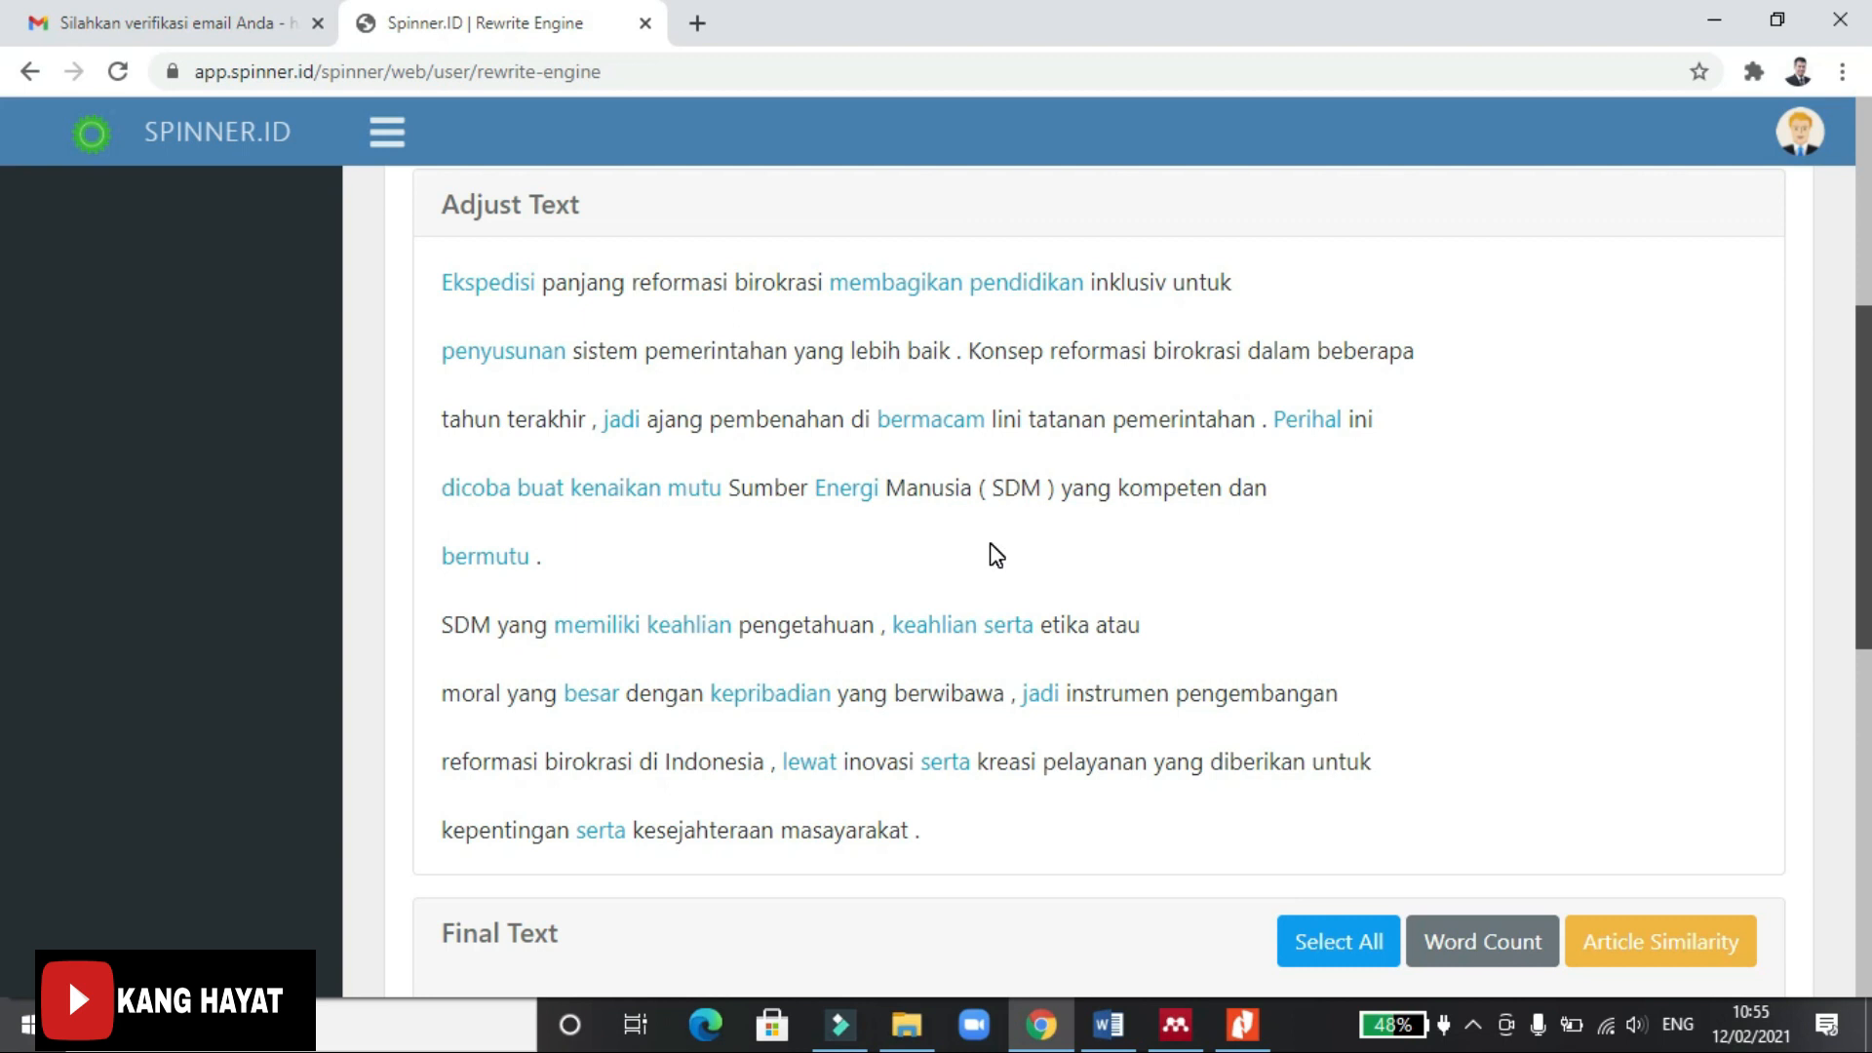
pyautogui.scroll(-7, 994, 552)
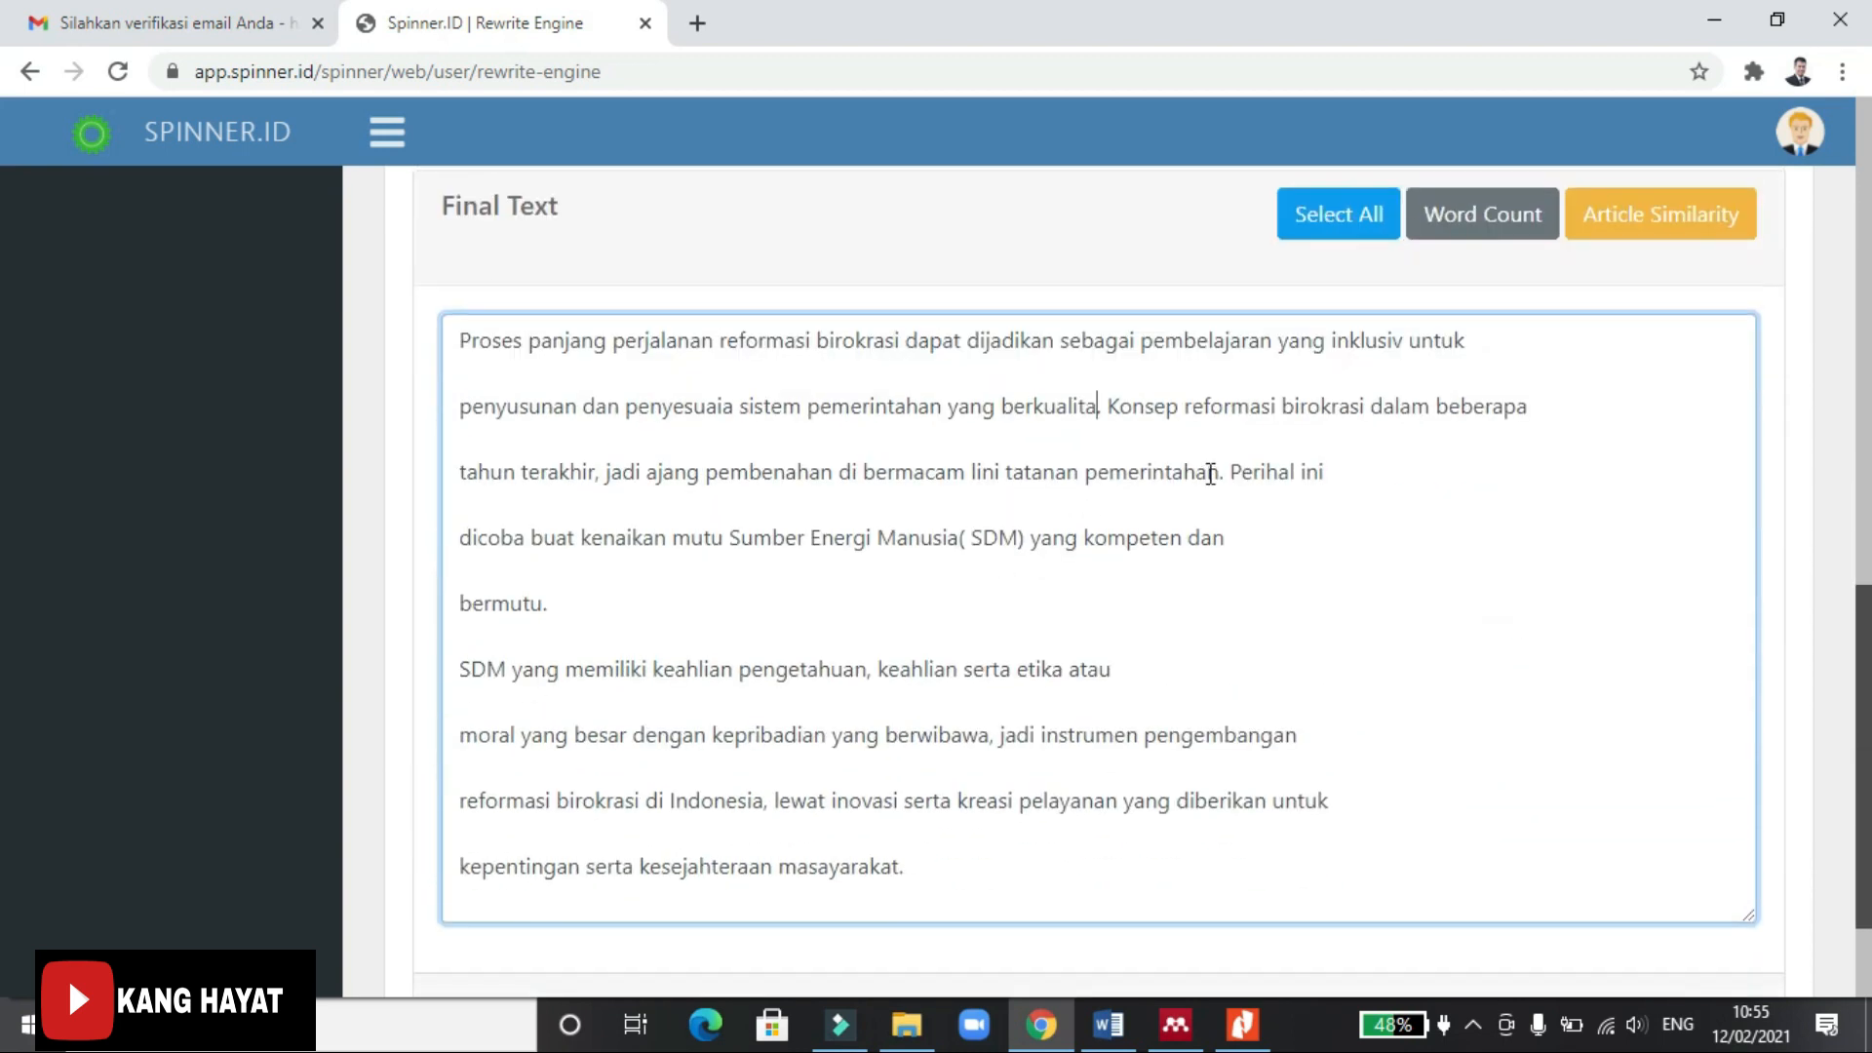
pyautogui.scroll(7, 1170, 444)
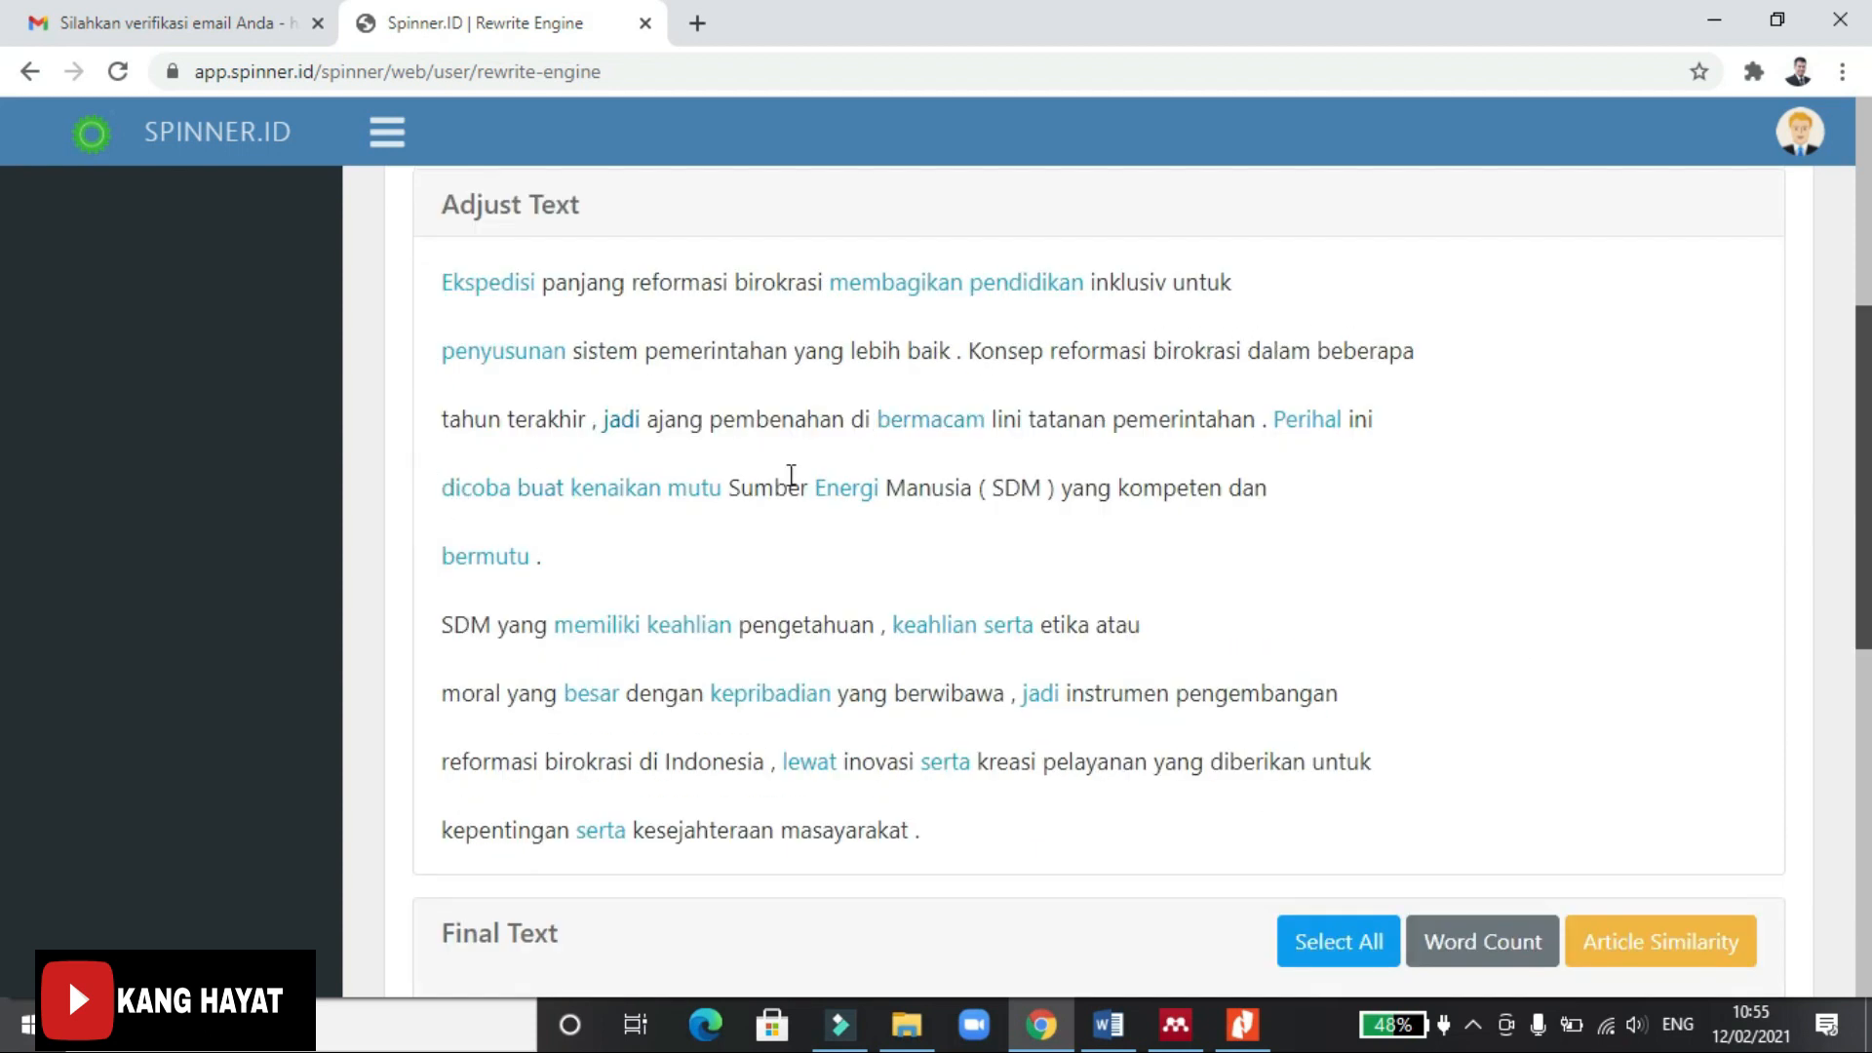
pyautogui.scroll(-7, 1099, 565)
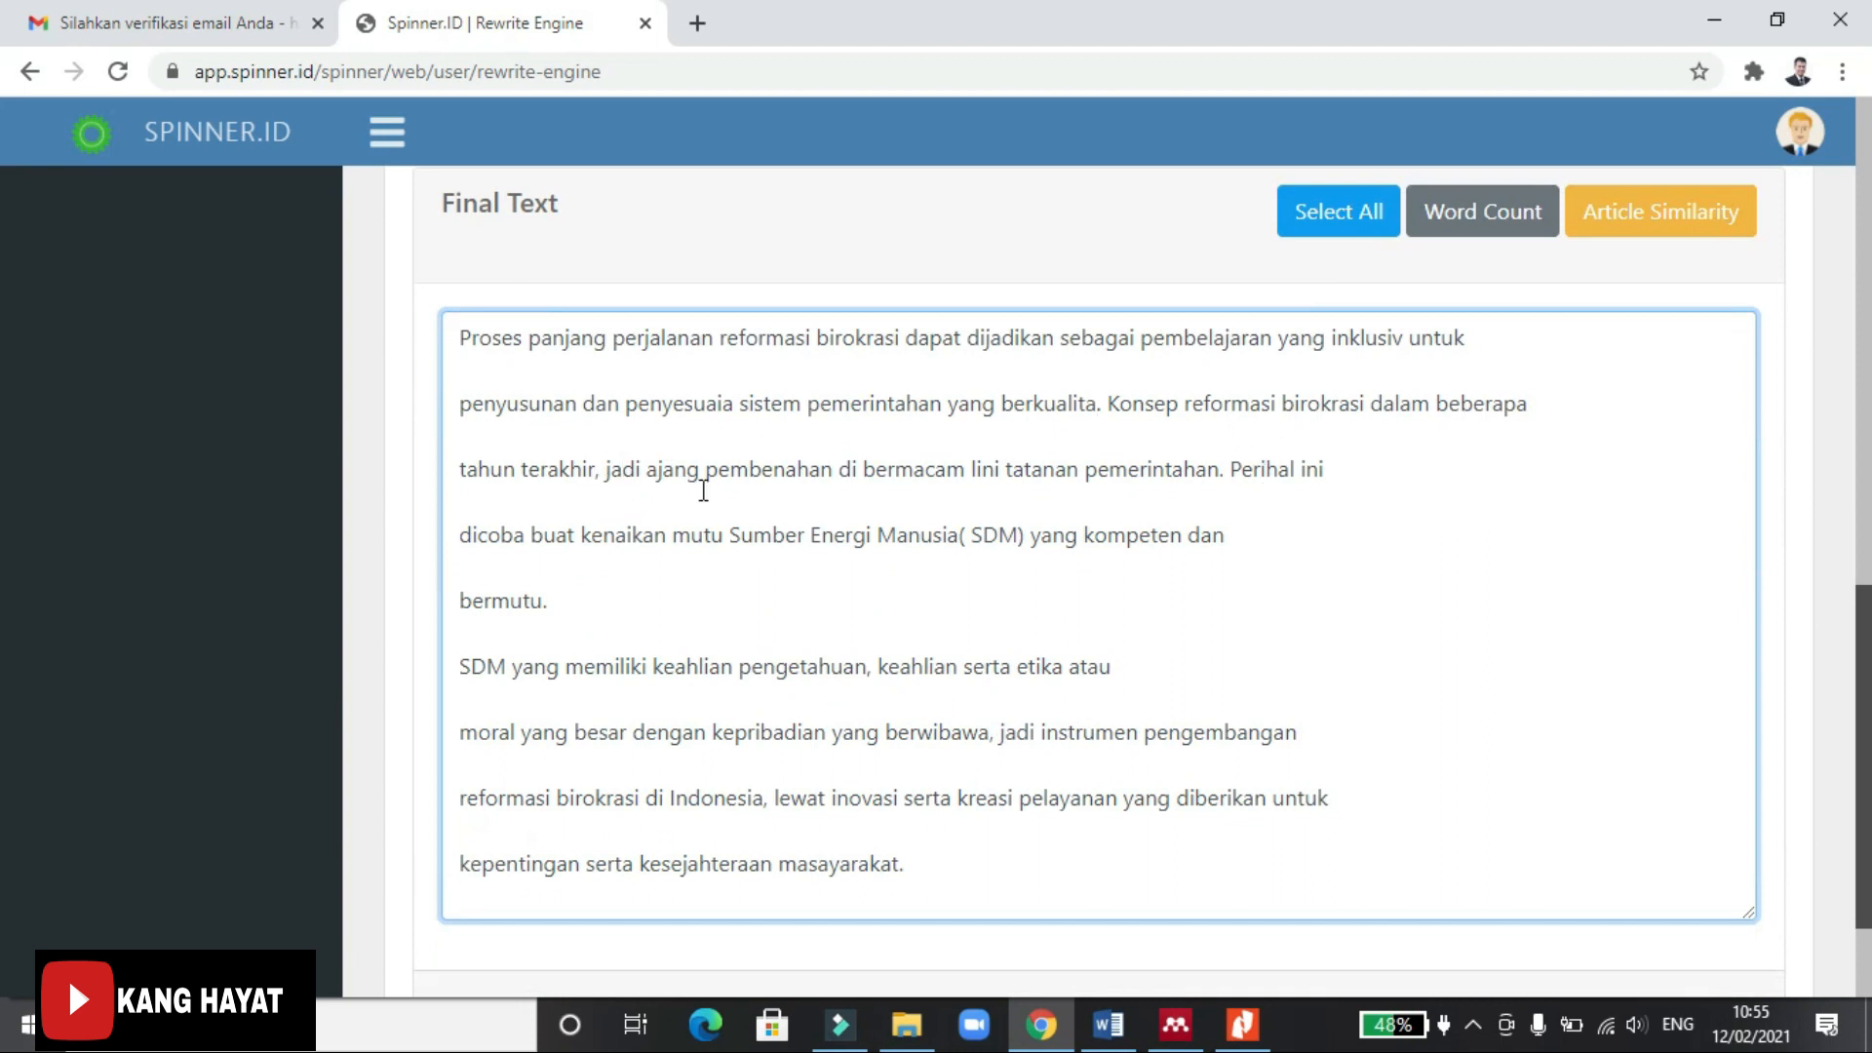
pyautogui.scroll(3, 828, 595)
pyautogui.scroll(5, 829, 599)
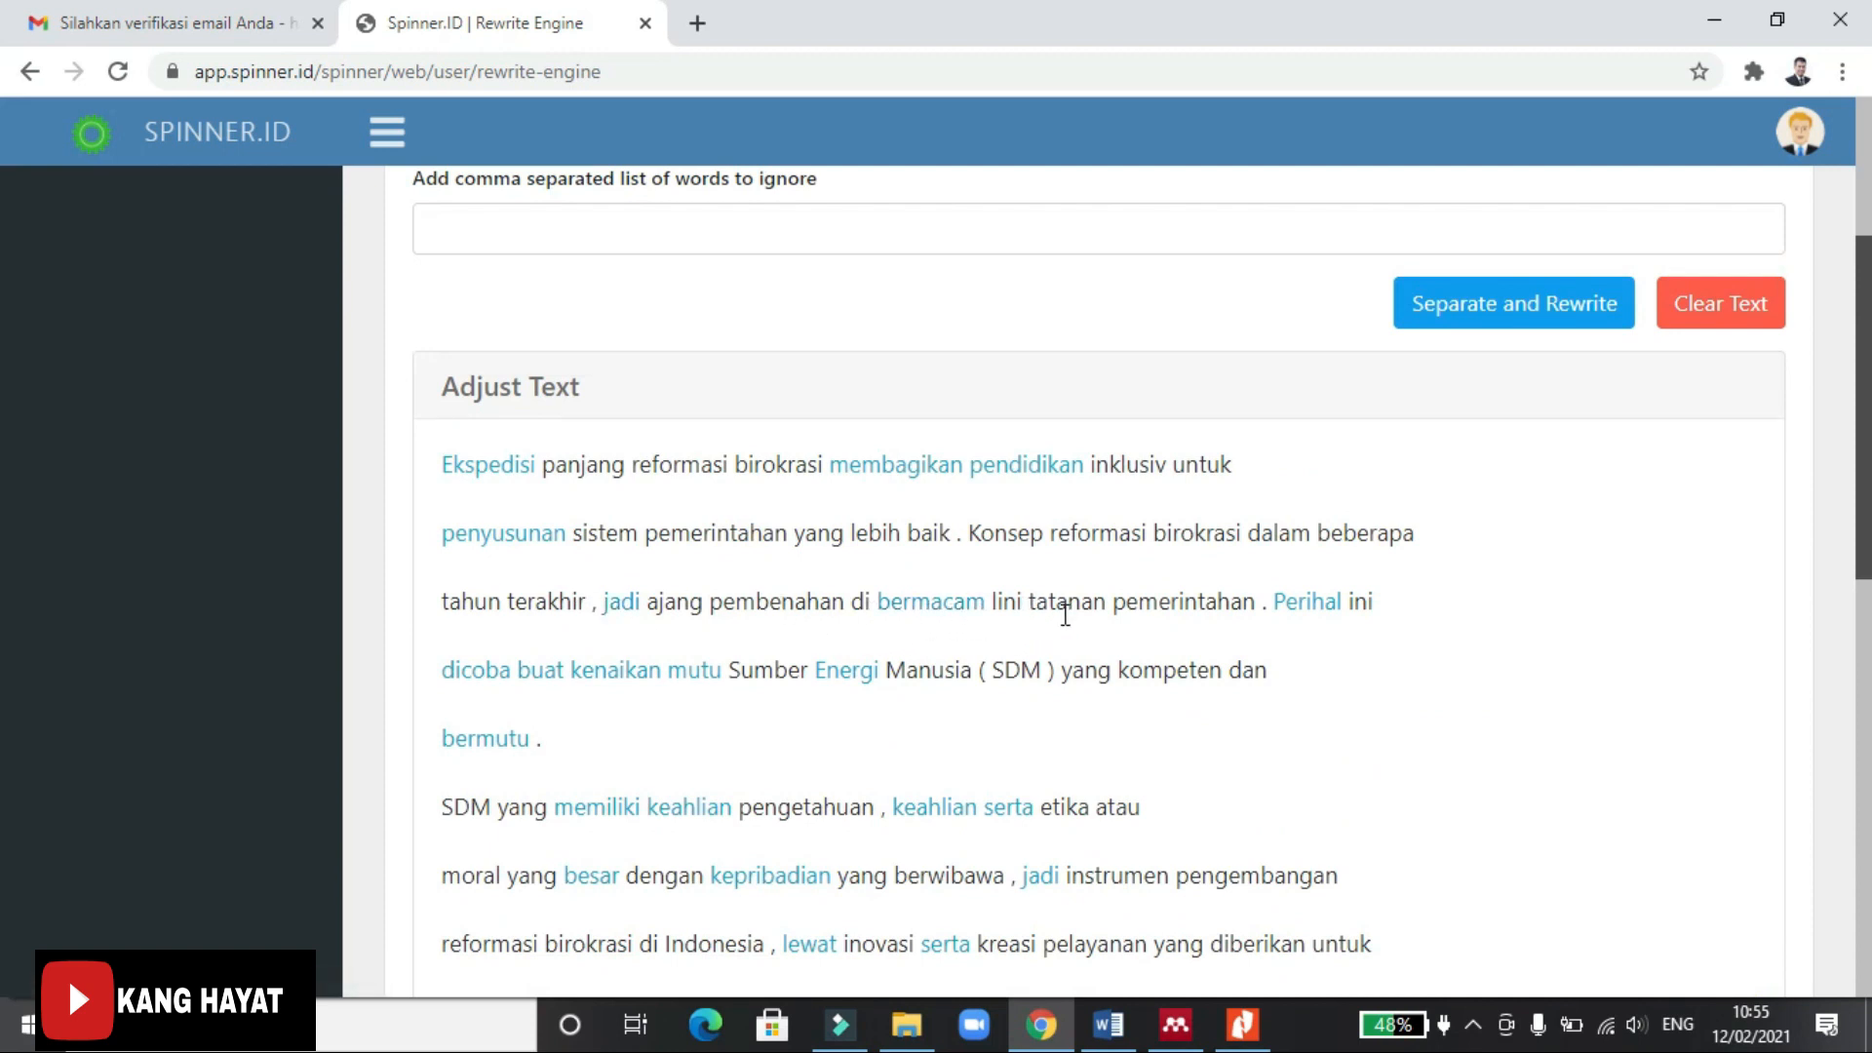
pyautogui.scroll(4, 1032, 614)
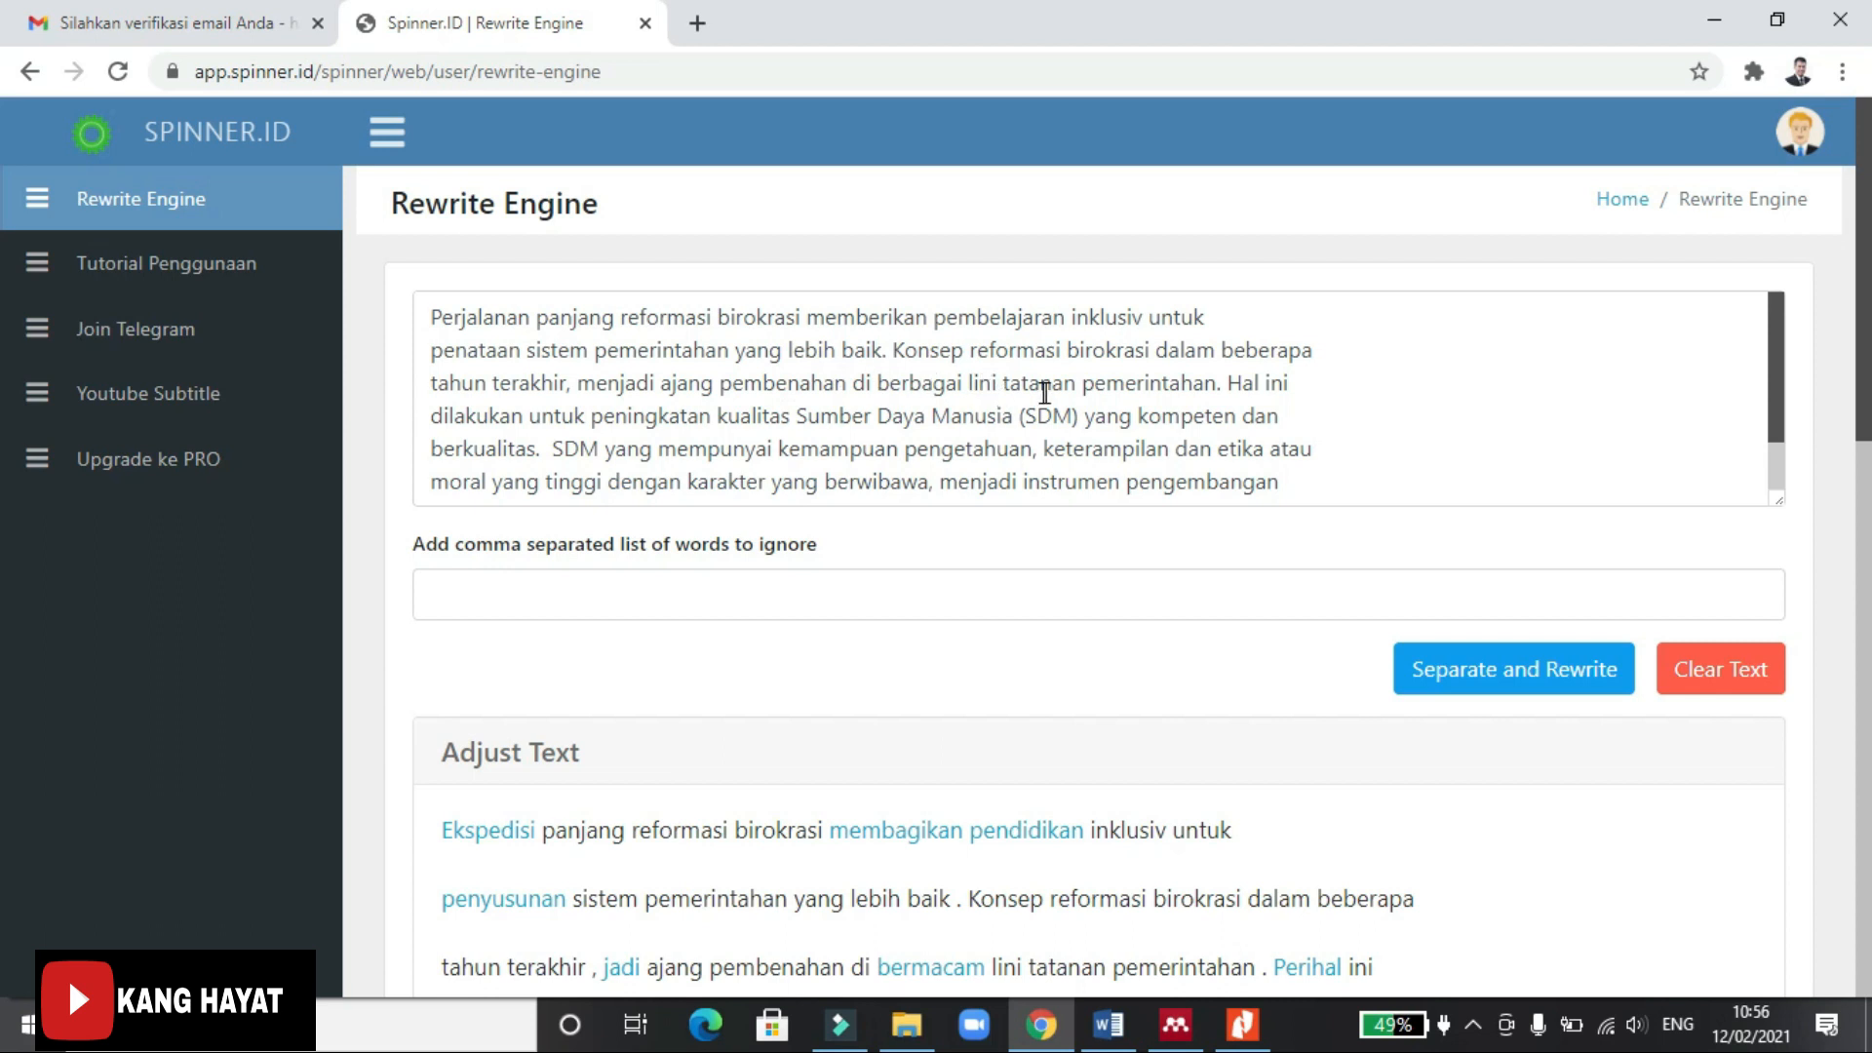
pyautogui.scroll(-4, 1208, 812)
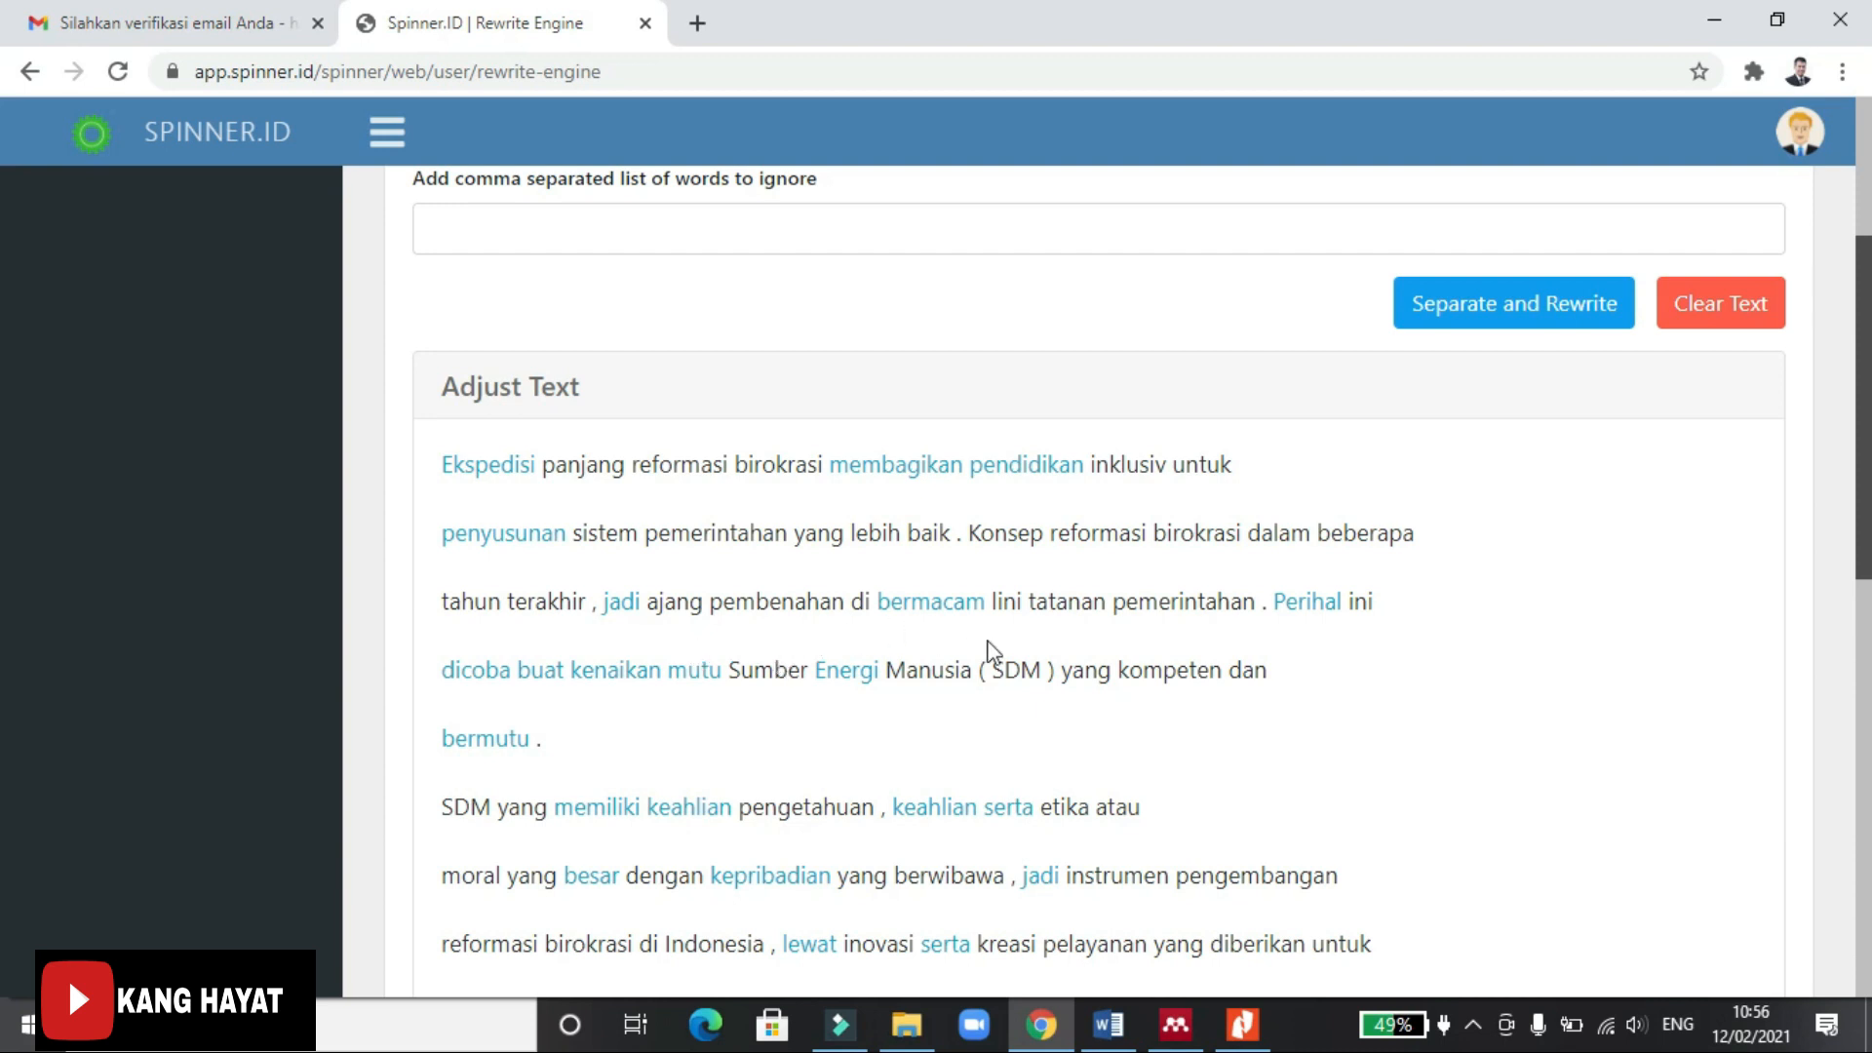
pyautogui.scroll(-5, 1104, 903)
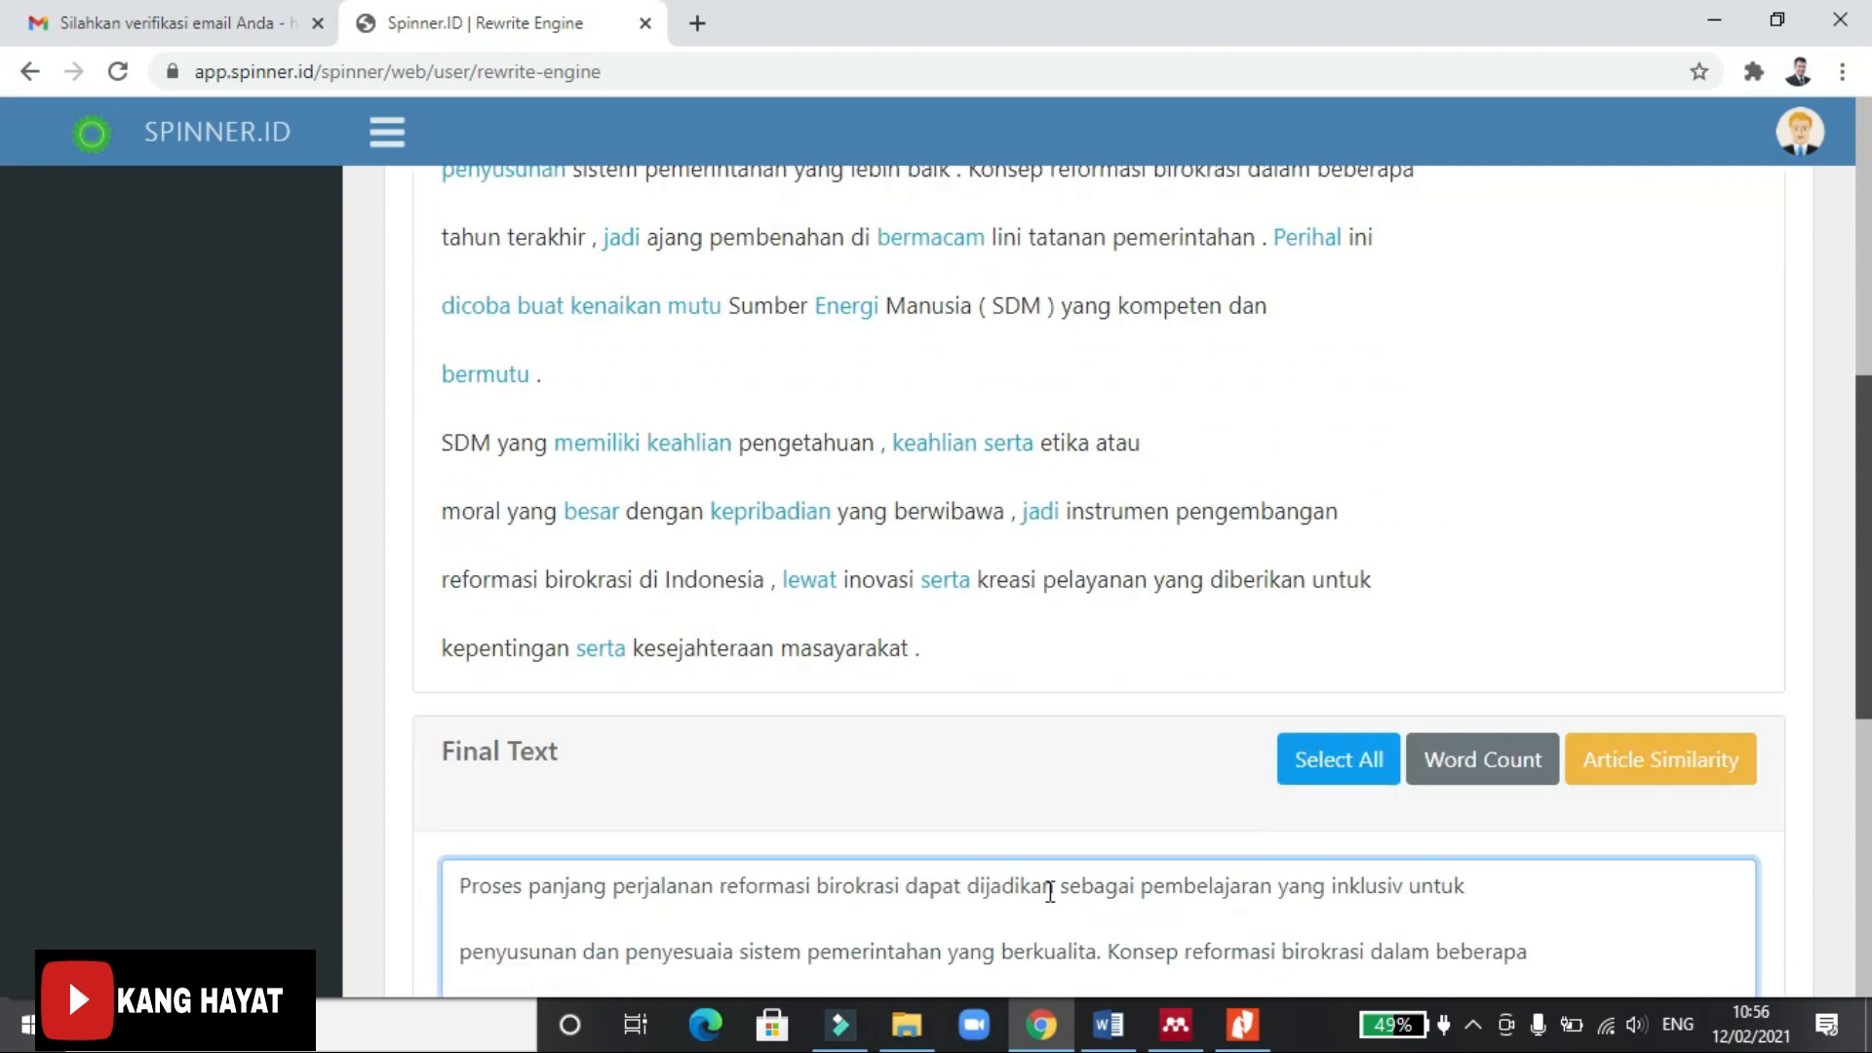
# Compare the text after "tahun terakhir," with the source paragraph and insert "menjadi model perubahan" before "jadi ajang" in the Final Text.
pyautogui.scroll(5, 1023, 563)
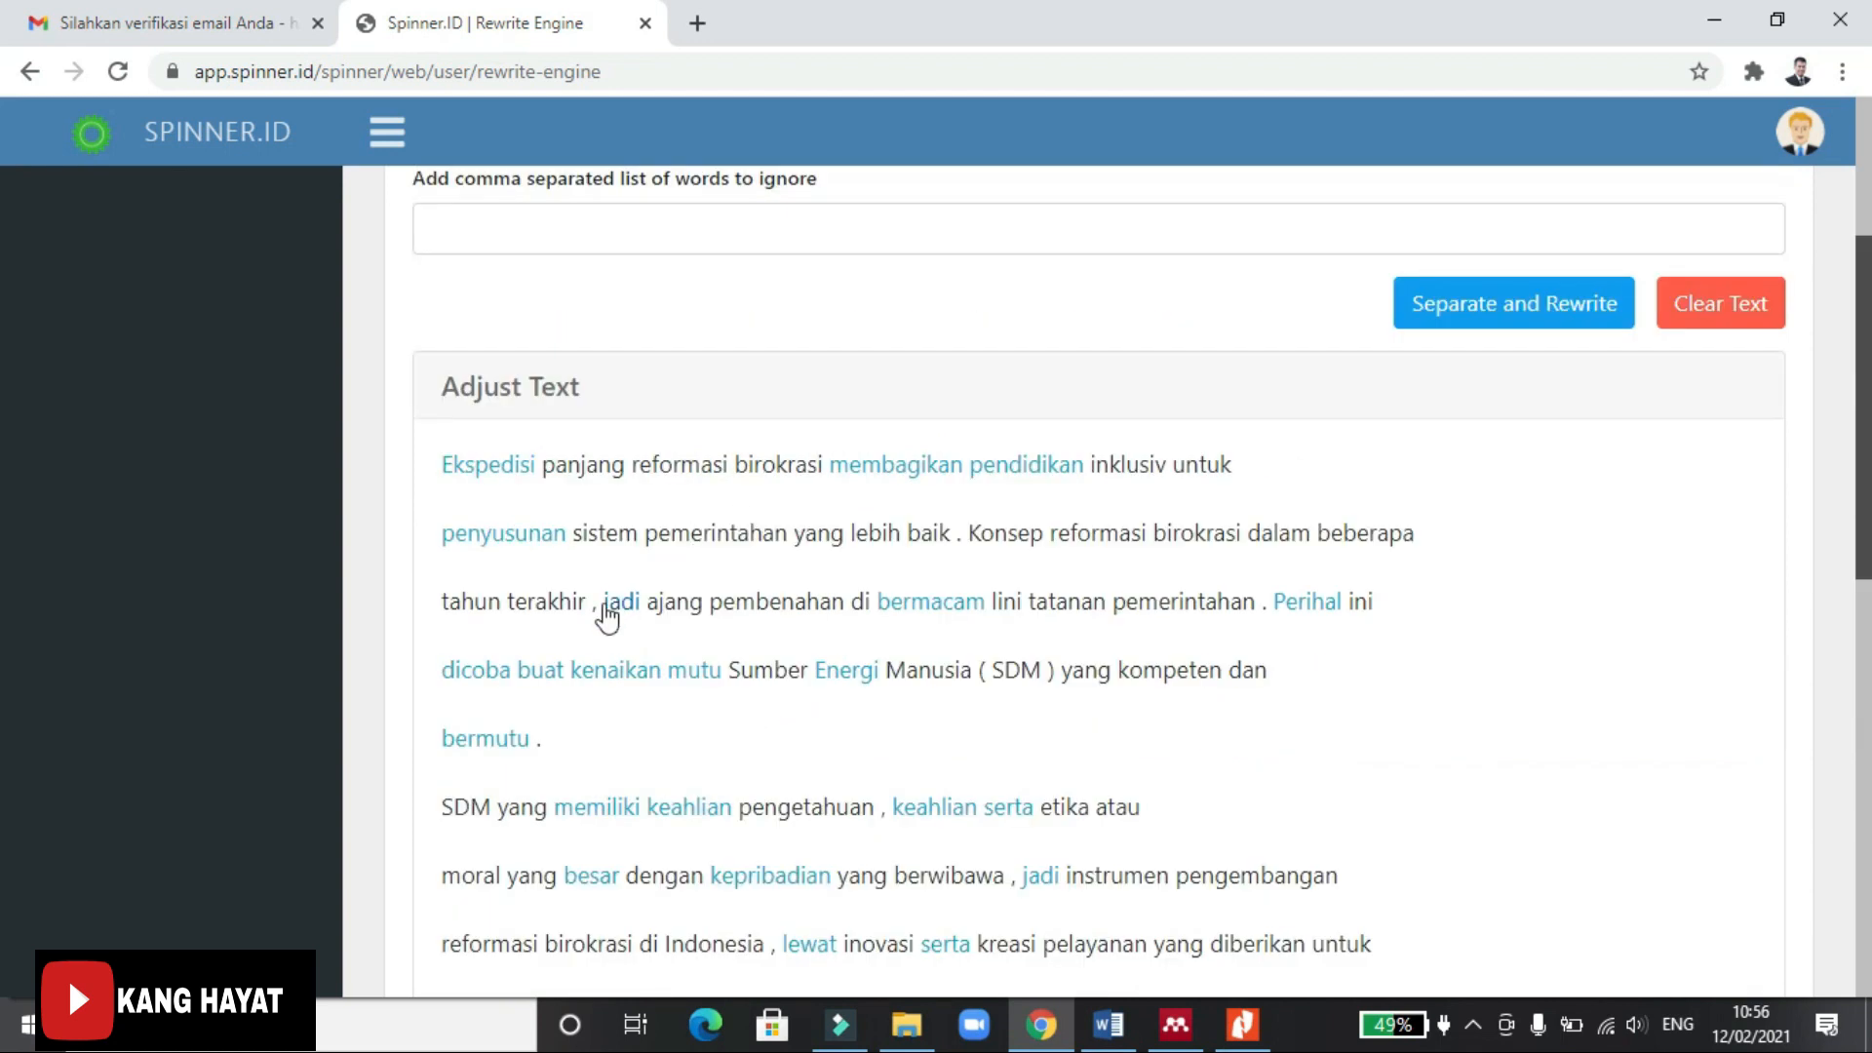
pyautogui.scroll(4, 780, 634)
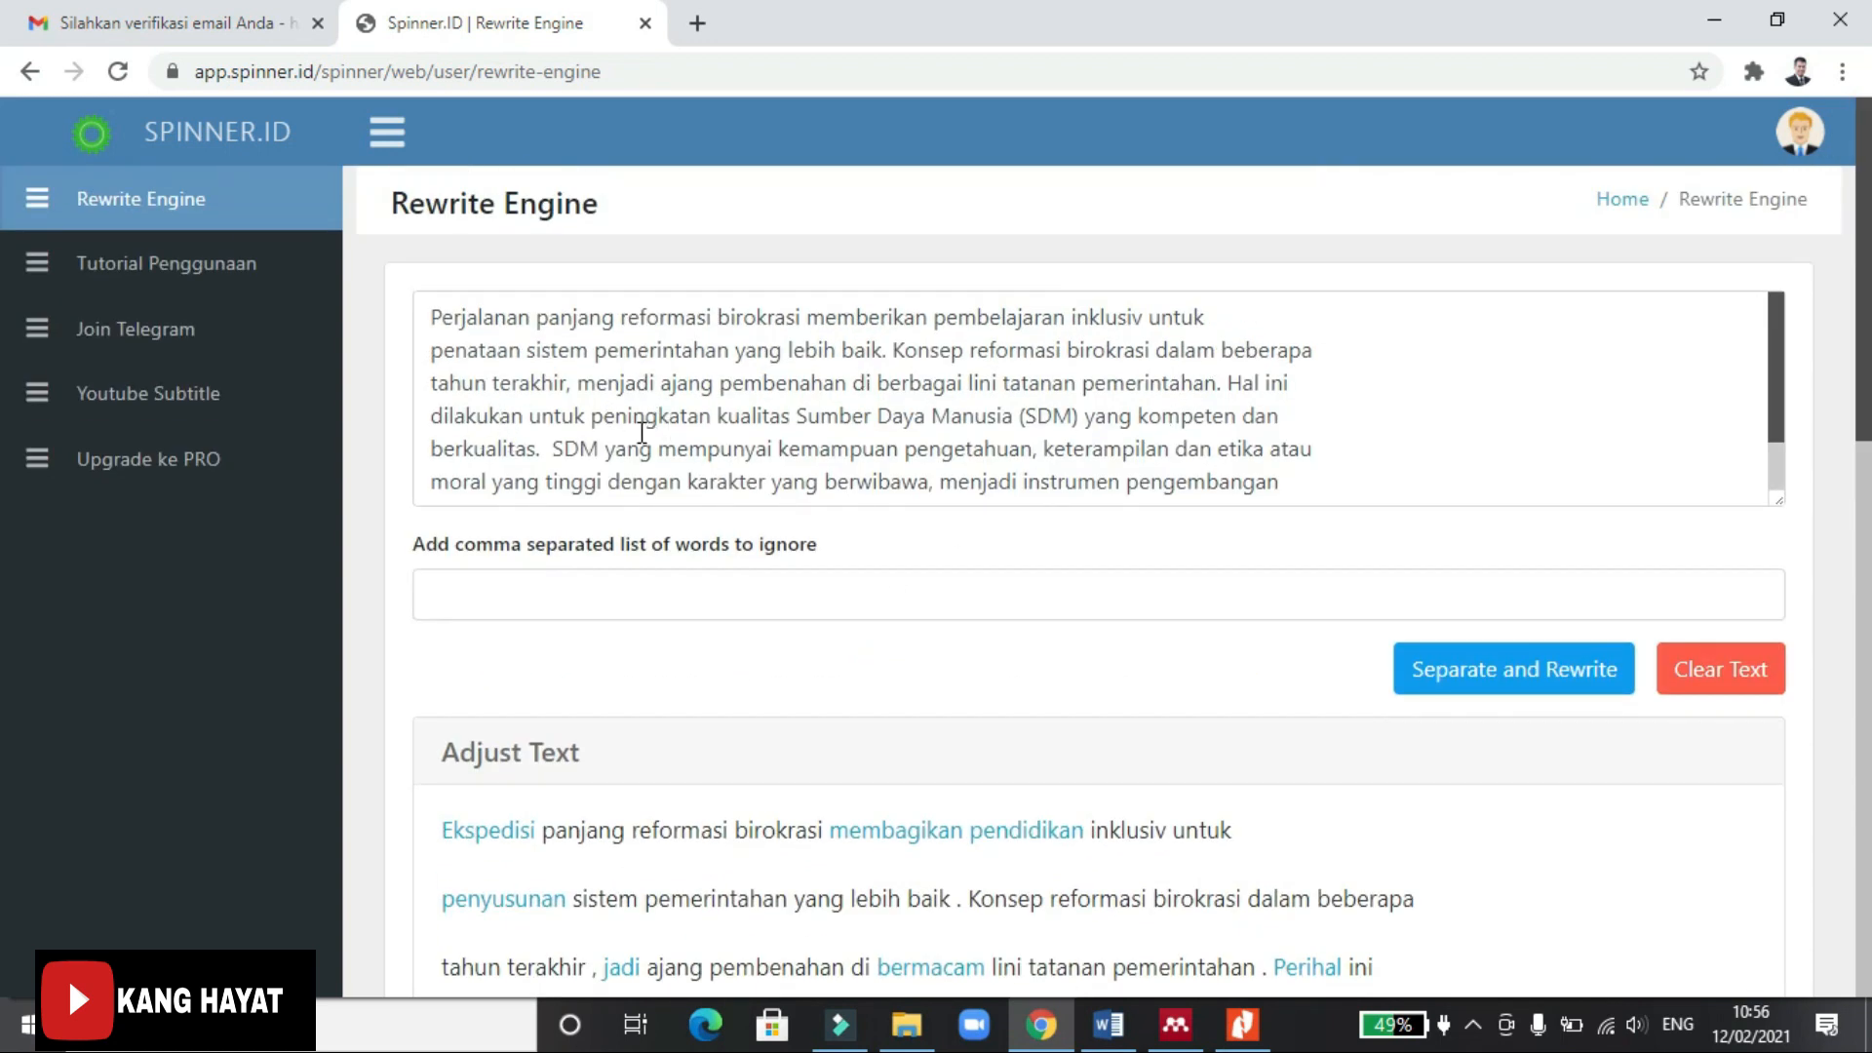
pyautogui.scroll(-2, 871, 724)
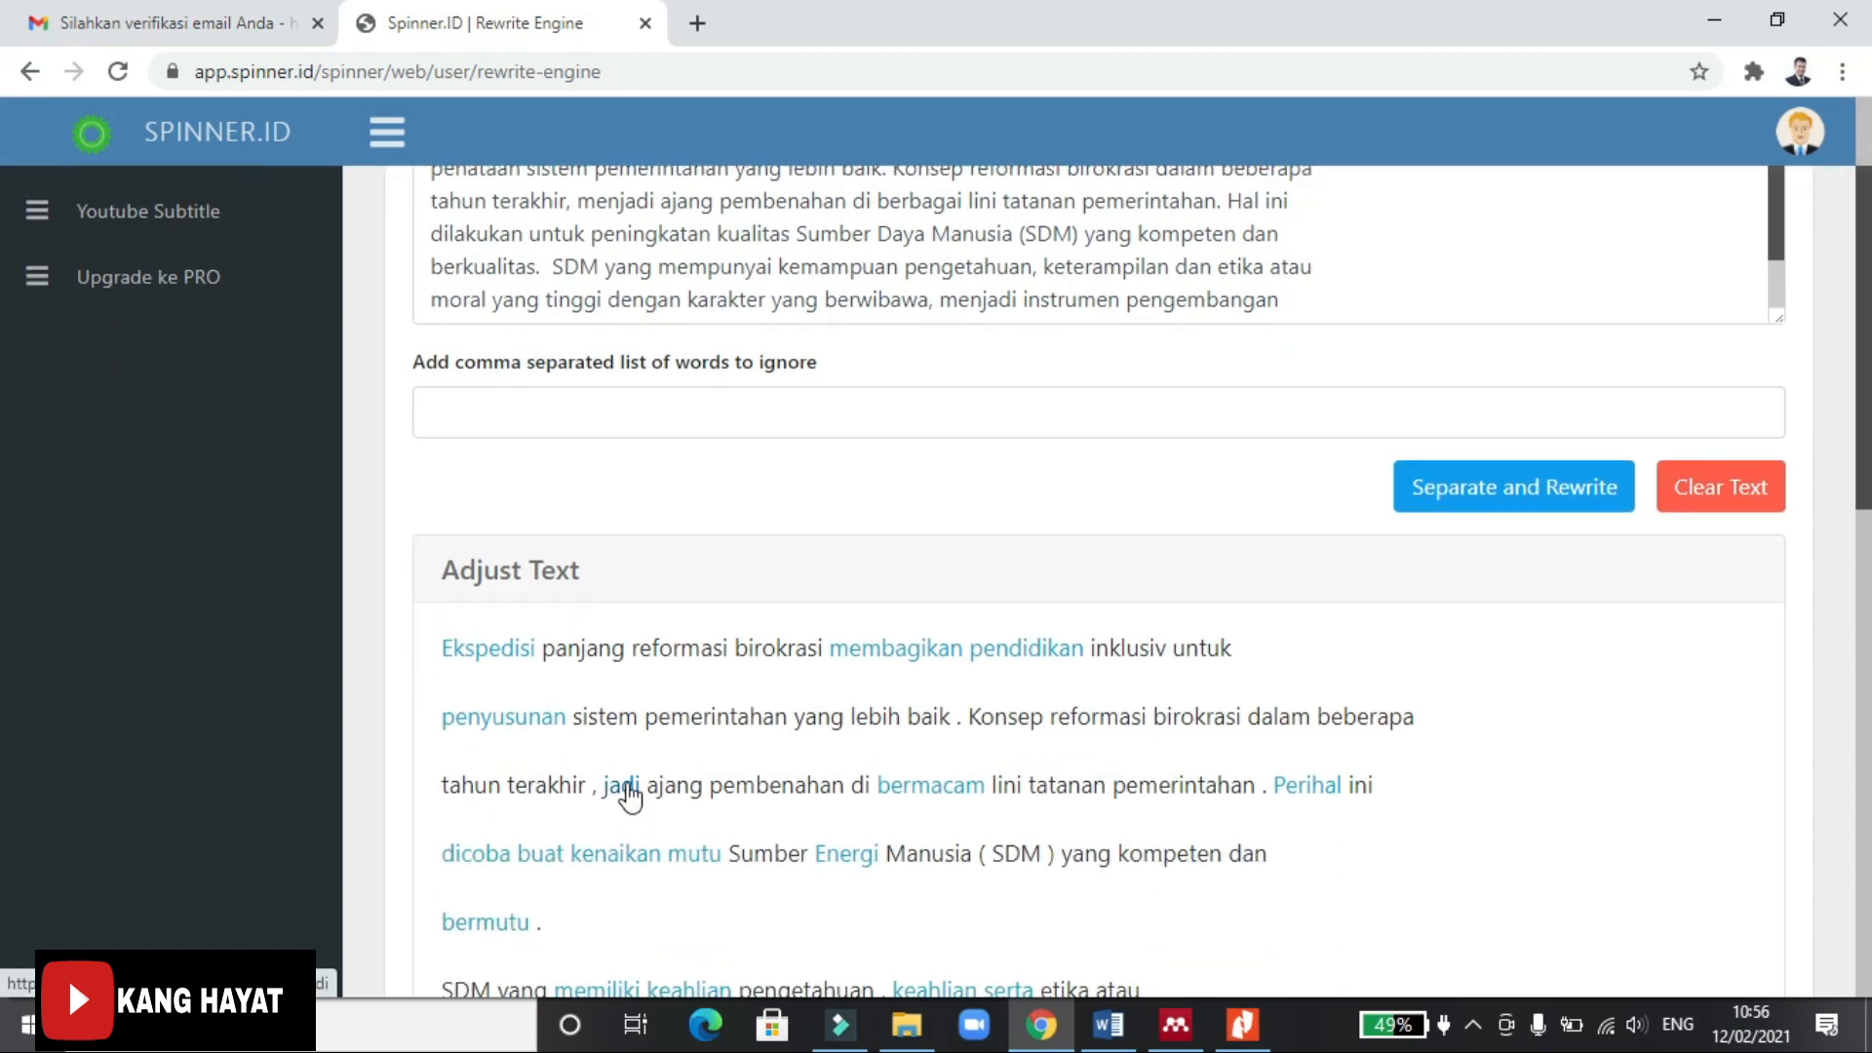
pyautogui.scroll(2, 697, 550)
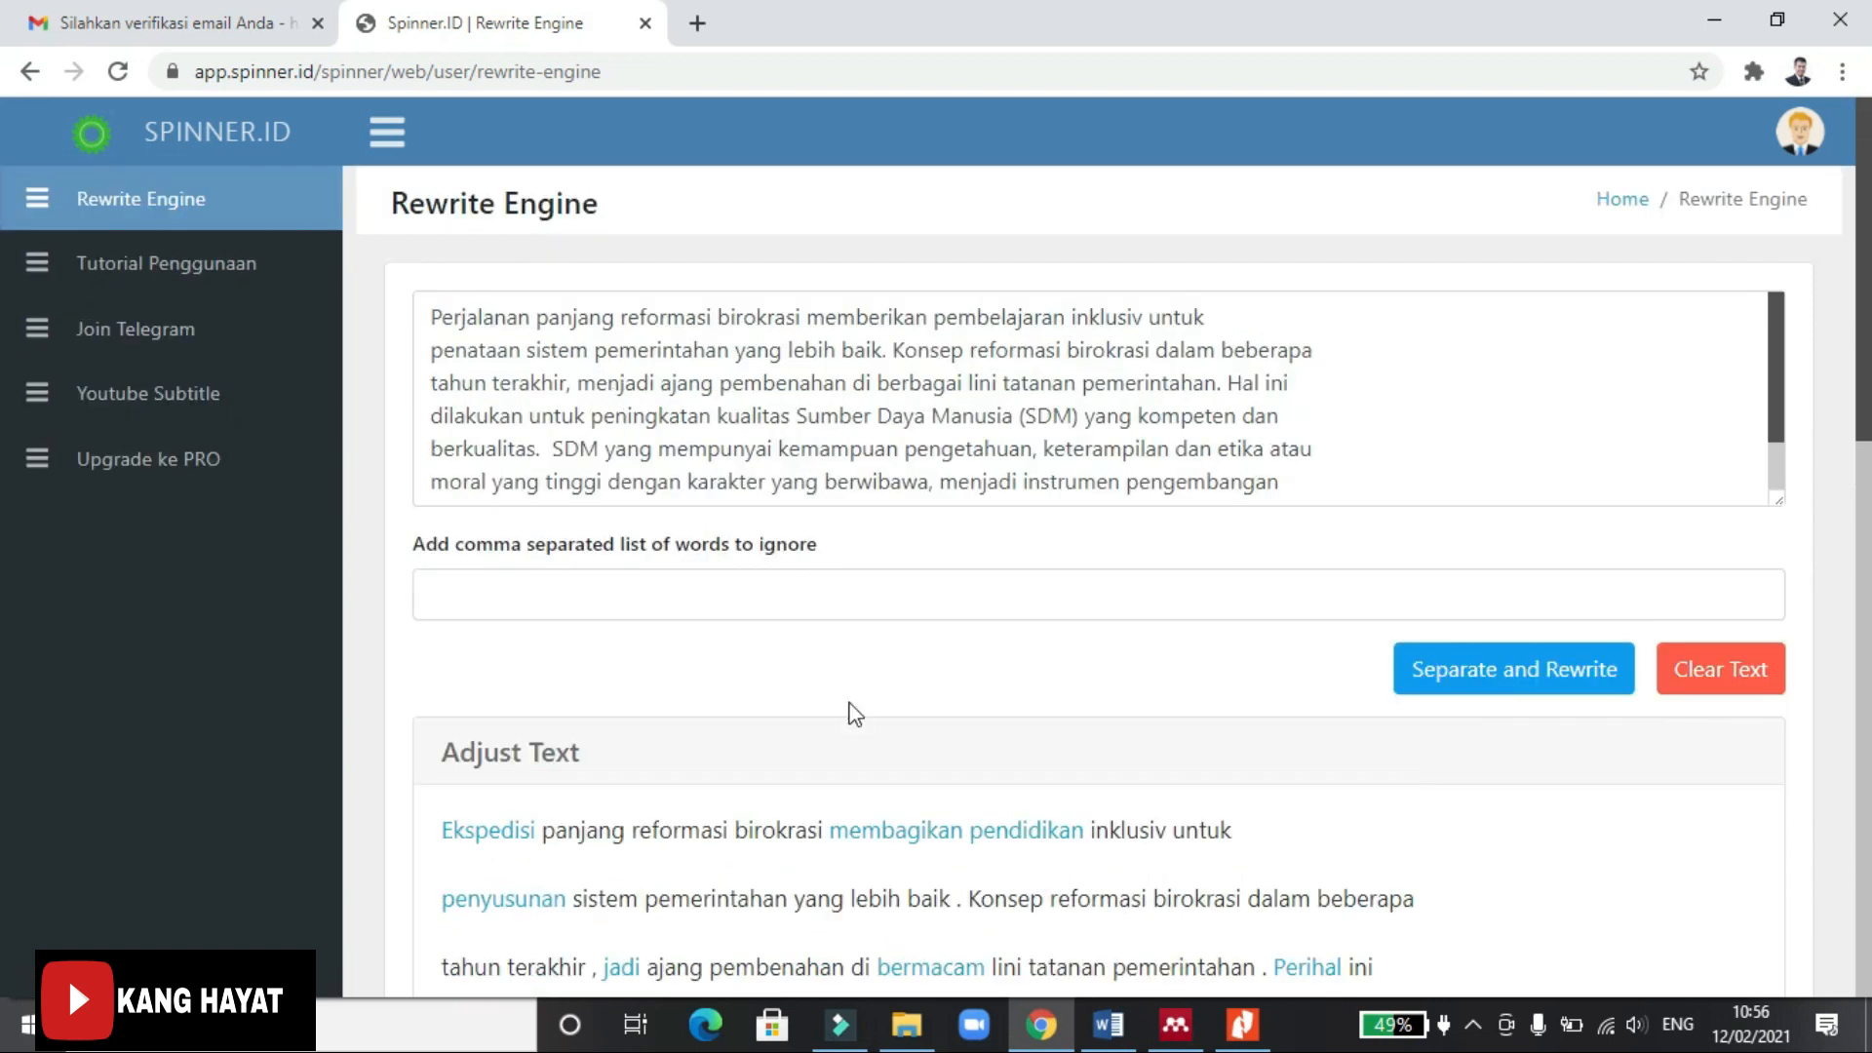
pyautogui.scroll(-4, 855, 715)
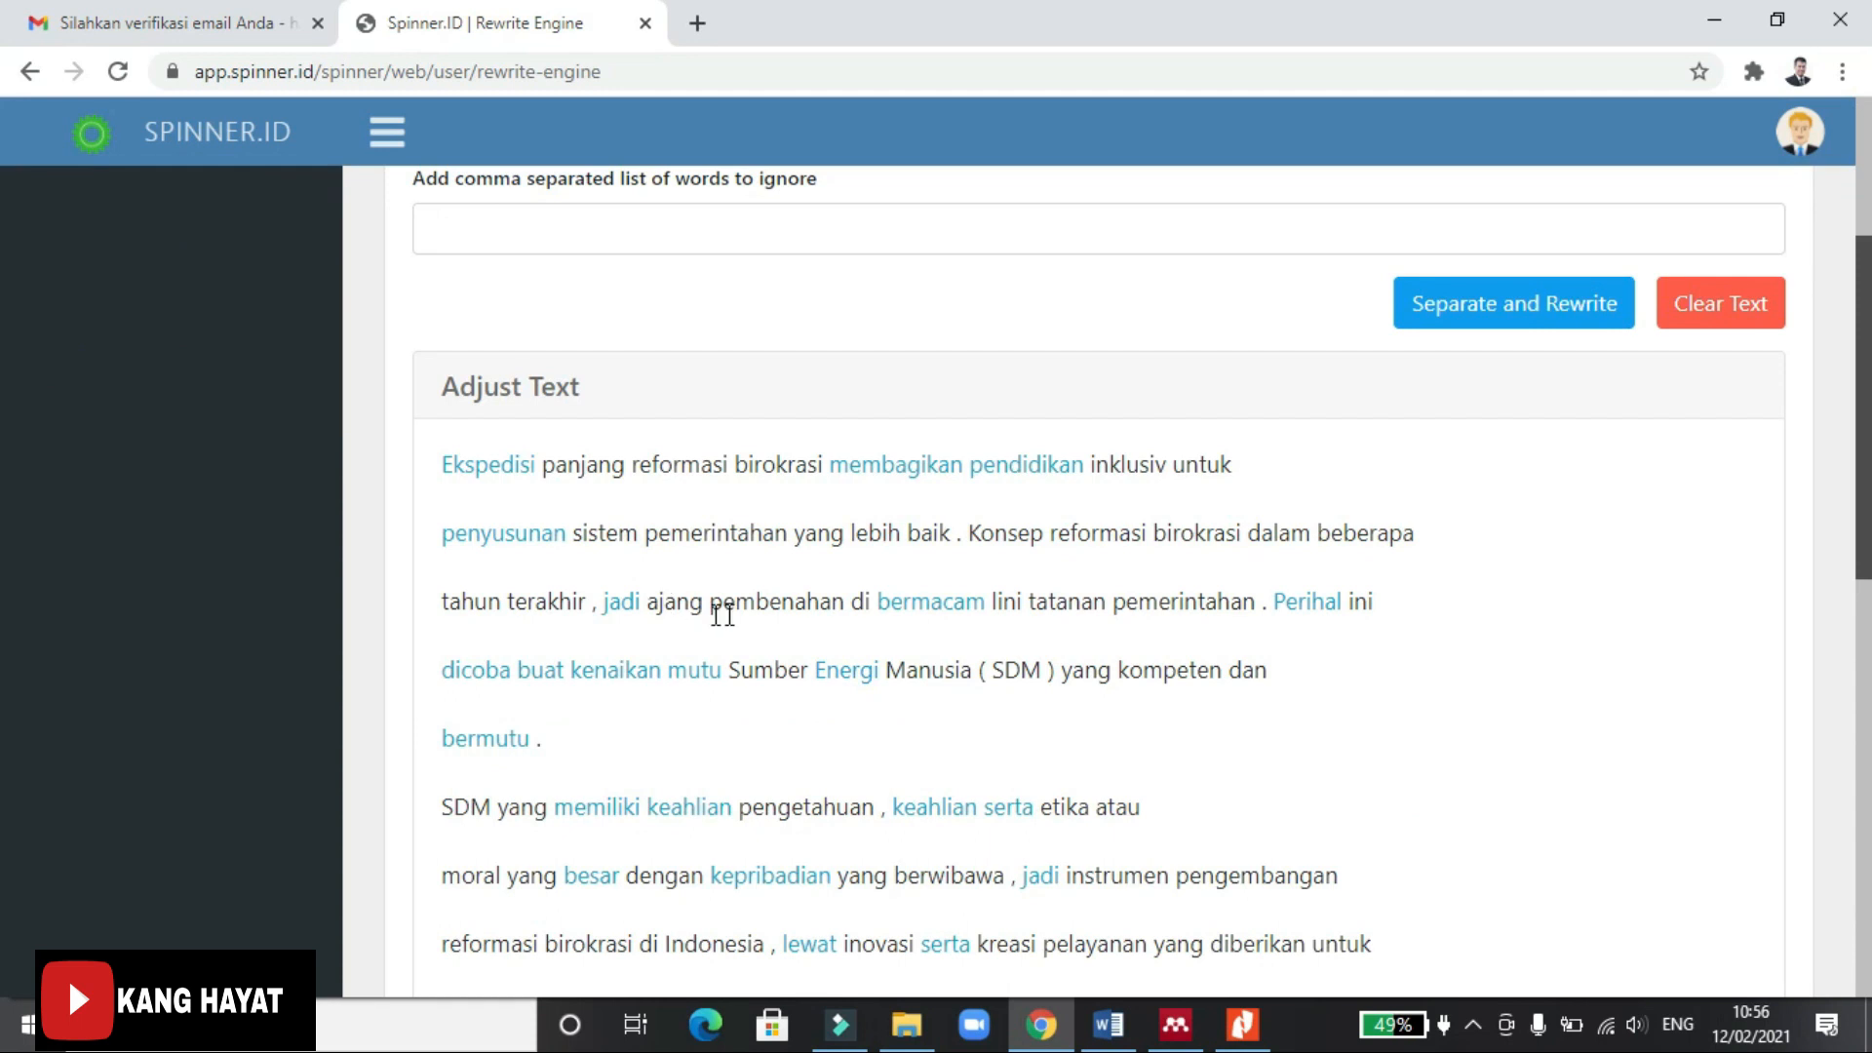
pyautogui.scroll(-2, 1170, 840)
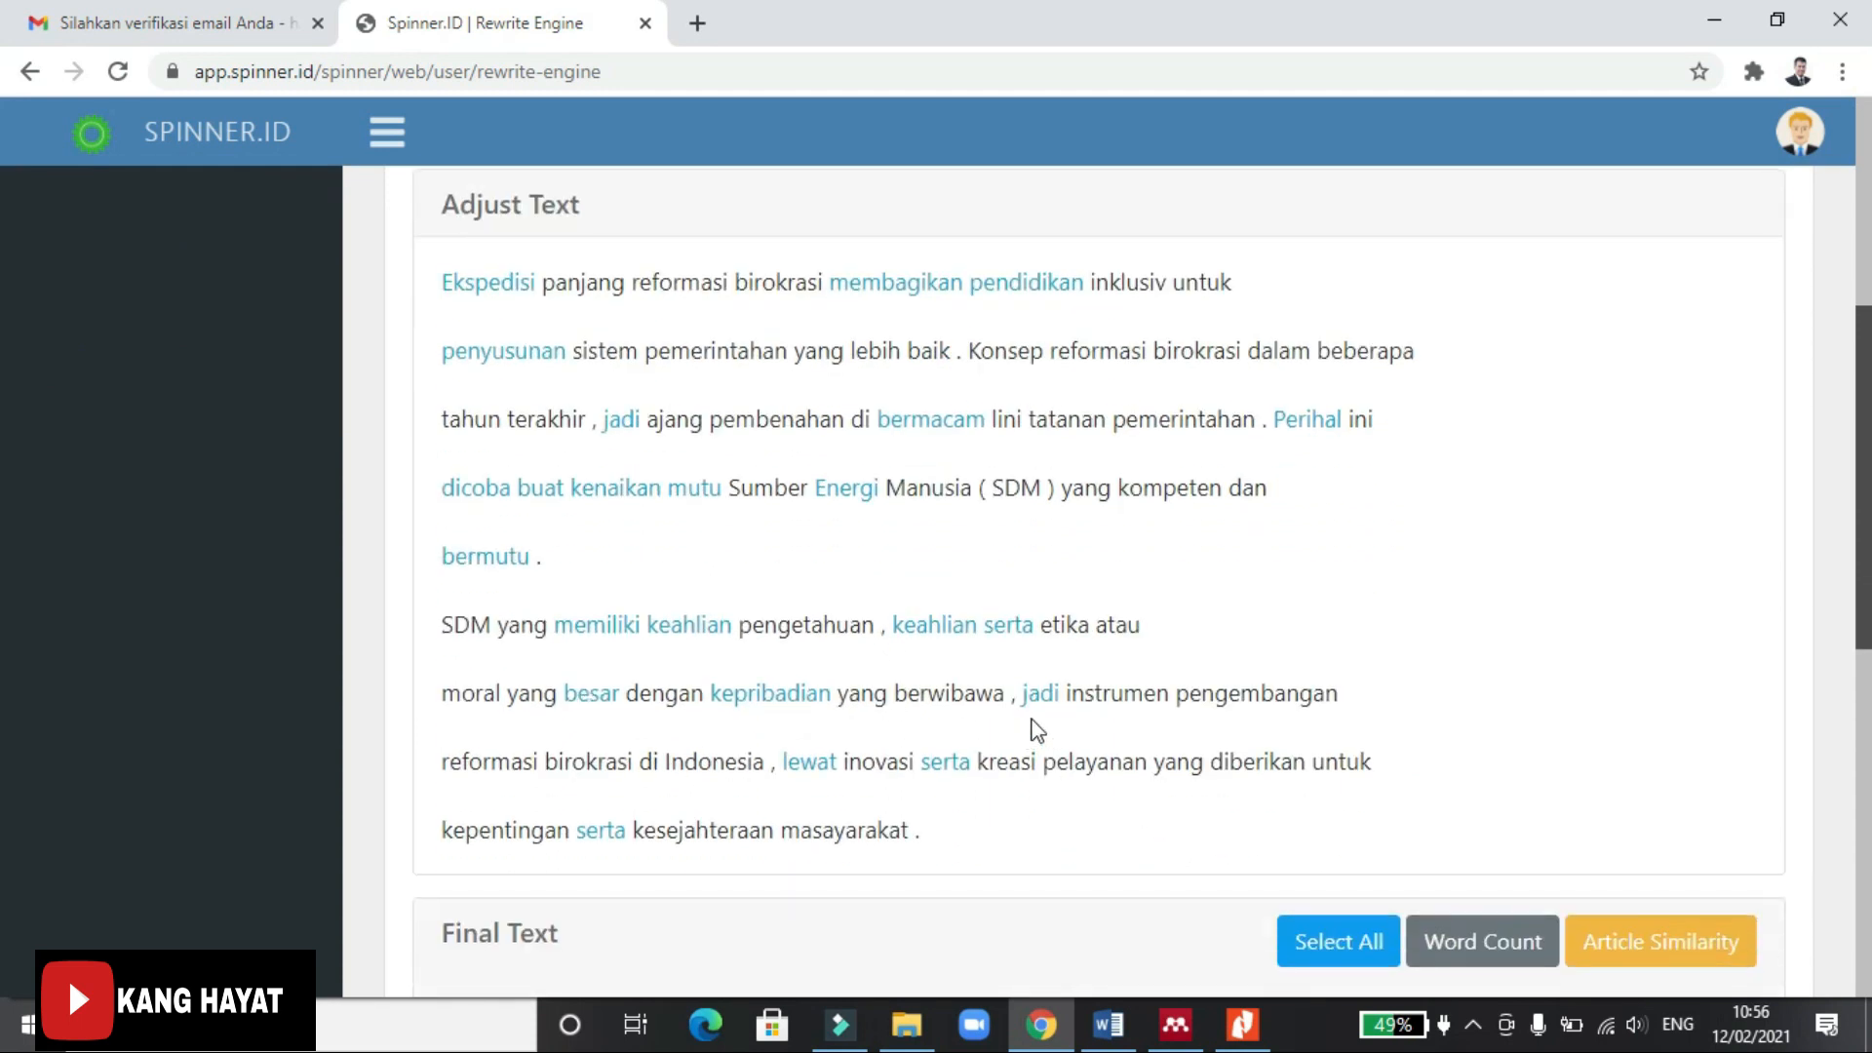
pyautogui.scroll(-4, 658, 809)
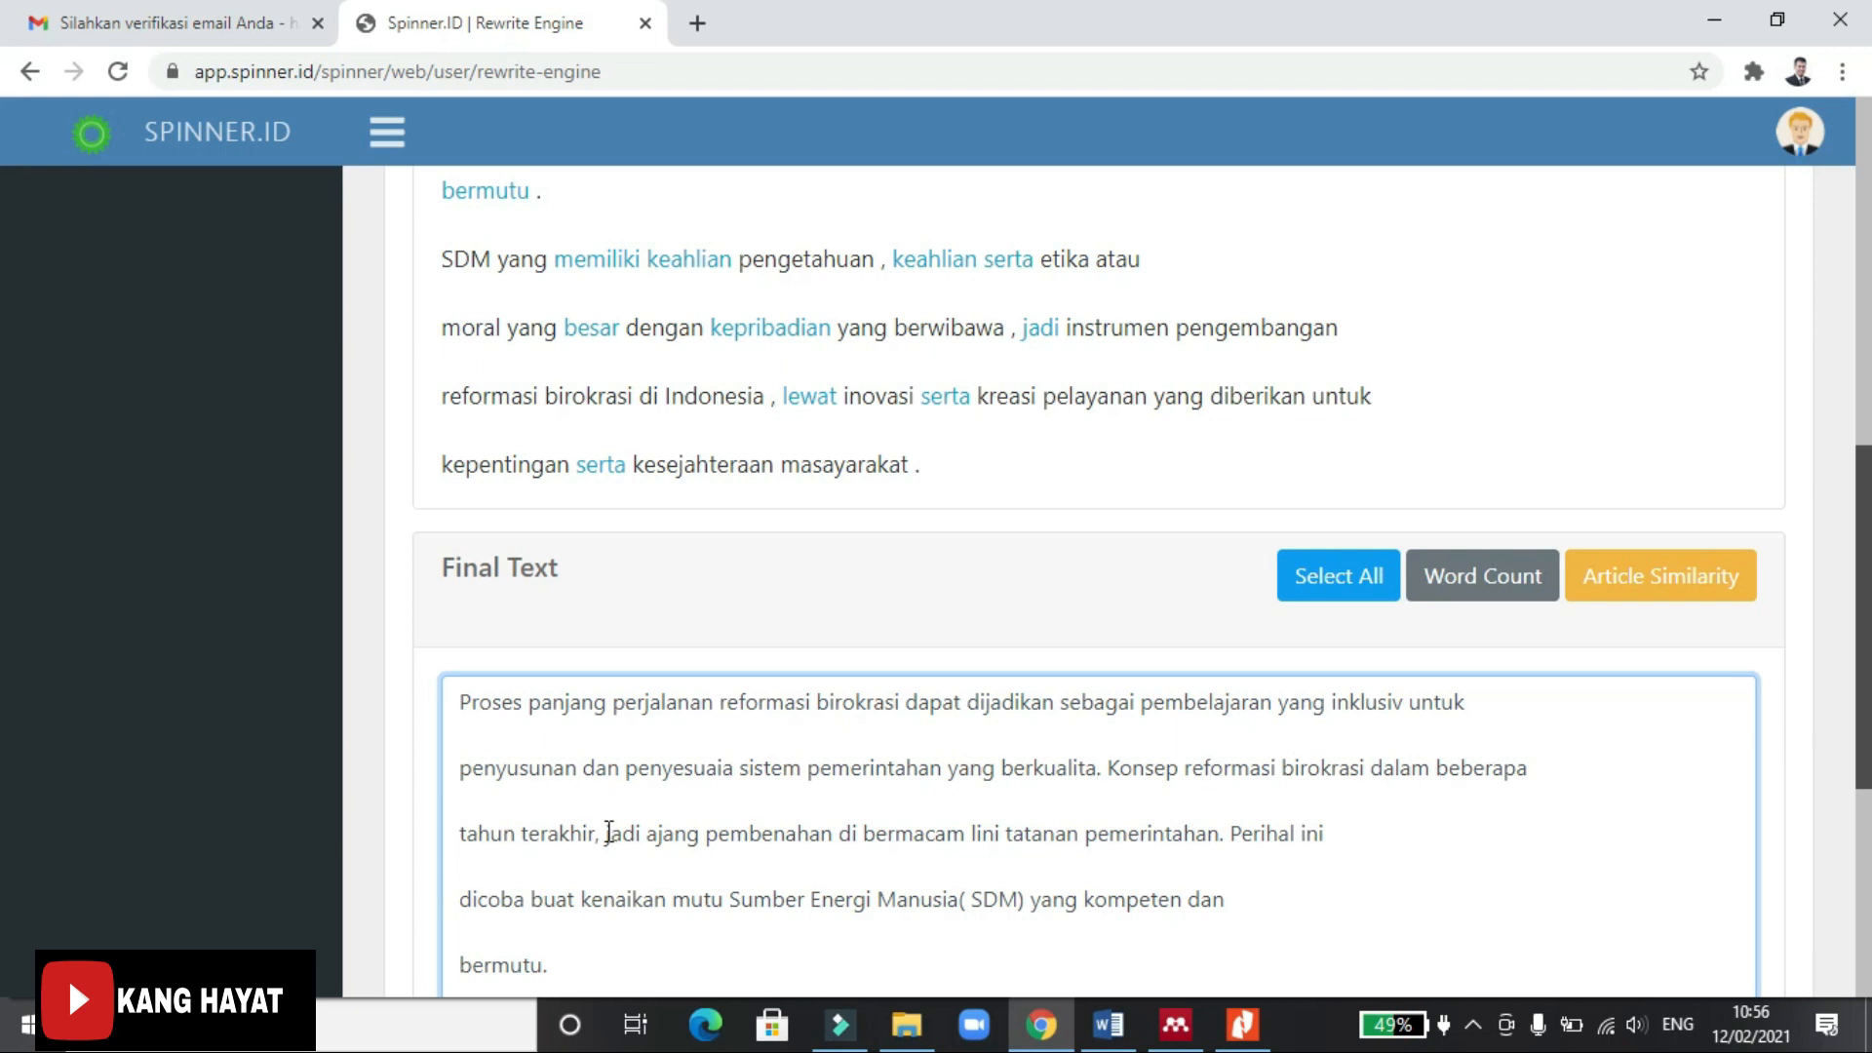
pyautogui.write('menjadi mo')
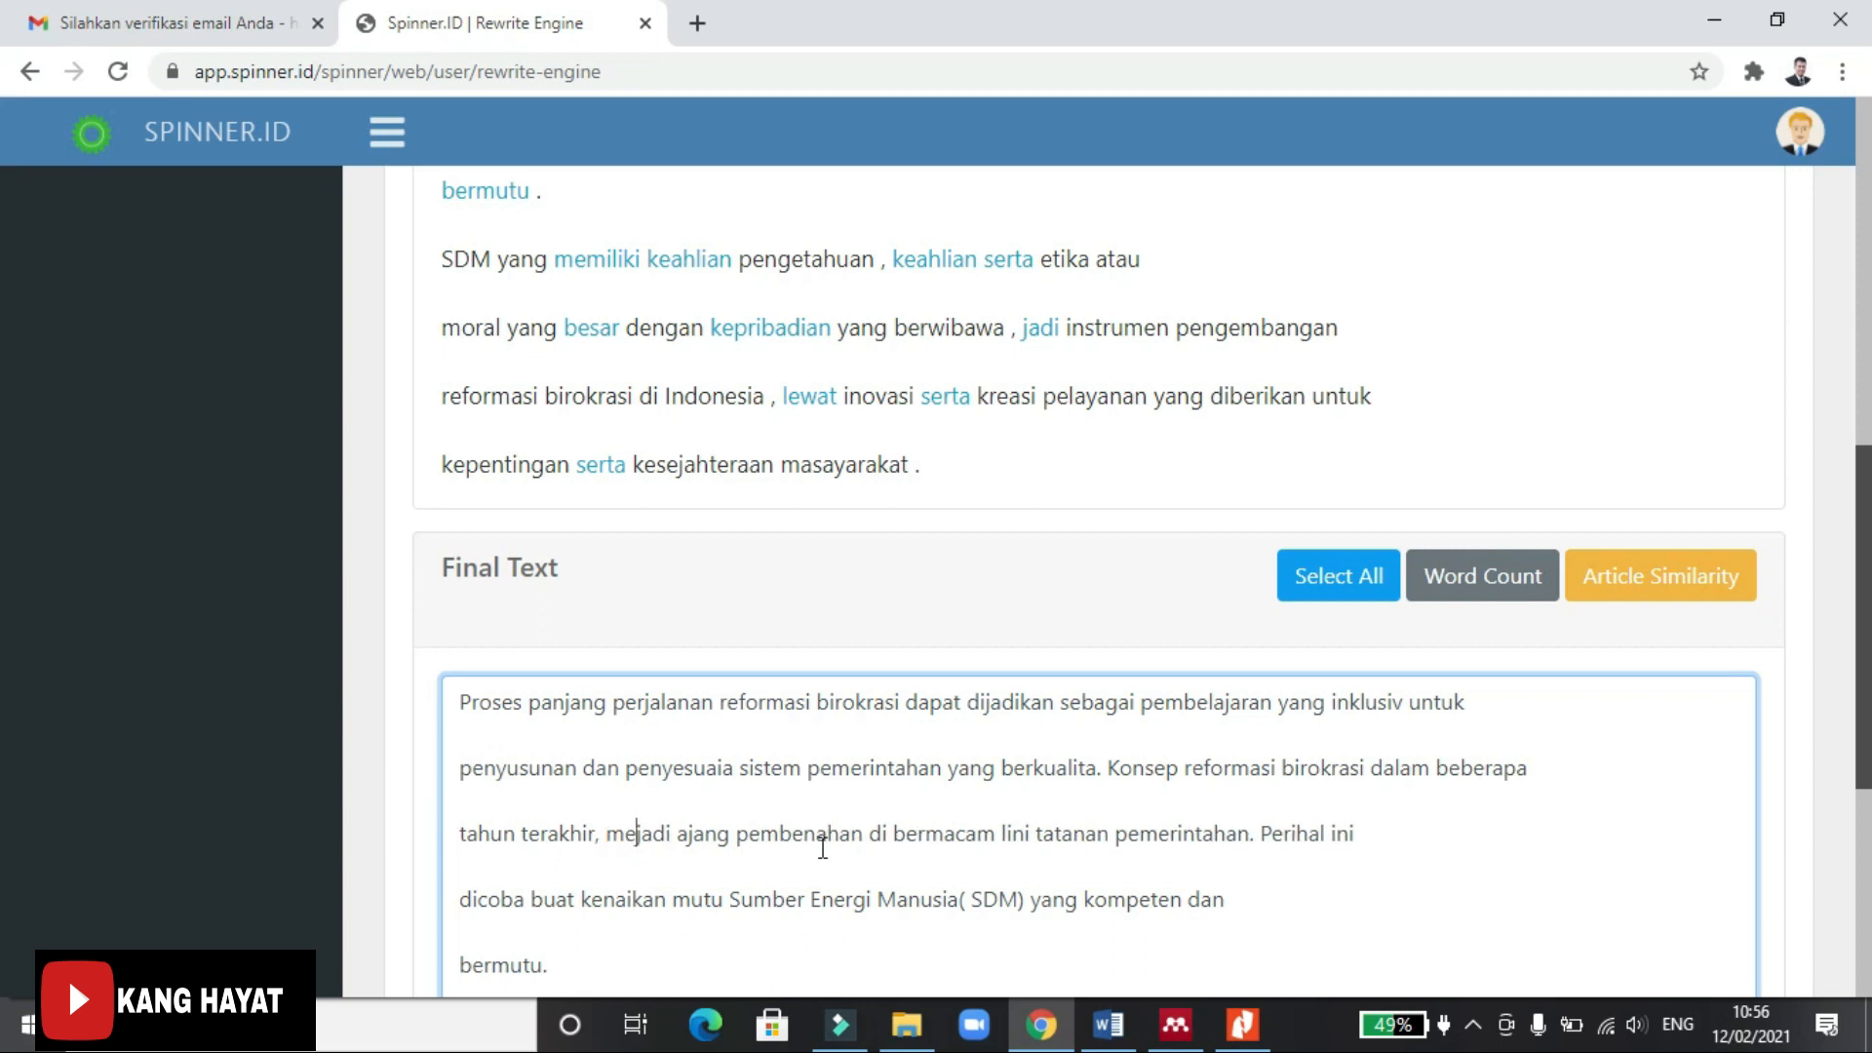
pyautogui.write('de')
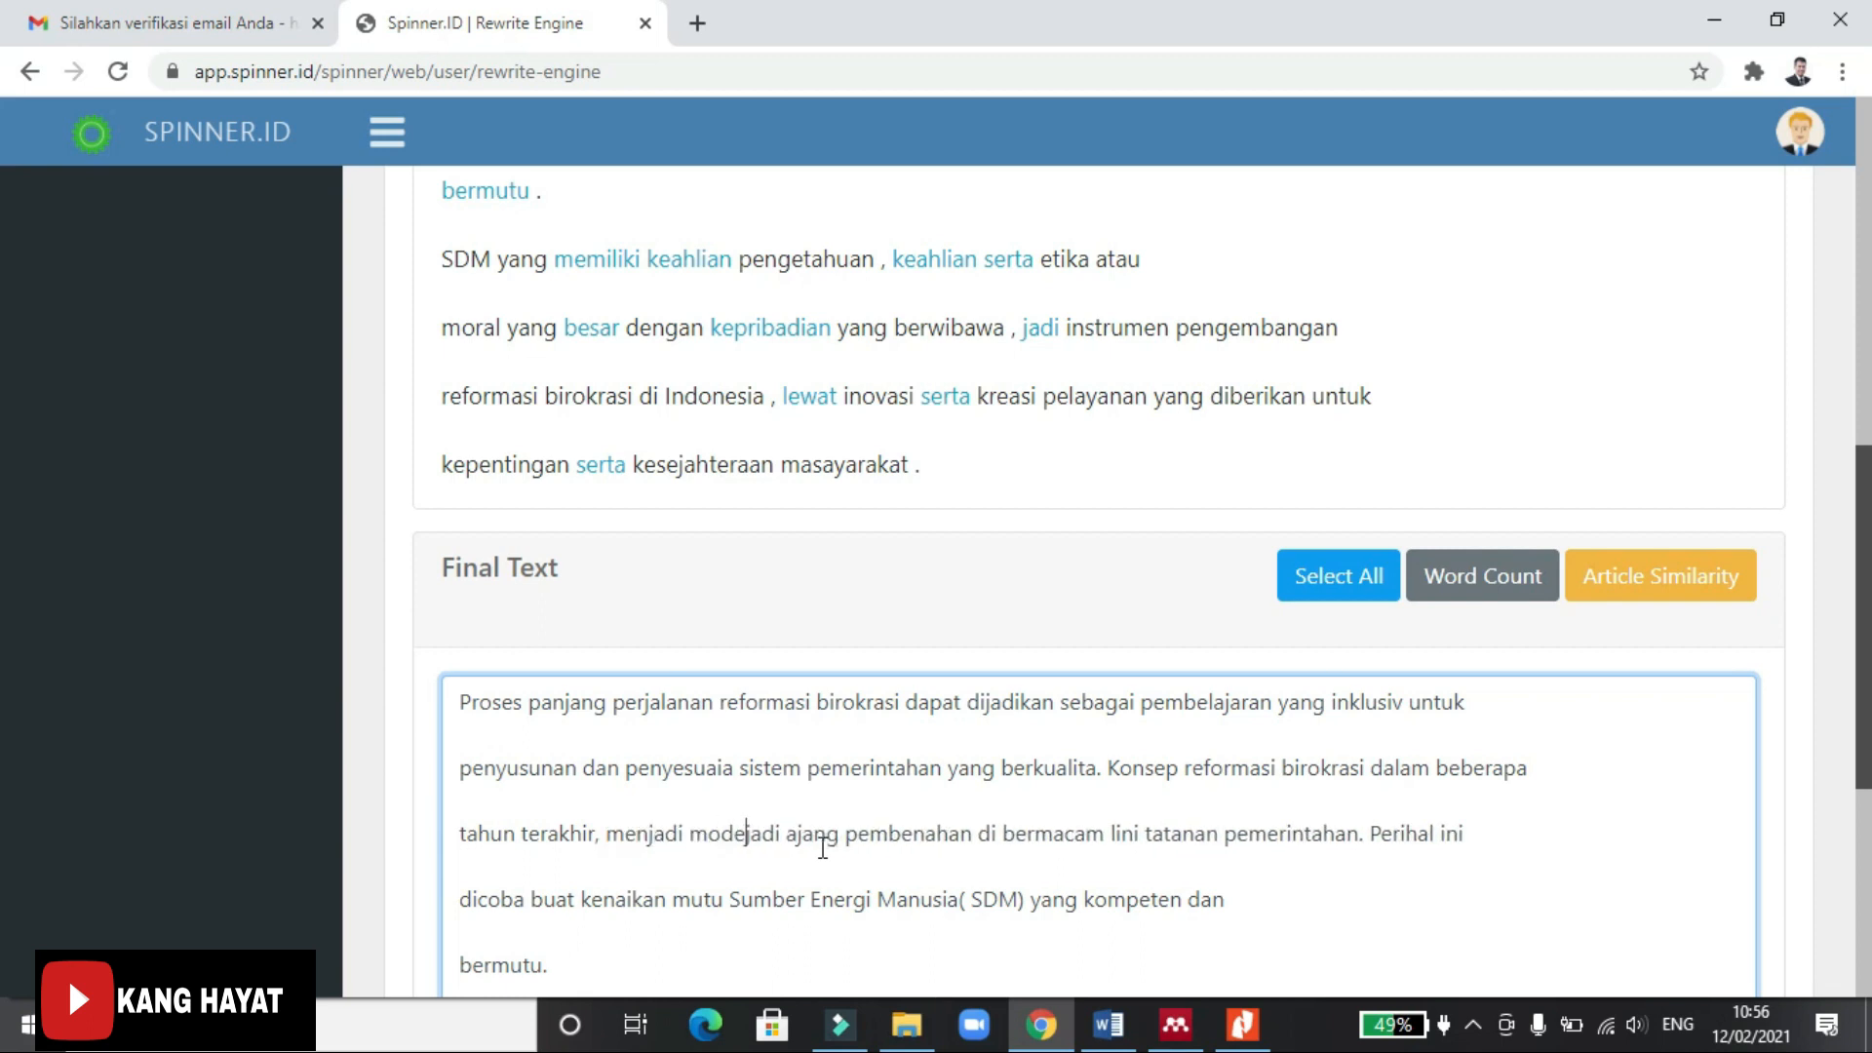
pyautogui.write('l ')
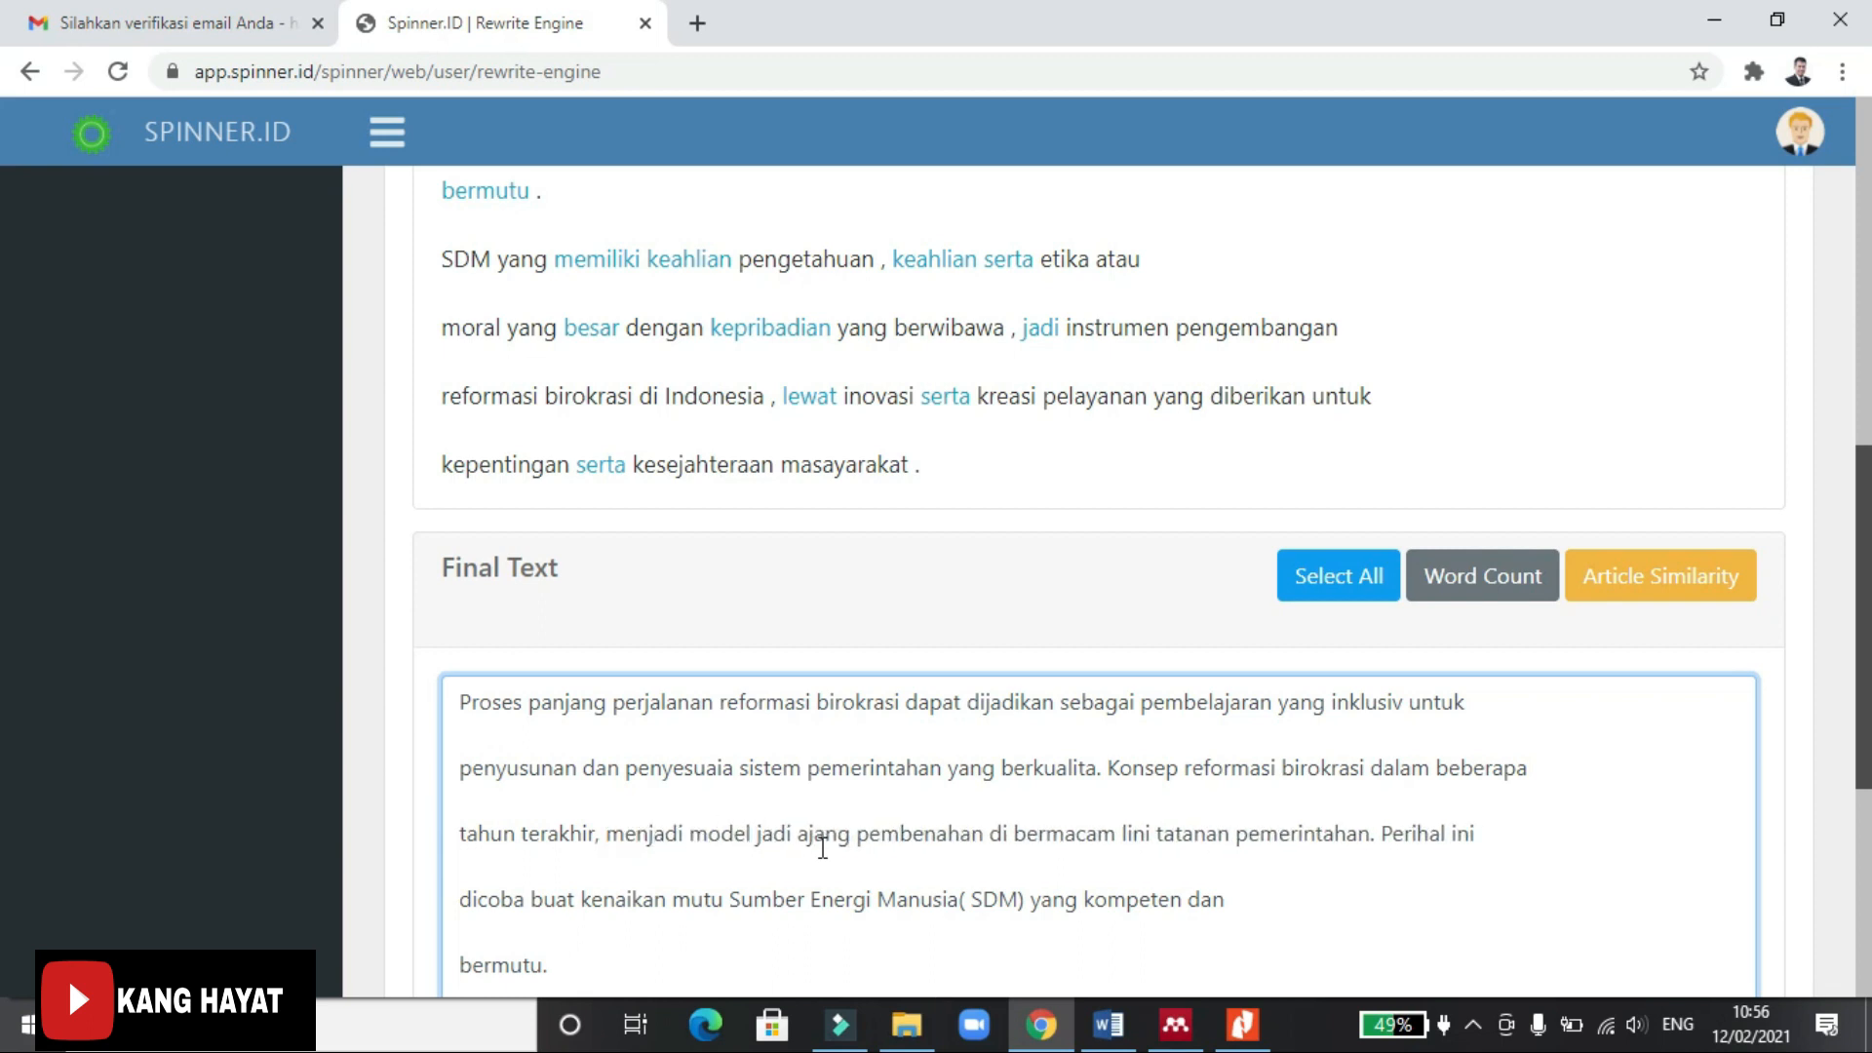
pyautogui.write('per')
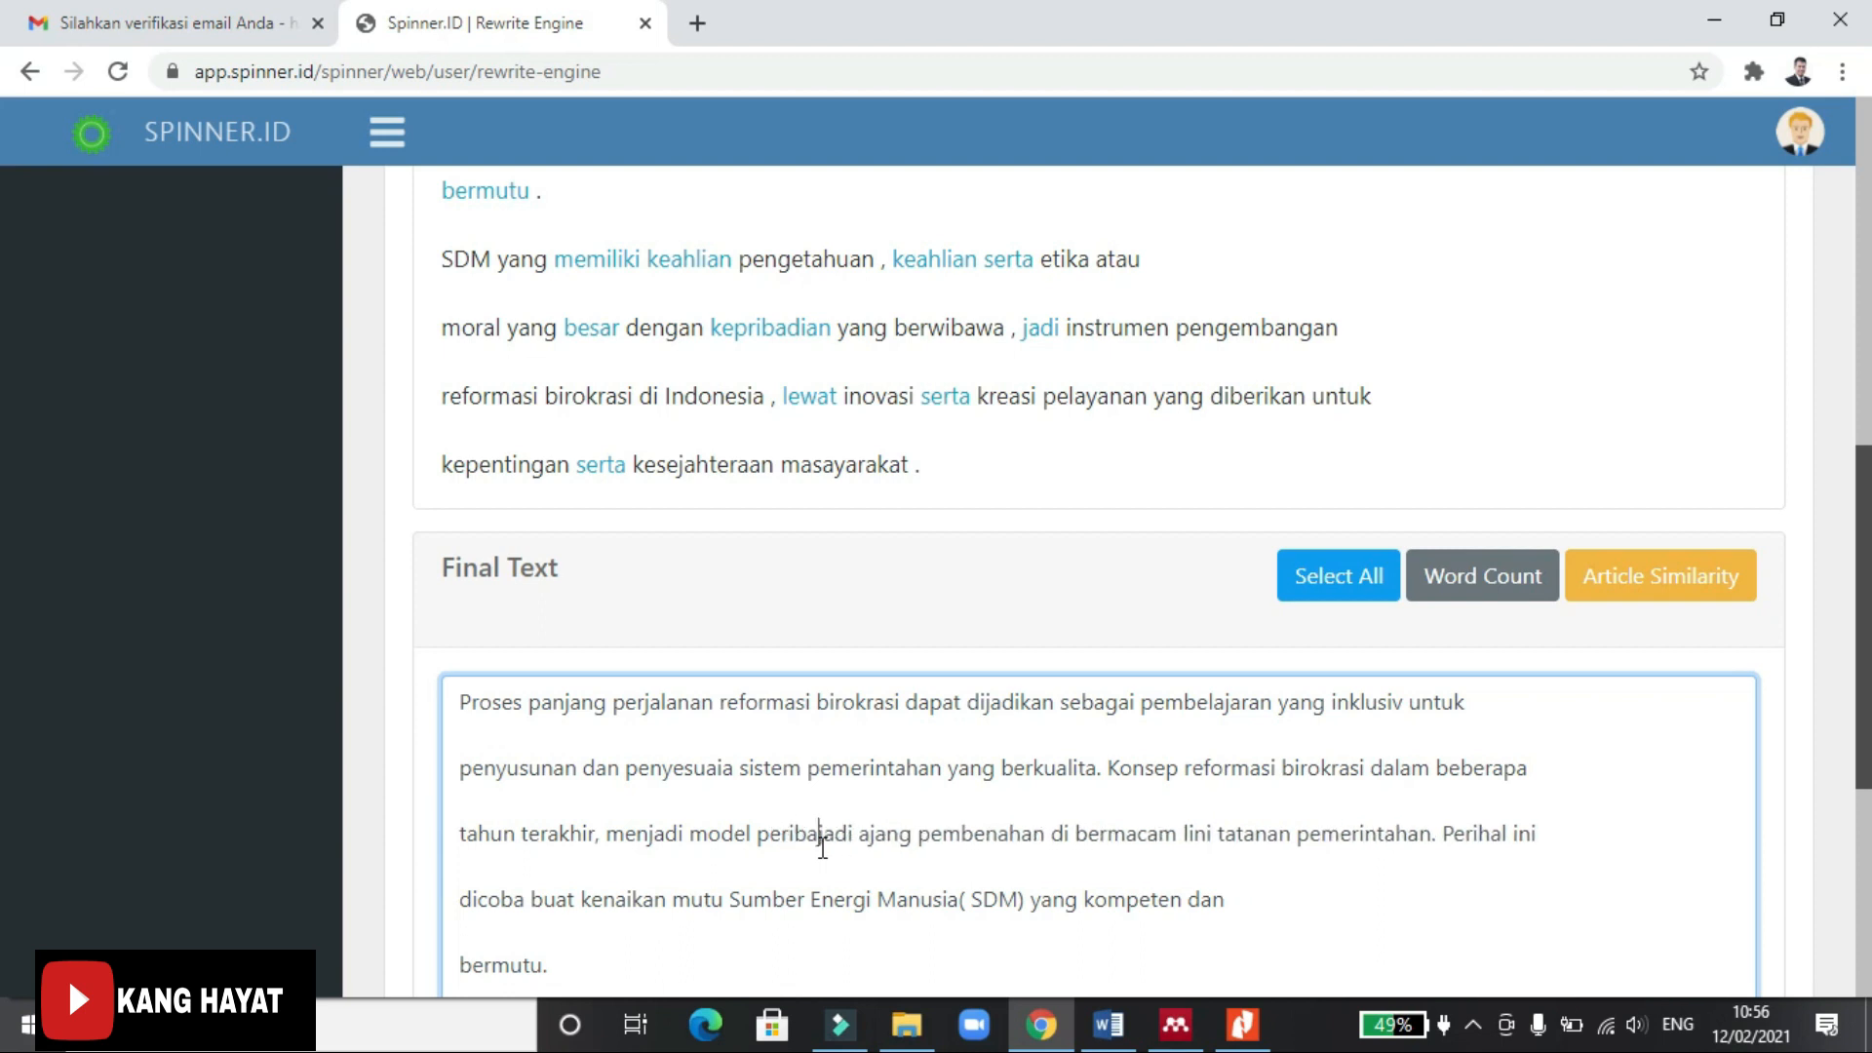
pyautogui.write('ubahan')
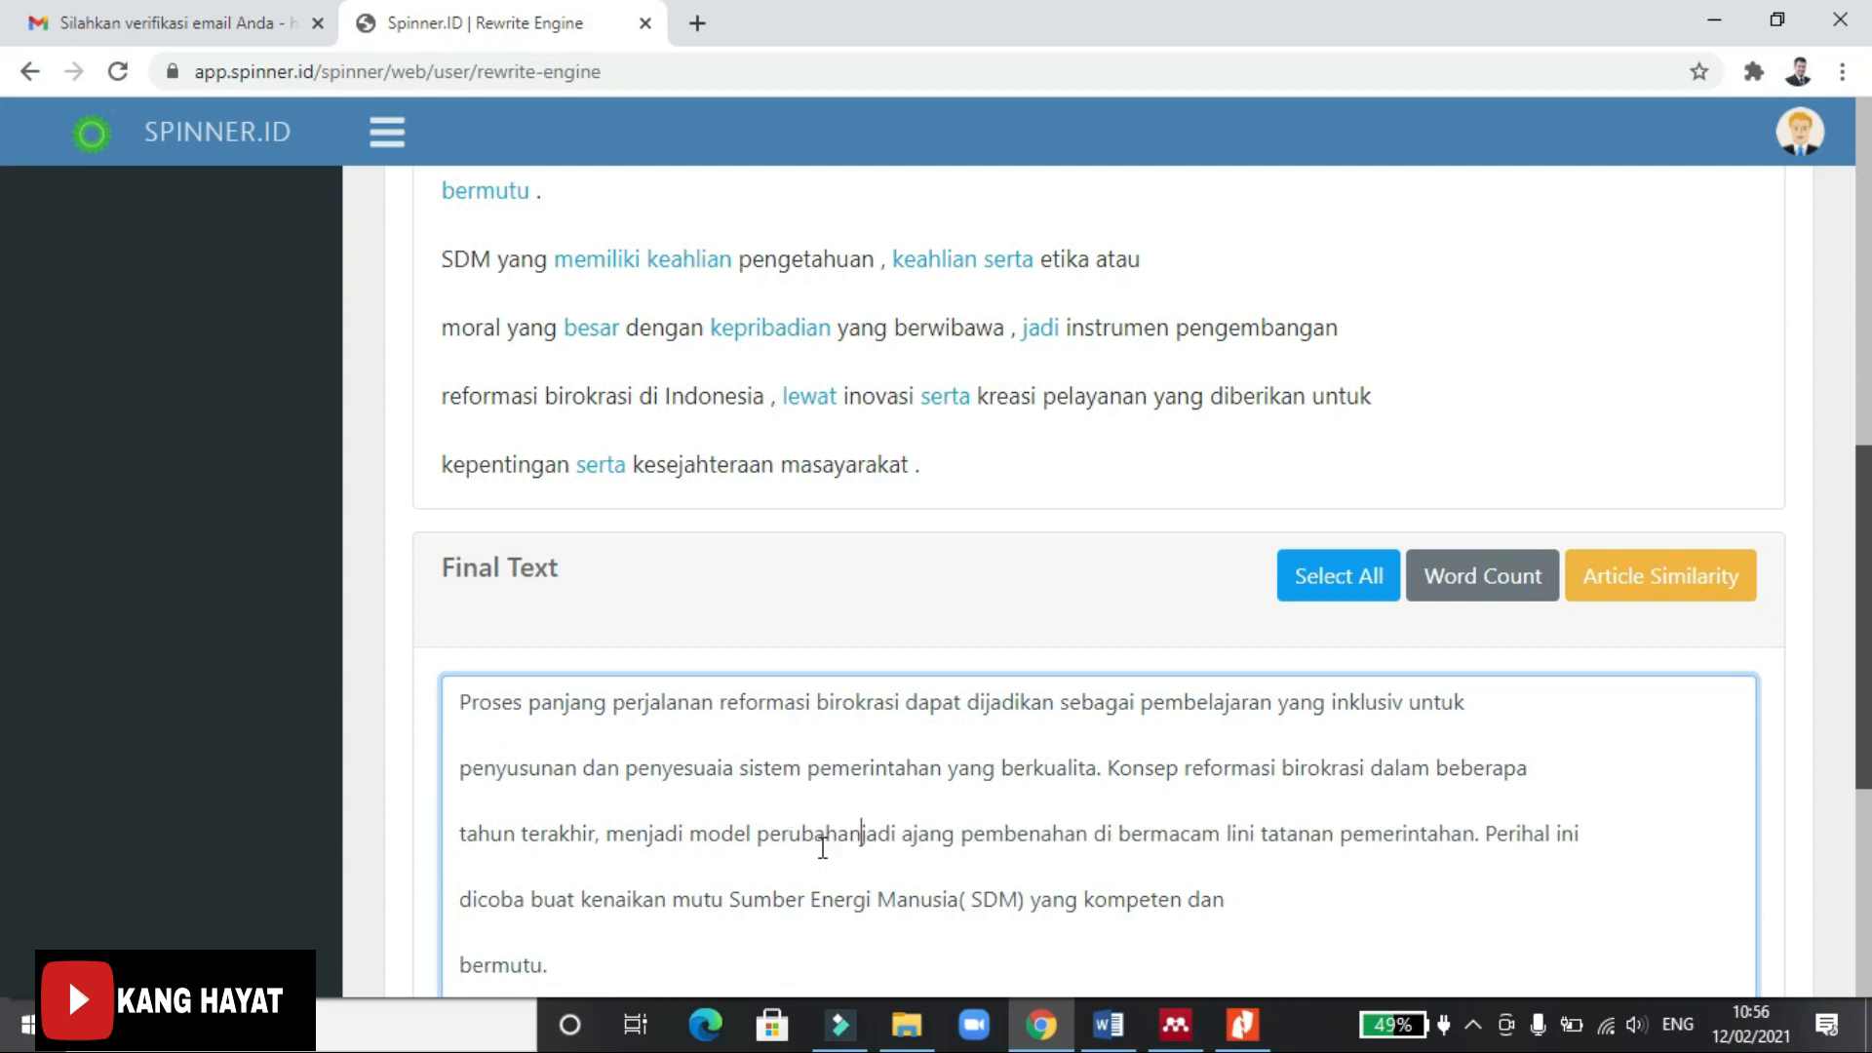
# Change "model" to "modal" in the Final Text and add "pada tata kelola pemerintahan" after "perubahan".
pyautogui.scroll(6, 1143, 459)
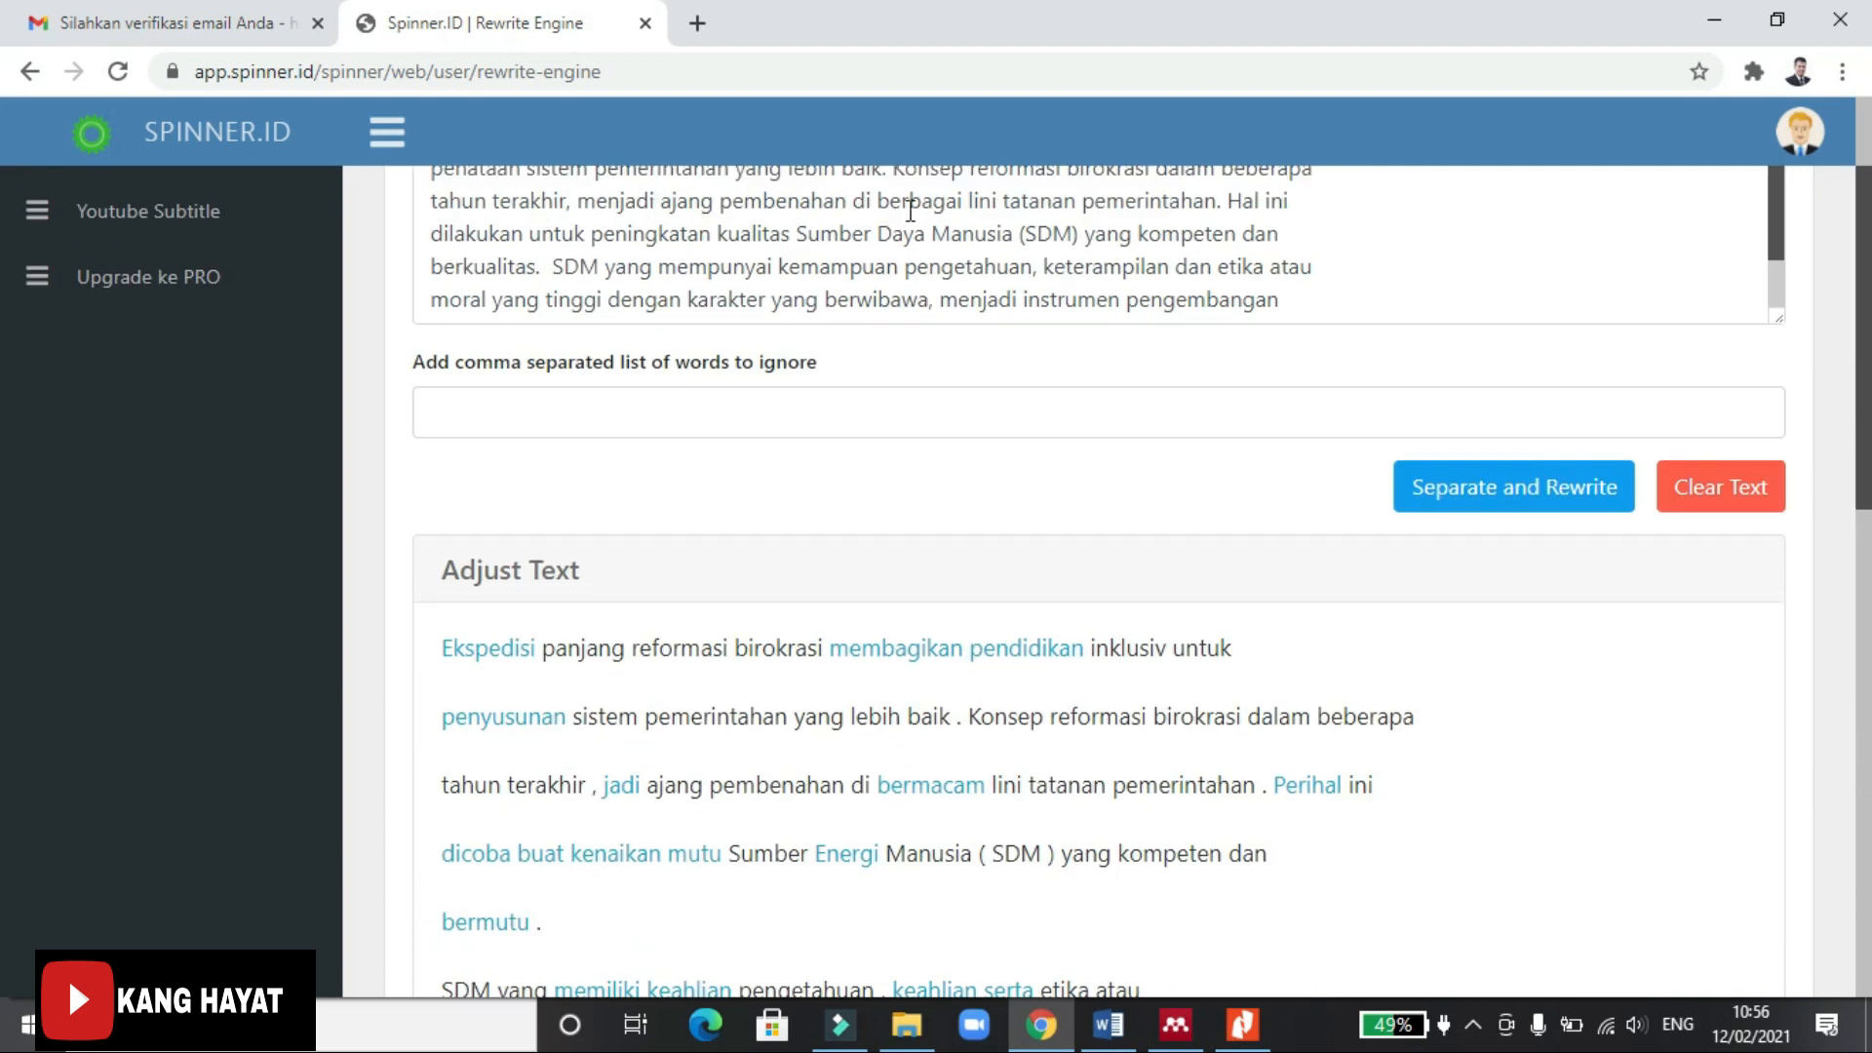
pyautogui.scroll(-6, 1132, 857)
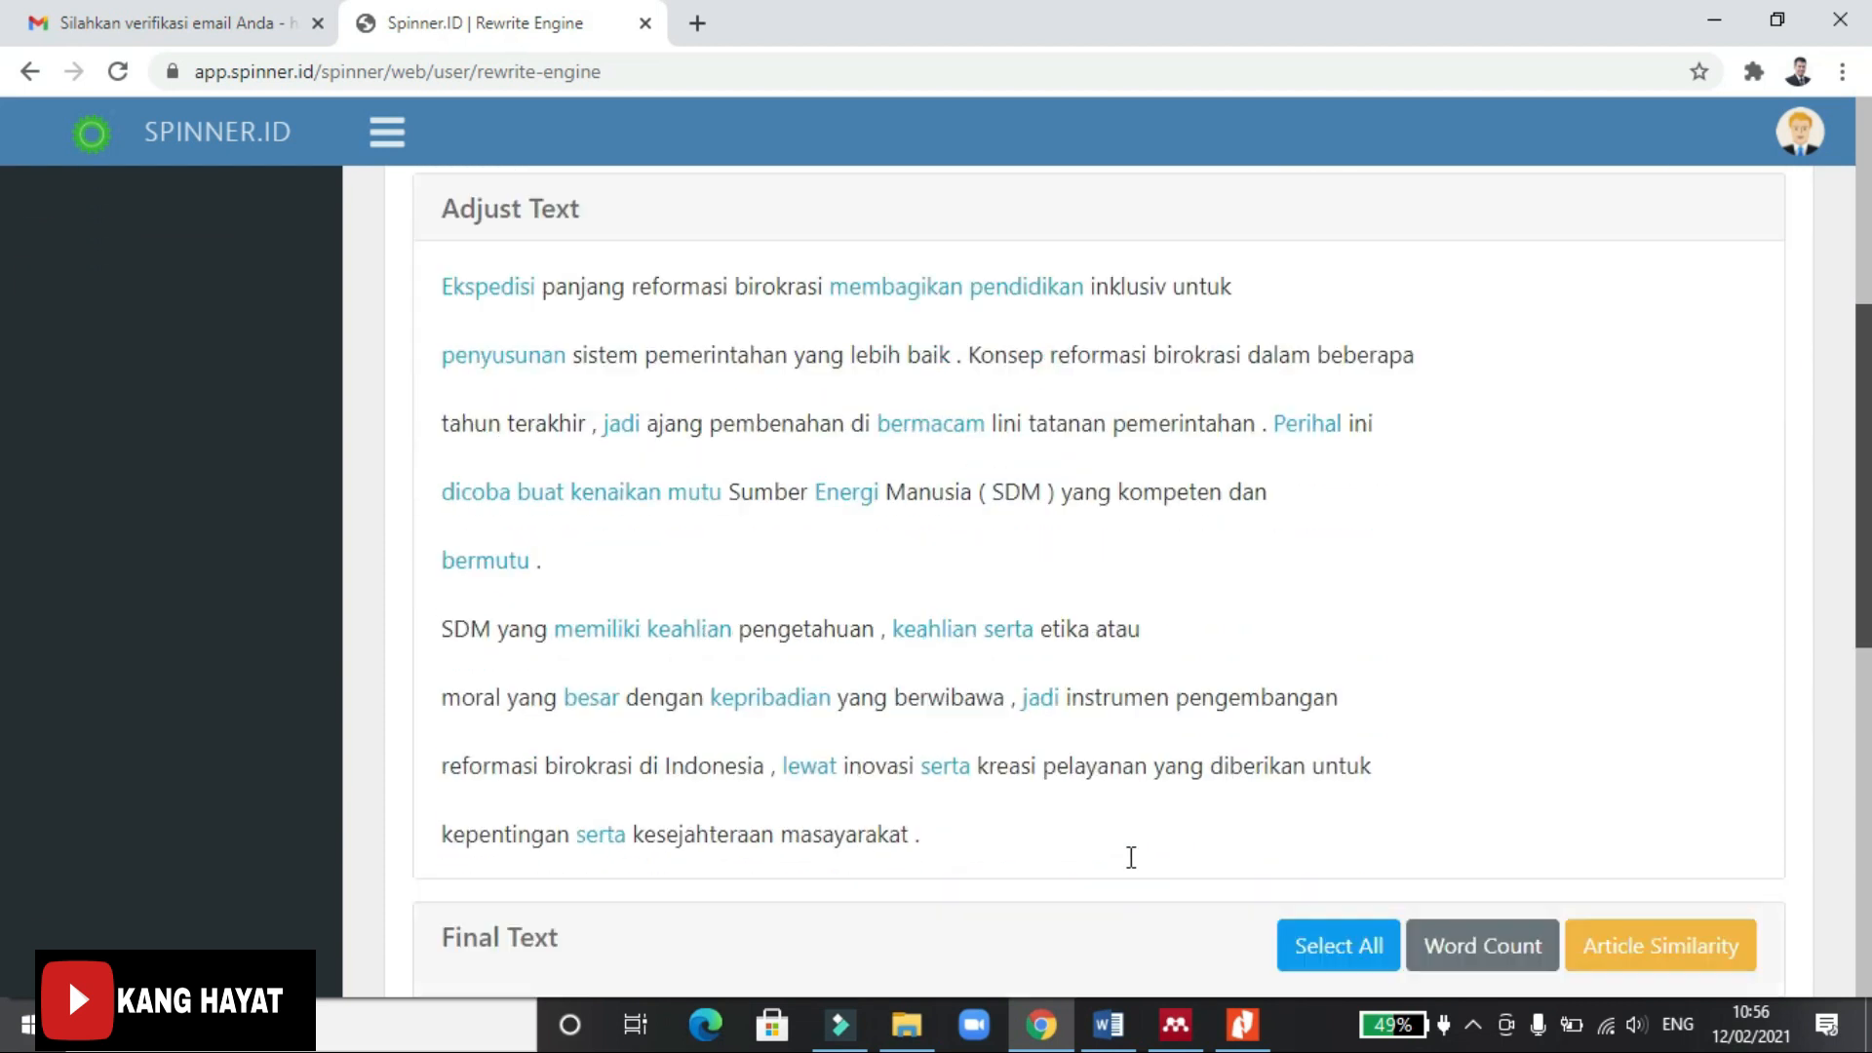
pyautogui.scroll(-2, 927, 798)
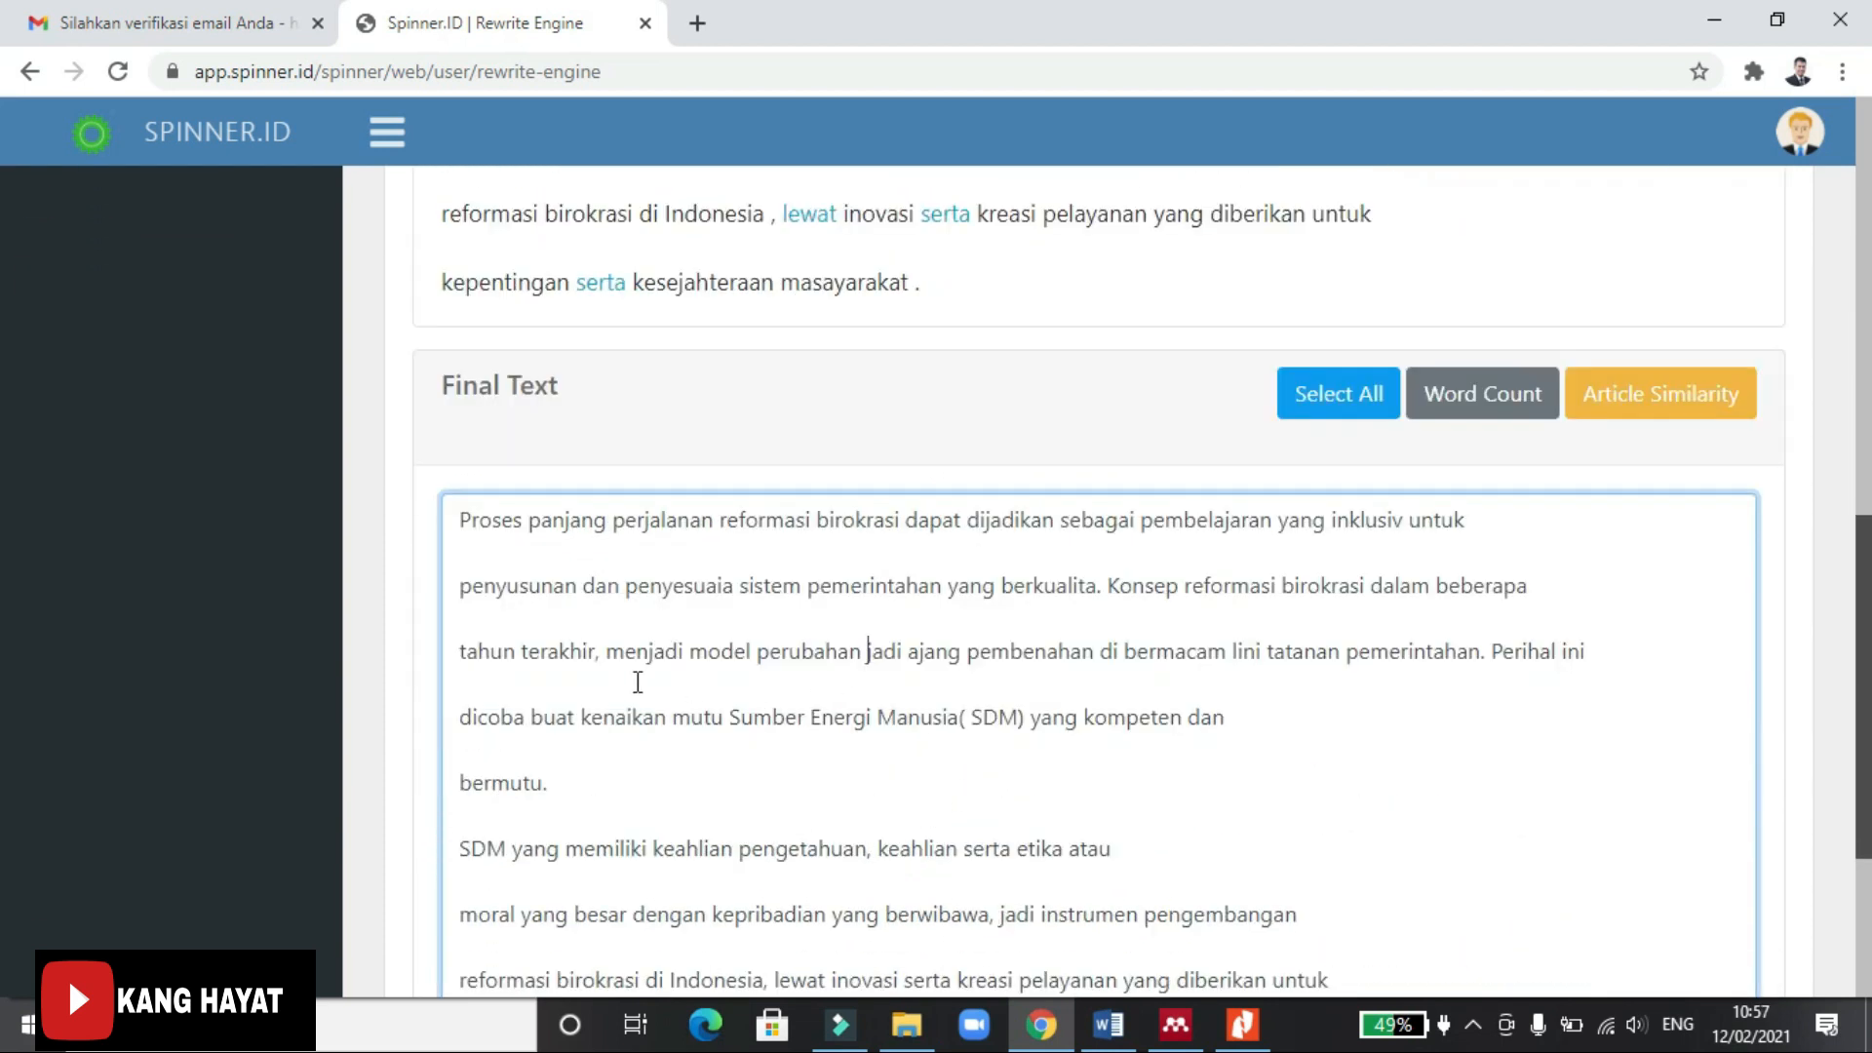
pyautogui.click(734, 649)
pyautogui.press('Delete')
pyautogui.write('an pada tata kelola pemerintahan')
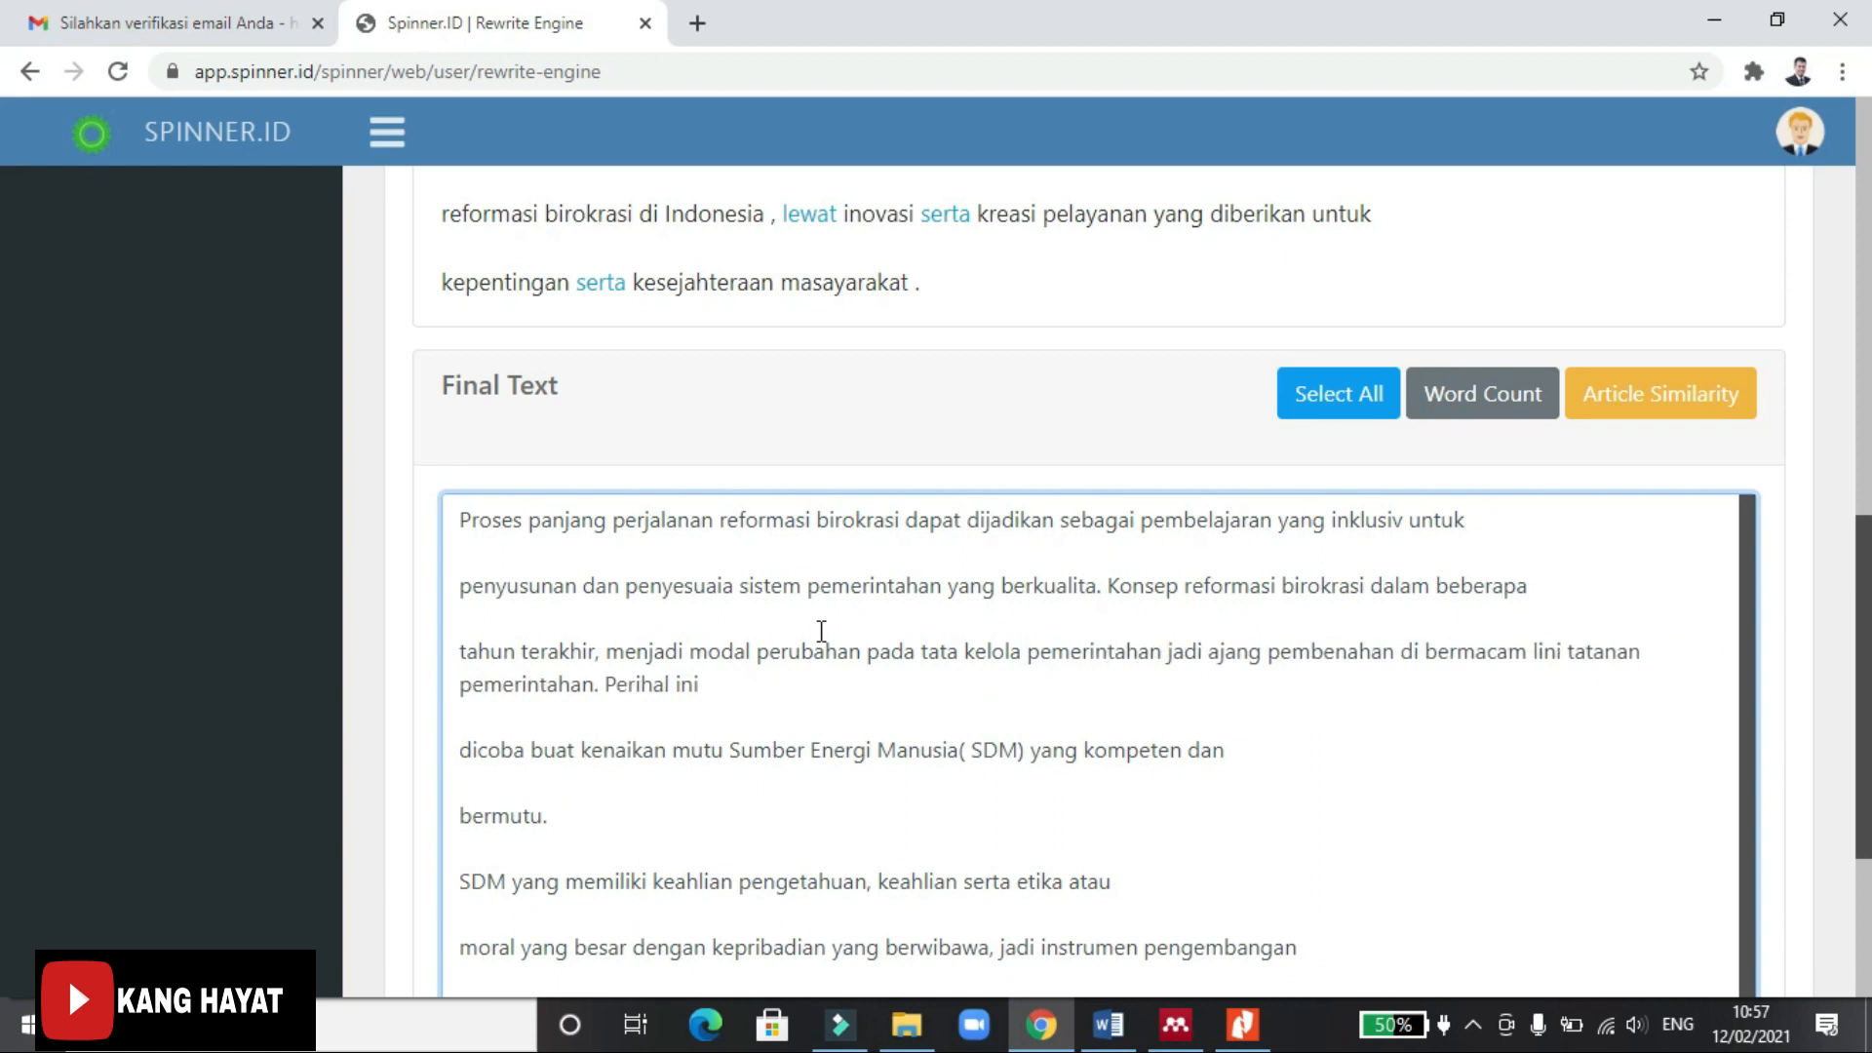
# Delete the leftover phrase "jadi ajang pembenahan di bermacam lini tatanan pemerintahan" from the Final Text, keeping the period before "Perihal ini".
pyautogui.hotkey('ctrl', 'Delete')
pyautogui.hotkey('ctrl', 'Delete')
pyautogui.hotkey('ctrl', 'Delete')
pyautogui.hotkey('ctrl', 'Delete')
pyautogui.hotkey('ctrl', 'Delete')
pyautogui.hotkey('ctrl', 'Delete')
pyautogui.hotkey('ctrl', 'Delete')
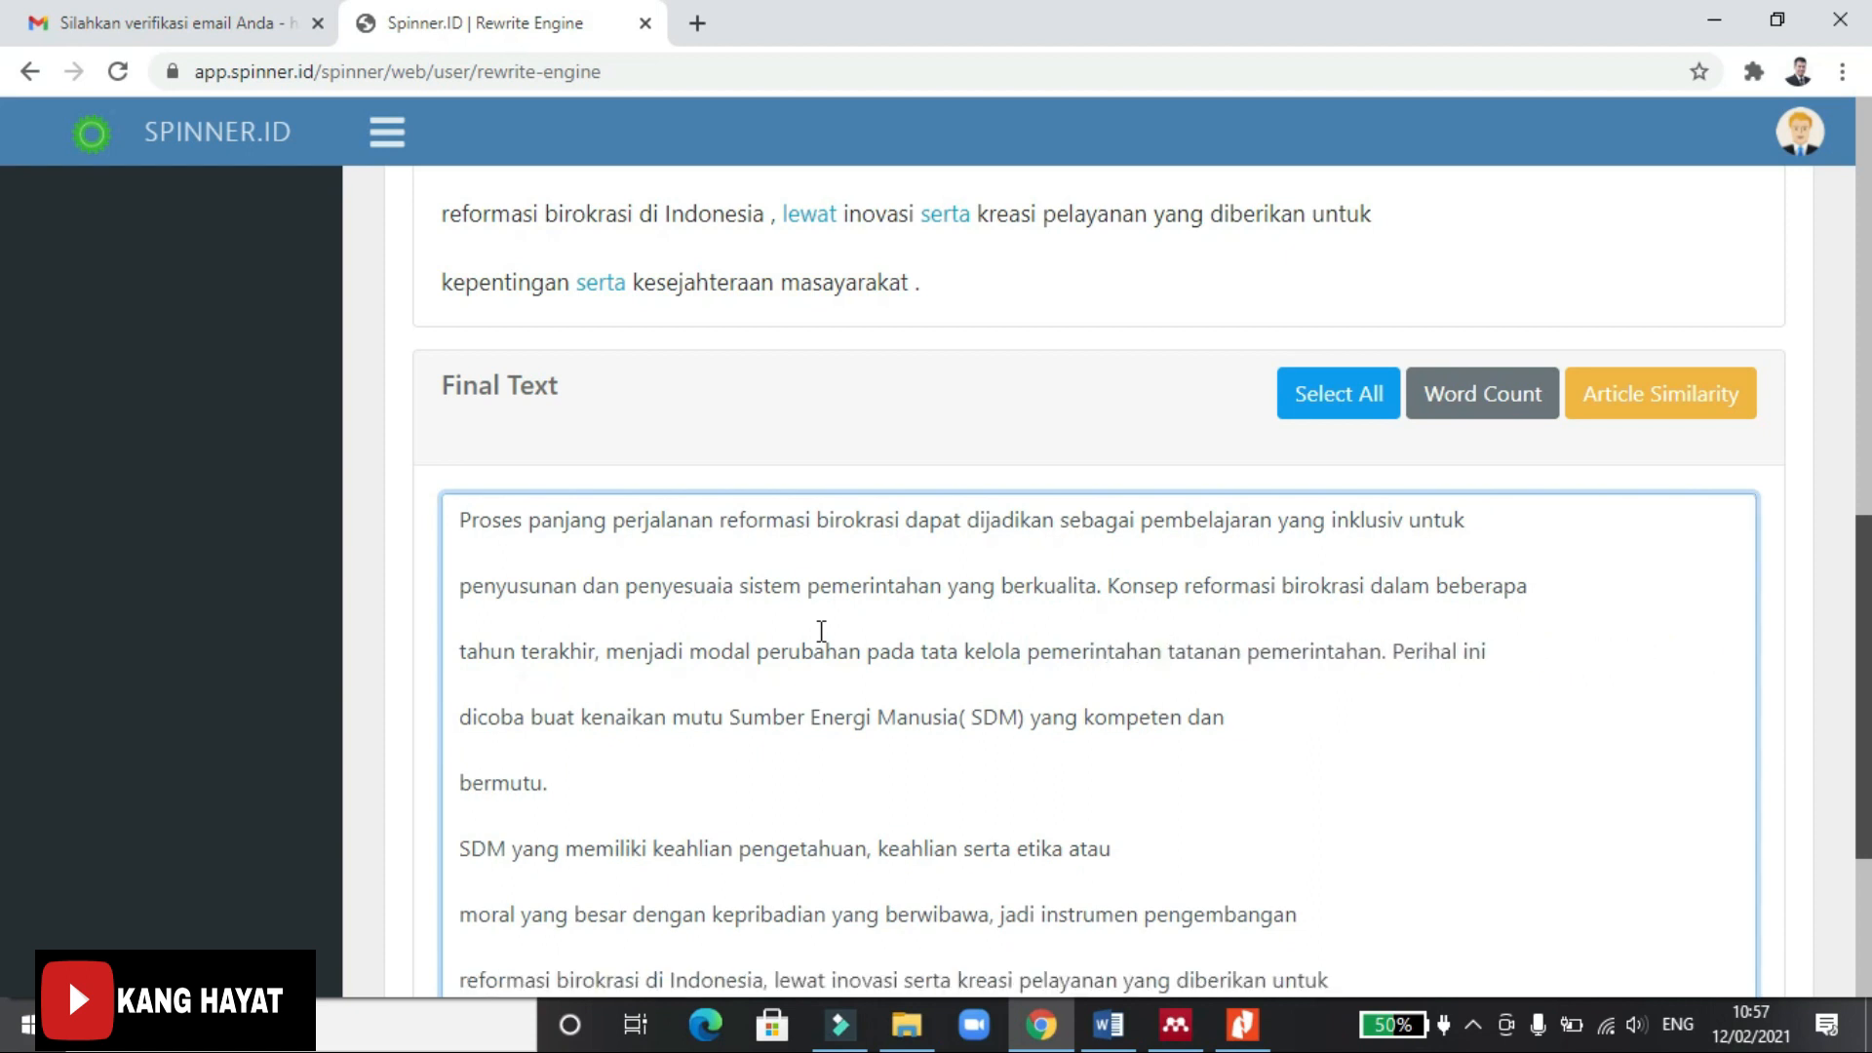
pyautogui.hotkey('ctrl', 'Delete')
pyautogui.press('BackSpace')
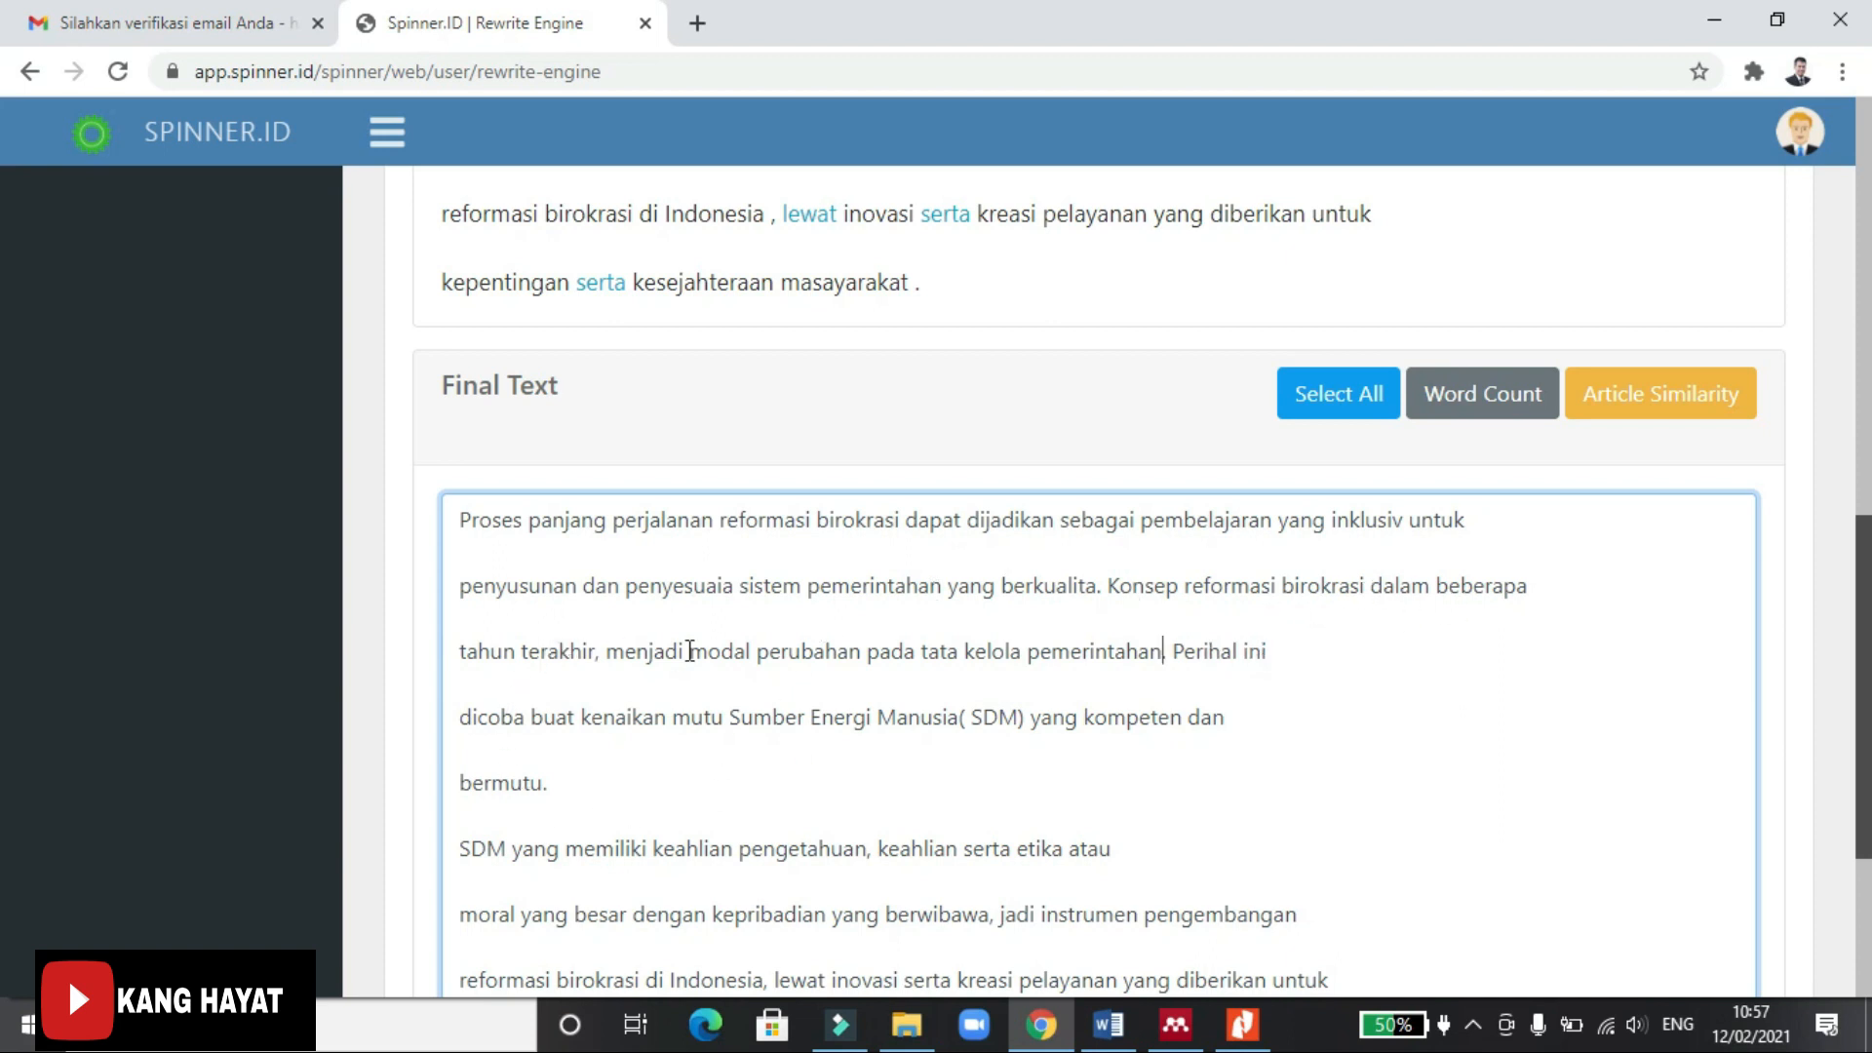
# Insert "untuk melakukan" before "perubahan" in the Final Text and replace "pada" before "tata kelola" with "yang lebih dalam".
pyautogui.click(759, 656)
pyautogui.write('untuk melakukan')
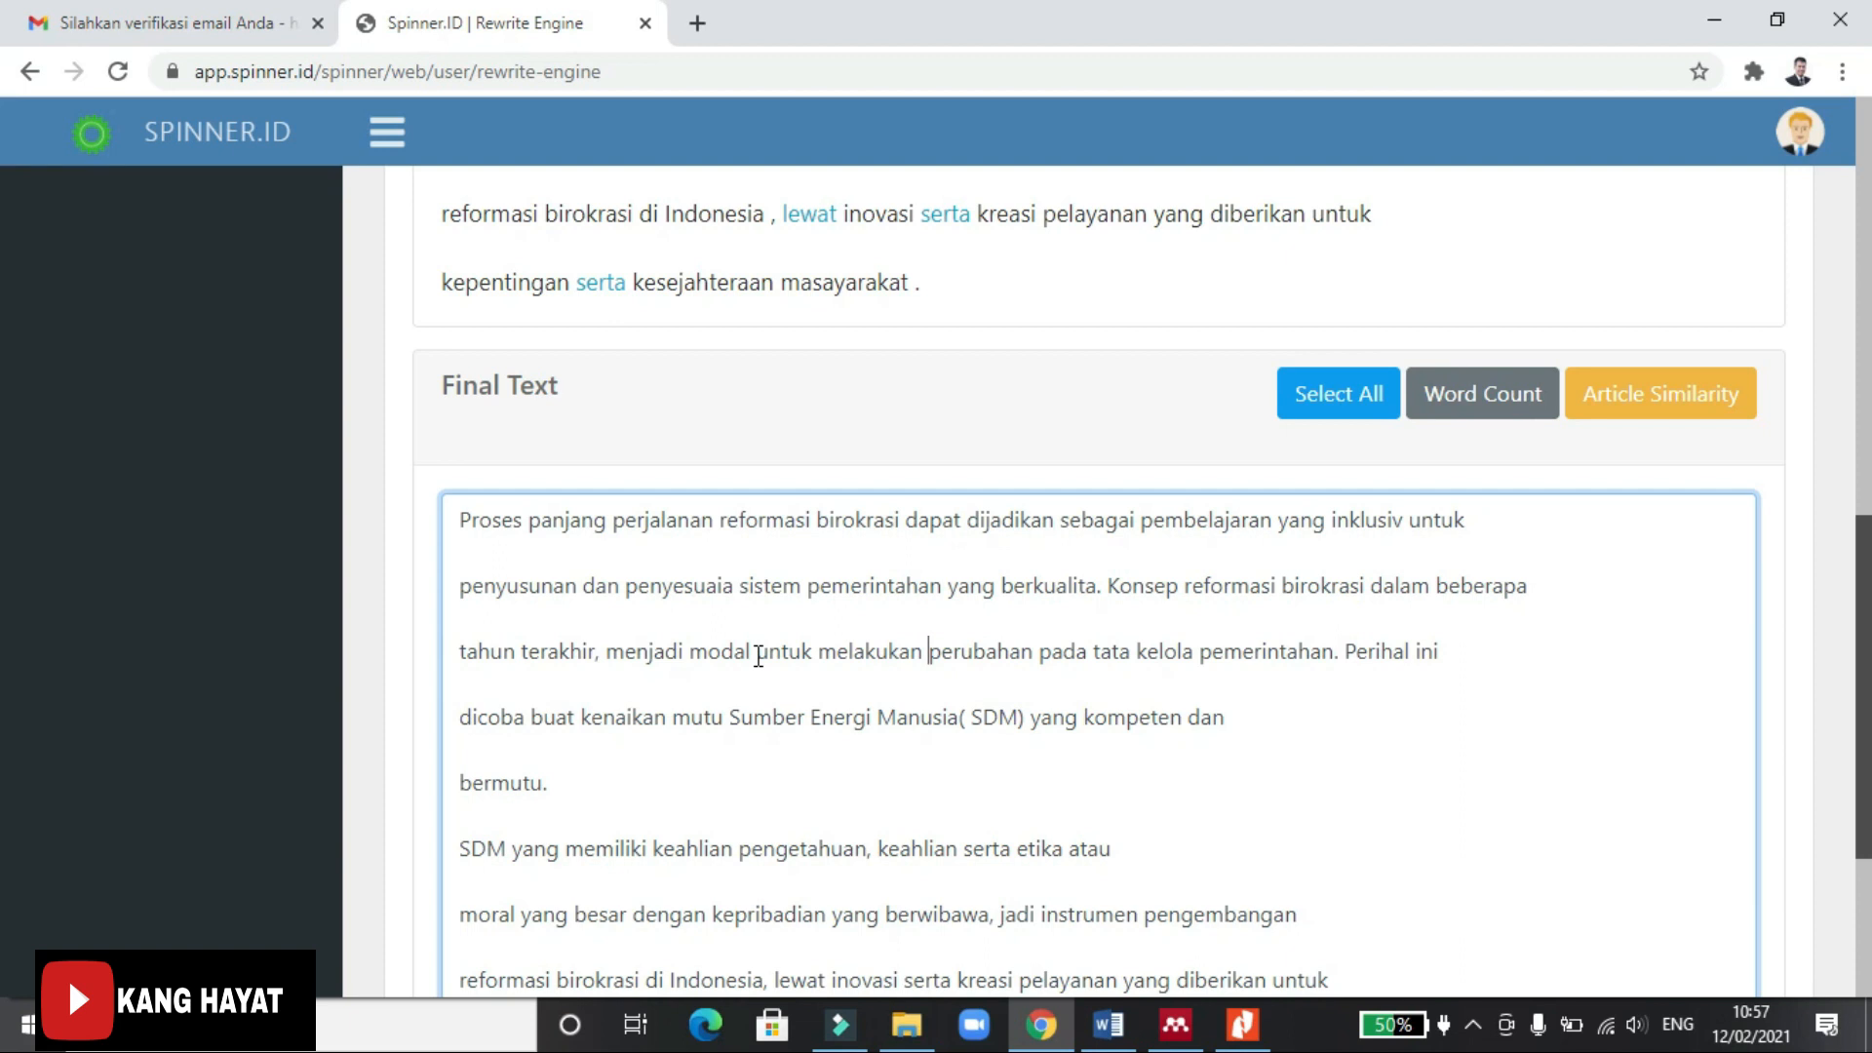
pyautogui.click(1036, 654)
pyautogui.write('yang lebih ')
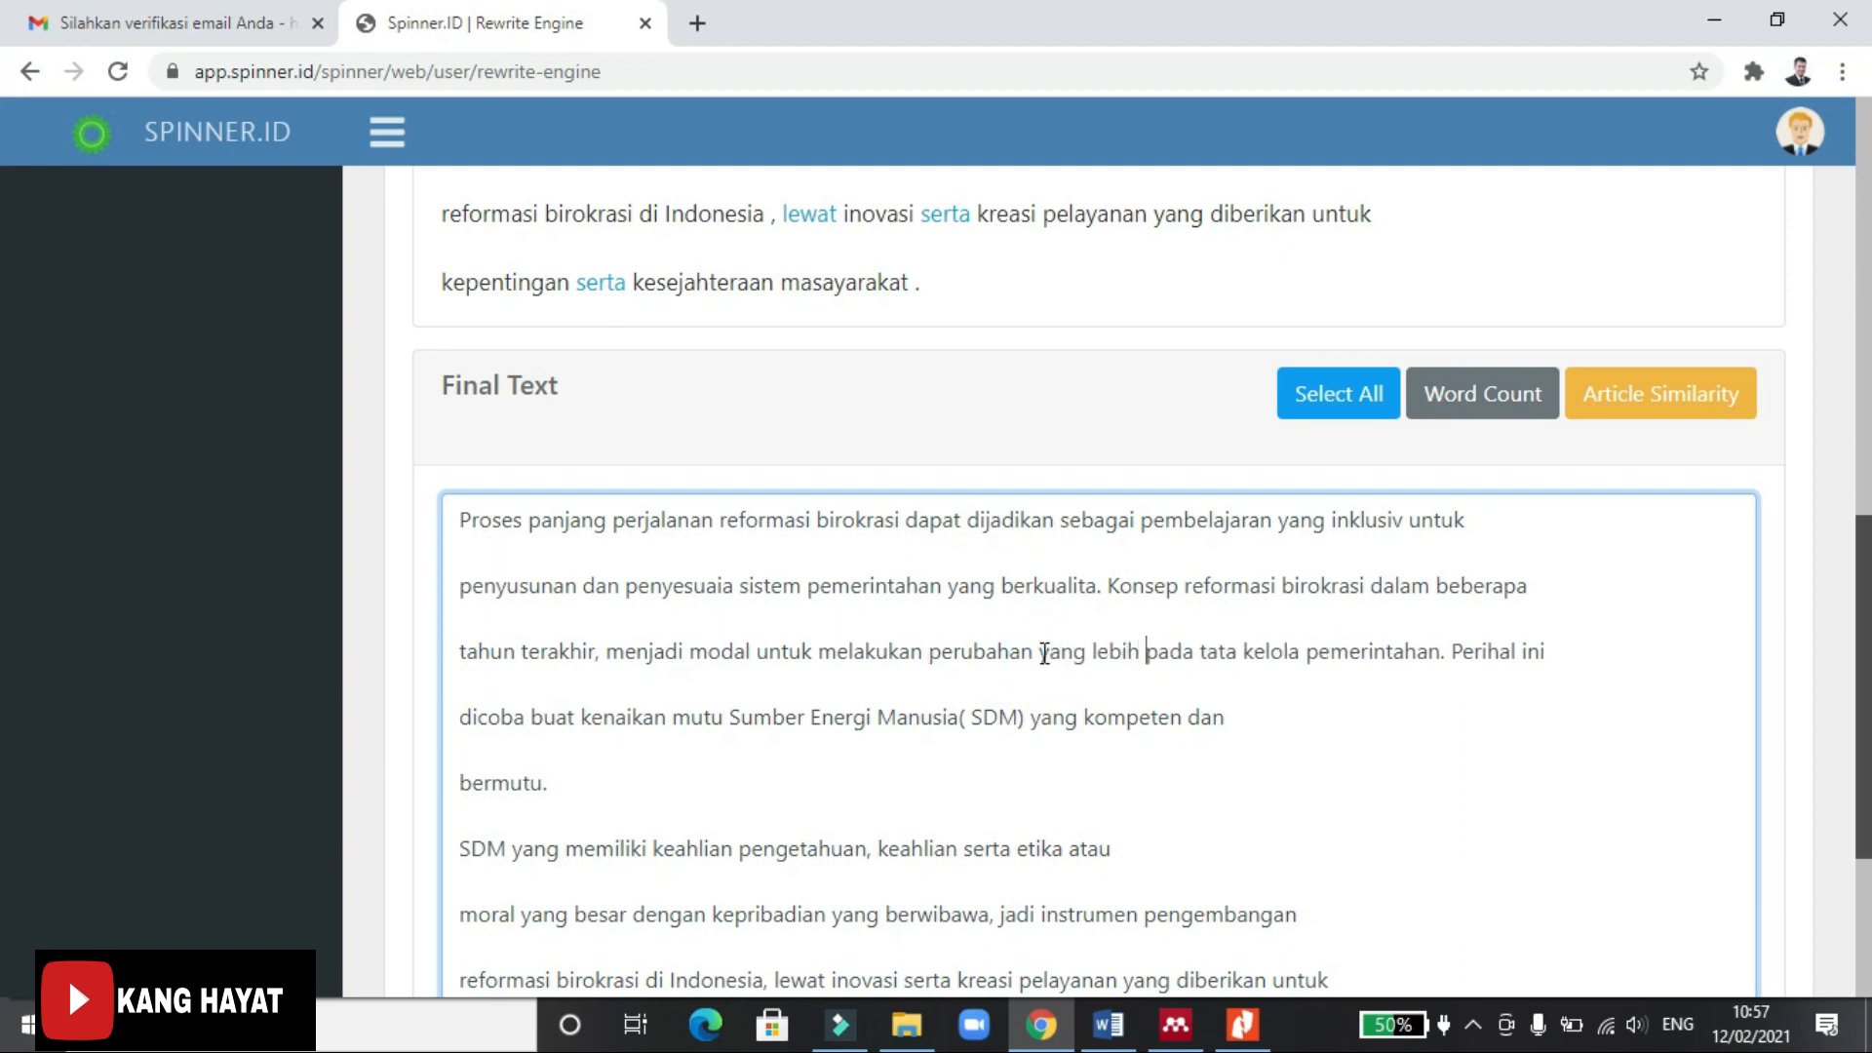
pyautogui.write('dalam')
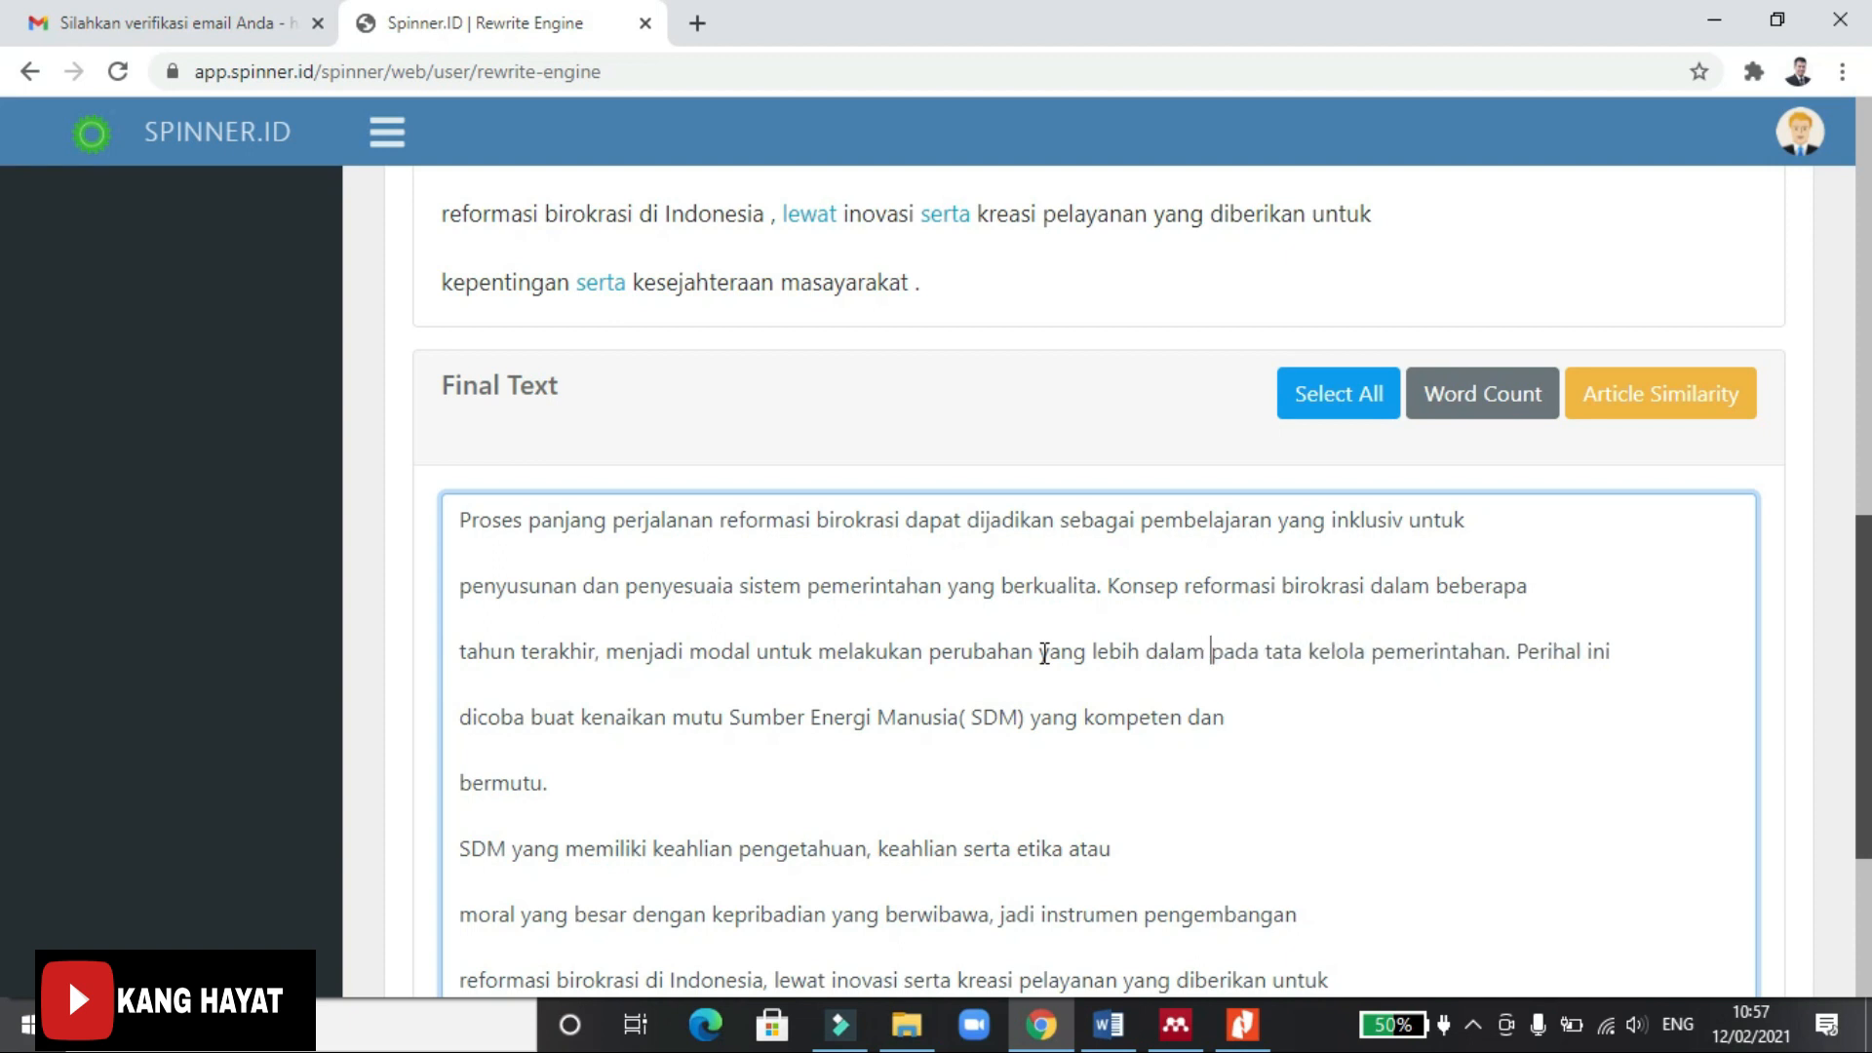
pyautogui.press('Delete')
pyautogui.press('Delete')
pyautogui.press('Delete')
pyautogui.press('Delete')
pyautogui.press('Delete')
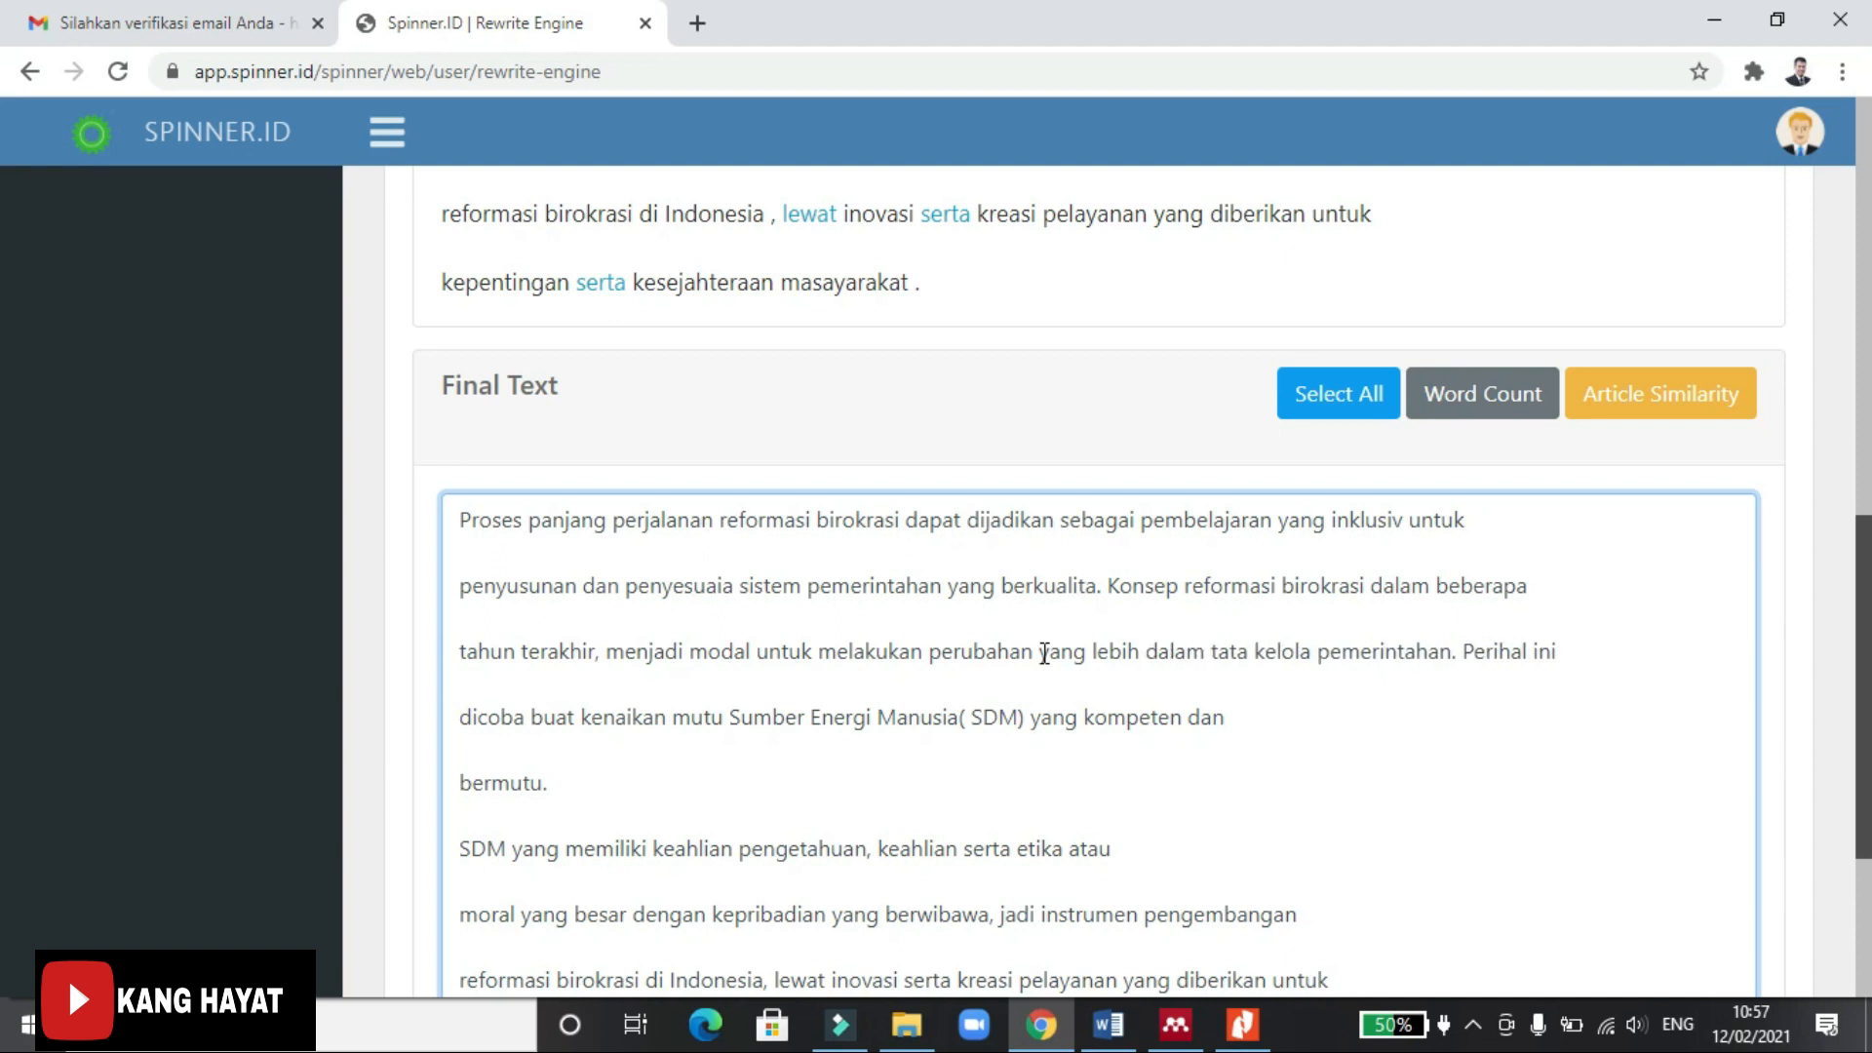
# Compare the sentence starting "Perihal ini" across the source paragraph, Adjust Text and Final Text for words needing refinement.
pyautogui.scroll(20, 1146, 644)
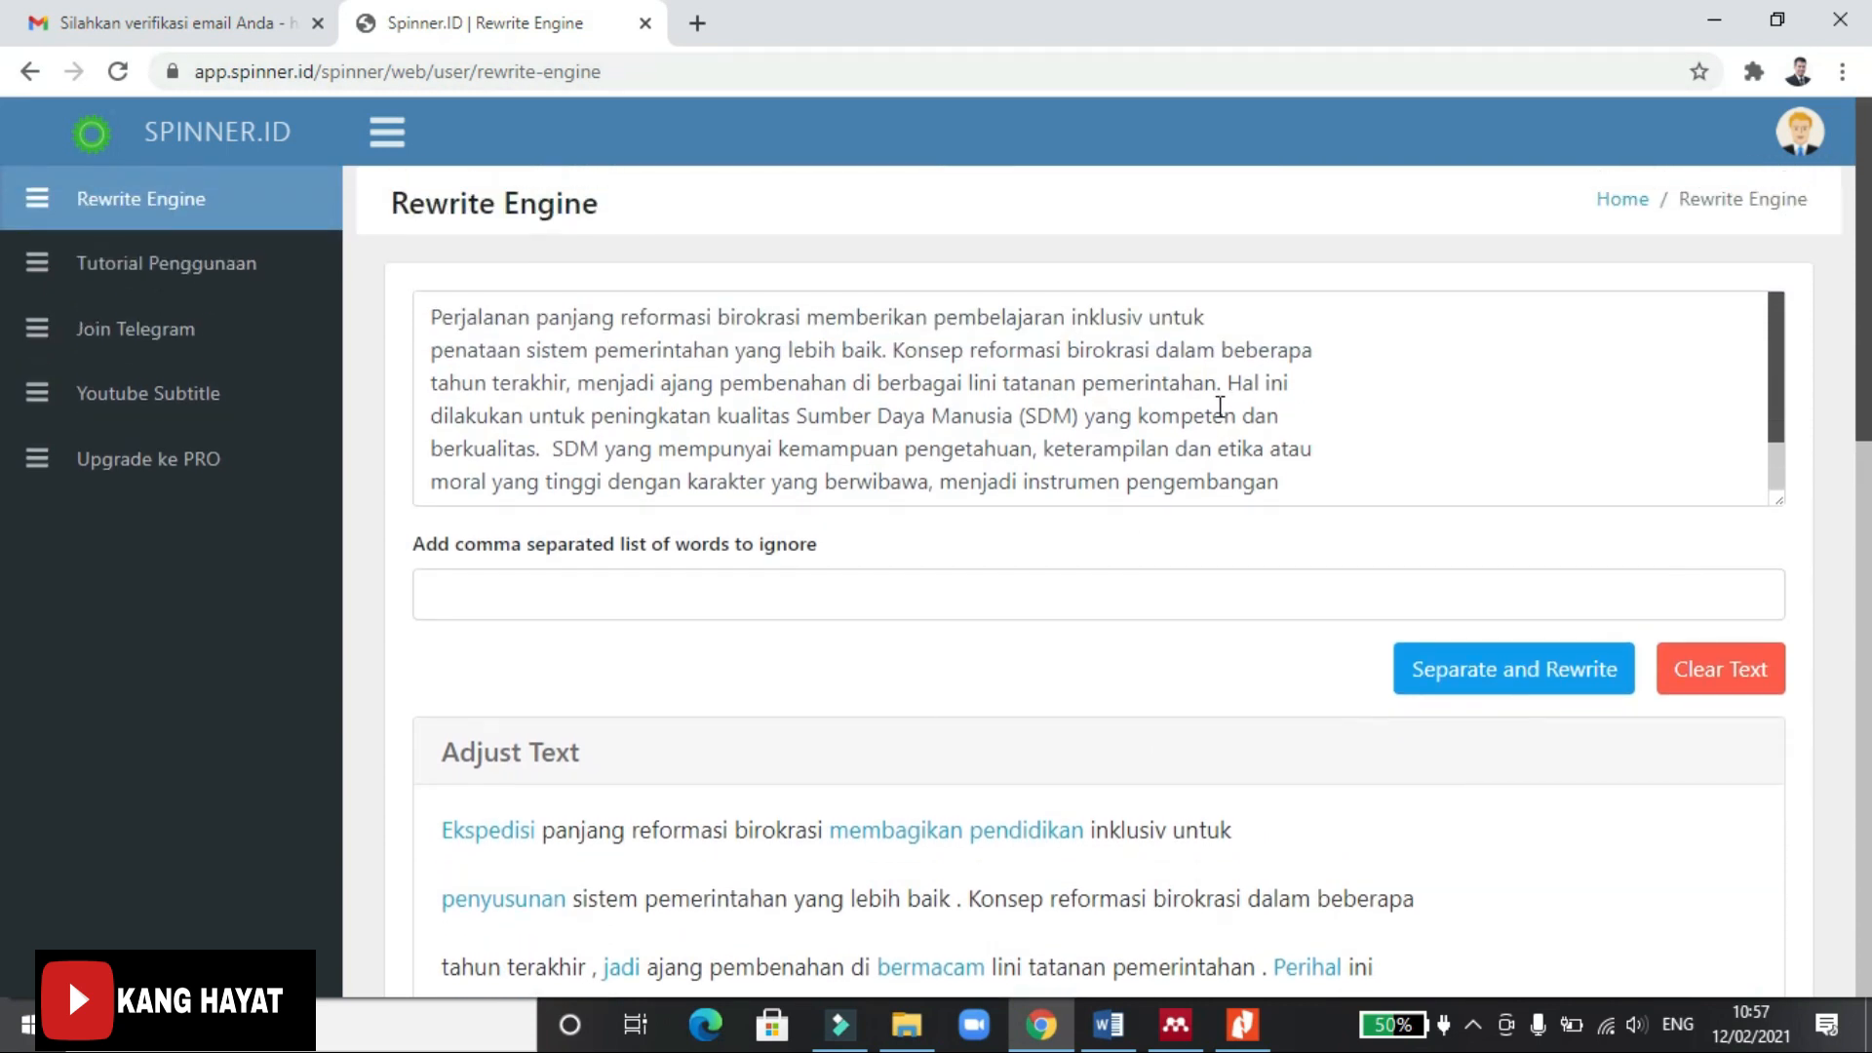
pyautogui.scroll(-4, 1182, 712)
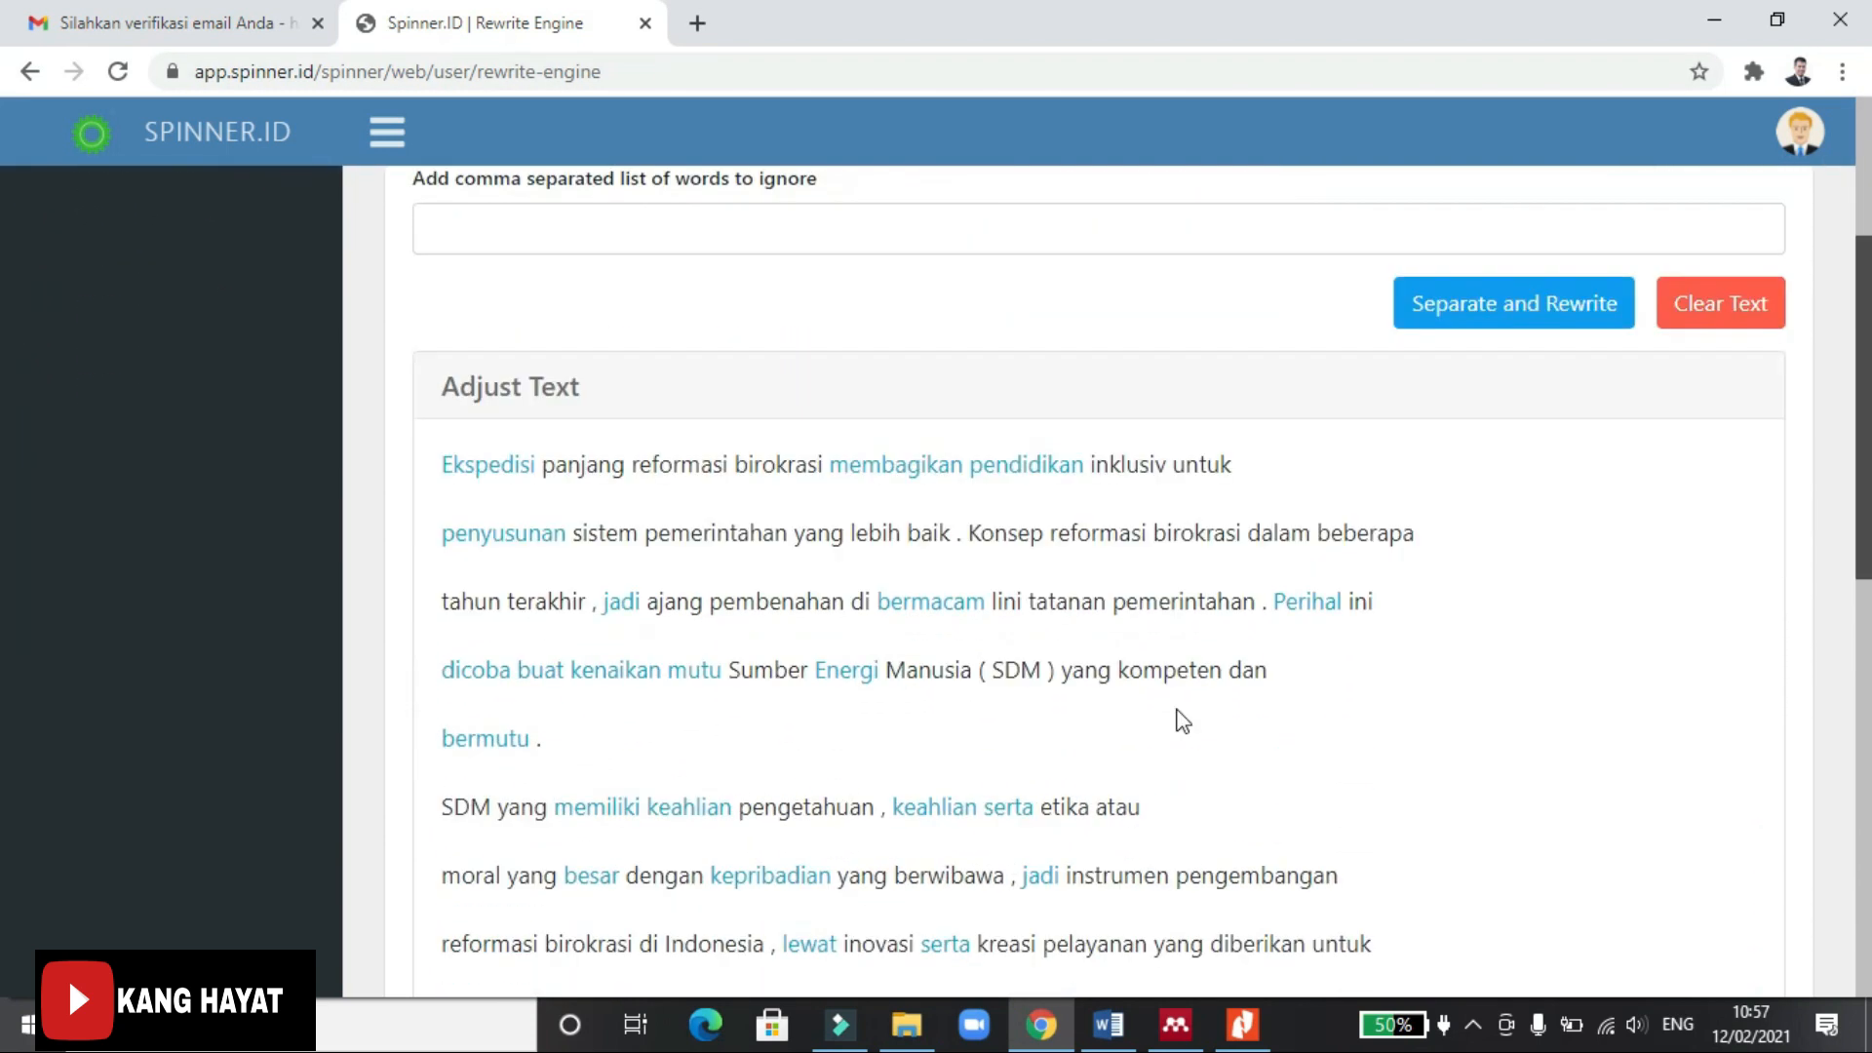
pyautogui.scroll(-6, 1182, 722)
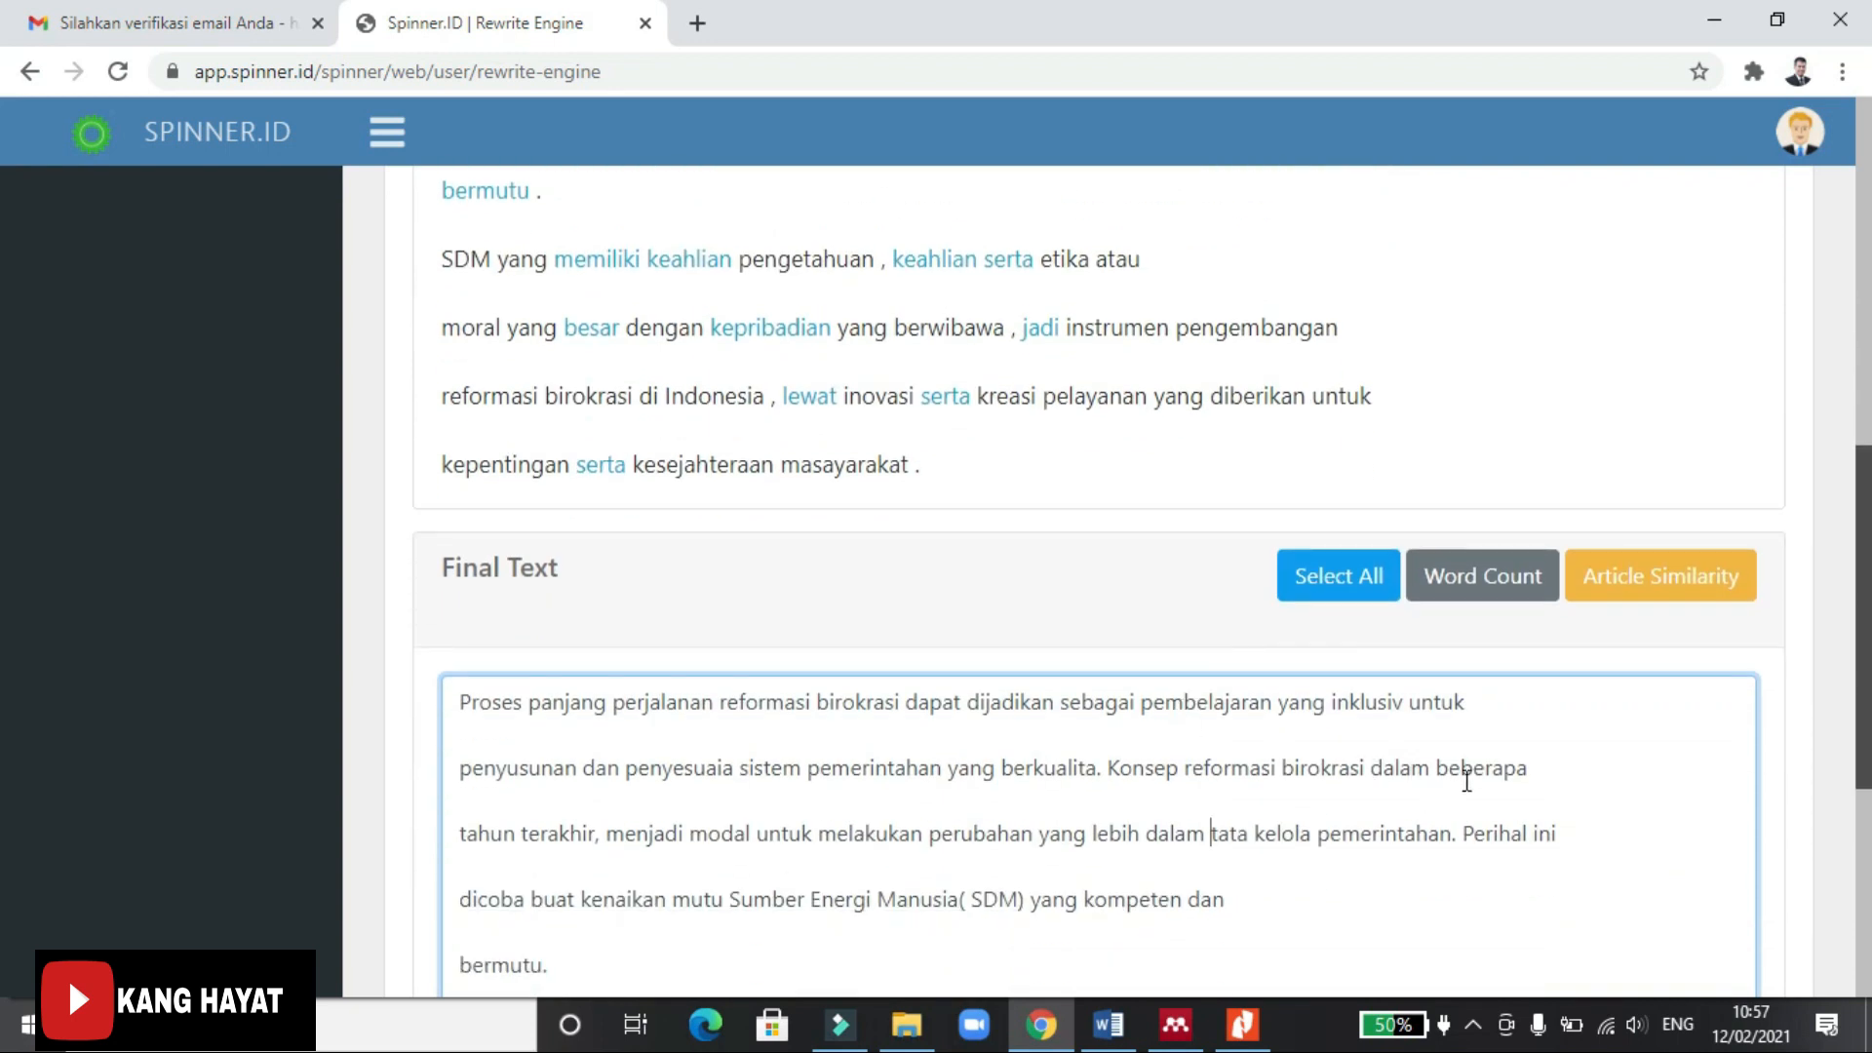
pyautogui.scroll(1, 1072, 601)
pyautogui.scroll(4, 1072, 601)
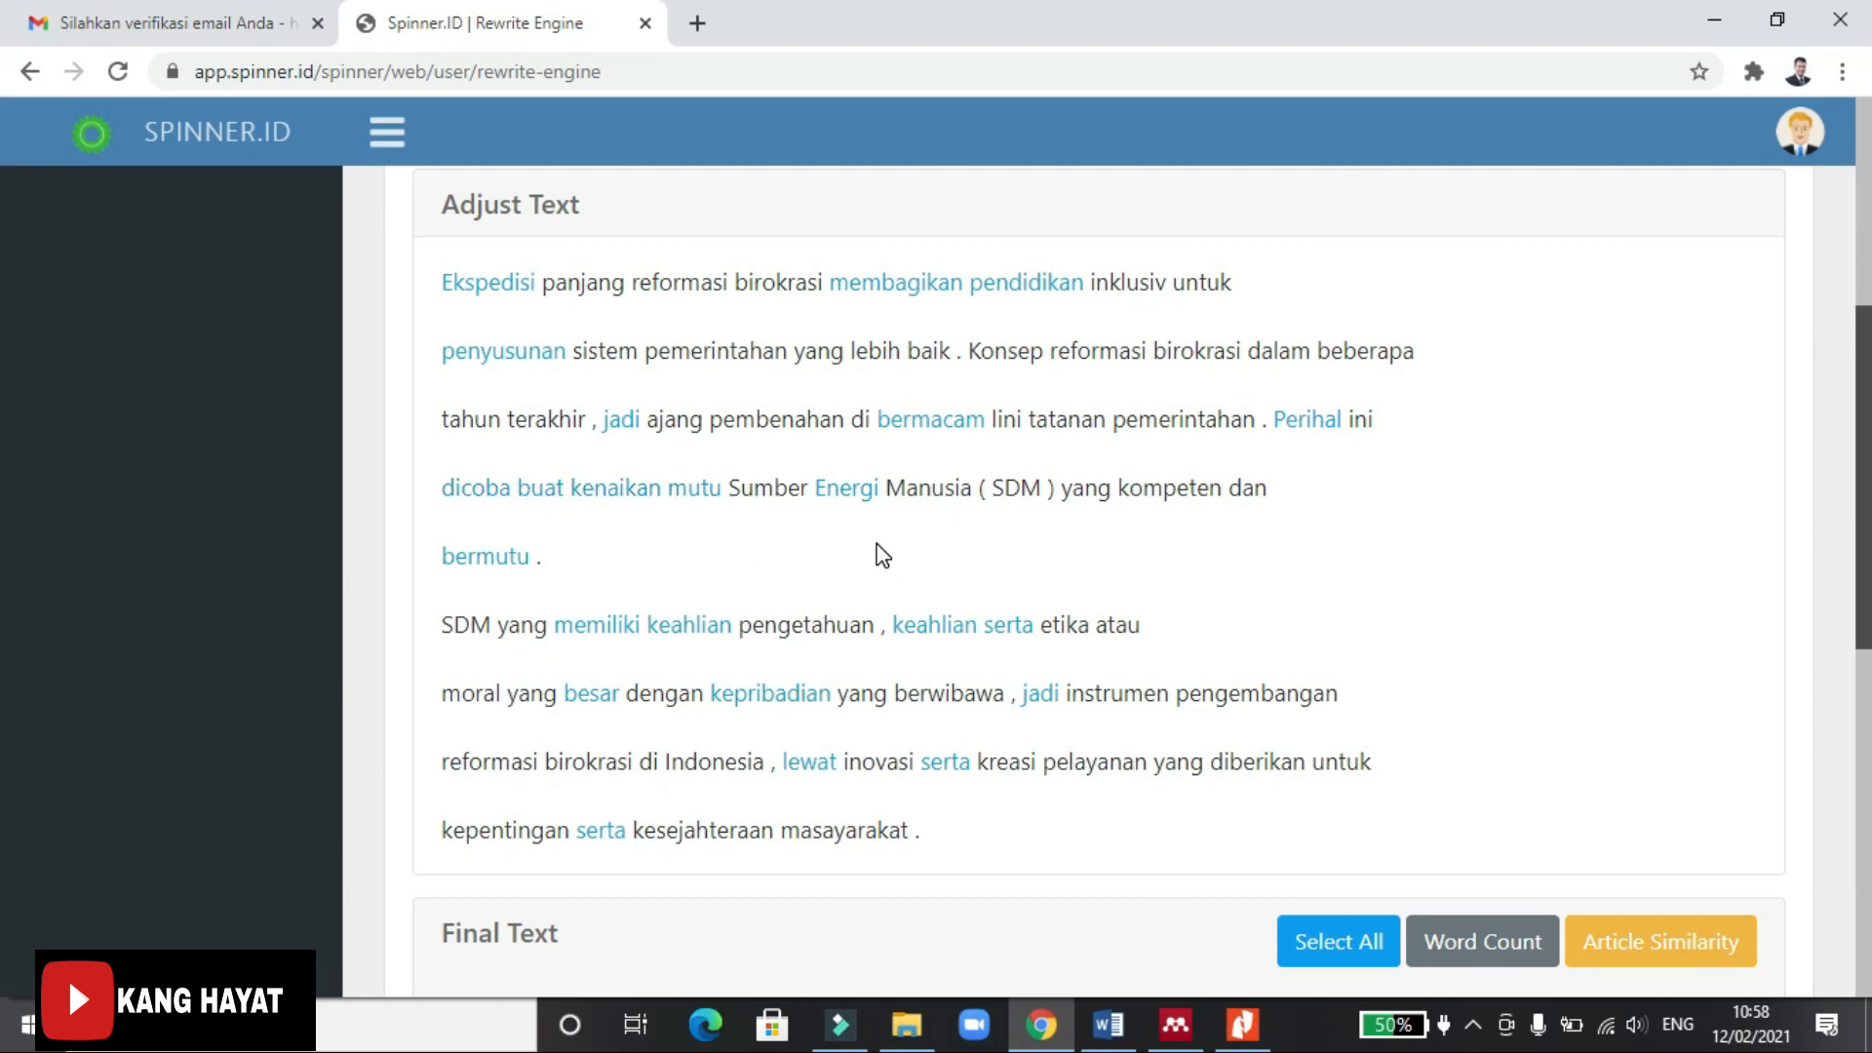
pyautogui.scroll(-3, 882, 556)
pyautogui.scroll(2, 883, 555)
pyautogui.scroll(-2, 887, 555)
pyautogui.scroll(-1, 1344, 829)
pyautogui.scroll(-3, 1344, 829)
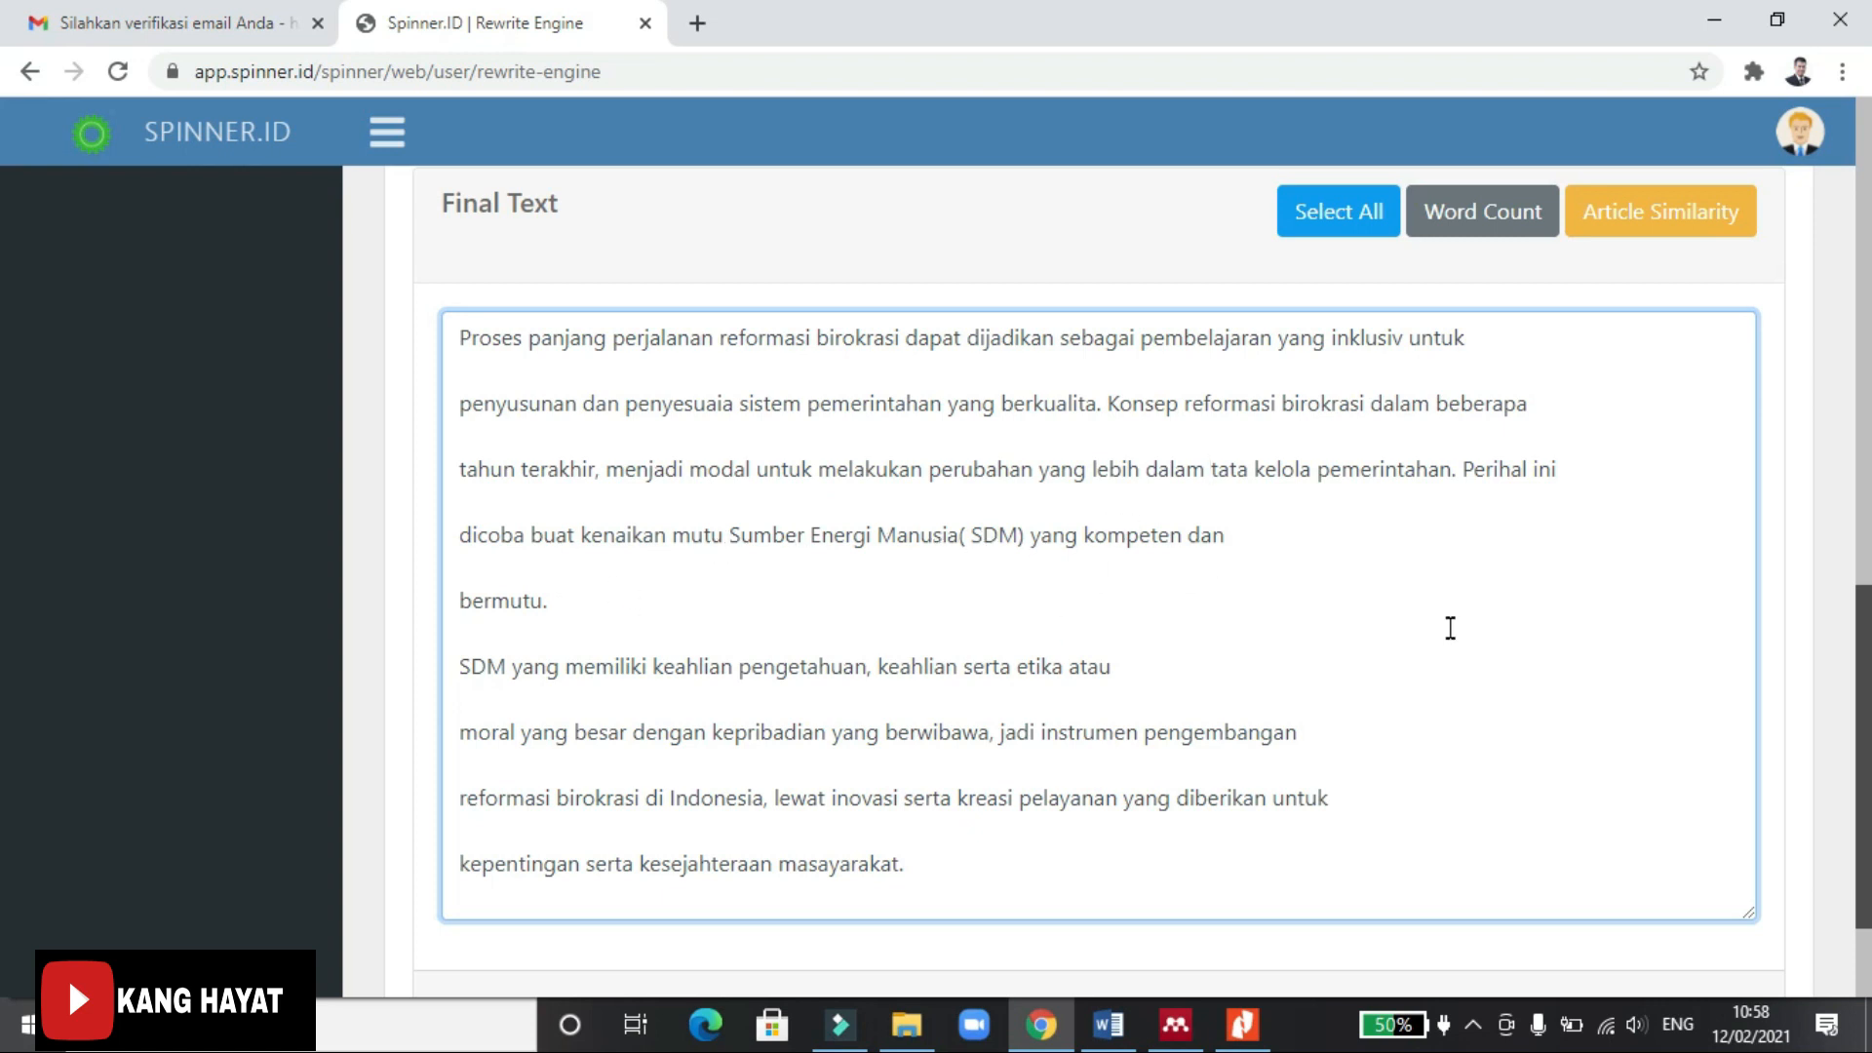
pyautogui.scroll(6, 1450, 627)
pyautogui.scroll(5, 1450, 627)
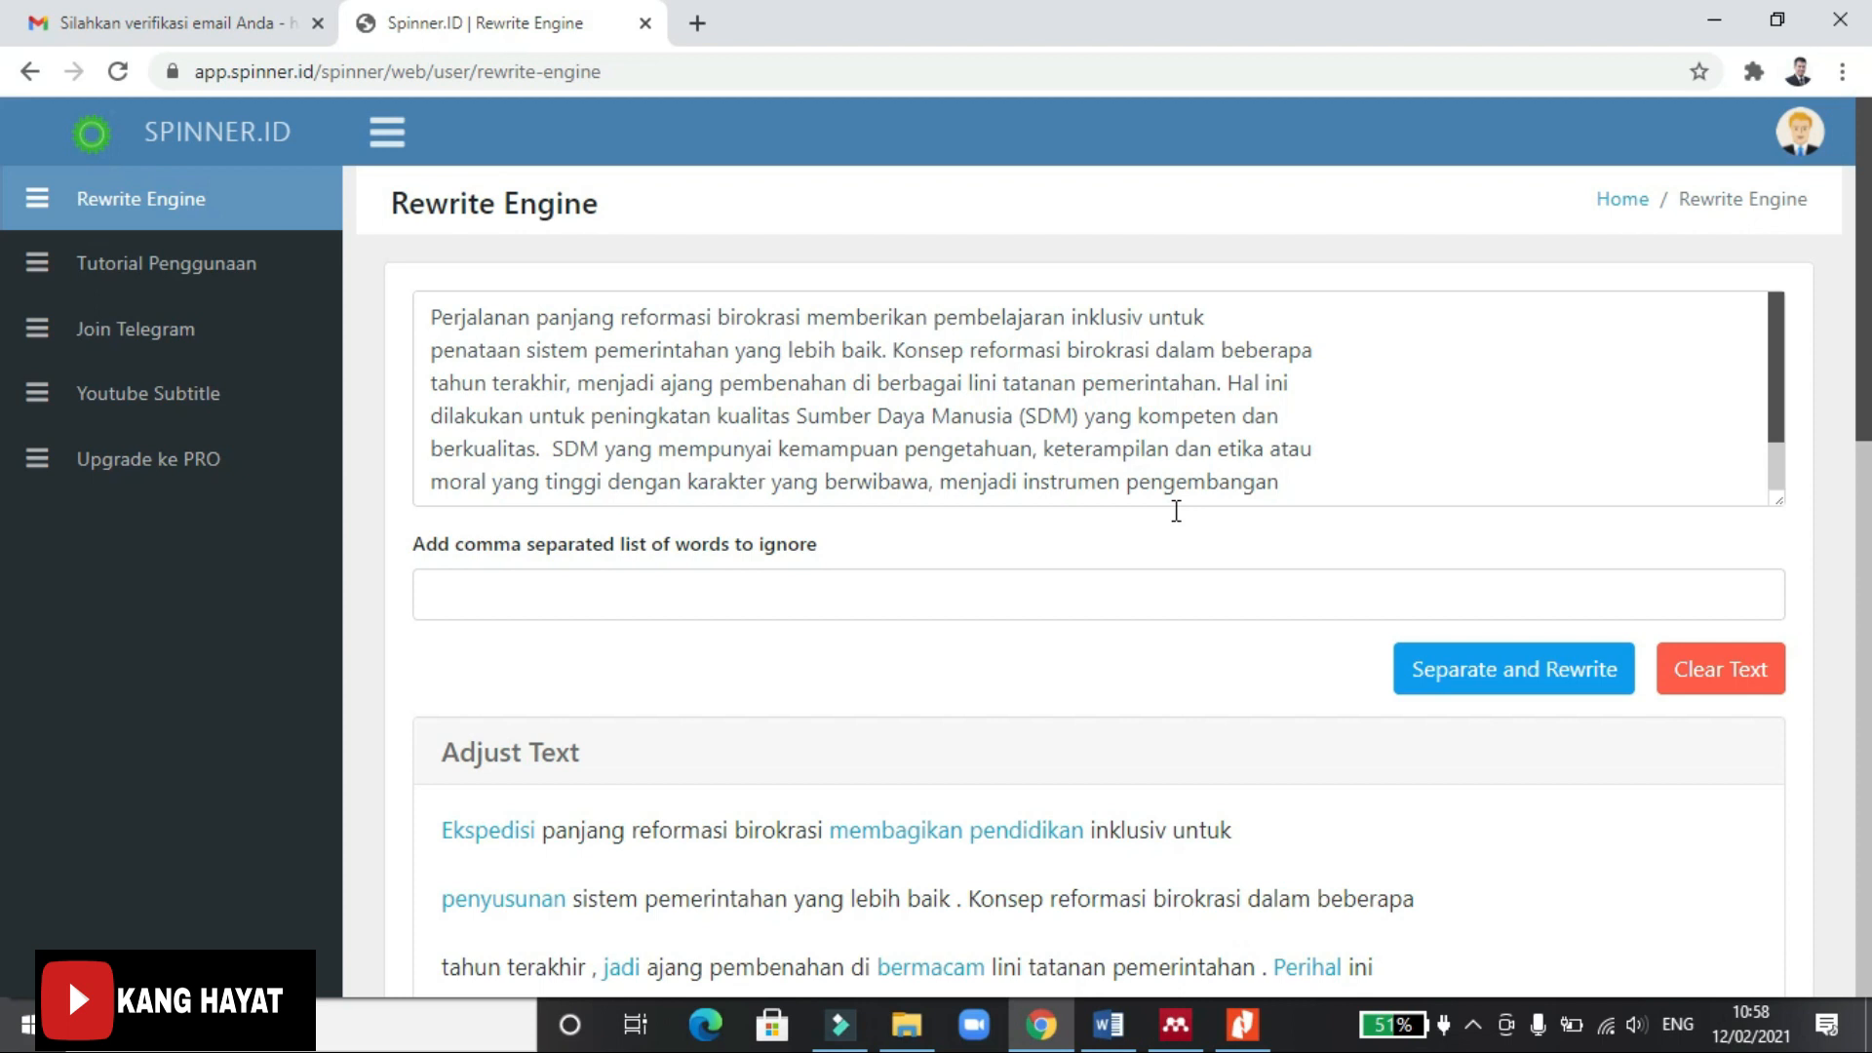
pyautogui.scroll(-5, 1050, 836)
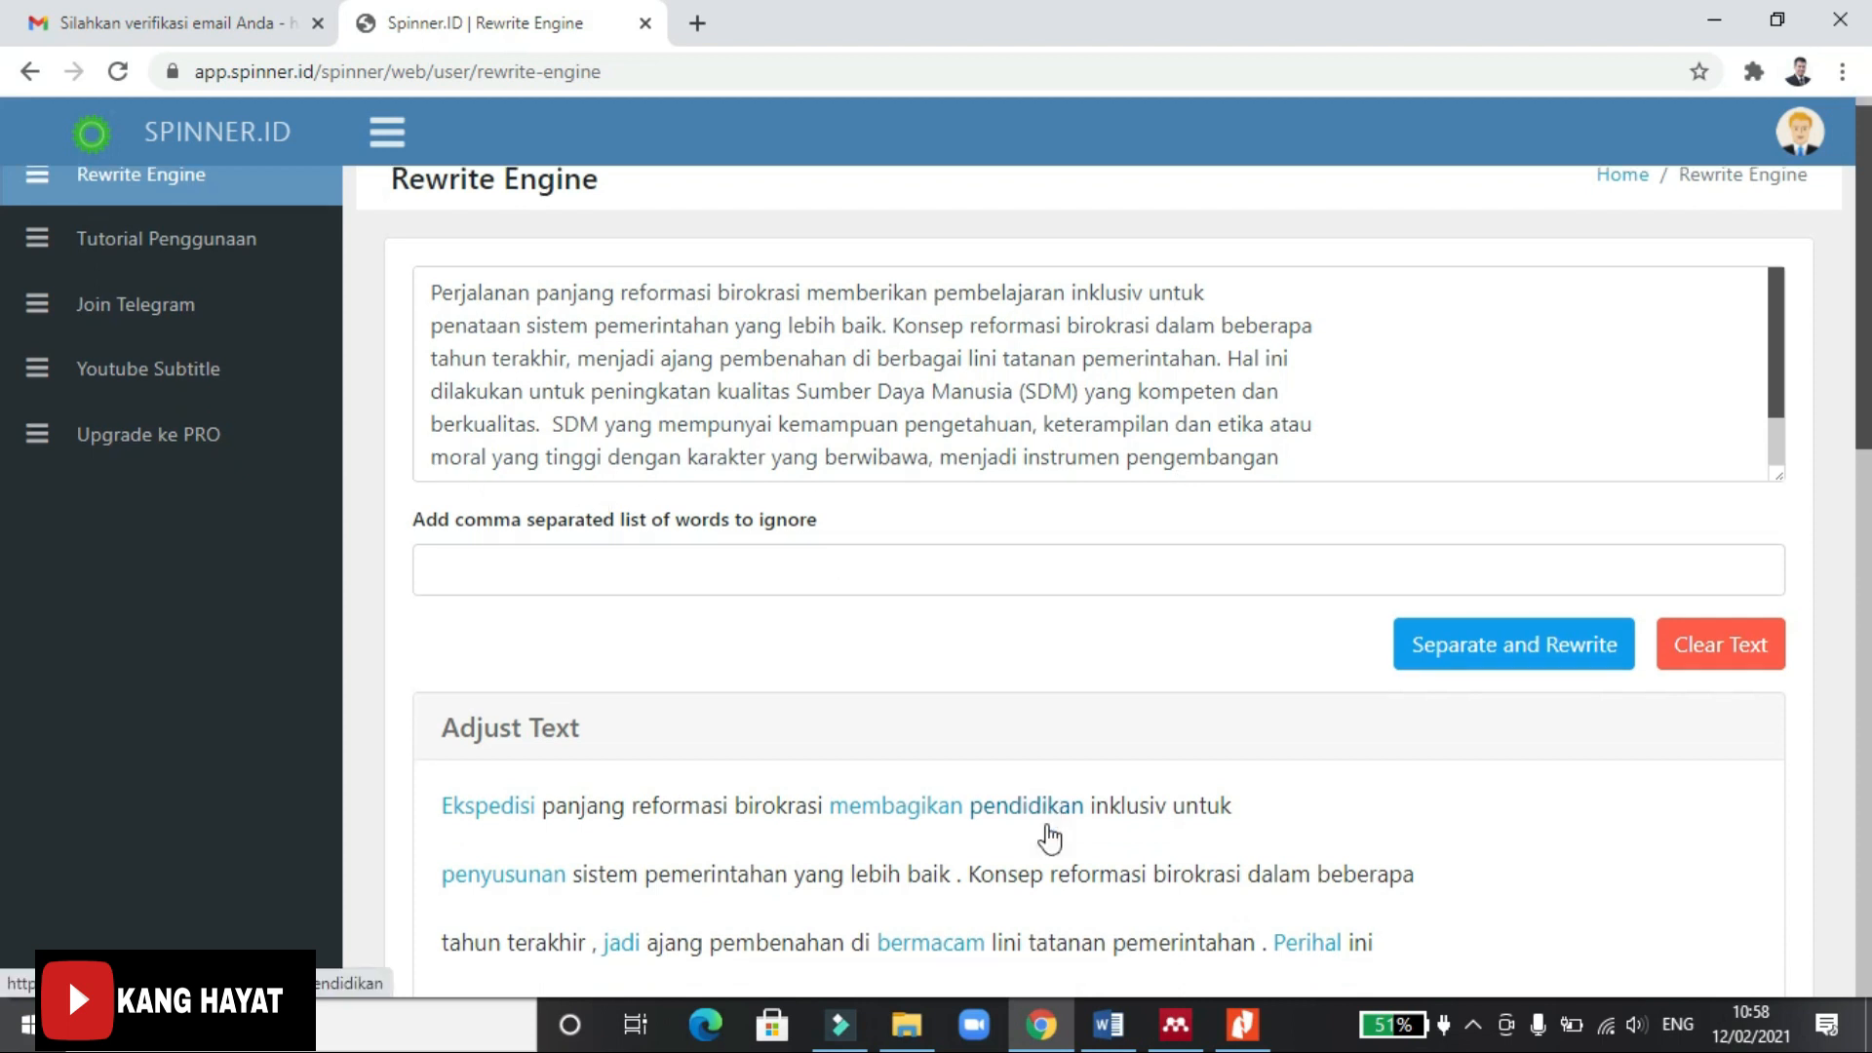
pyautogui.scroll(-5, 1050, 836)
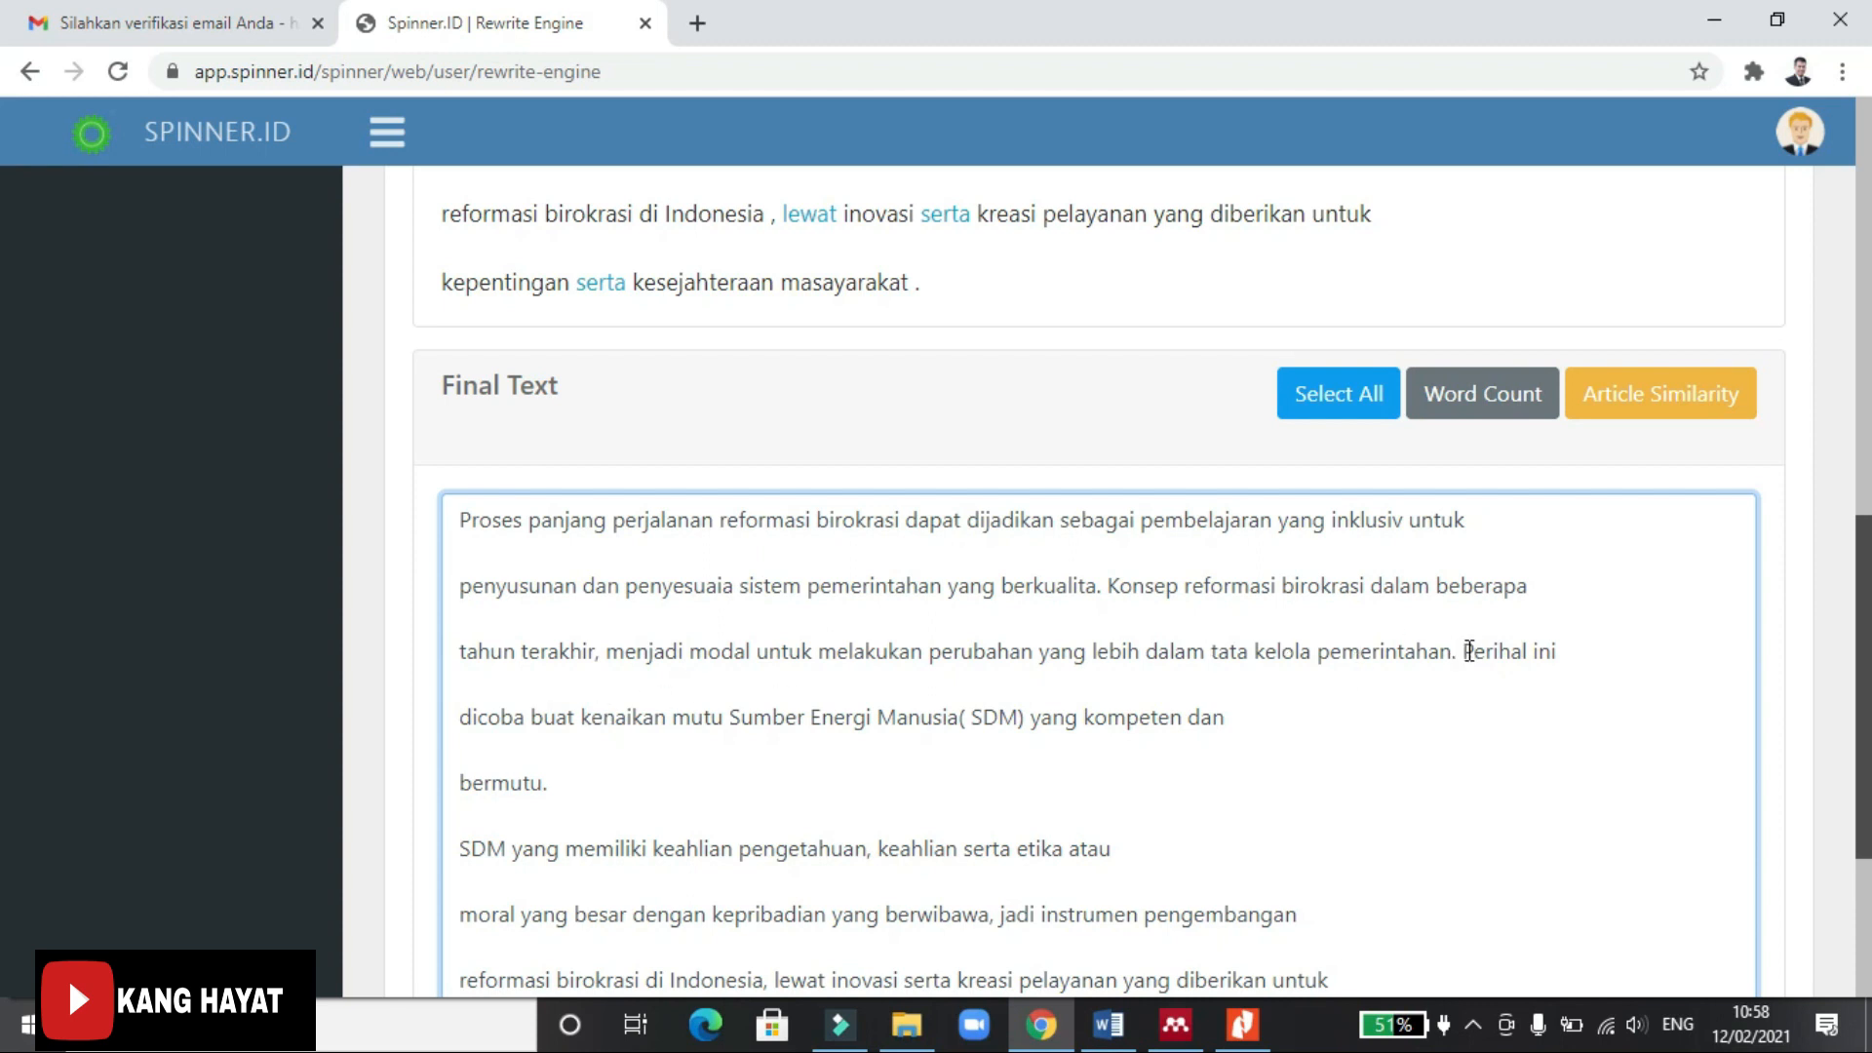
# Insert "Oleh karena itu," before "Perihal ini" in the Final Text and check the matching sentence in the source paragraph.
pyautogui.scroll(12, 1072, 683)
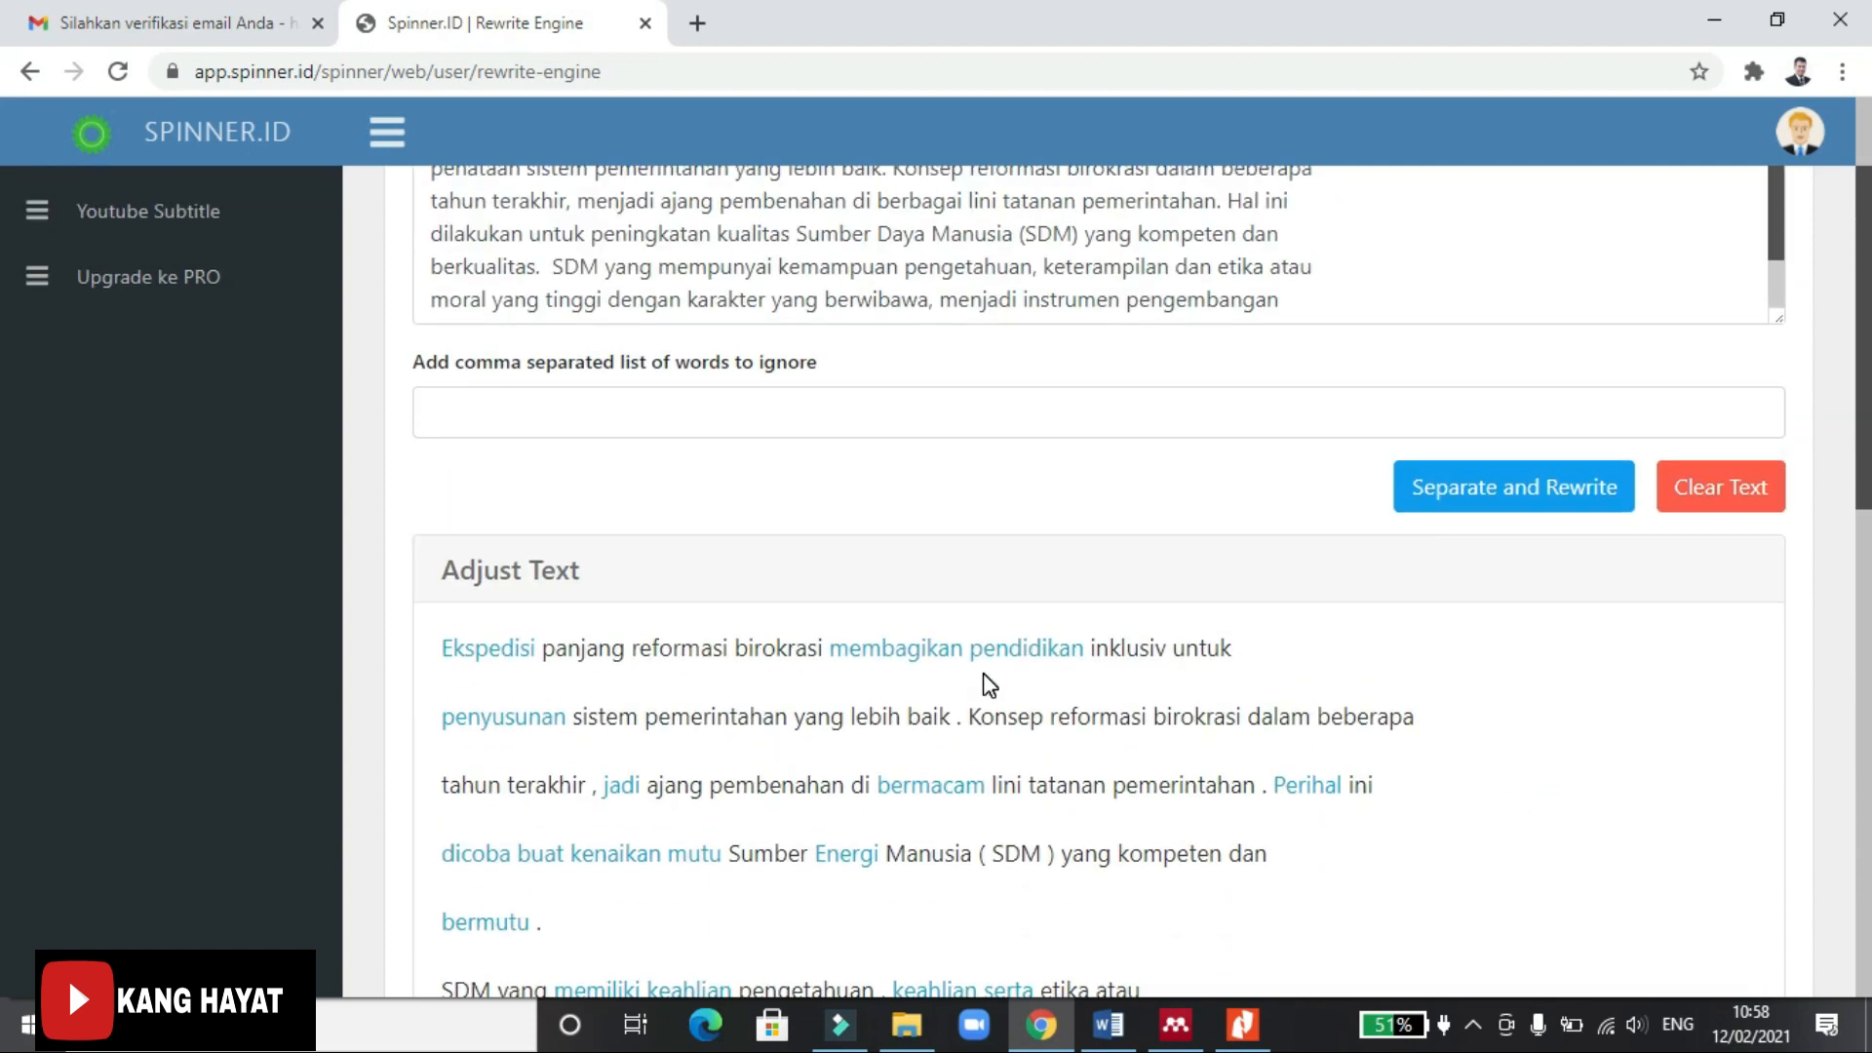
pyautogui.scroll(-7, 1413, 752)
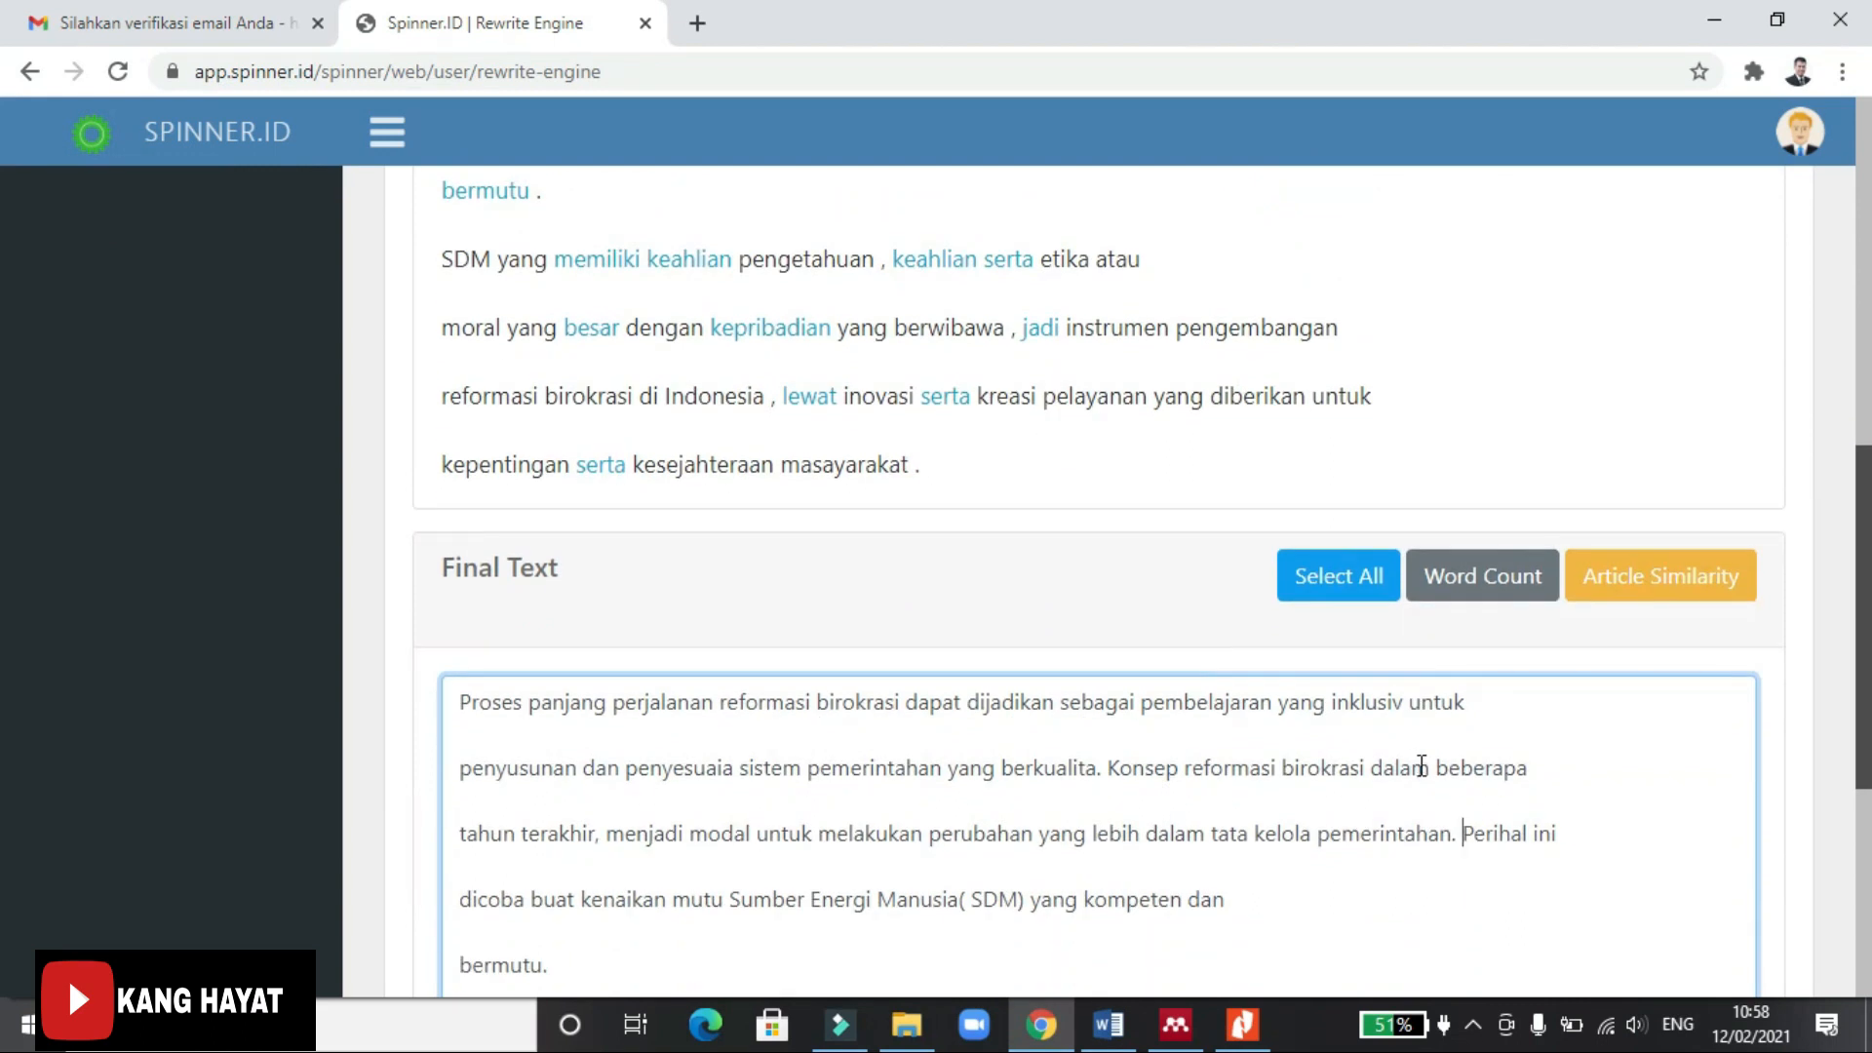
pyautogui.write('Oleh ka')
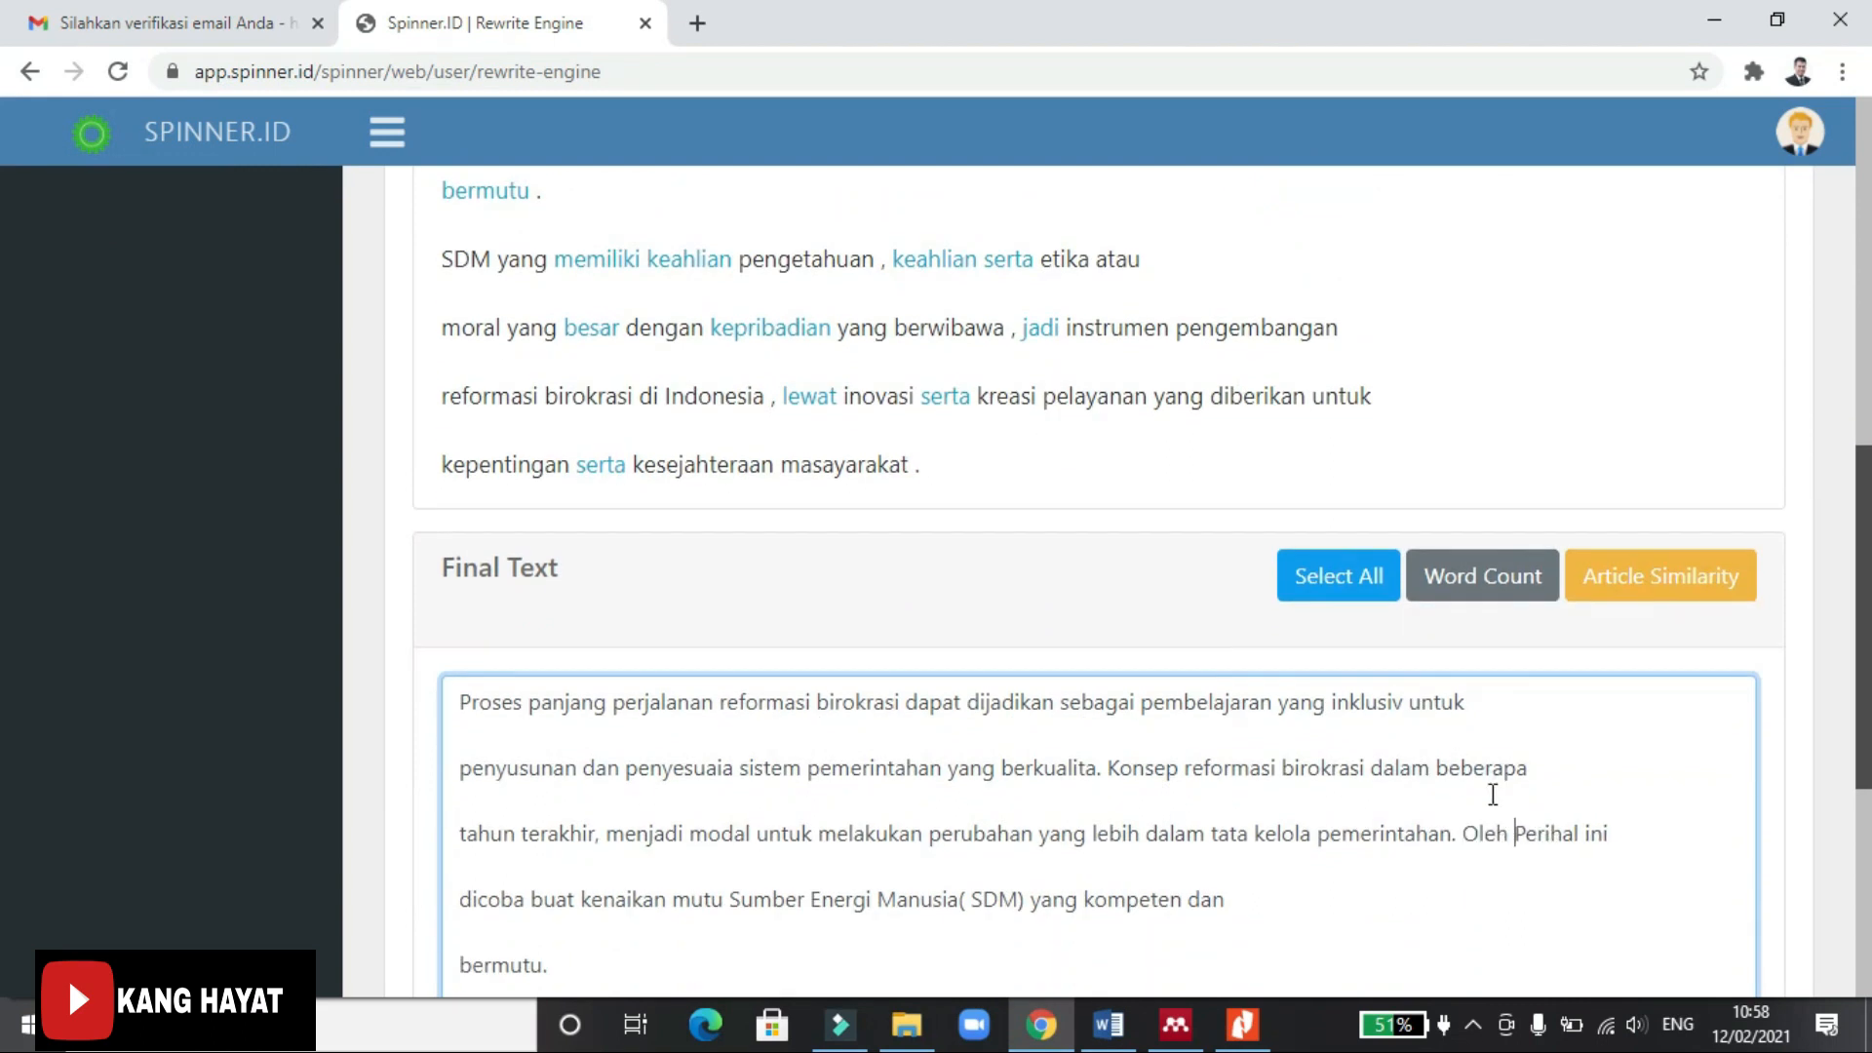
pyautogui.write('rena itu,')
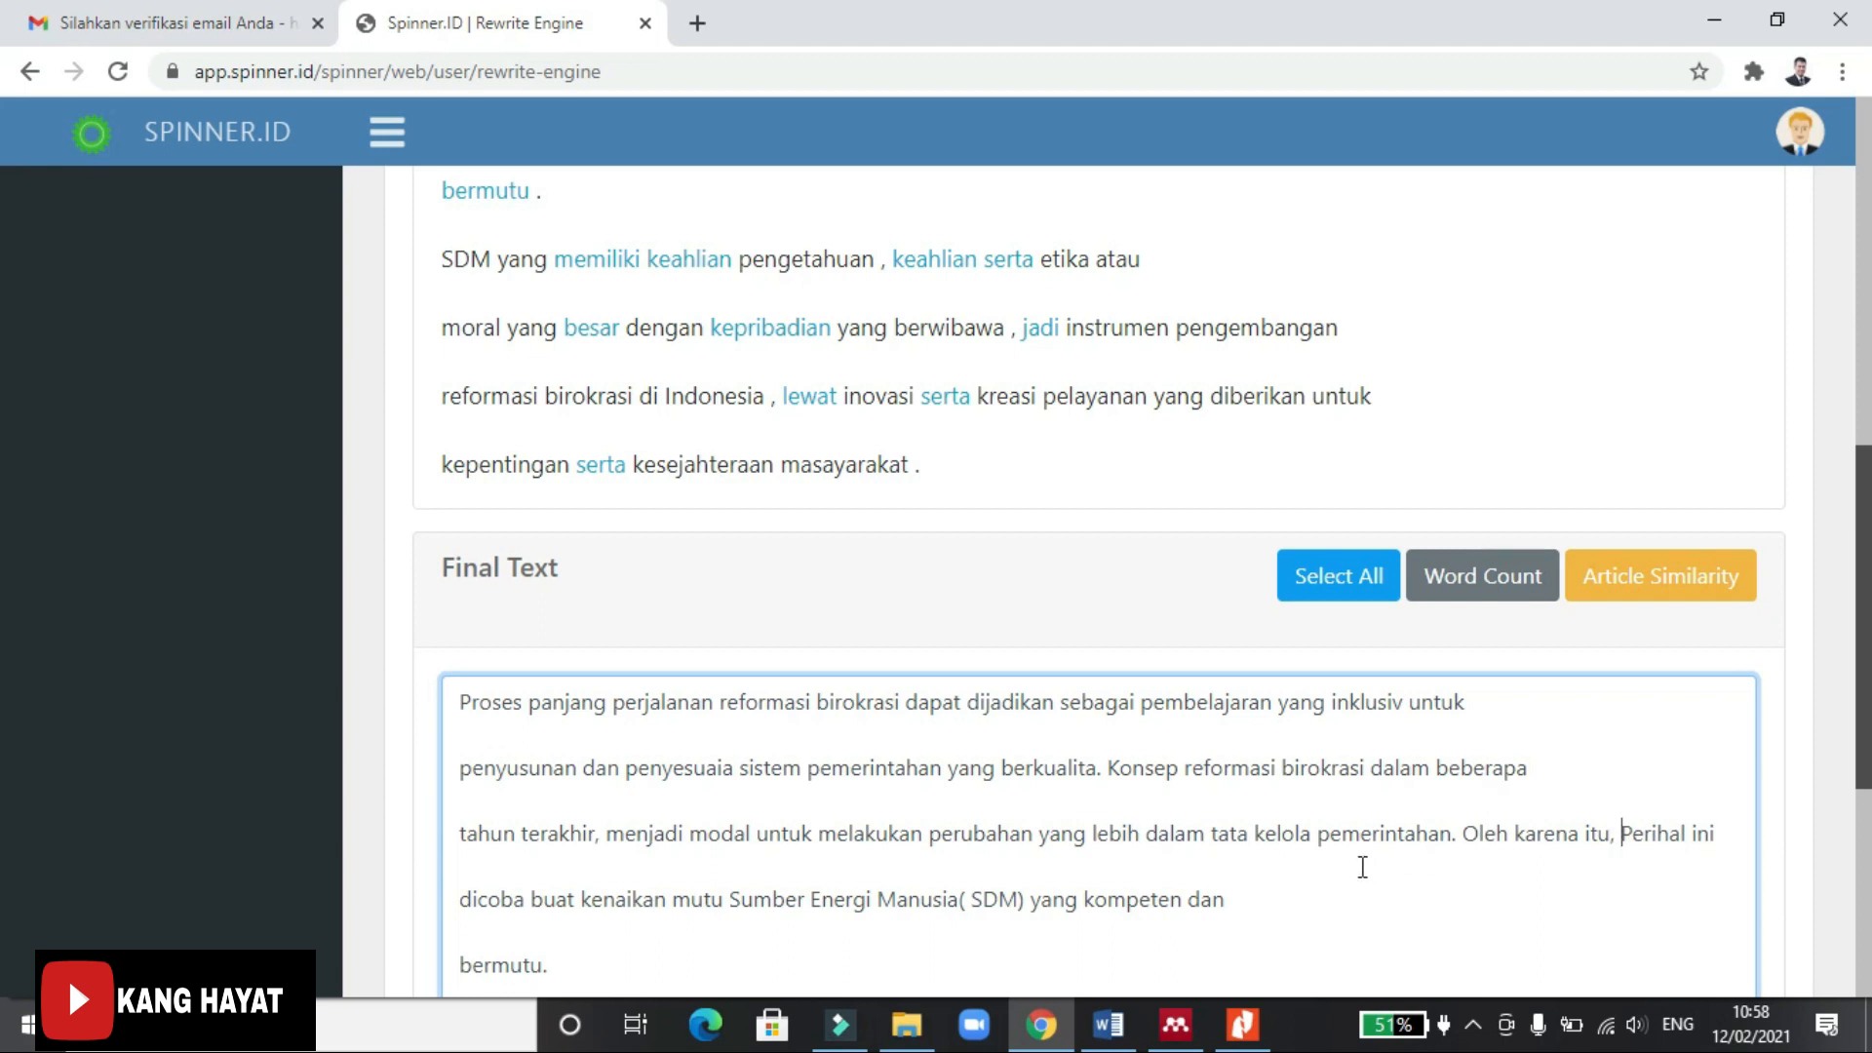
pyautogui.scroll(10, 1078, 660)
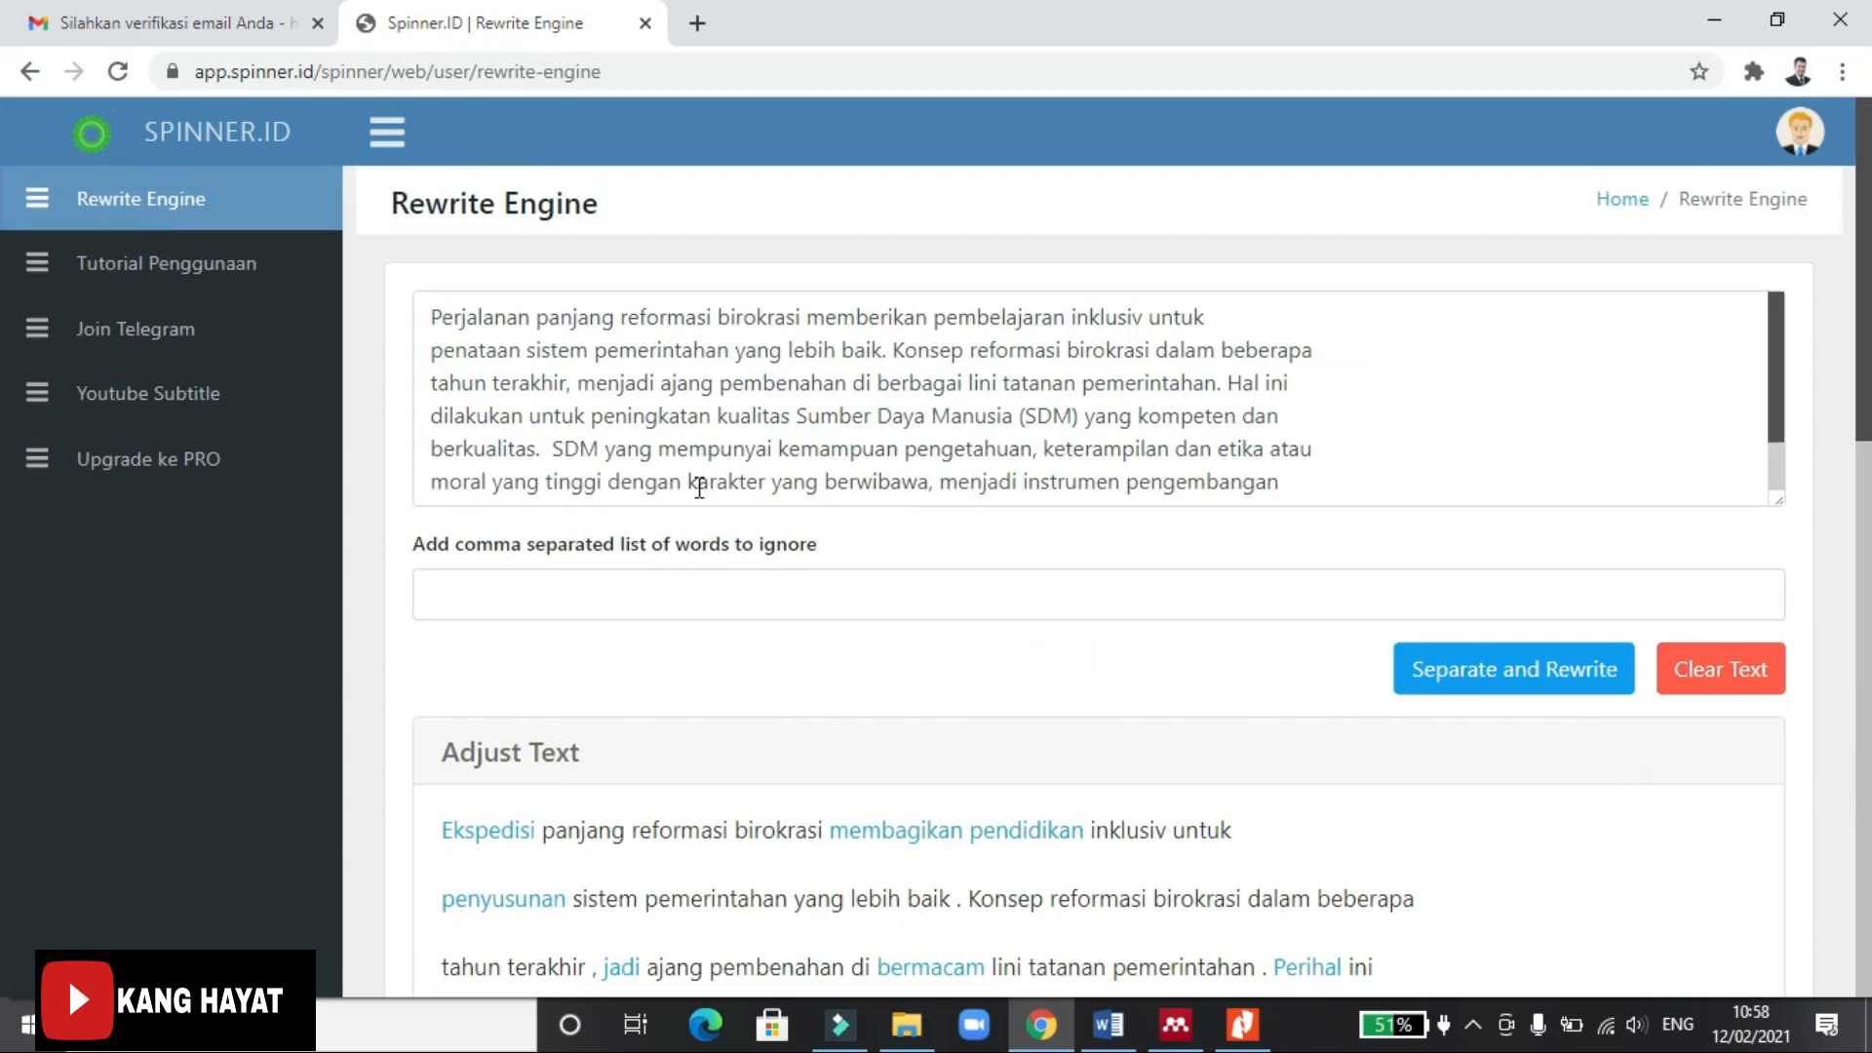
# Insert "untuk meningkatkan kualitas sumber daya manusia yang" after "Oleh karena itu," in the Final Text.
pyautogui.scroll(-5, 1278, 856)
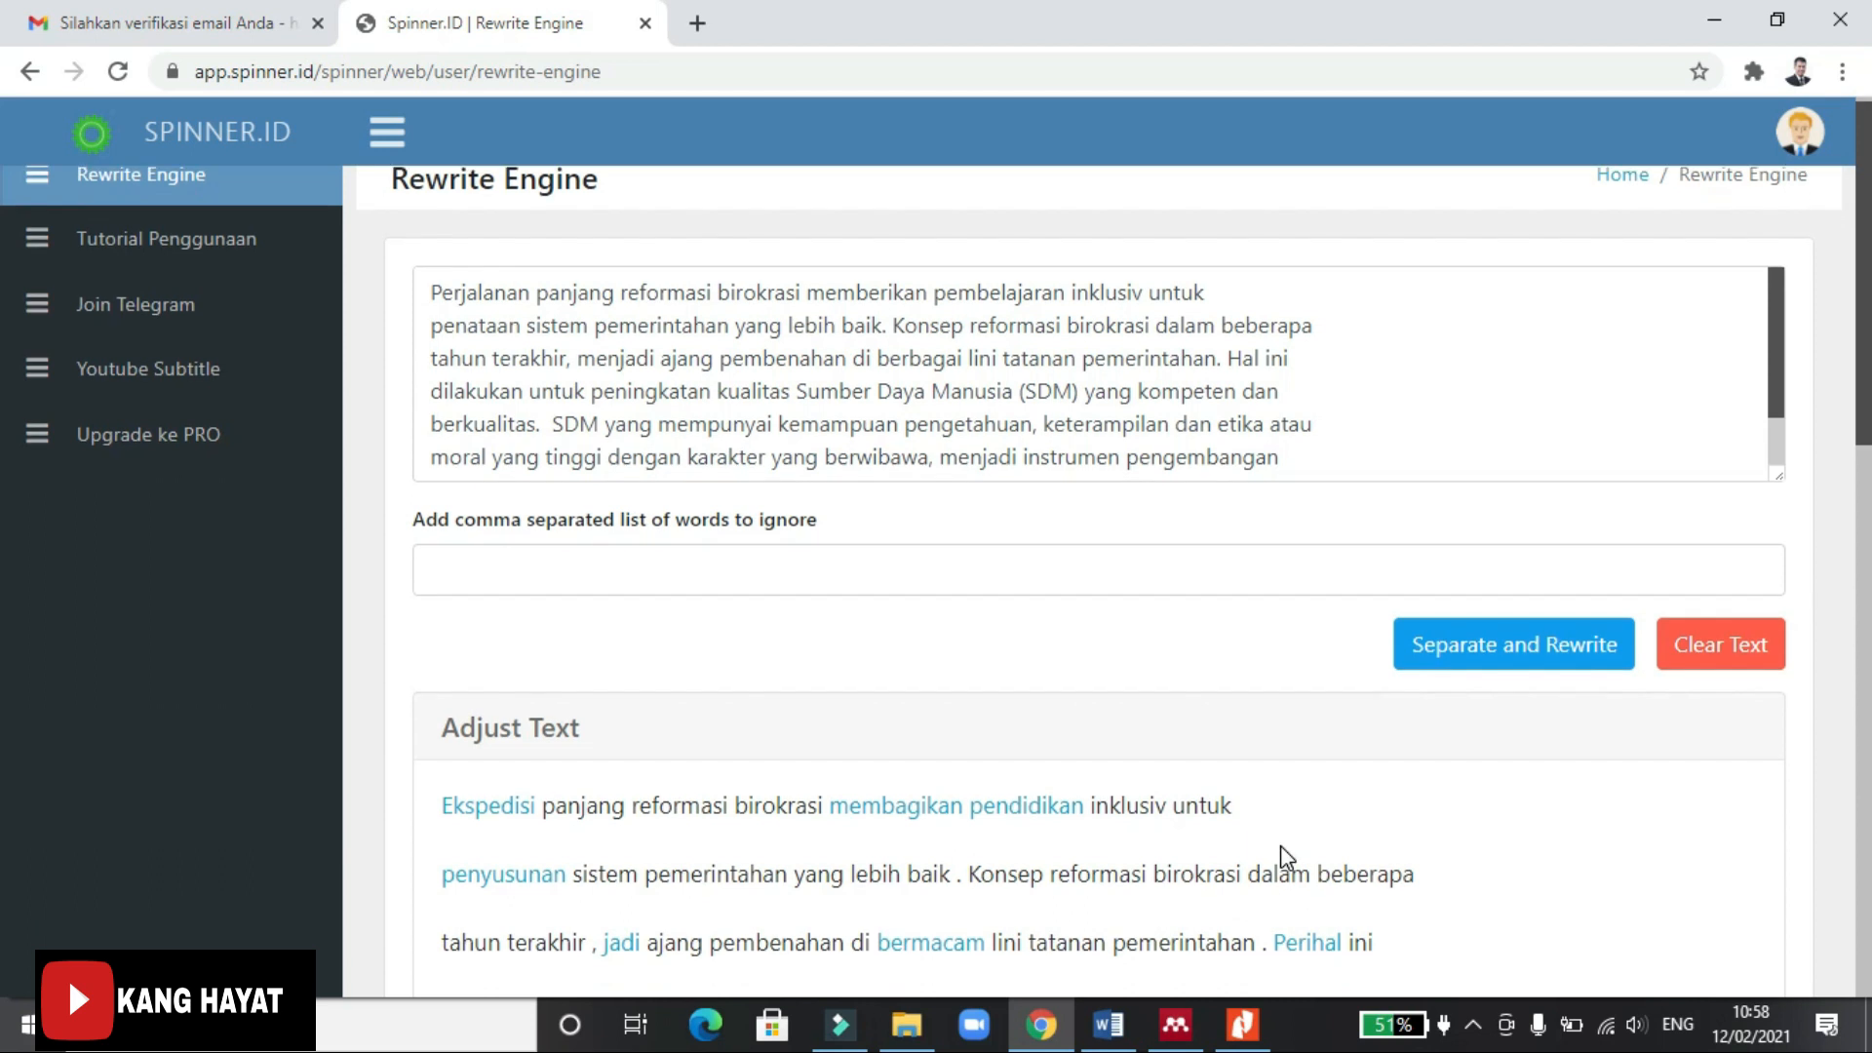
pyautogui.scroll(-5, 1382, 755)
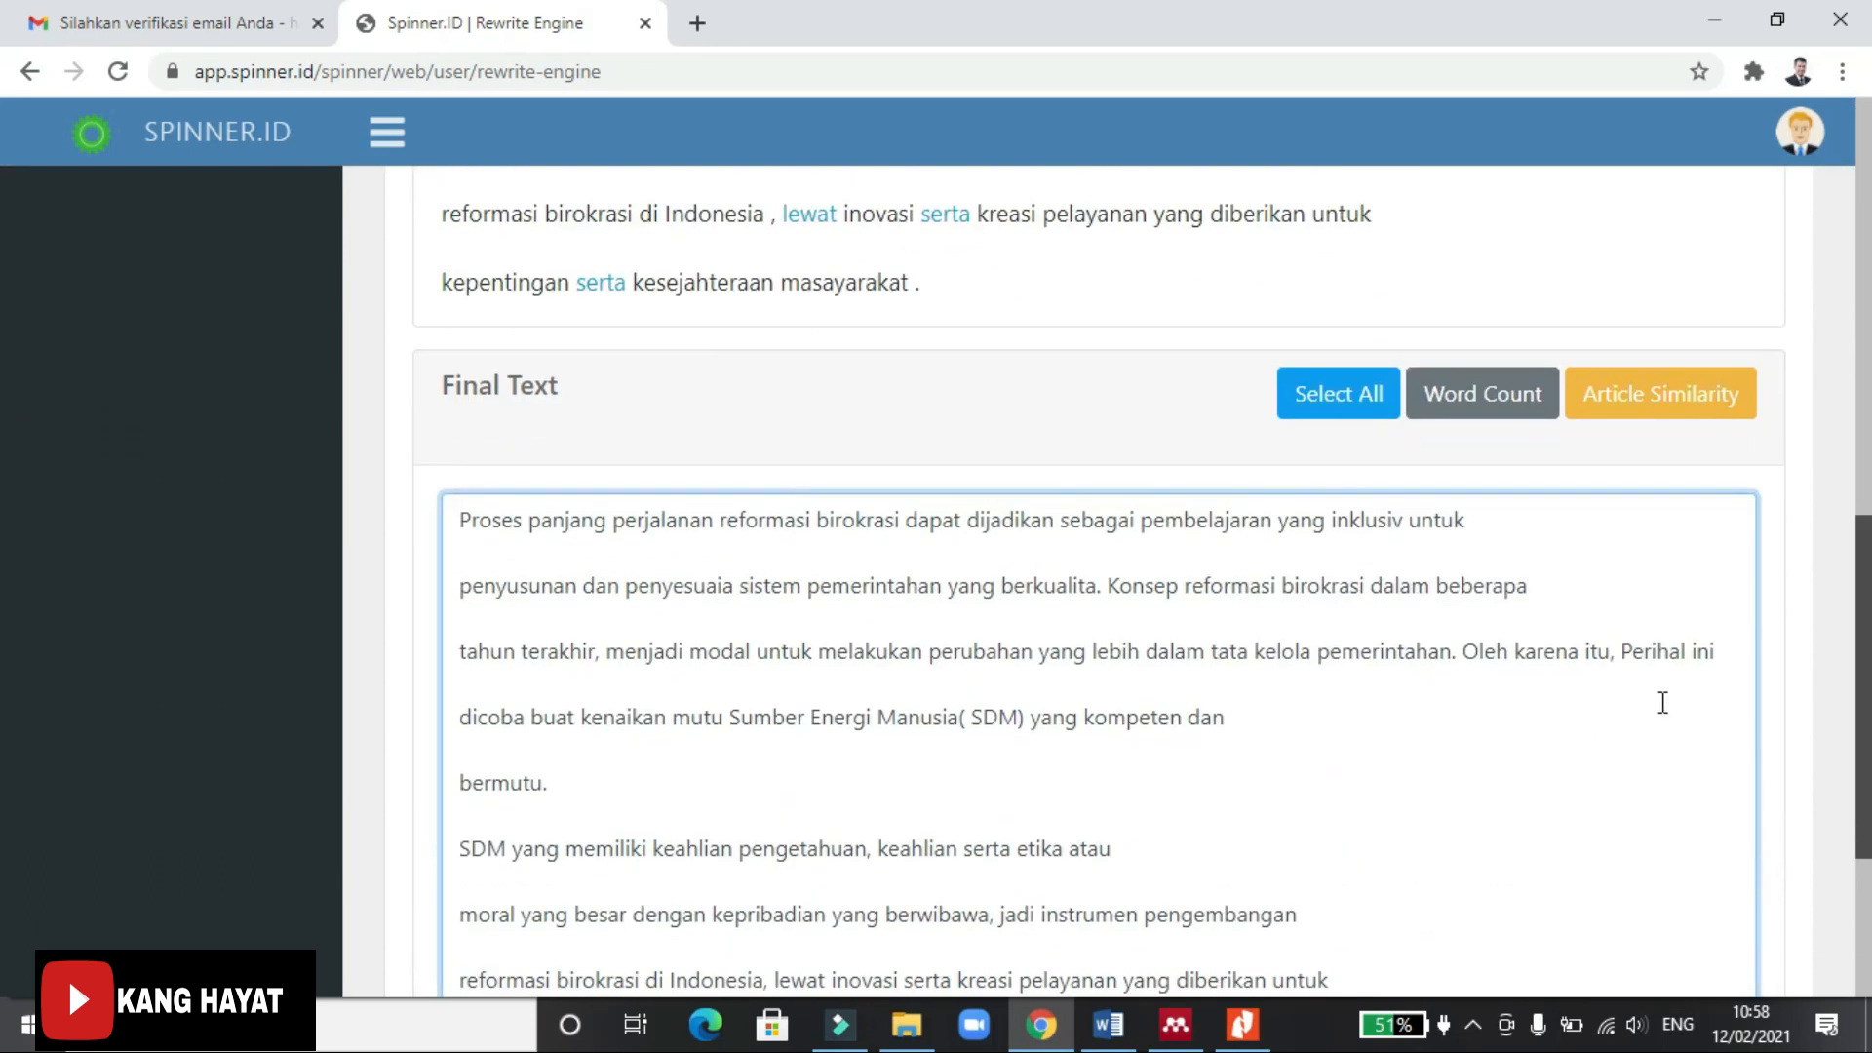
pyautogui.write('untuk men')
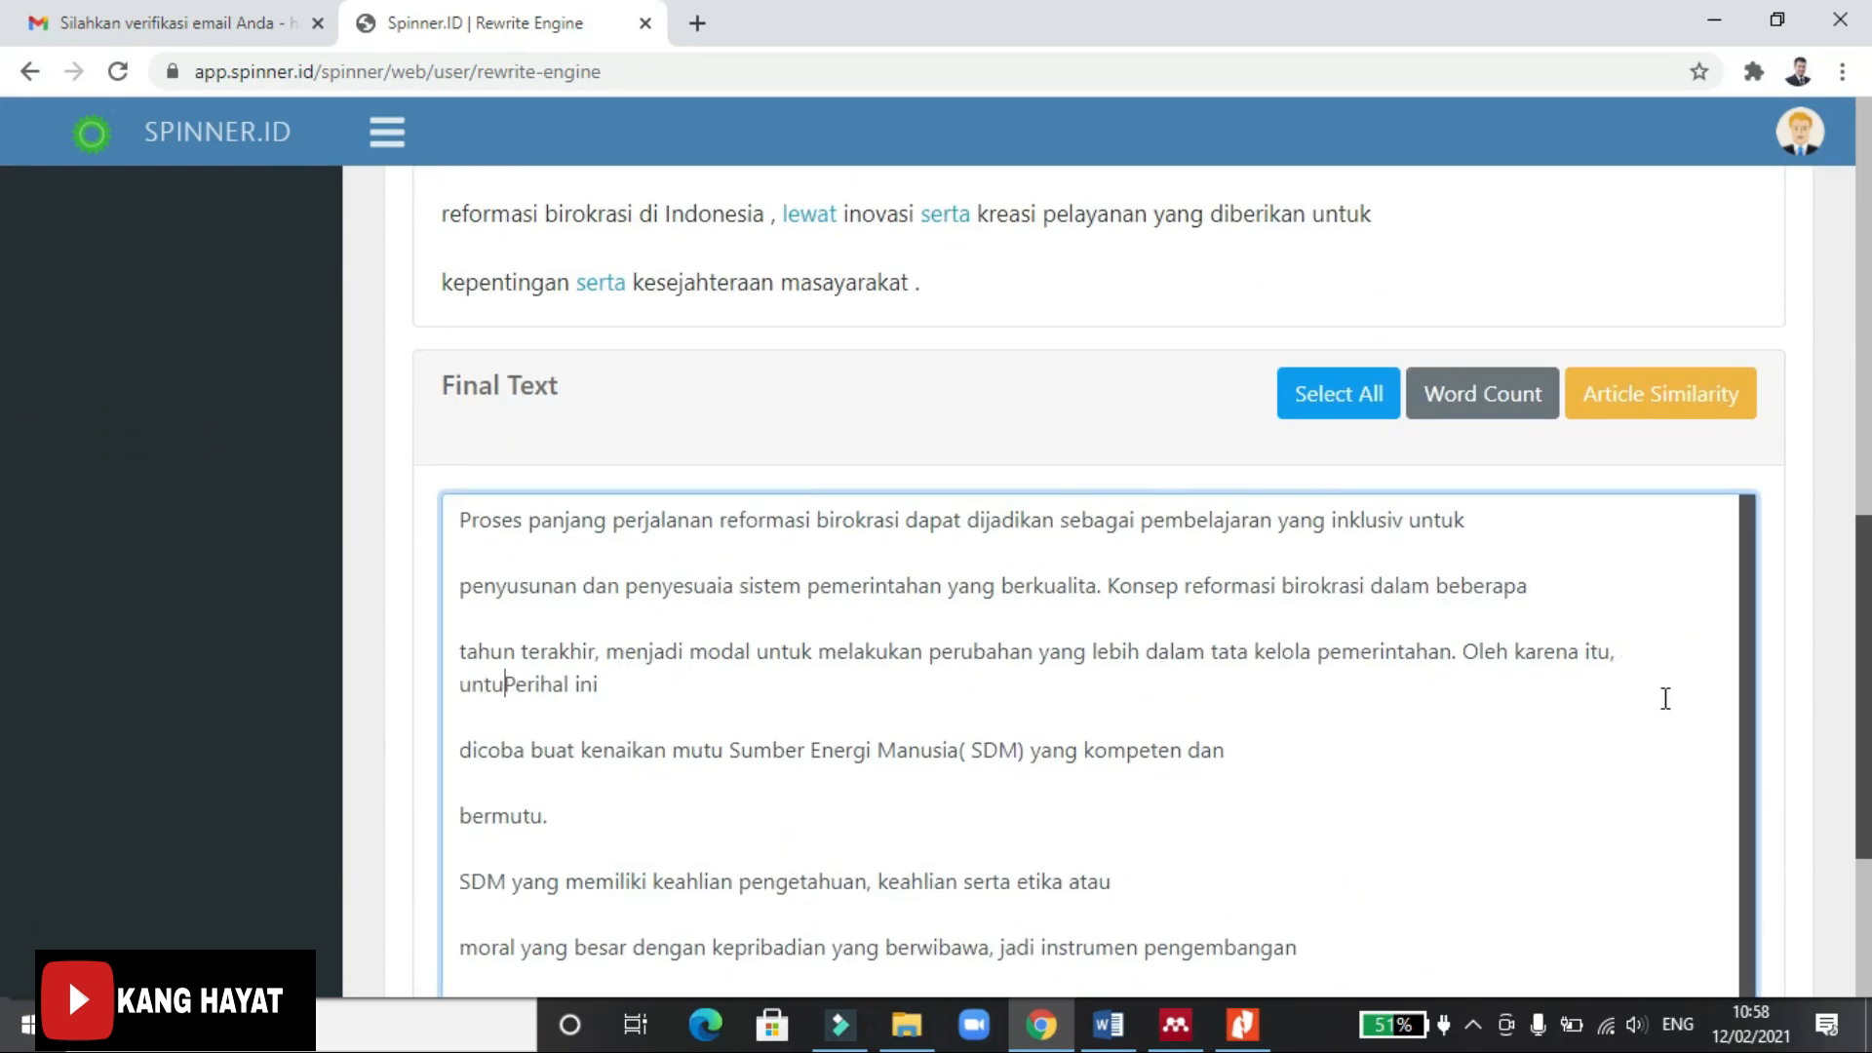
pyautogui.write('ingkatkan kualitas sumber daya manusia yang')
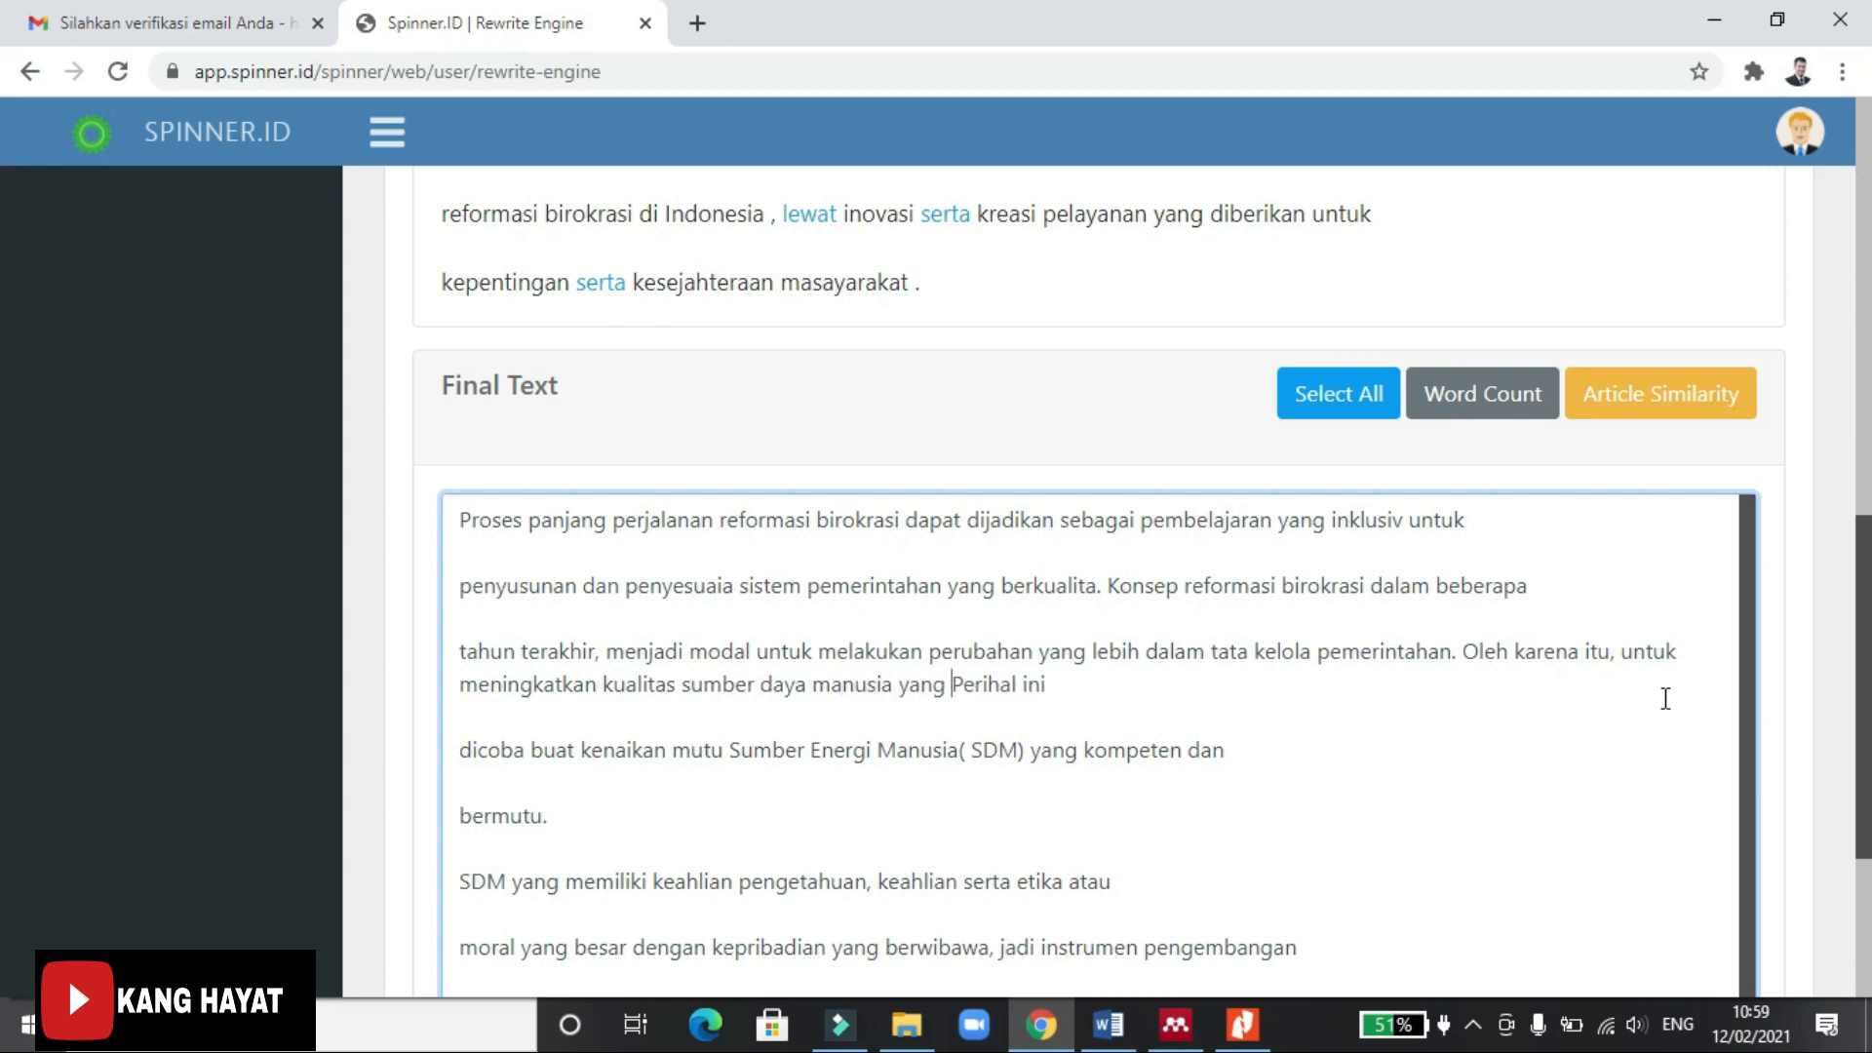
# Continue the clause before "Perihal ini" with "memiliki kompentensi, kapasitas dan integritas yang tinggi dalam pemerintahan" and remove the blank line below it.
pyautogui.click(1665, 699)
pyautogui.write('mem')
pyautogui.press('BackSpace')
pyautogui.press('BackSpace')
pyautogui.press('BackSpace')
pyautogui.press('BackSpace')
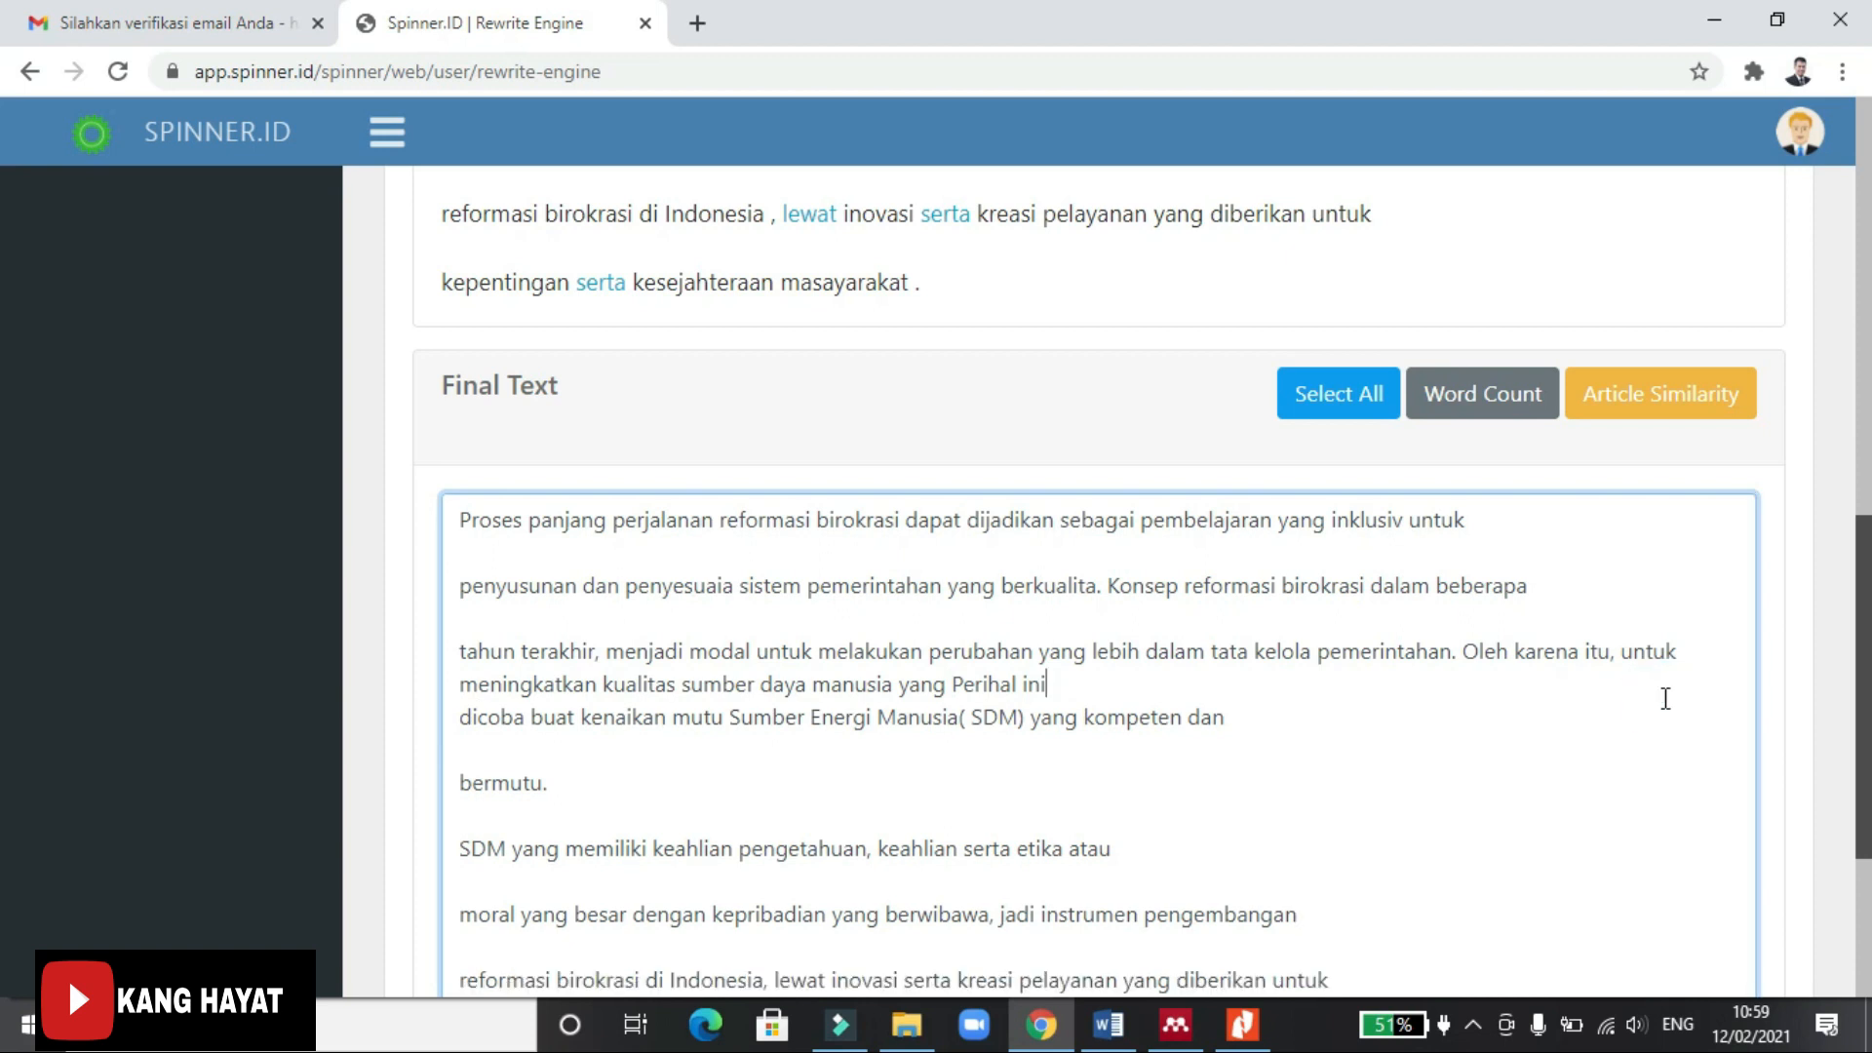
pyautogui.write('memiliki ')
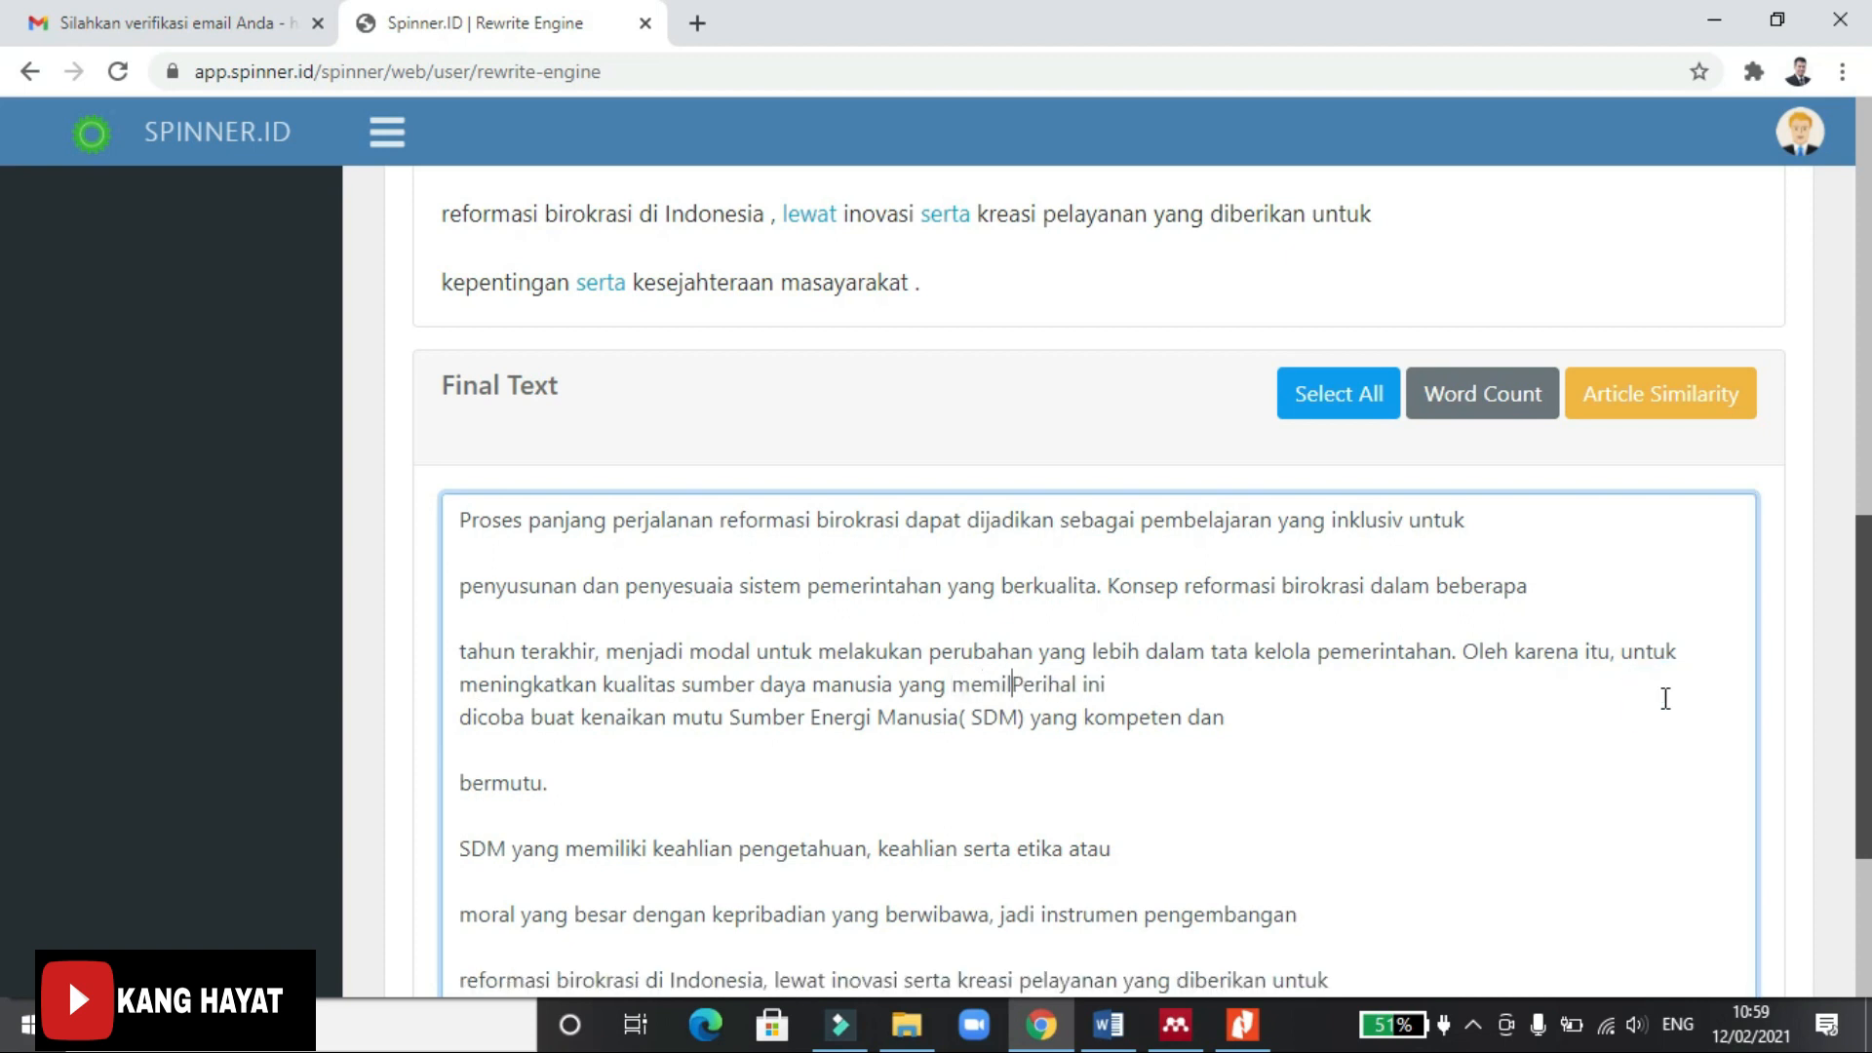
pyautogui.write('kompentensi')
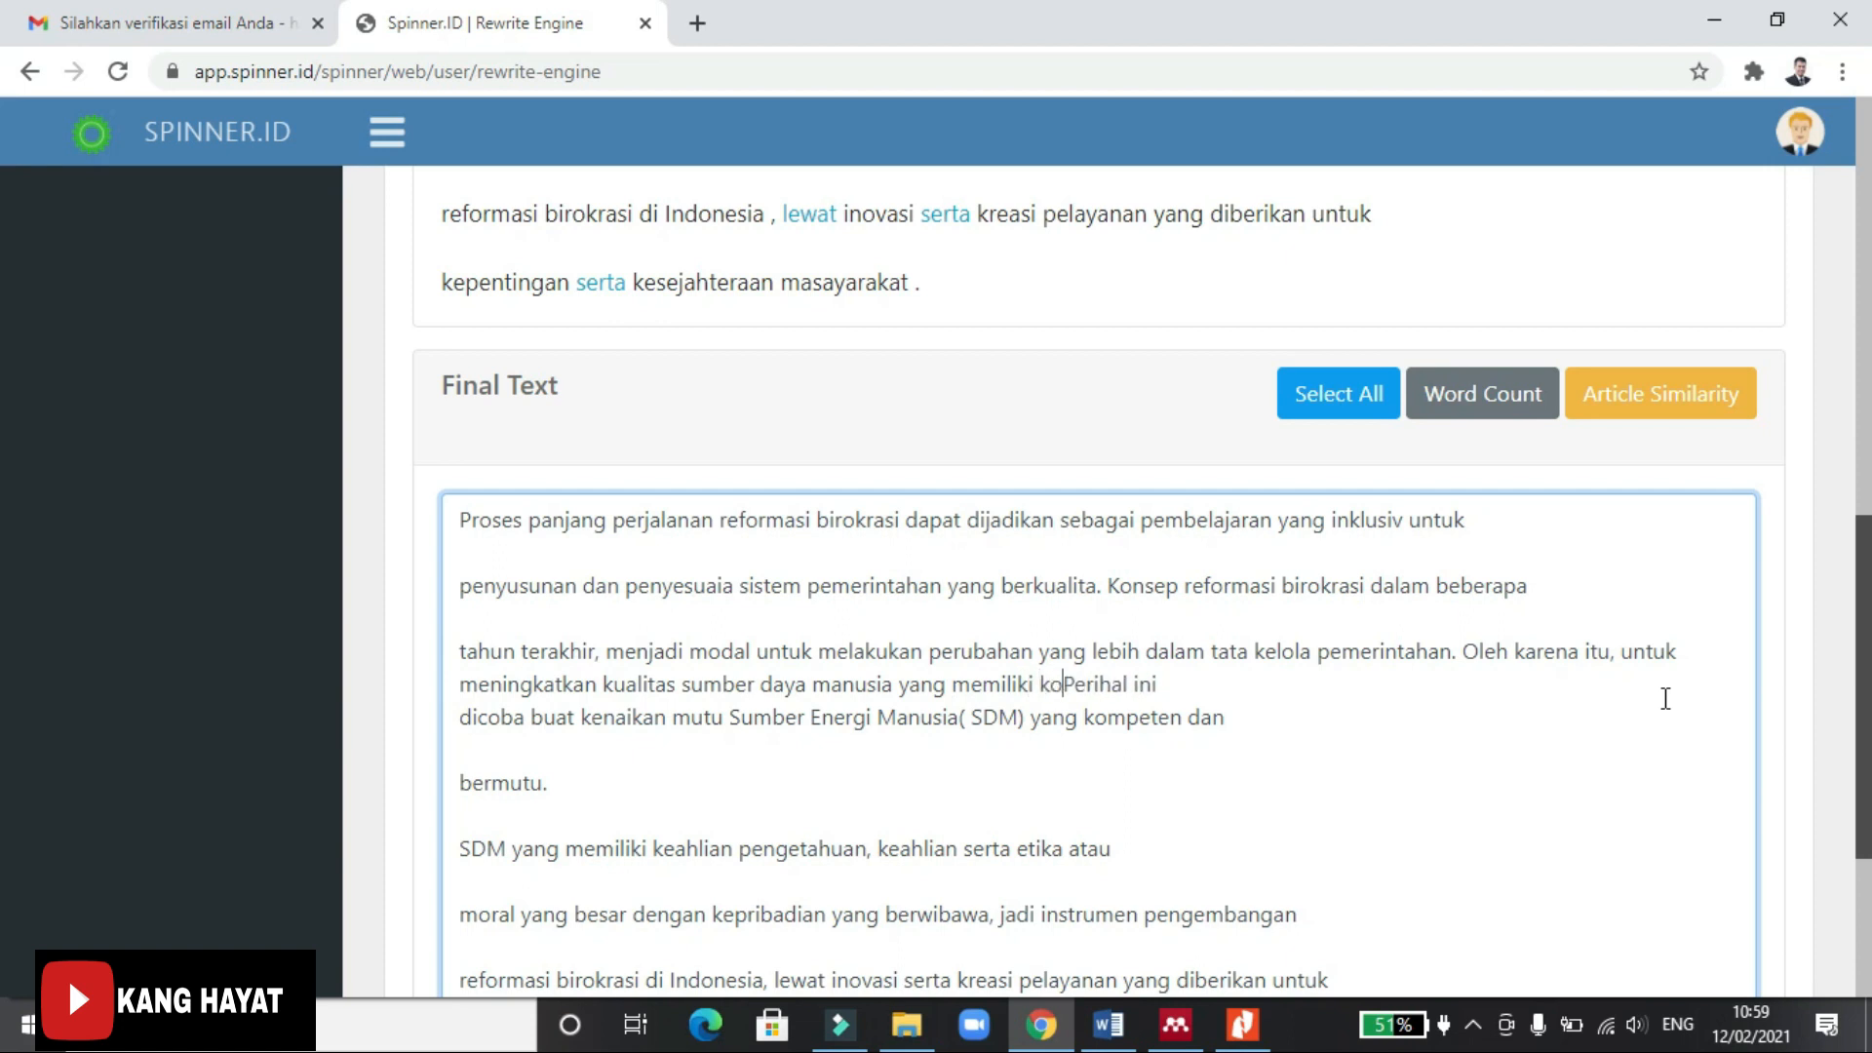
pyautogui.write(', ')
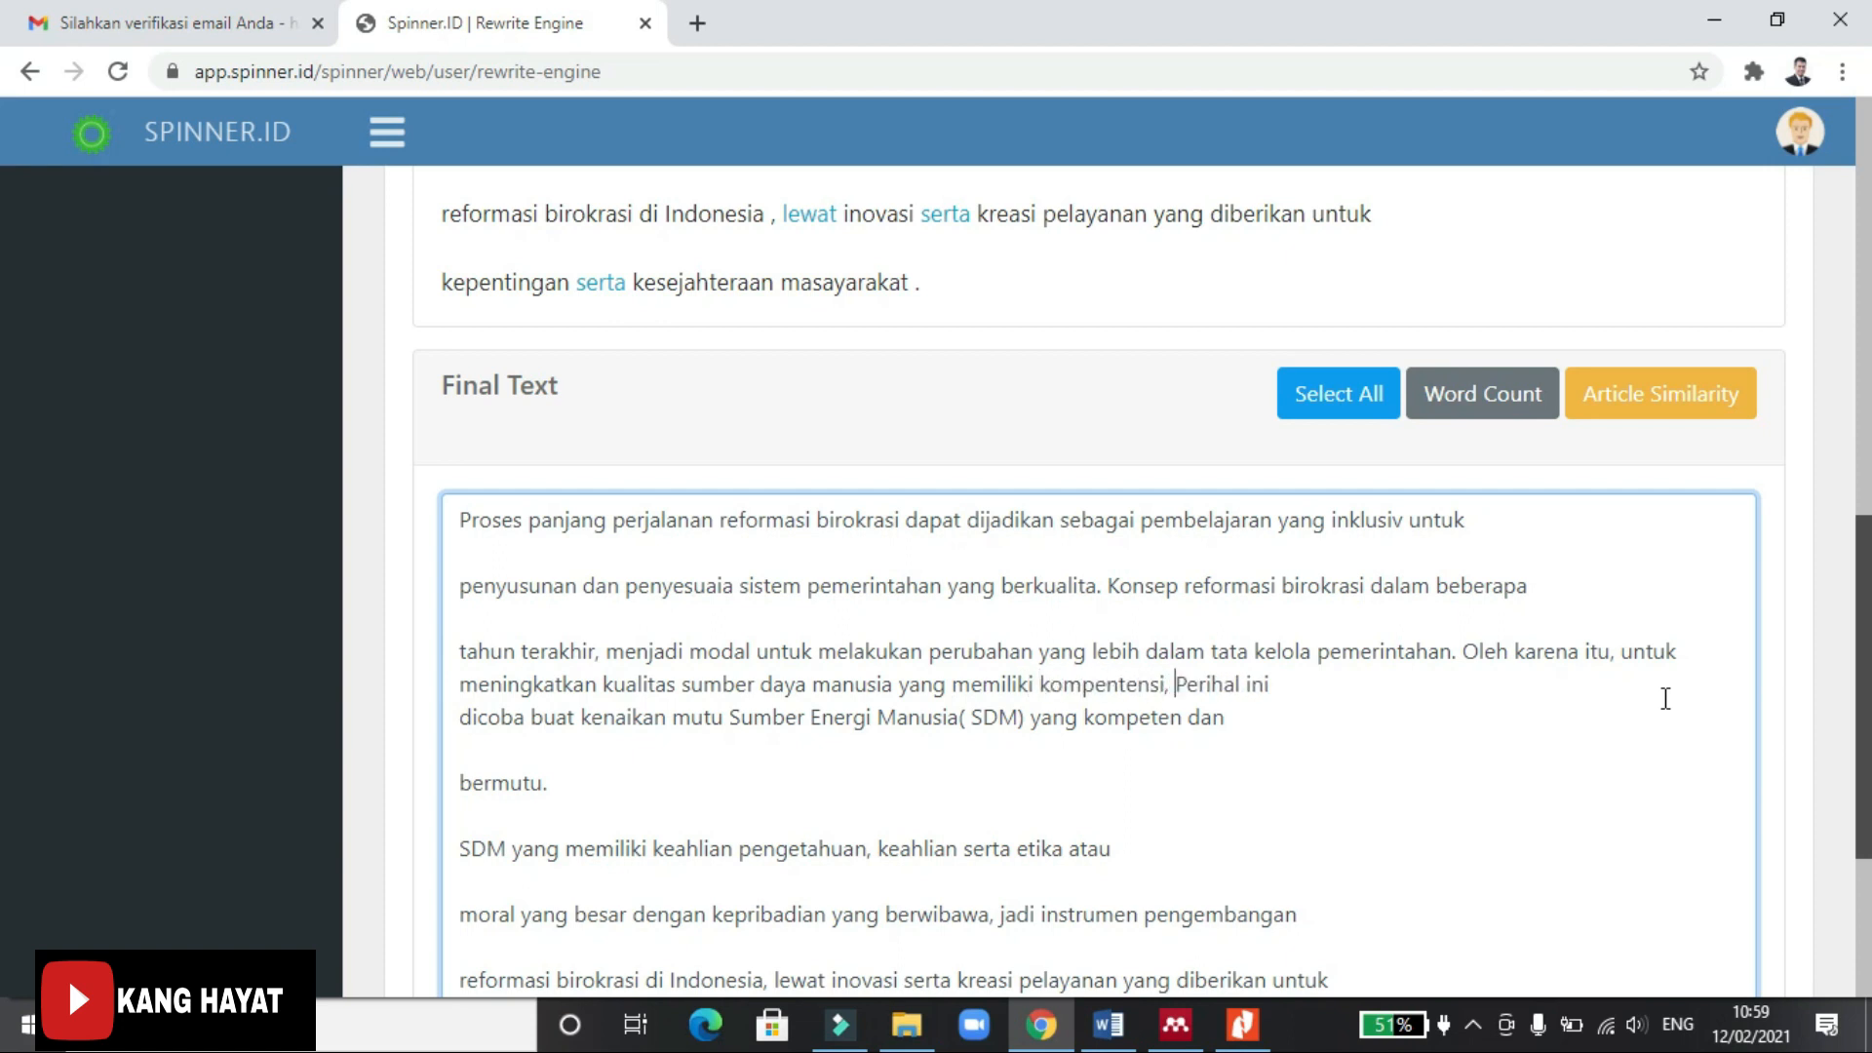
pyautogui.write('kapasitas')
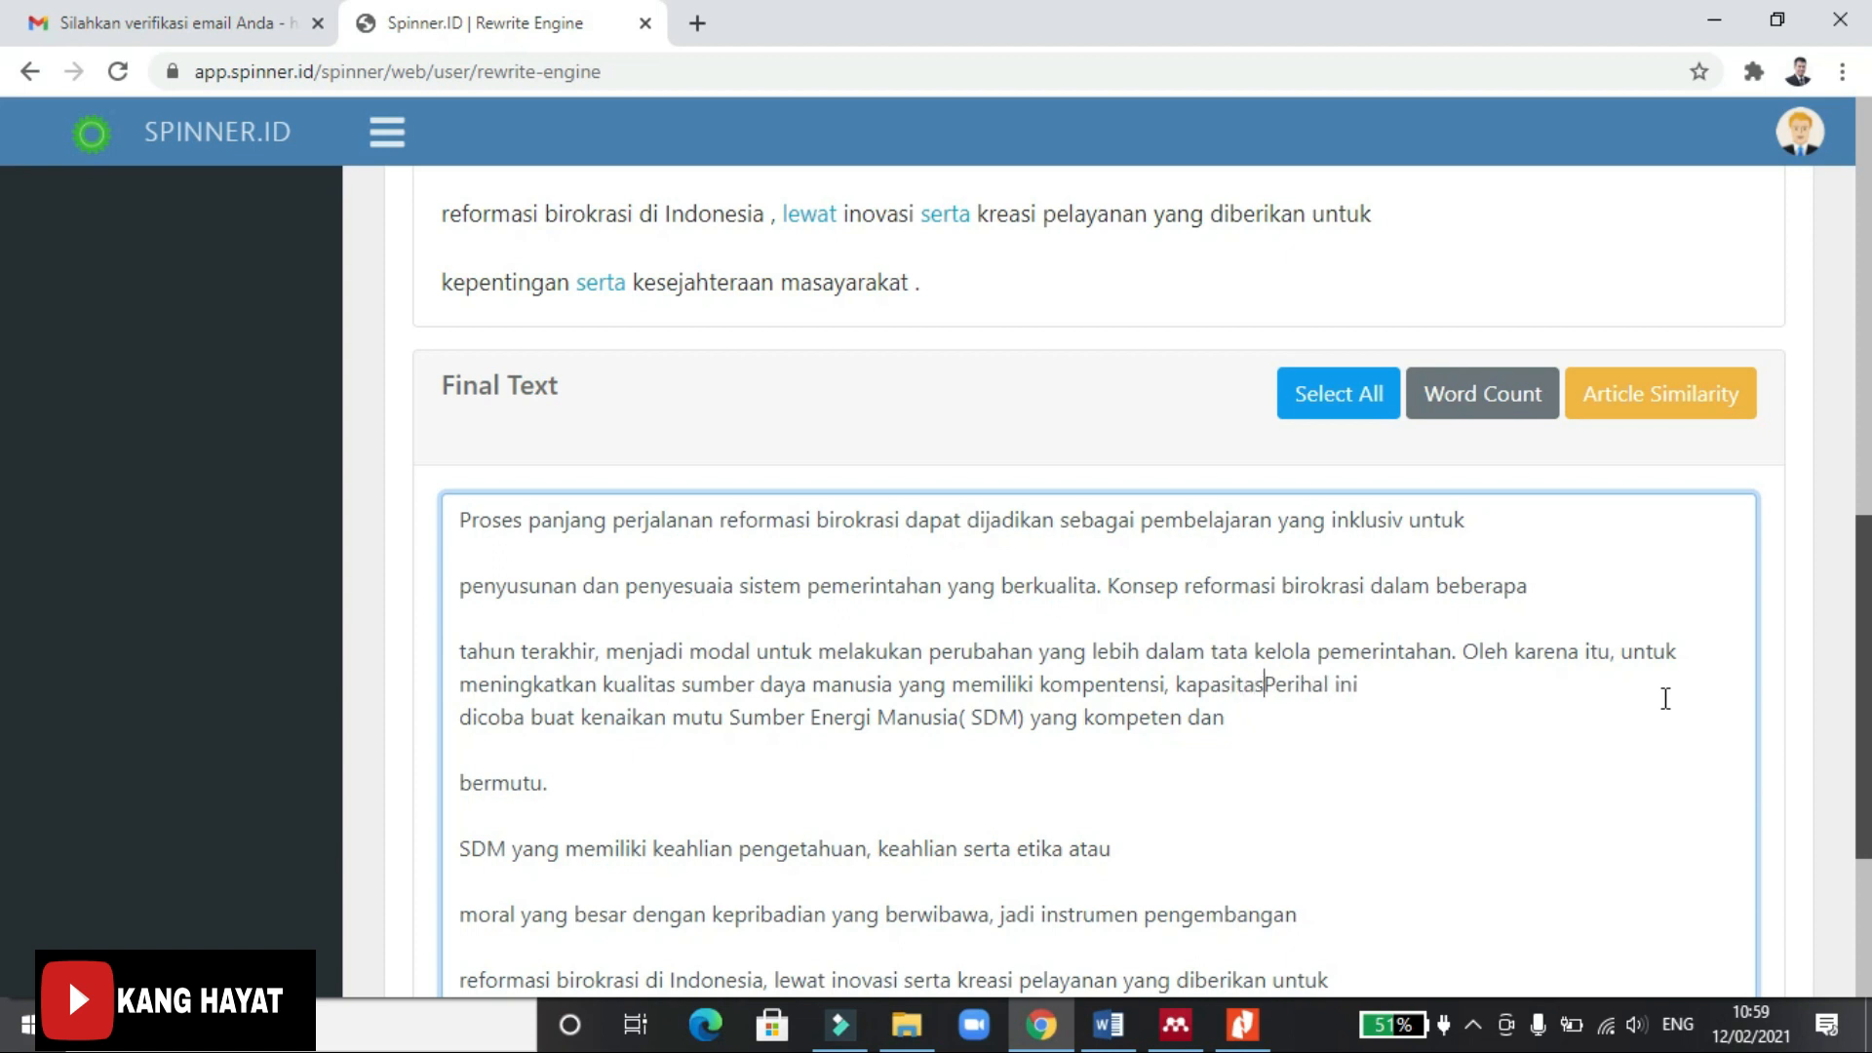
pyautogui.write(' dan int')
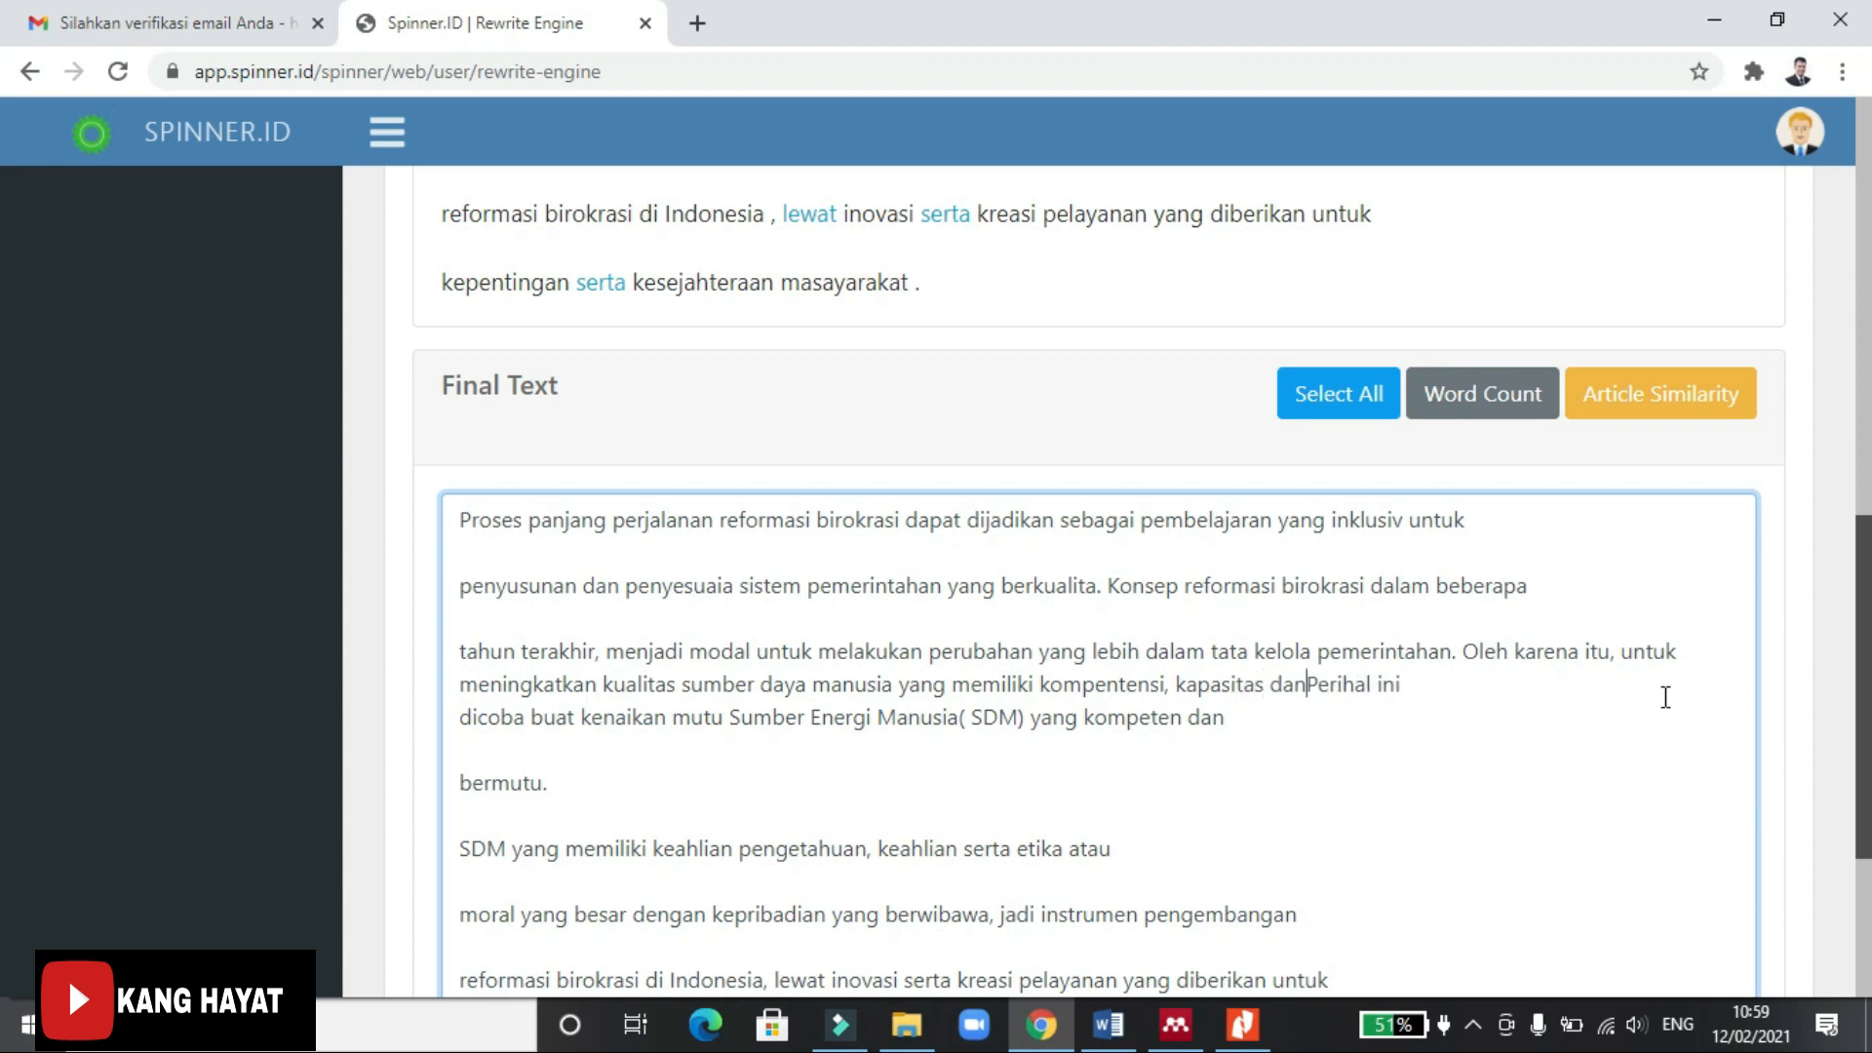
pyautogui.write('egritas')
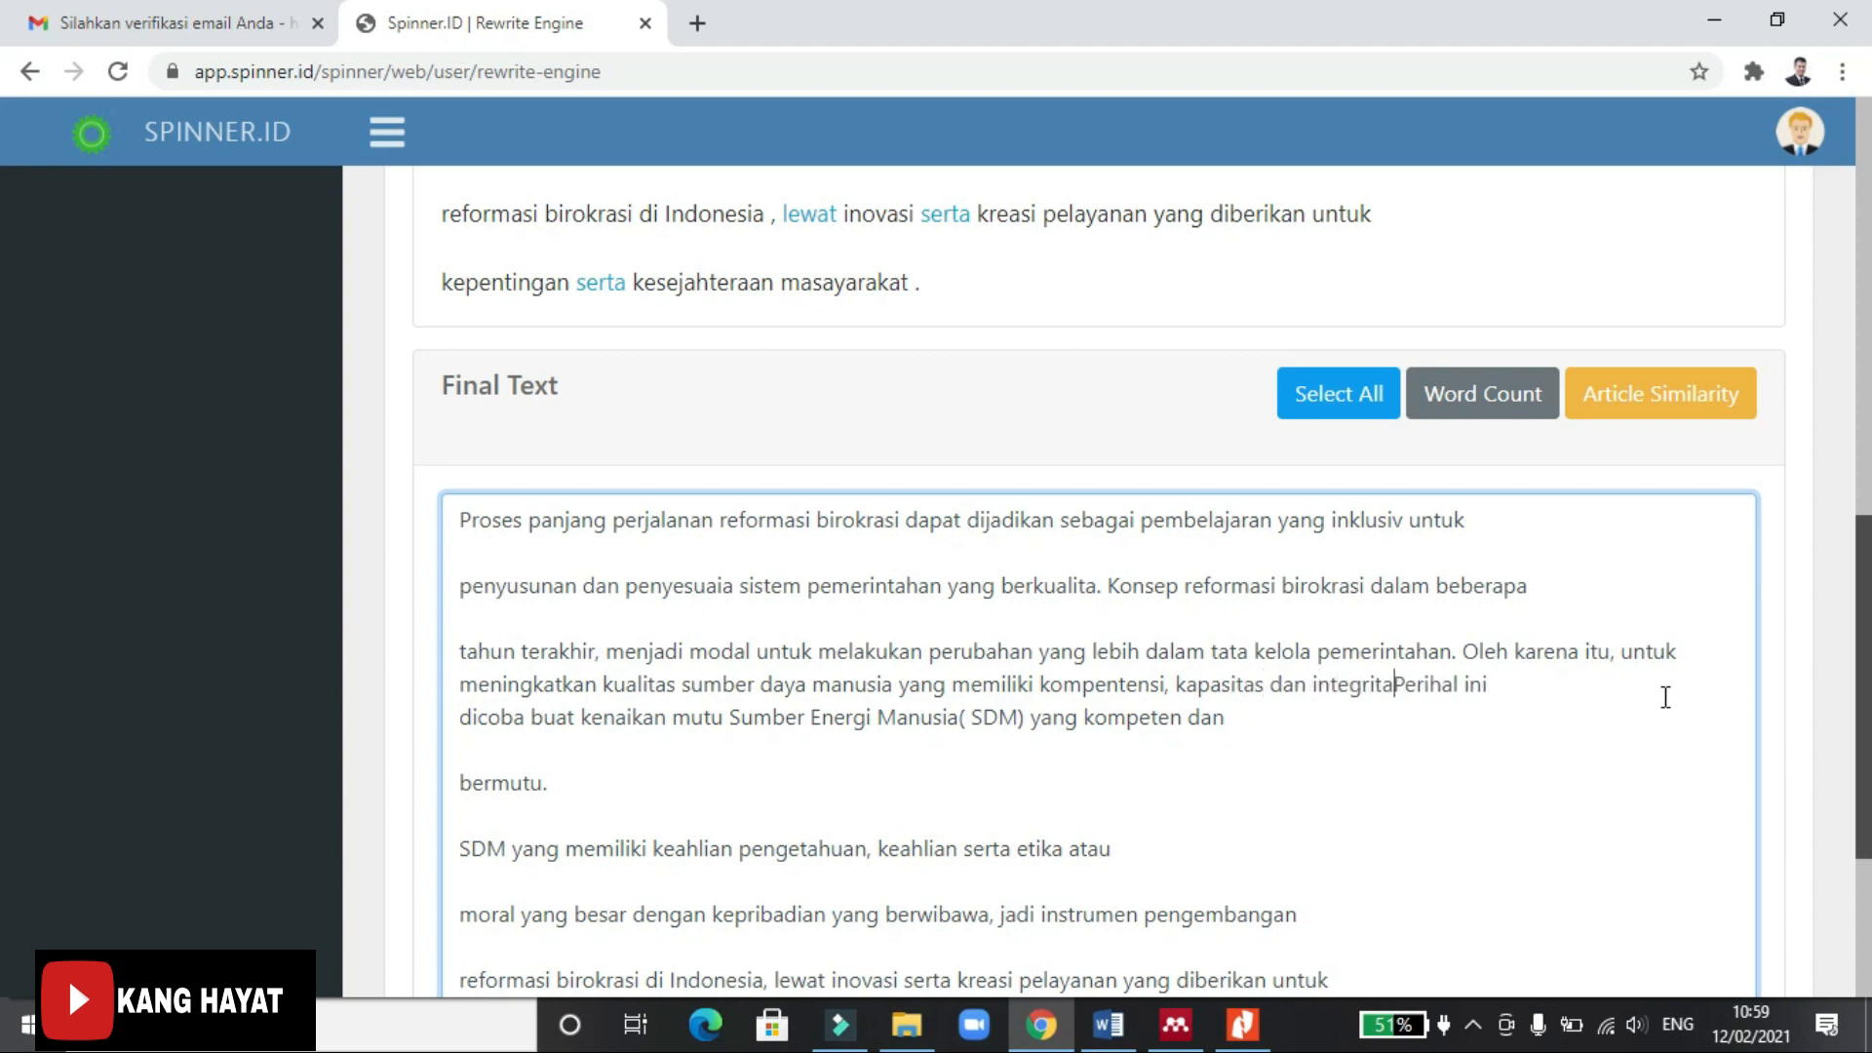
pyautogui.write(' yang tinggi ')
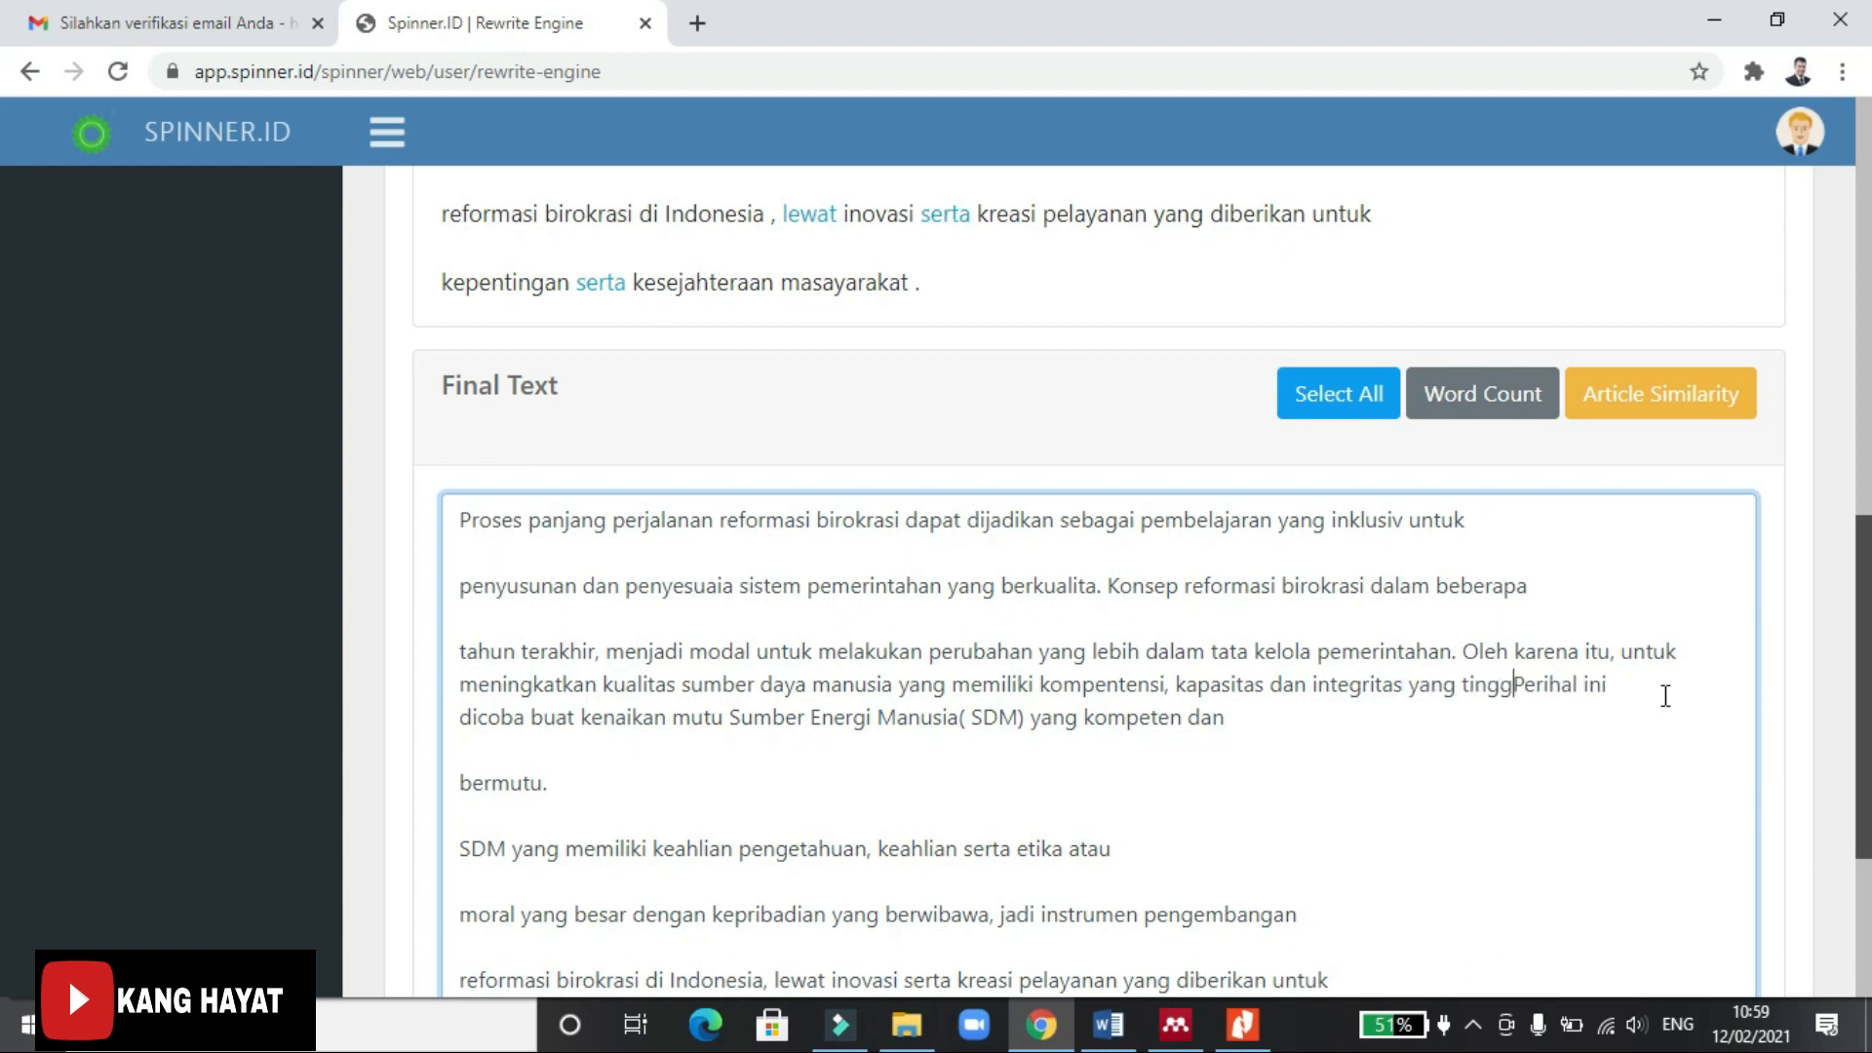
pyautogui.write('dalam pemerintahan')
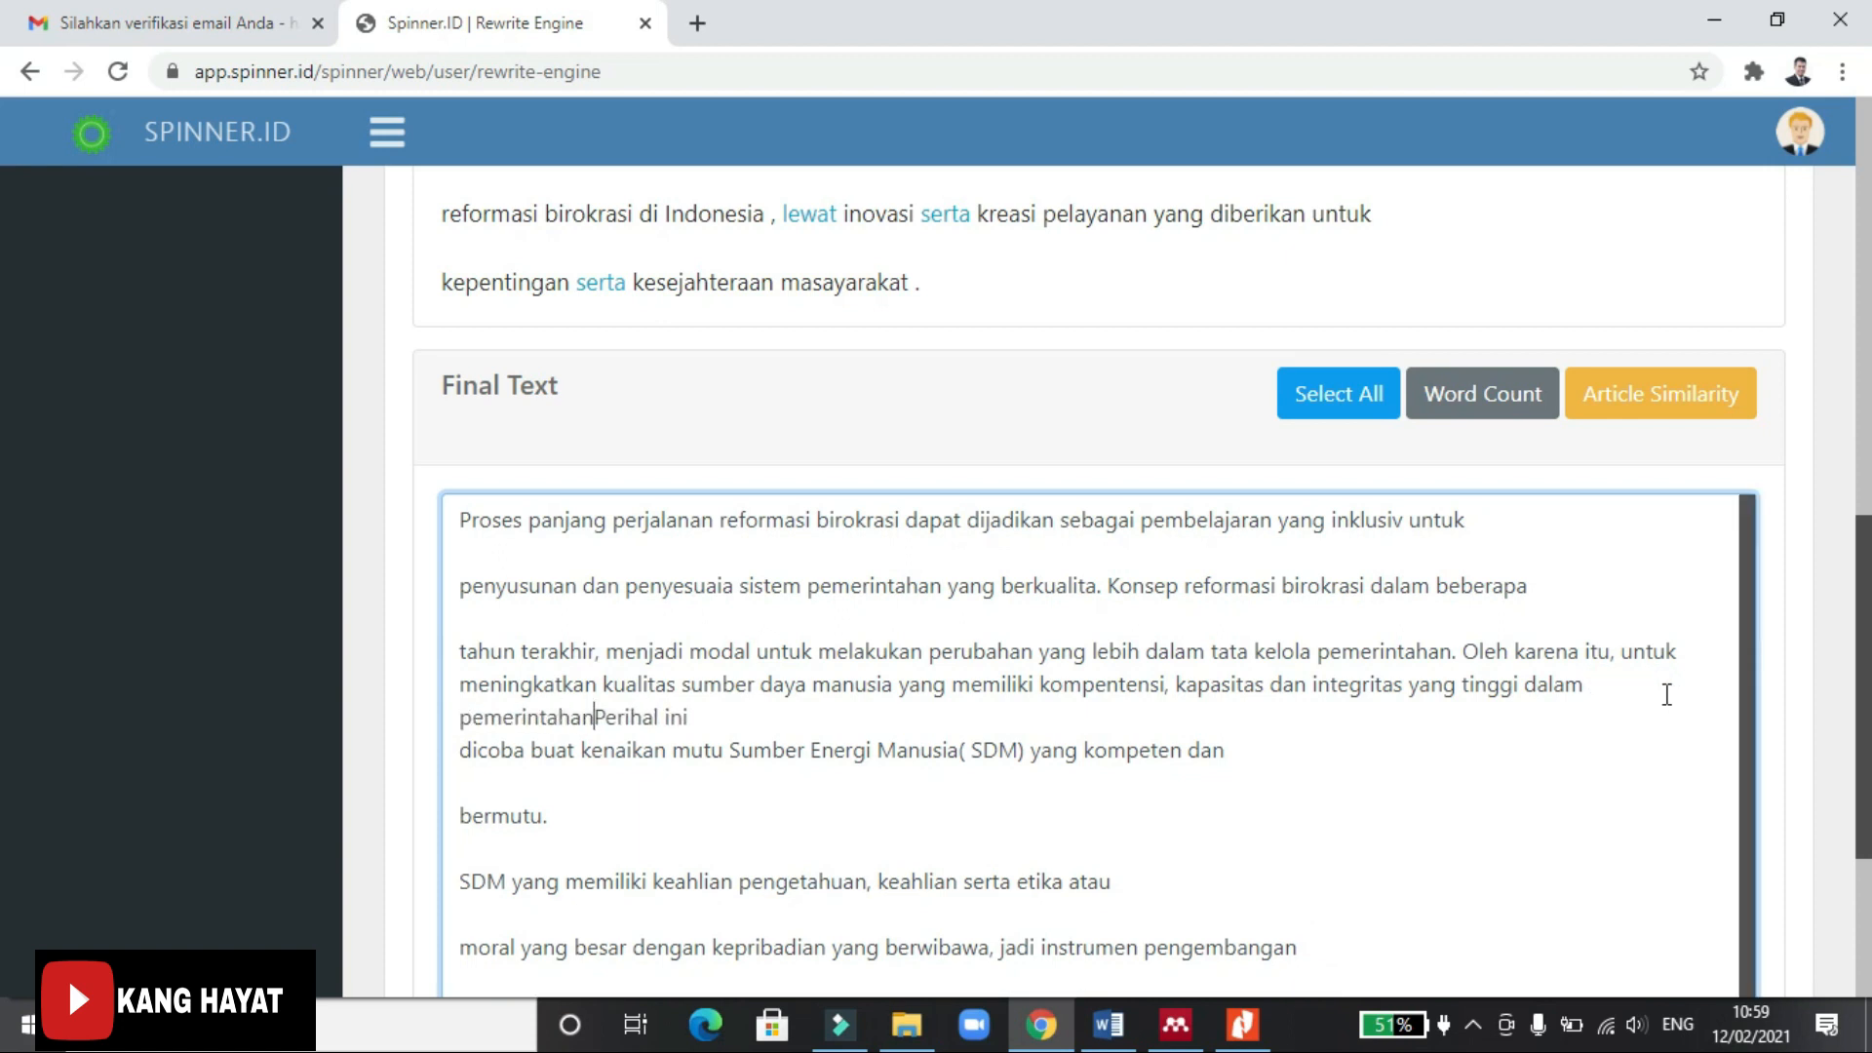
# Delete the leftover phrase from "Perihal ini dicoba buat kenaikan mutu" through "kompeten dan bermutu" in the Final Text, keeping its period.
pyautogui.press('Delete')
pyautogui.press('Delete')
pyautogui.press('Delete')
pyautogui.press('Delete')
pyautogui.press('Delete')
pyautogui.press('Delete')
pyautogui.press('Delete')
pyautogui.press('Delete')
pyautogui.press('Delete')
pyautogui.press('Delete')
pyautogui.press('Delete')
pyautogui.press('Delete')
pyautogui.press('Delete')
pyautogui.press('Delete')
pyautogui.press('Delete')
pyautogui.press('Delete')
pyautogui.press('Delete')
pyautogui.press('Delete')
pyautogui.press('Delete')
pyautogui.press('Delete')
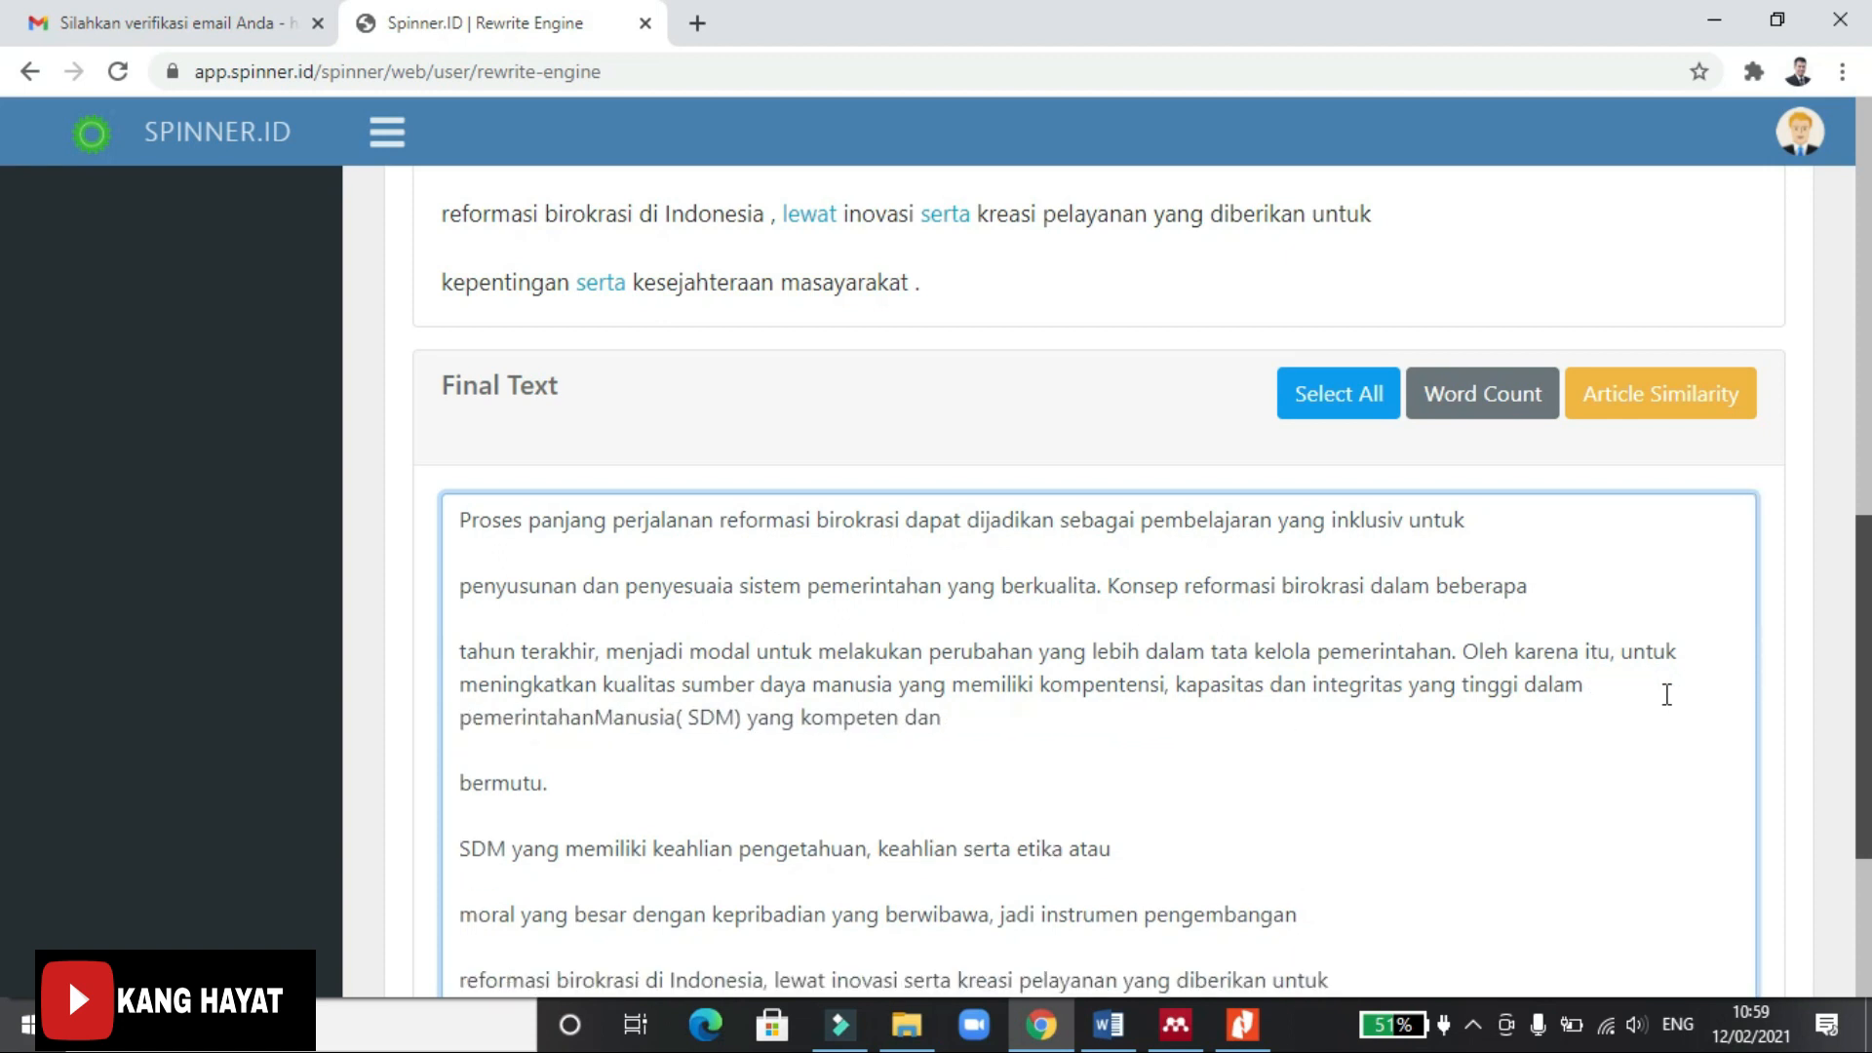
pyautogui.press('Delete')
pyautogui.press('Delete')
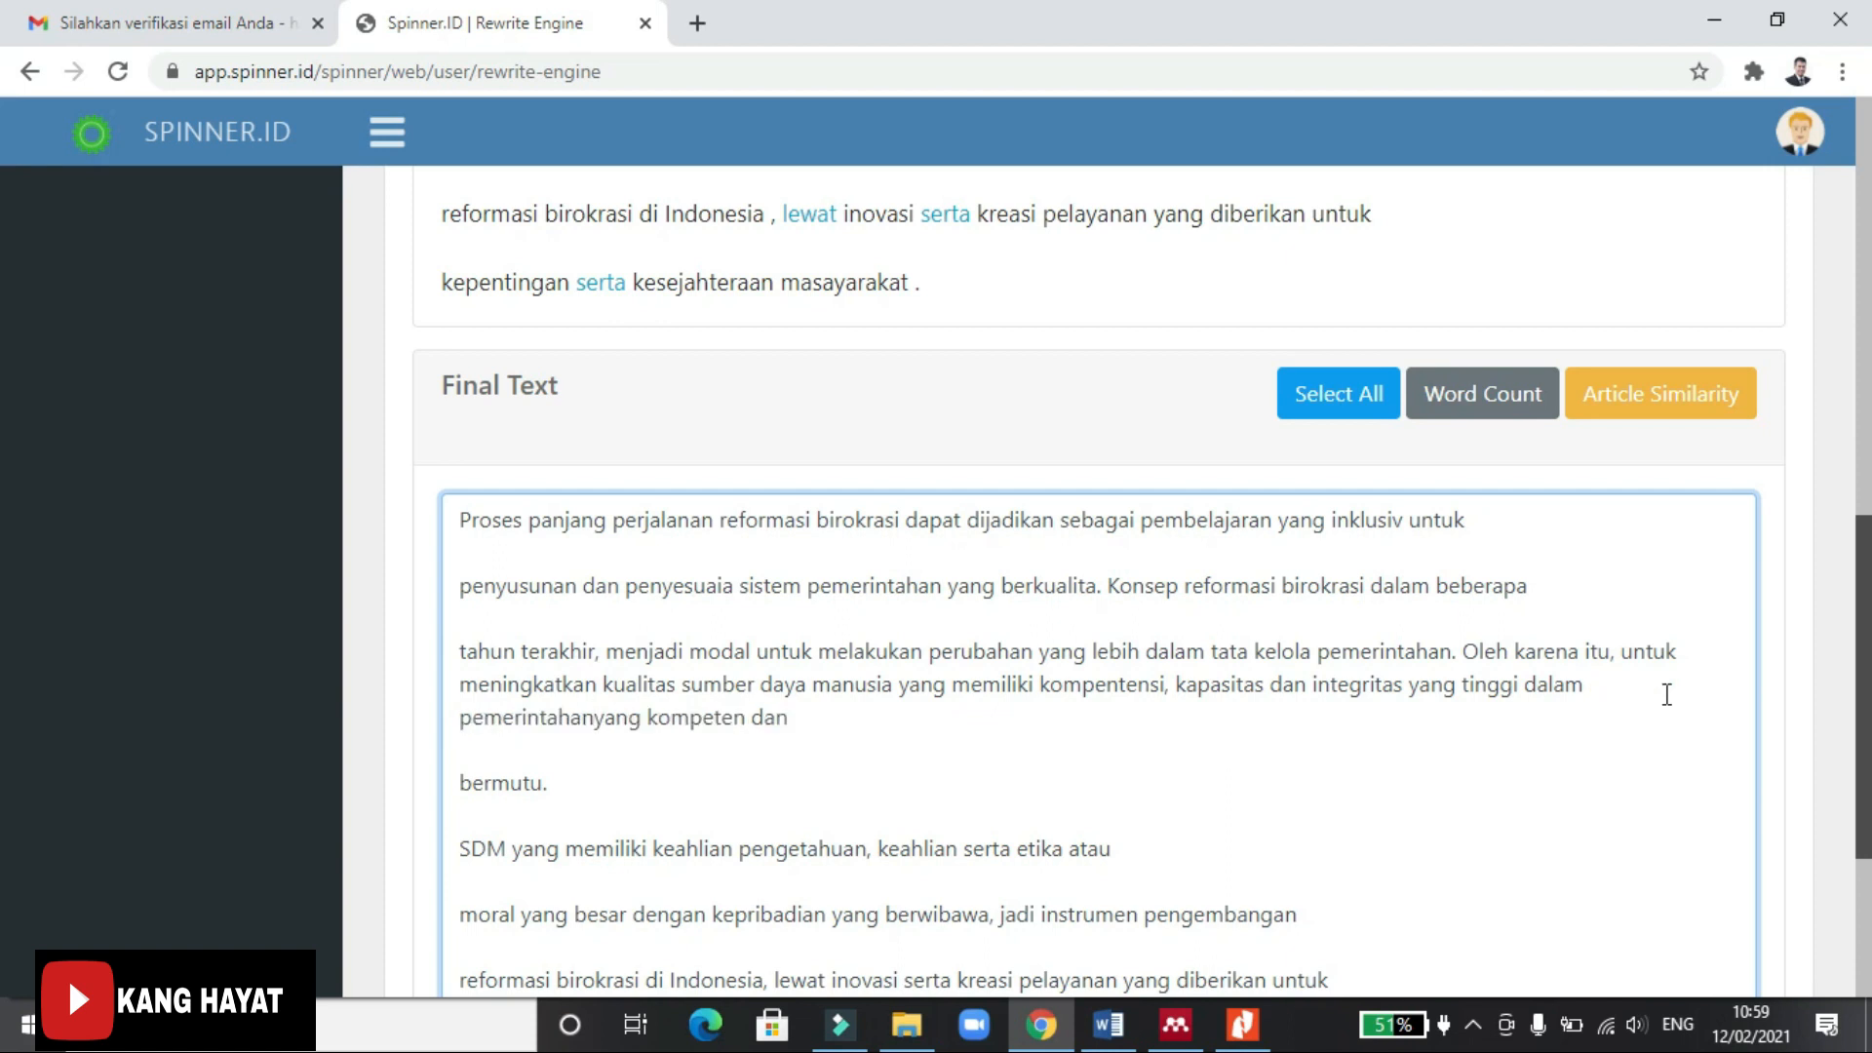
pyautogui.press('Delete')
pyautogui.press('Delete')
pyautogui.press('Delete')
pyautogui.press('Delete')
pyautogui.press('Delete')
pyautogui.press('Delete')
pyautogui.press('Delete')
pyautogui.press('Delete')
pyautogui.press('Delete')
pyautogui.press('Delete')
pyautogui.press('Delete')
pyautogui.press('Delete')
pyautogui.press('Delete')
pyautogui.press('Delete')
pyautogui.press('Delete')
pyautogui.press('Delete')
pyautogui.press('Delete')
pyautogui.press('Delete')
pyautogui.press('Delete')
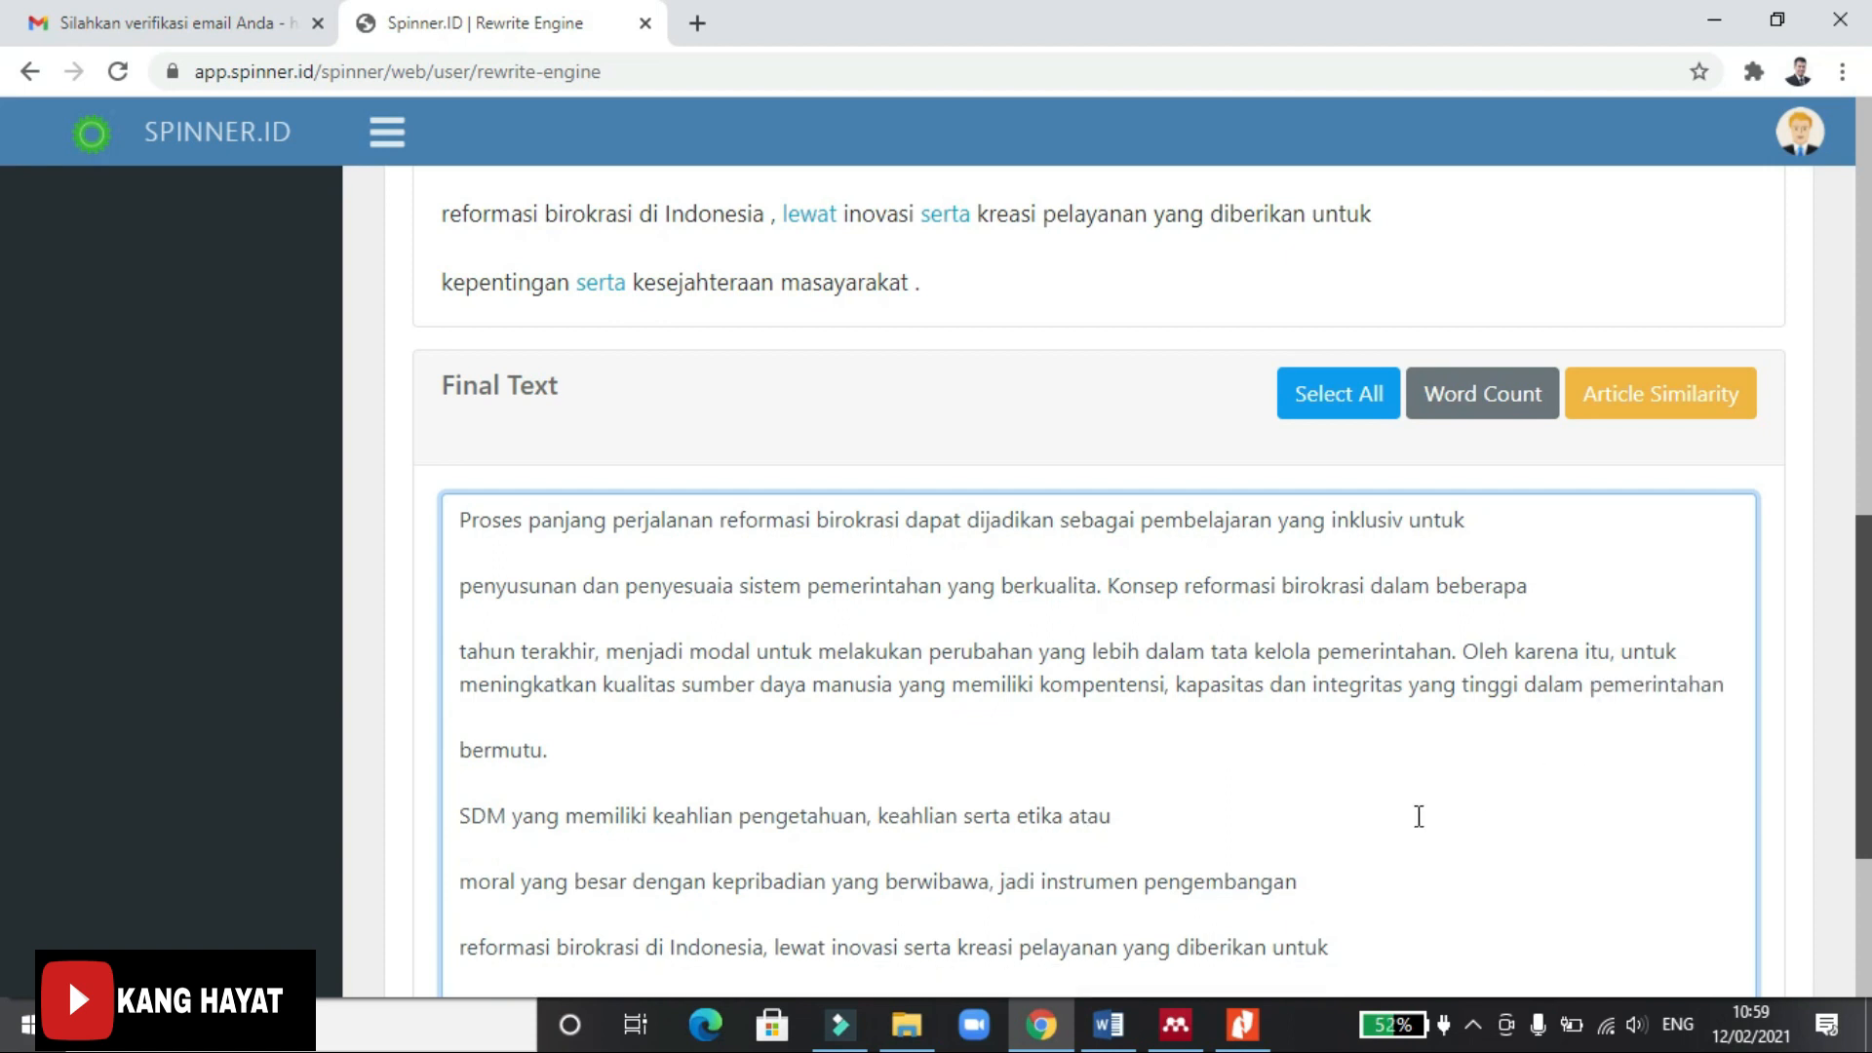
pyautogui.press('Delete')
pyautogui.press('Delete')
pyautogui.press('Delete')
pyautogui.press('Delete')
pyautogui.press('Delete')
pyautogui.press('Delete')
pyautogui.press('Delete')
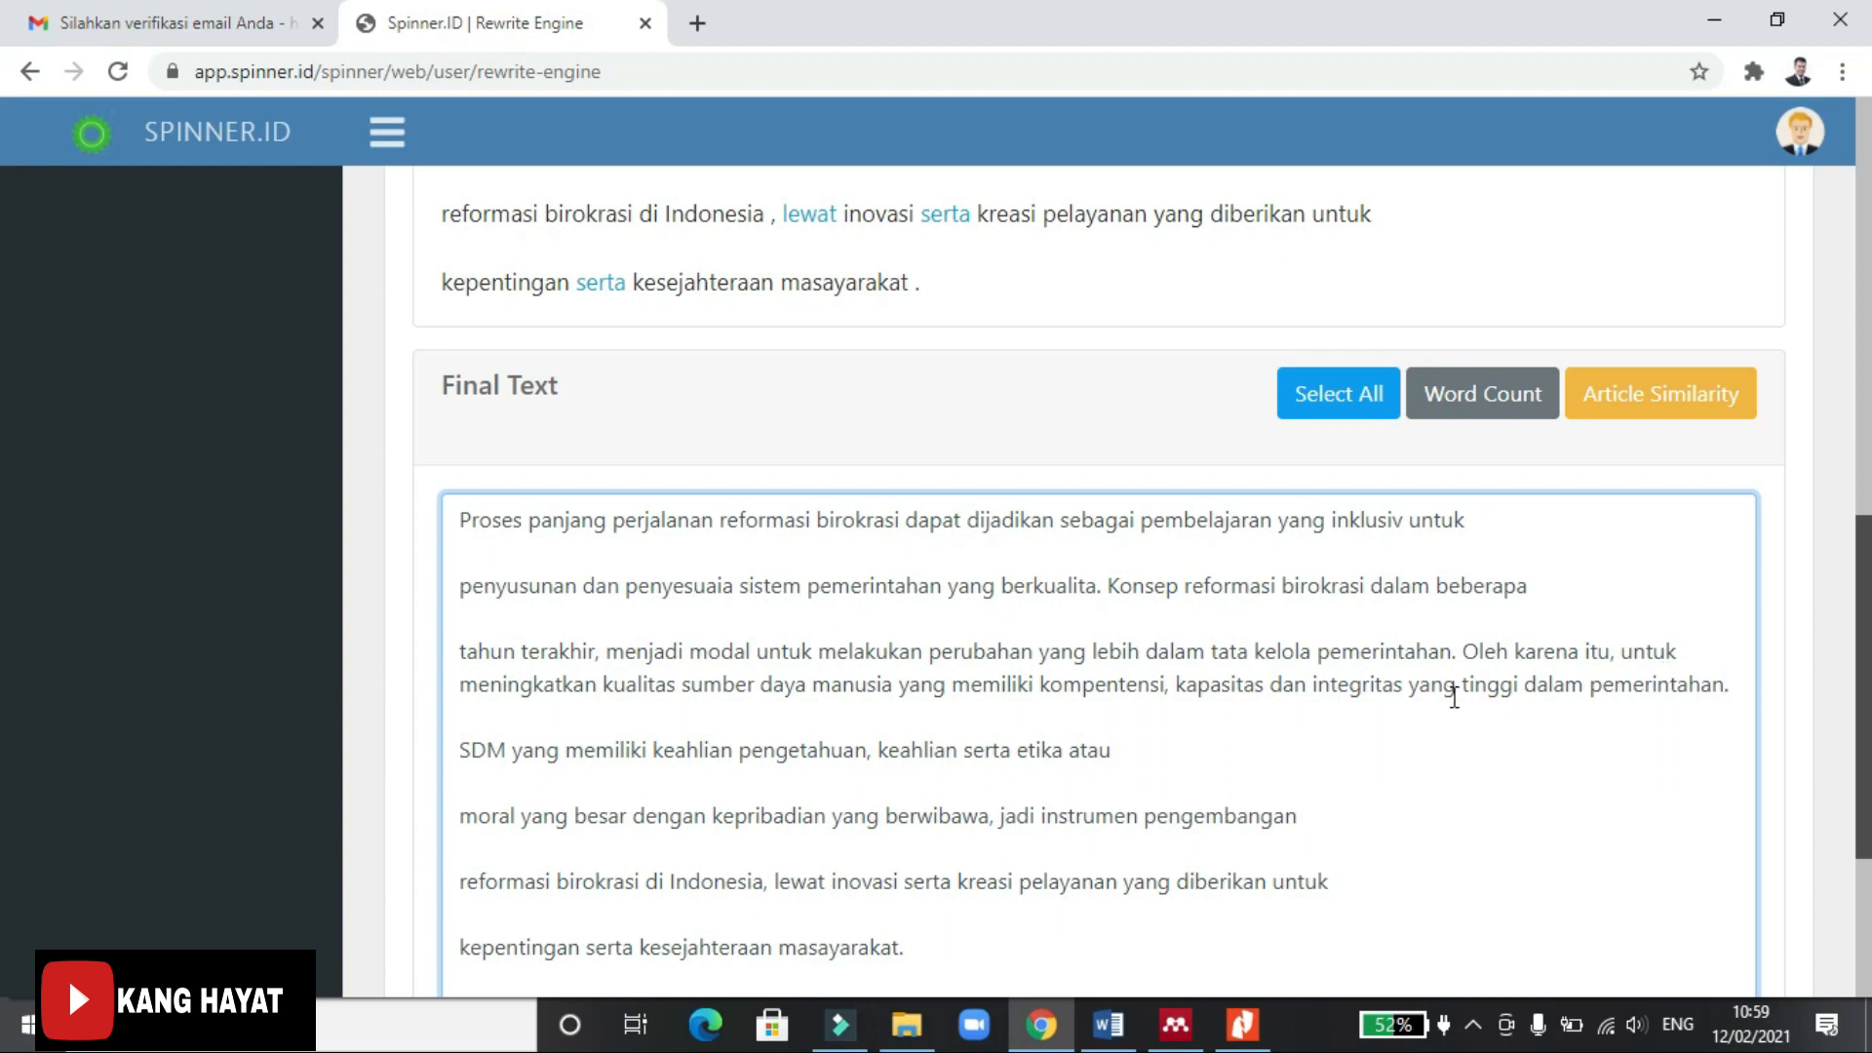
# Delete "dalam pemerintahan" after "integritas yang tinggi" in the Final Text, keeping the period.
pyautogui.click(1527, 683)
pyautogui.press('Delete')
pyautogui.press('Delete')
pyautogui.press('Delete')
pyautogui.press('Delete')
pyautogui.press('Delete')
pyautogui.press('Delete')
pyautogui.press('Delete')
pyautogui.press('Delete')
pyautogui.press('Delete')
pyautogui.press('Delete')
pyautogui.press('Delete')
pyautogui.press('Delete')
pyautogui.press('Delete')
pyautogui.press('Delete')
pyautogui.press('Delete')
pyautogui.press('Delete')
pyautogui.press('Delete')
pyautogui.press('Delete')
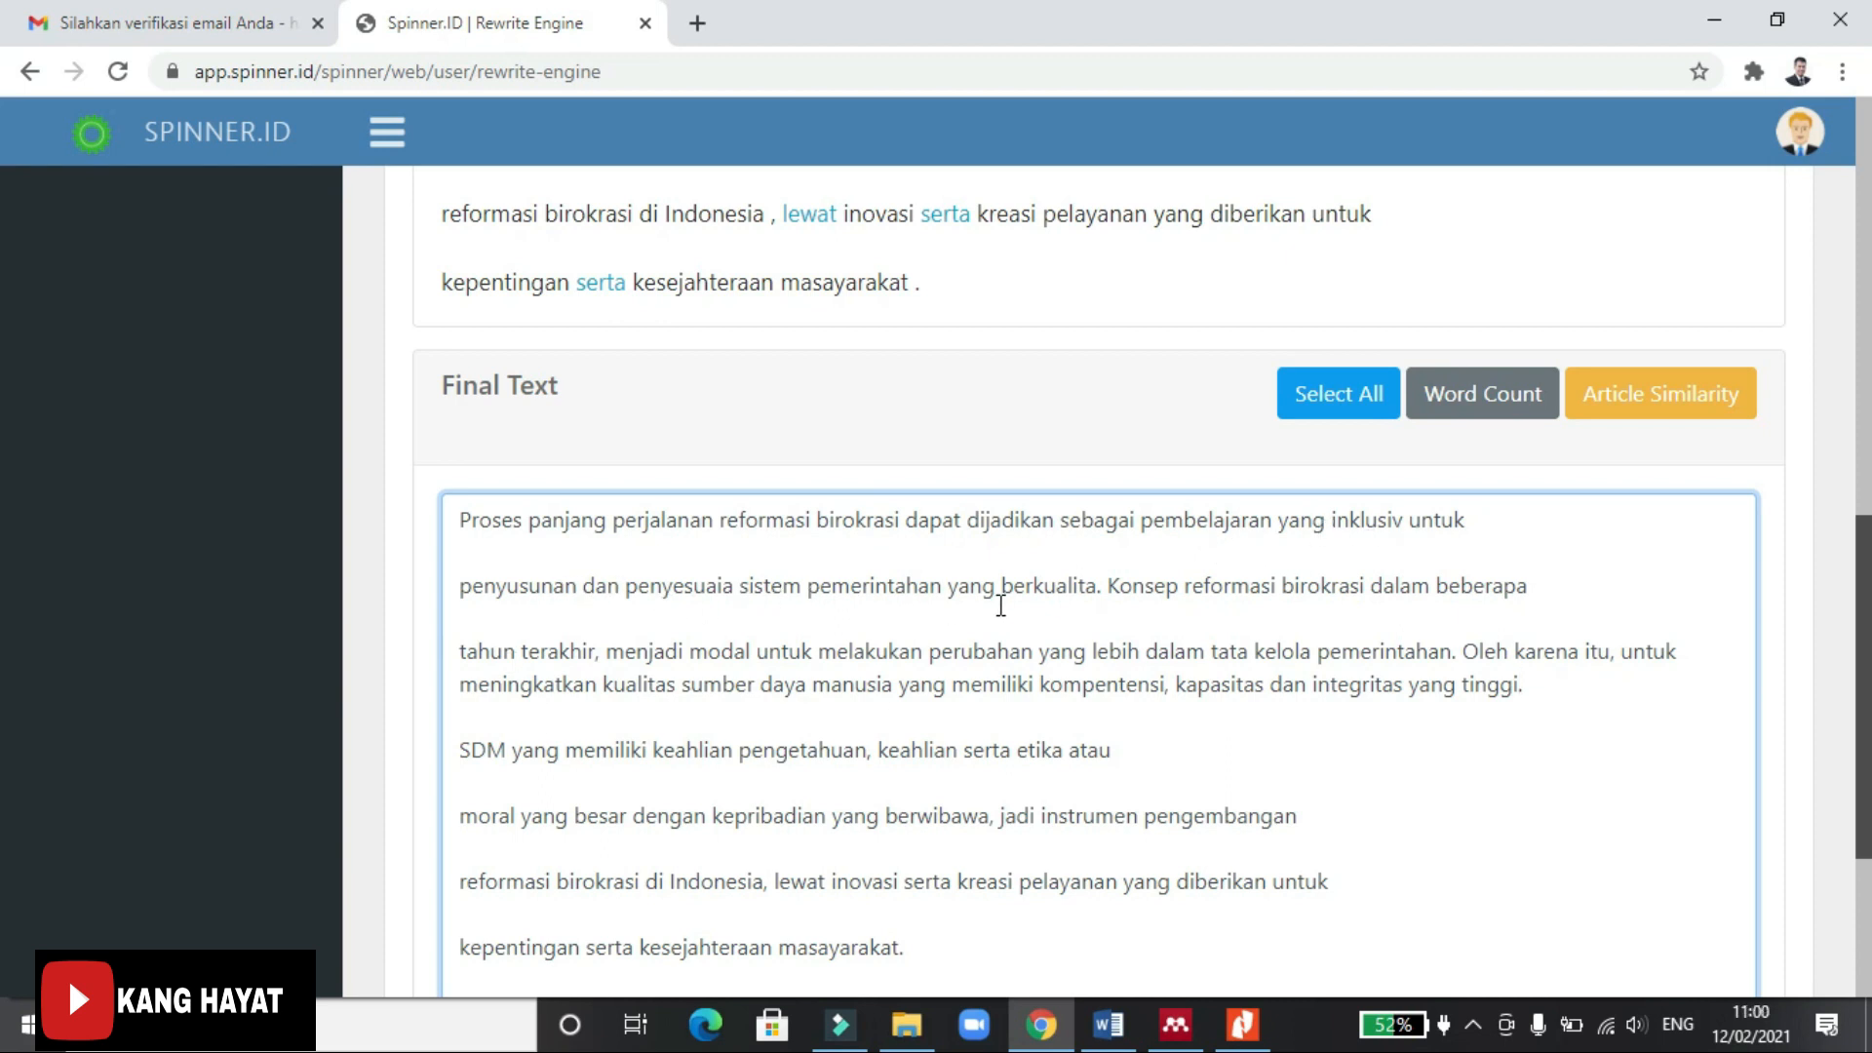
# Correct "berkualita" to "berkualitas" and insert "baik" after "yang lebih" in the Final Text.
pyautogui.click(1096, 590)
pyautogui.write('s')
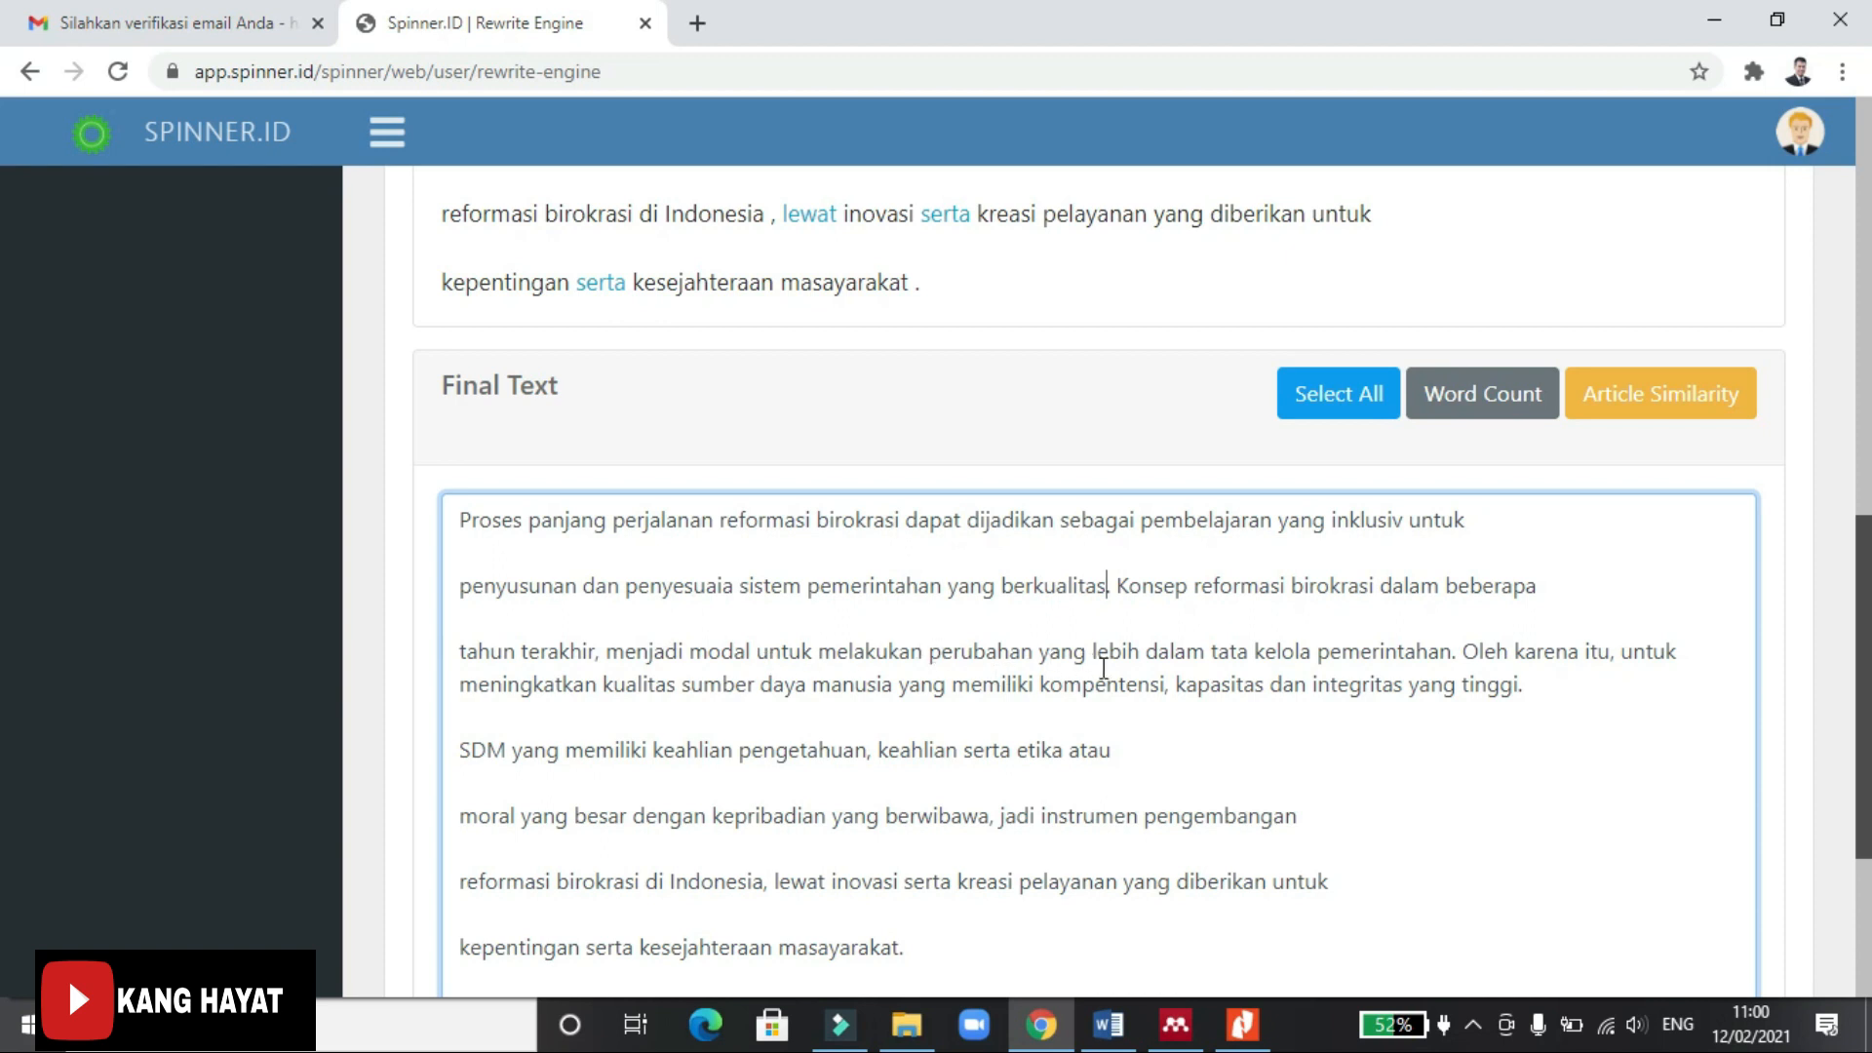
pyautogui.click(1154, 649)
pyautogui.write('baik')
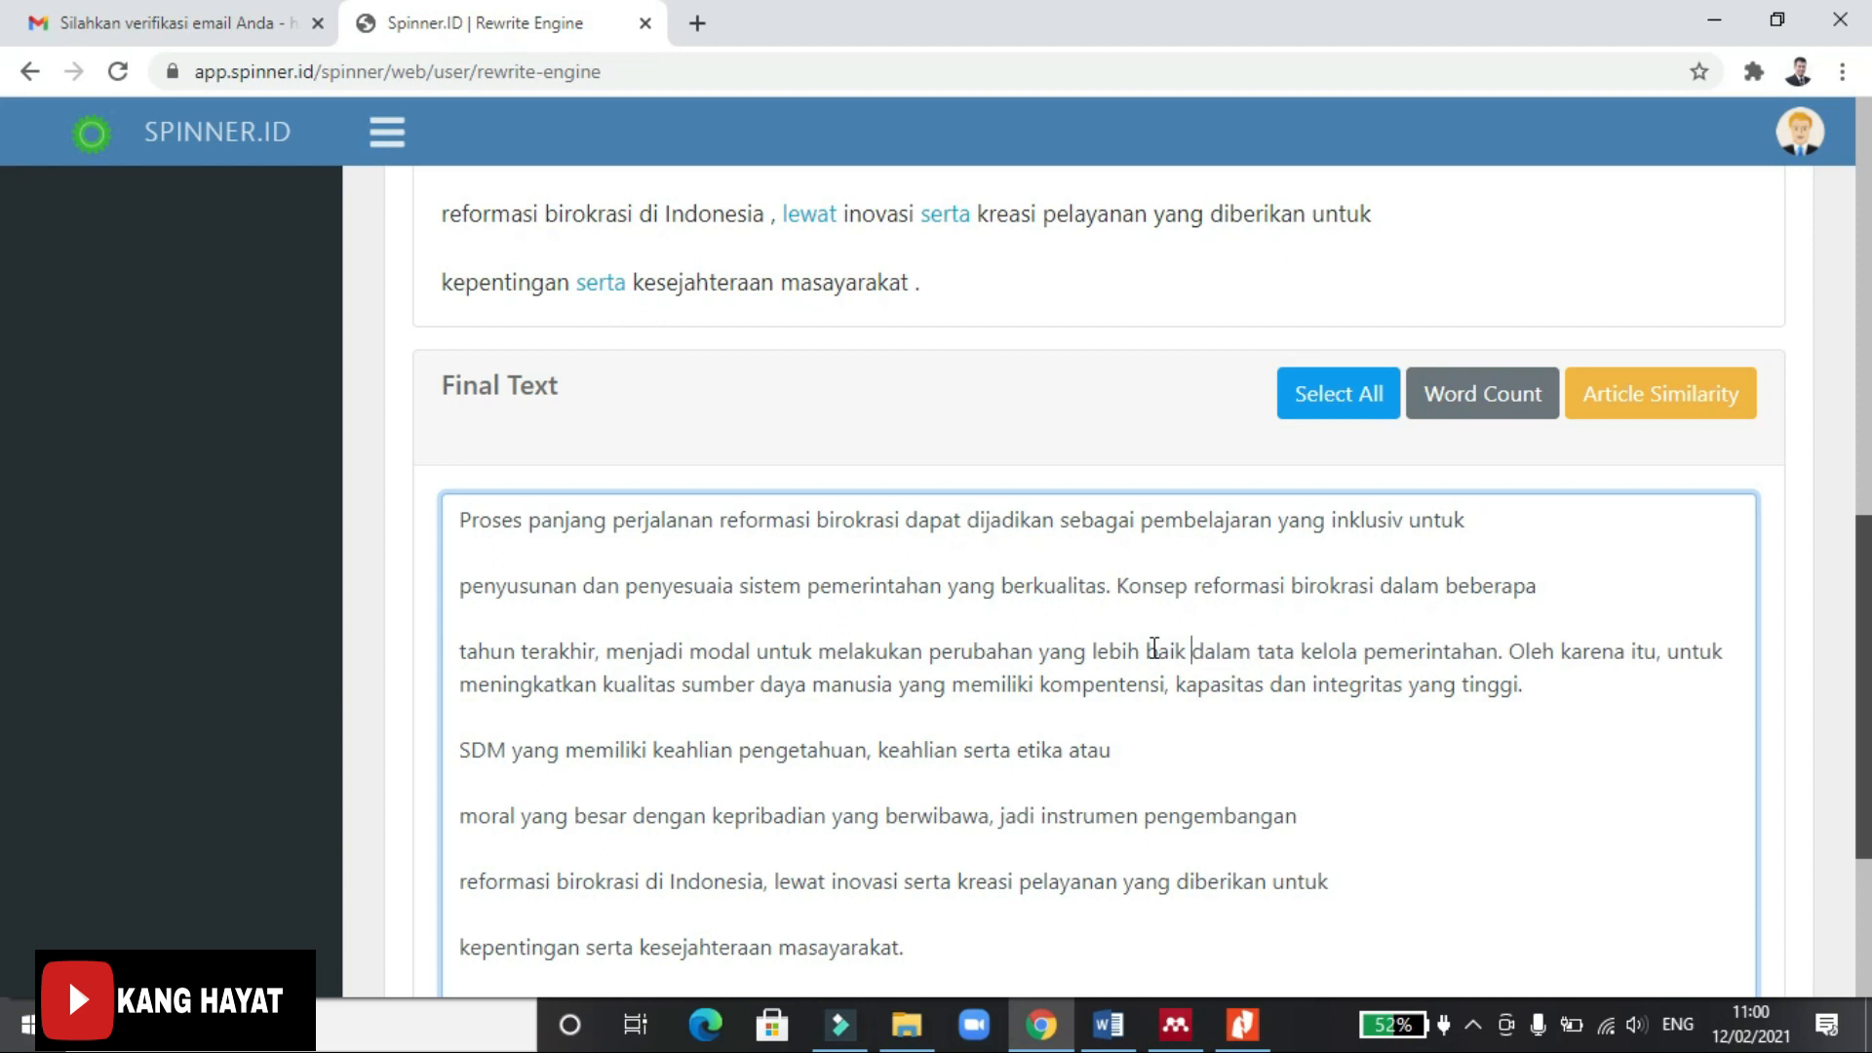
# Replace "untuk meningkatkan" with "peningkatan terhadap" before "kualitas sumber daya manusia" in the Final Text.
pyautogui.click(1672, 662)
pyautogui.hotkey('ctrl', 'BackSpace')
pyautogui.hotkey('ctrl', 'Delete')
pyautogui.write('peningkatan t')
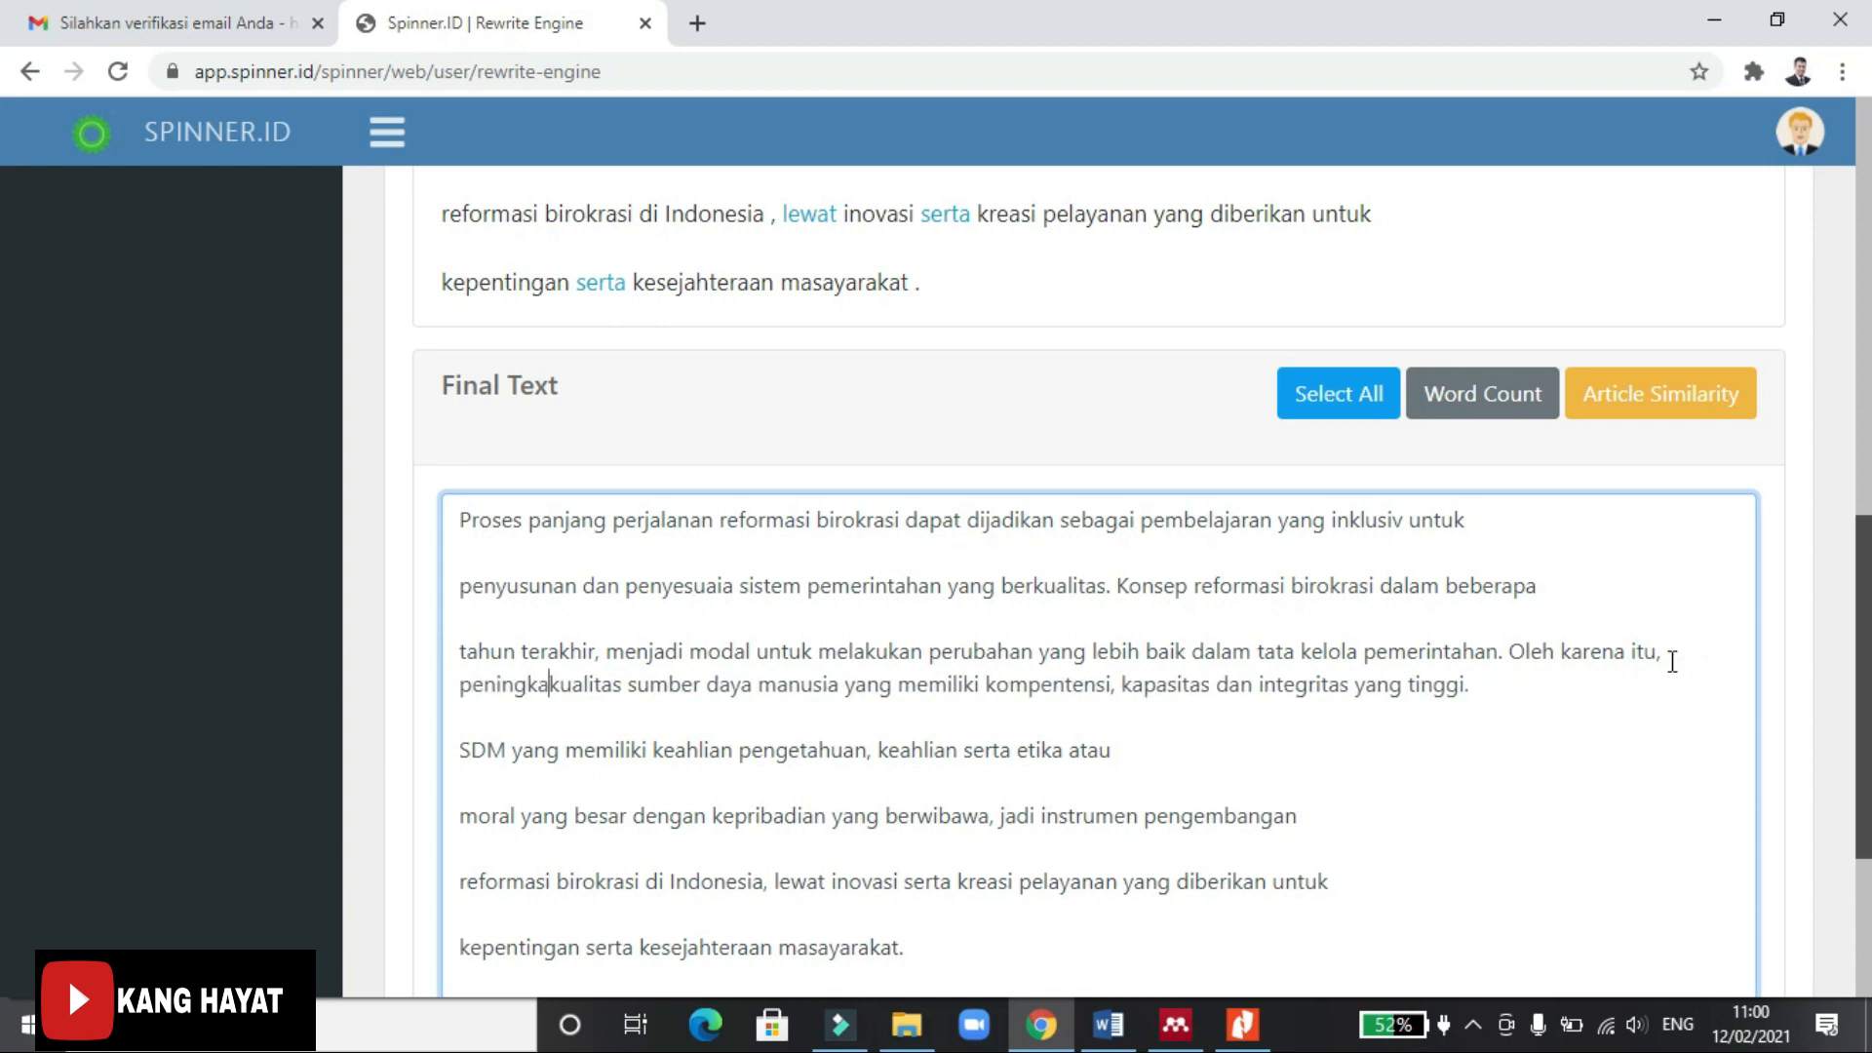
pyautogui.write('erhadap')
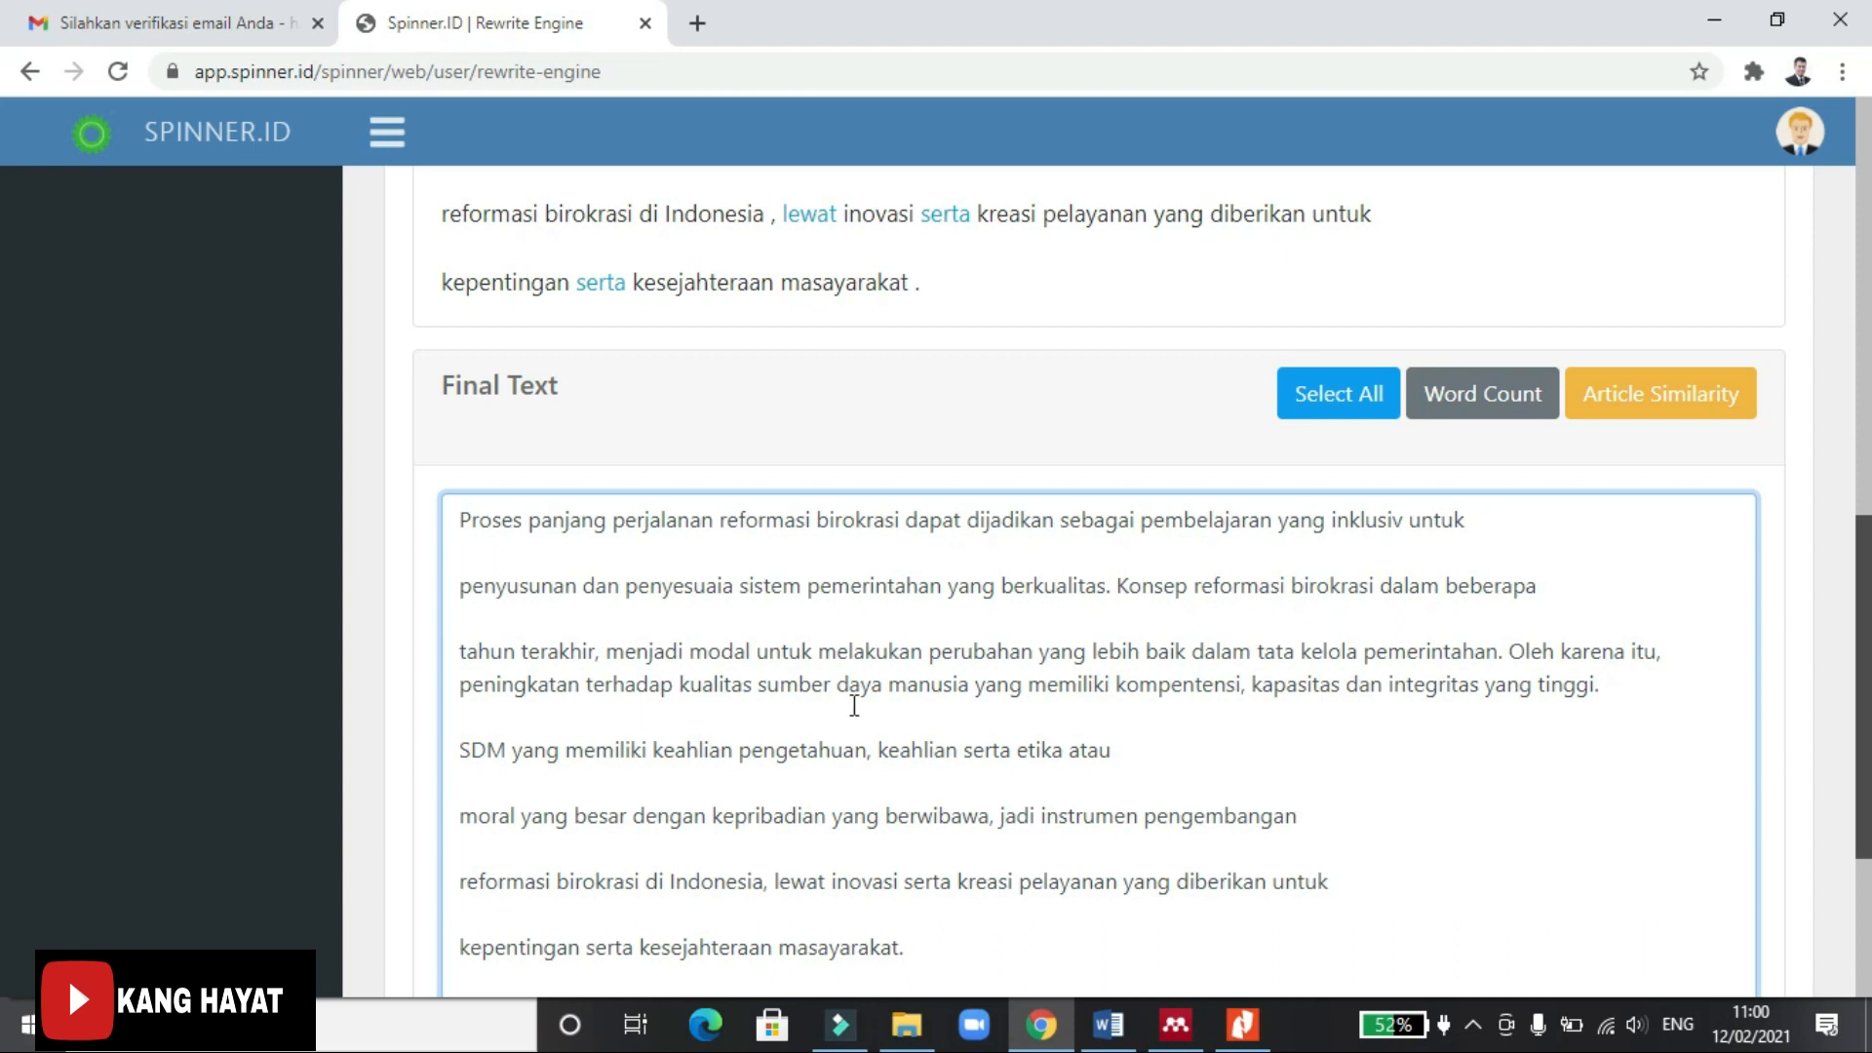
# Insert "menjadi niscaya dilakukan agar" after "sumber daya manusia" in the Final Text and remove "yang" before "memiliki".
pyautogui.click(972, 676)
pyautogui.write('menjadi niscaya dilakukan')
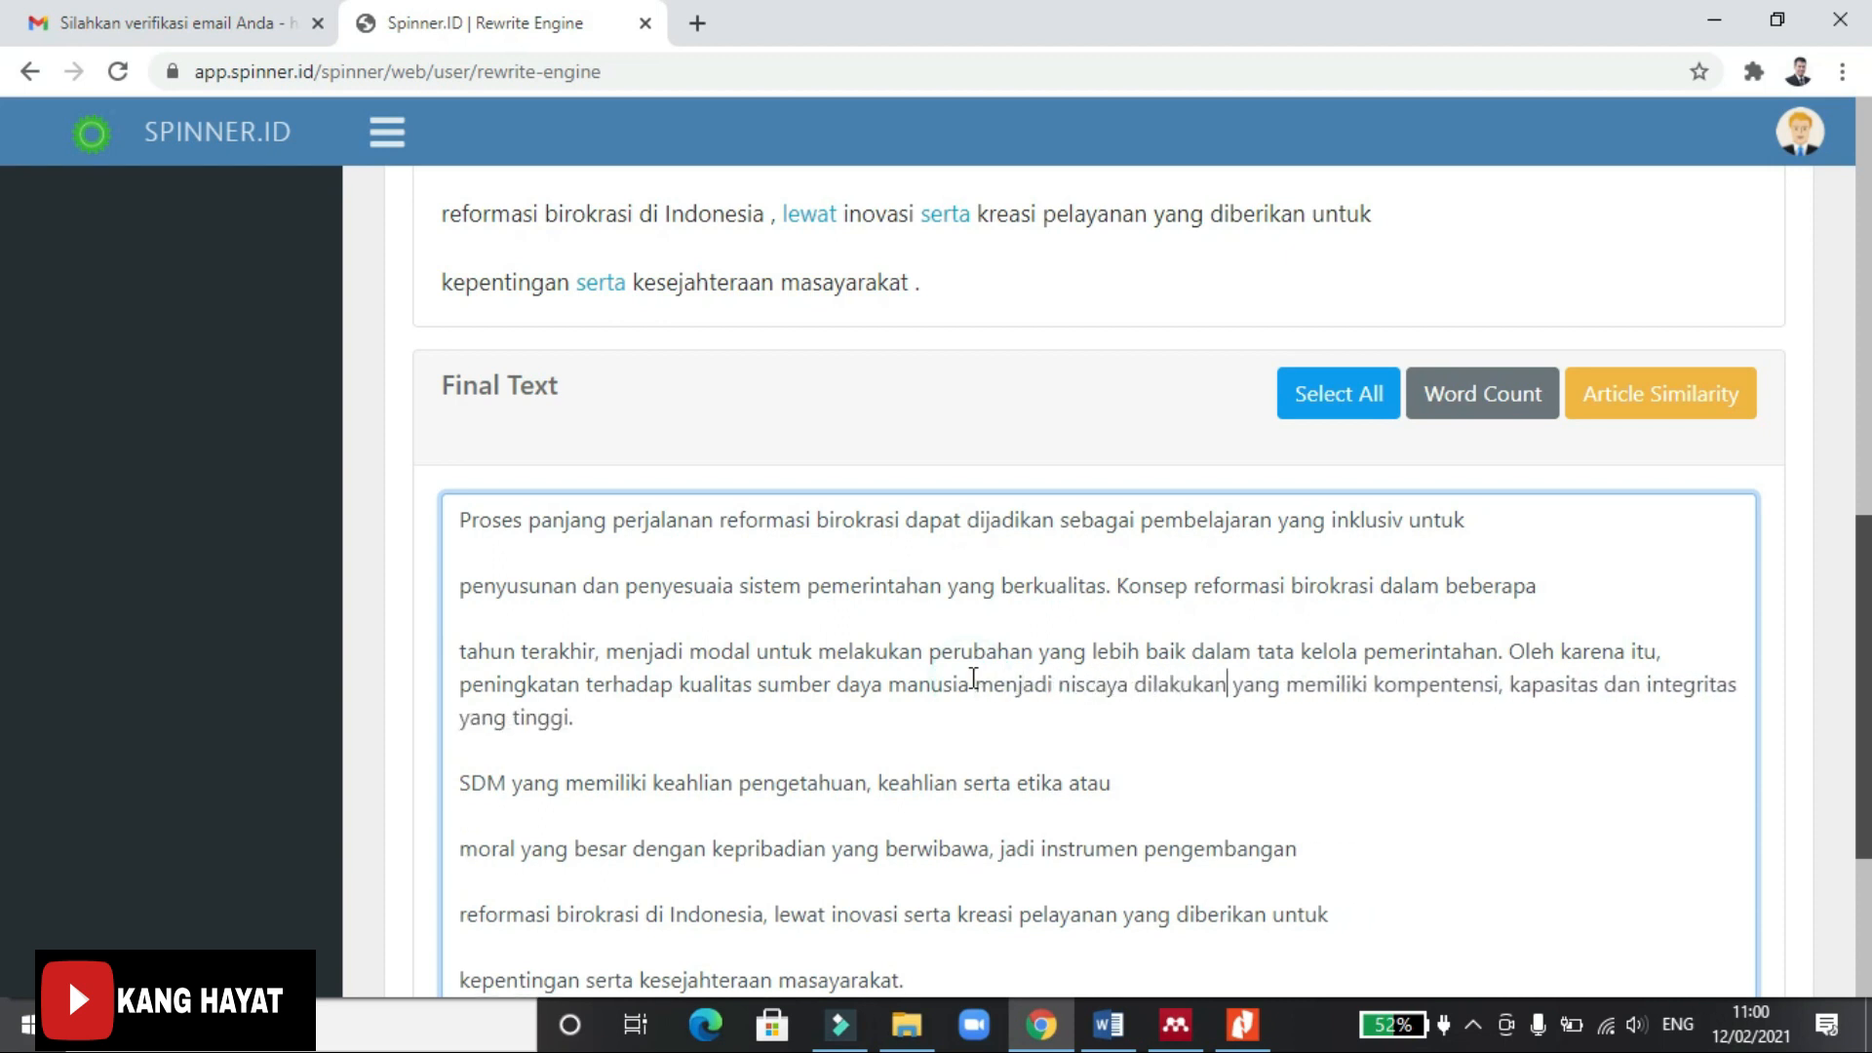
pyautogui.write(' agar m')
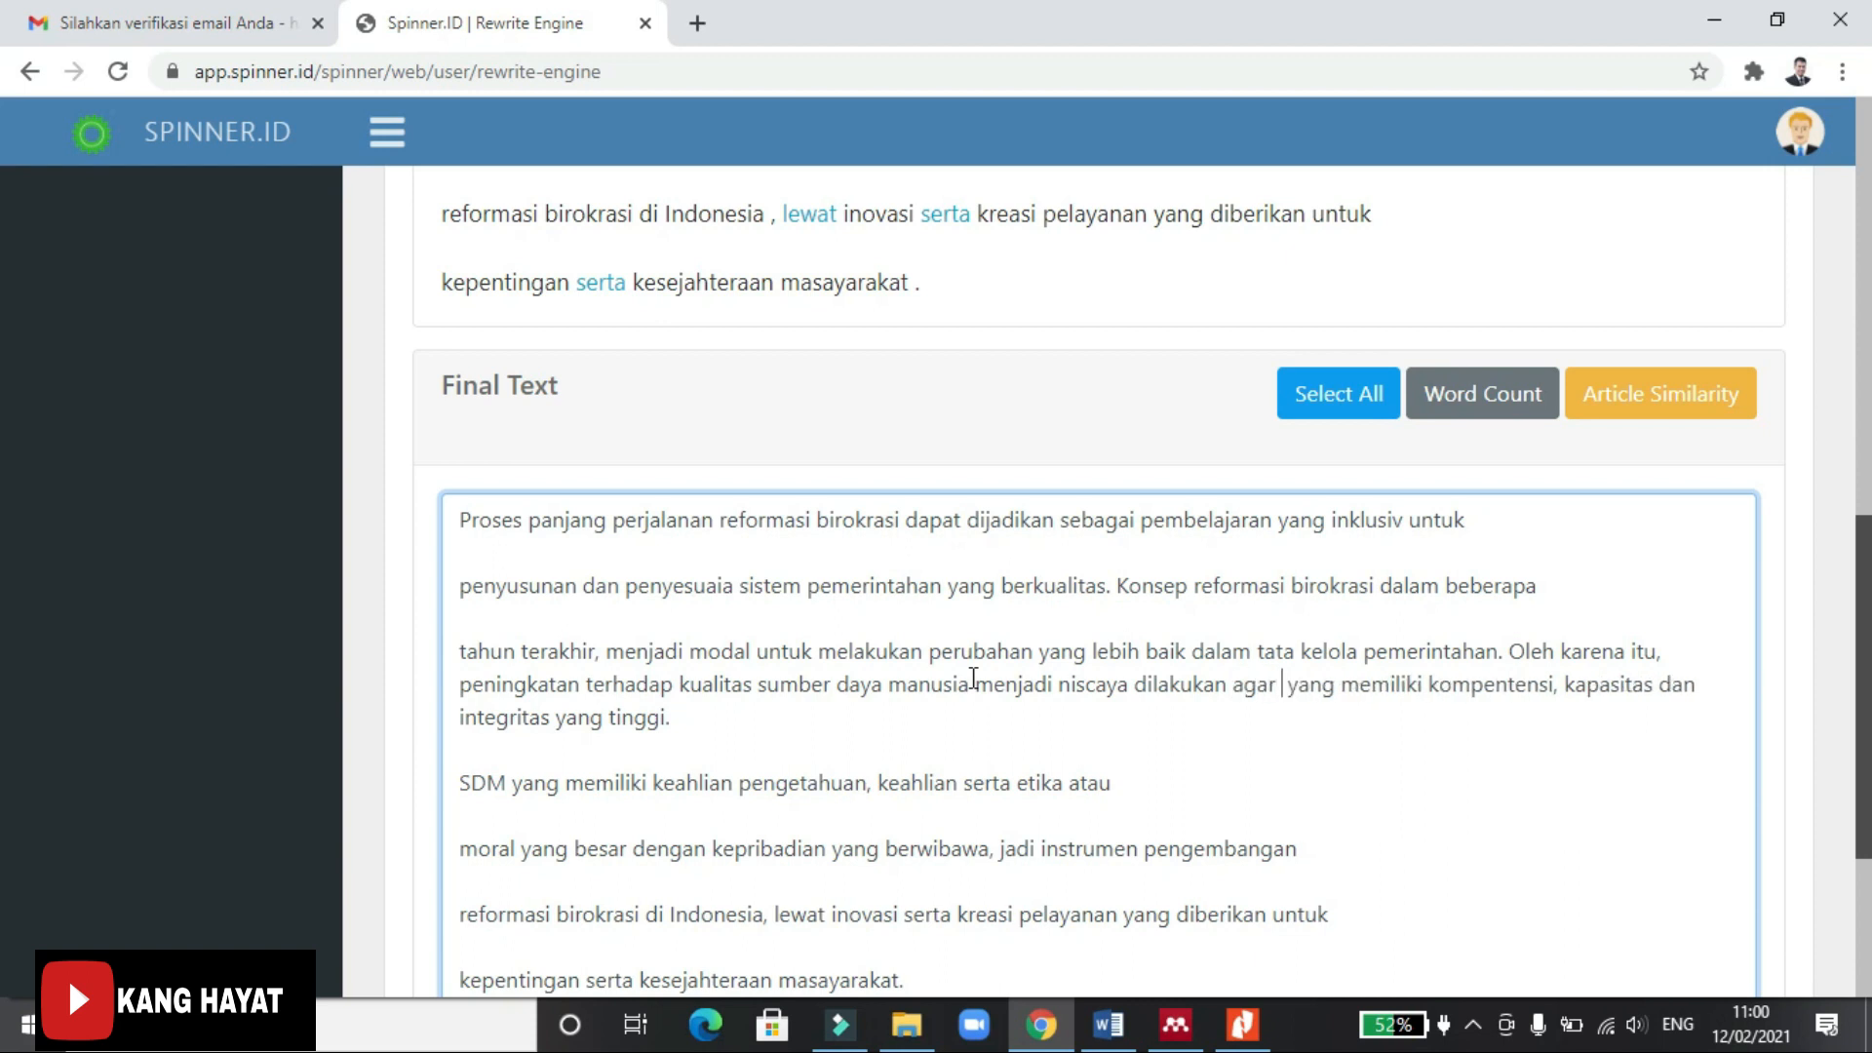
pyautogui.press('BackSpace')
pyautogui.press('Delete')
pyautogui.press('Delete')
pyautogui.press('Delete')
pyautogui.press('Delete')
pyautogui.press('Delete')
pyautogui.press('Delete')
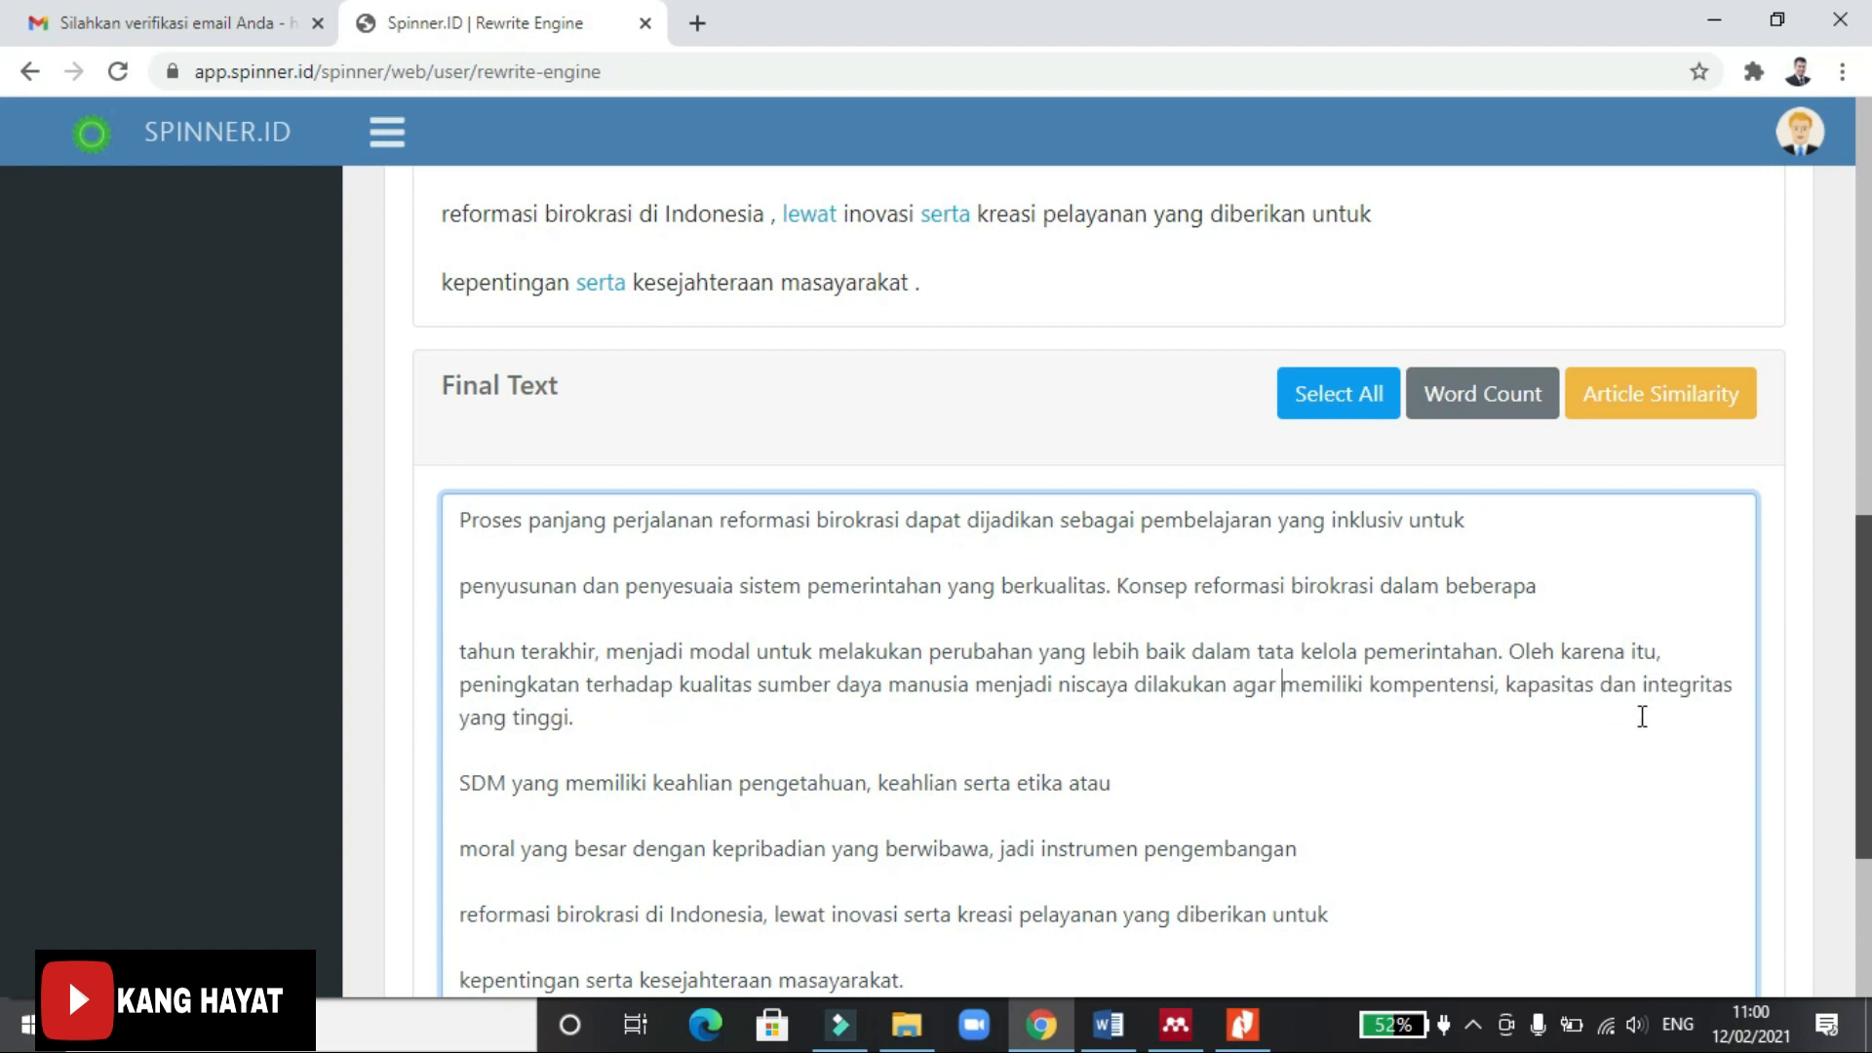
# Change the synonym "memiliki" to "punya" in the sentence starting "SDM yang" in the Adjust Text.
pyautogui.scroll(-2, 517, 790)
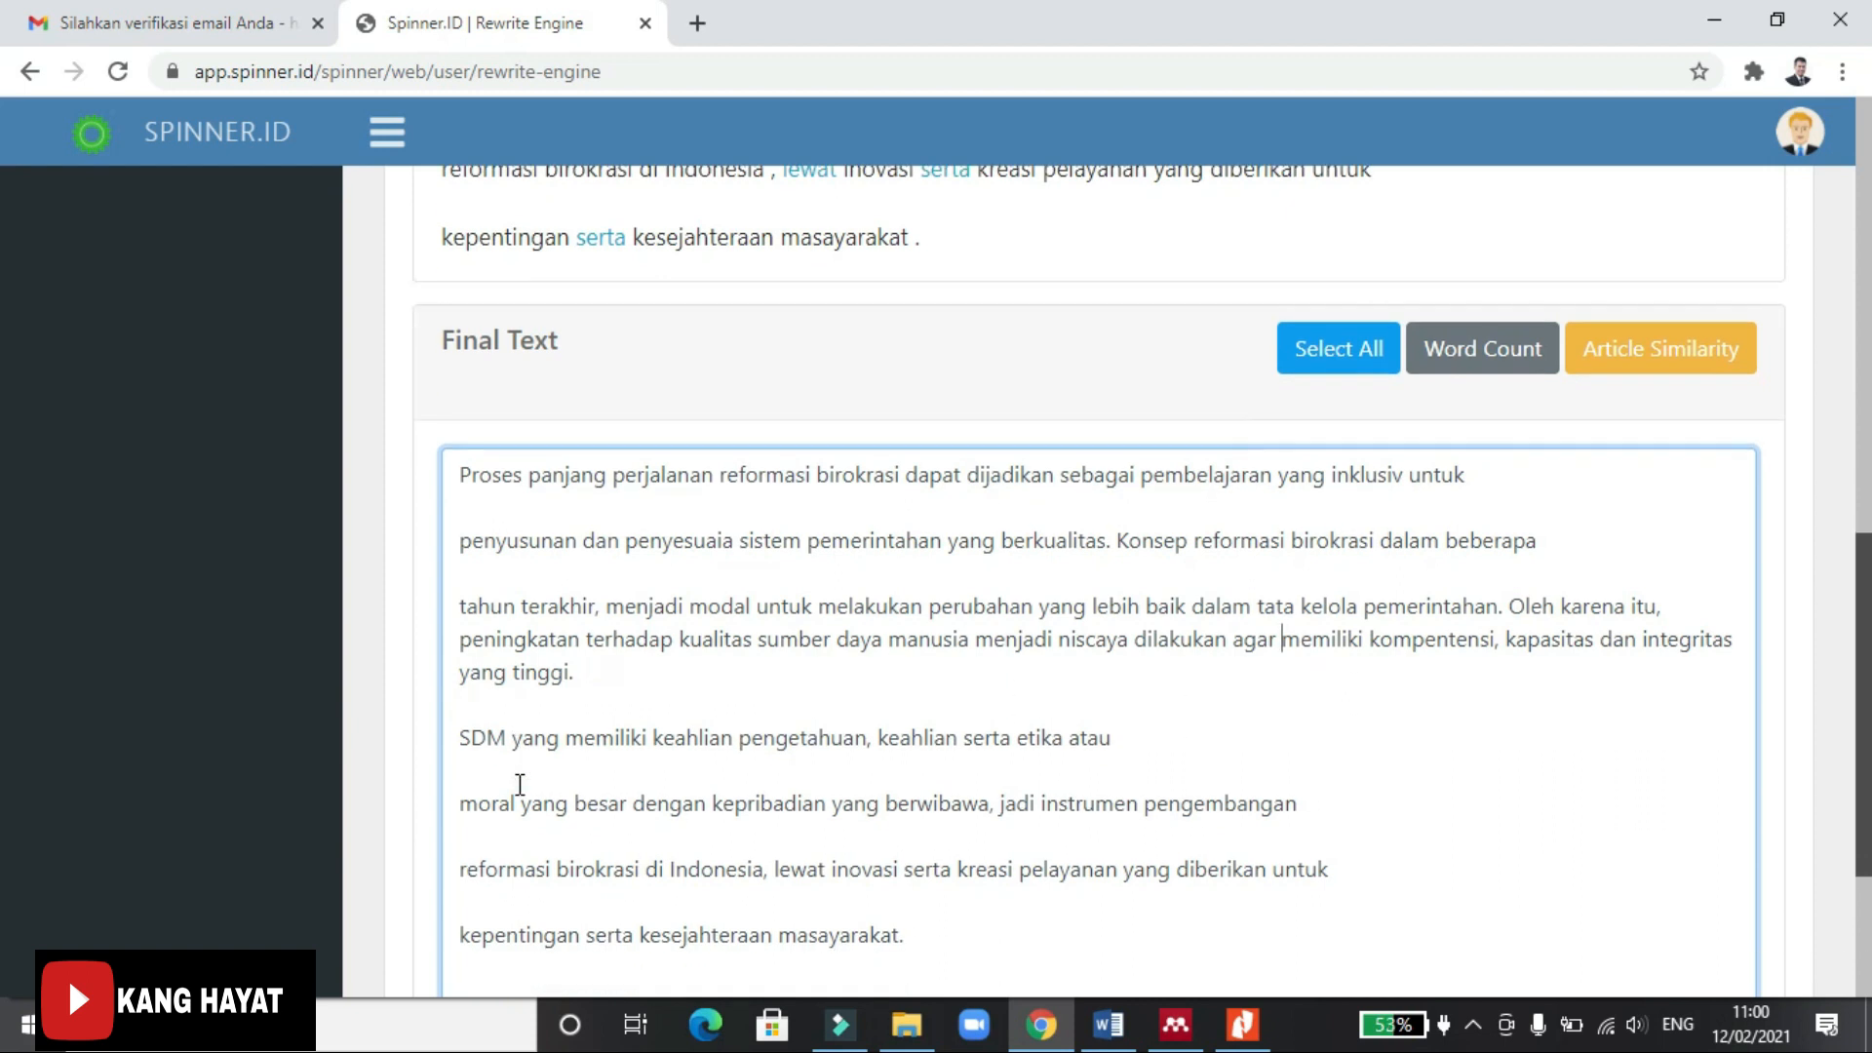
pyautogui.scroll(2, 845, 702)
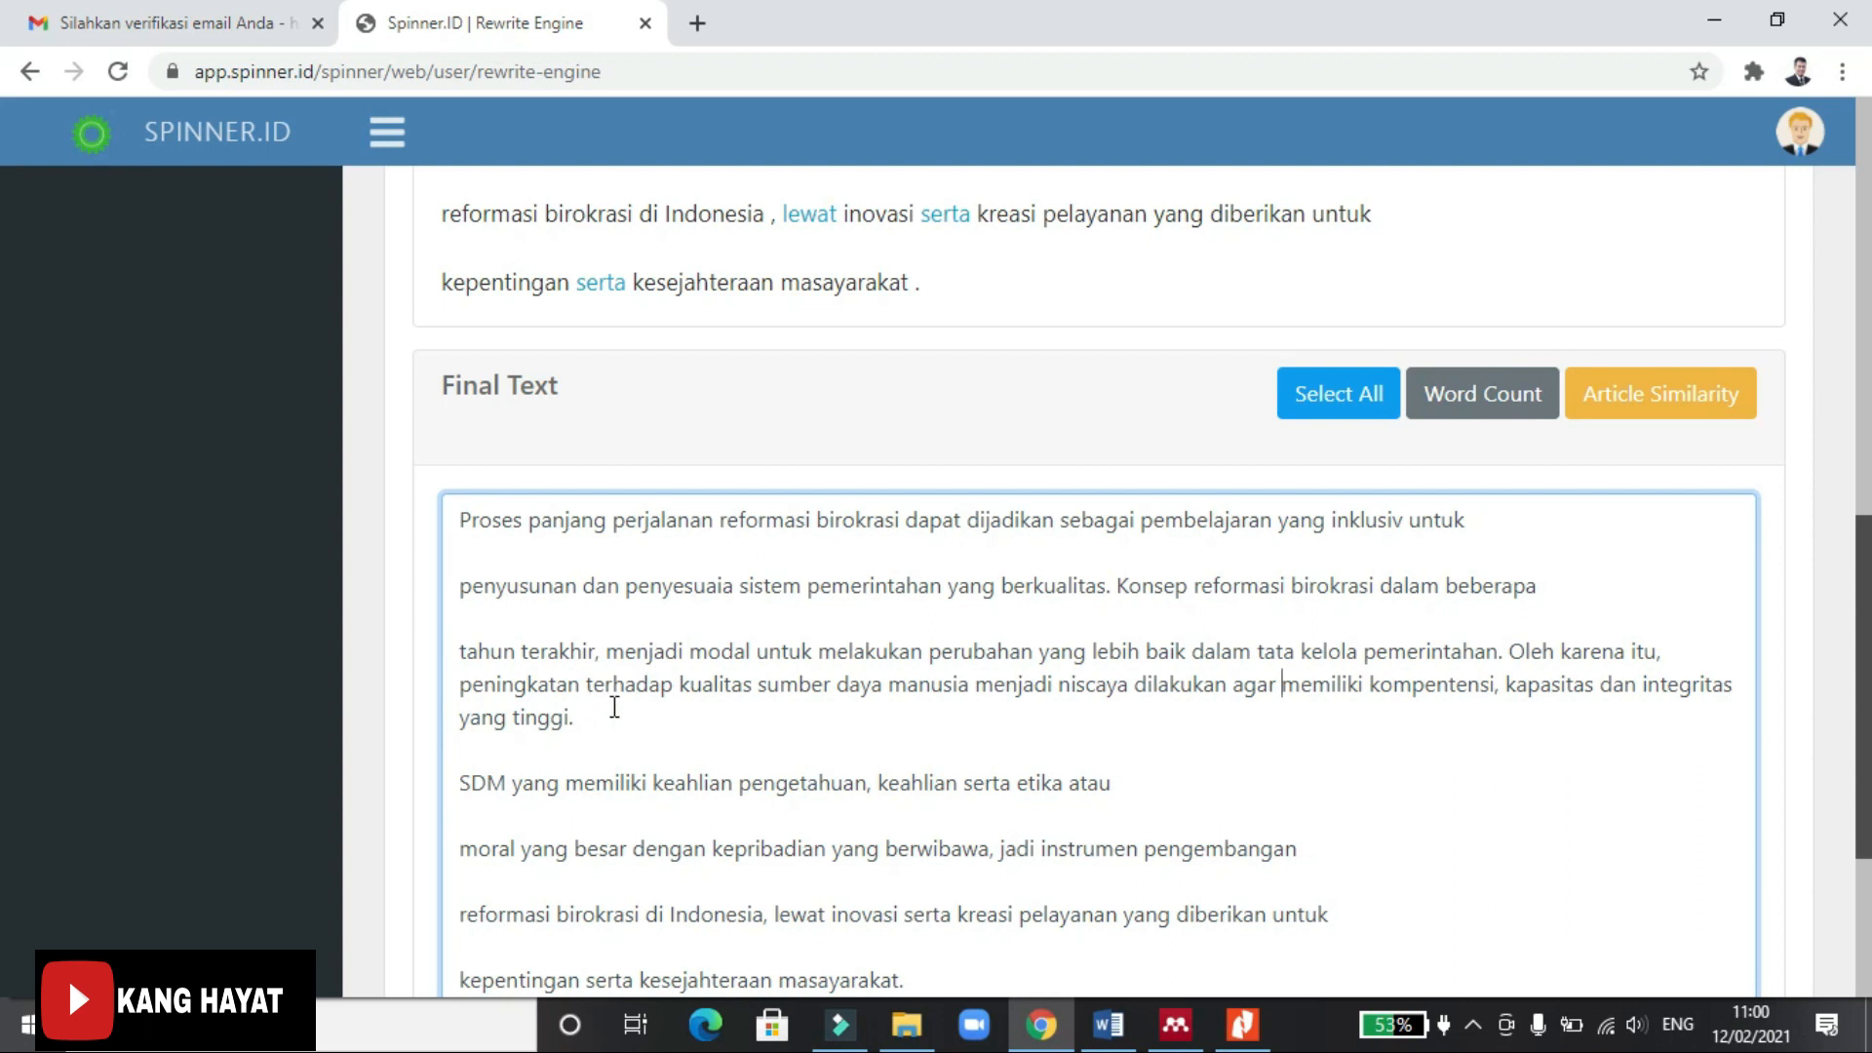
pyautogui.scroll(4, 655, 695)
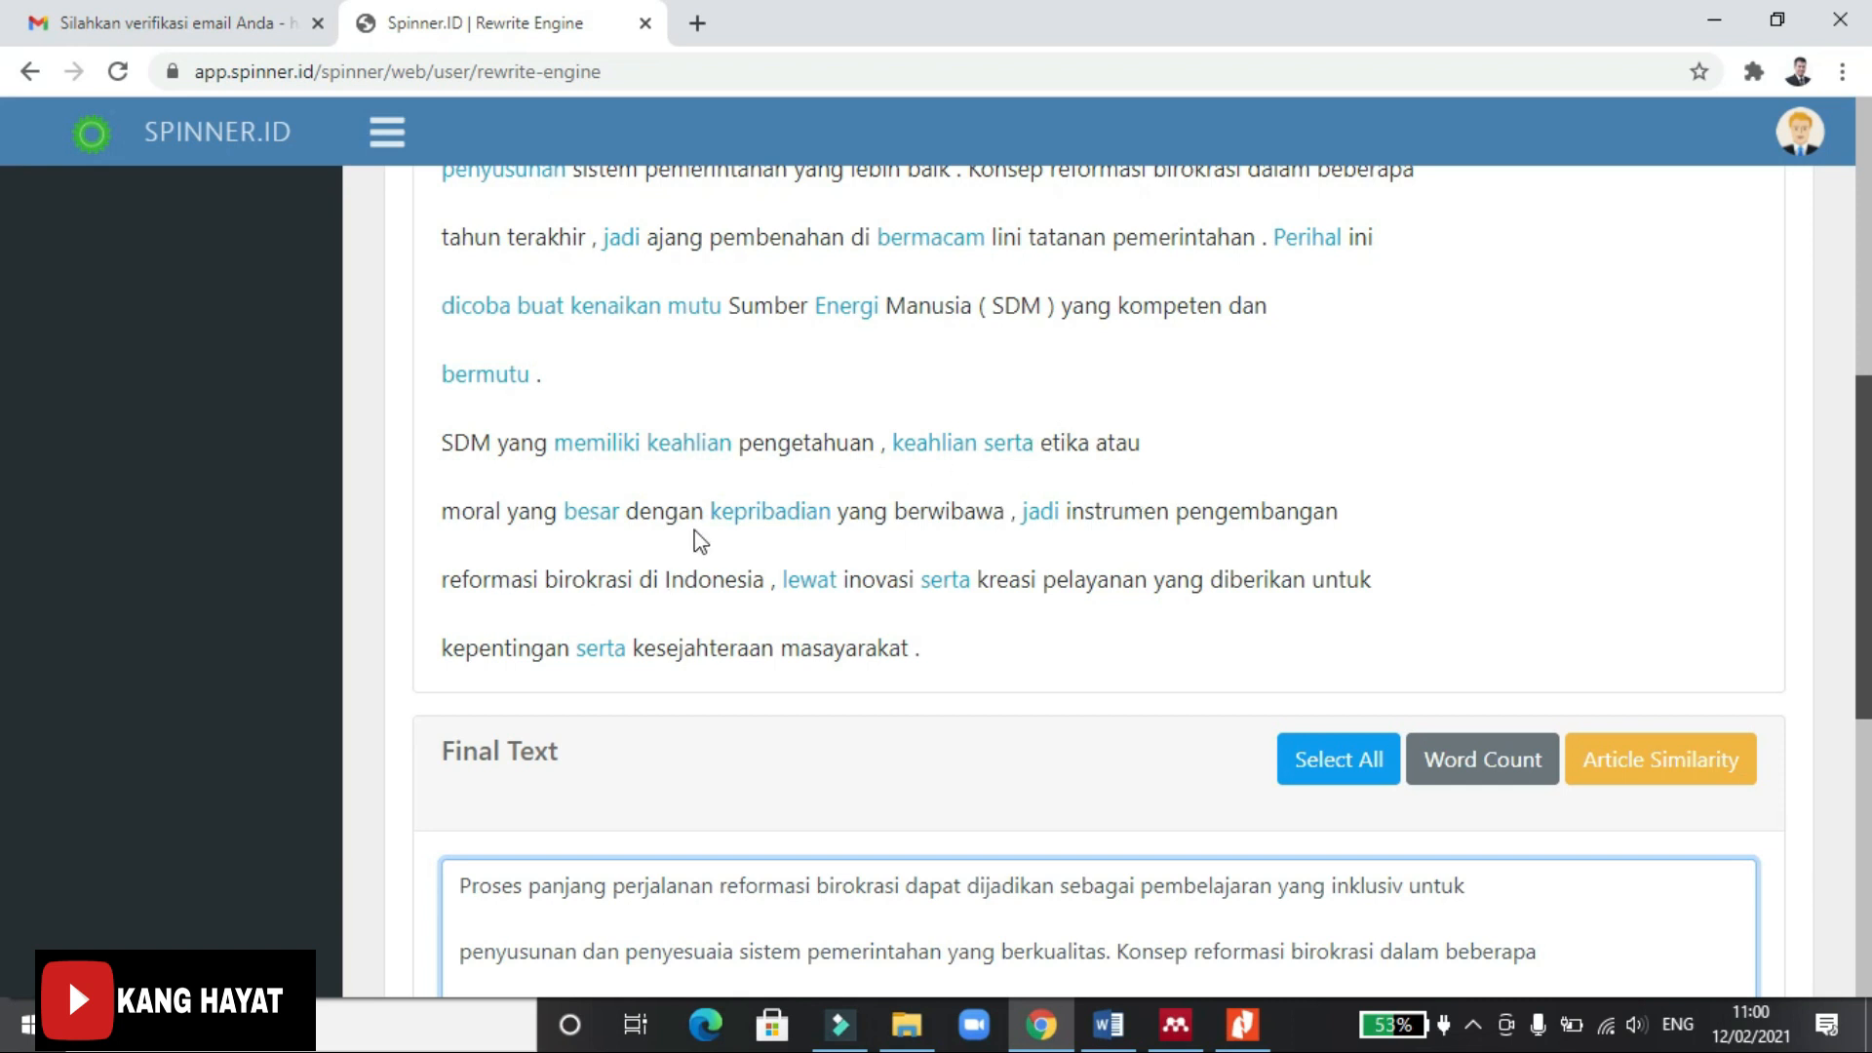
pyautogui.click(602, 451)
pyautogui.click(717, 446)
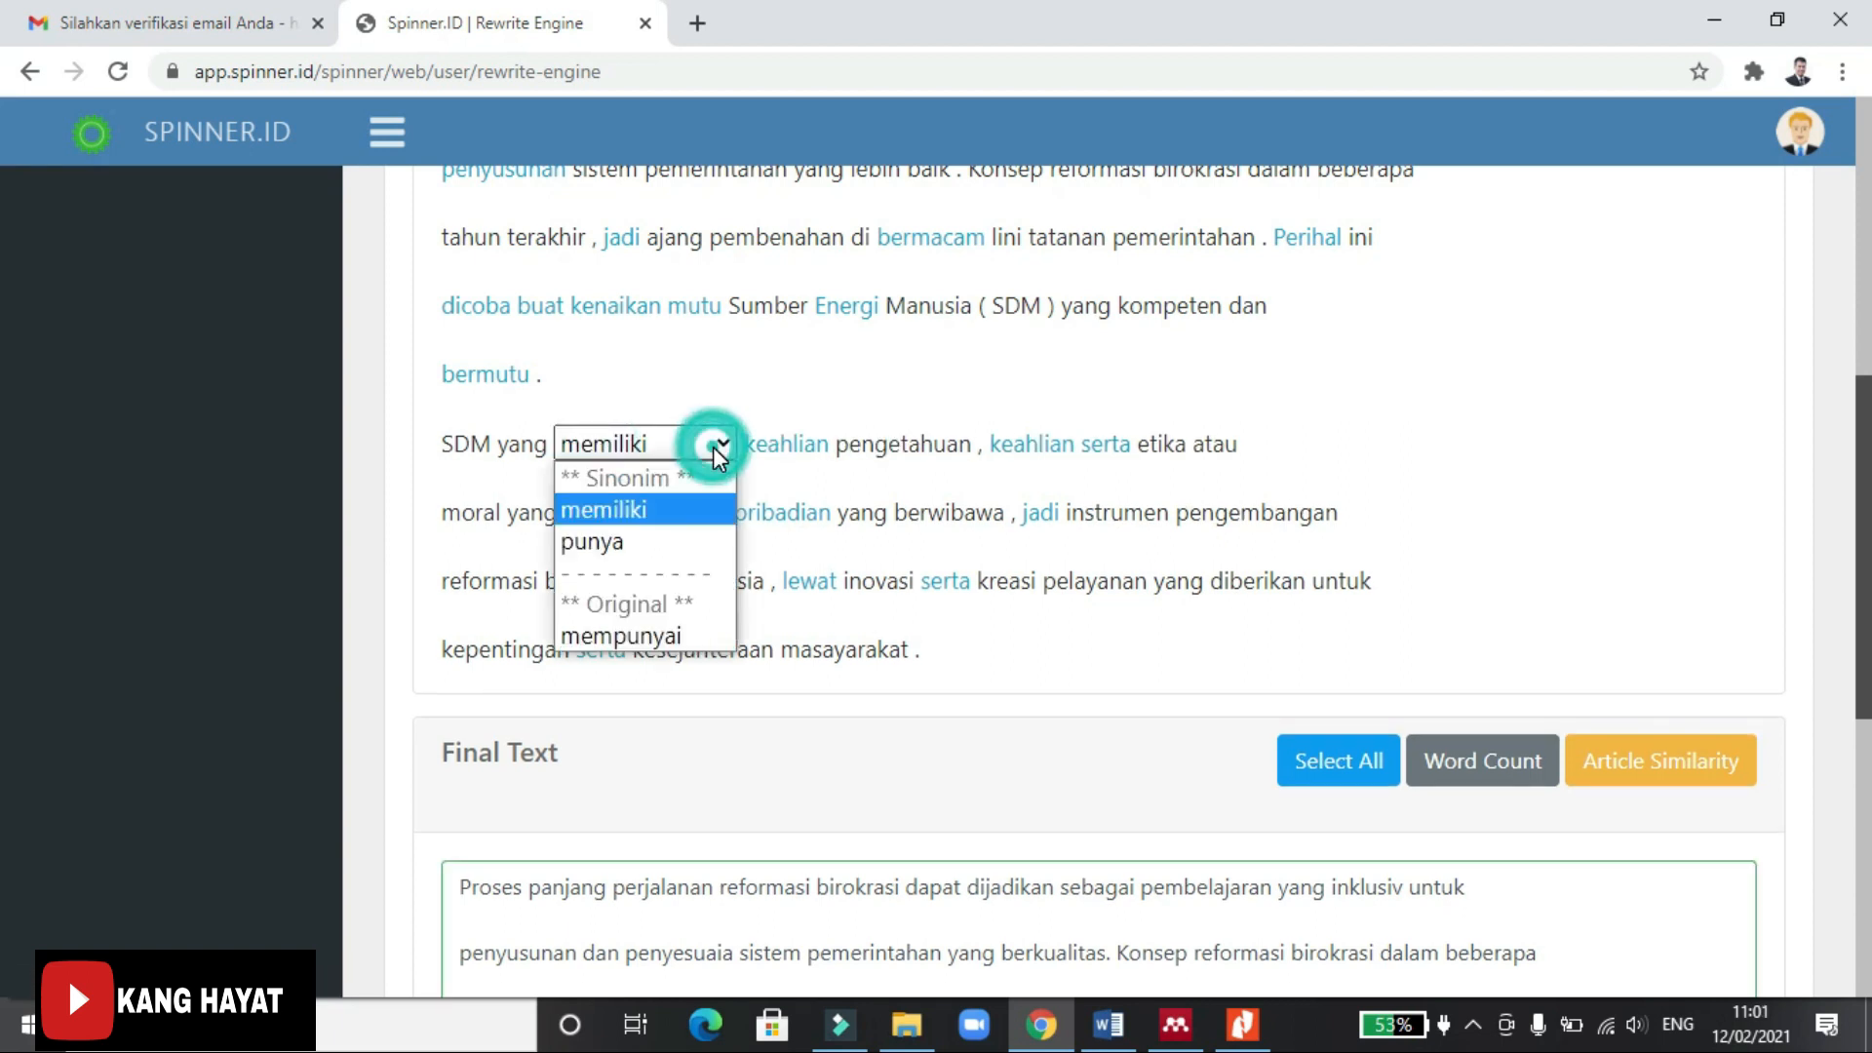
pyautogui.click(625, 539)
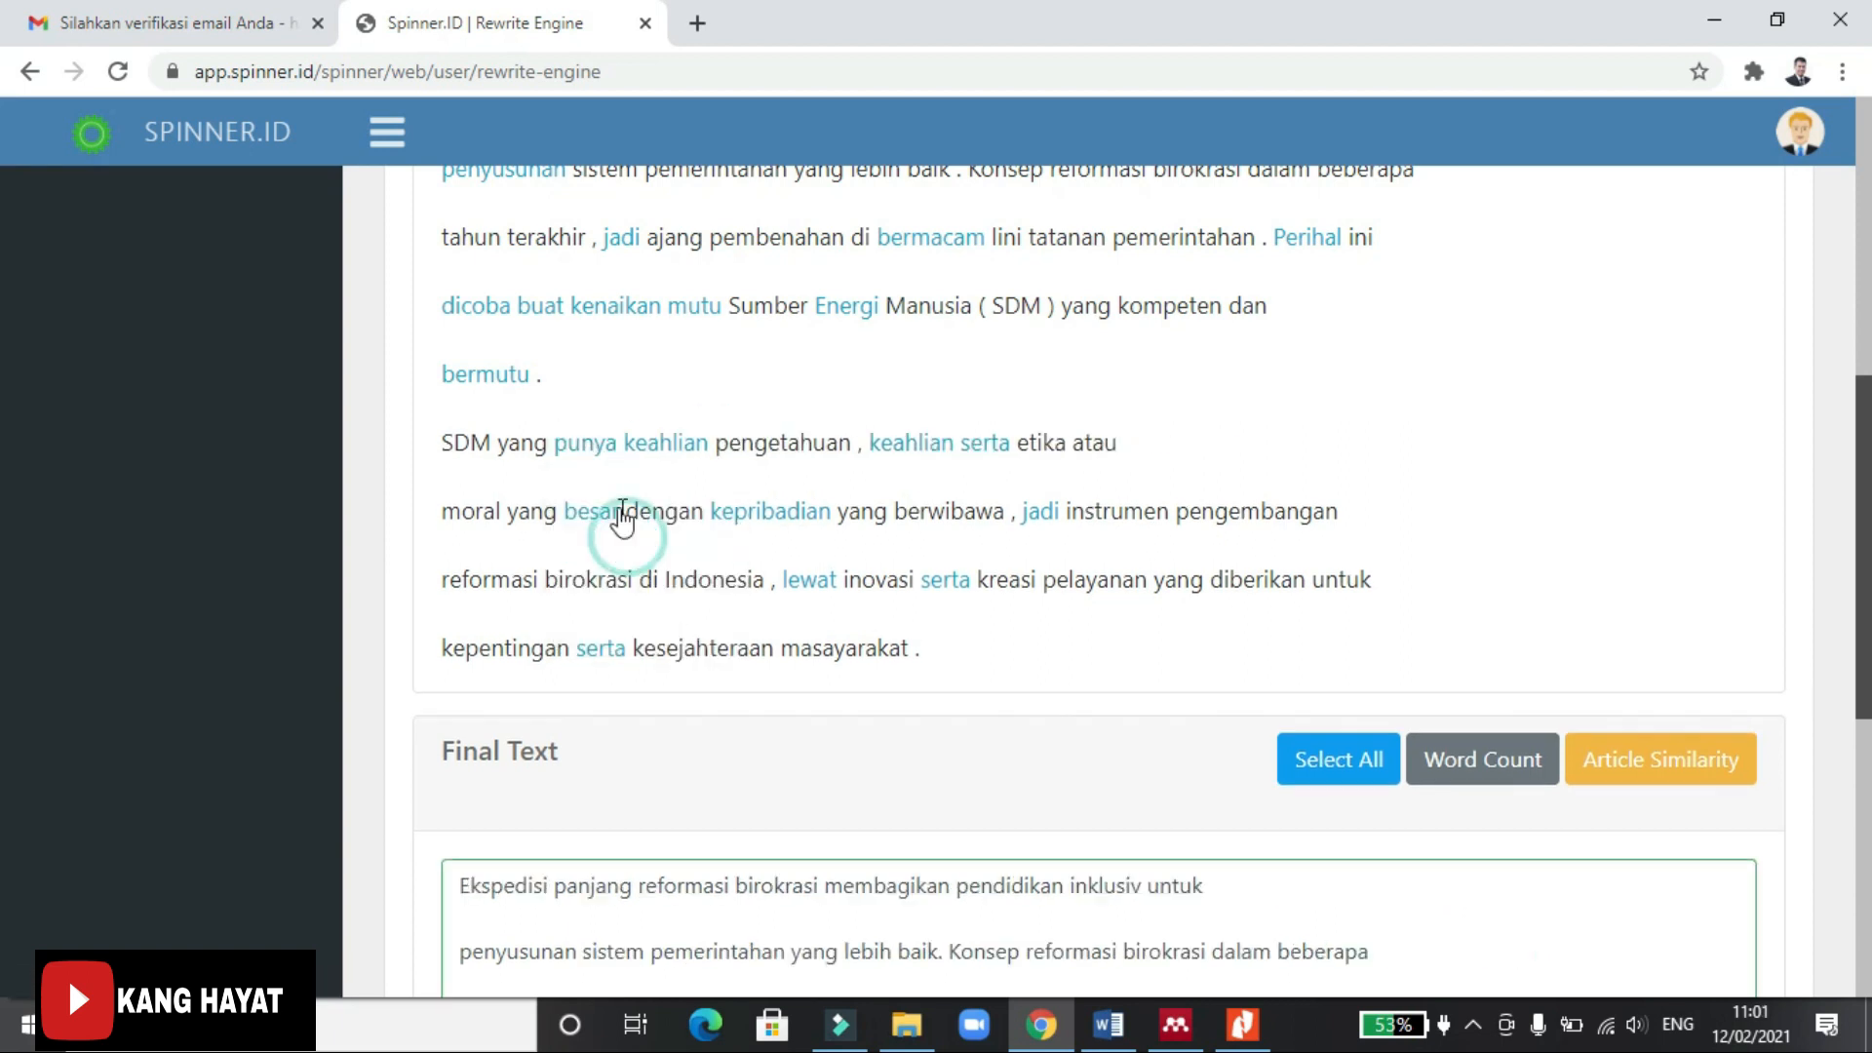
# Change "punya" to "mempunyai" after "SDM yang" in the Final Text and check the matching sentence in the source paragraph.
pyautogui.scroll(-3, 656, 728)
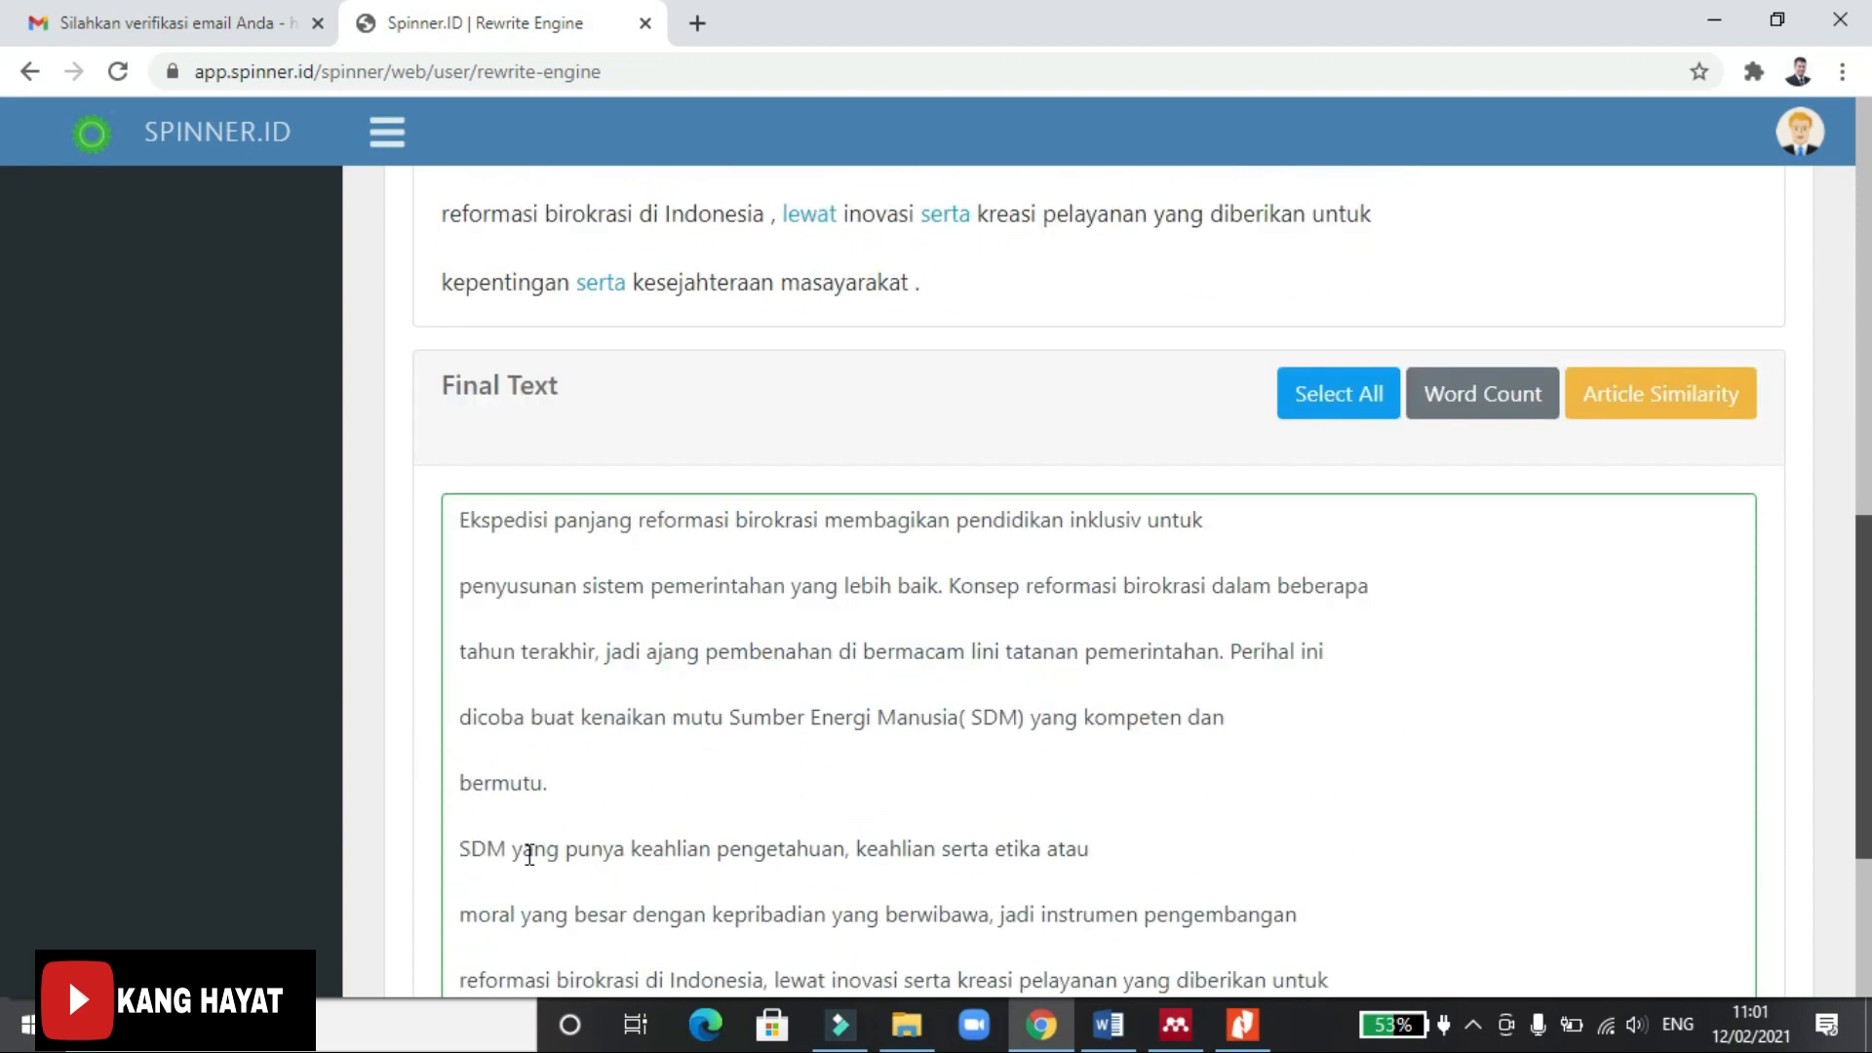
pyautogui.click(562, 845)
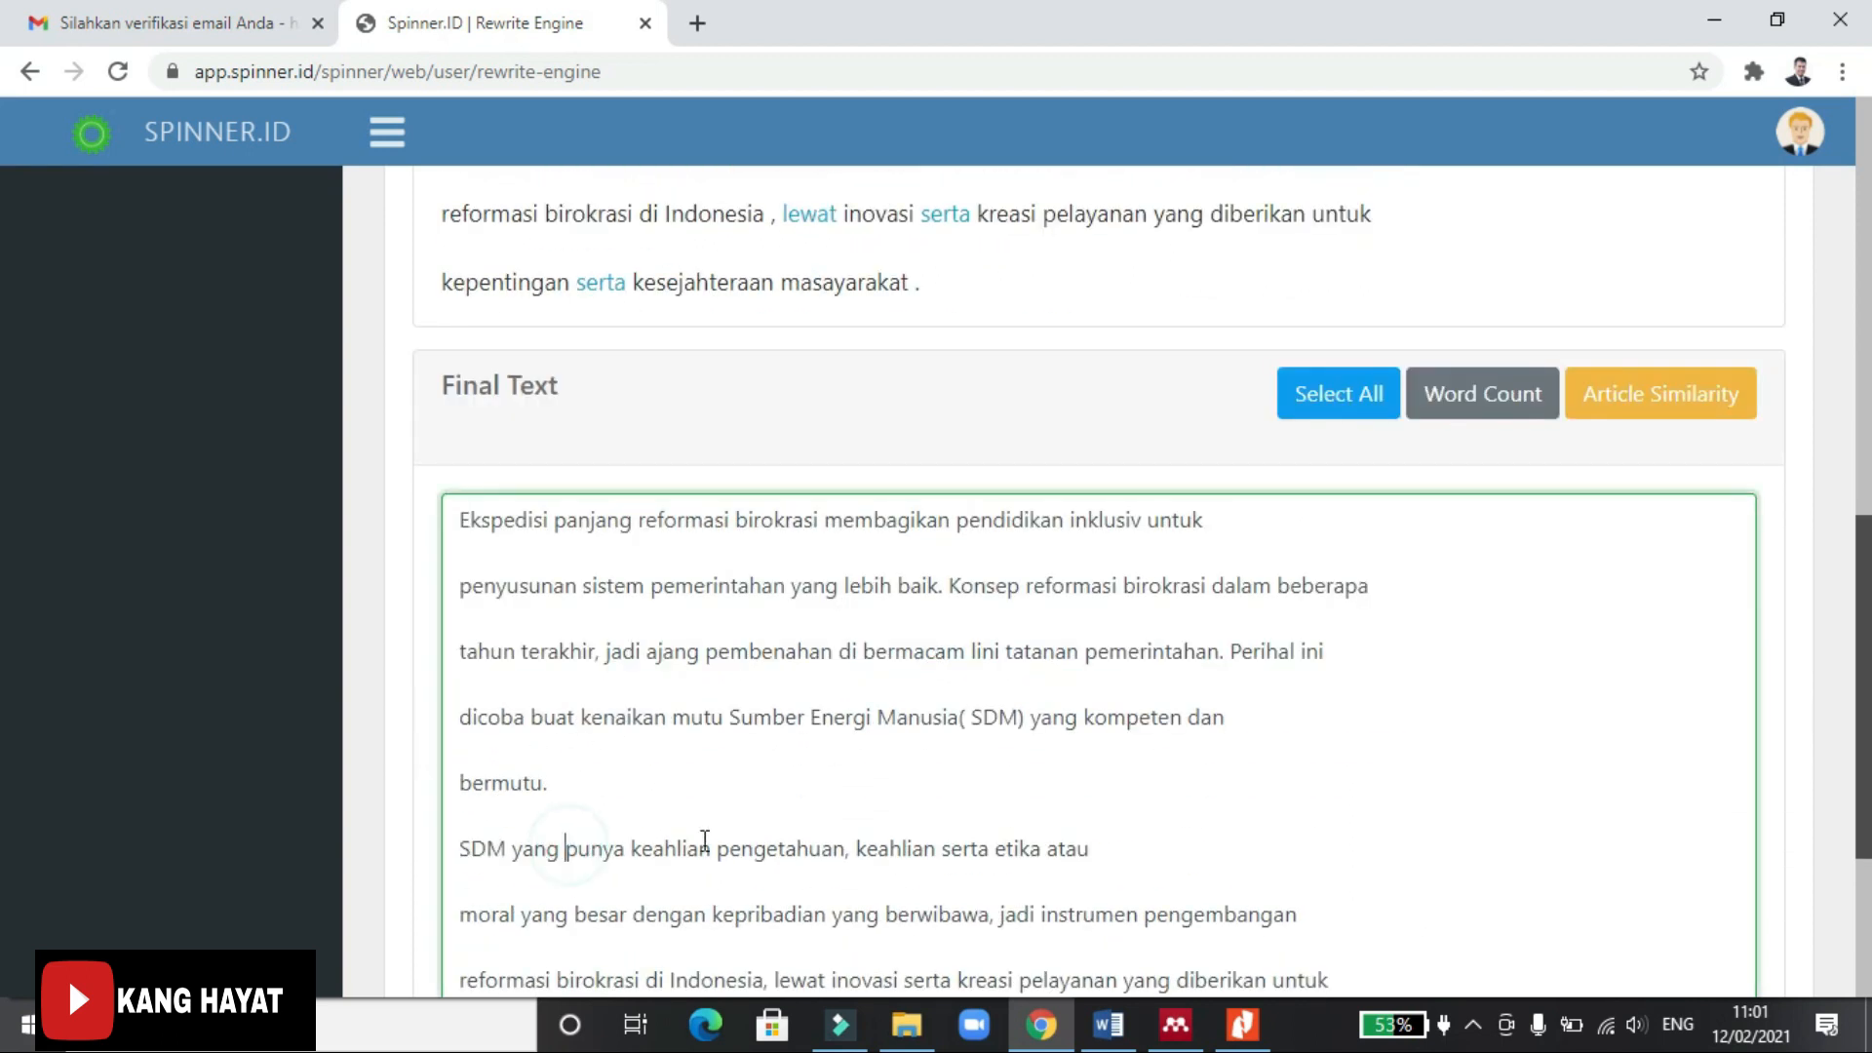
pyautogui.write('mem')
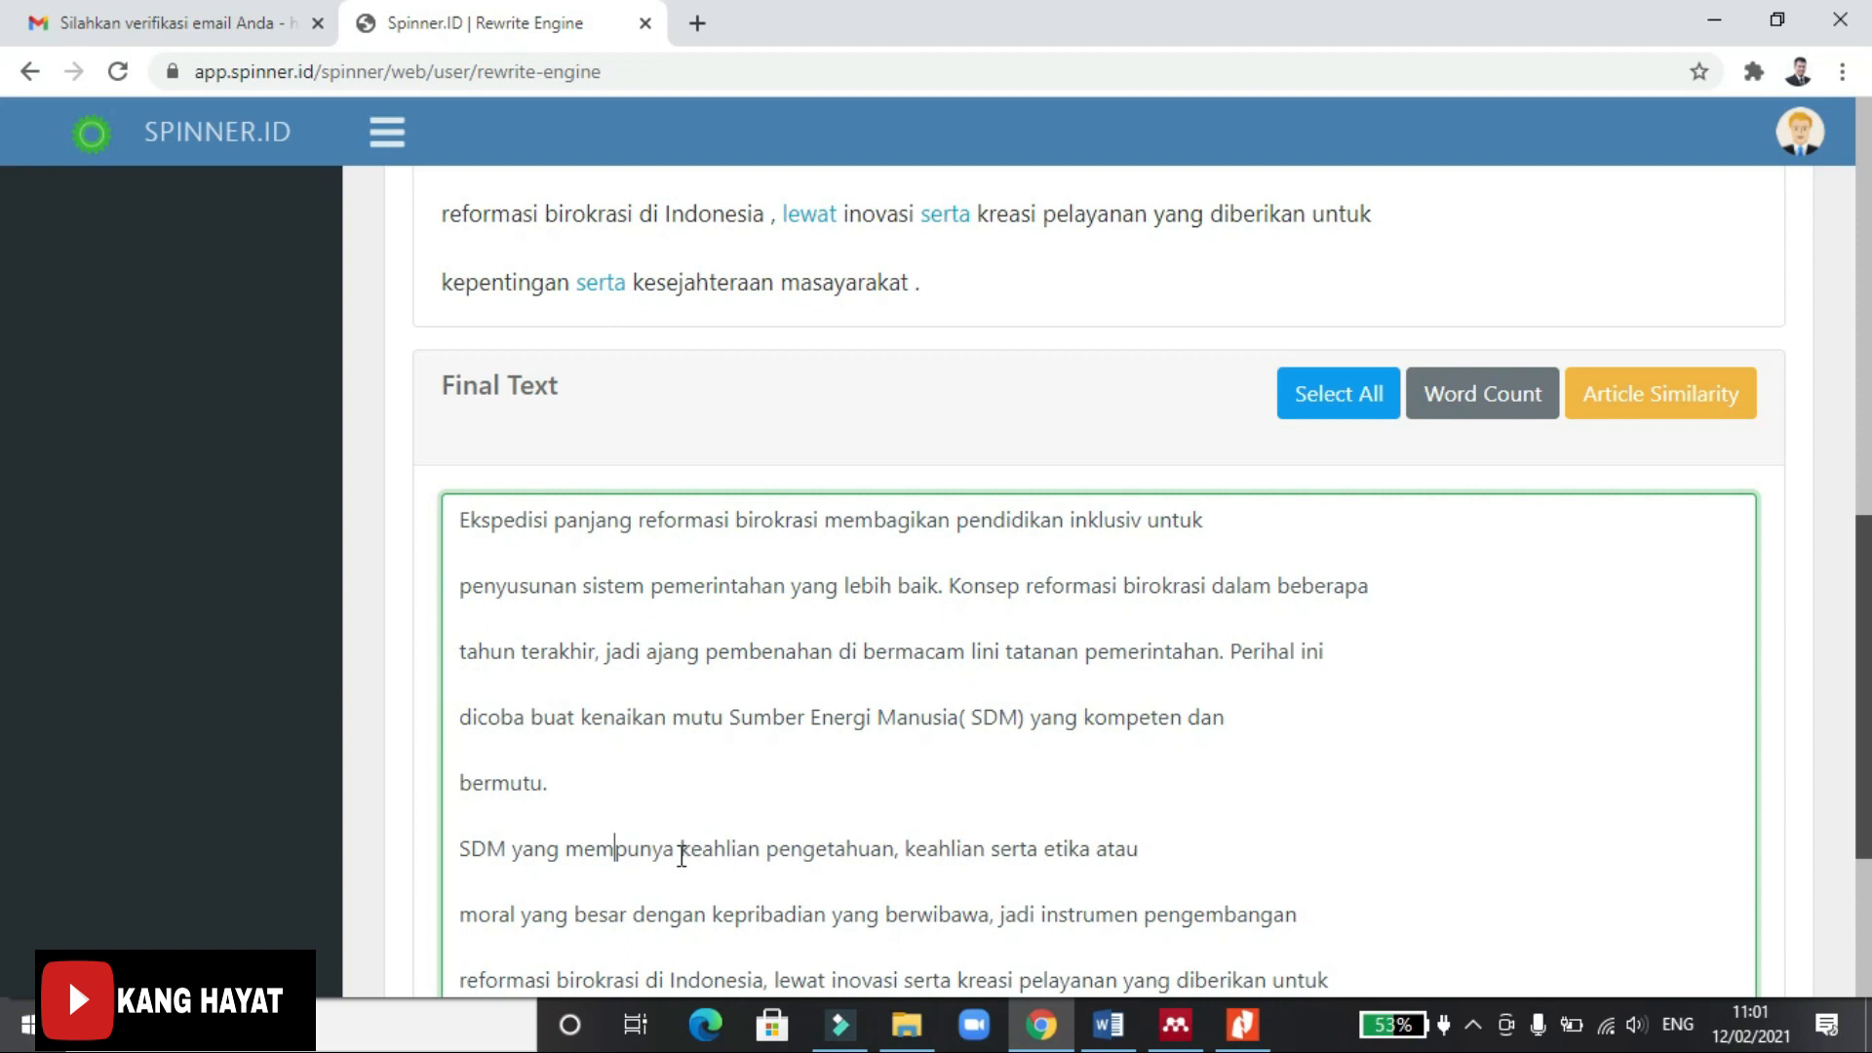
pyautogui.click(677, 834)
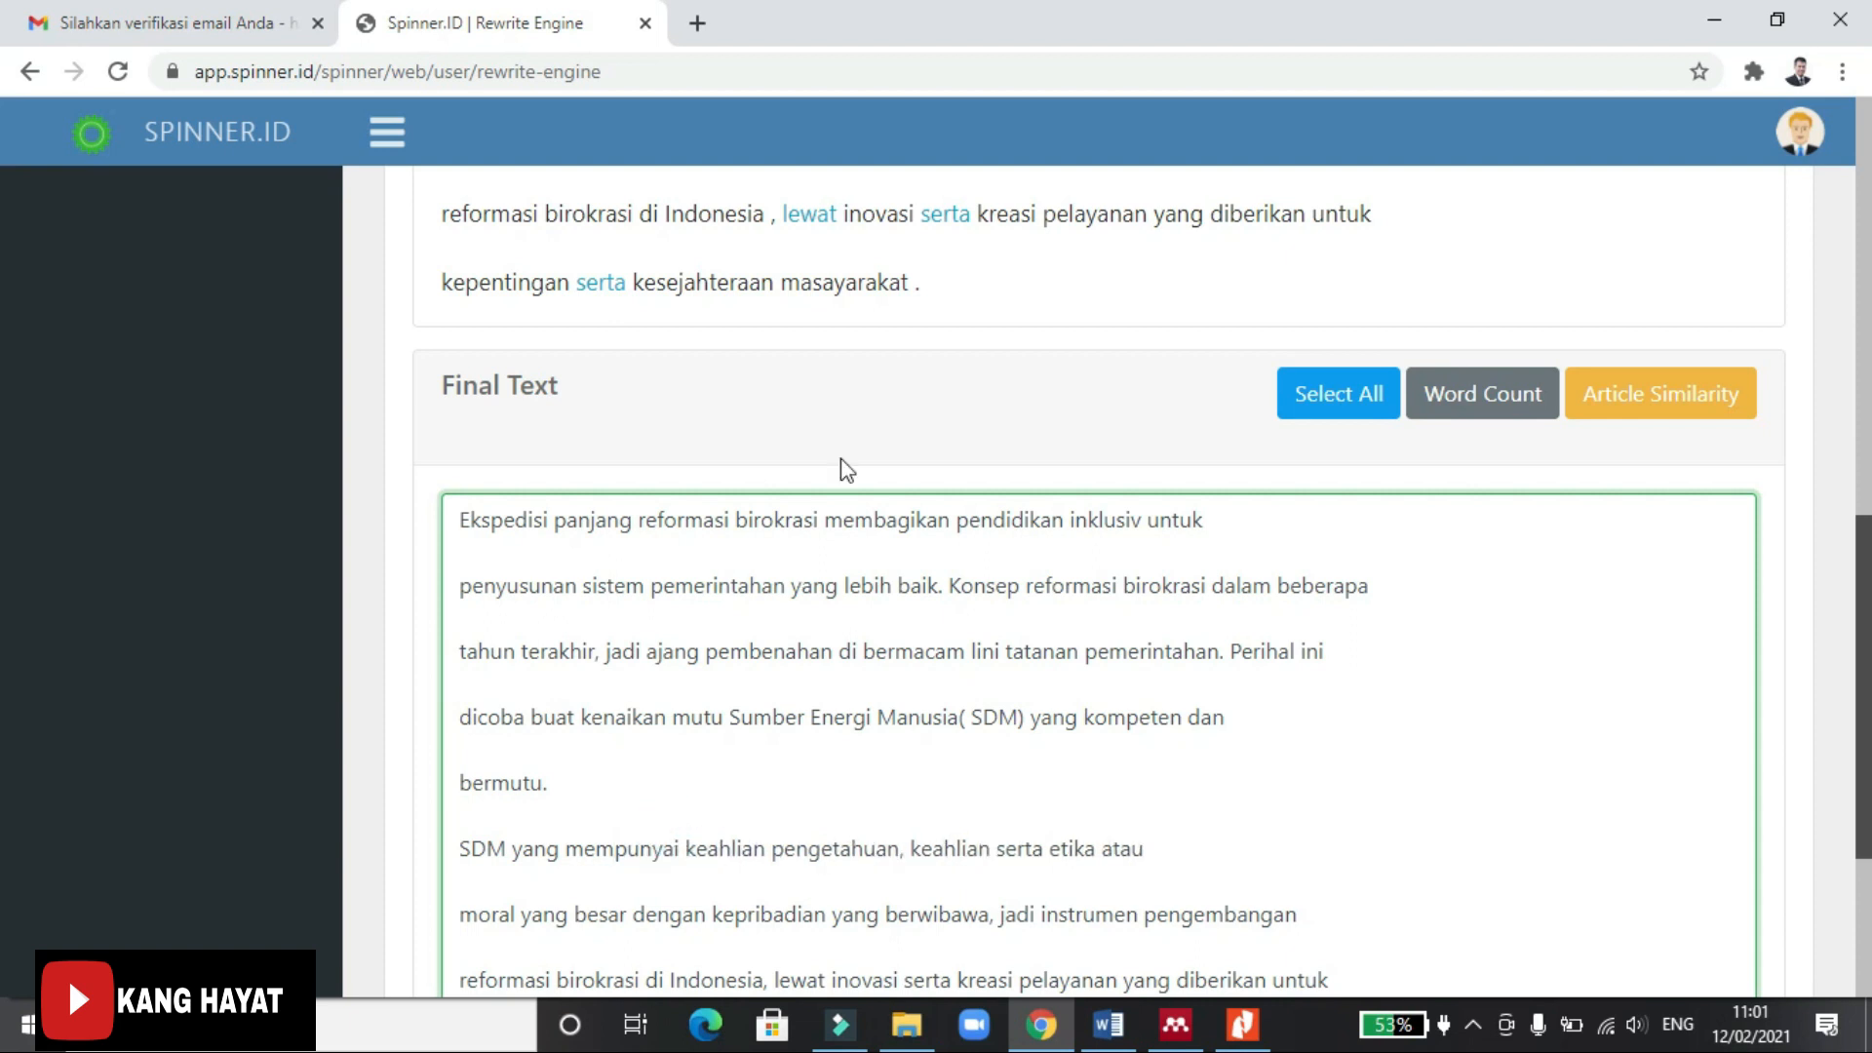
pyautogui.scroll(10, 841, 458)
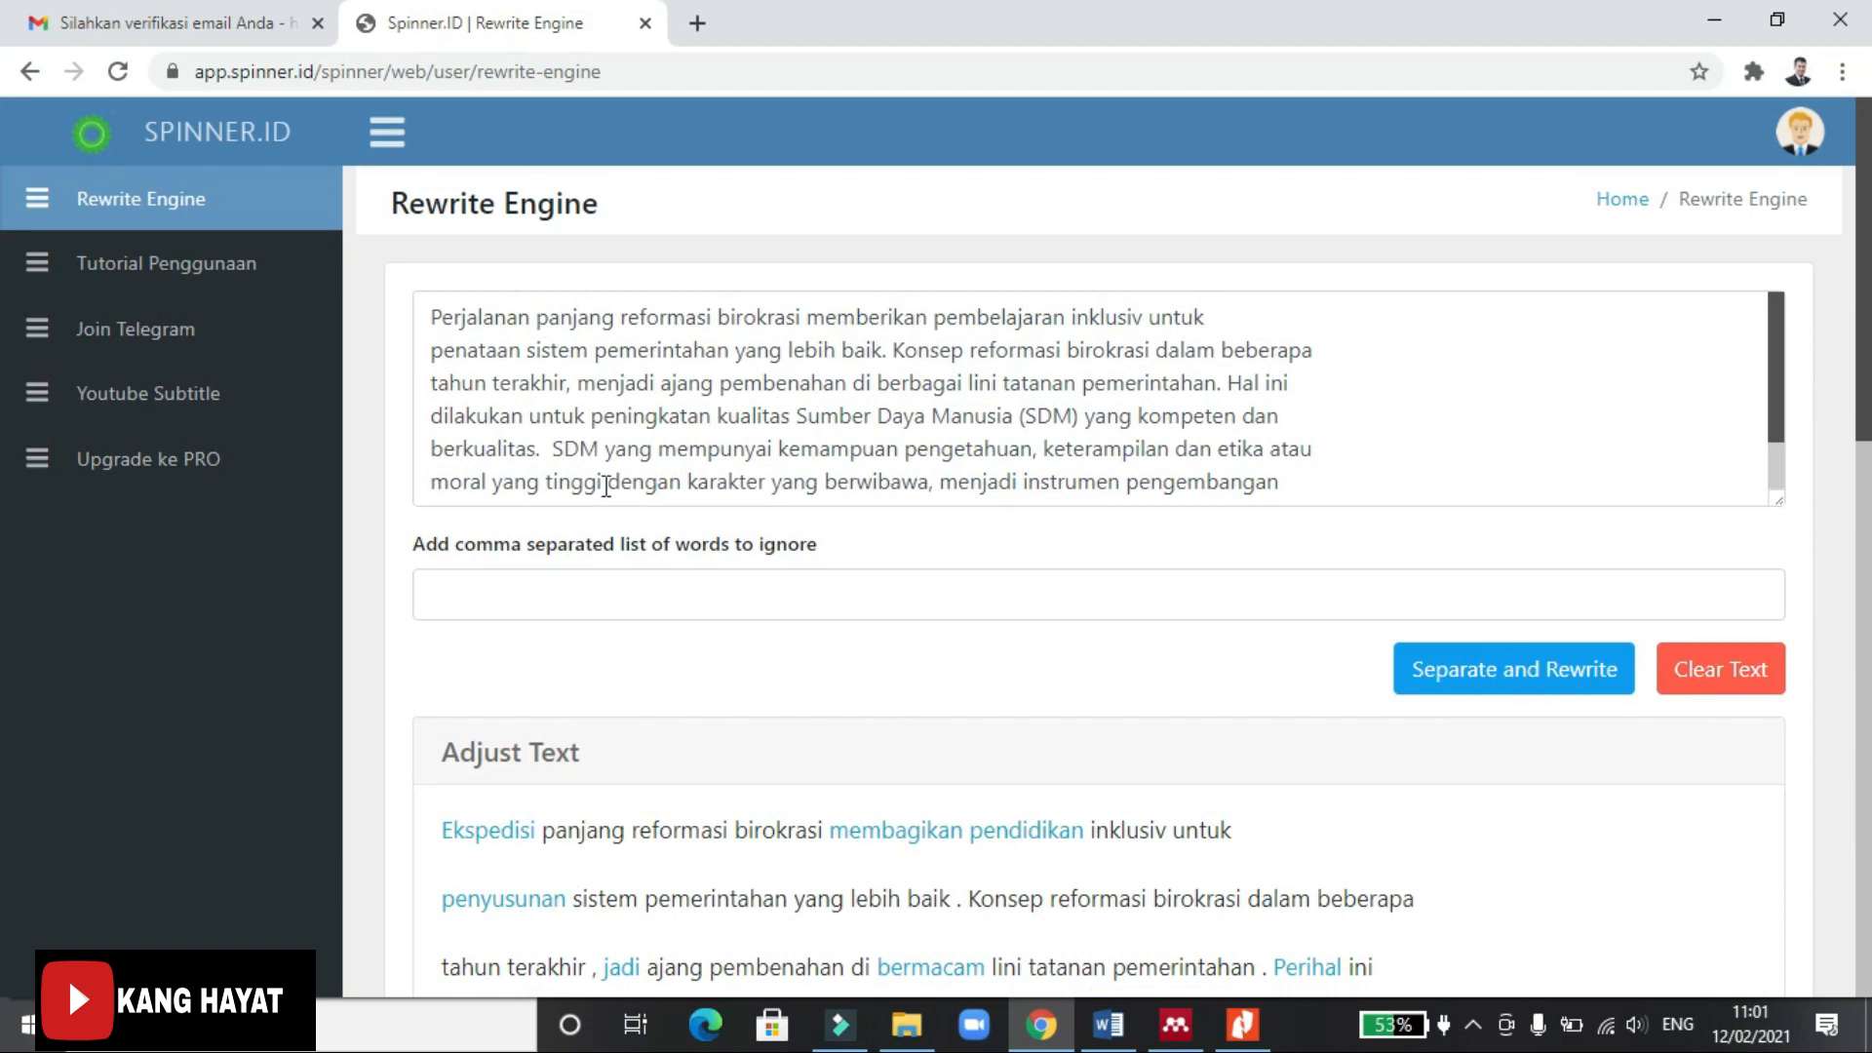
# Replace "mempunyai" with "memiliki" after "SDM yang" in the Final Text.
pyautogui.scroll(-10, 788, 627)
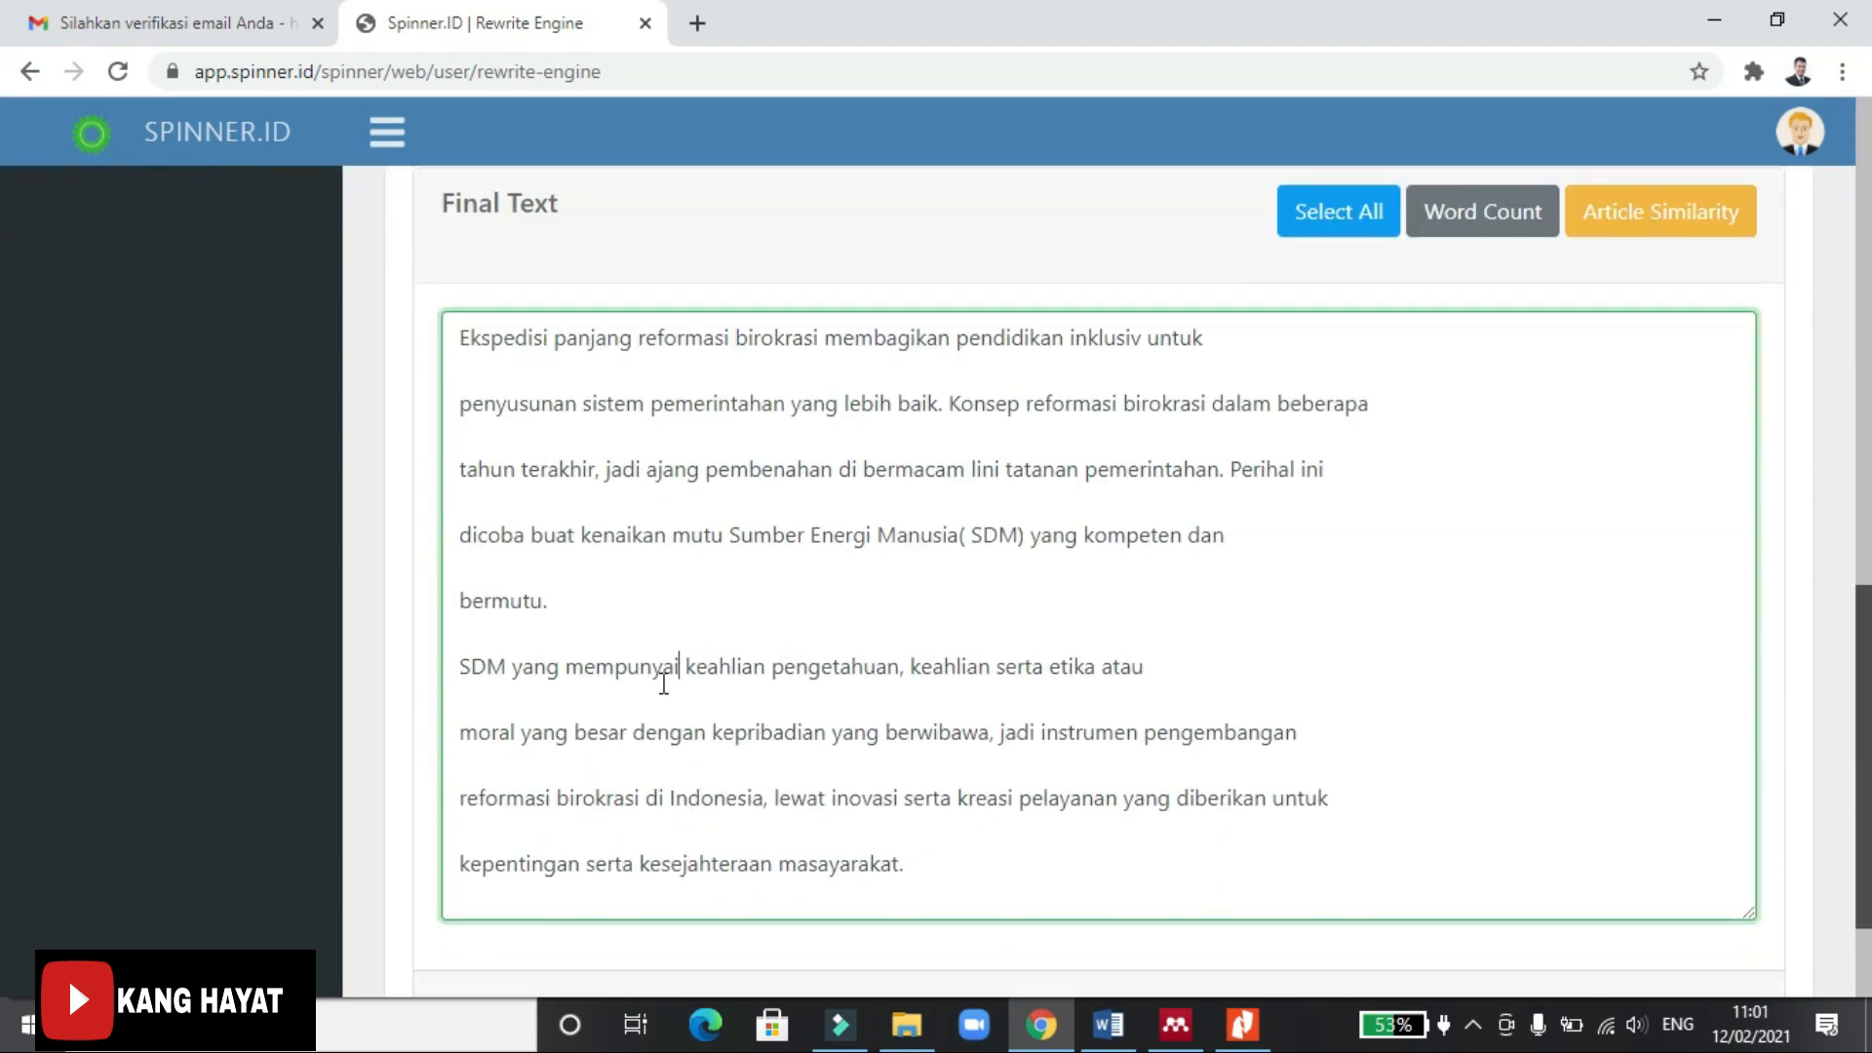
pyautogui.hotkey('ctrl', 'BackSpace')
pyautogui.write('memiliki')
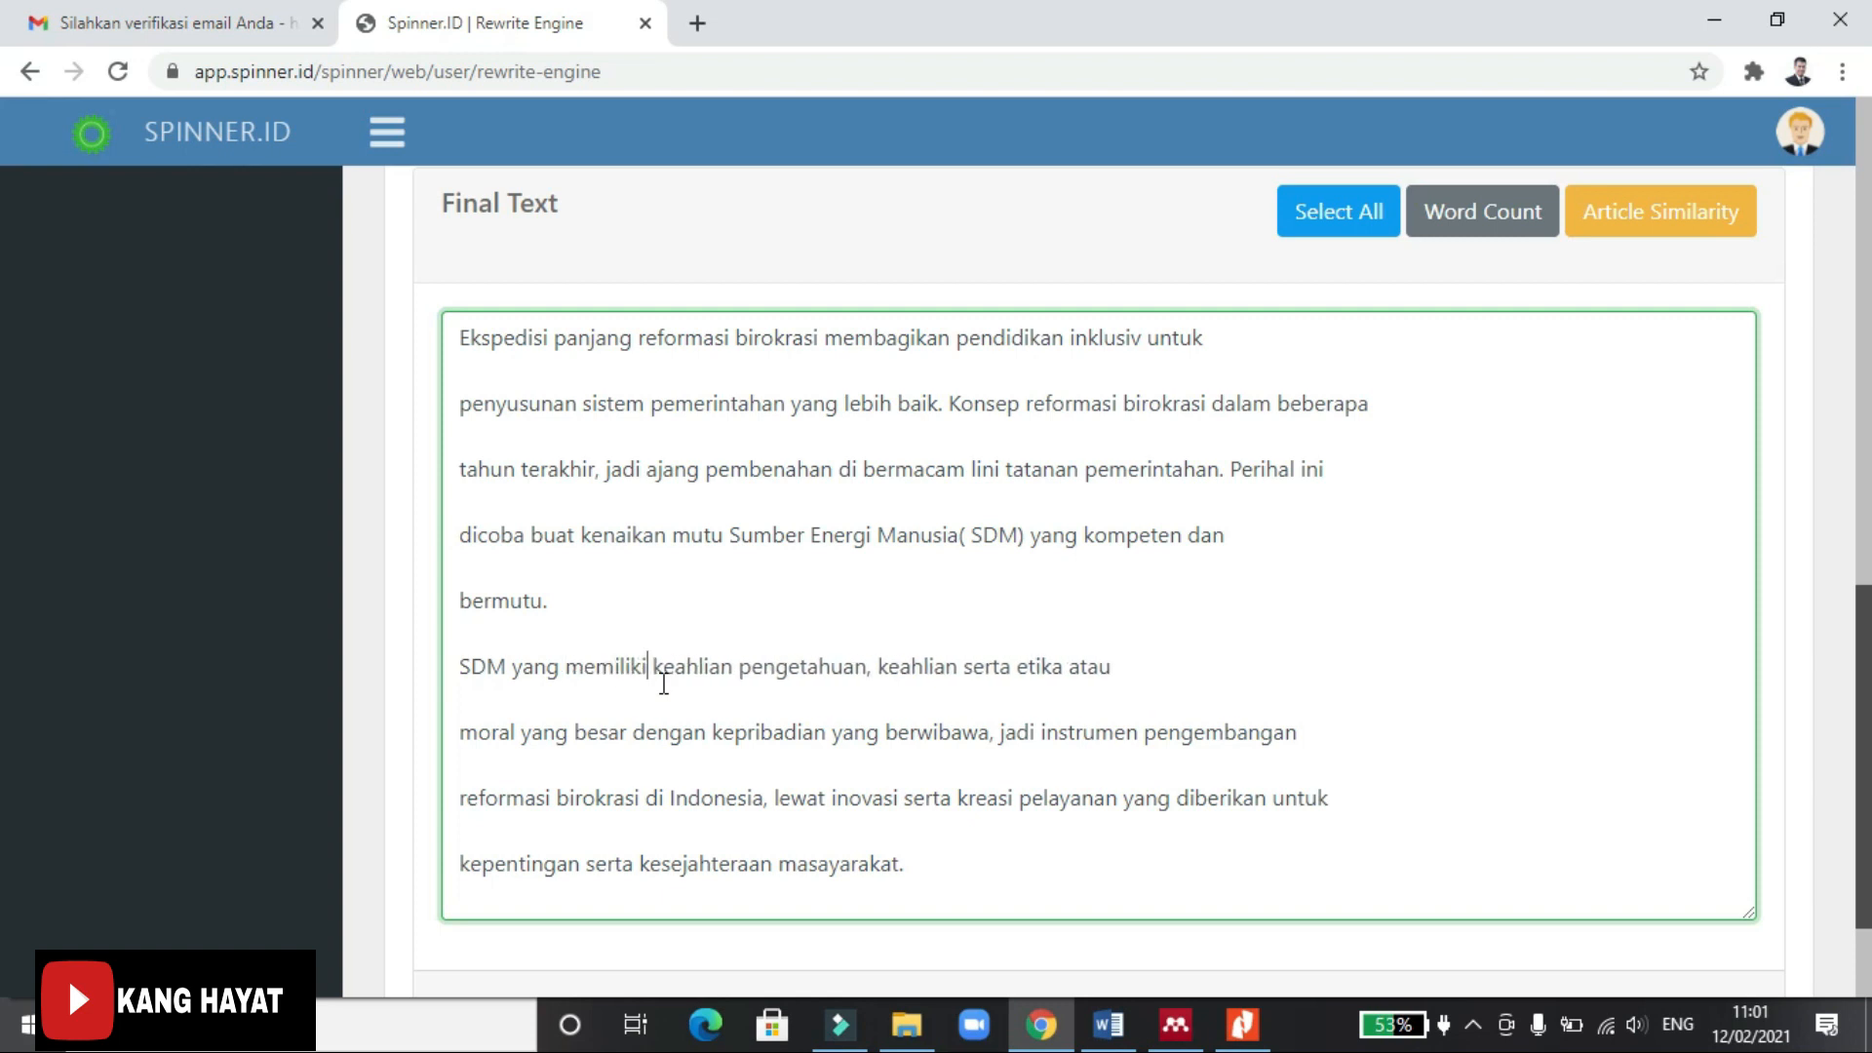
# Compare with the source paragraph and replace "keahlian pengetahuan" with "kemampuan dalam bidang ilmu" in the Final Text.
pyautogui.scroll(10, 857, 615)
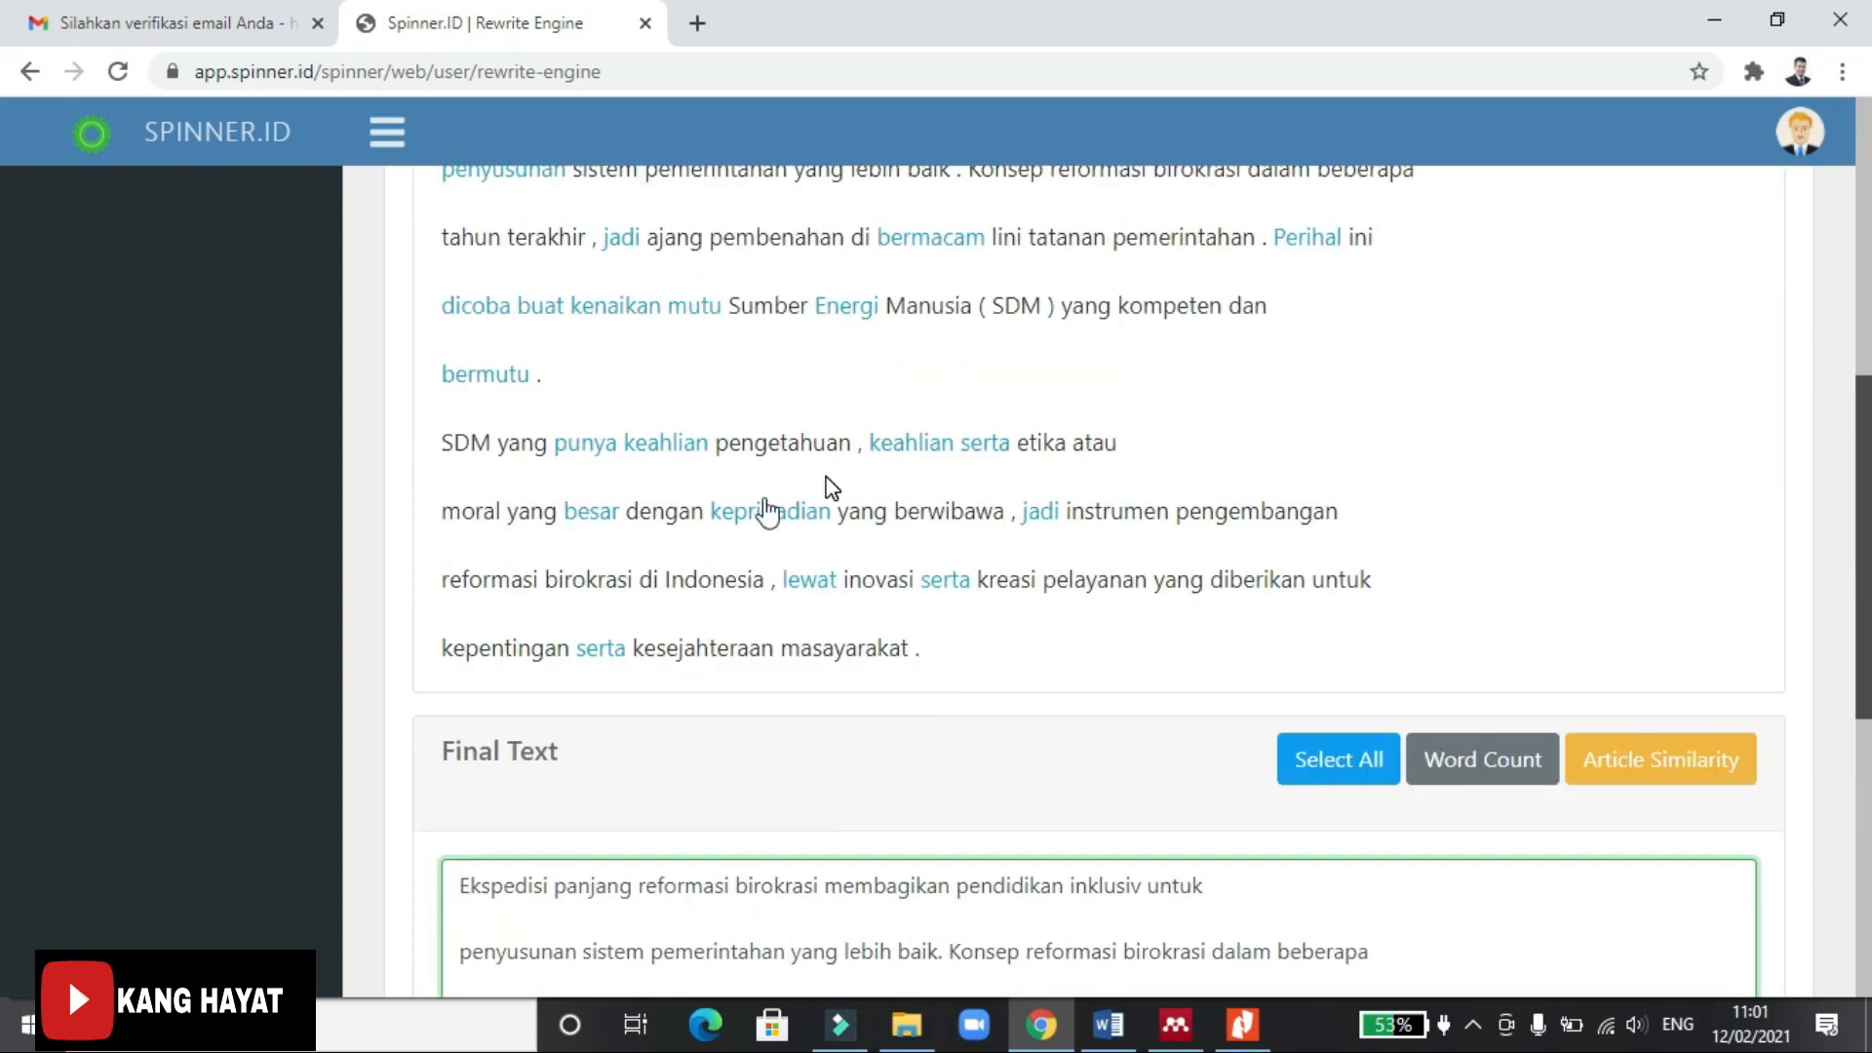
pyautogui.scroll(3, 830, 475)
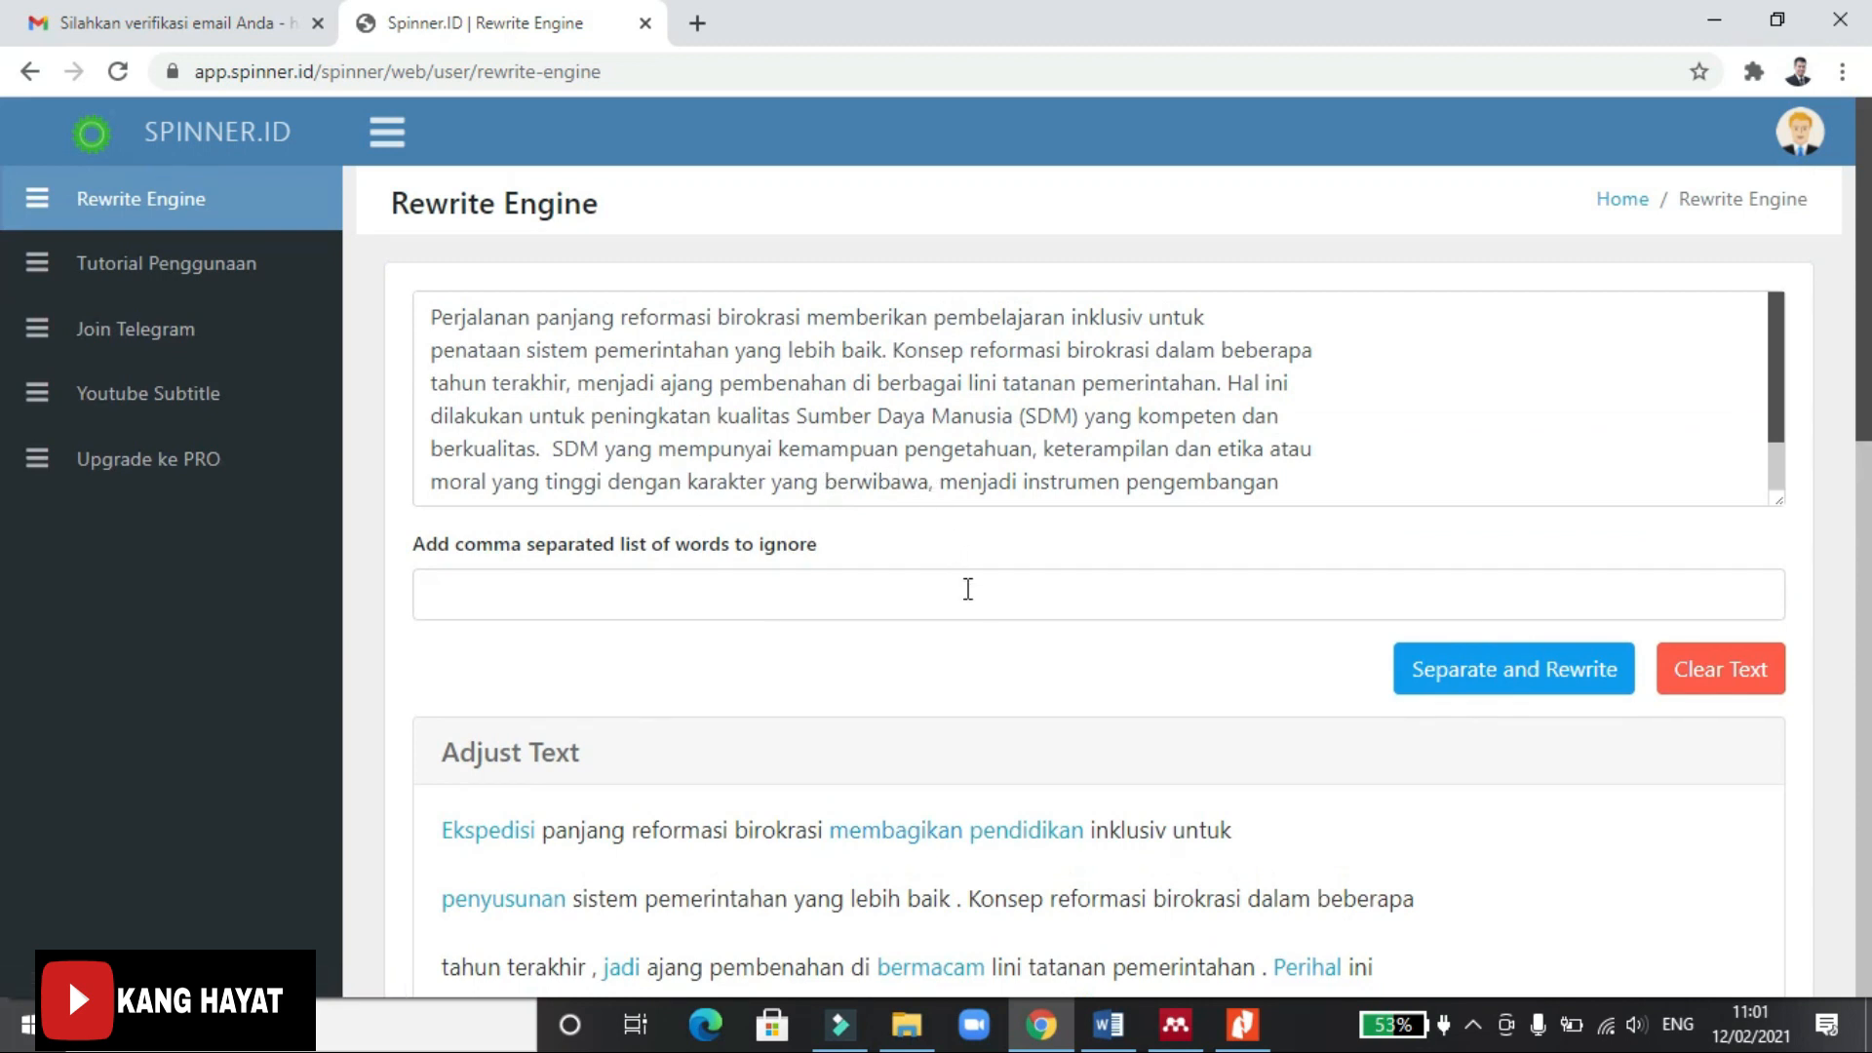
pyautogui.scroll(-4, 916, 701)
pyautogui.scroll(-5, 917, 700)
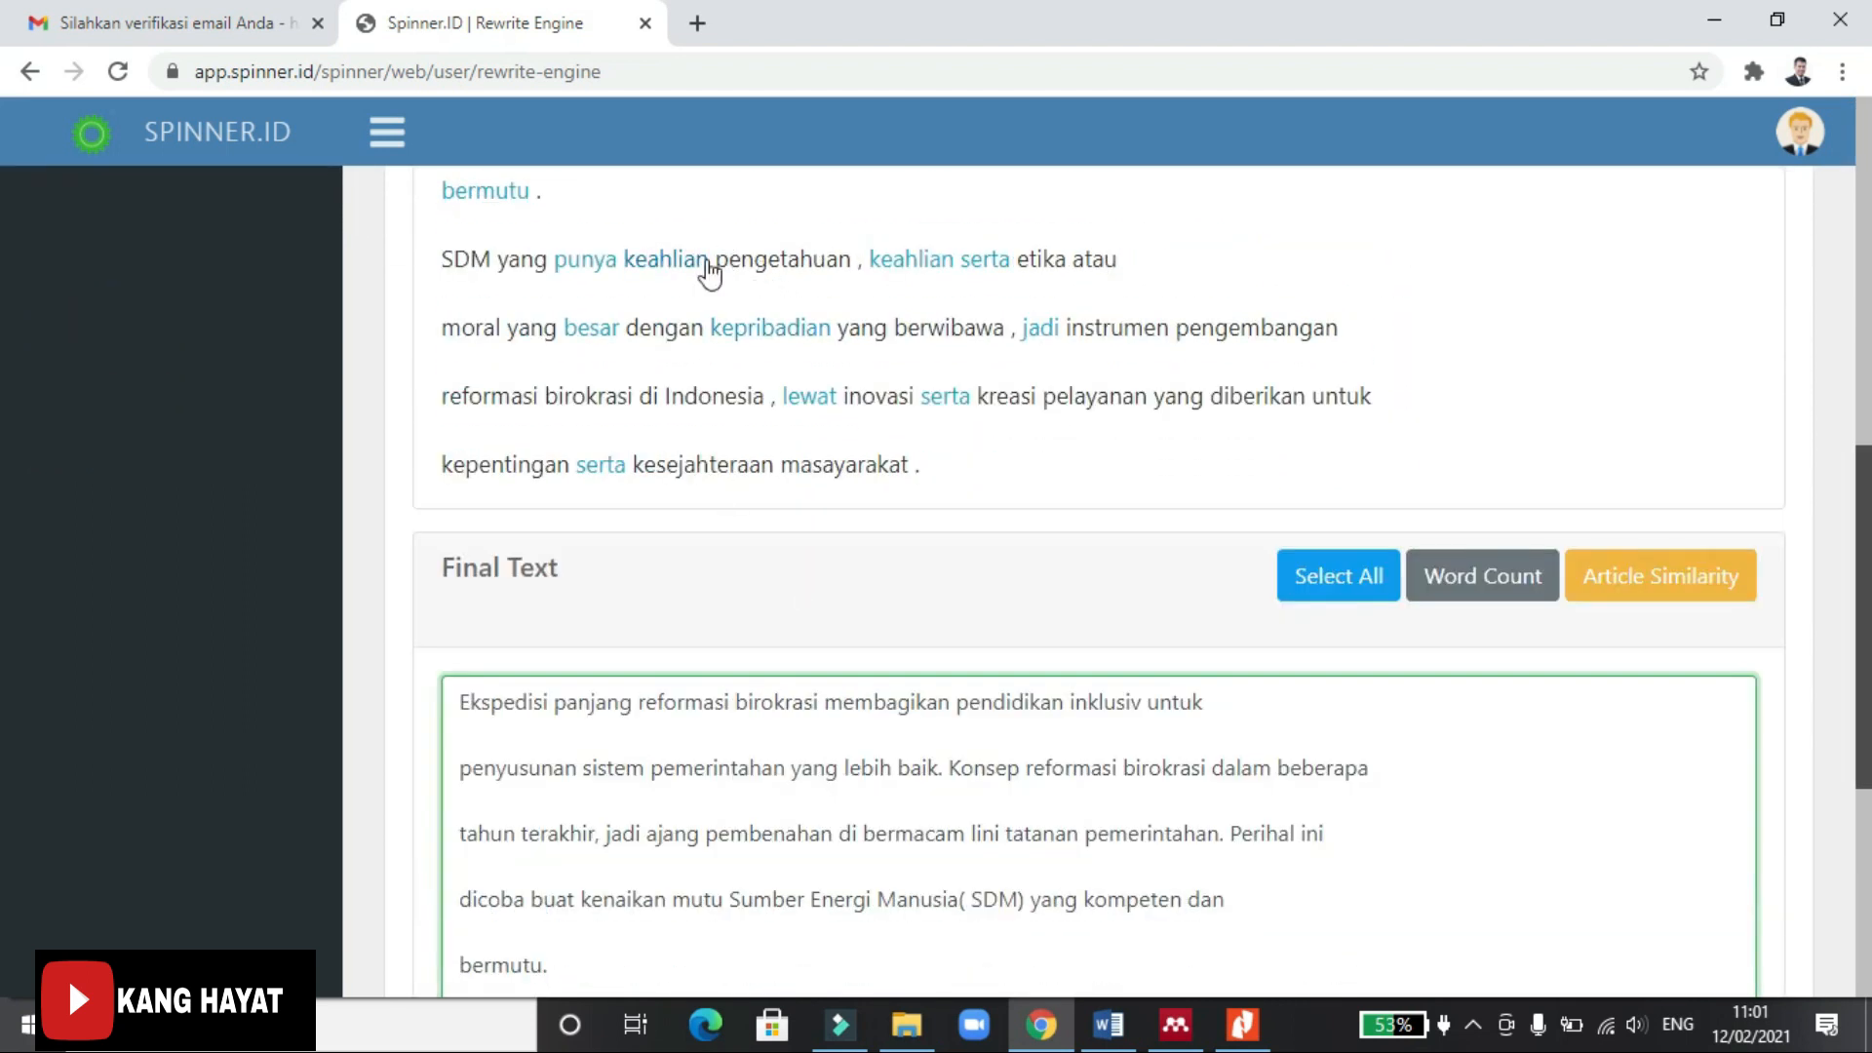
pyautogui.scroll(-2, 920, 672)
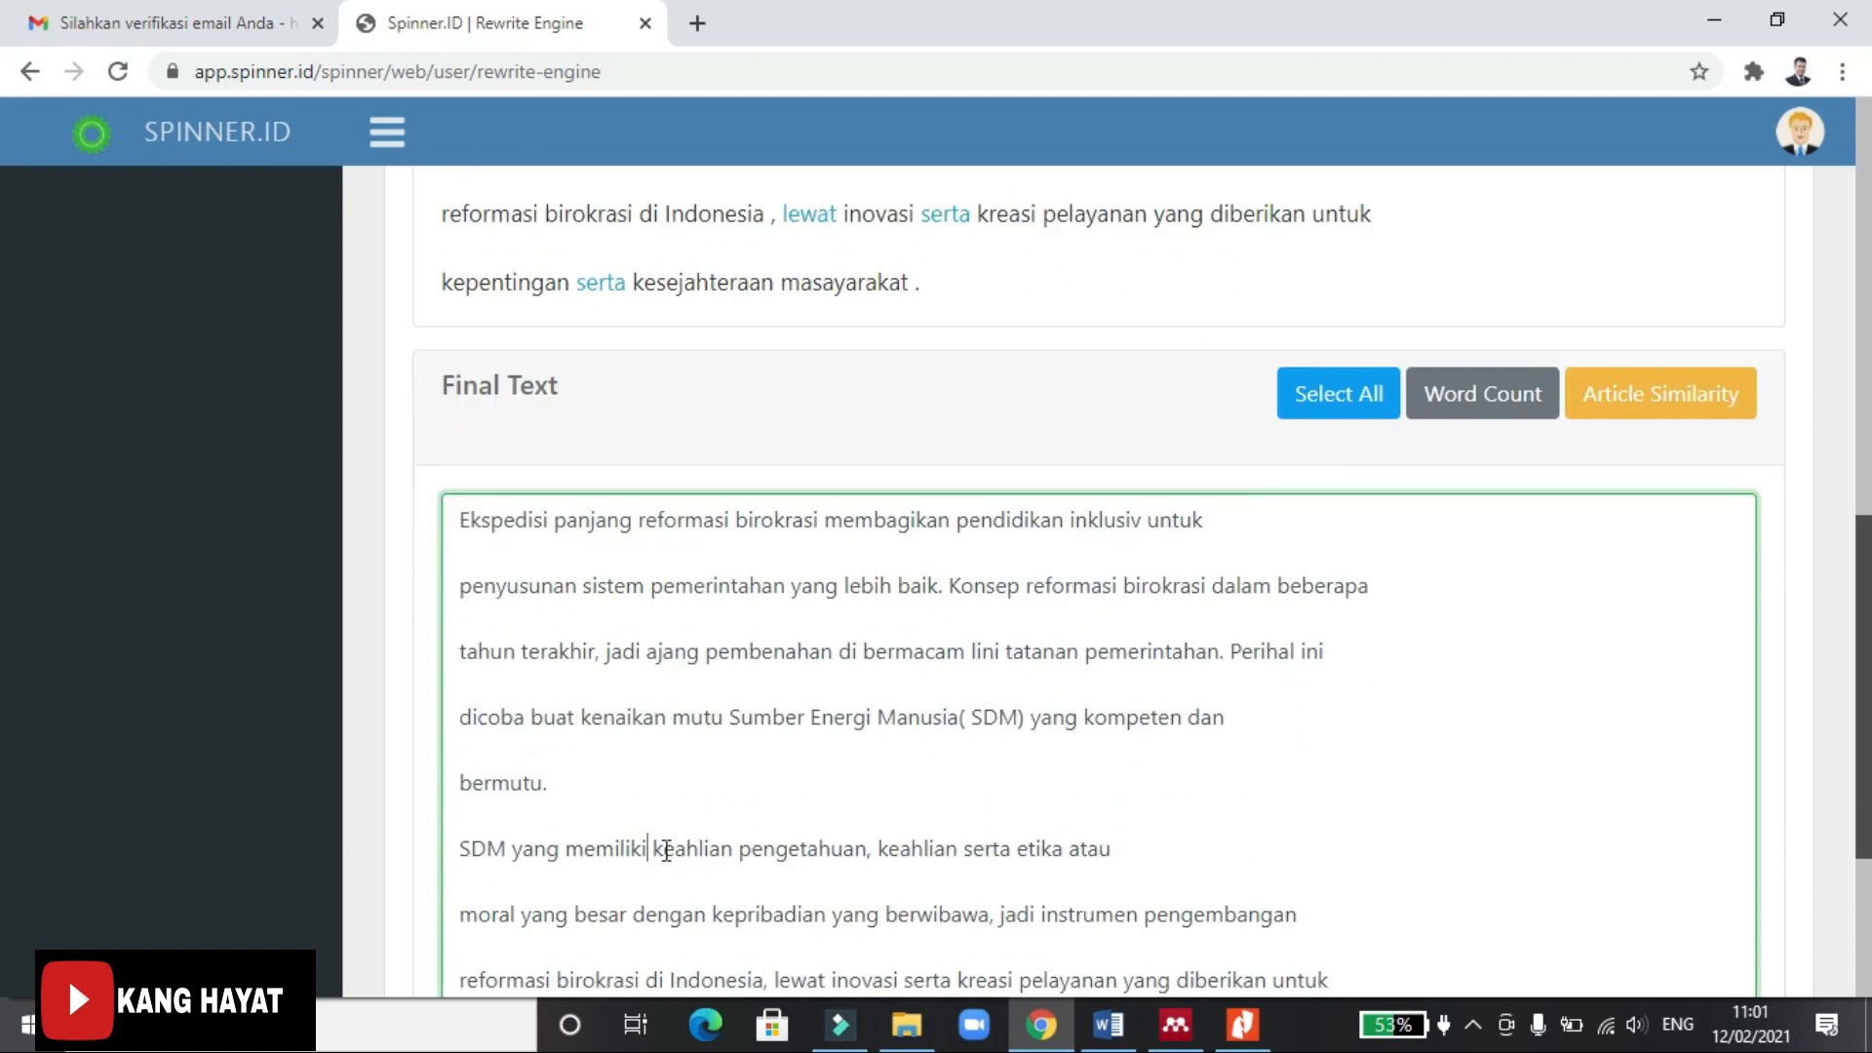
pyautogui.moveTo(654, 846); pyautogui.dragTo(867, 848)
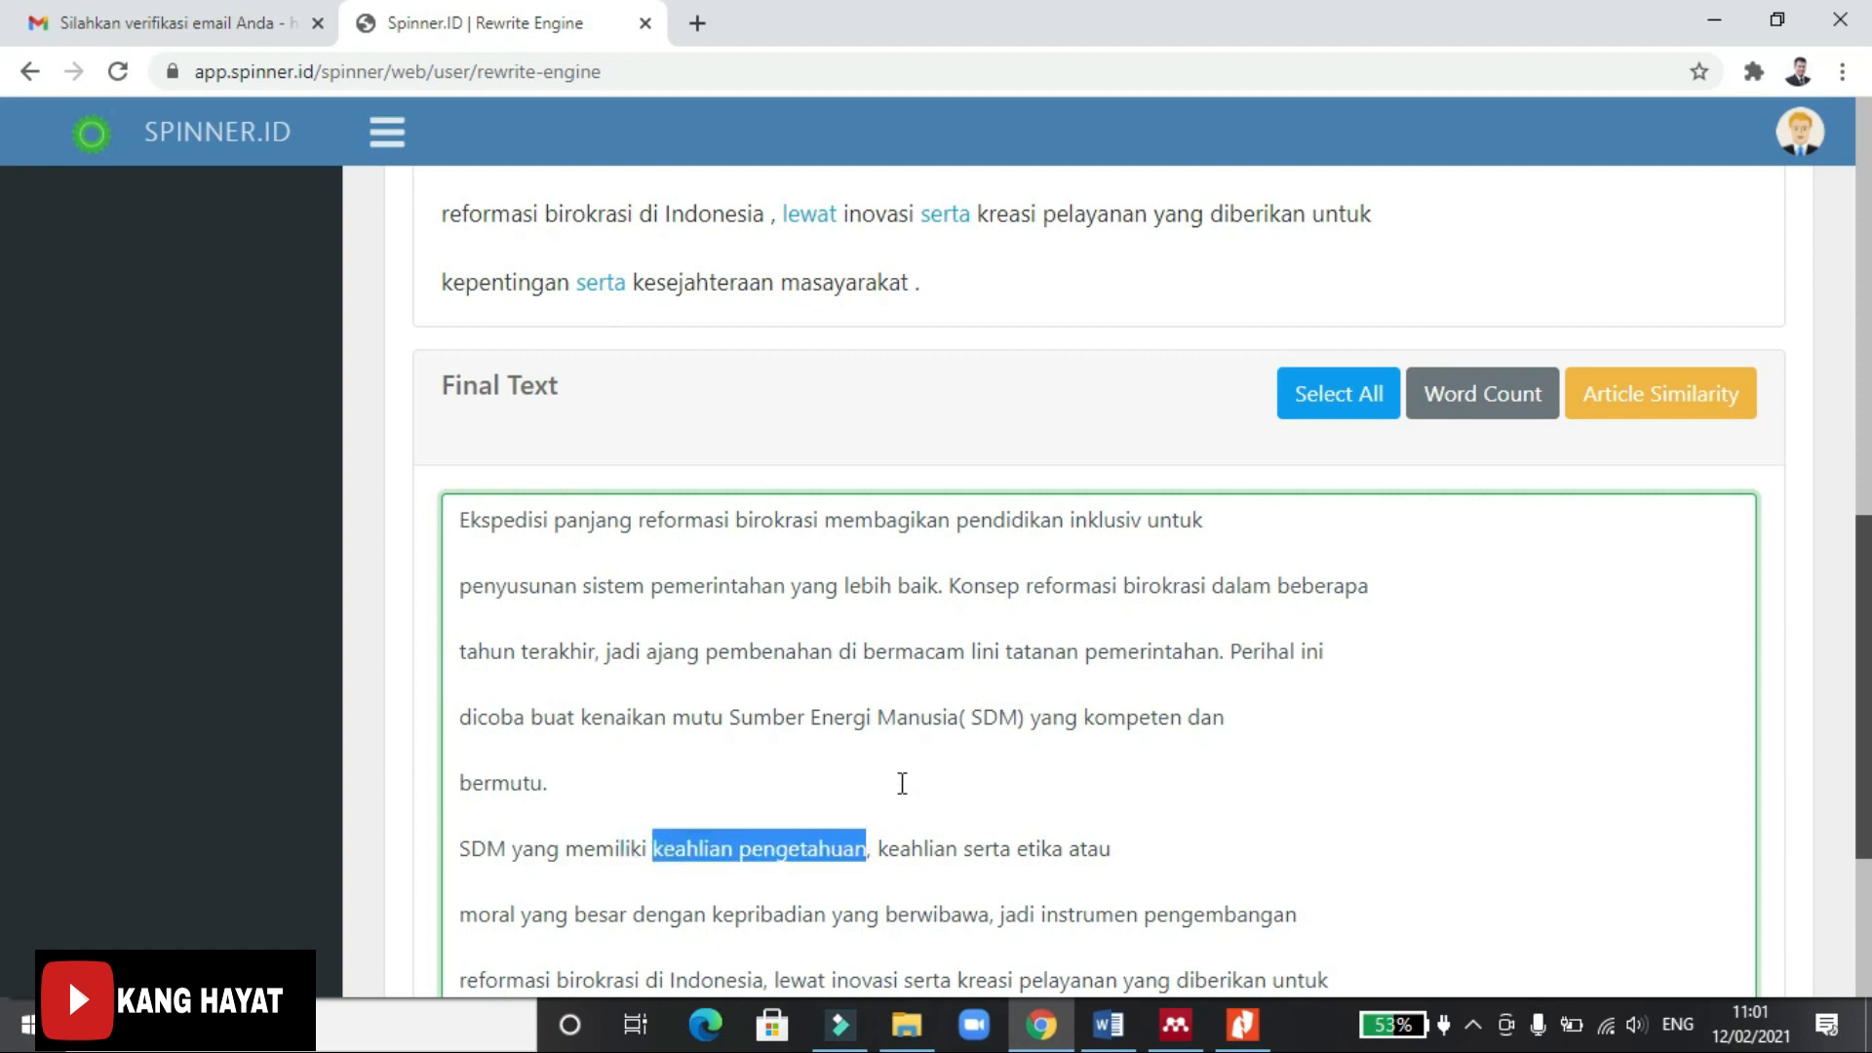
pyautogui.write('kemampuan dalam bidang ilmu')
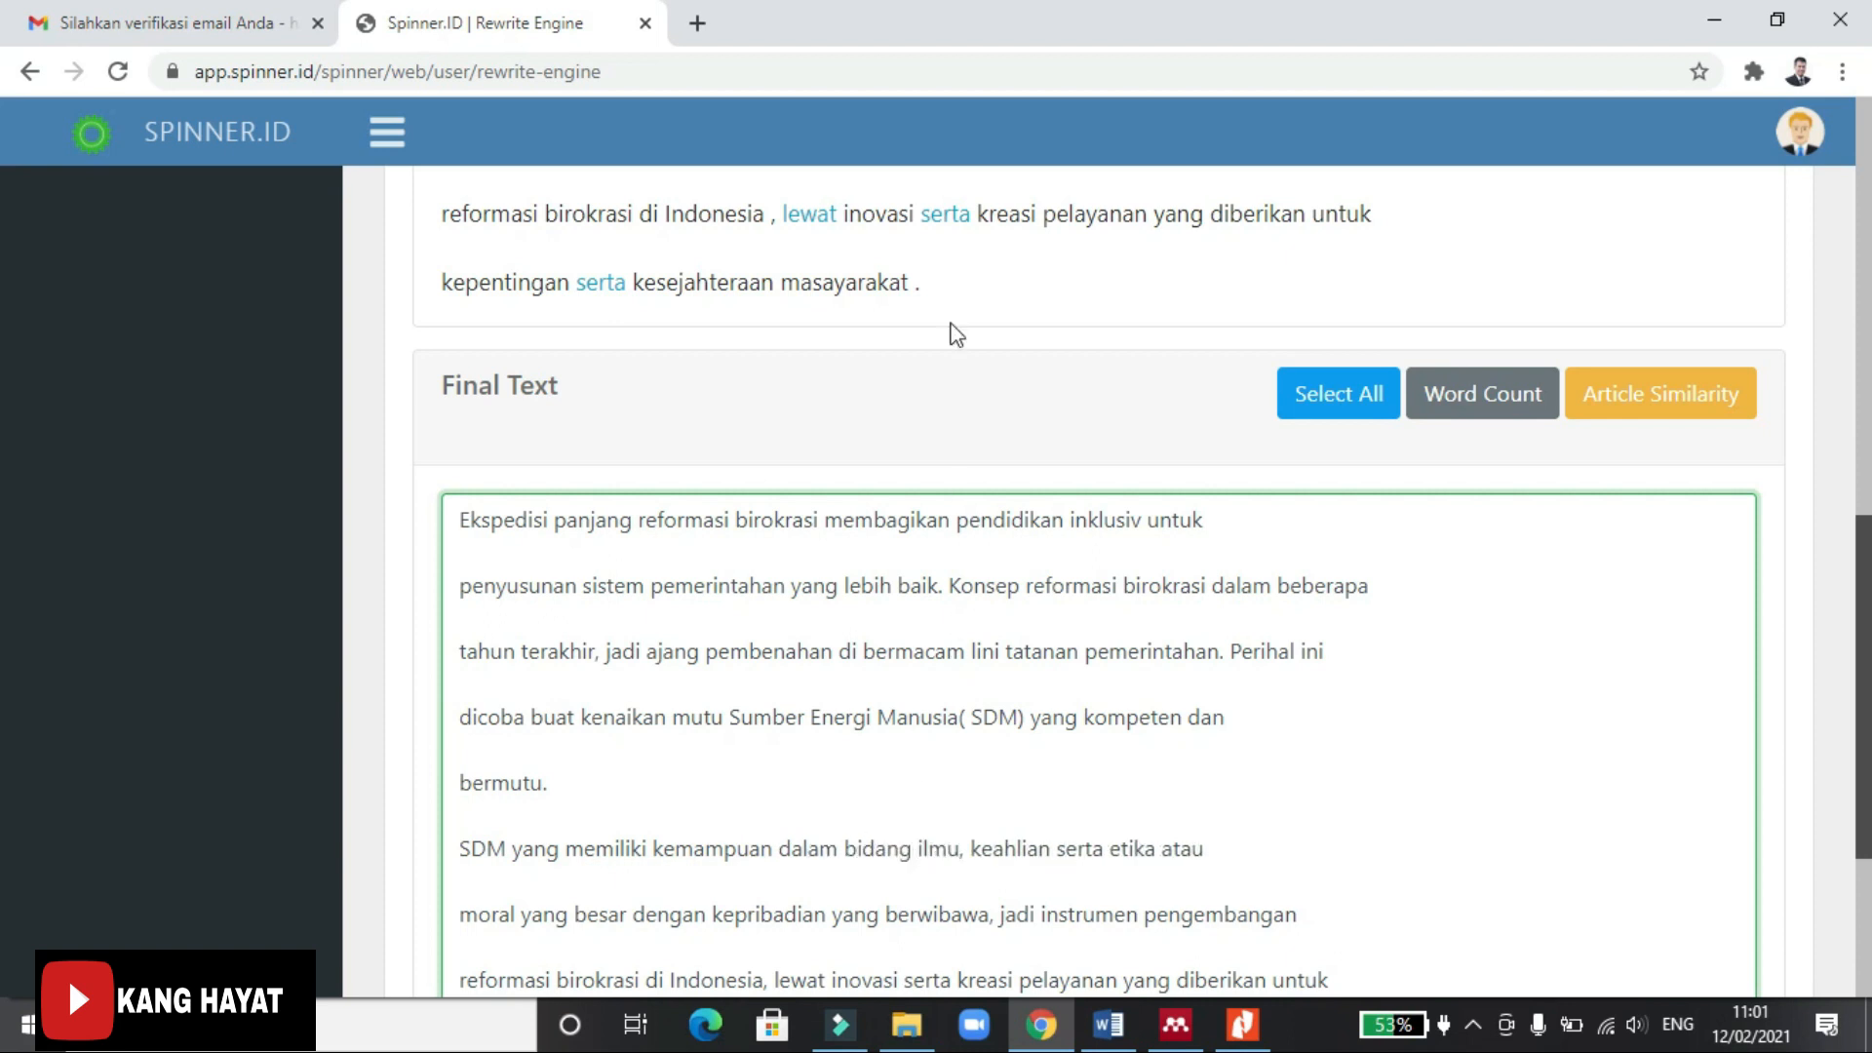
# Check "keterampilan" in the source paragraph and replace "keahlian" before "serta etika" with "soft skill" in the Final Text.
pyautogui.scroll(15, 953, 334)
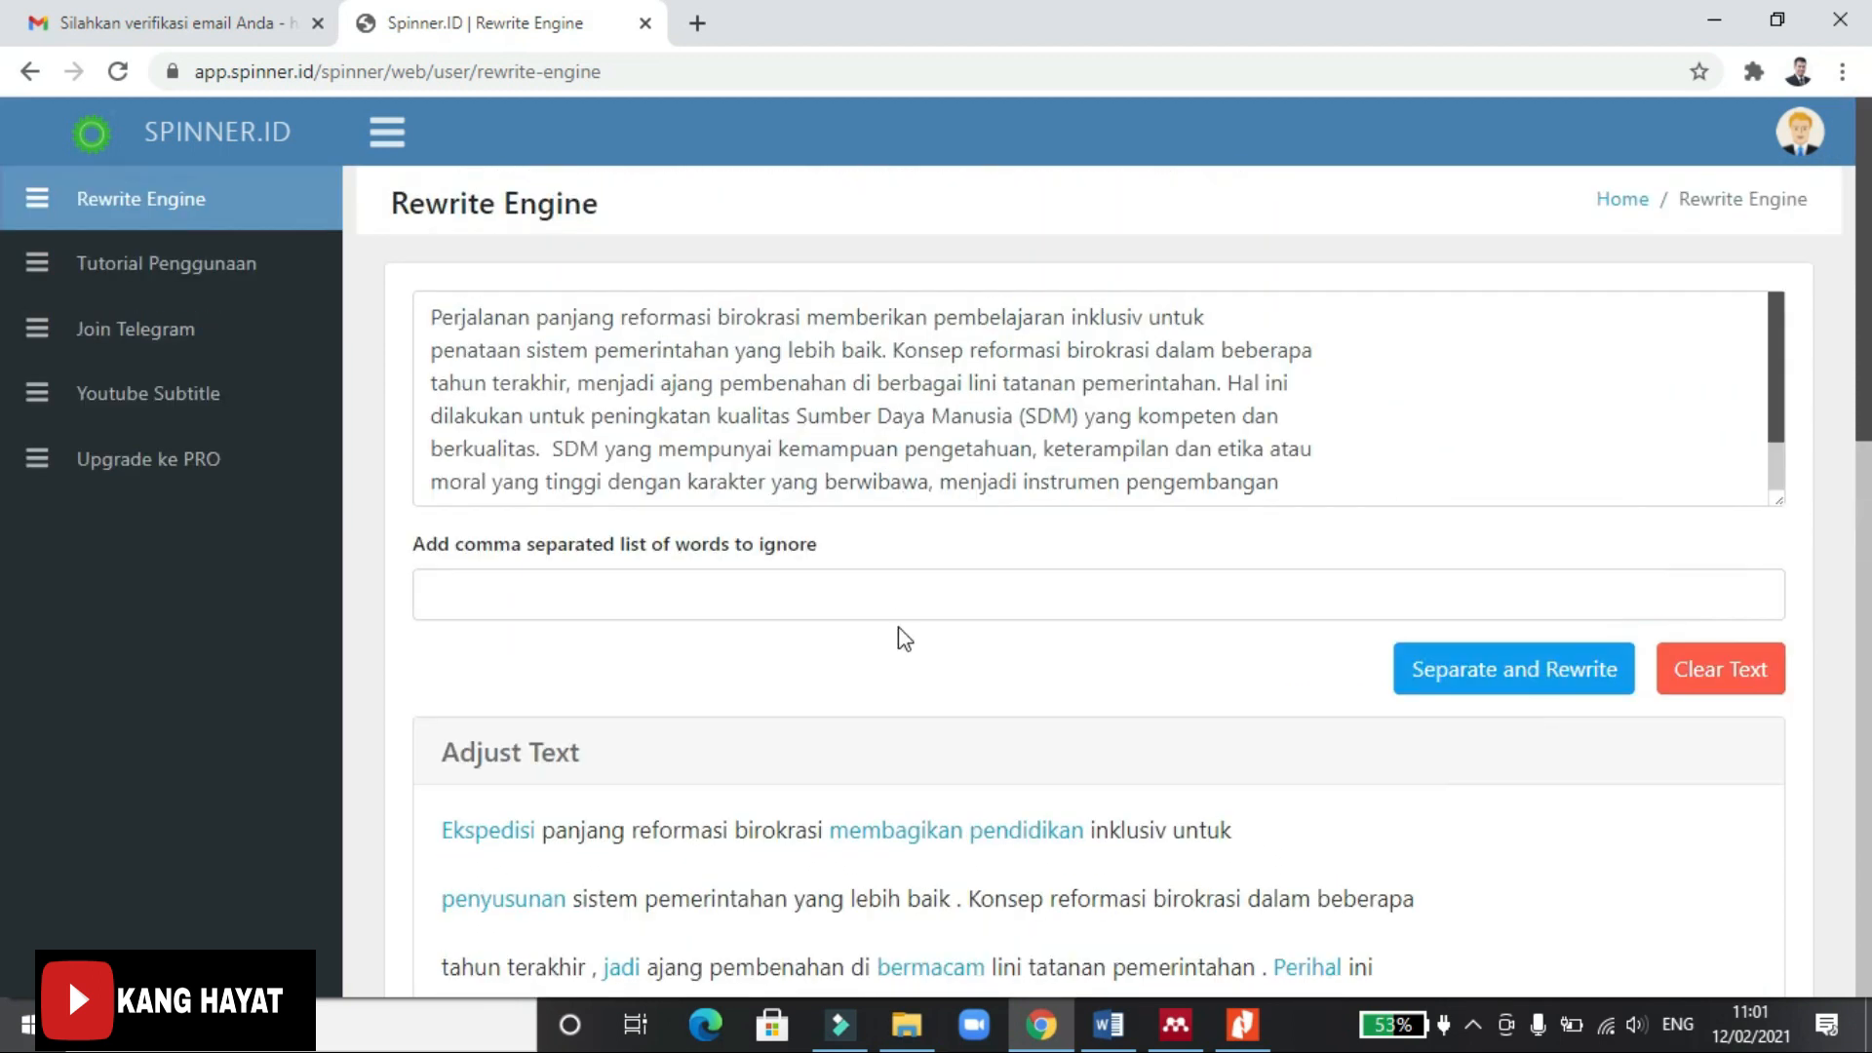
pyautogui.scroll(-2, 898, 635)
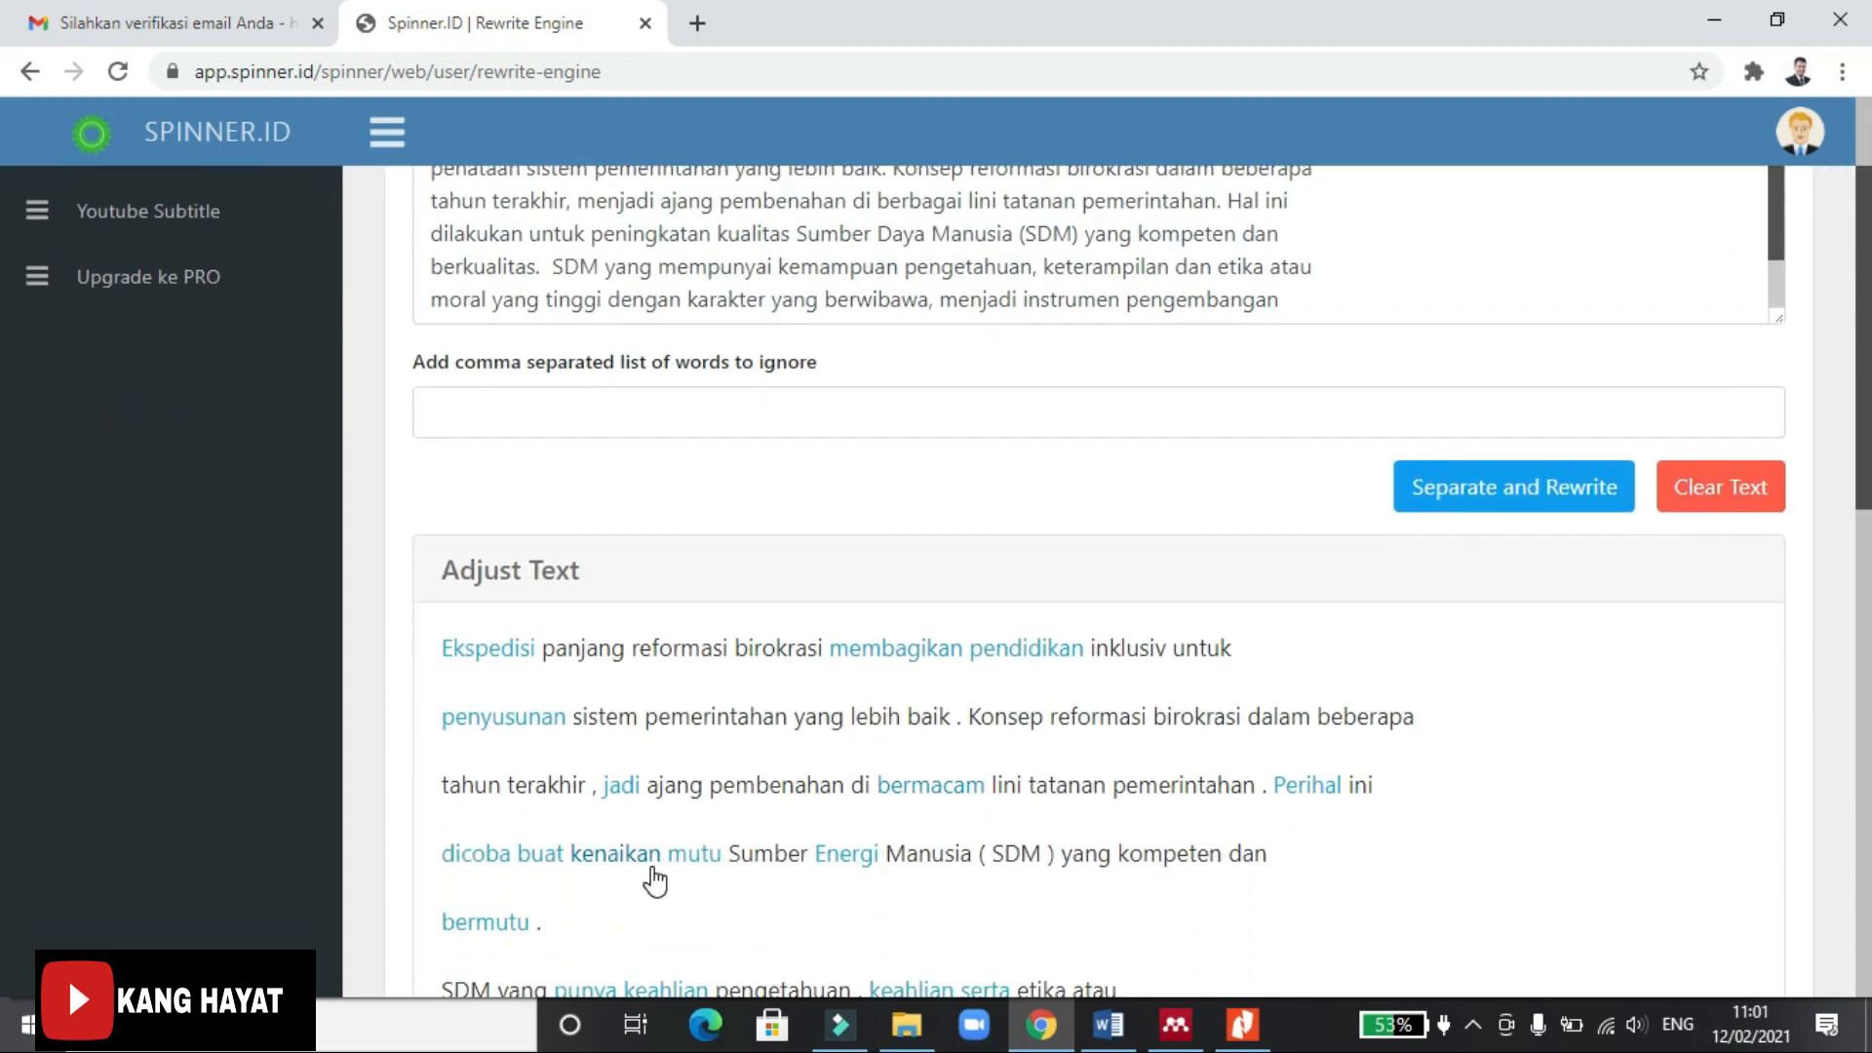
pyautogui.scroll(-1, 1099, 818)
pyautogui.scroll(-4, 1099, 818)
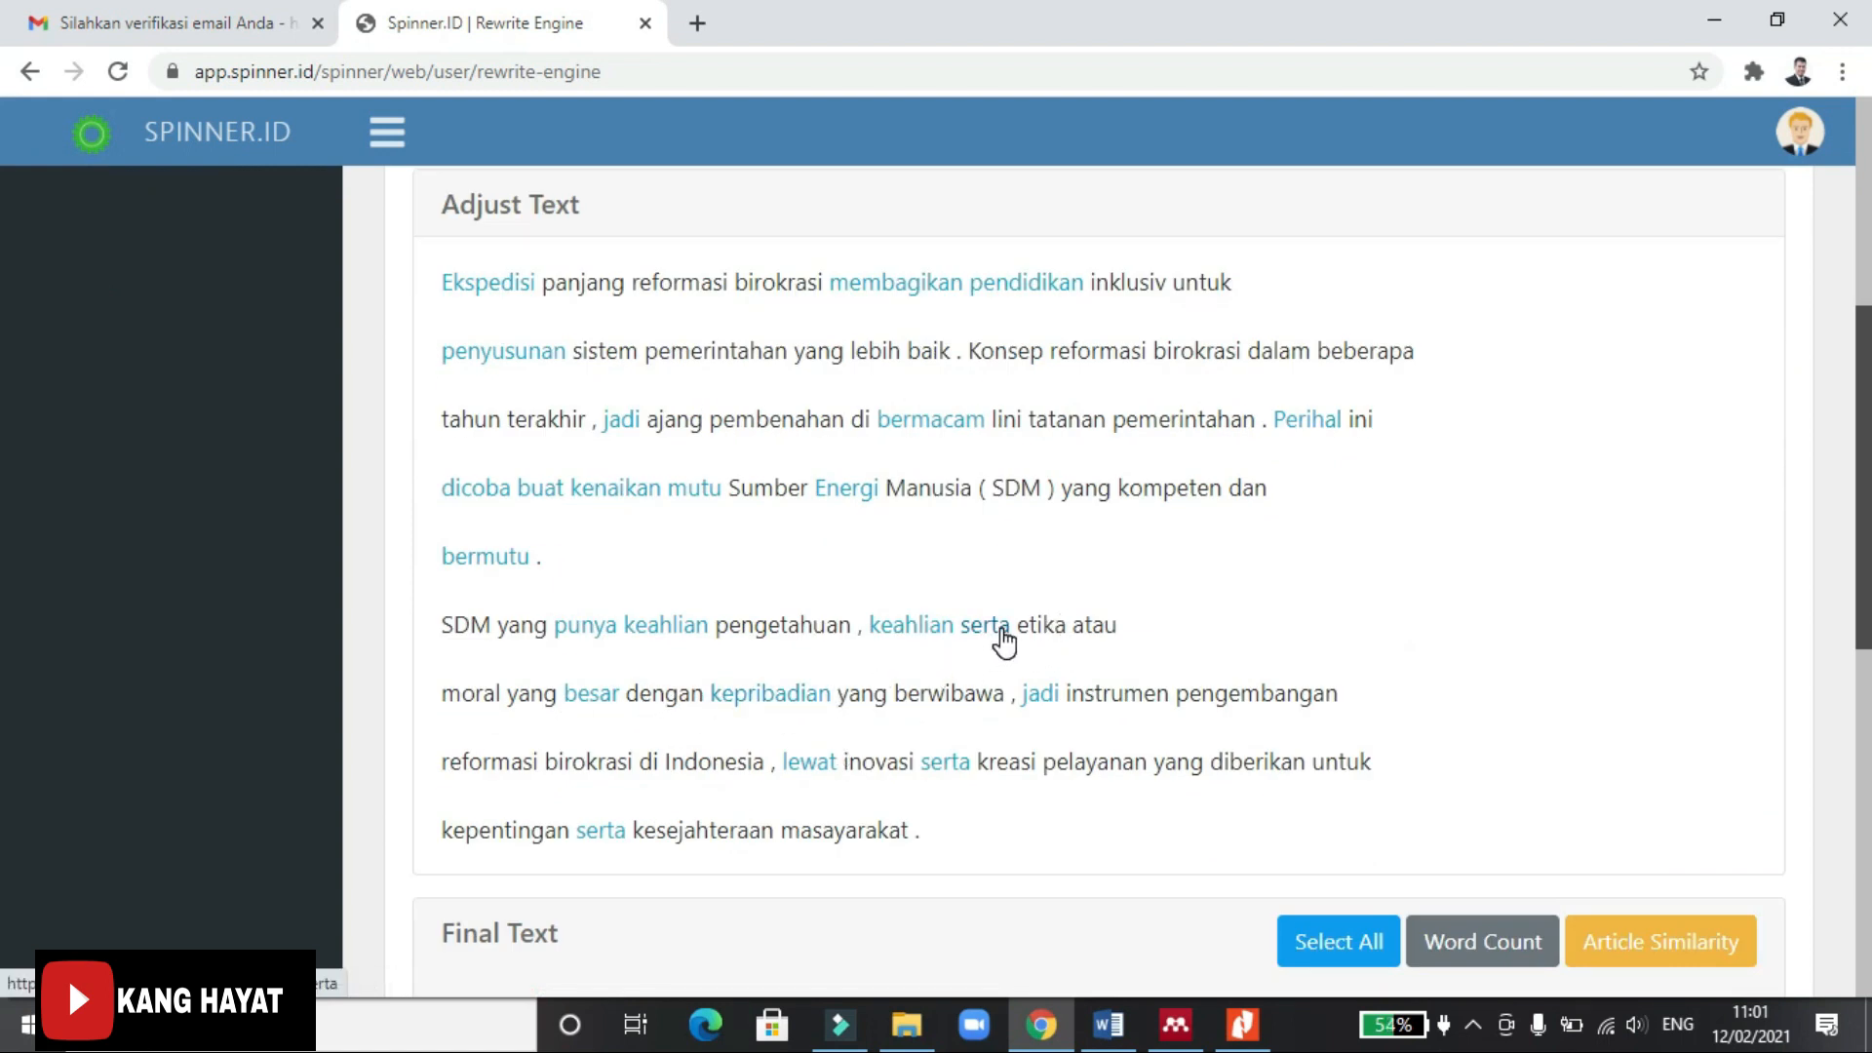
pyautogui.scroll(6, 990, 633)
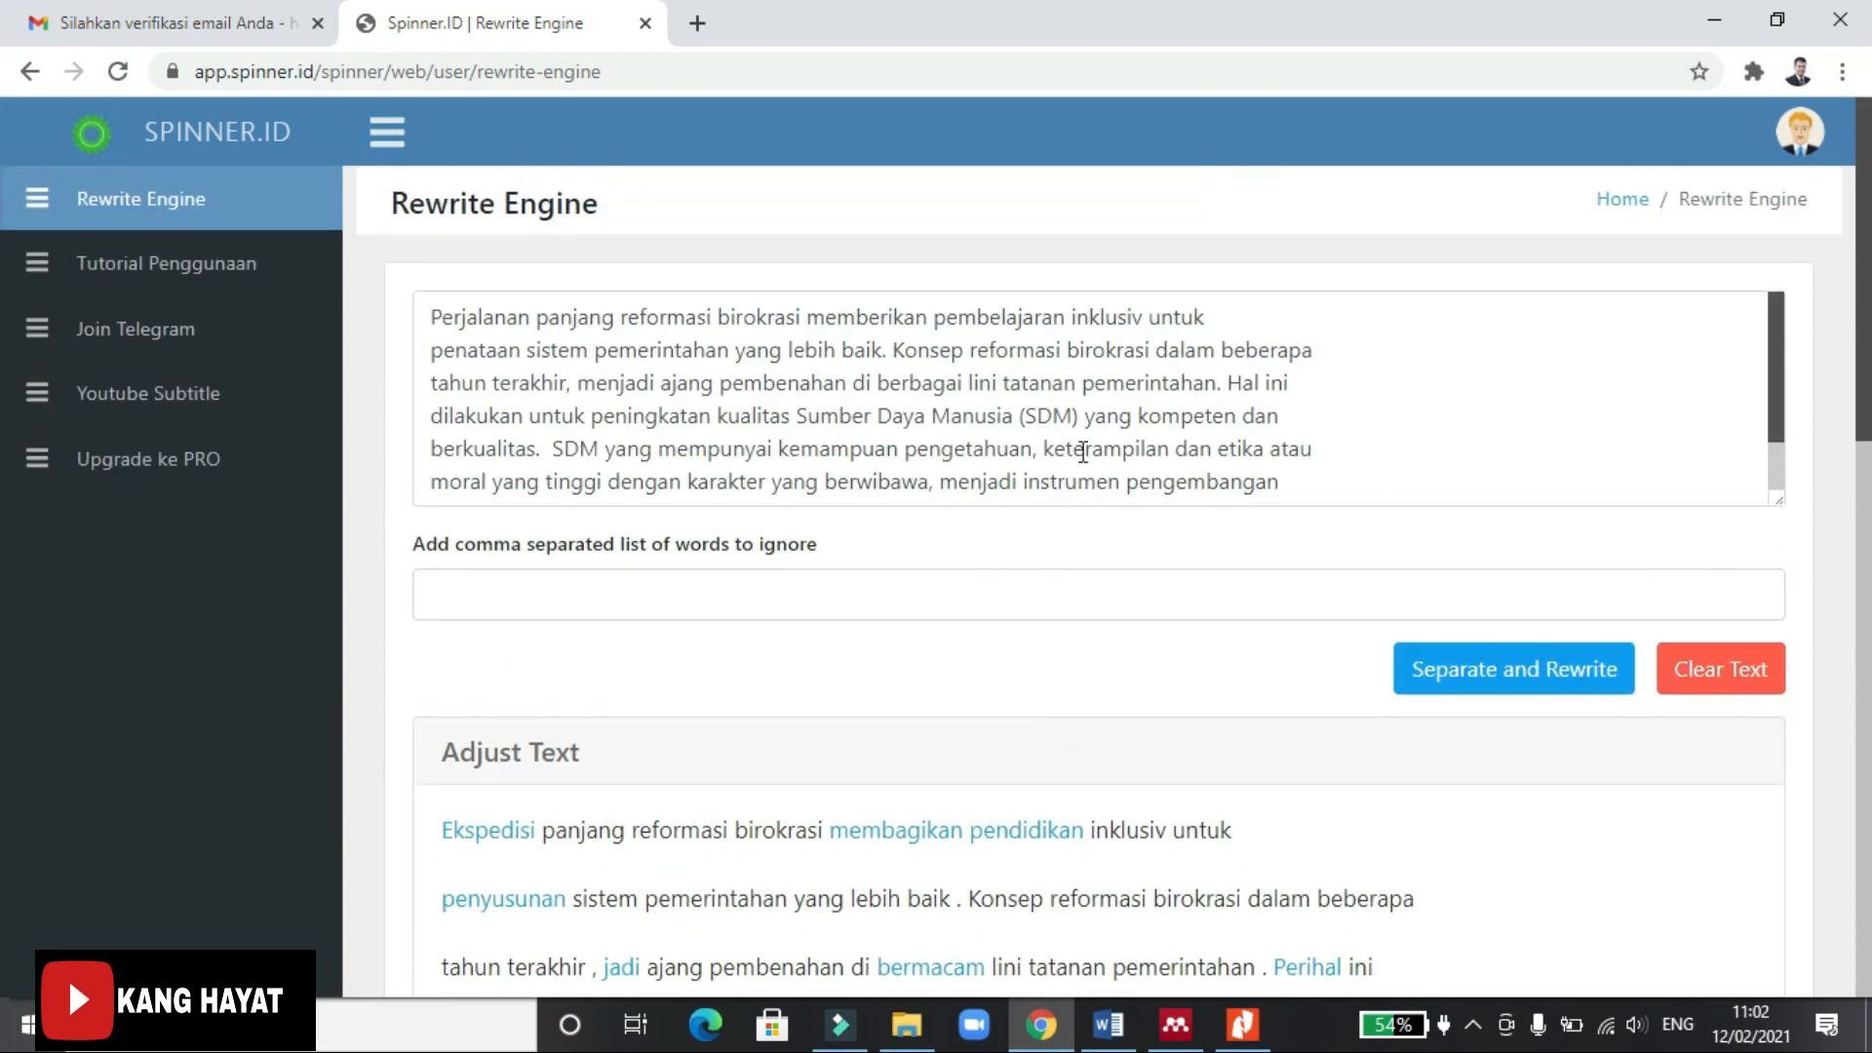
pyautogui.scroll(-7, 1141, 809)
pyautogui.scroll(-3, 997, 856)
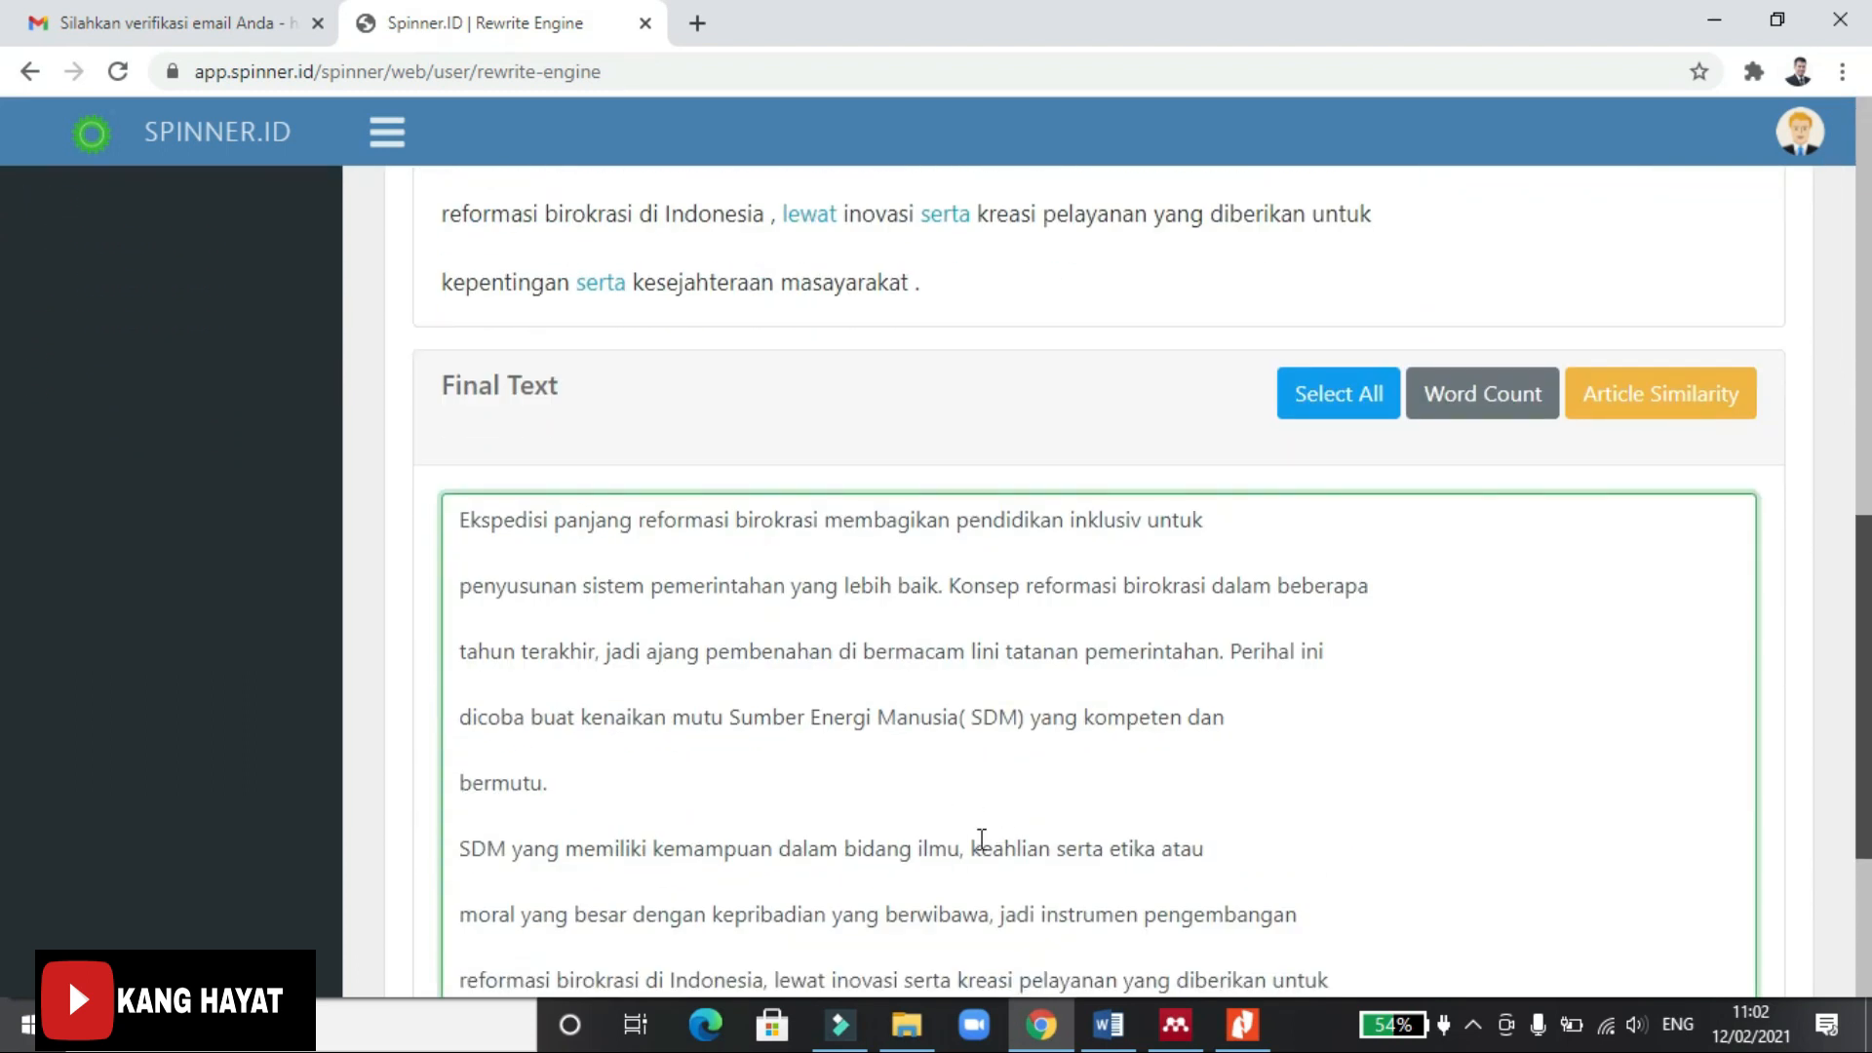
pyautogui.moveTo(971, 846); pyautogui.dragTo(1049, 846)
pyautogui.write('soft skill')
# Change the synonym "besar" to "mulia" after "moral yang" in the Adjust Text.
pyautogui.scroll(2, 994, 501)
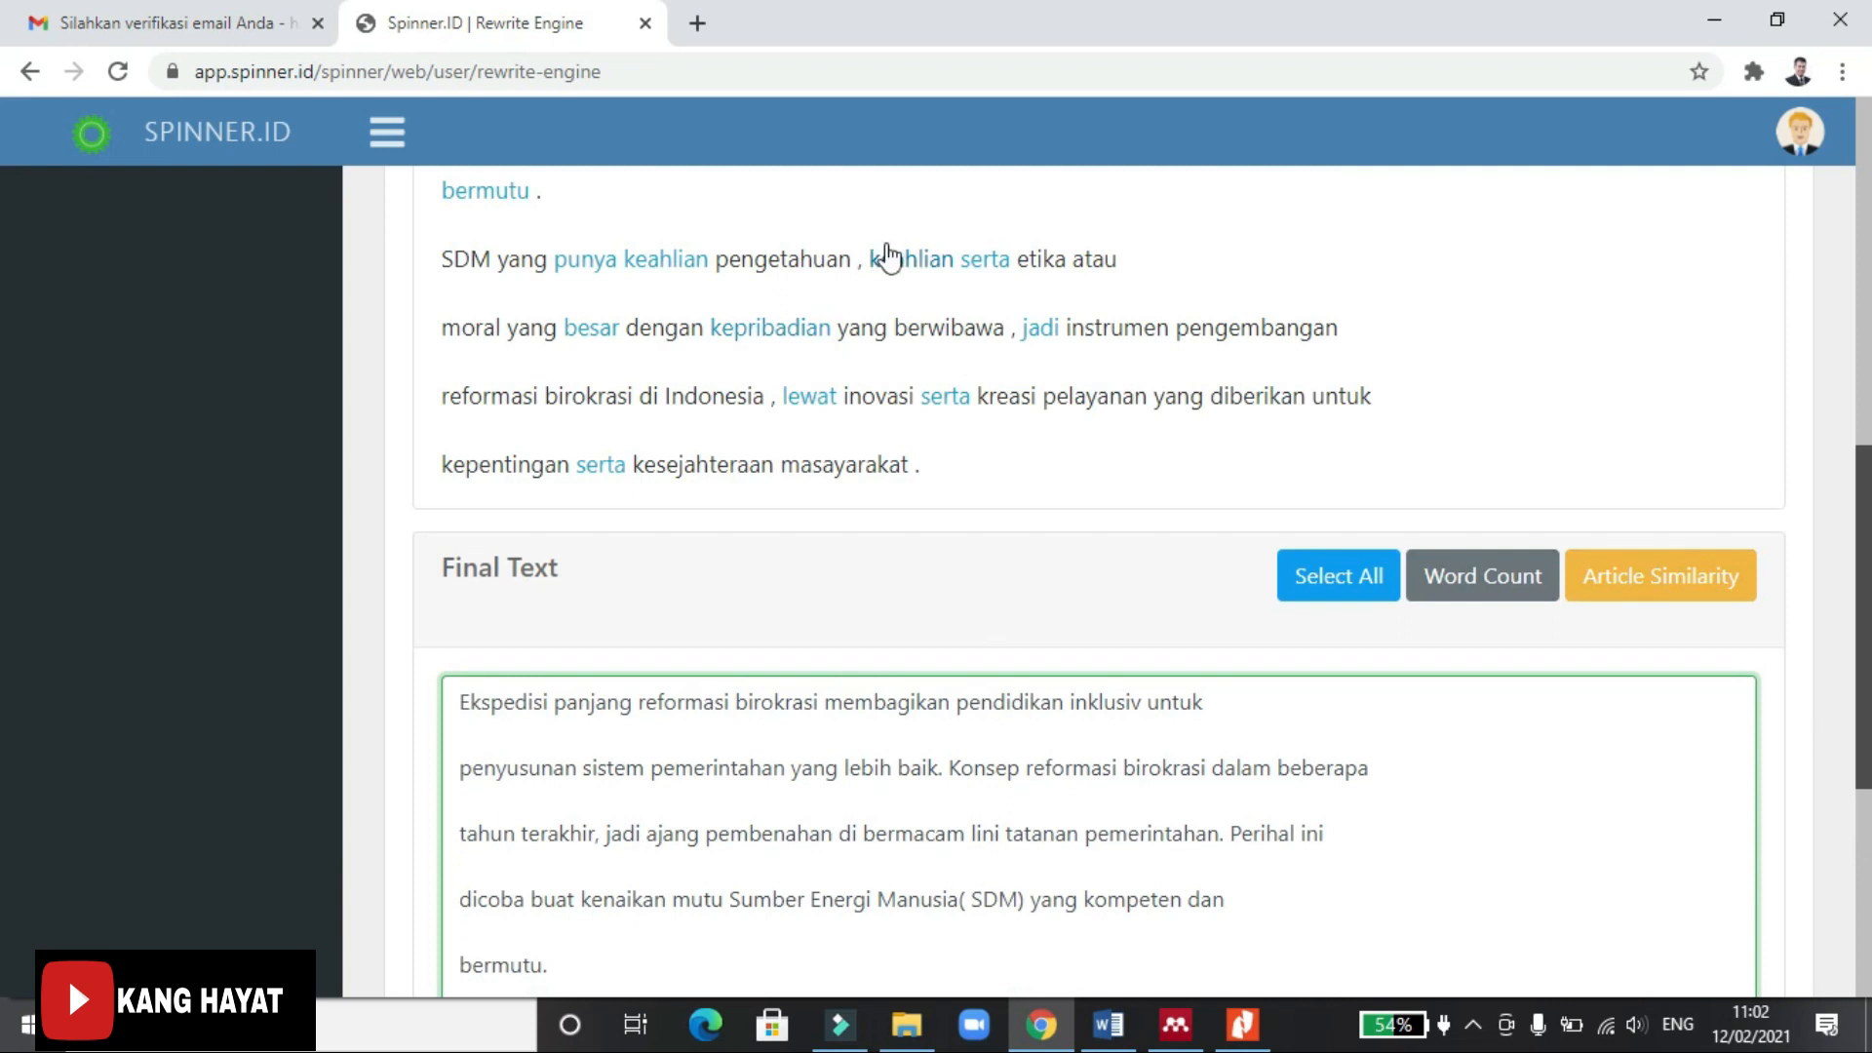
pyautogui.scroll(2, 952, 449)
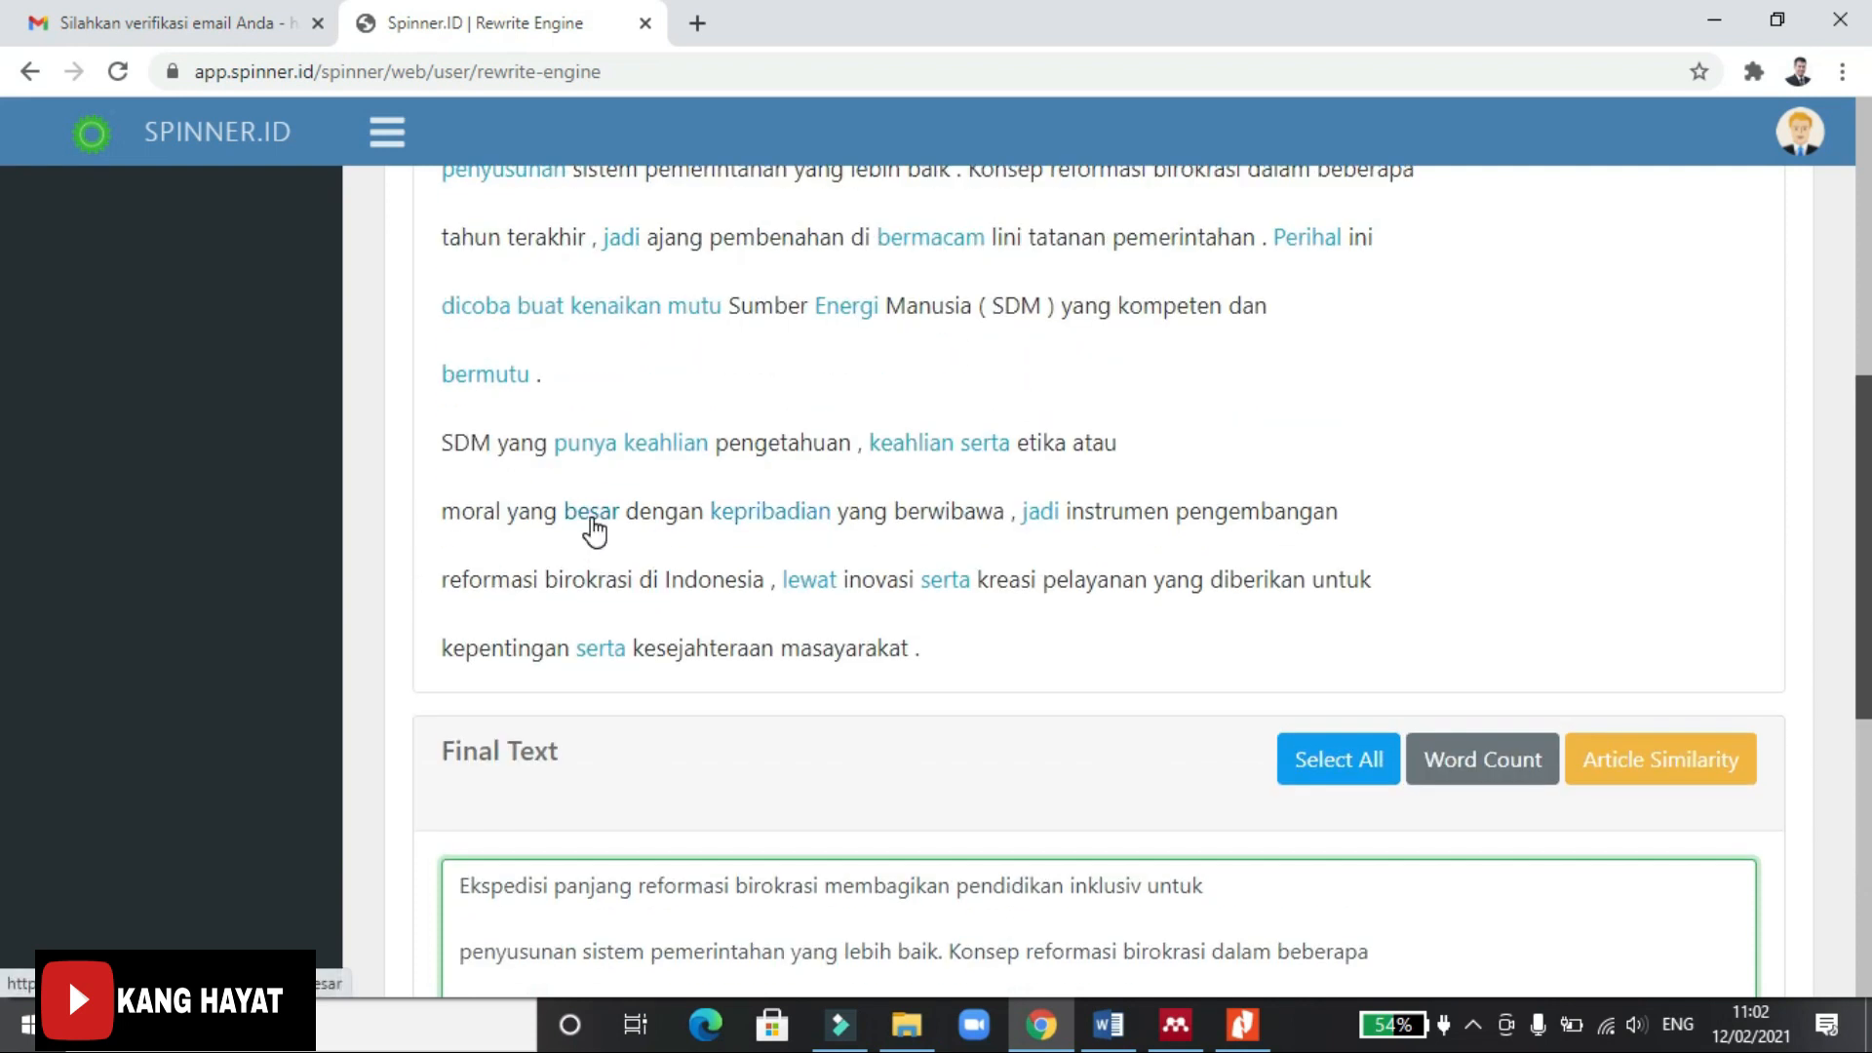
pyautogui.click(591, 521)
pyautogui.click(741, 511)
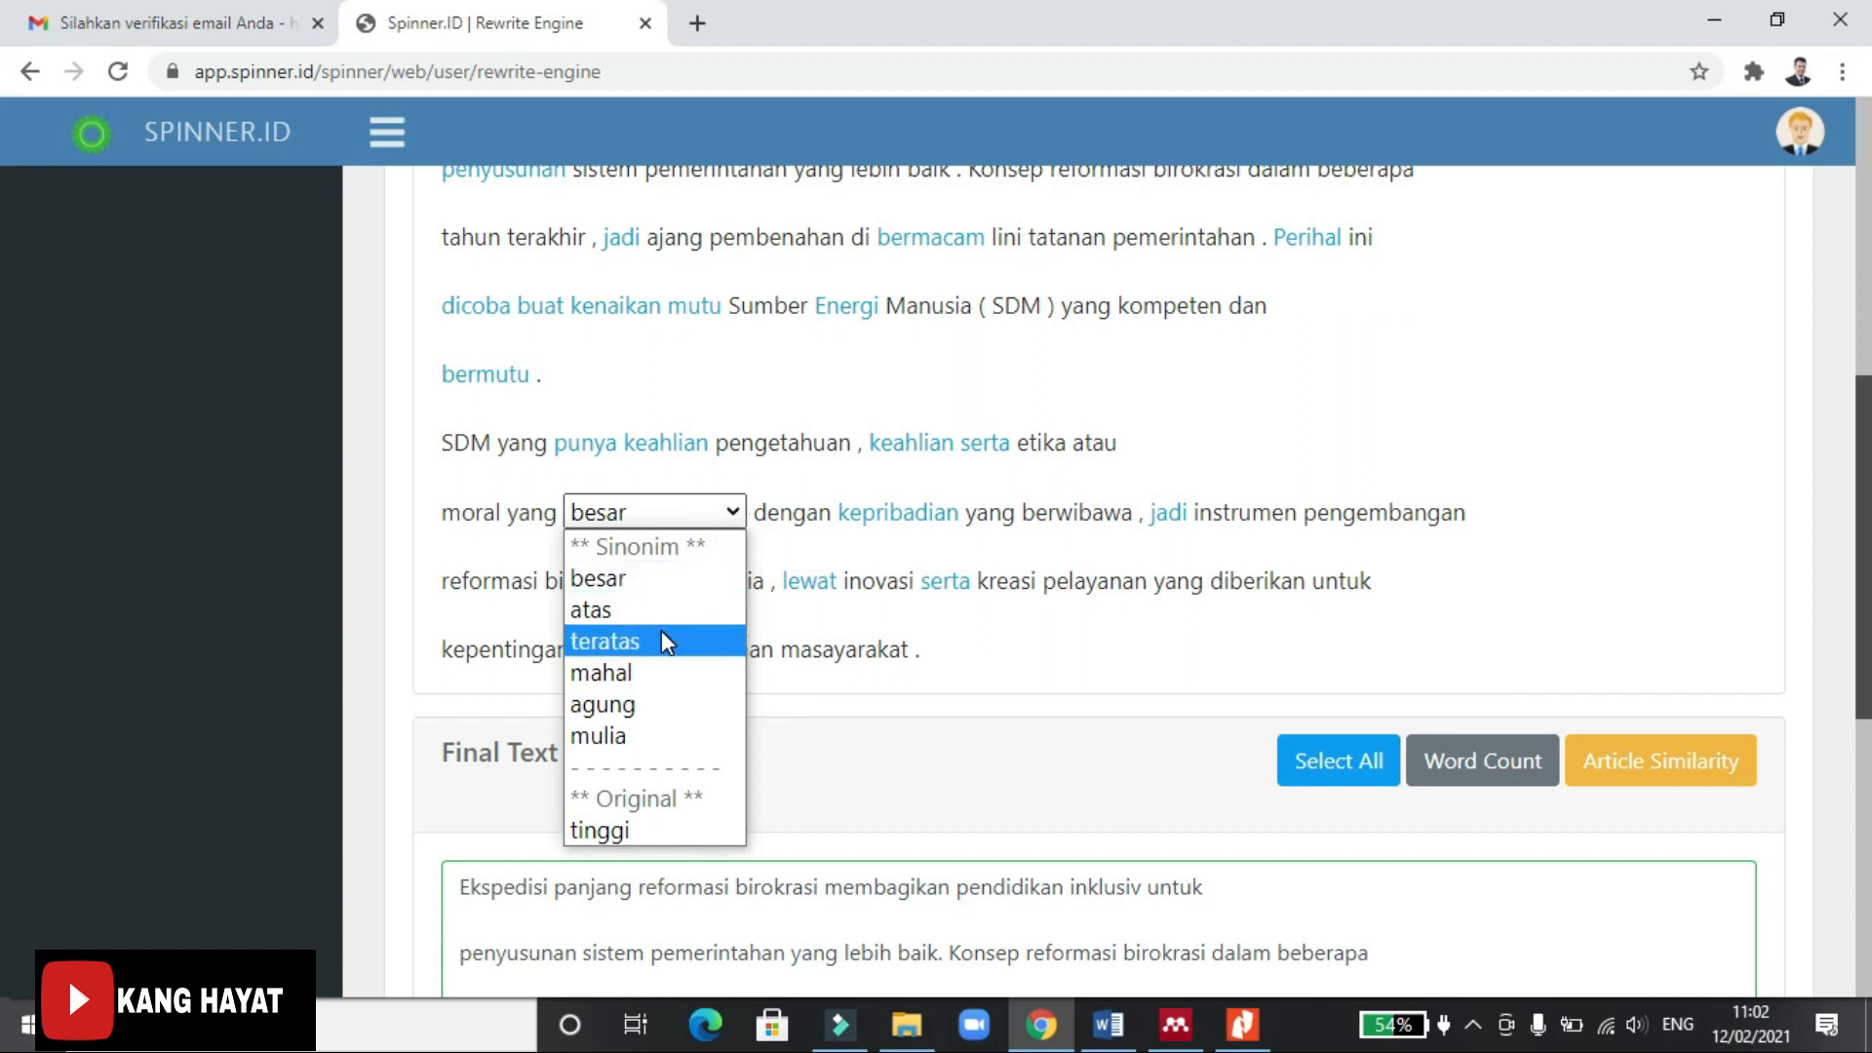
pyautogui.click(642, 736)
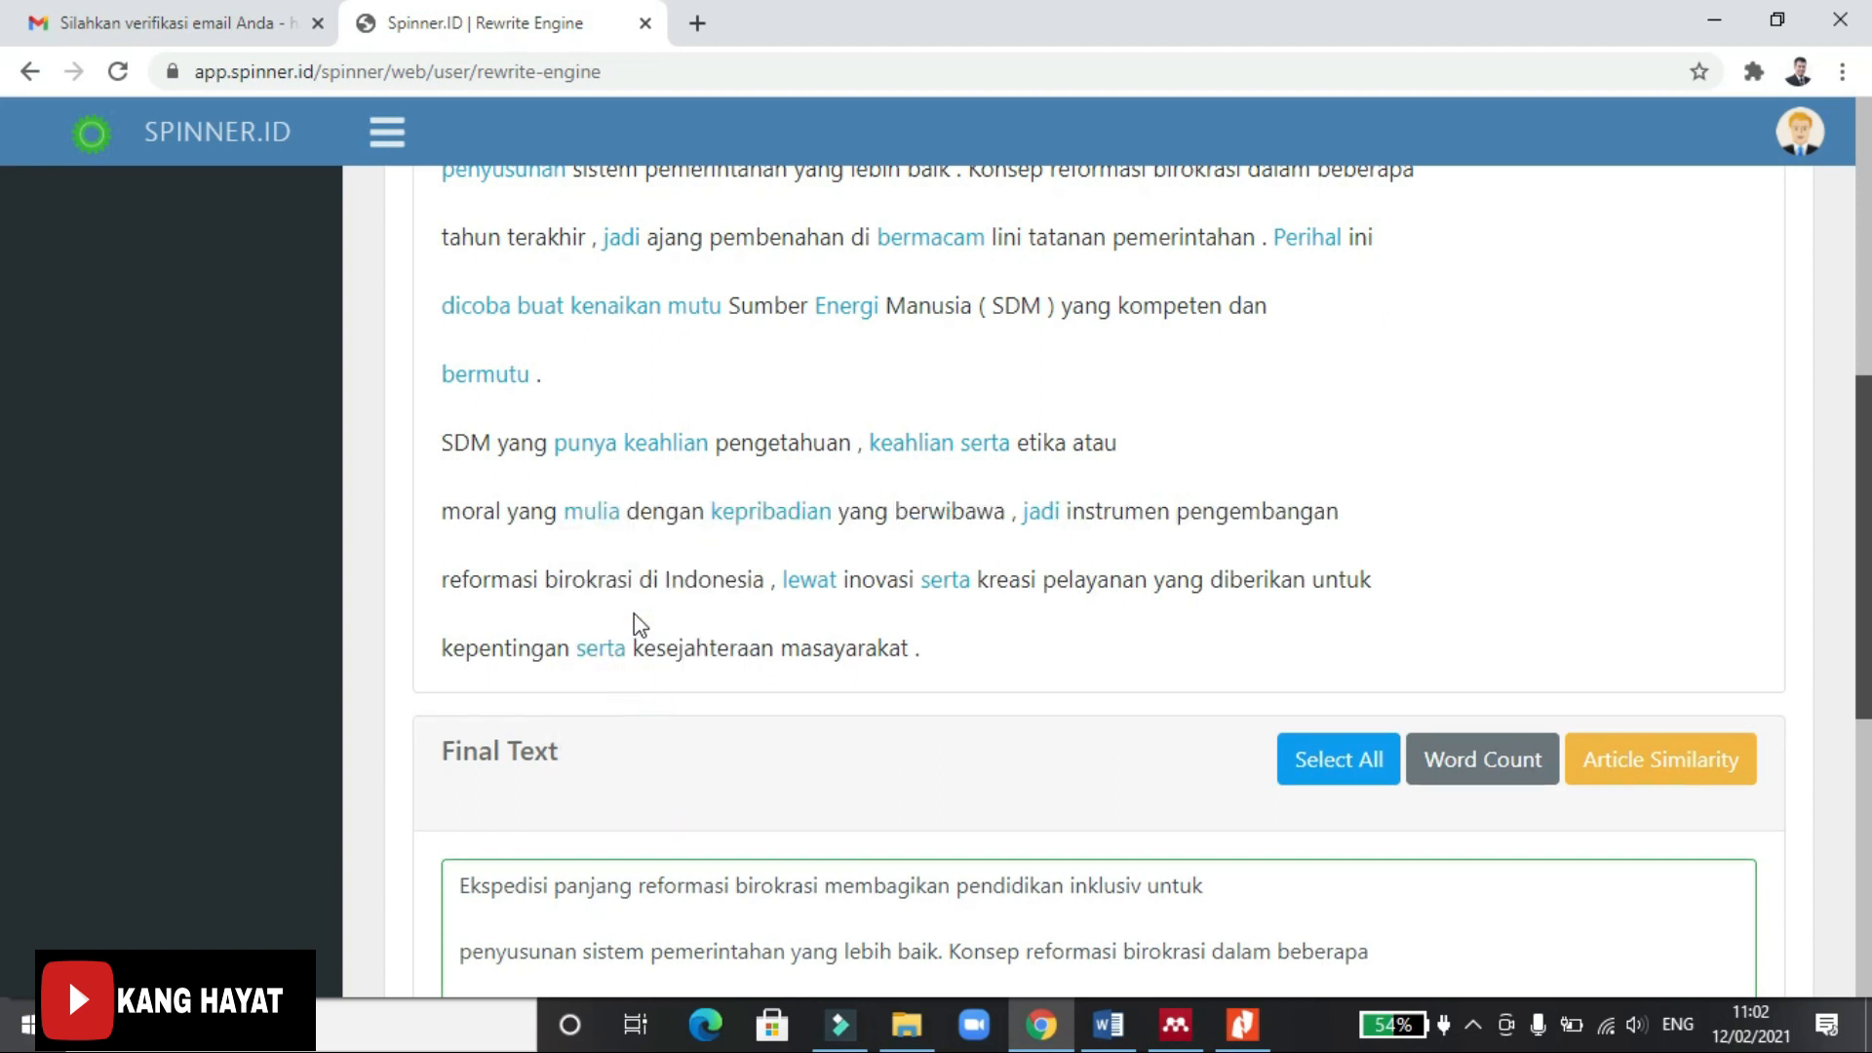
# Replace "mulia" with "tinggi" after "moral yang" in the Final Text.
pyautogui.scroll(-5, 873, 757)
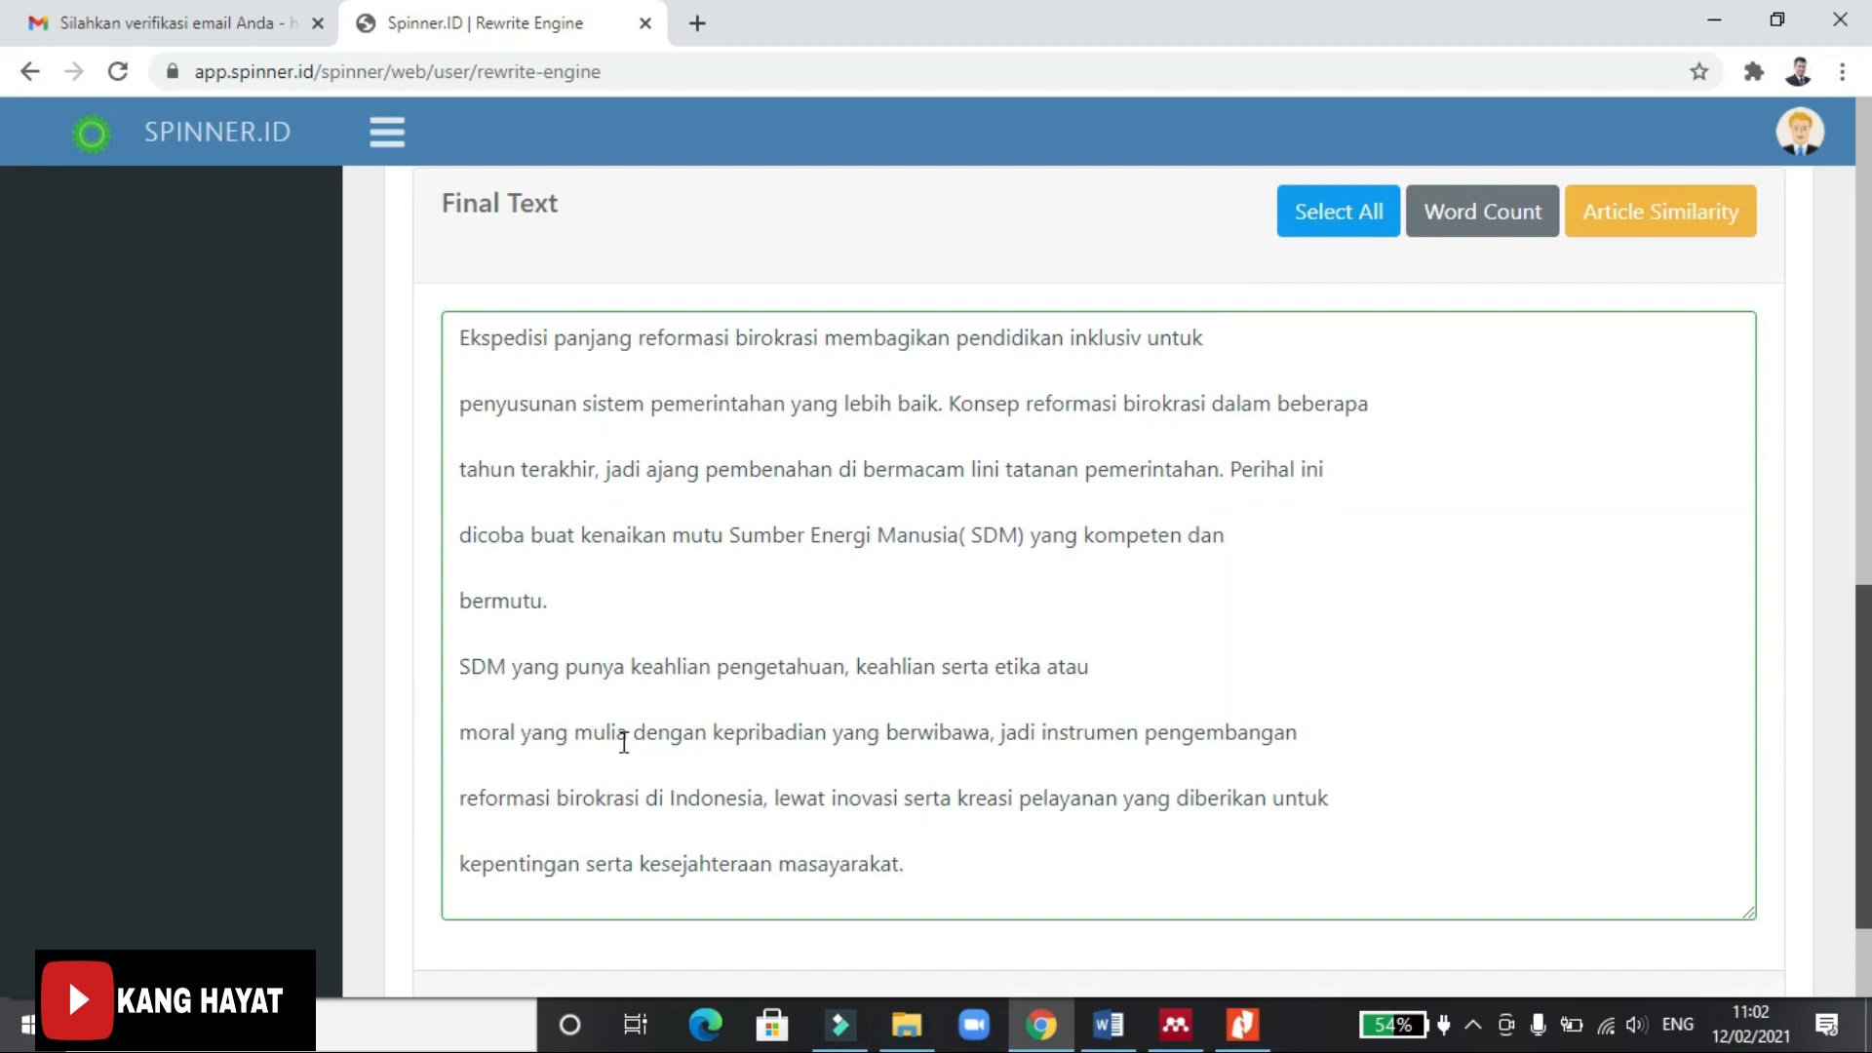
pyautogui.moveTo(627, 733); pyautogui.dragTo(574, 729)
pyautogui.write('tinggi')
# Examine the synonym options for "kepribadian" in the Adjust Text and compare them with the source paragraph.
pyautogui.scroll(5, 764, 569)
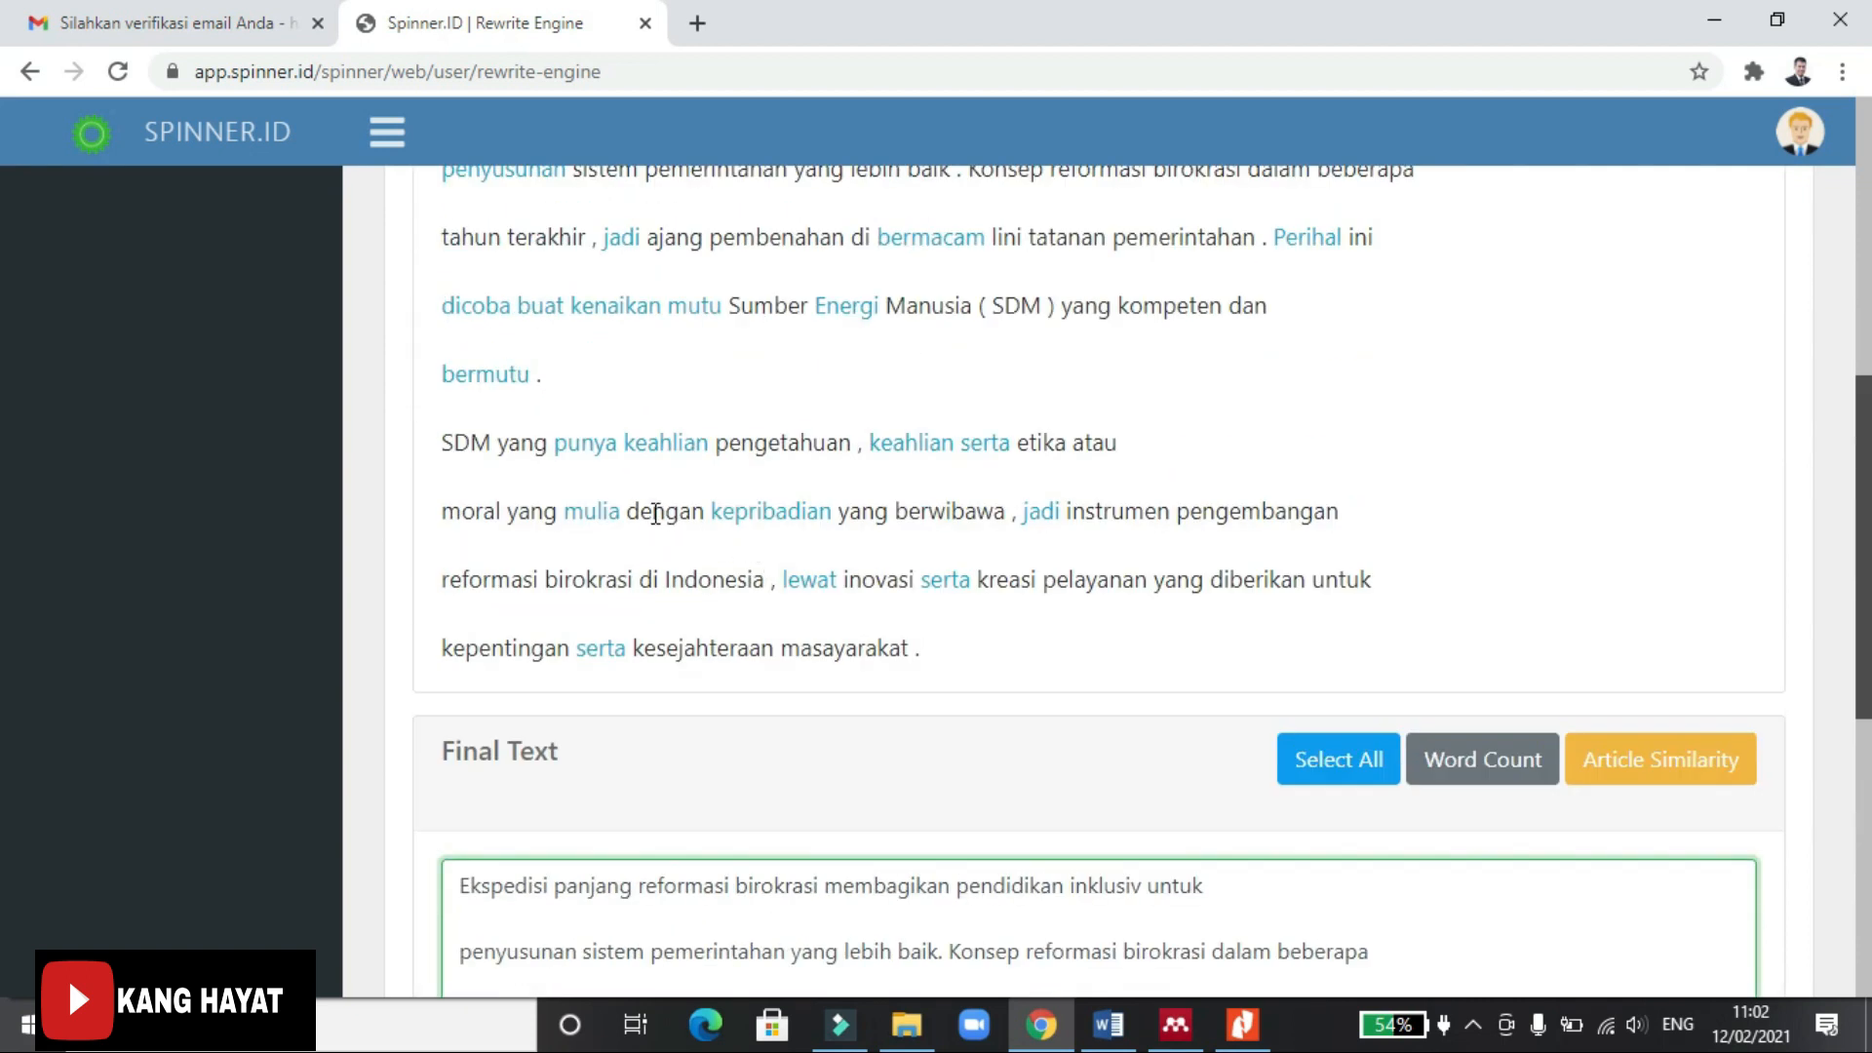
pyautogui.click(819, 511)
pyautogui.click(865, 514)
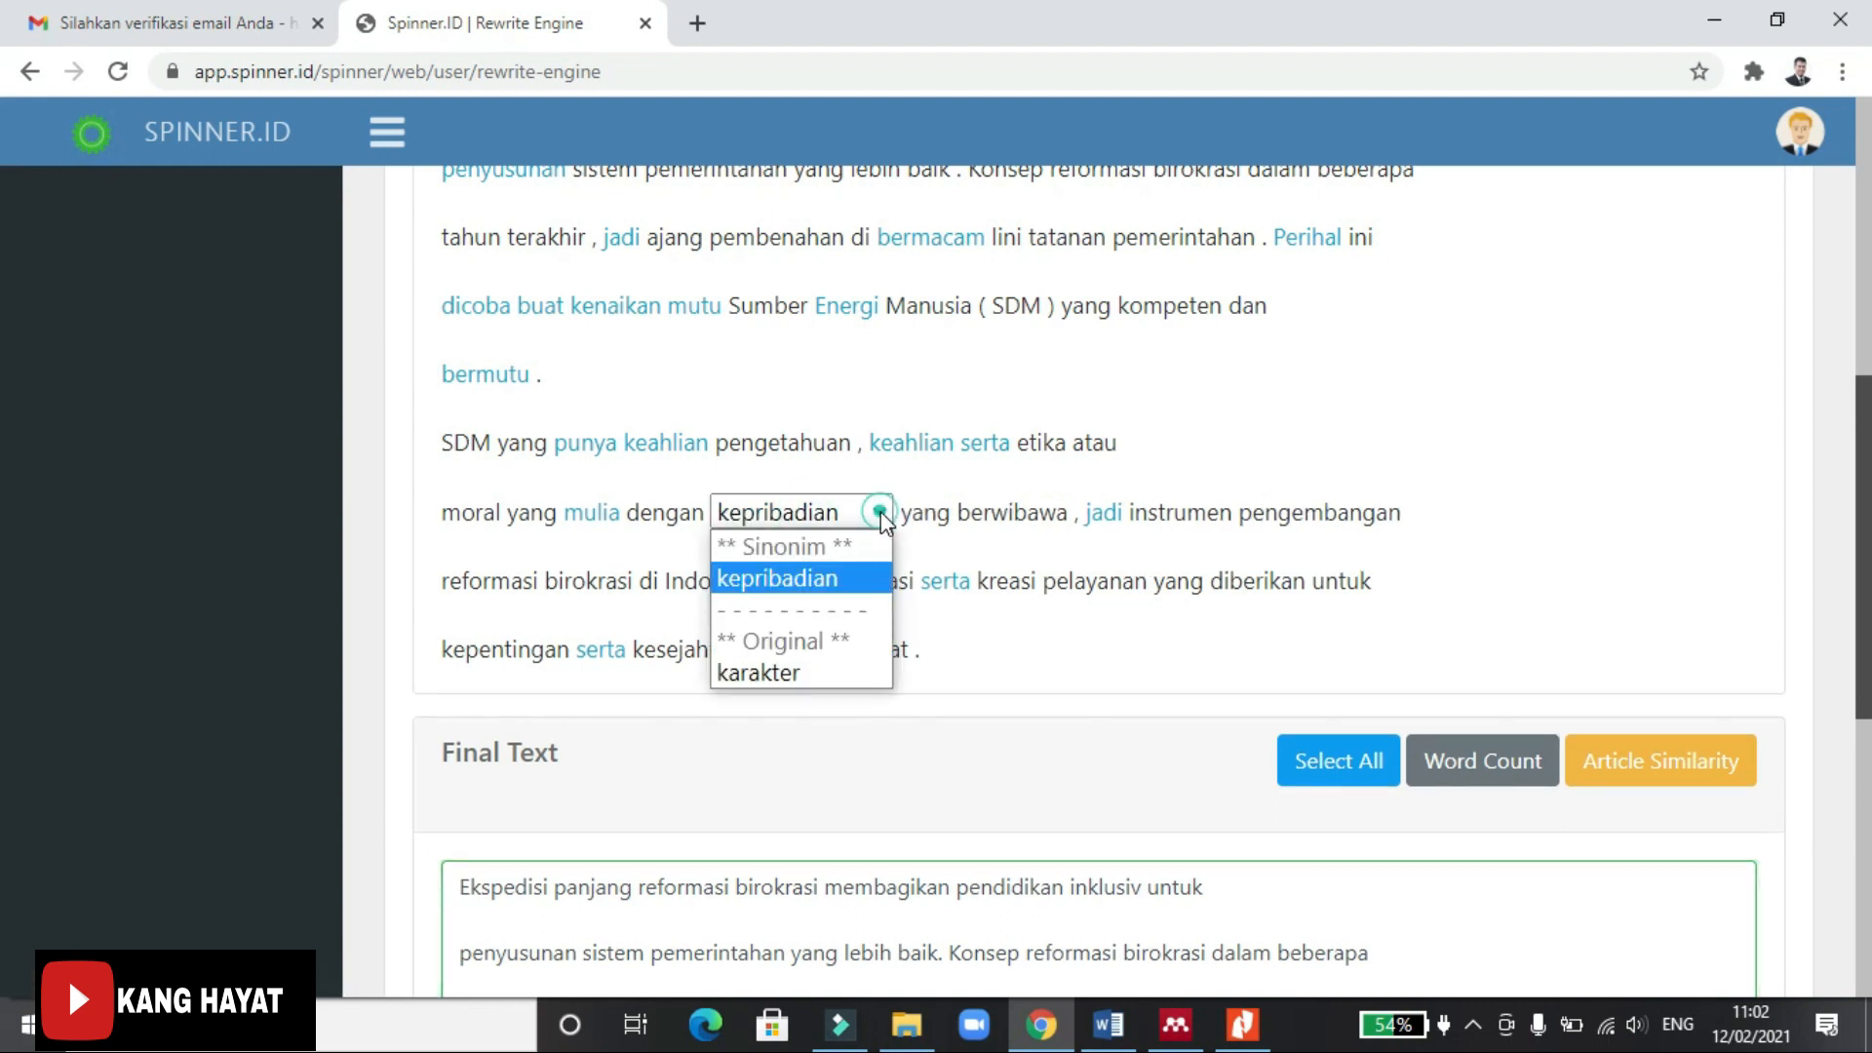
pyautogui.click(881, 511)
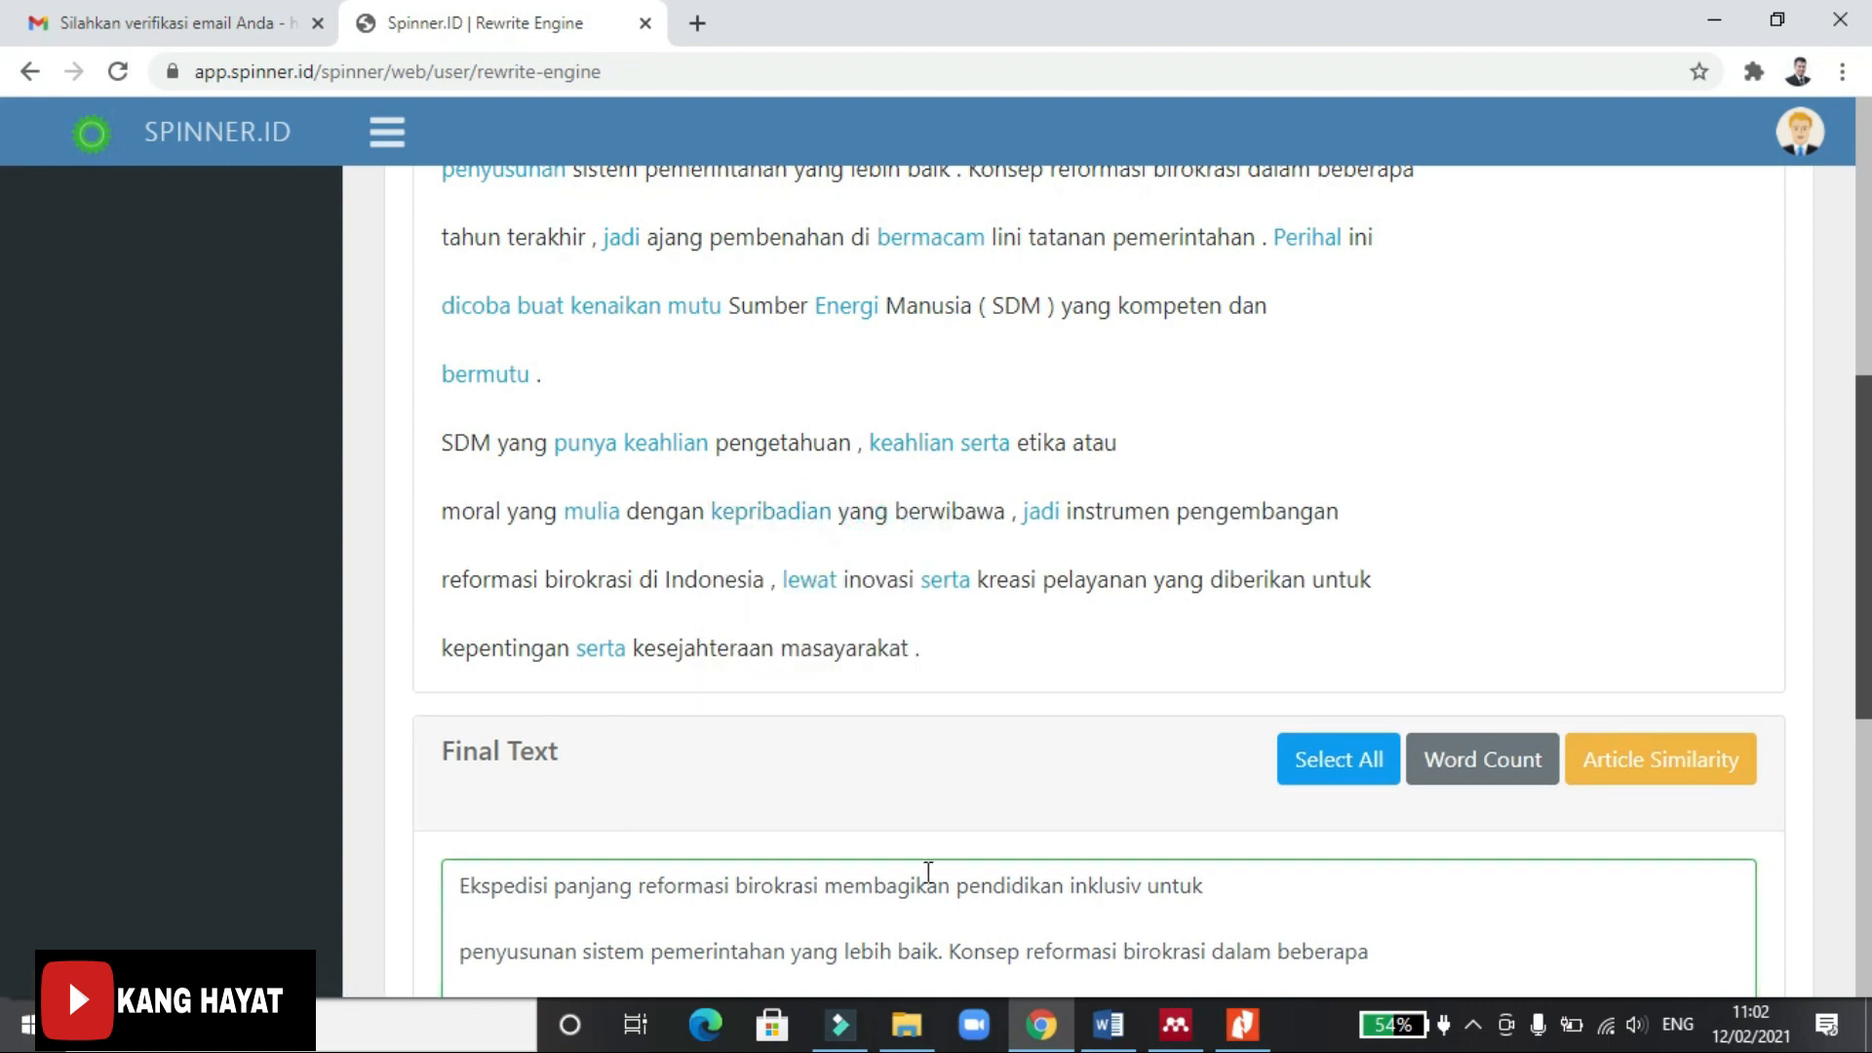
pyautogui.scroll(7, 958, 753)
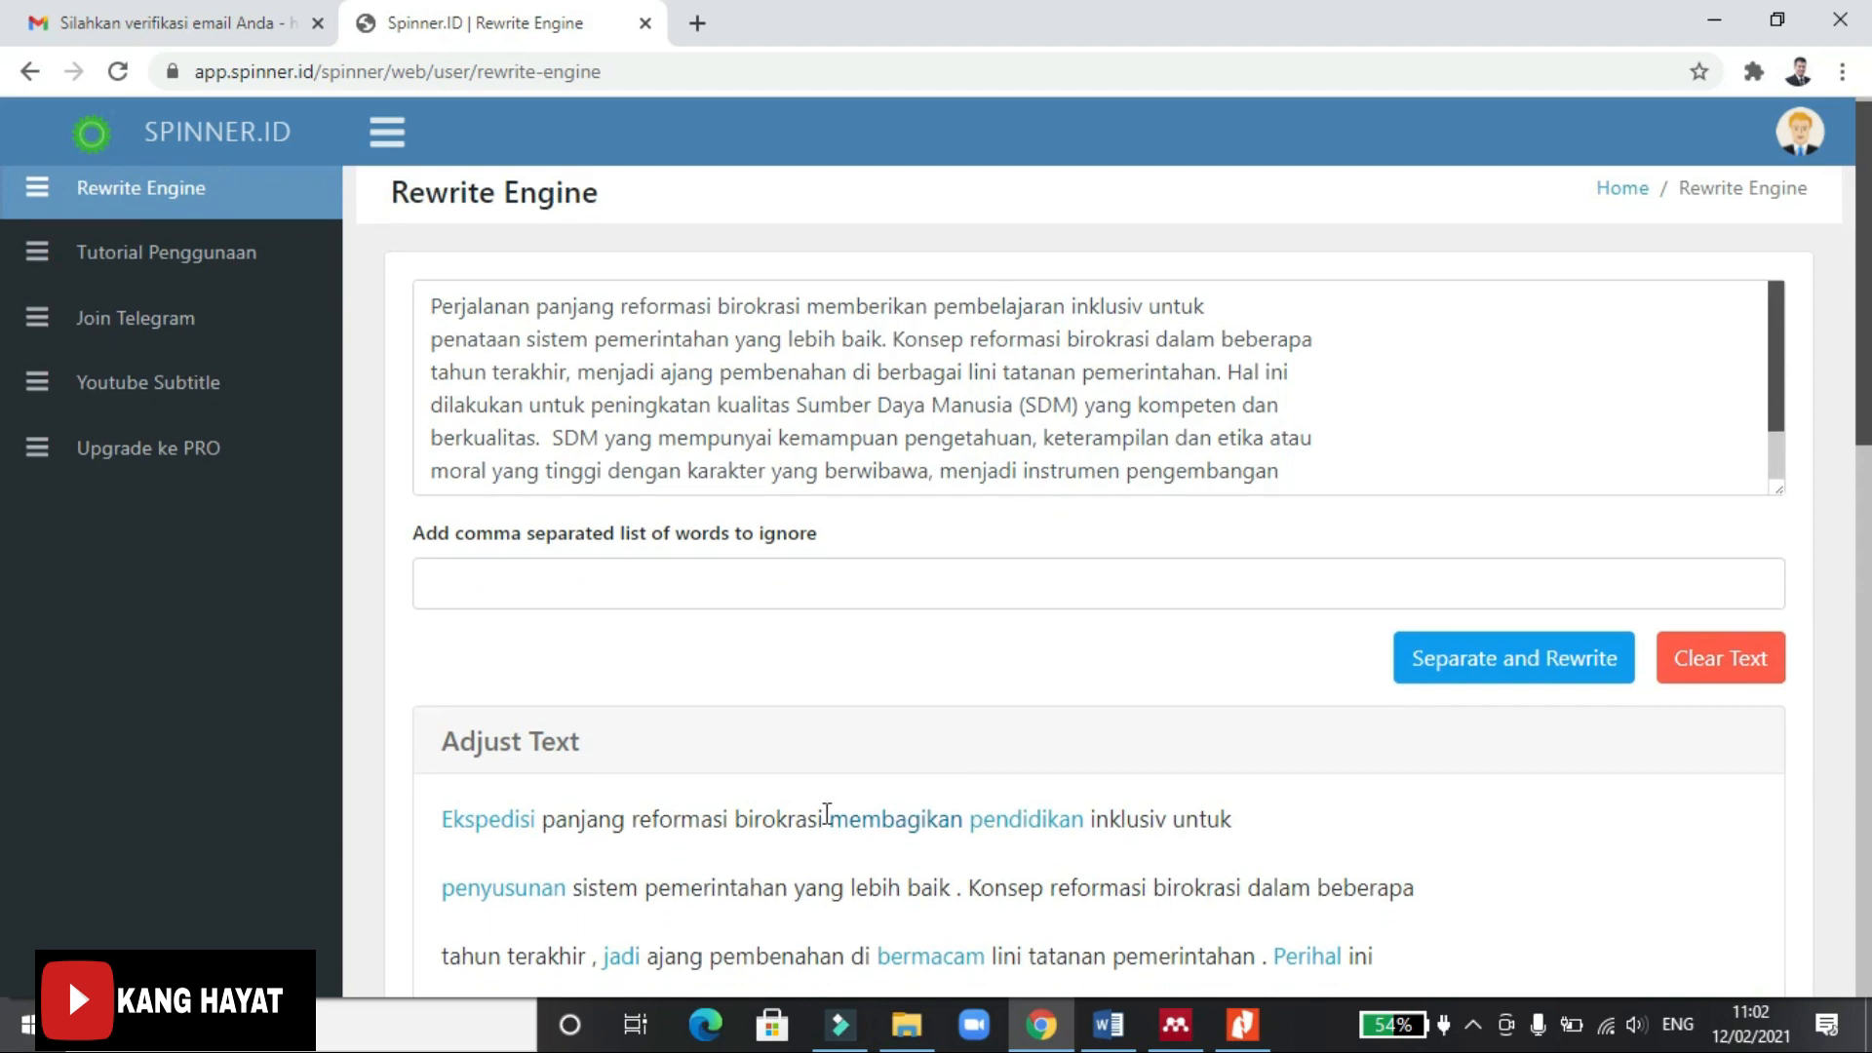
pyautogui.scroll(-4, 824, 820)
pyautogui.click(832, 877)
pyautogui.click(878, 880)
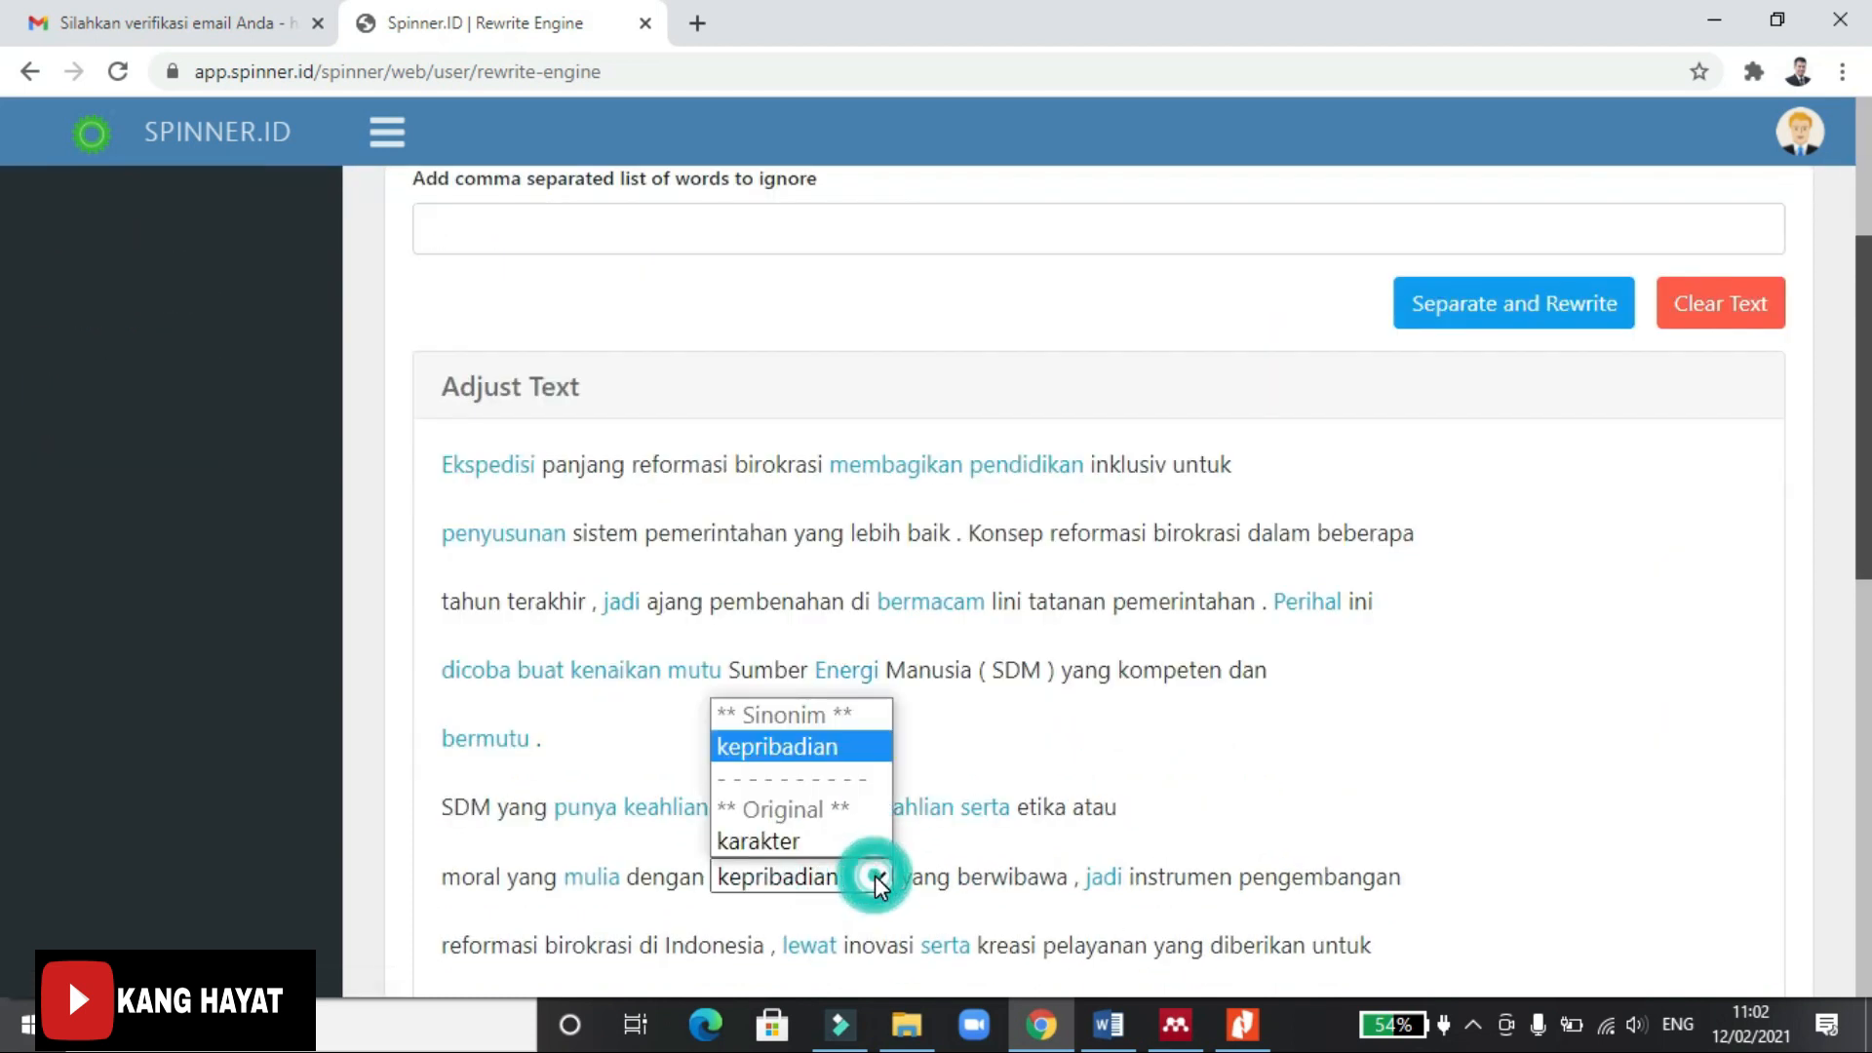
pyautogui.click(878, 880)
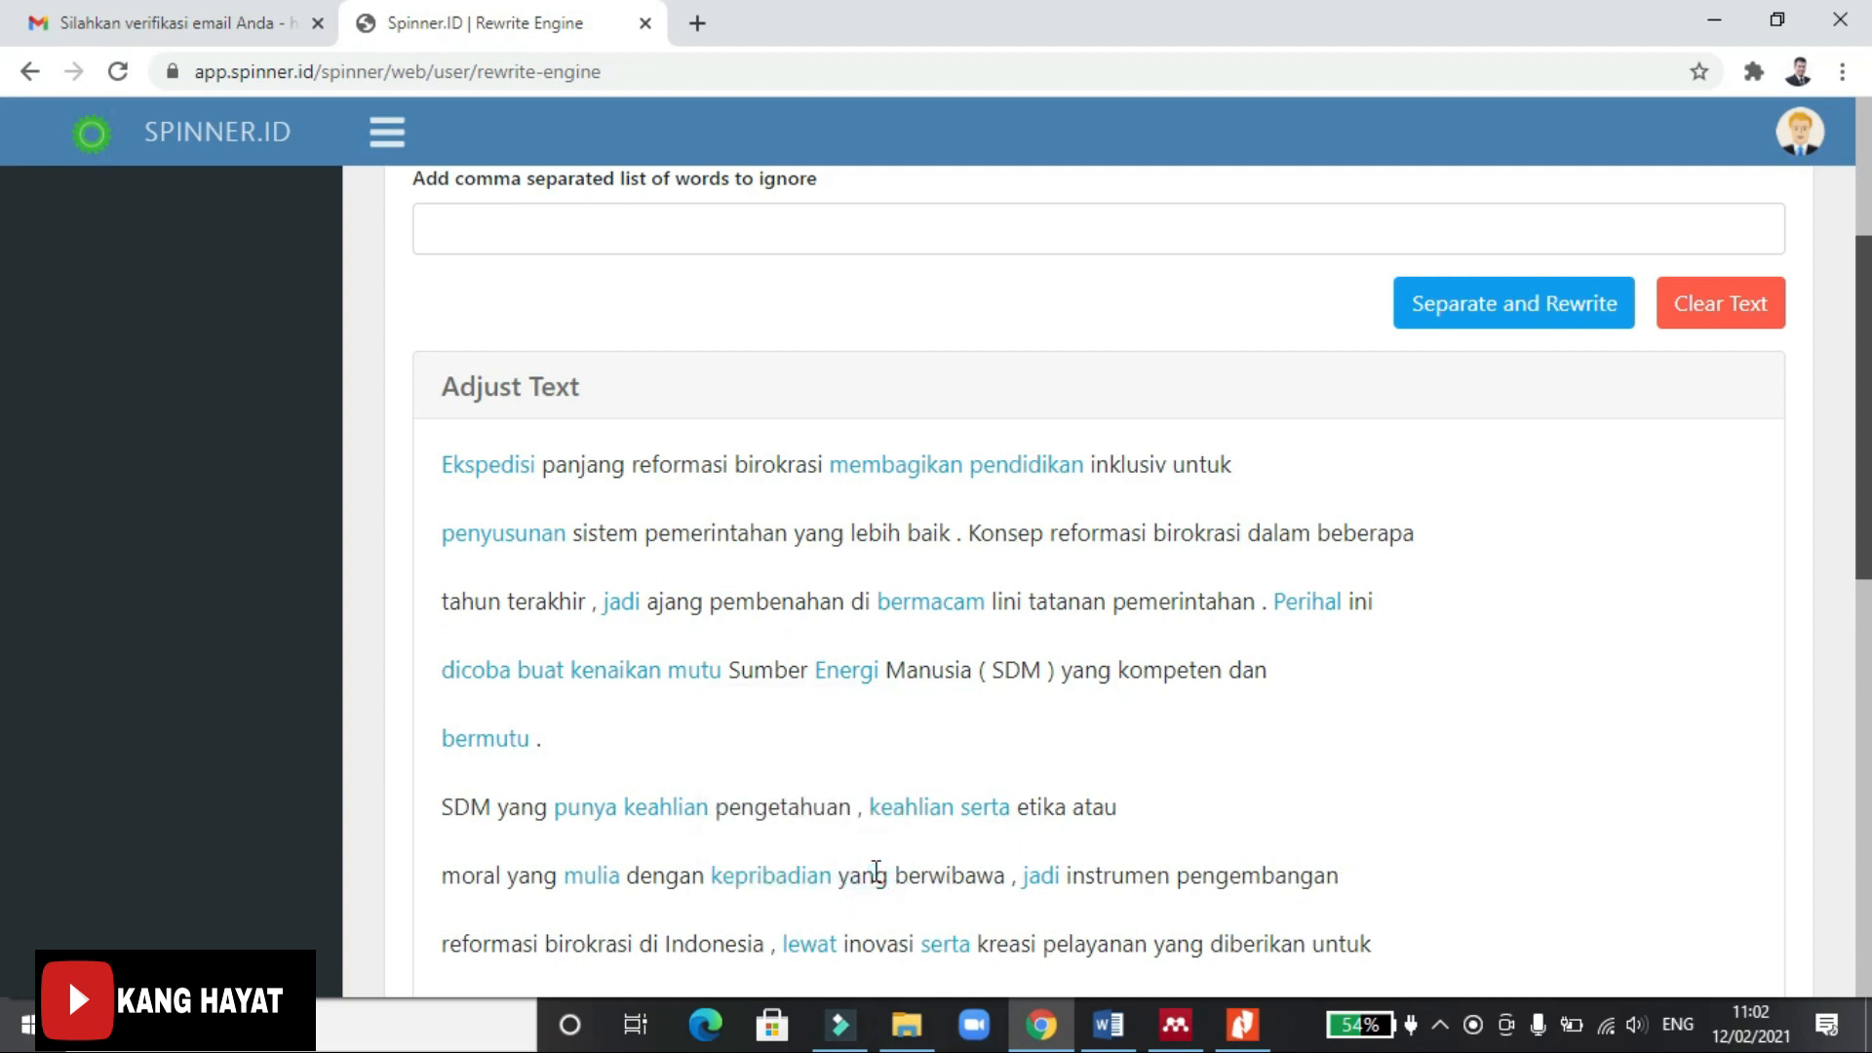
# Replace "kepribadian yang berwibawa" with "etika yang kuat" in the Final Text.
pyautogui.scroll(-8, 877, 875)
pyautogui.scroll(-2, 876, 870)
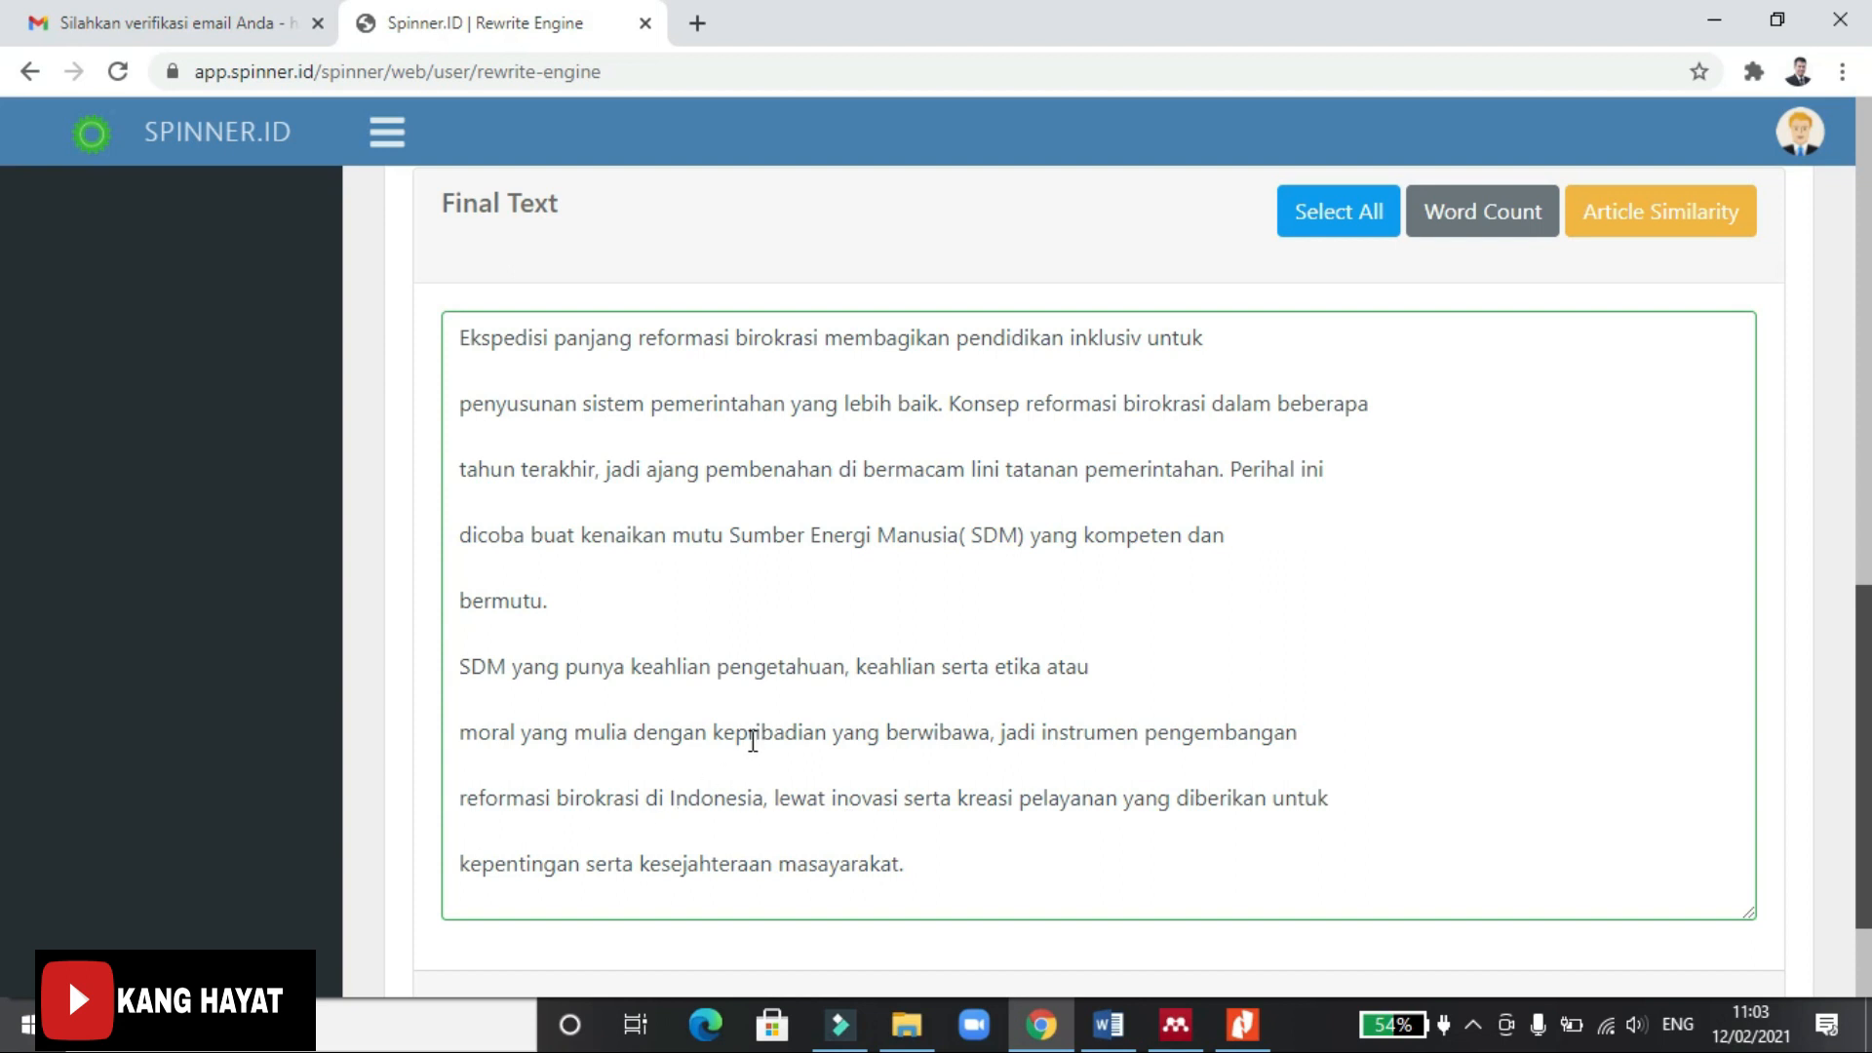
pyautogui.doubleClick(716, 729)
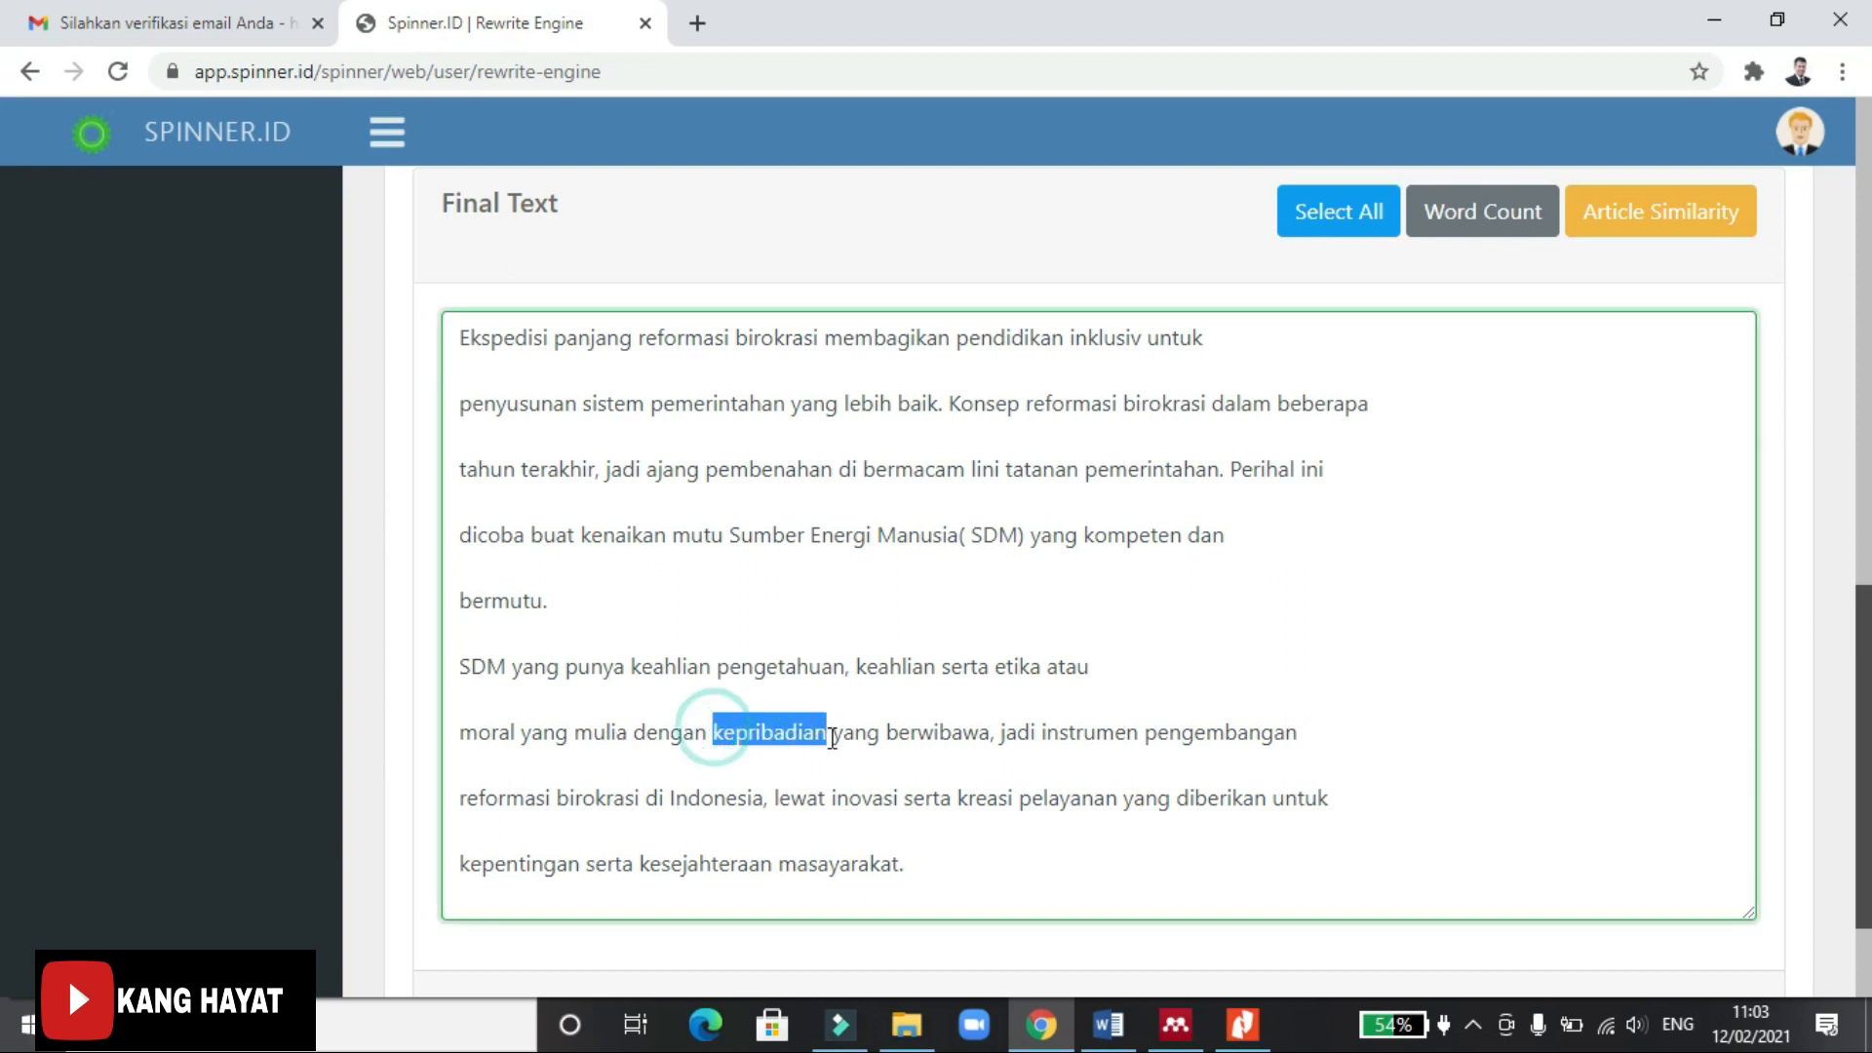
pyautogui.moveTo(717, 729); pyautogui.dragTo(991, 733)
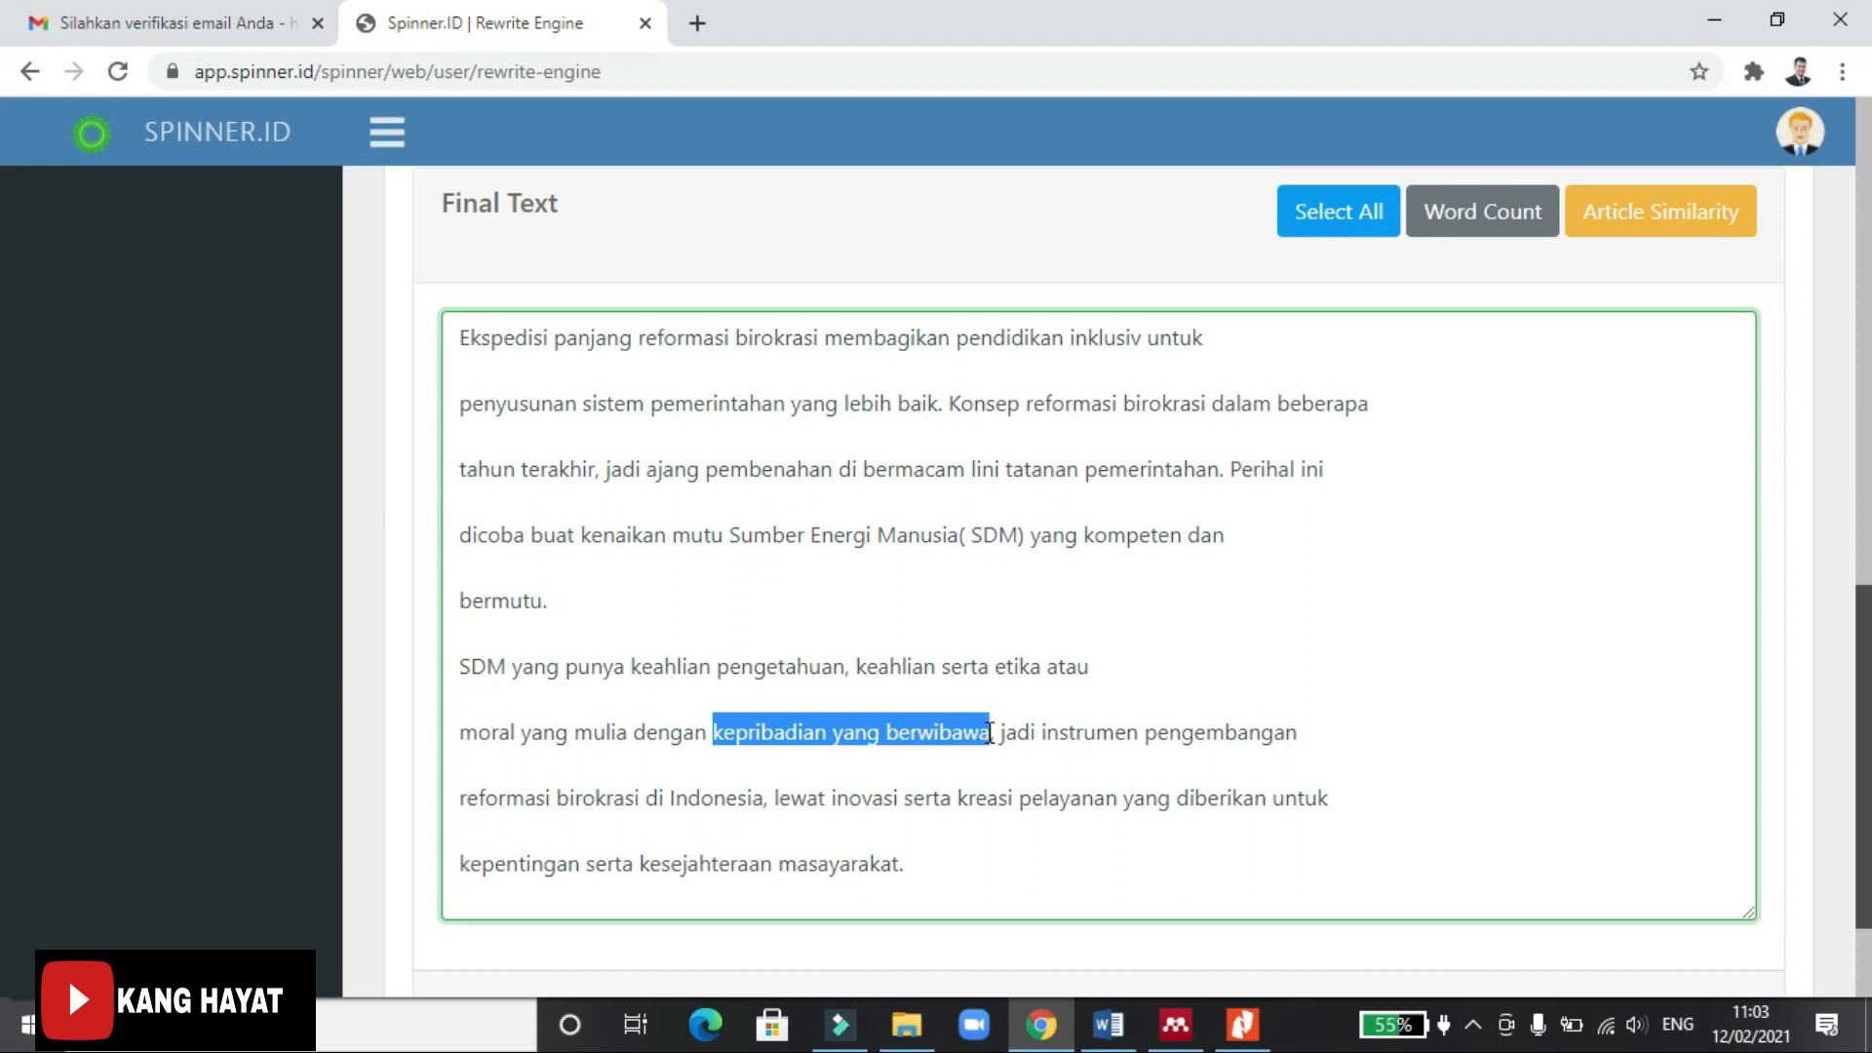
pyautogui.write('etika yang ')
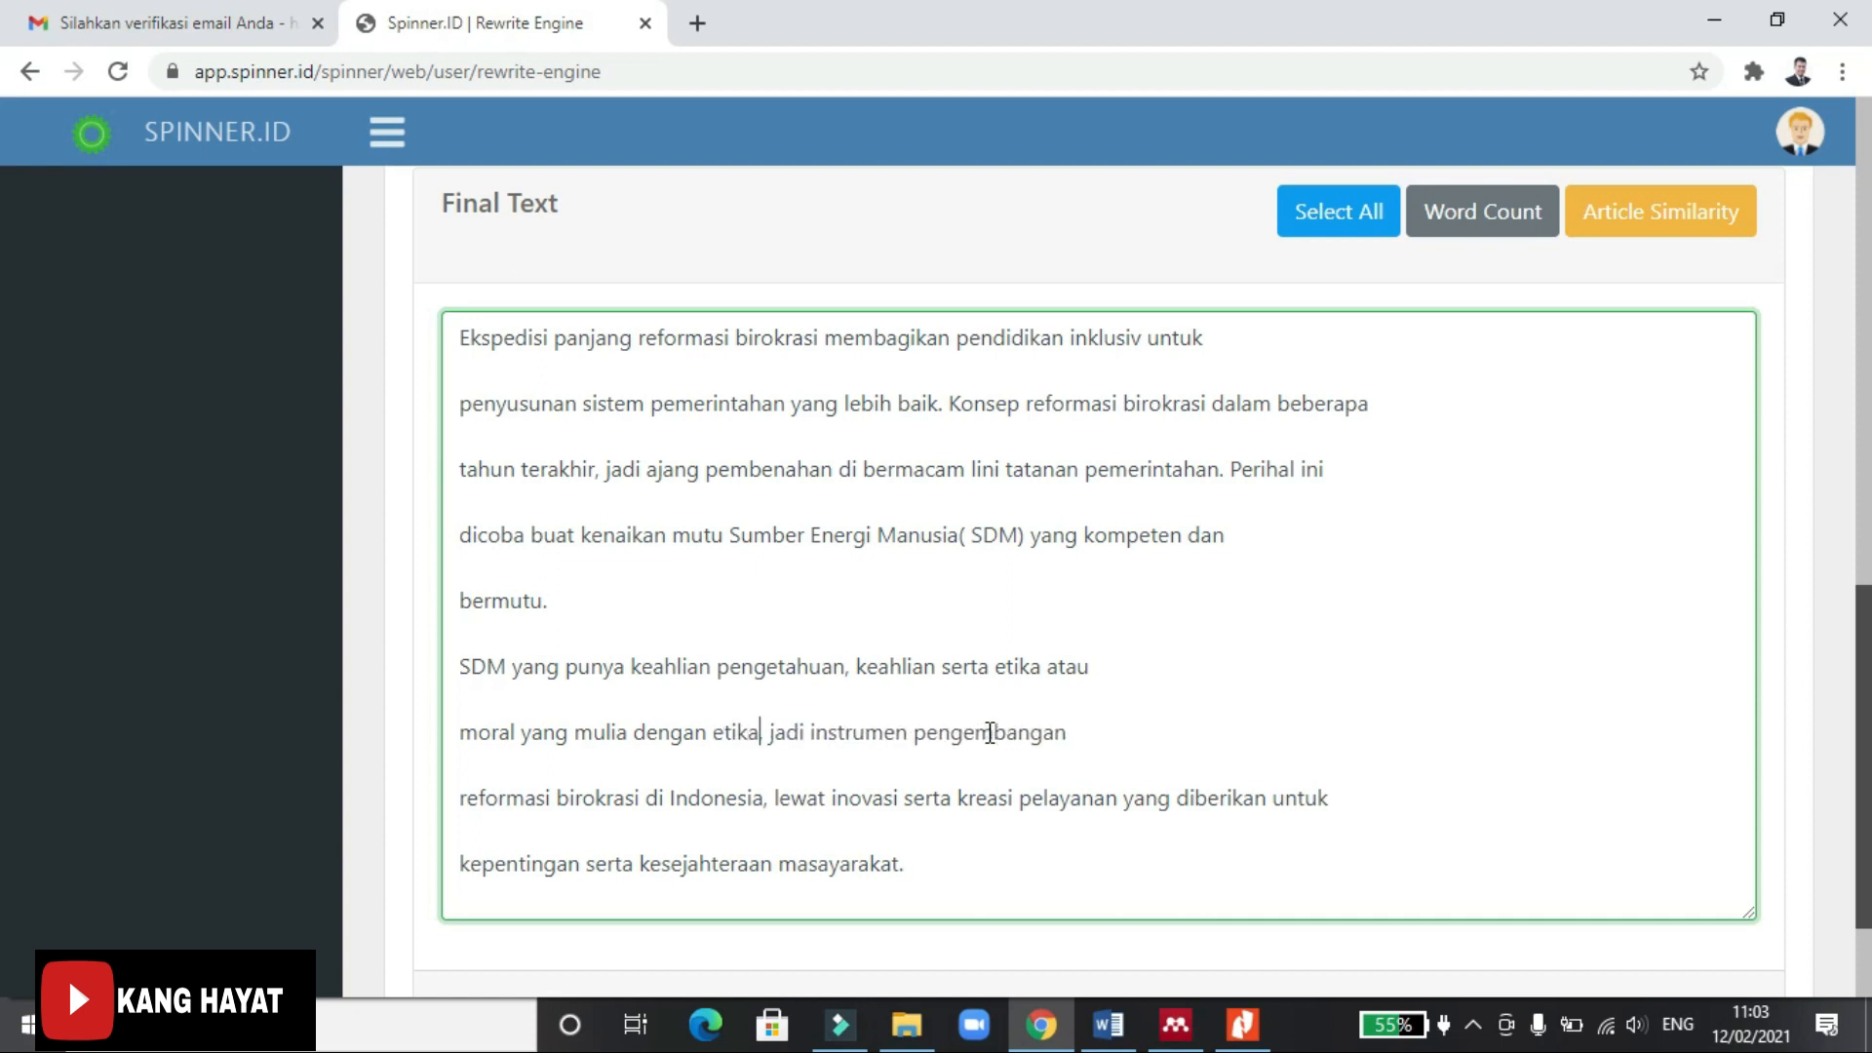
pyautogui.write('kuat')
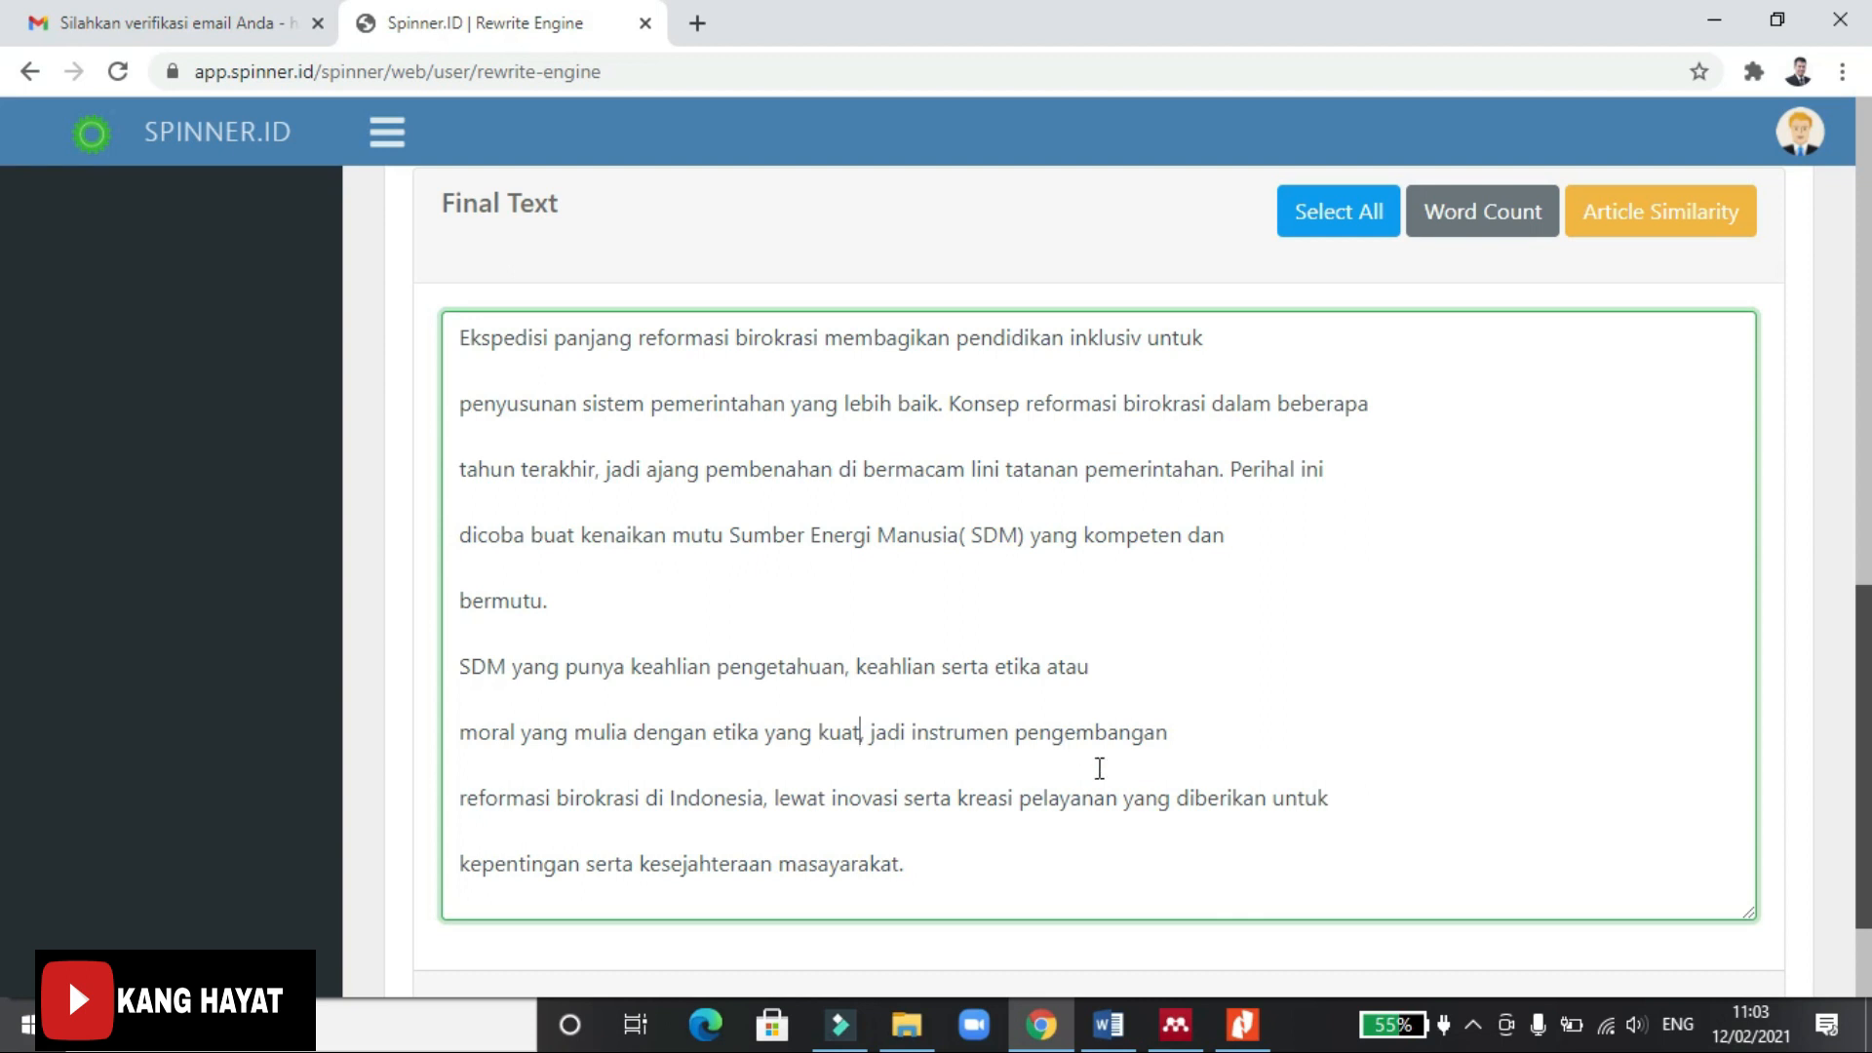
# Change the synonym "jadi" to "sebagai" before "instrumen pengembangan" in the Adjust Text and check the Final Text.
pyautogui.scroll(5, 1099, 768)
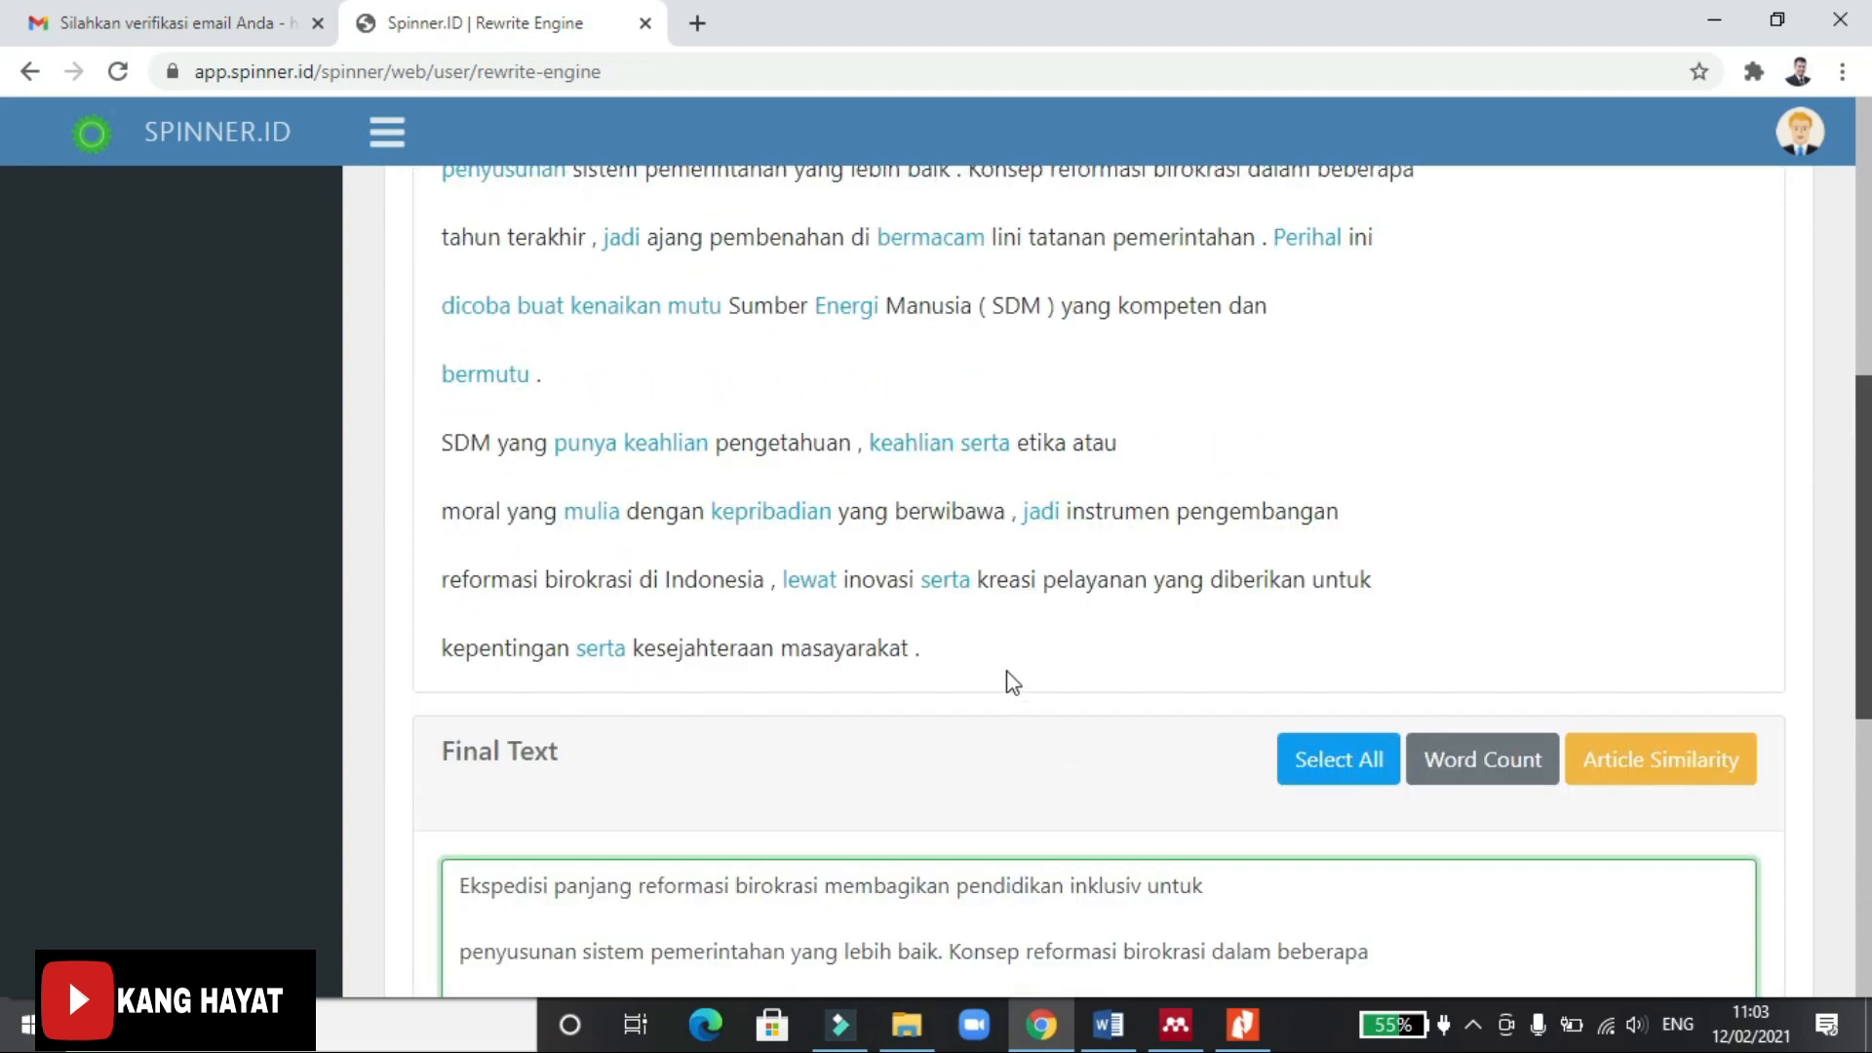
pyautogui.click(1036, 526)
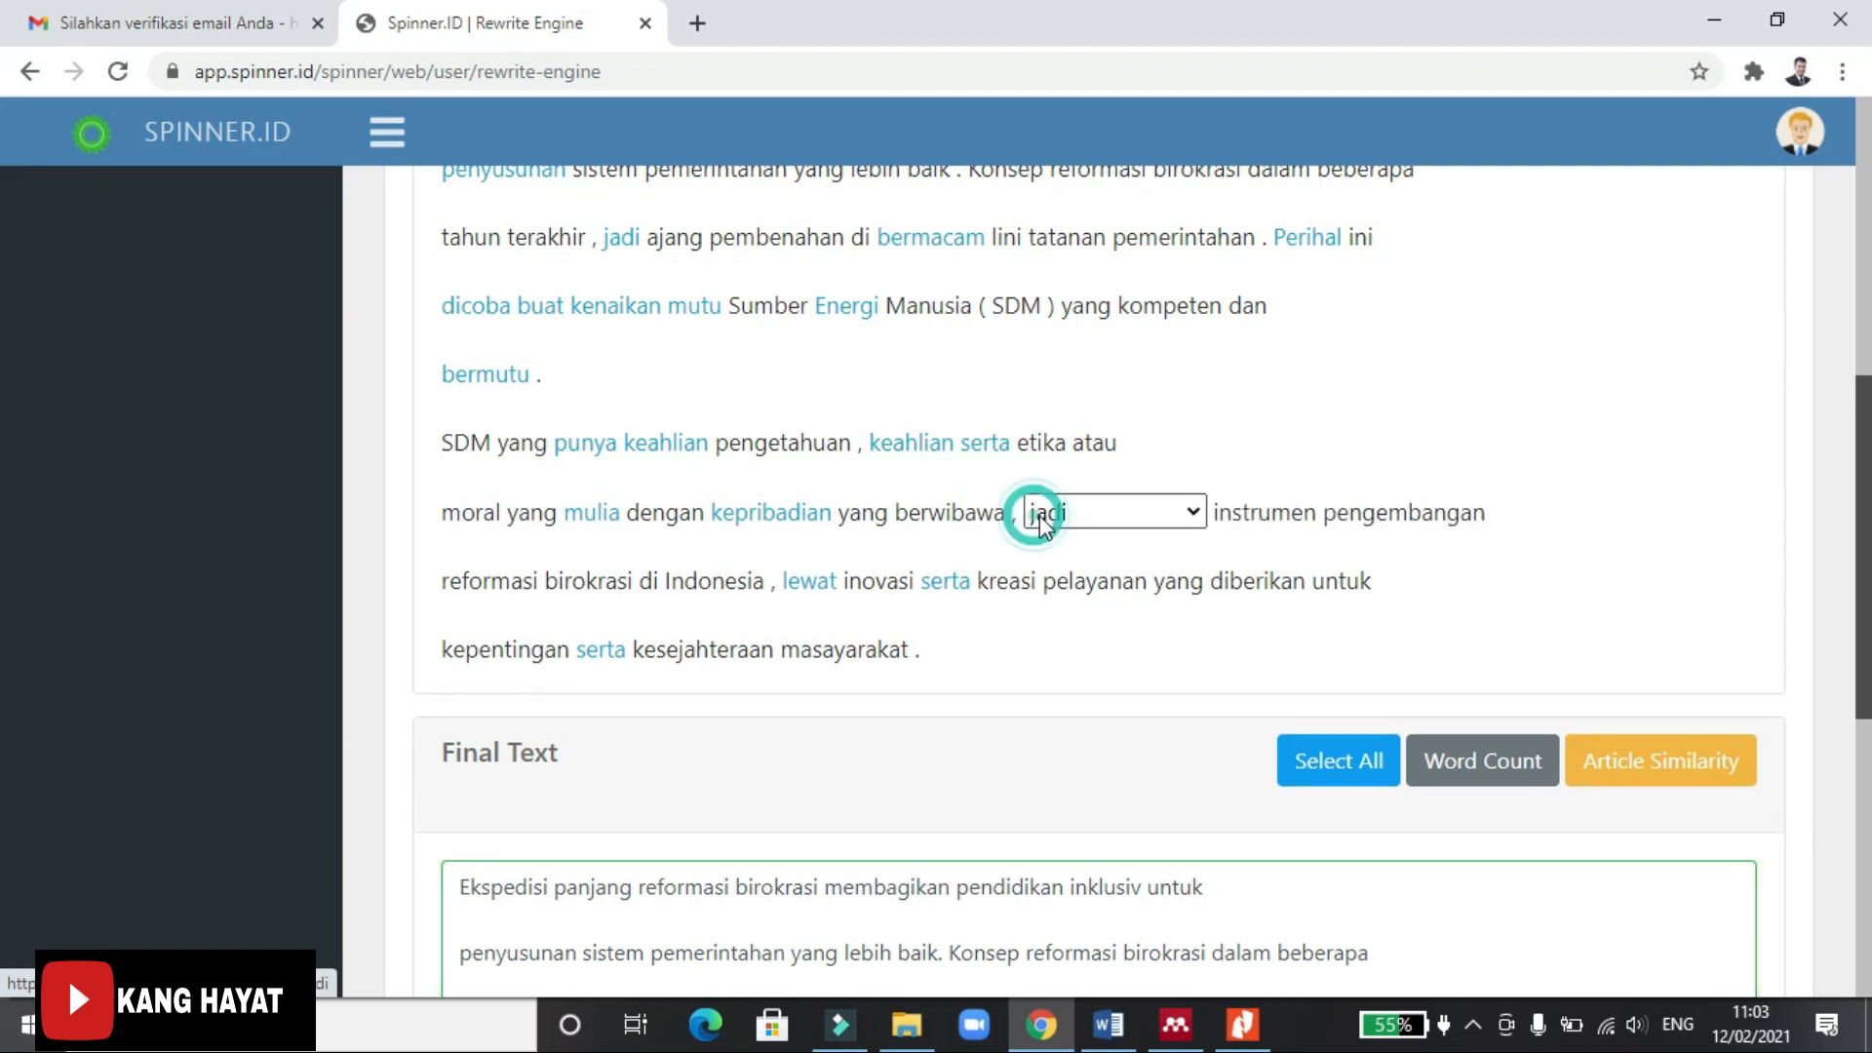
pyautogui.click(1191, 514)
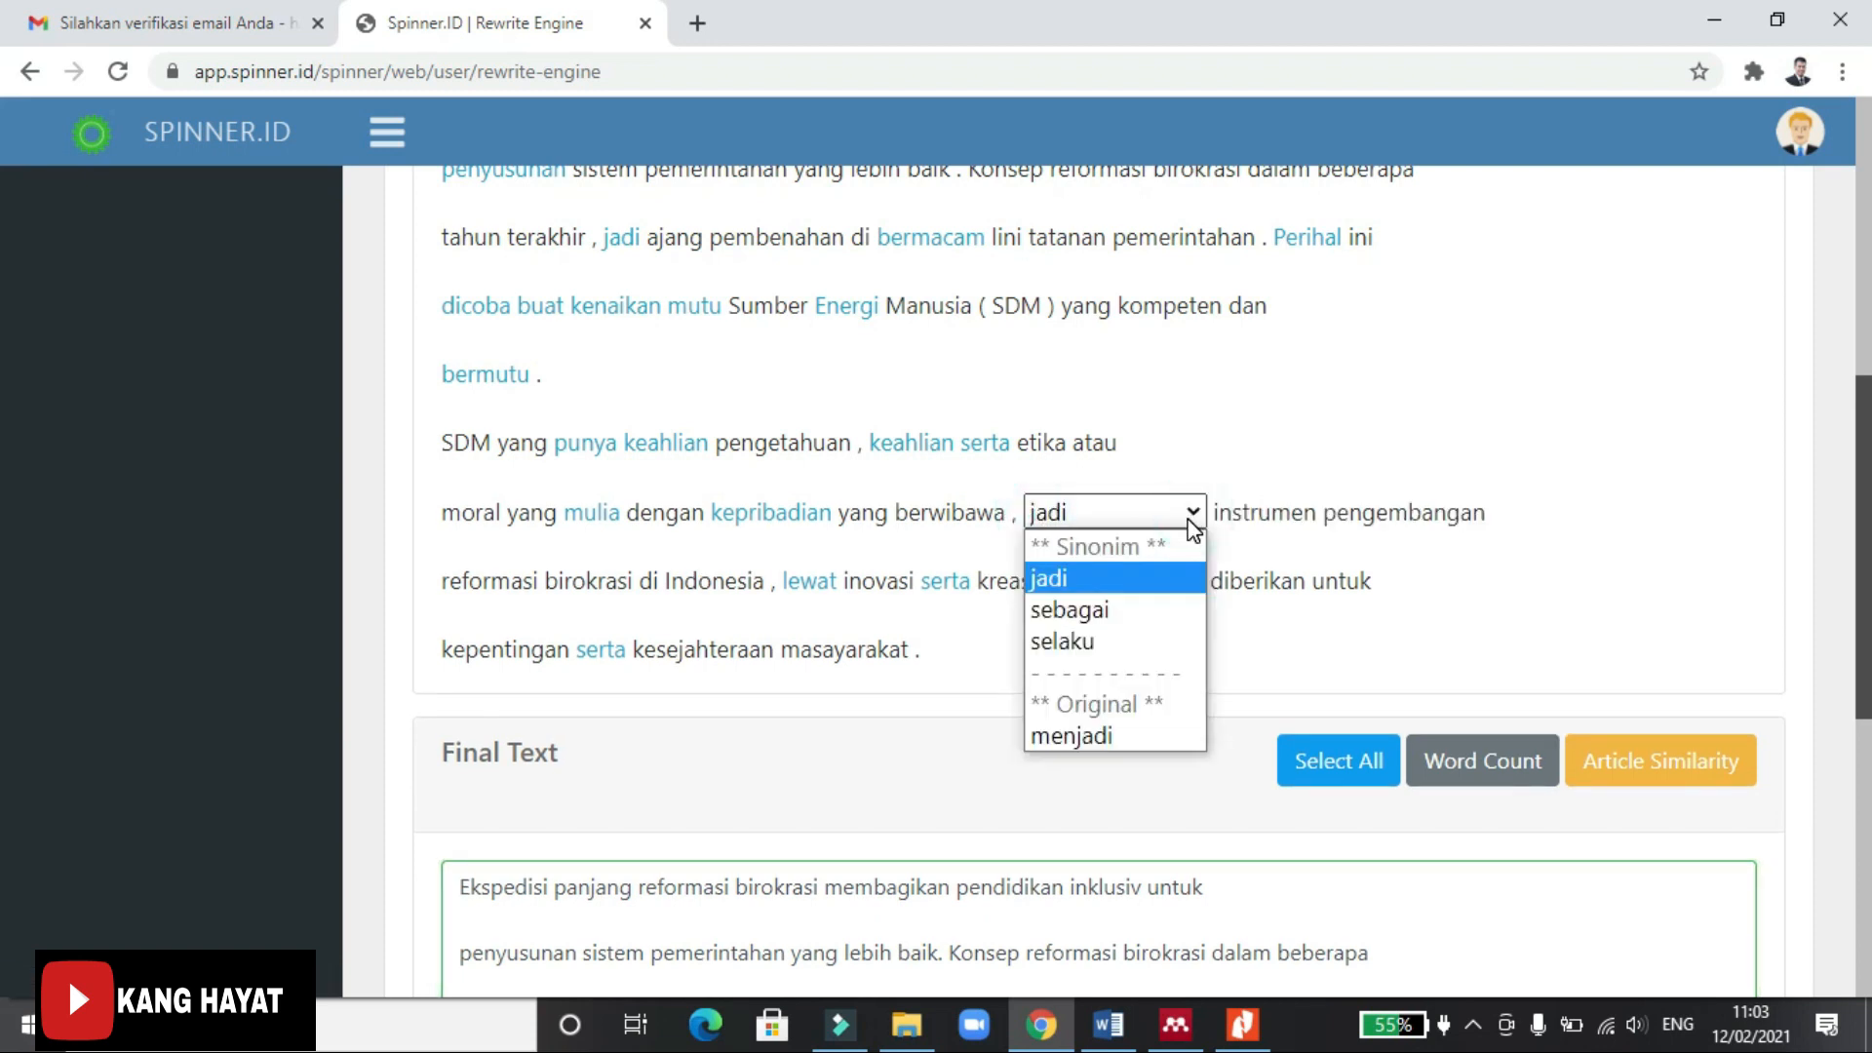
pyautogui.click(1114, 614)
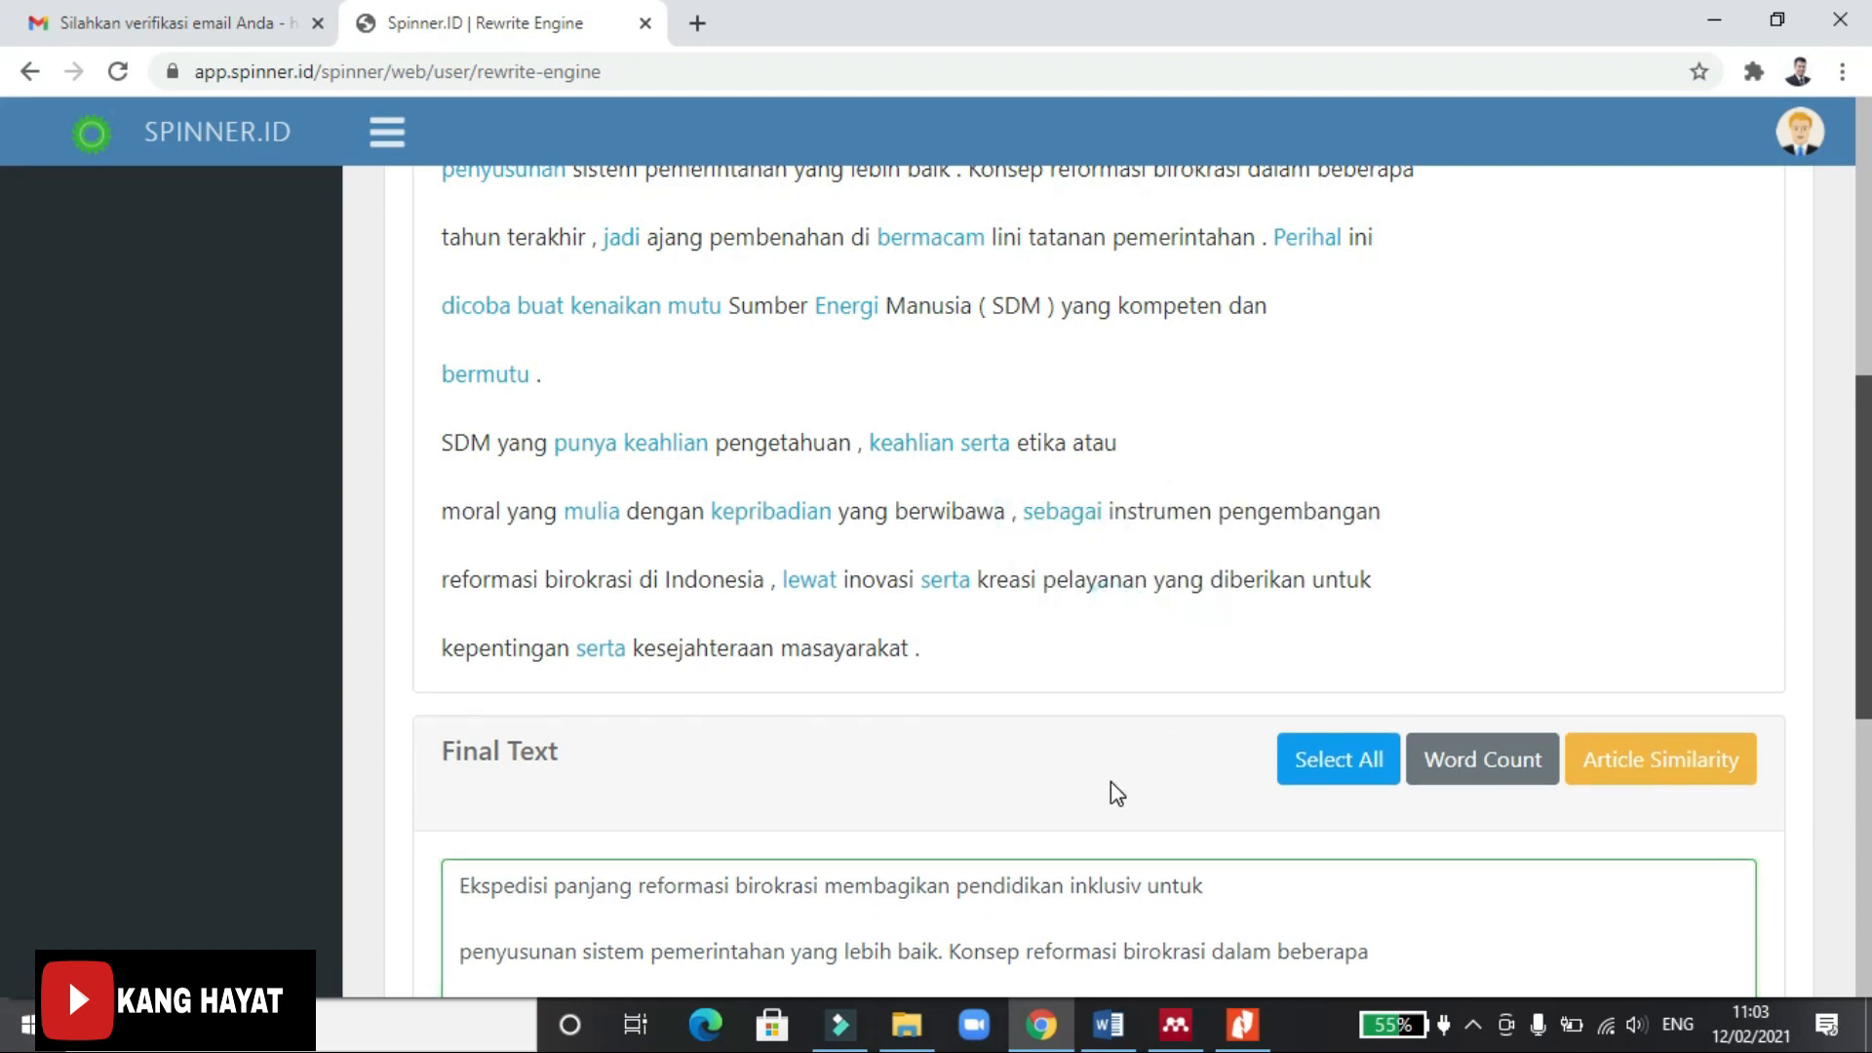
pyautogui.scroll(-4, 1111, 783)
pyautogui.scroll(-3, 1117, 792)
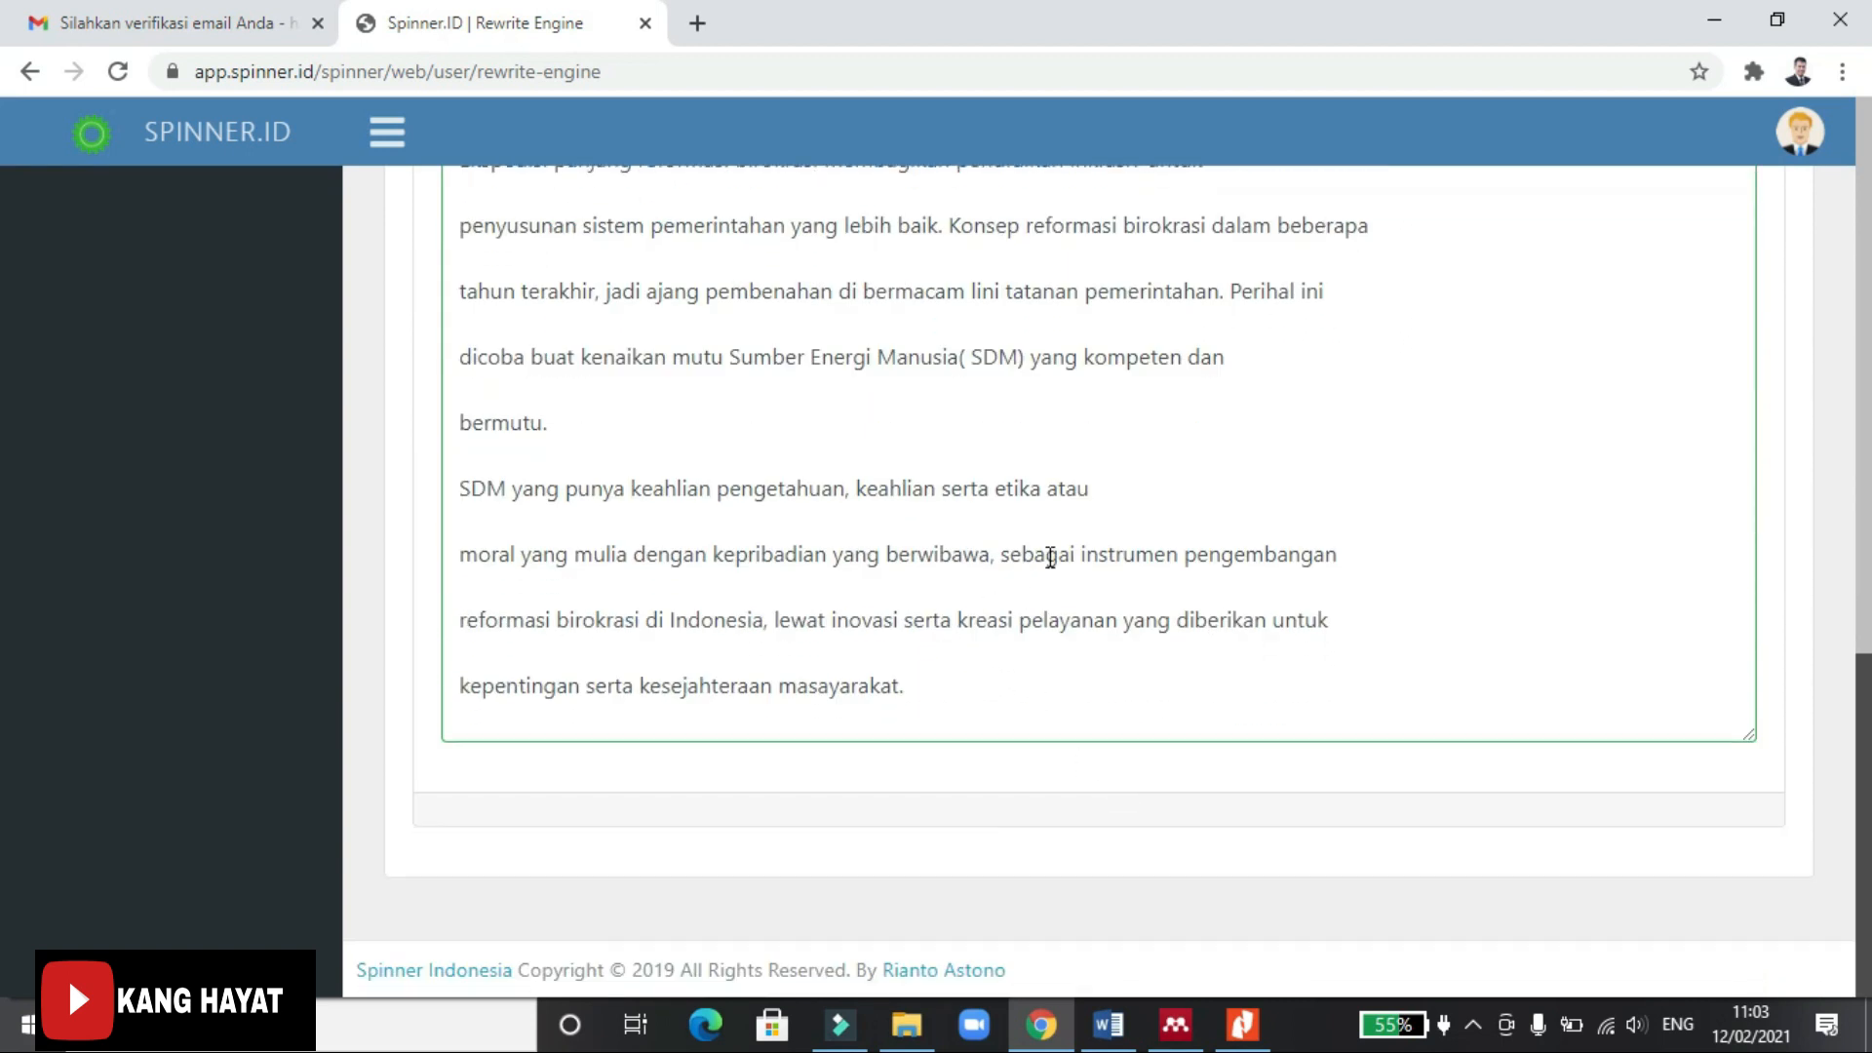
pyautogui.scroll(9, 1295, 594)
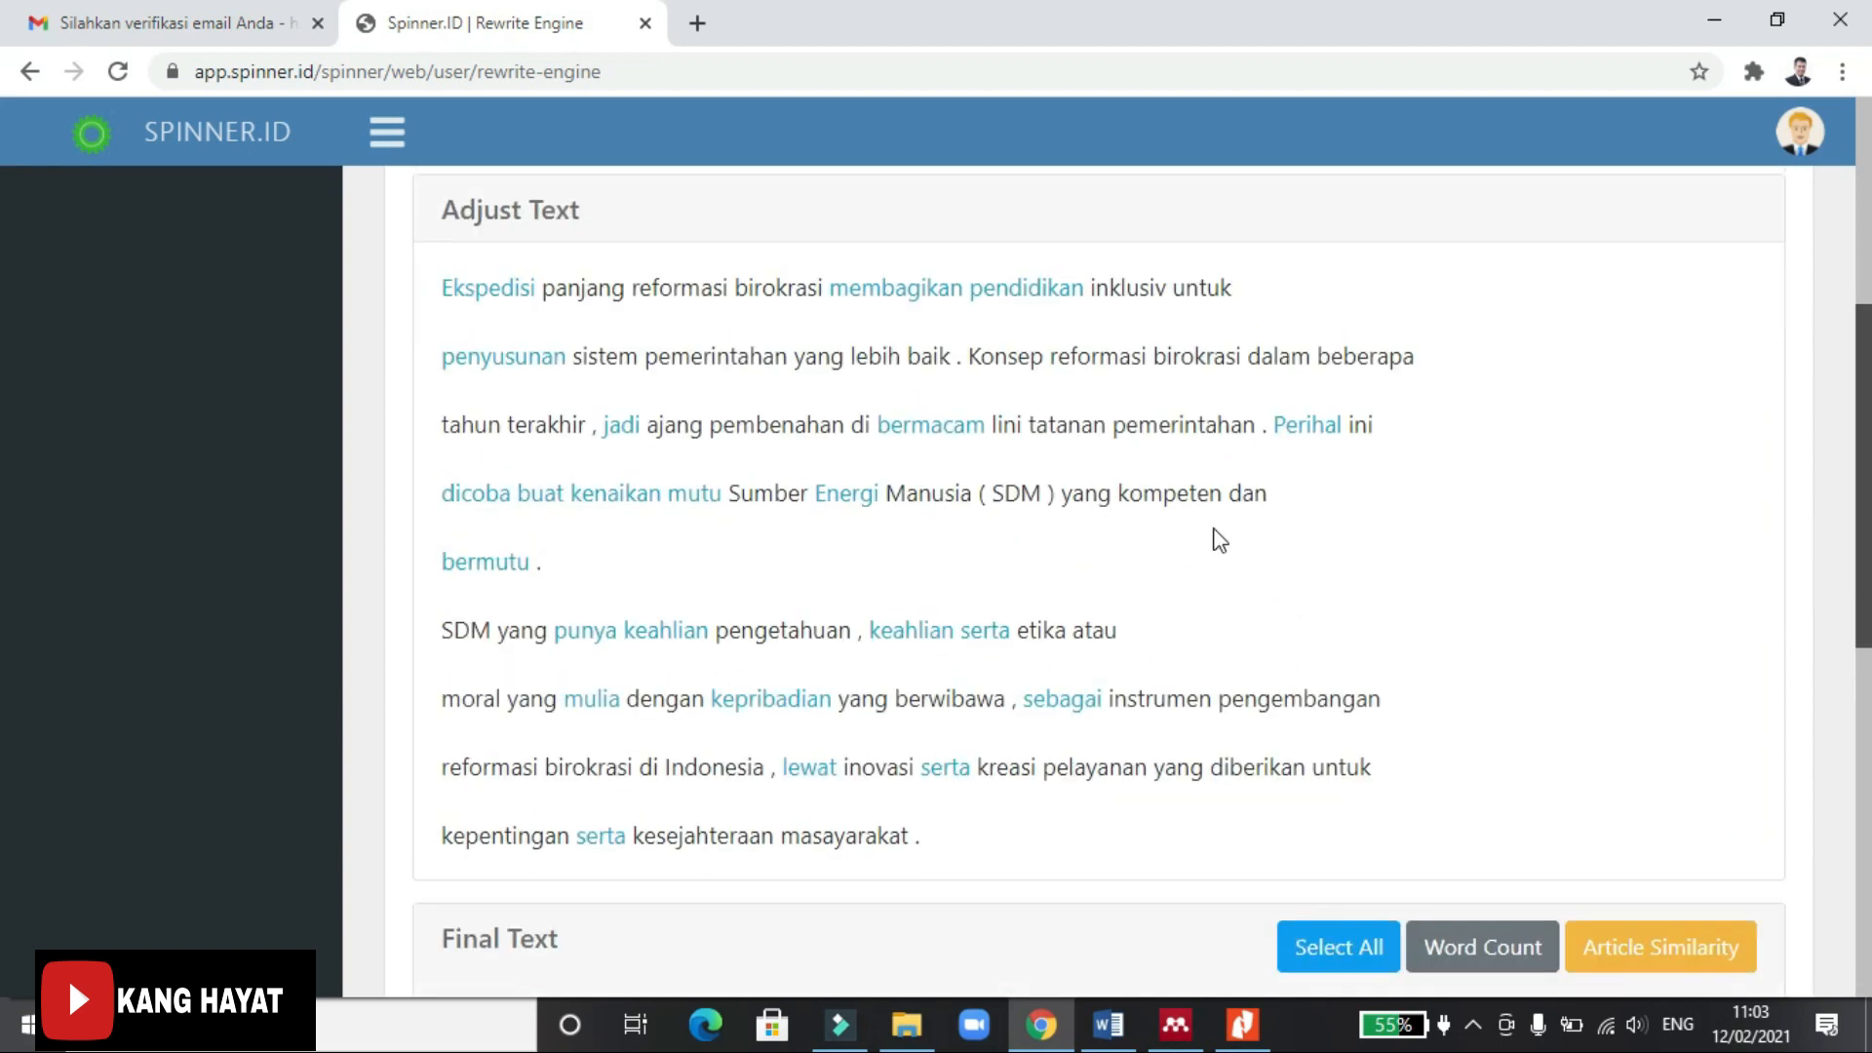
# Insert "dalam" between "instrumen" and "pengembangan" in the Final Text.
pyautogui.scroll(-7, 1226, 727)
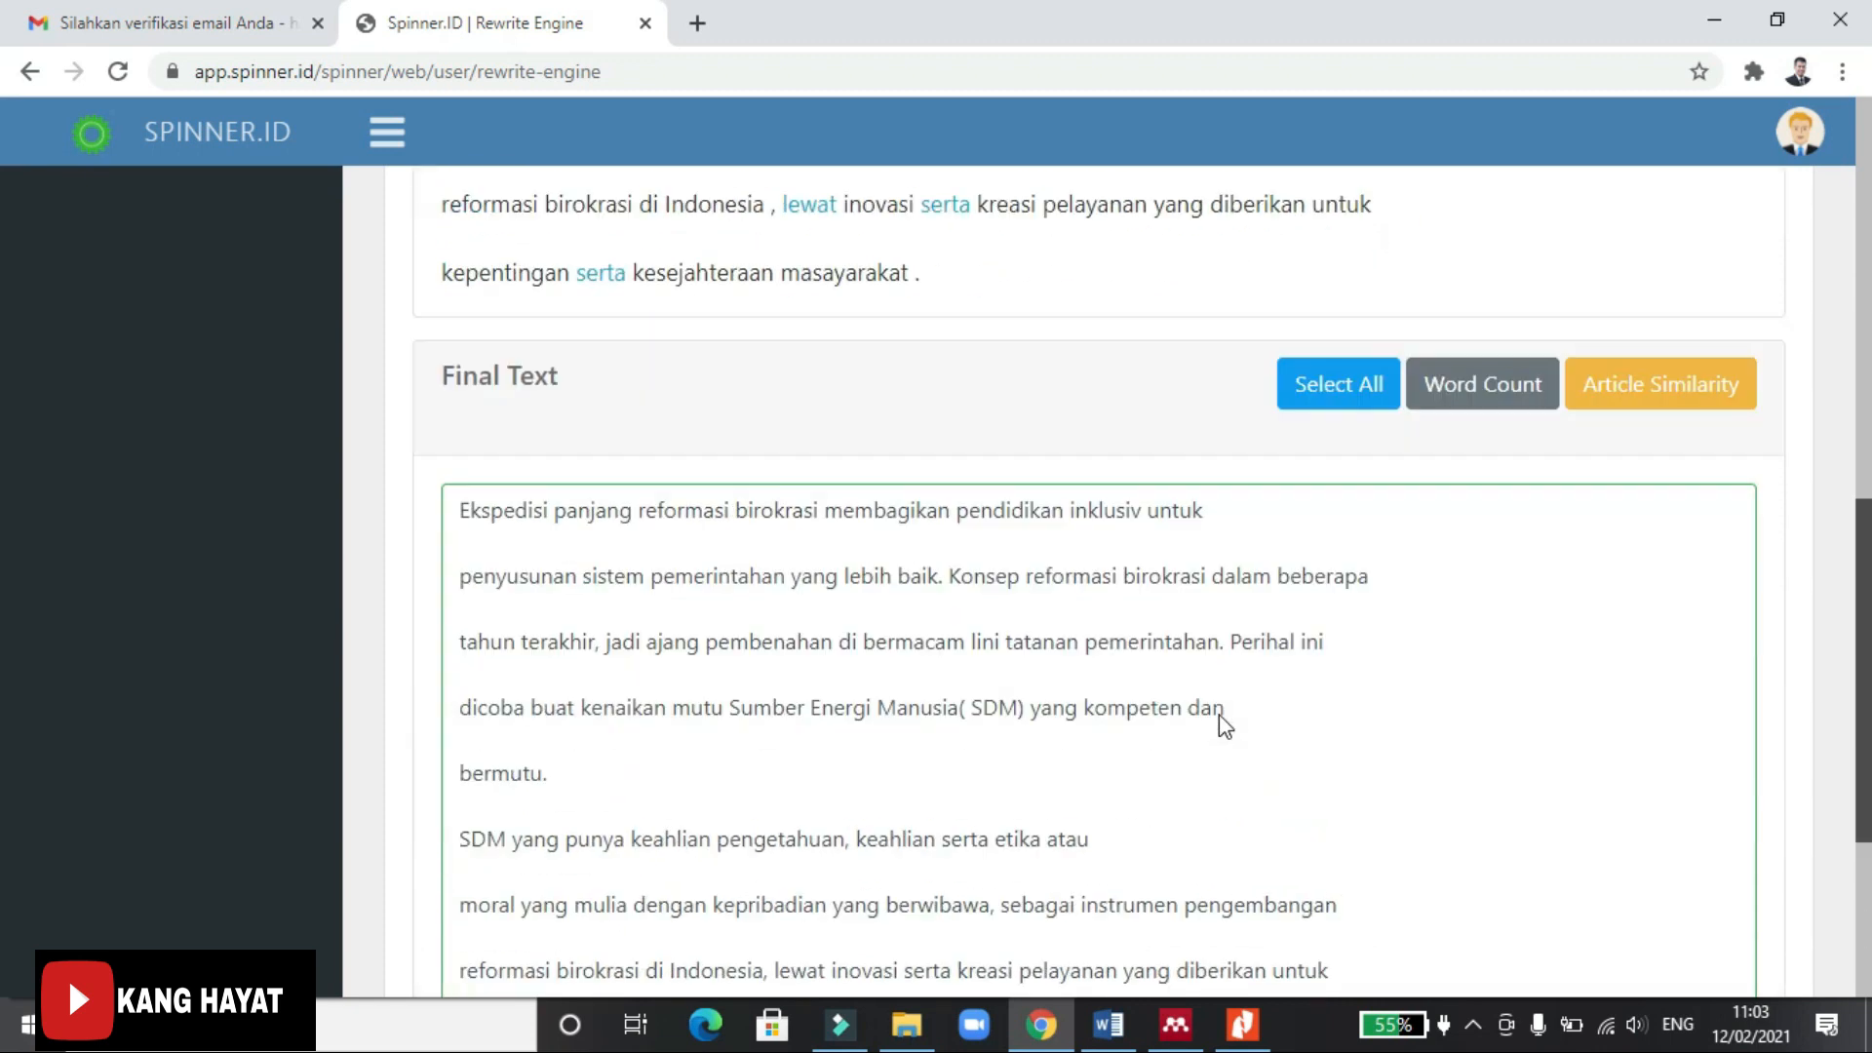
pyautogui.click(1190, 733)
pyautogui.write('dalam')
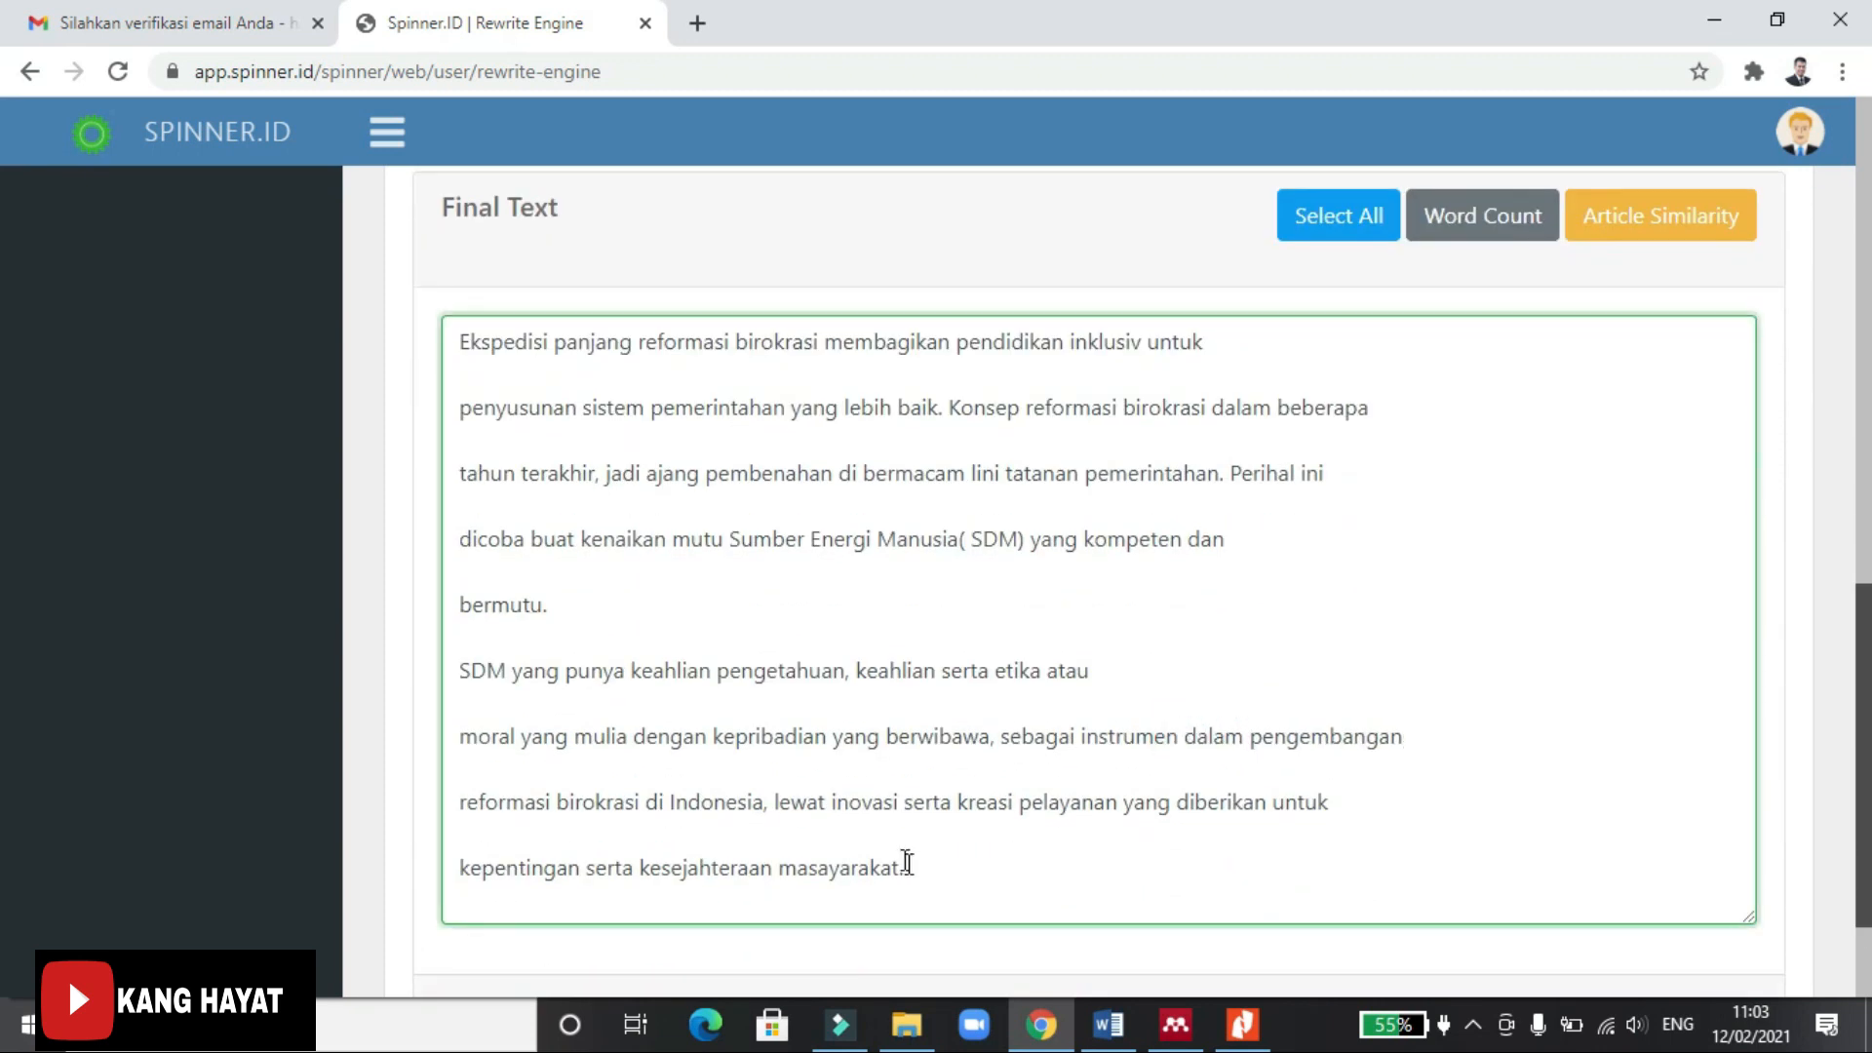
# Review the source paragraph and the synonym options for "lewat" in the Adjust Text, keeping "lewat".
pyautogui.scroll(12, 1112, 780)
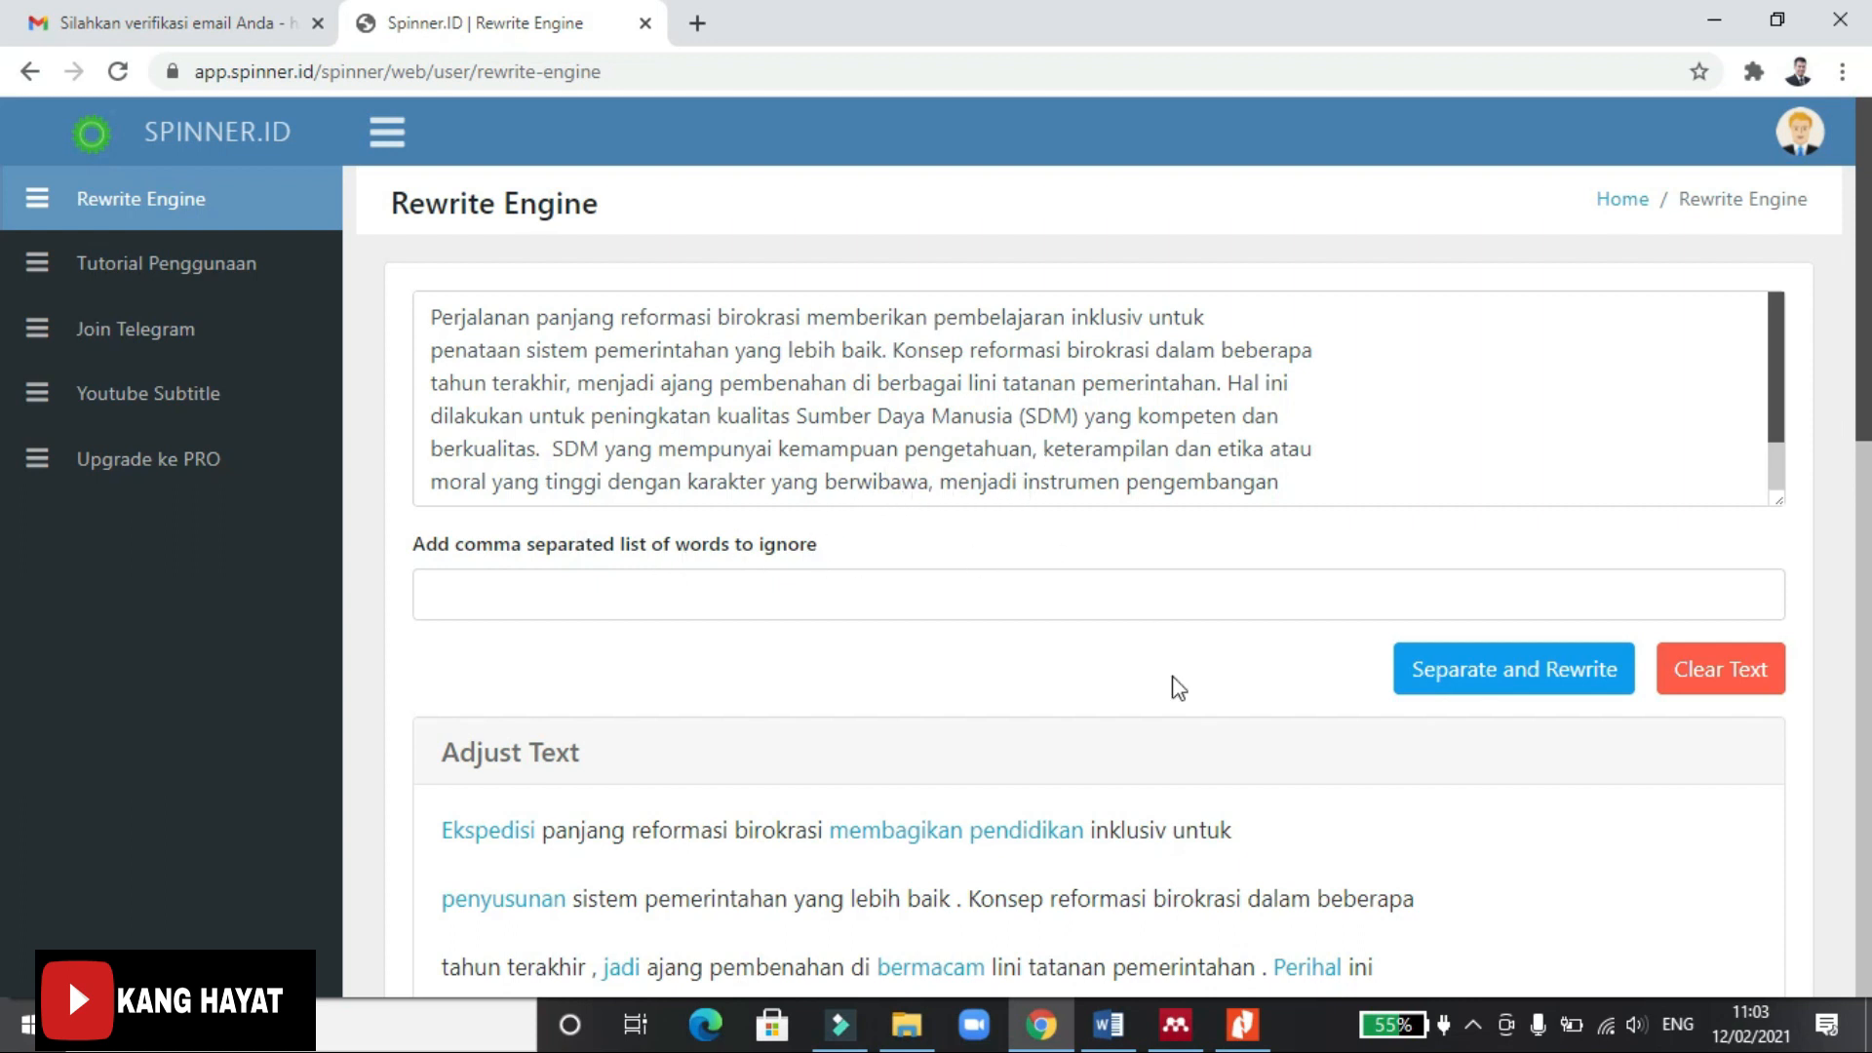
pyautogui.scroll(-7, 1174, 680)
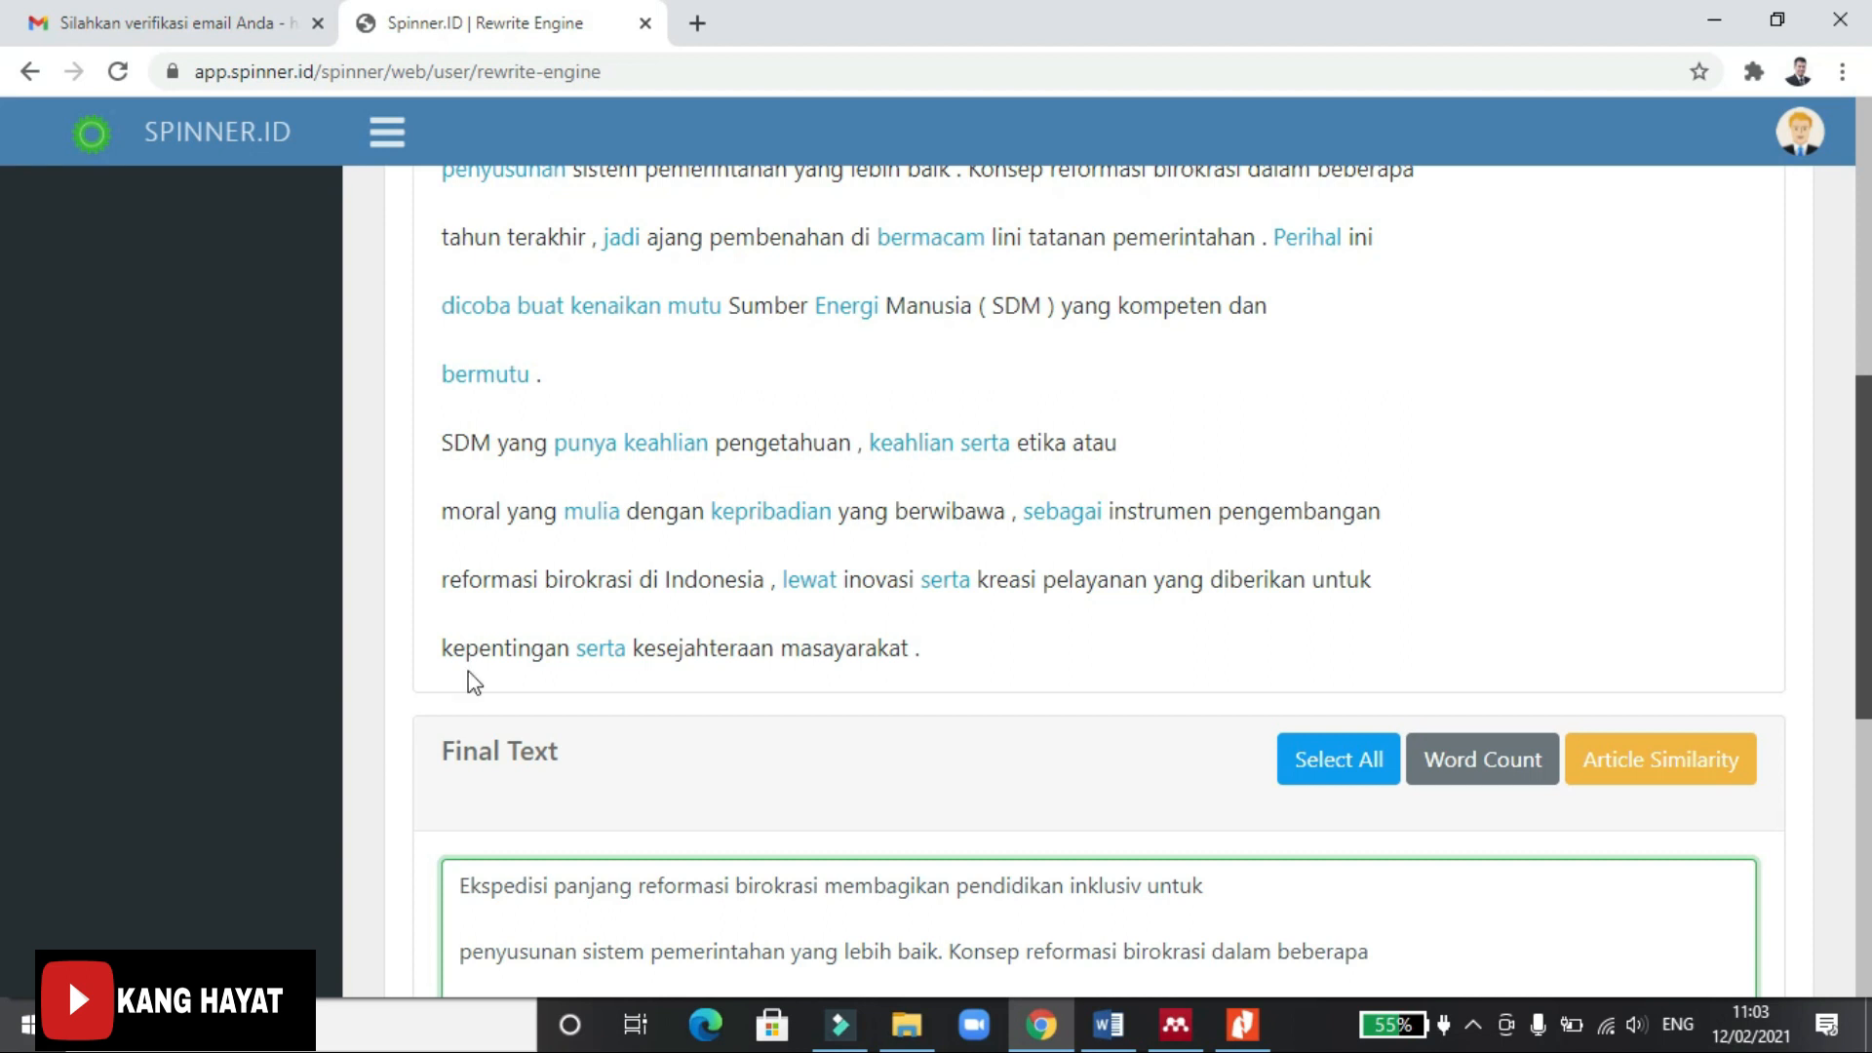
pyautogui.click(807, 583)
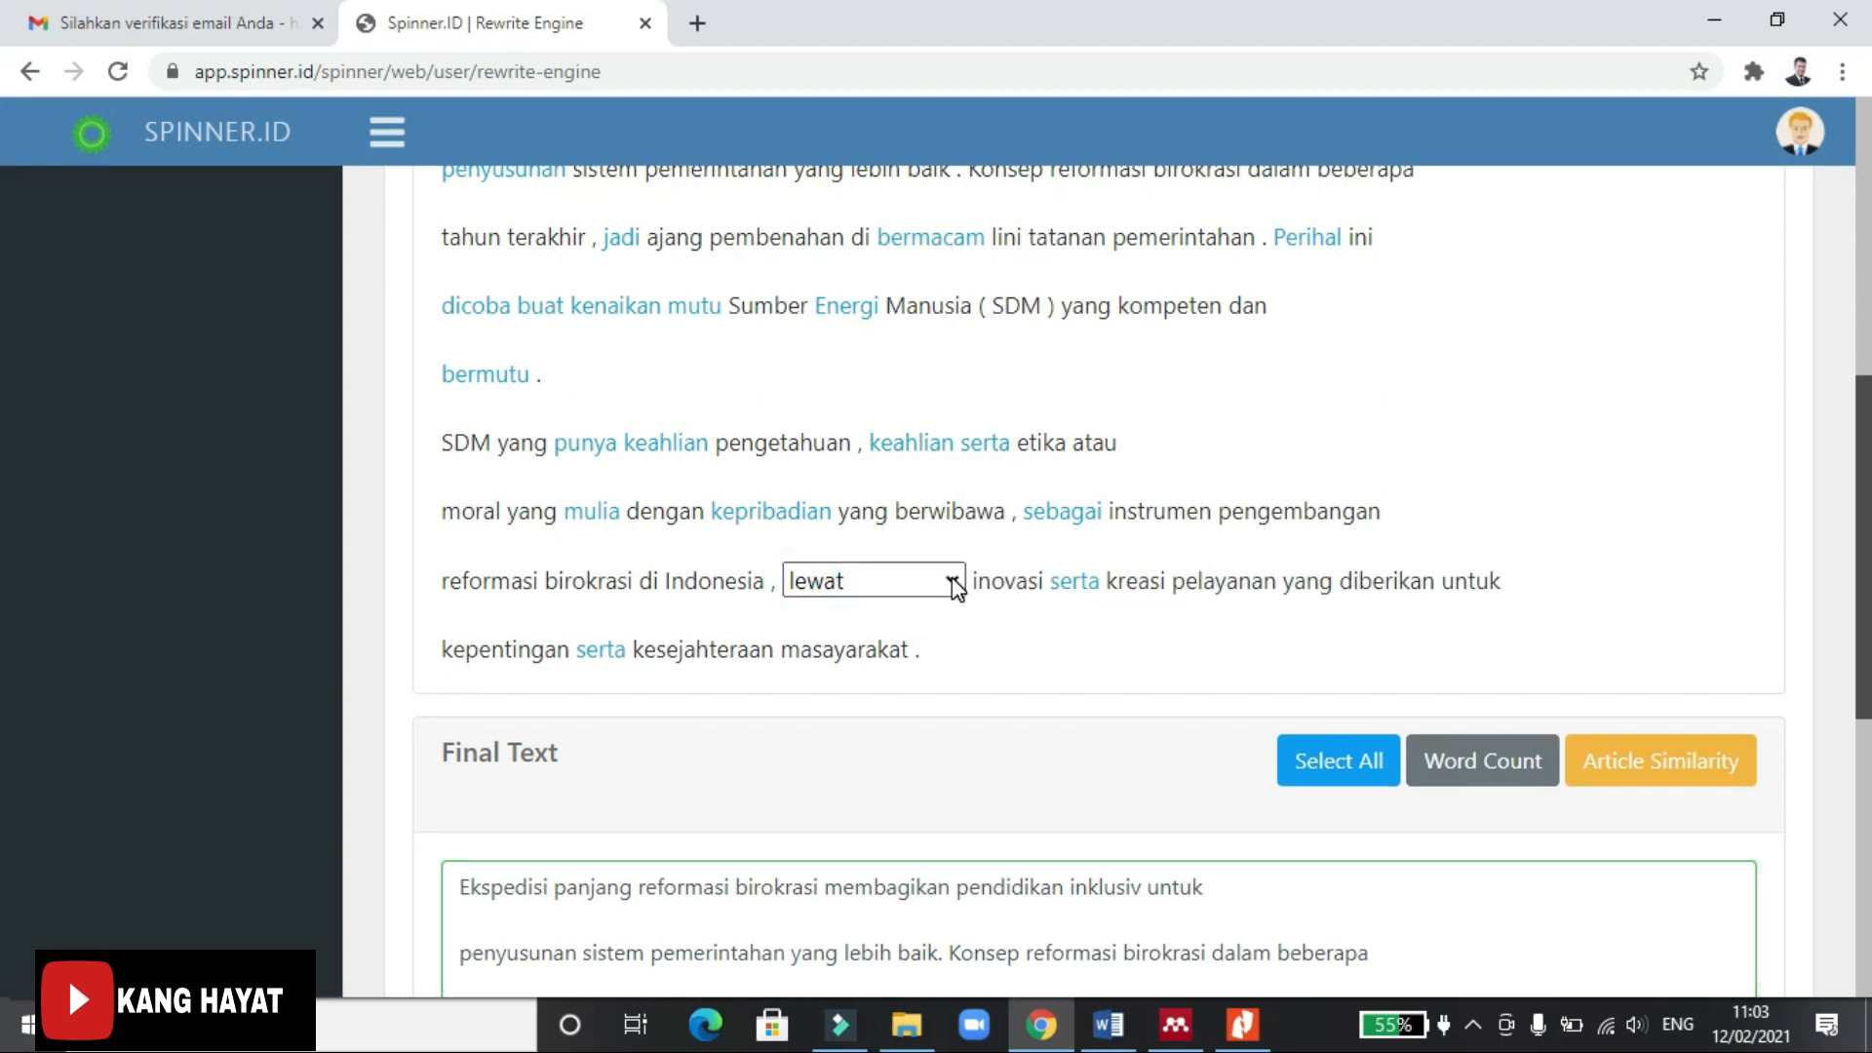
pyautogui.click(950, 581)
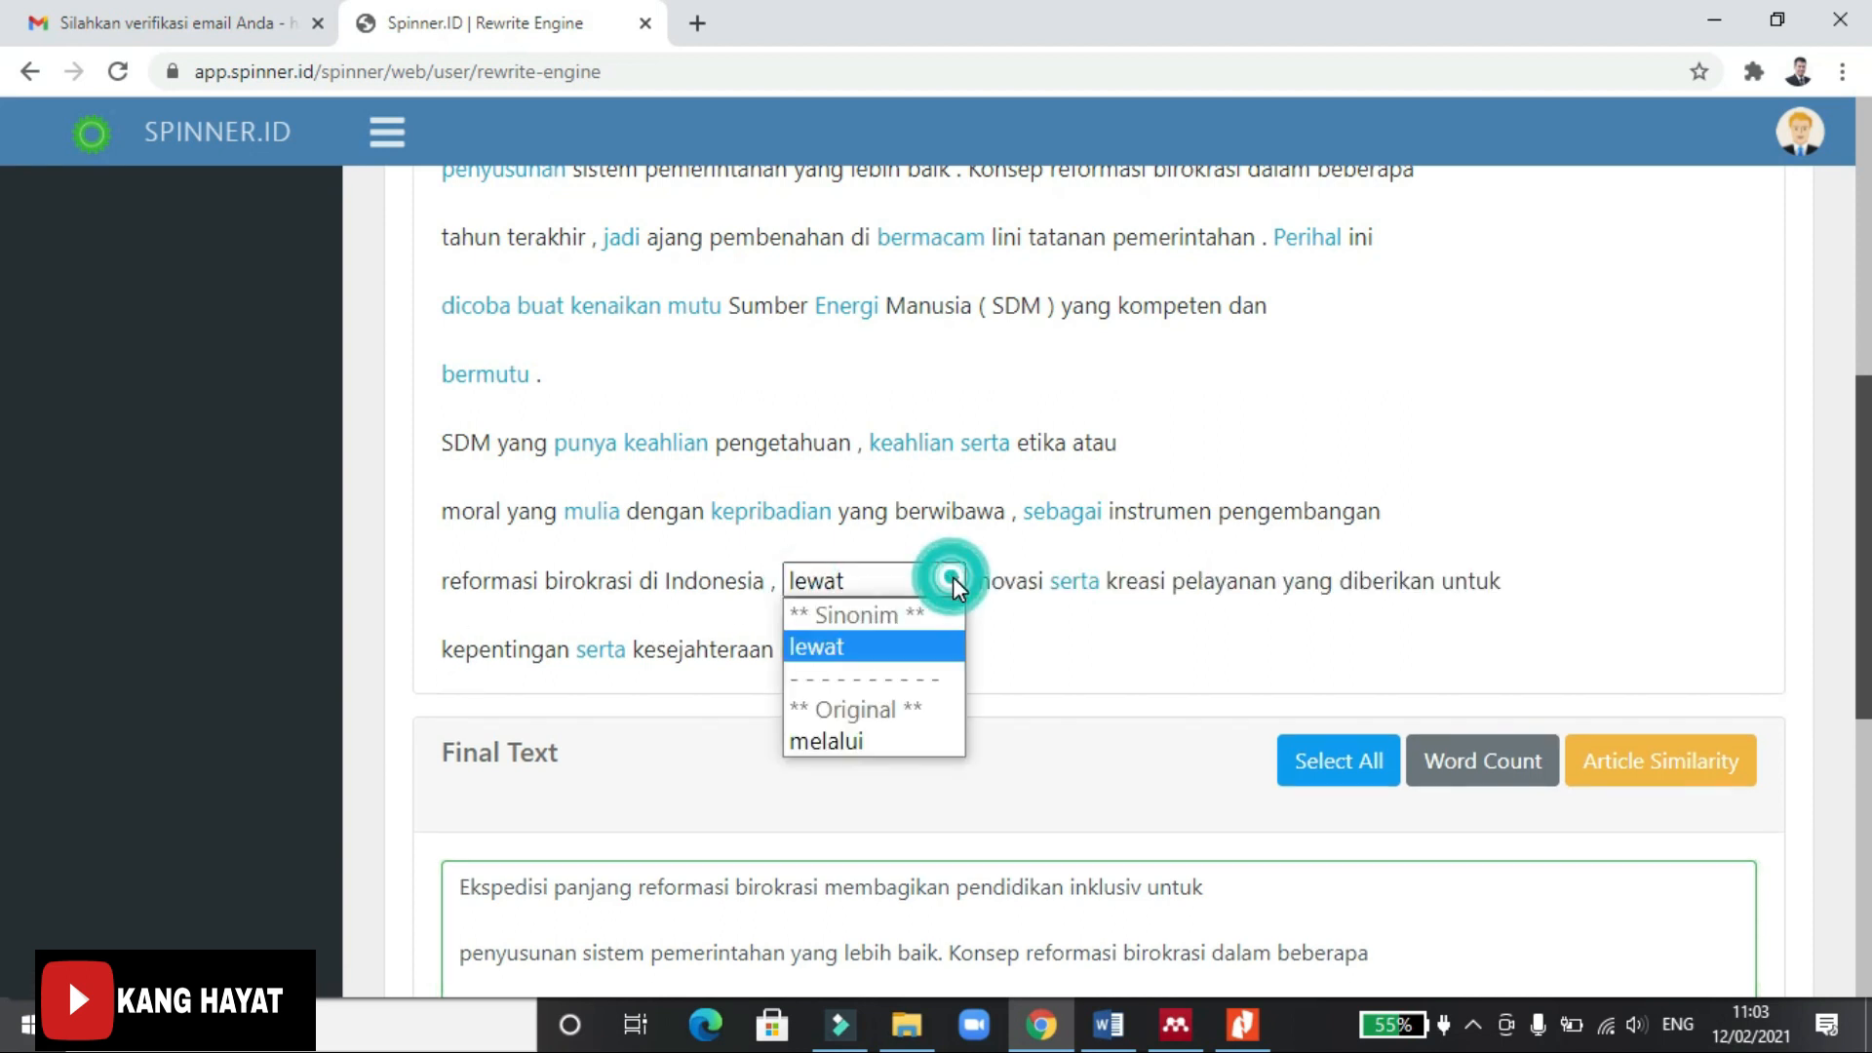
pyautogui.click(909, 650)
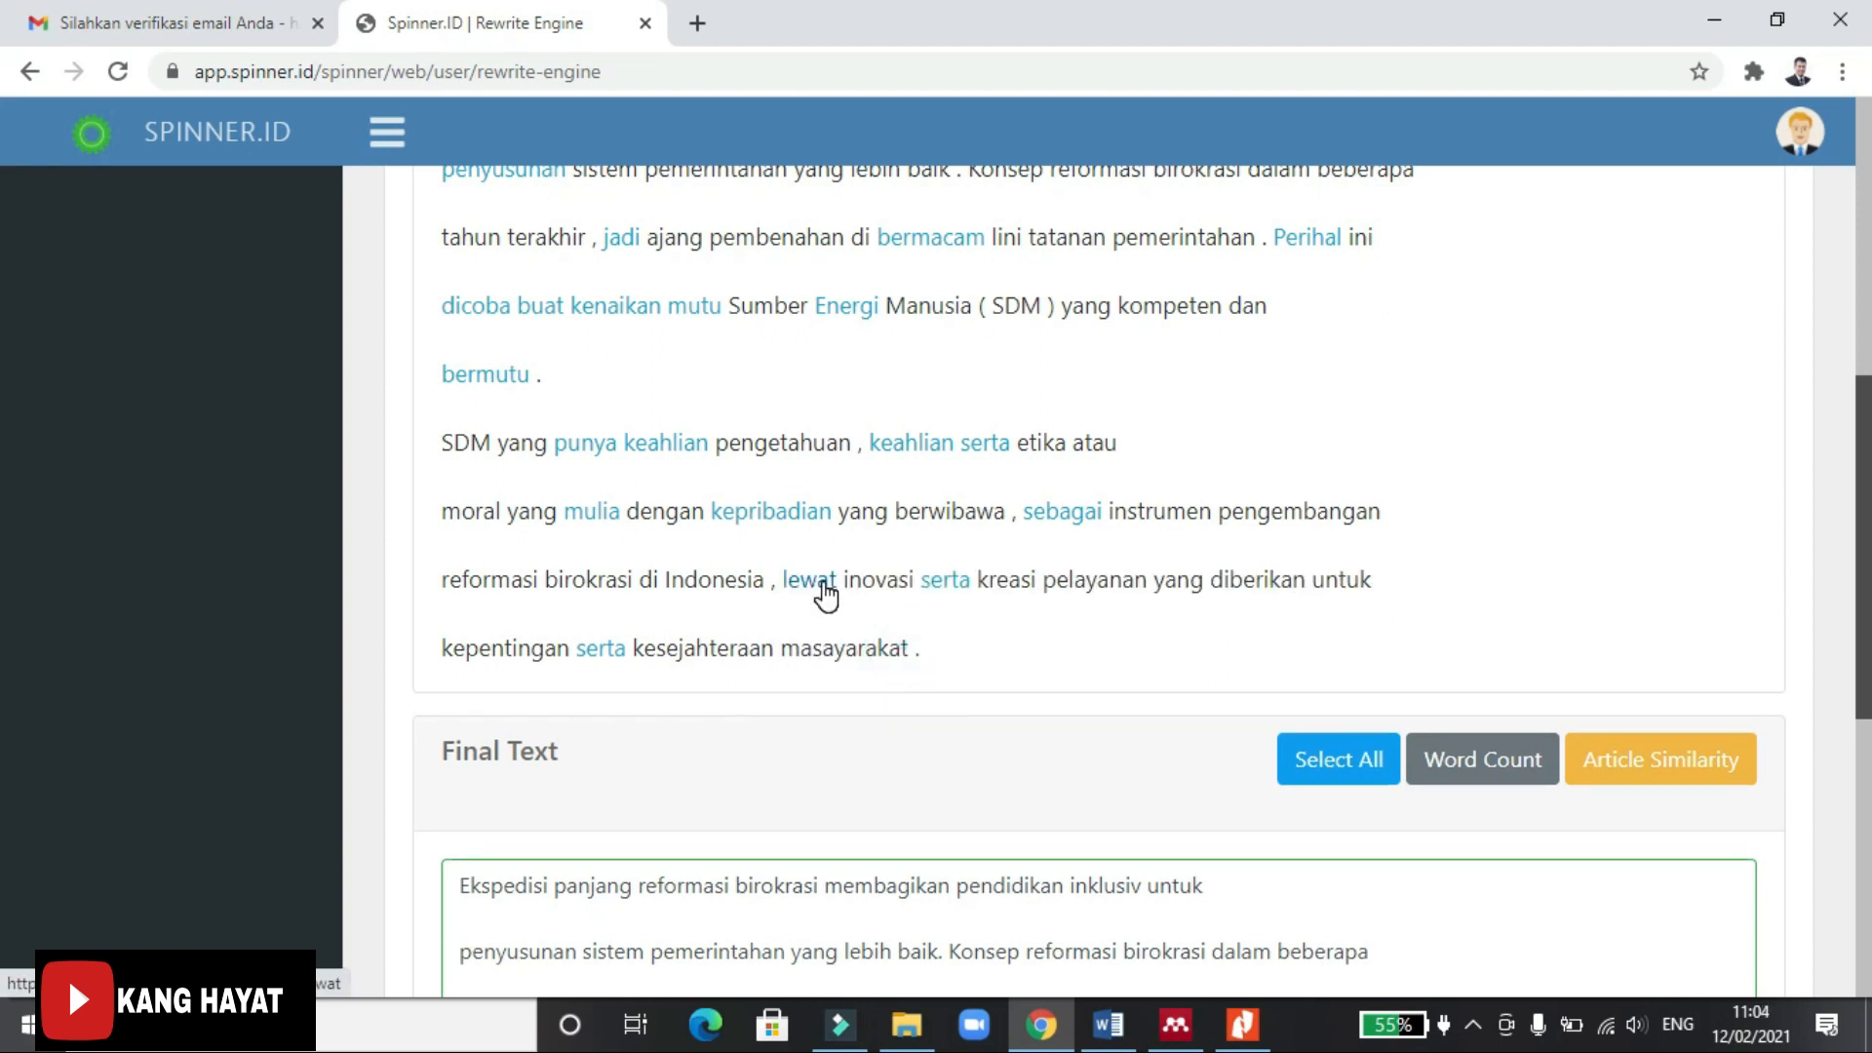
# Delete "lewat" before "inovasi" in the Final Text.
pyautogui.scroll(-4, 826, 594)
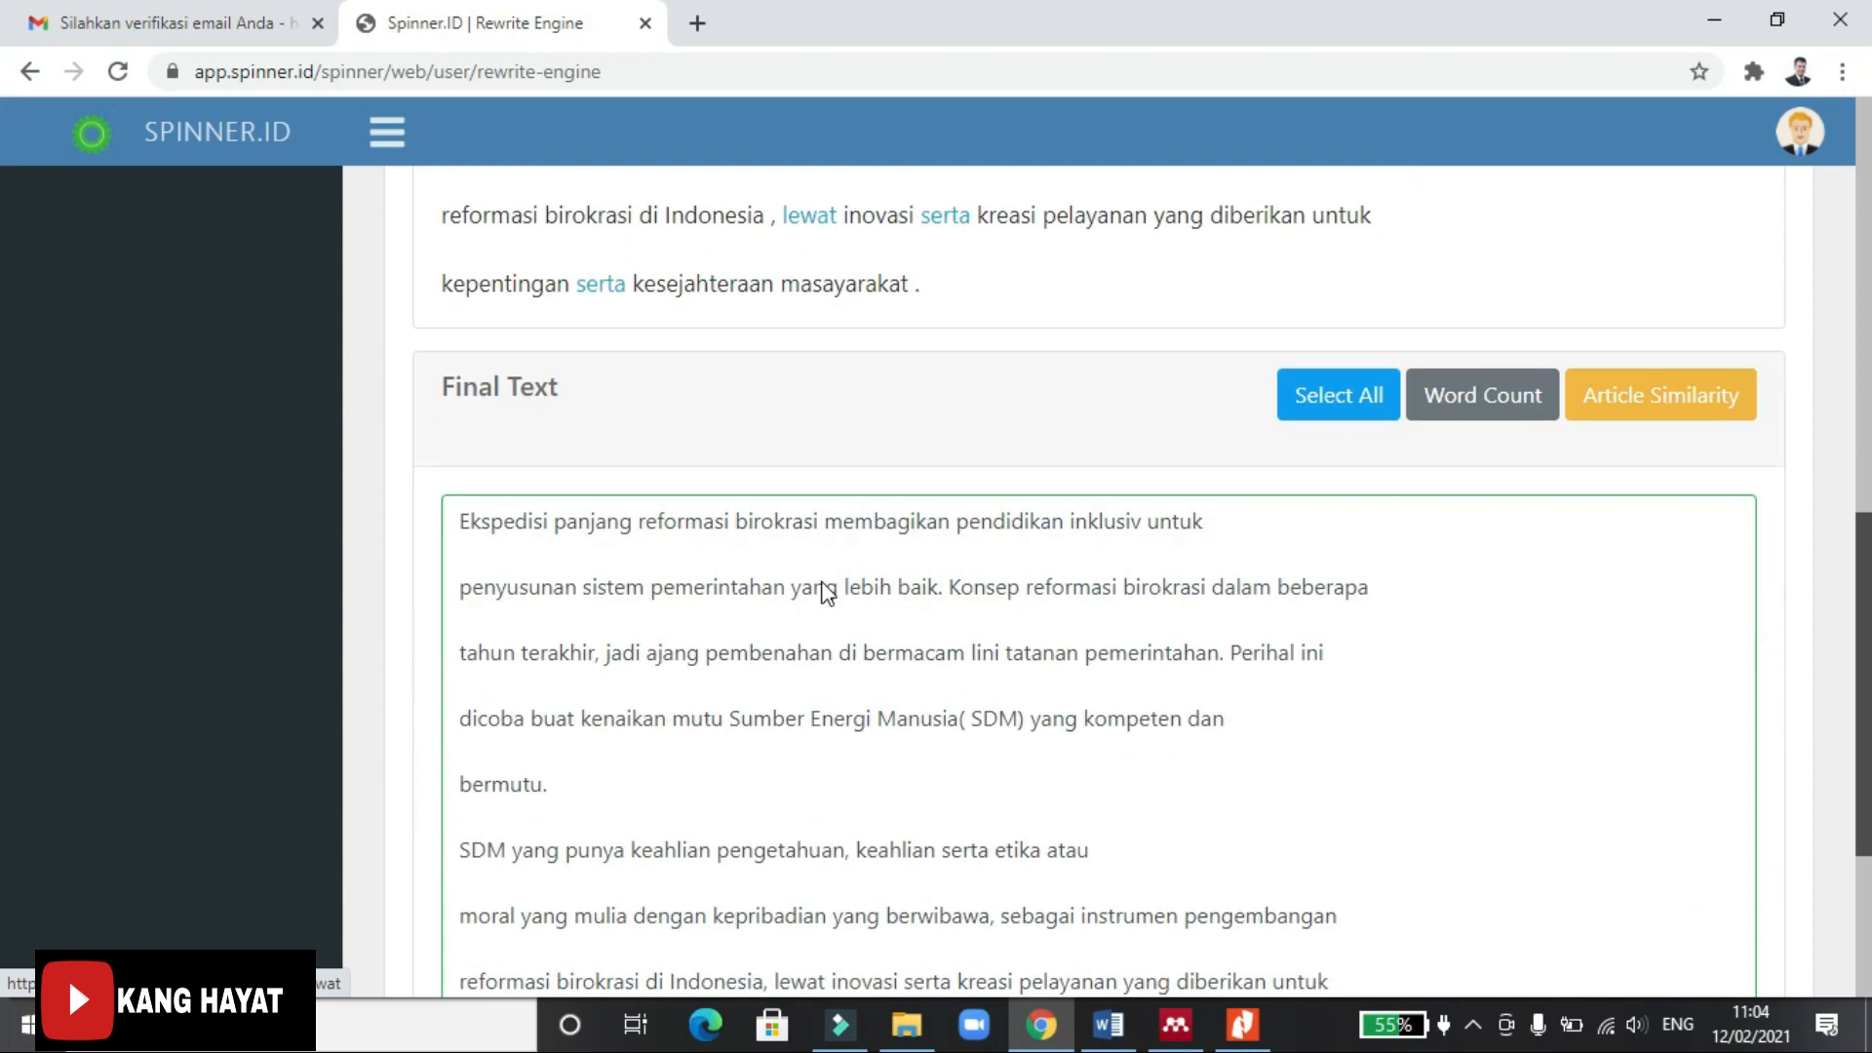
pyautogui.scroll(-4, 881, 710)
pyautogui.moveTo(825, 618); pyautogui.dragTo(778, 620)
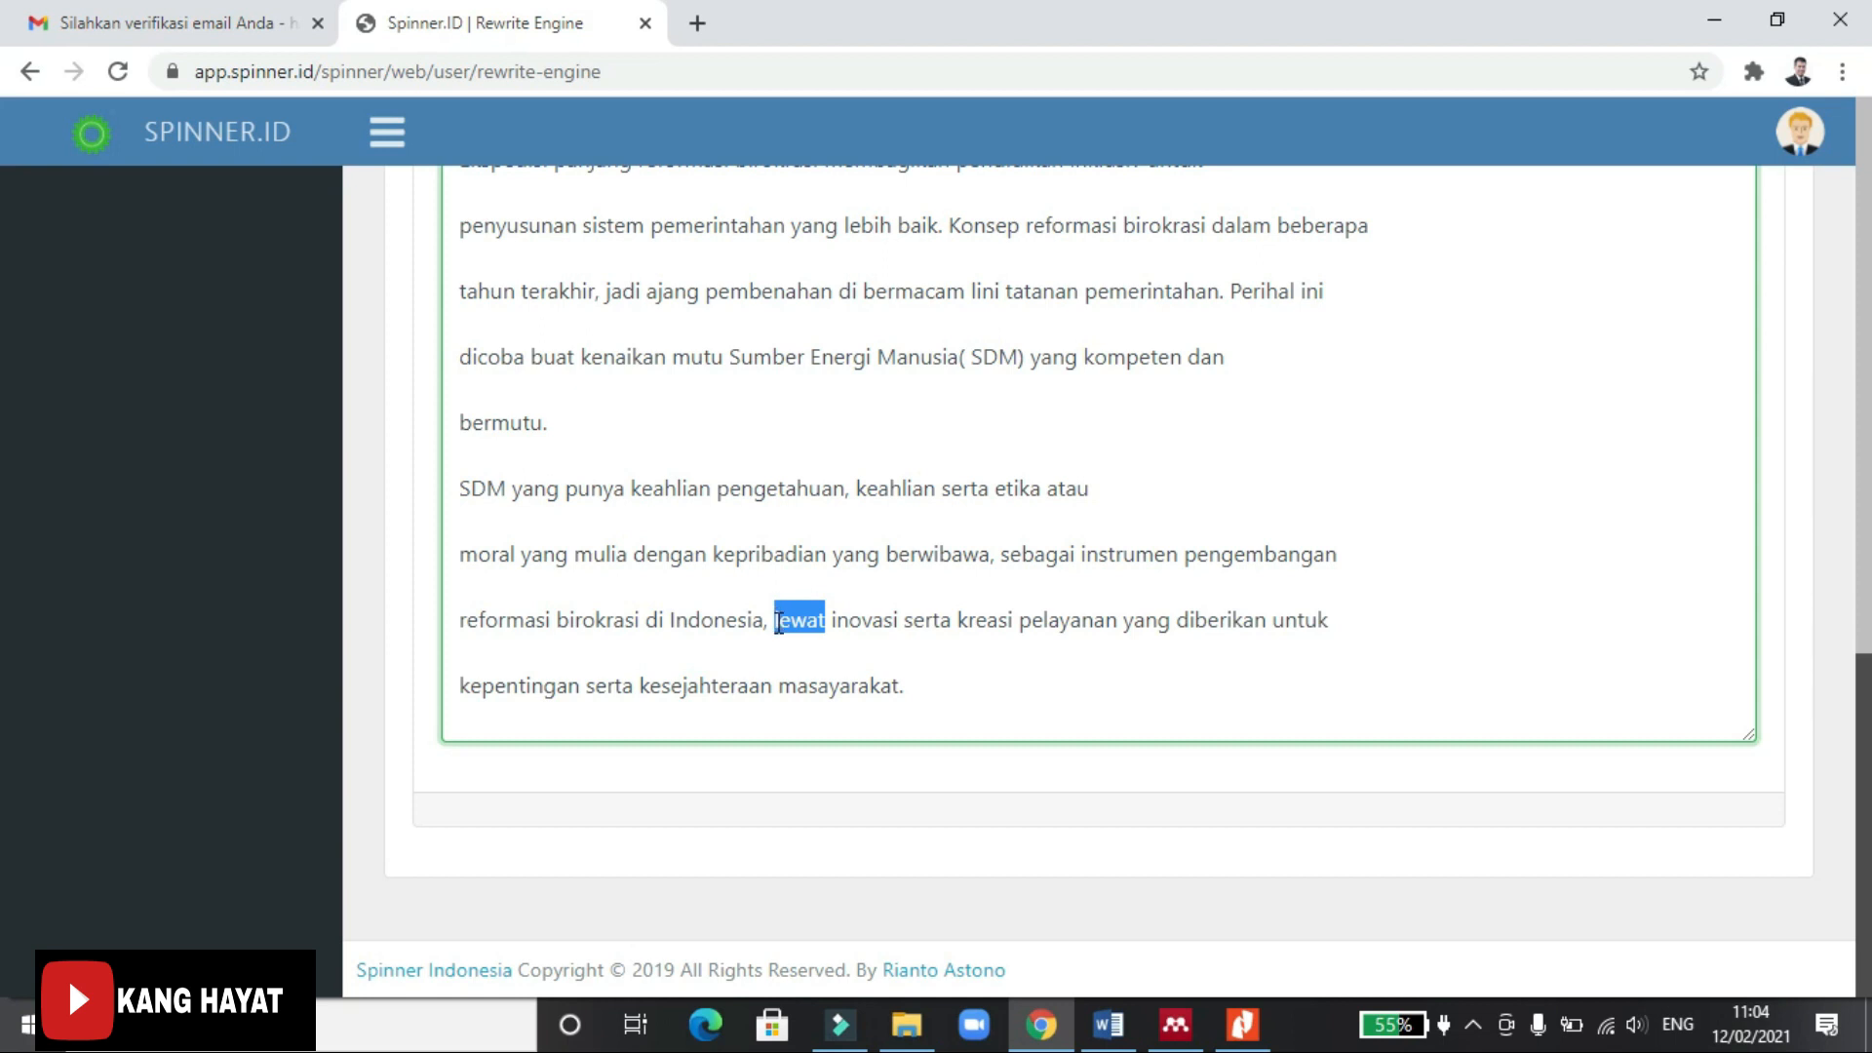
pyautogui.press('BackSpace')
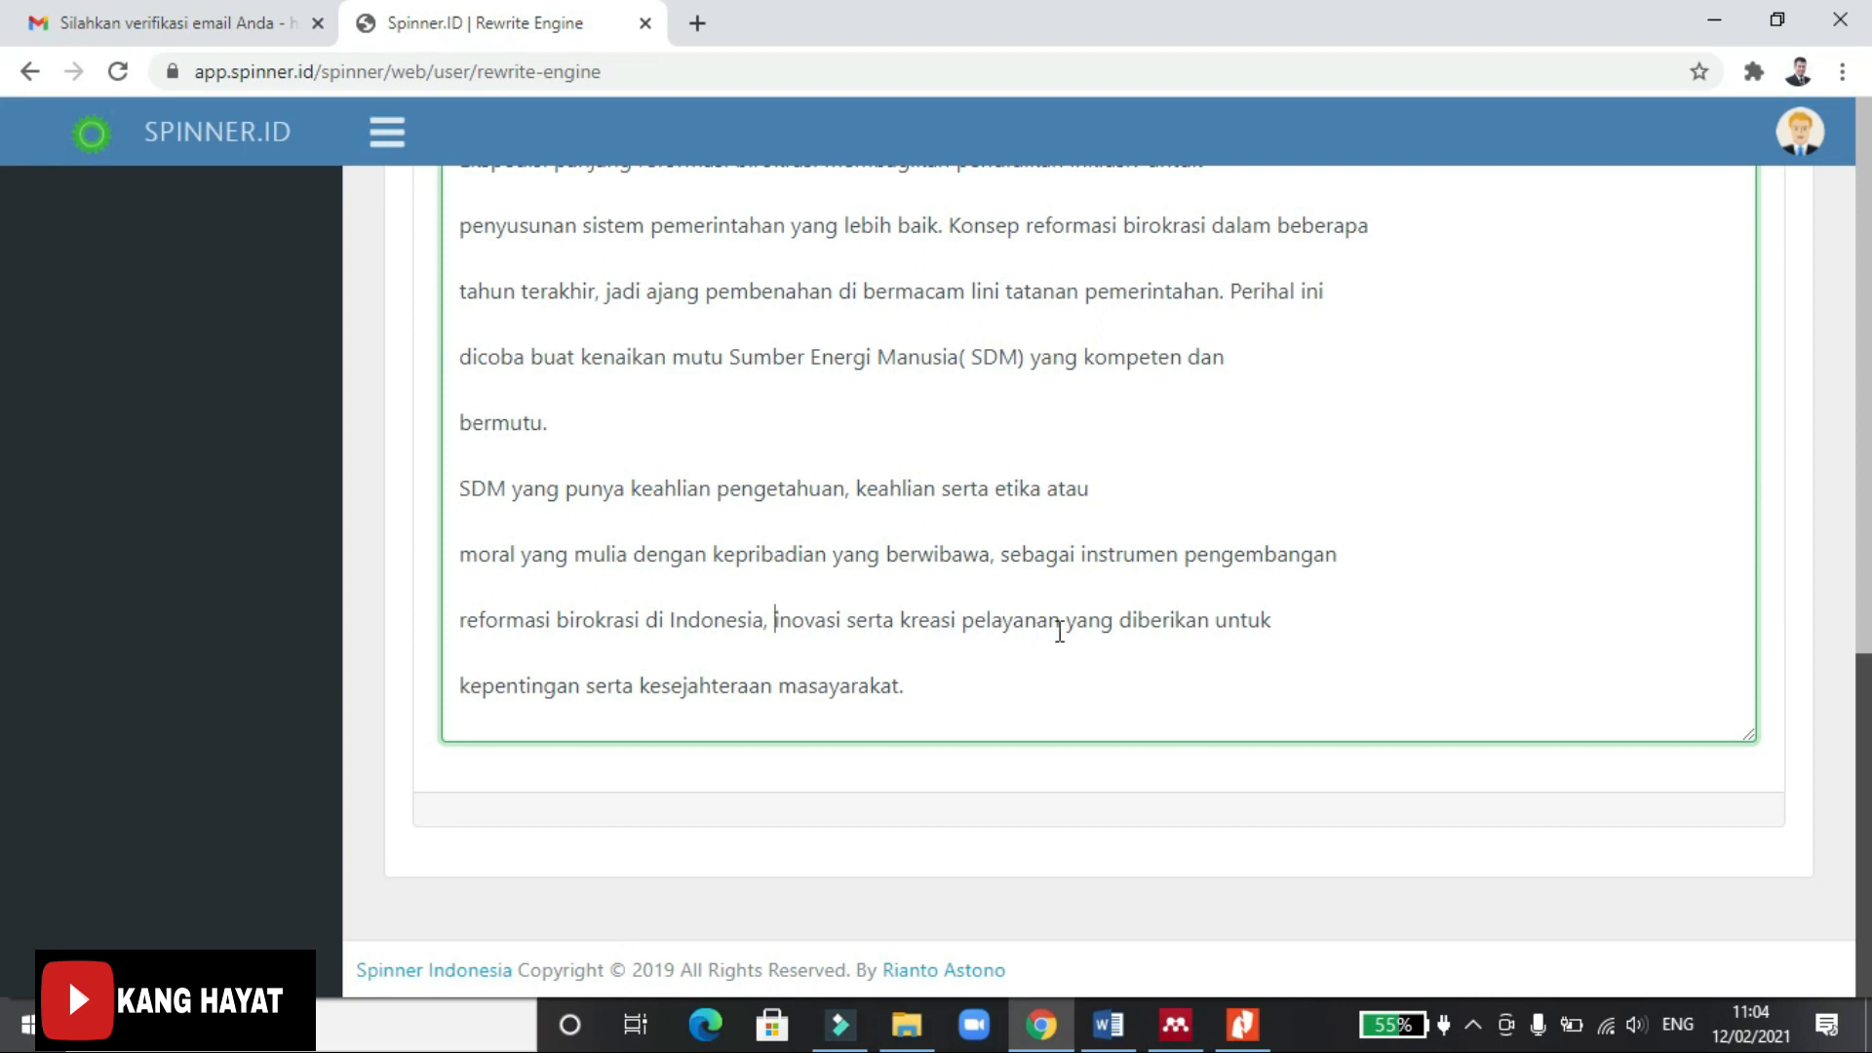
# Replace "serta kreasi" with "yang kreatif dalam" between "inovasi" and "pelayanan" in the Final Text.
pyautogui.scroll(7, 953, 596)
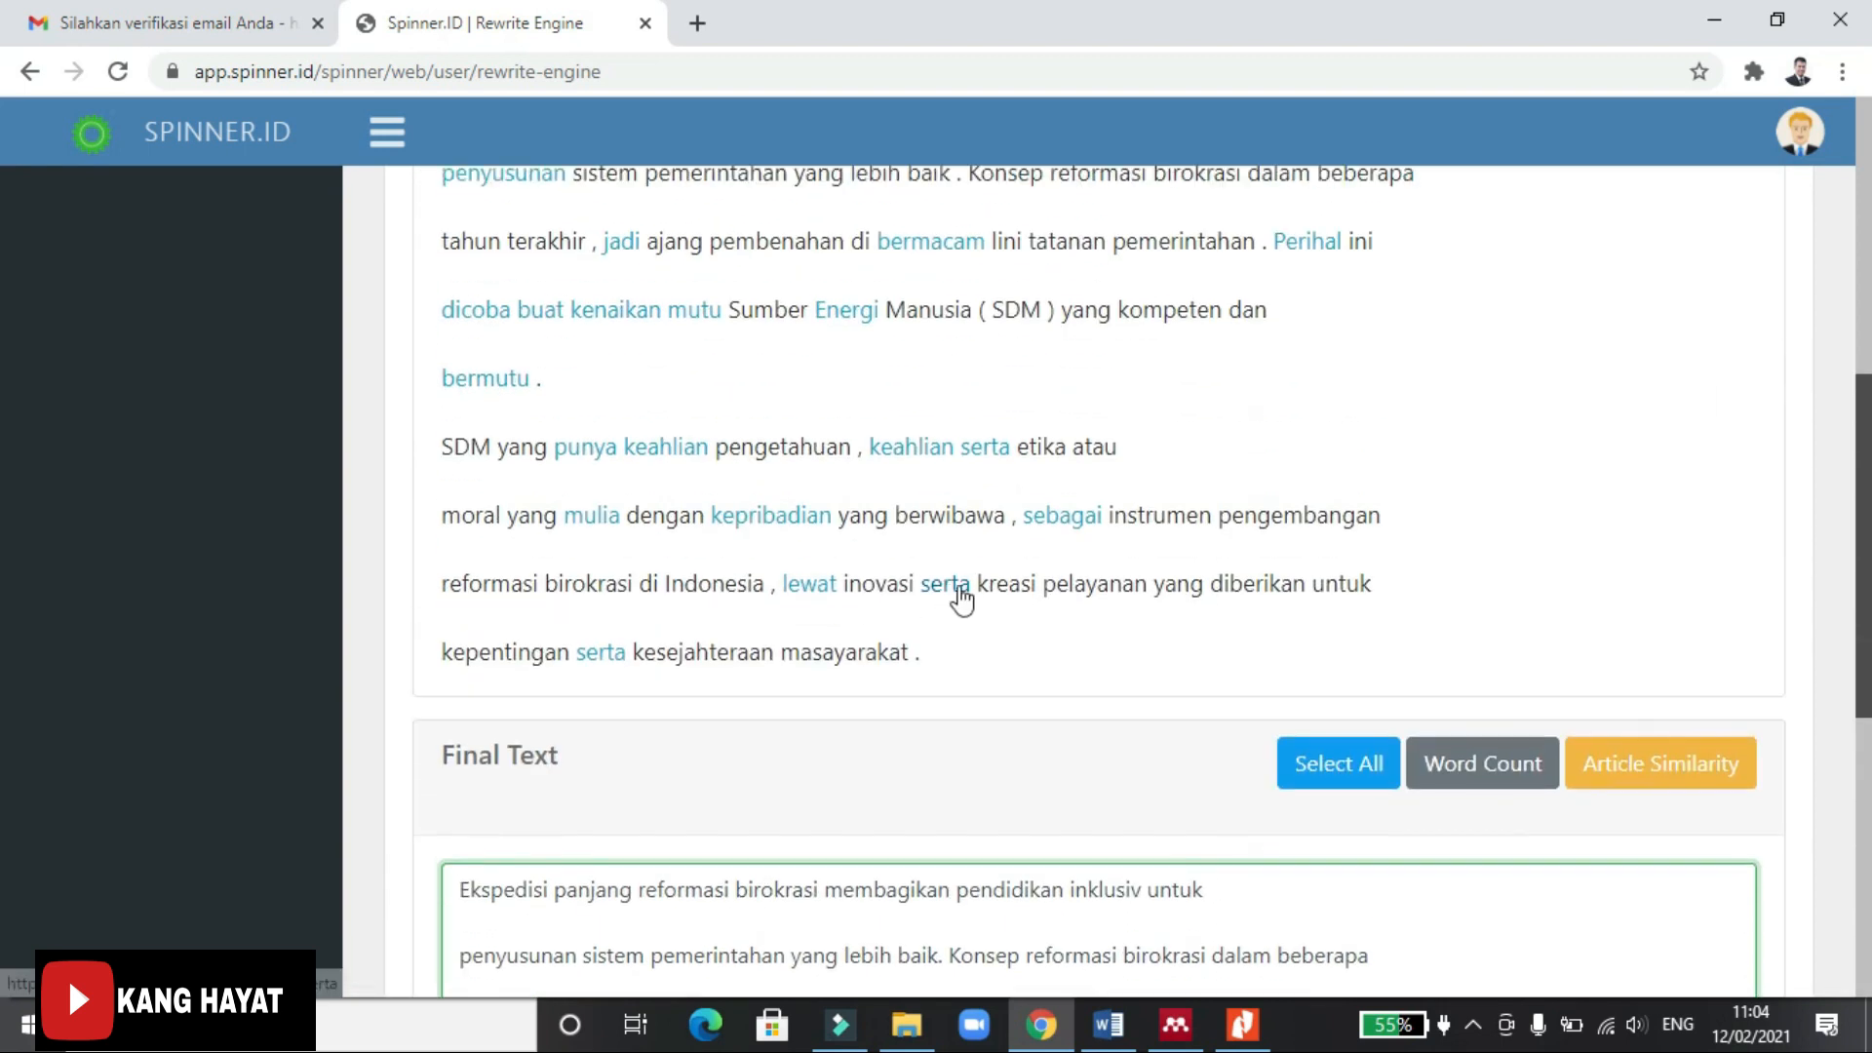
pyautogui.scroll(-7, 1015, 647)
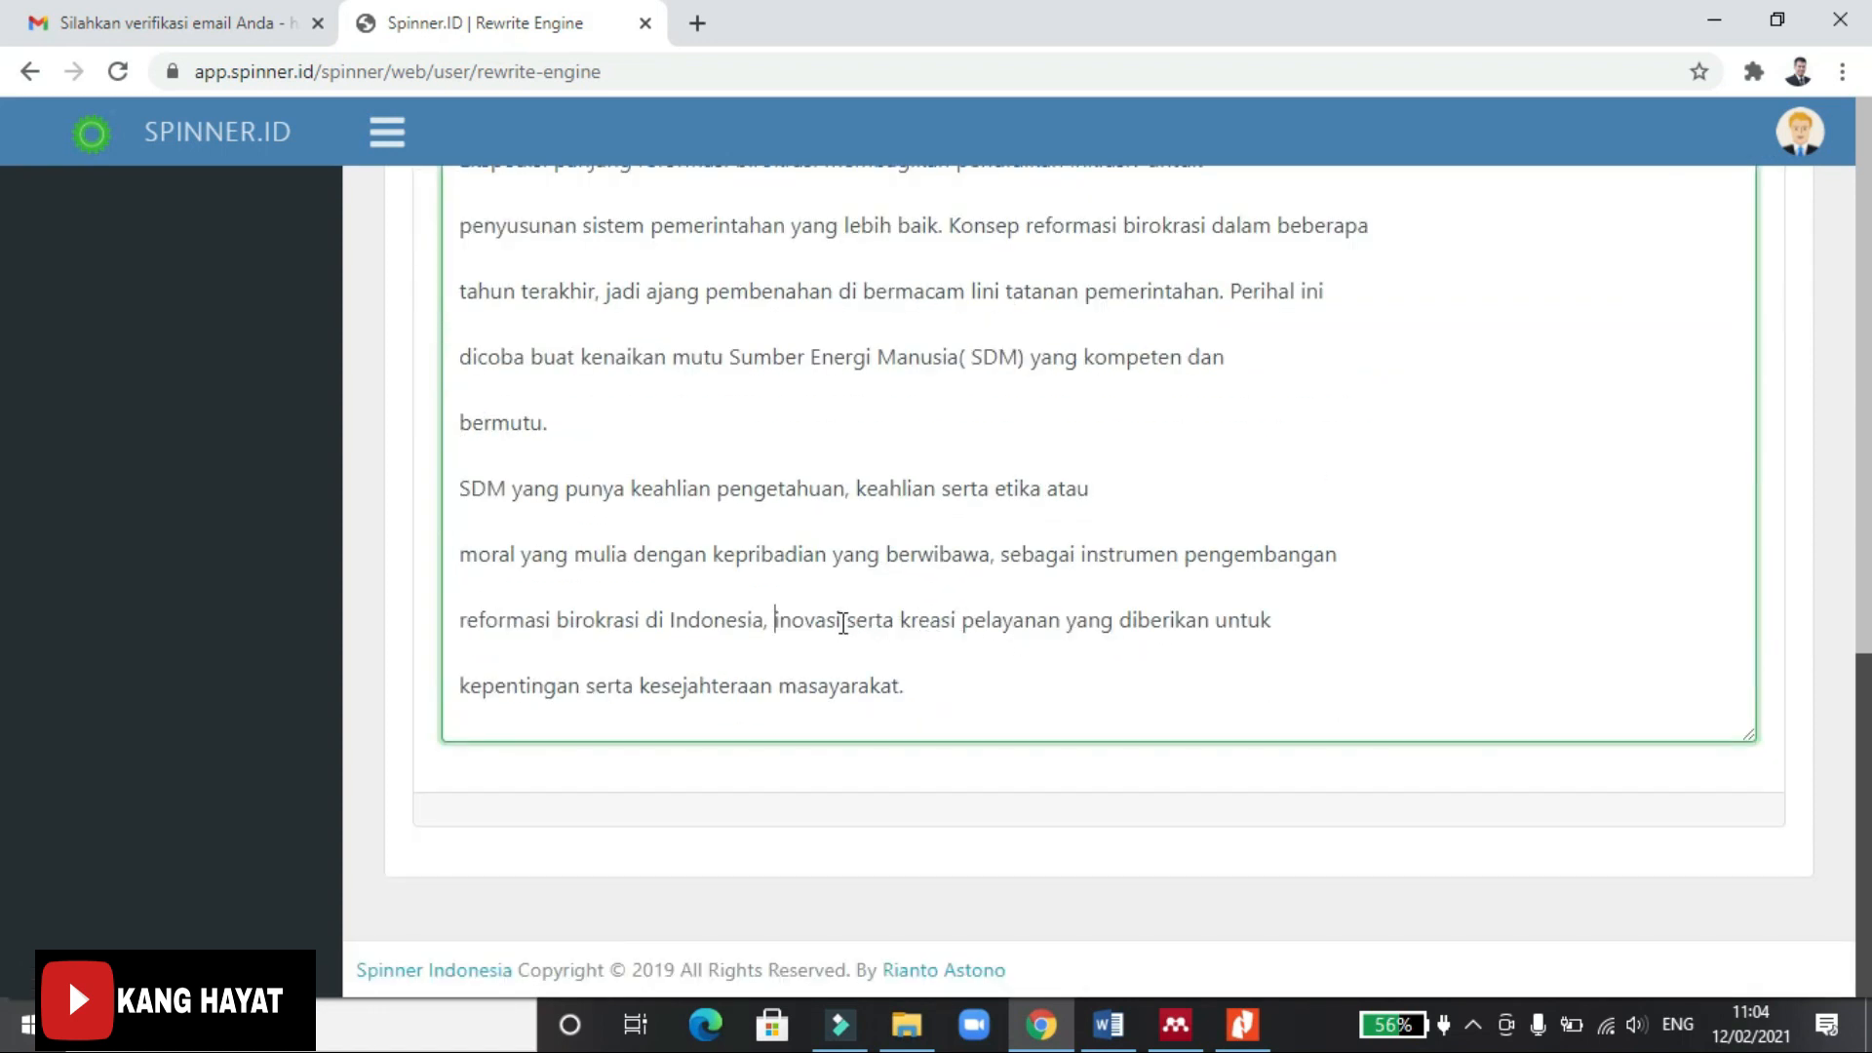
pyautogui.moveTo(850, 619); pyautogui.dragTo(918, 614)
pyautogui.write('yang kre')
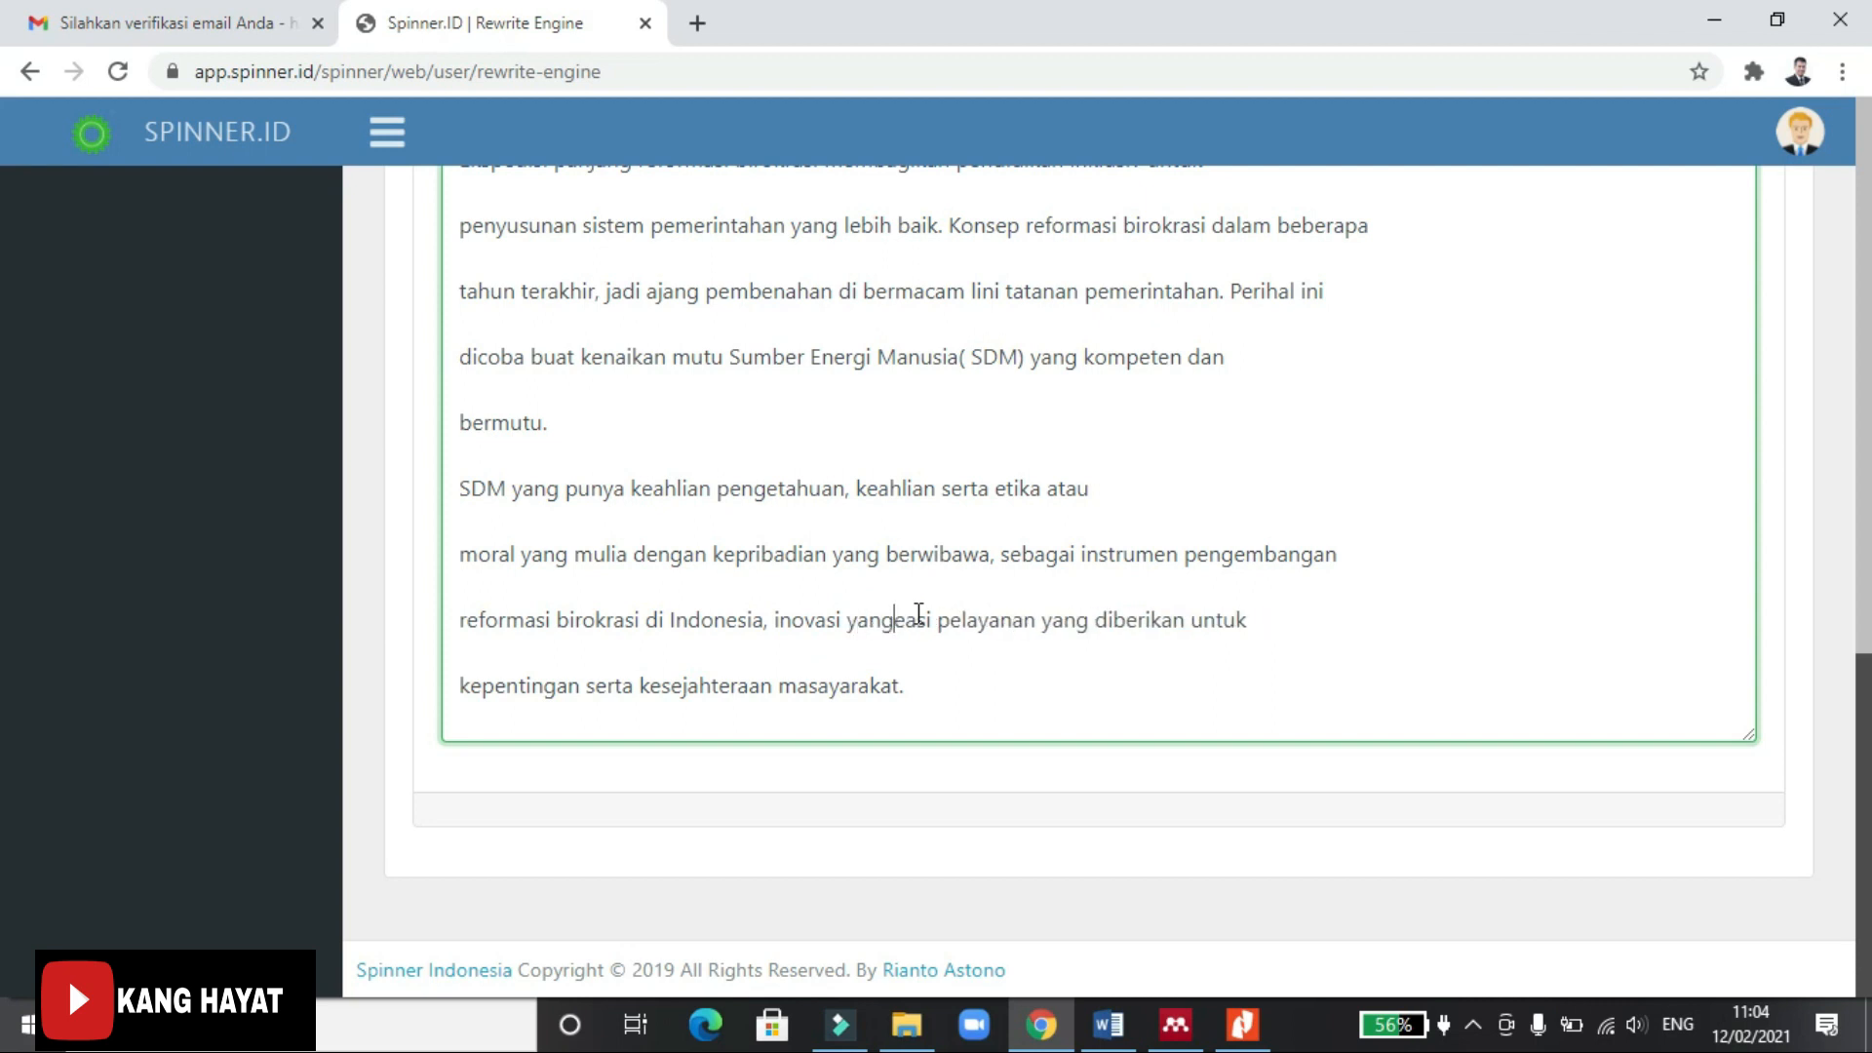
pyautogui.press('BackSpace')
pyautogui.press('Right')
pyautogui.press('Right')
pyautogui.press('Right')
pyautogui.press('Right')
pyautogui.press('BackSpace')
pyautogui.press('BackSpace')
pyautogui.write('tif dalam')
pyautogui.press('BackSpace')
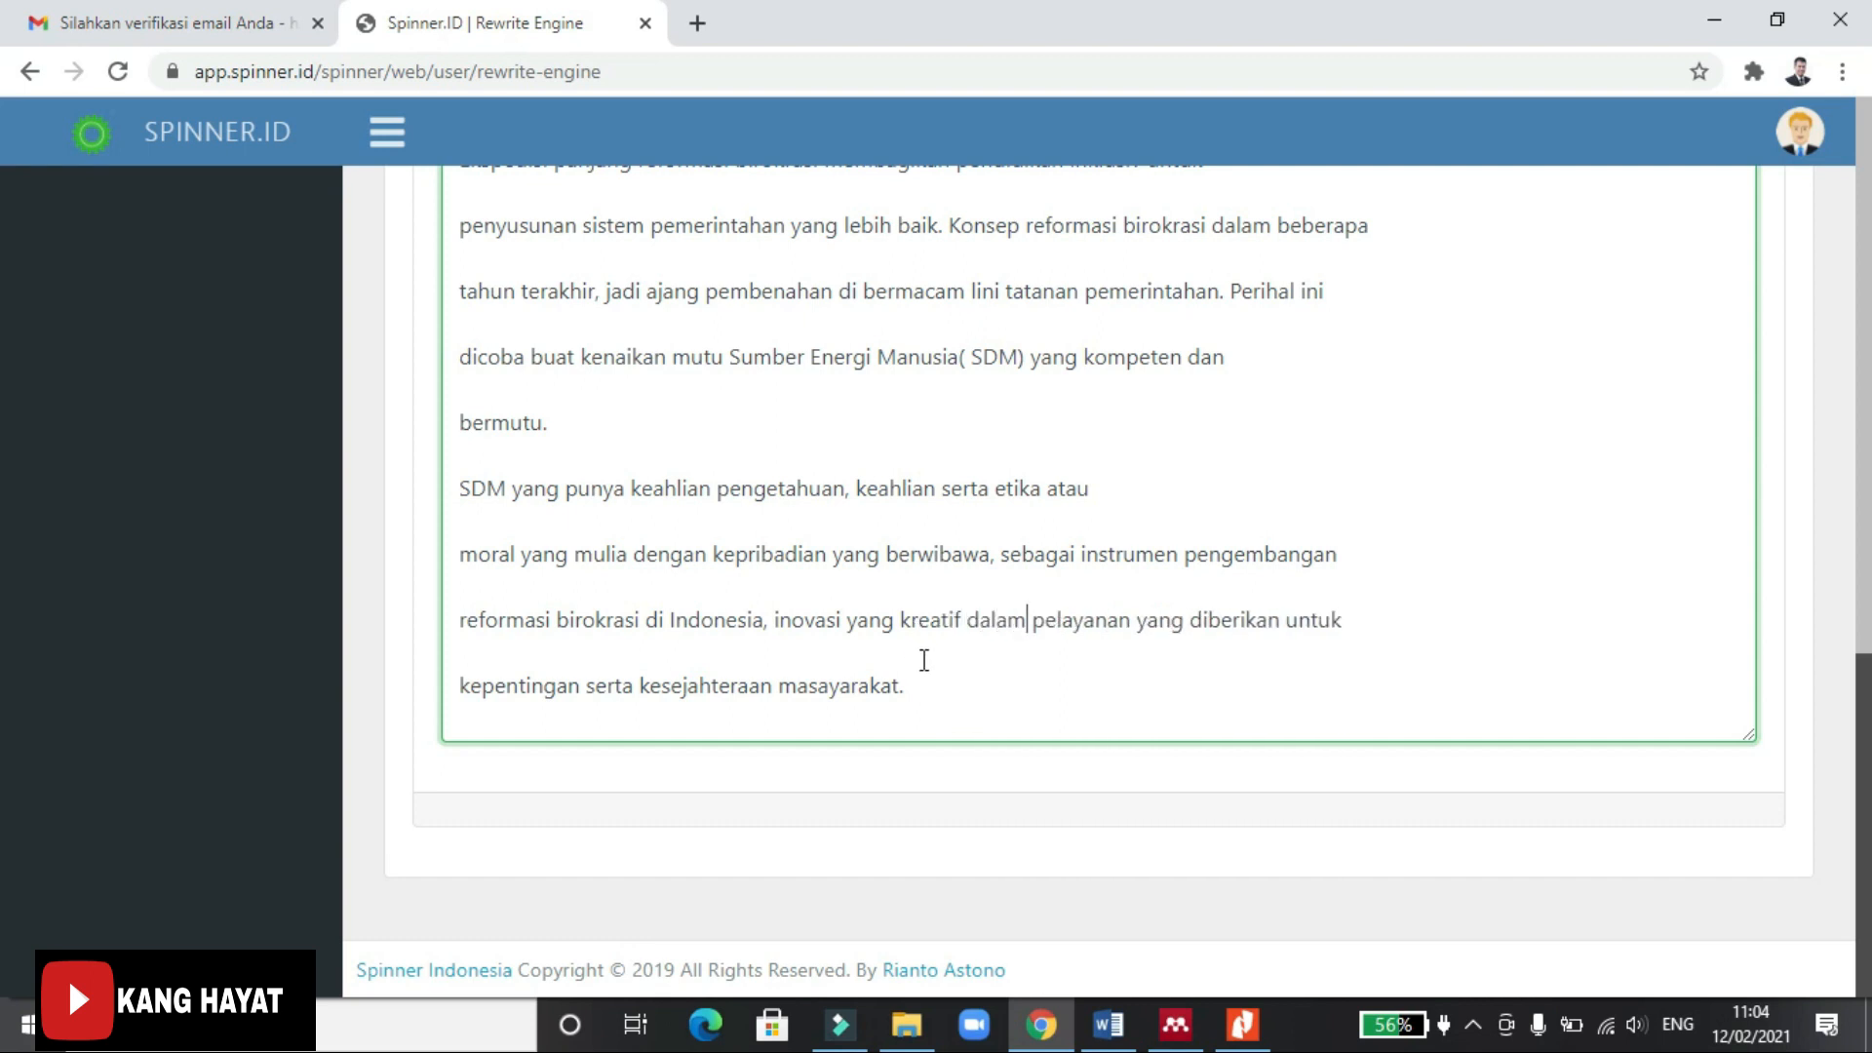
# Add "umum" after "kepentingan" and "bagi" before "masayarakat" in the last line of the Final Text.
pyautogui.scroll(7, 965, 647)
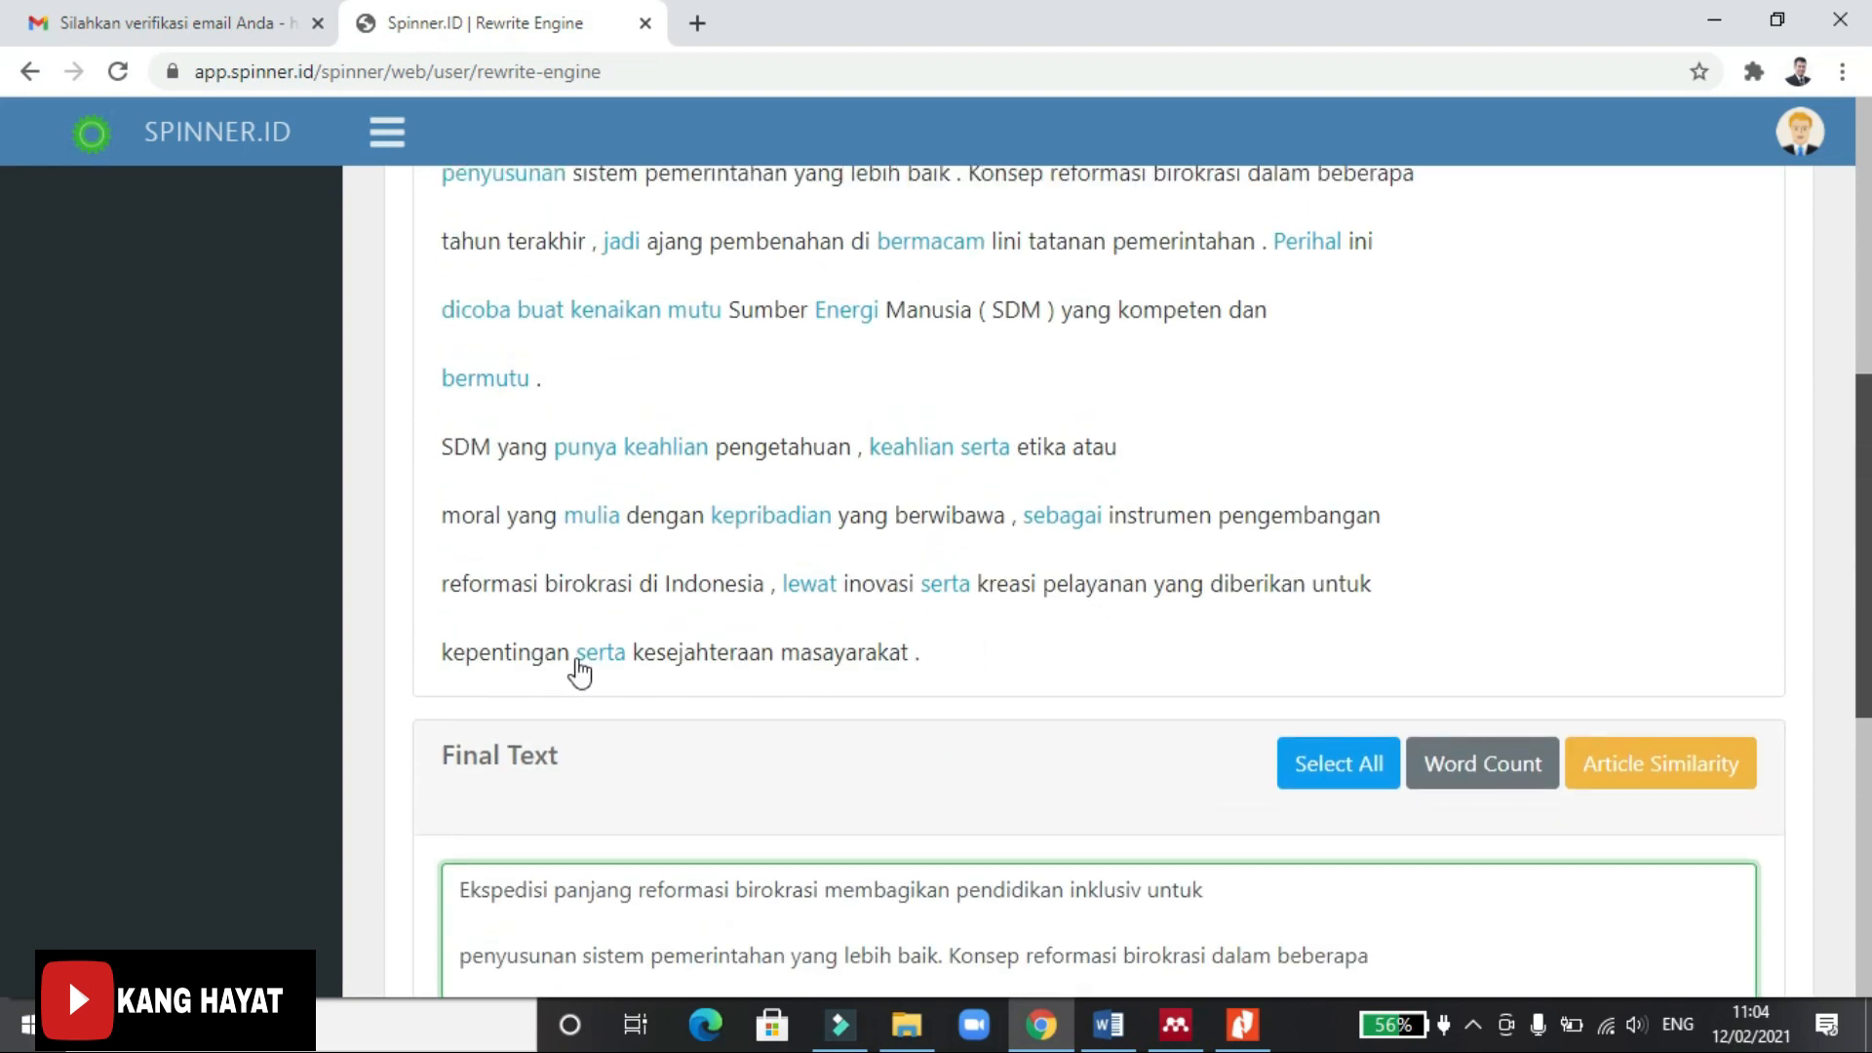
pyautogui.scroll(-5, 786, 719)
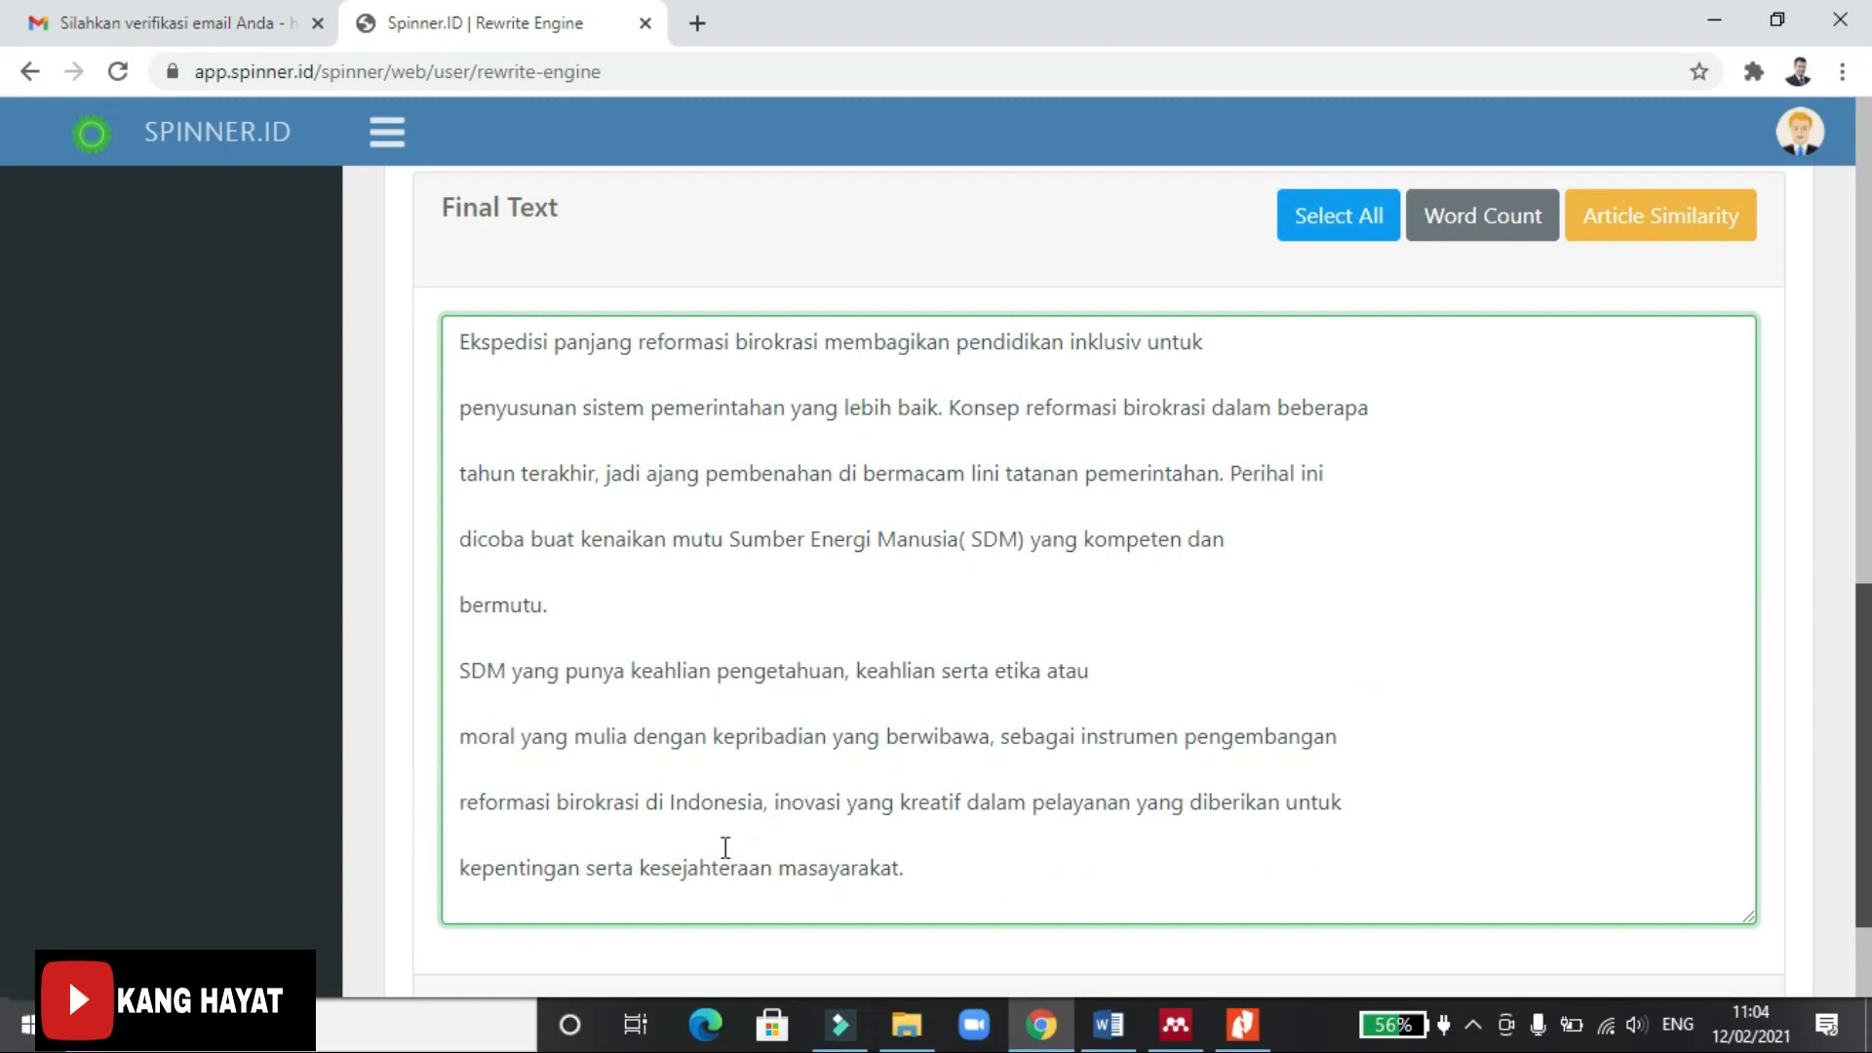
pyautogui.click(590, 867)
pyautogui.write('umum')
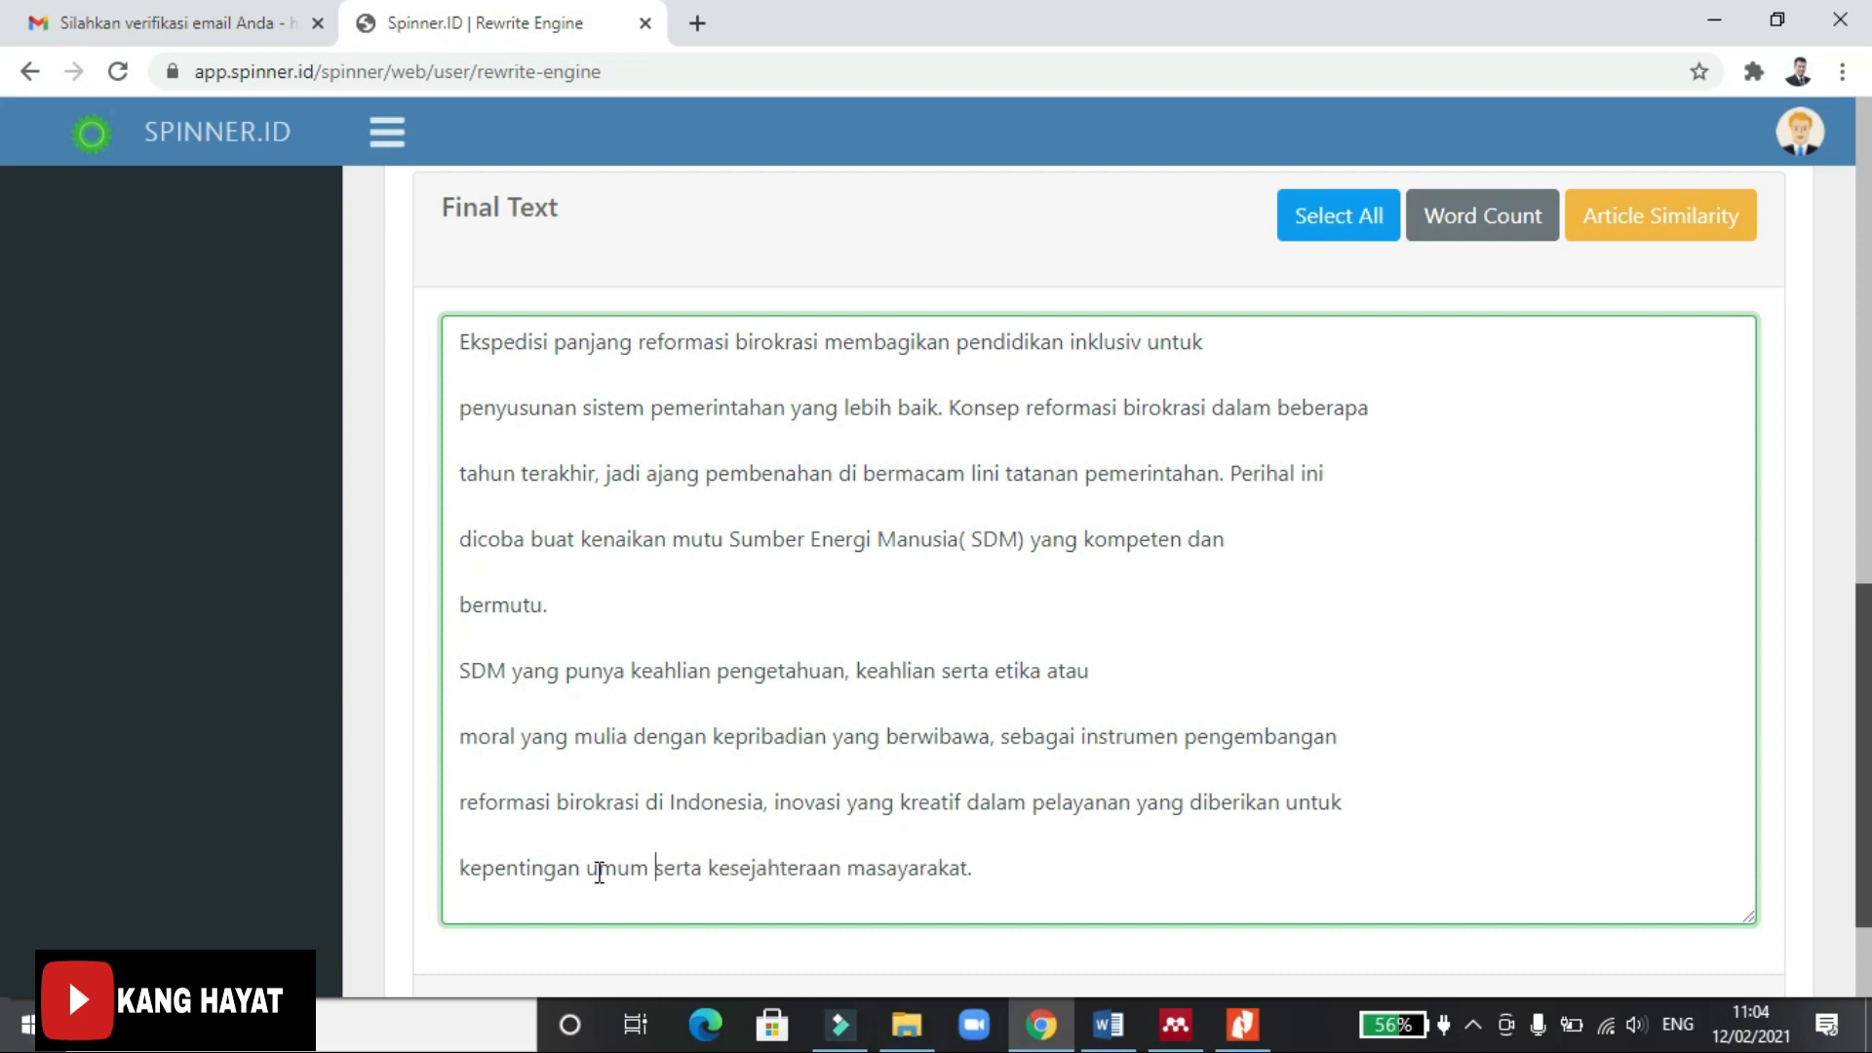
pyautogui.click(847, 867)
pyautogui.write('bagi')
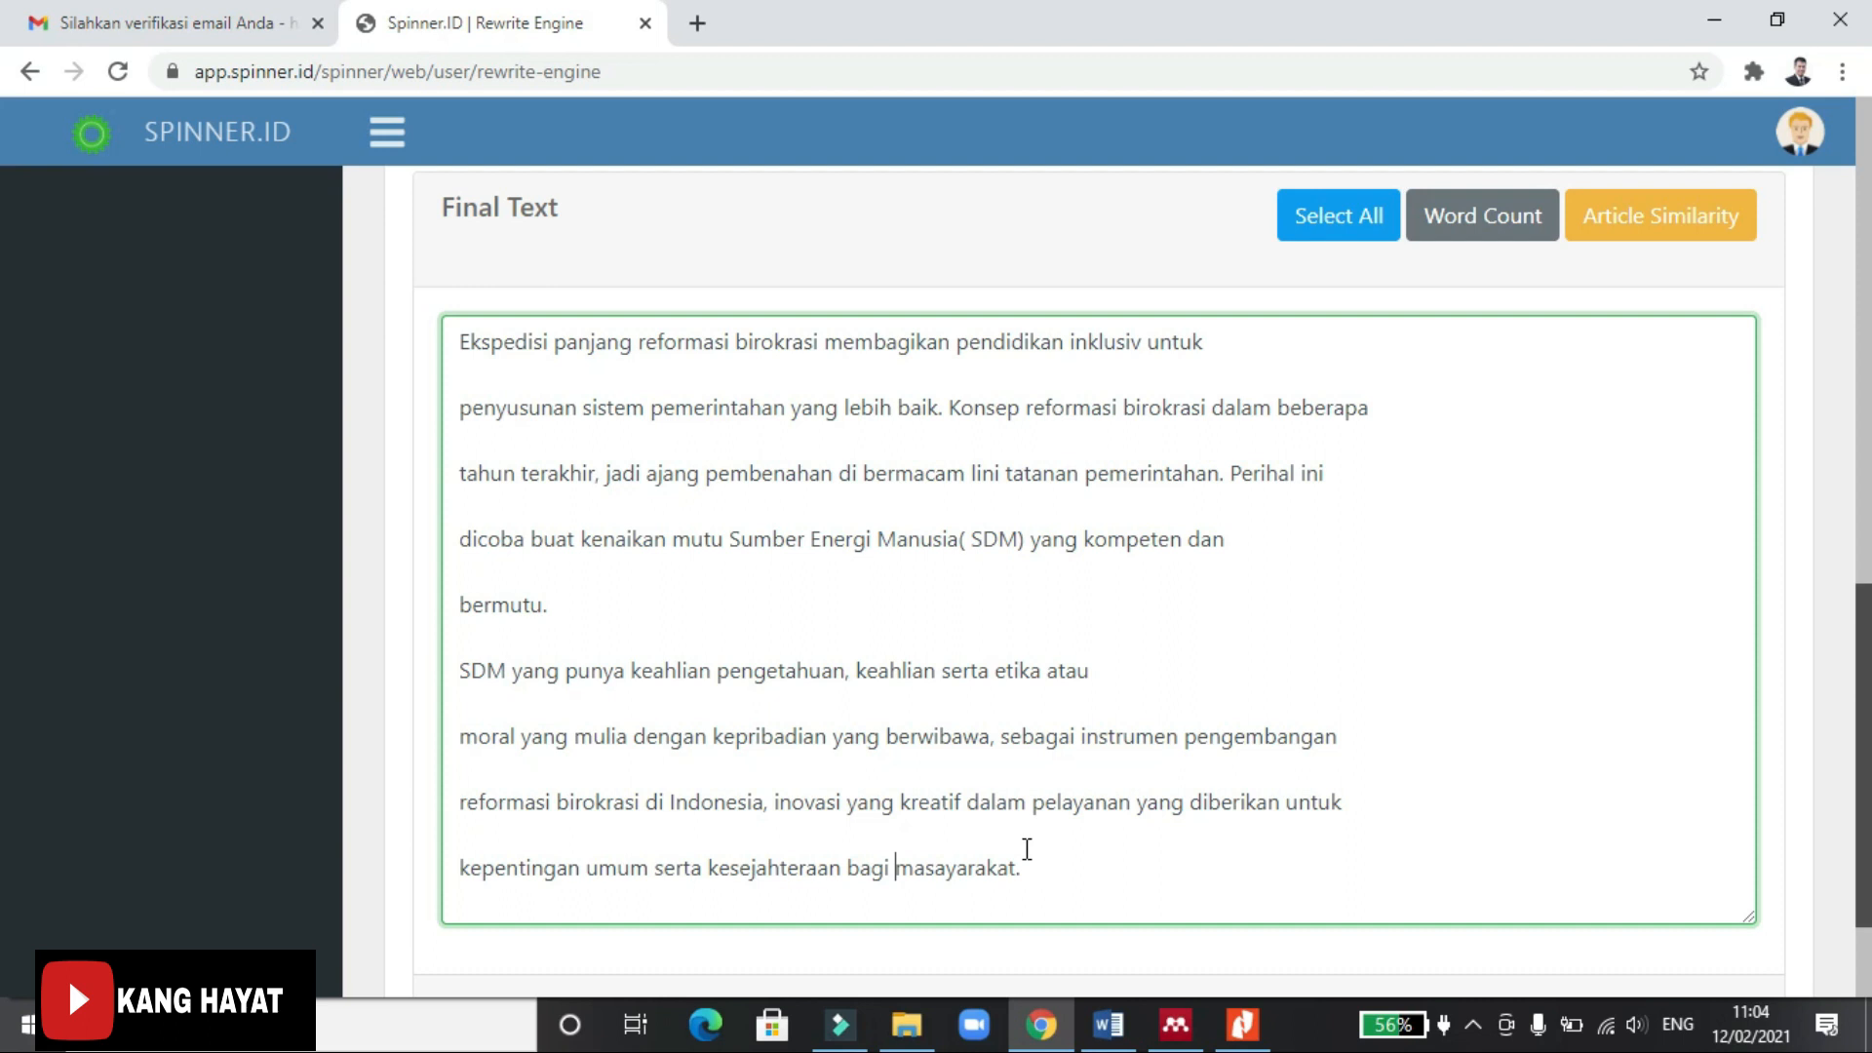
# Compare the edited Final Text with the source paragraph and the Adjust Text.
pyautogui.scroll(4, 1158, 867)
pyautogui.scroll(-6, 1133, 789)
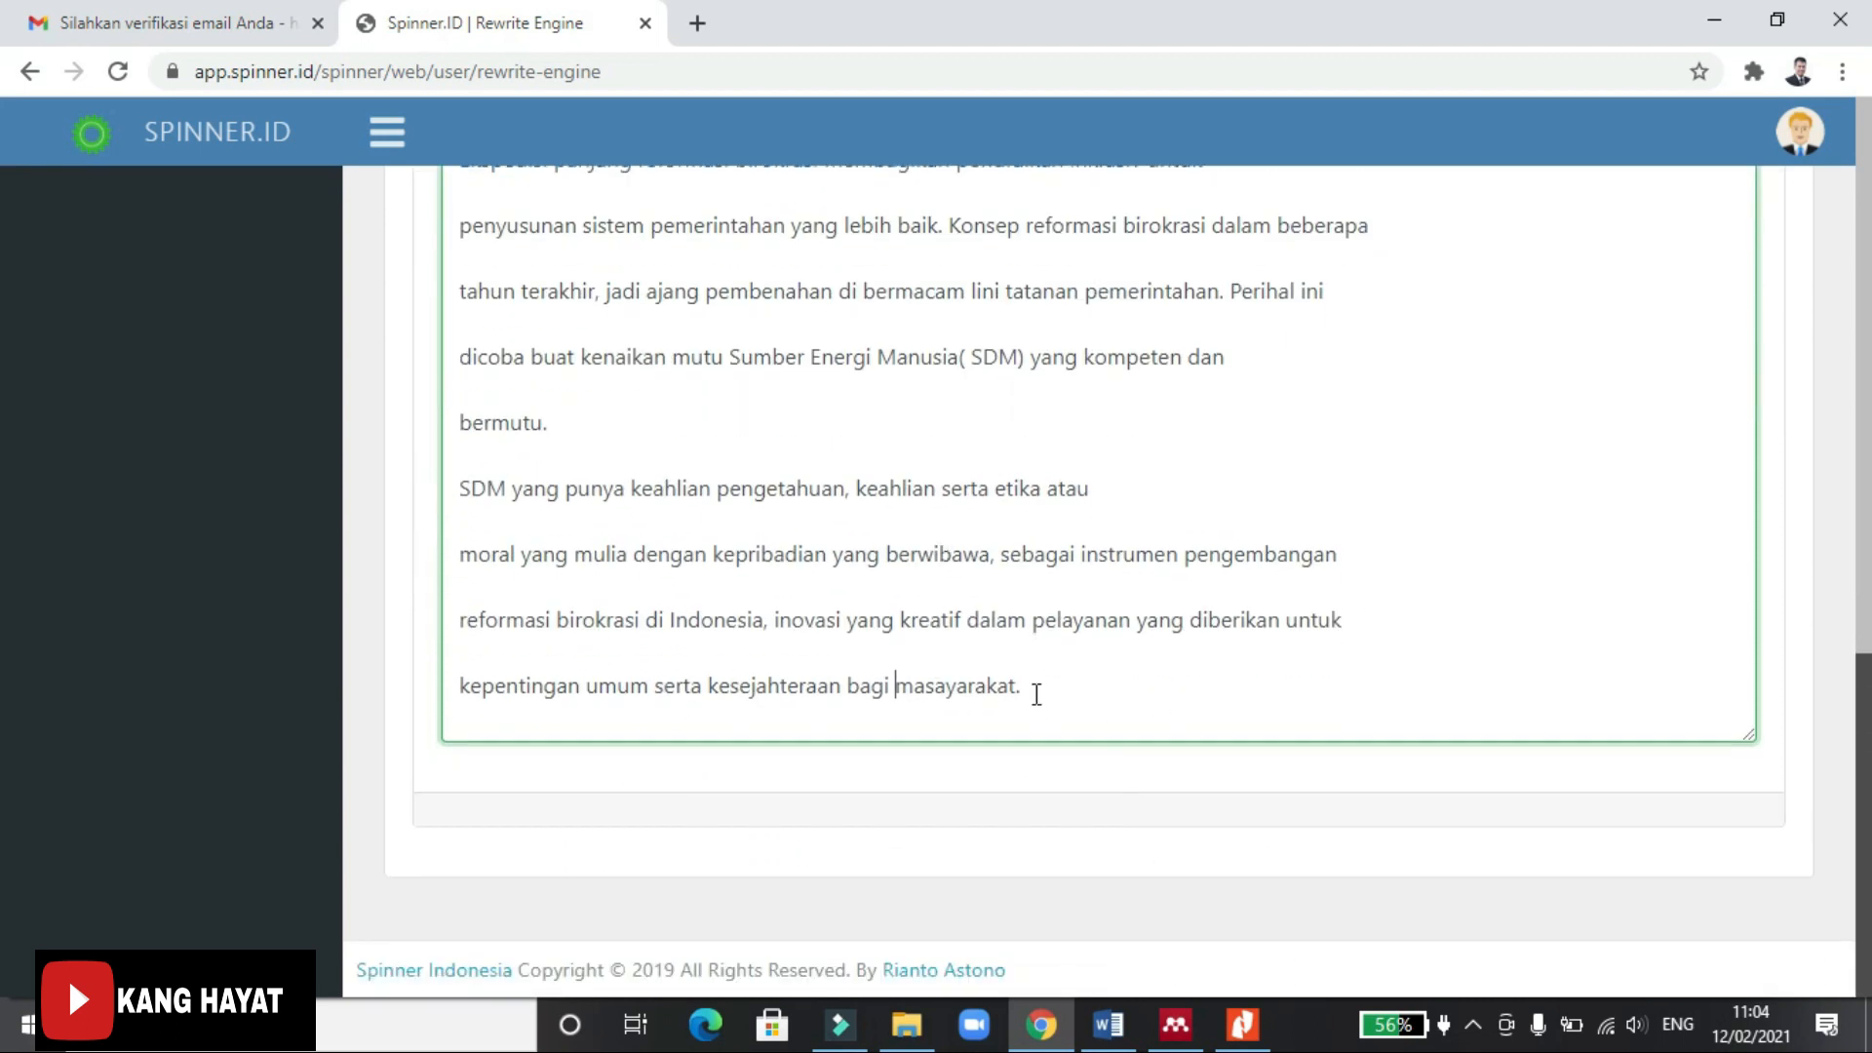
pyautogui.scroll(3, 1034, 694)
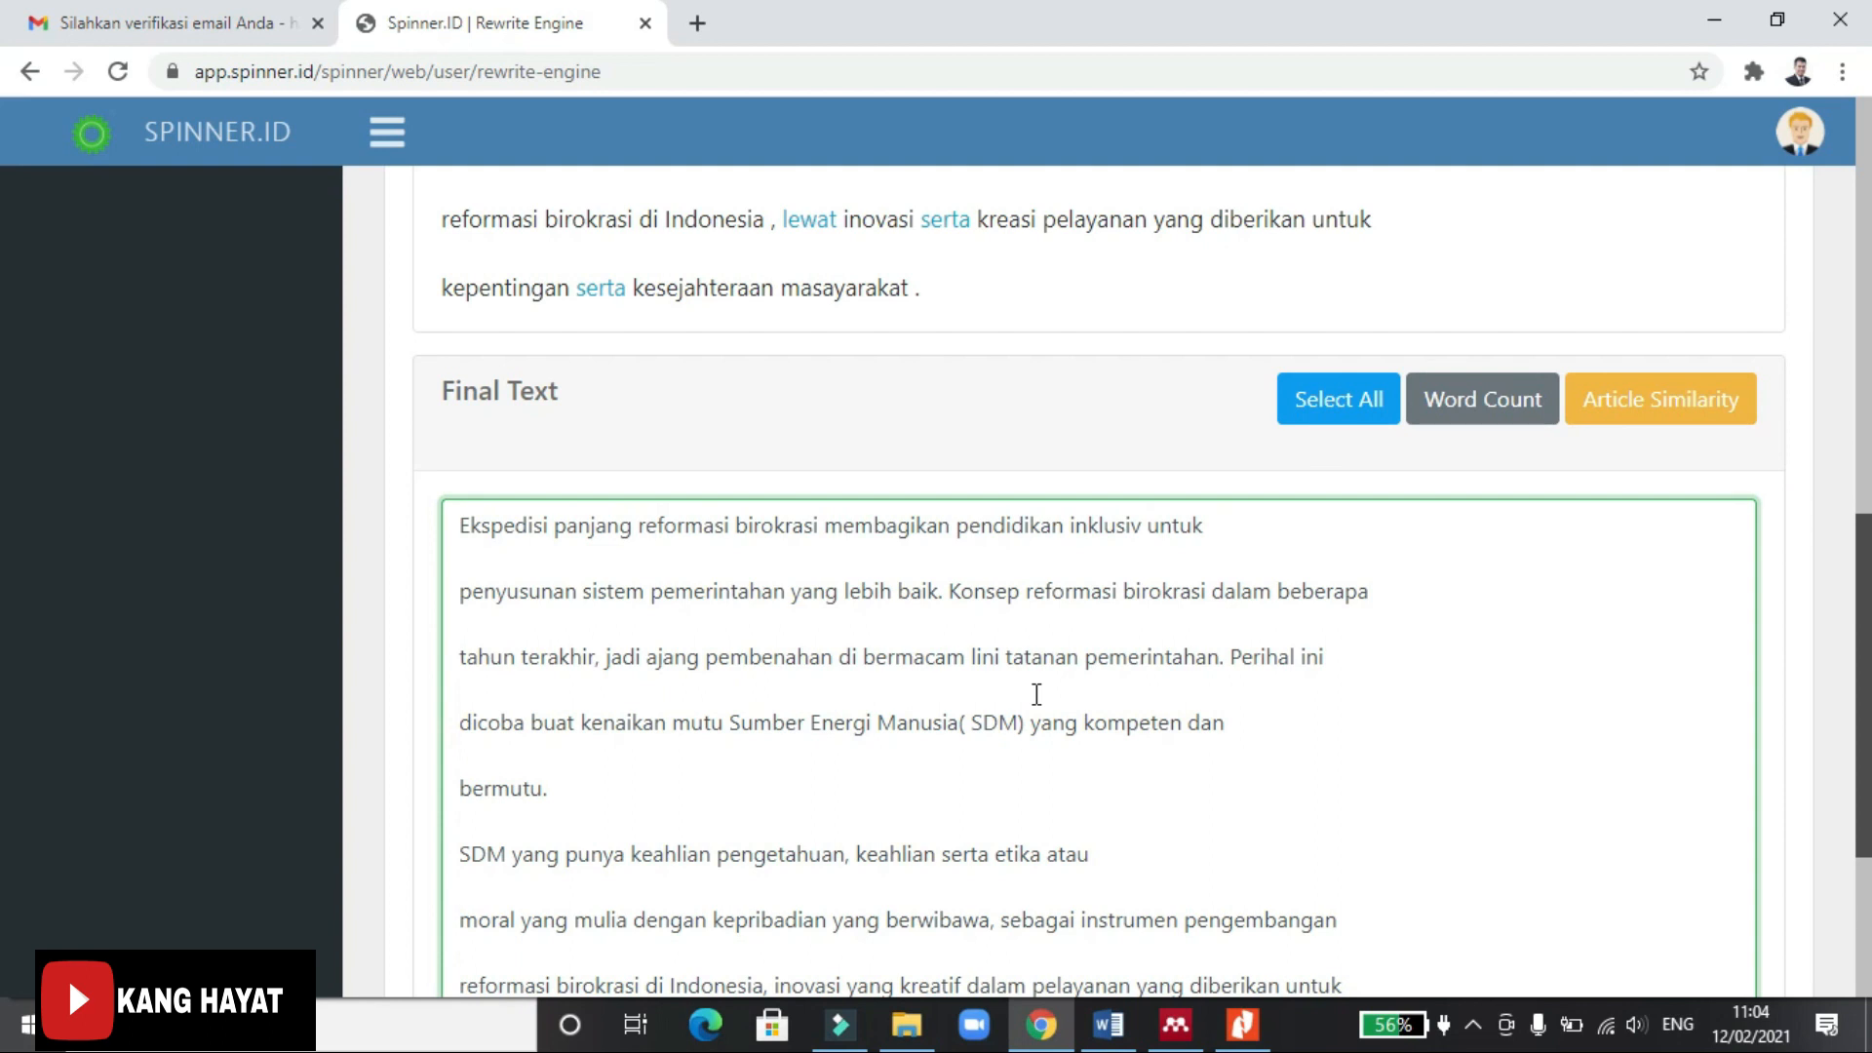
pyautogui.scroll(9, 1036, 694)
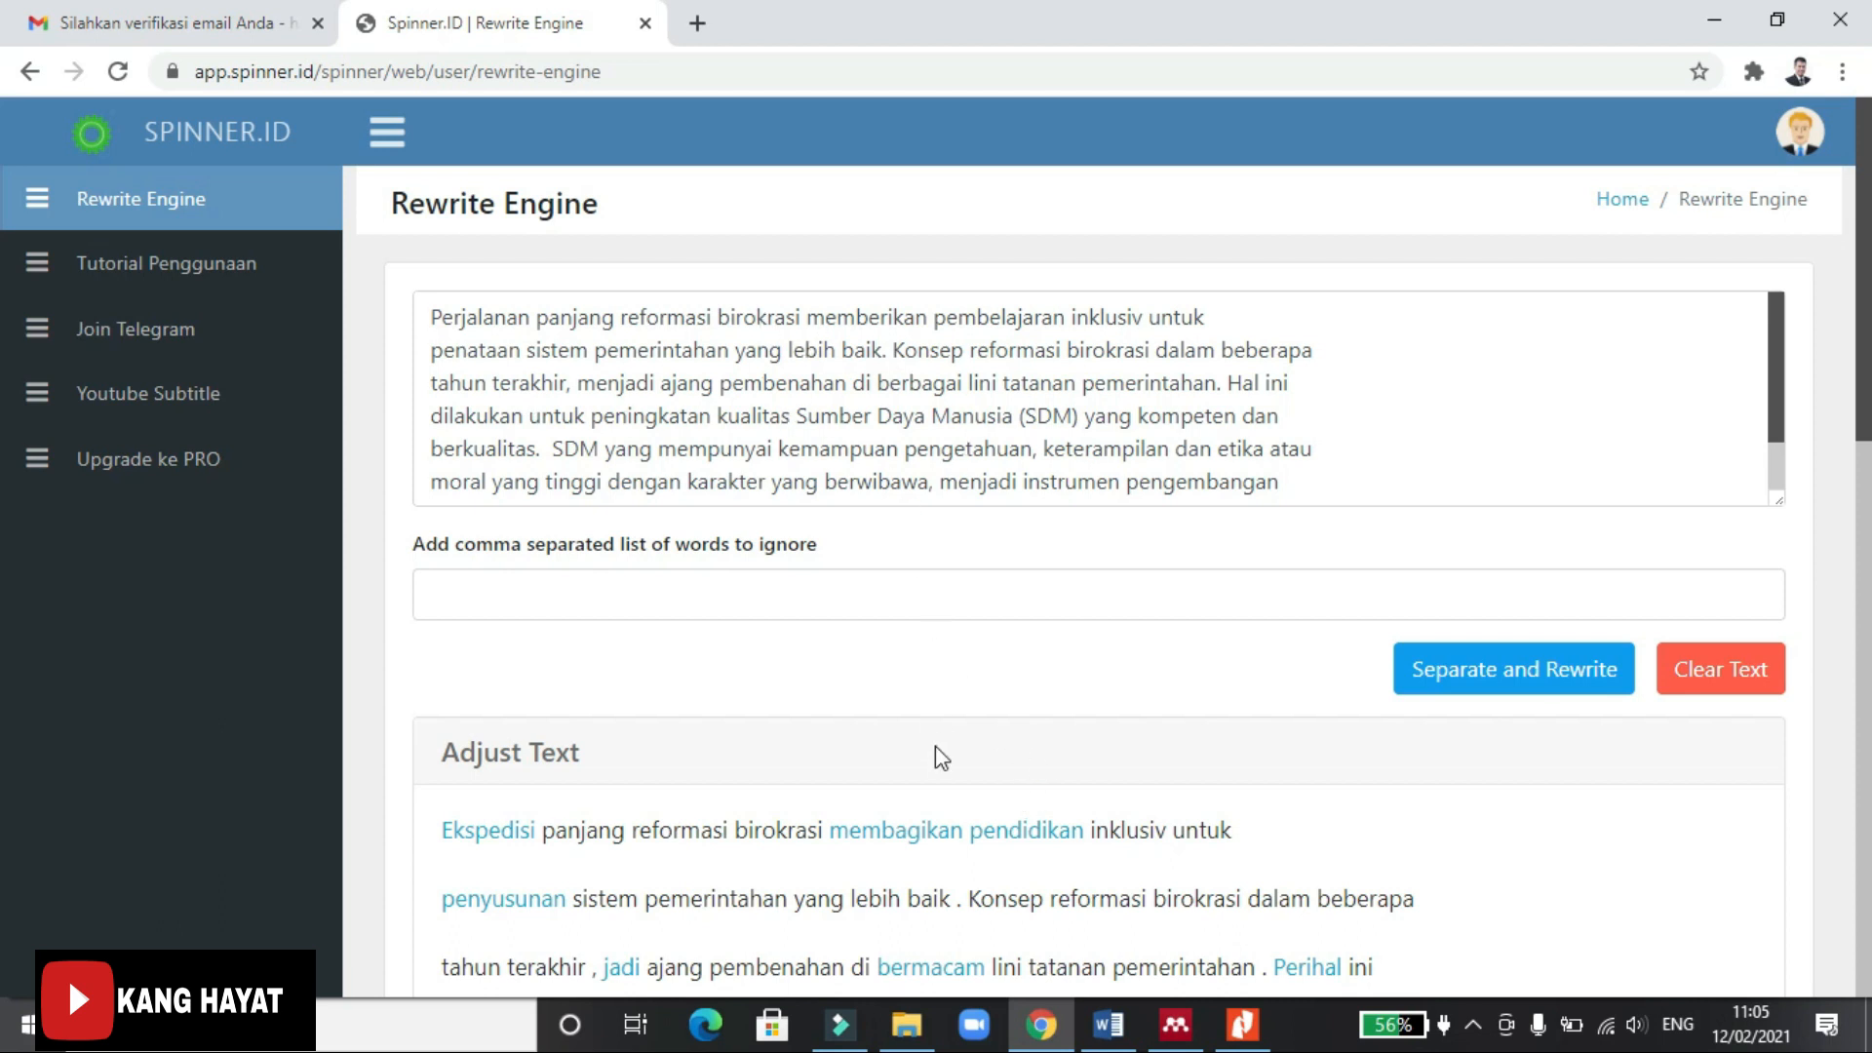
pyautogui.scroll(-3, 934, 757)
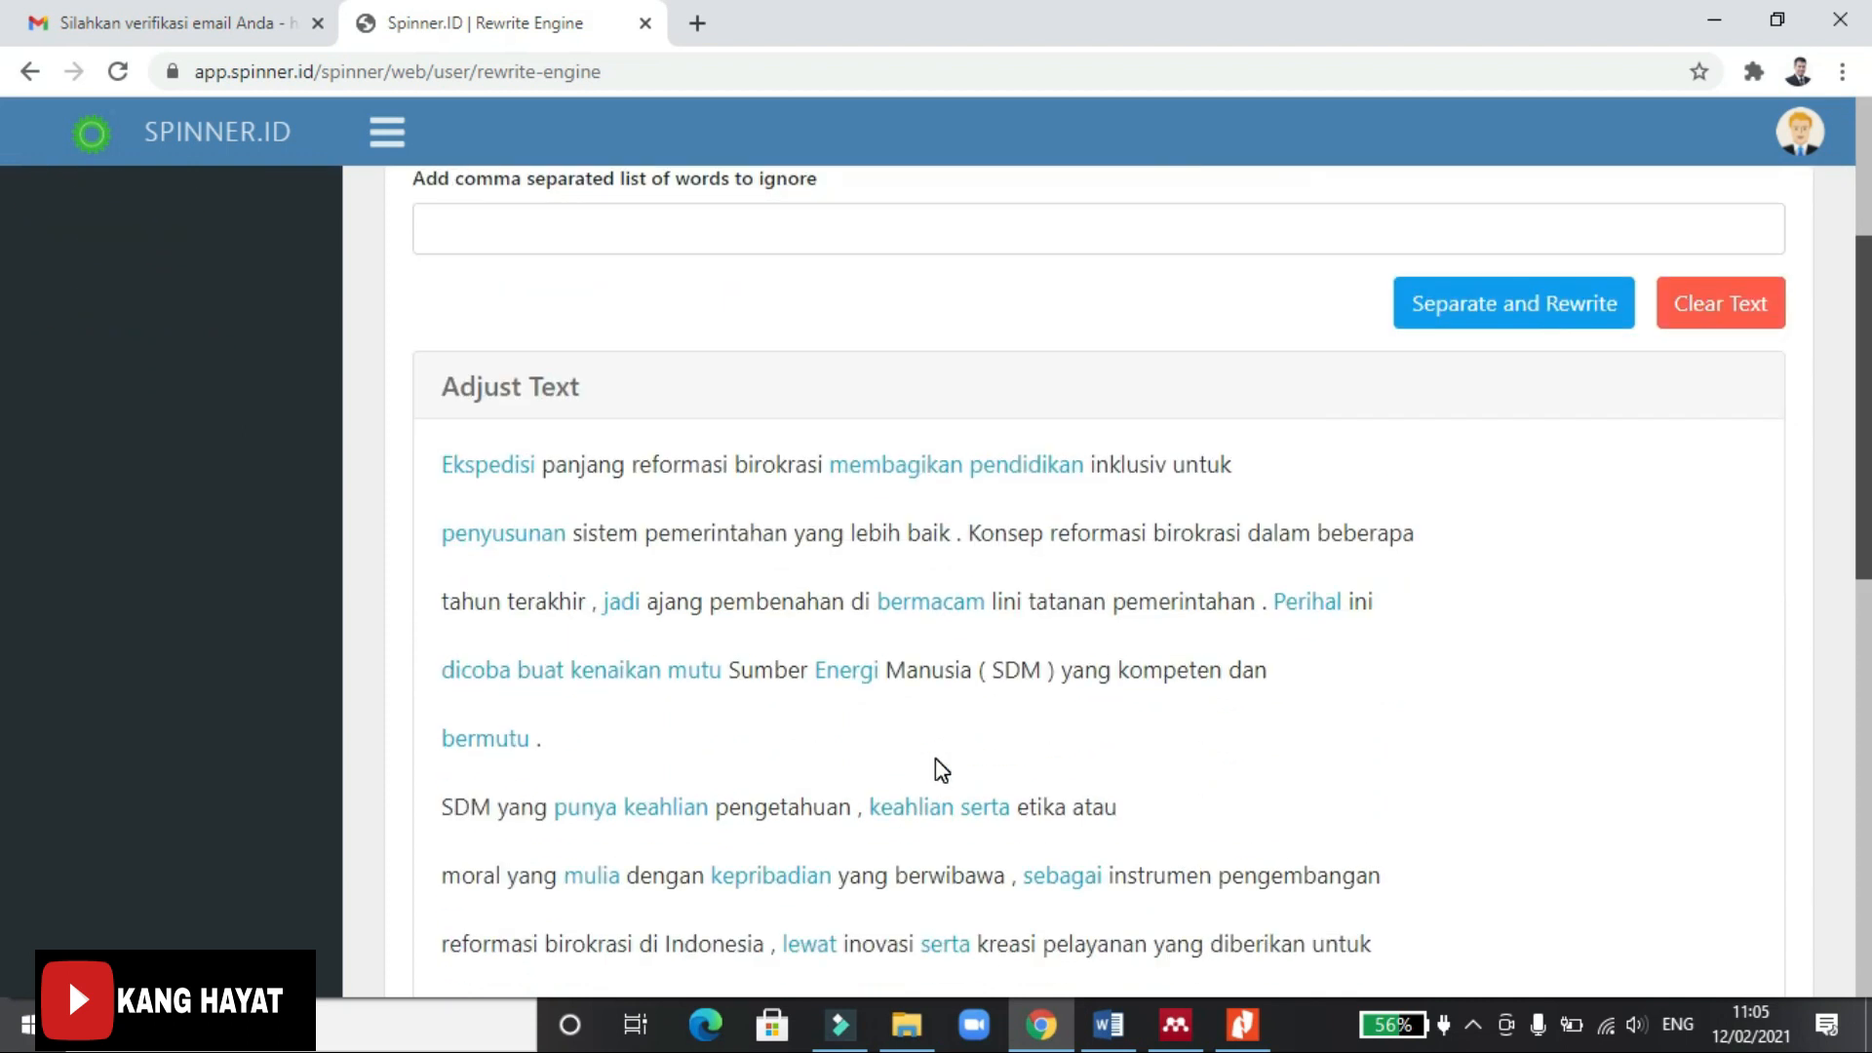
pyautogui.scroll(-1, 1371, 800)
pyautogui.scroll(-4, 1371, 799)
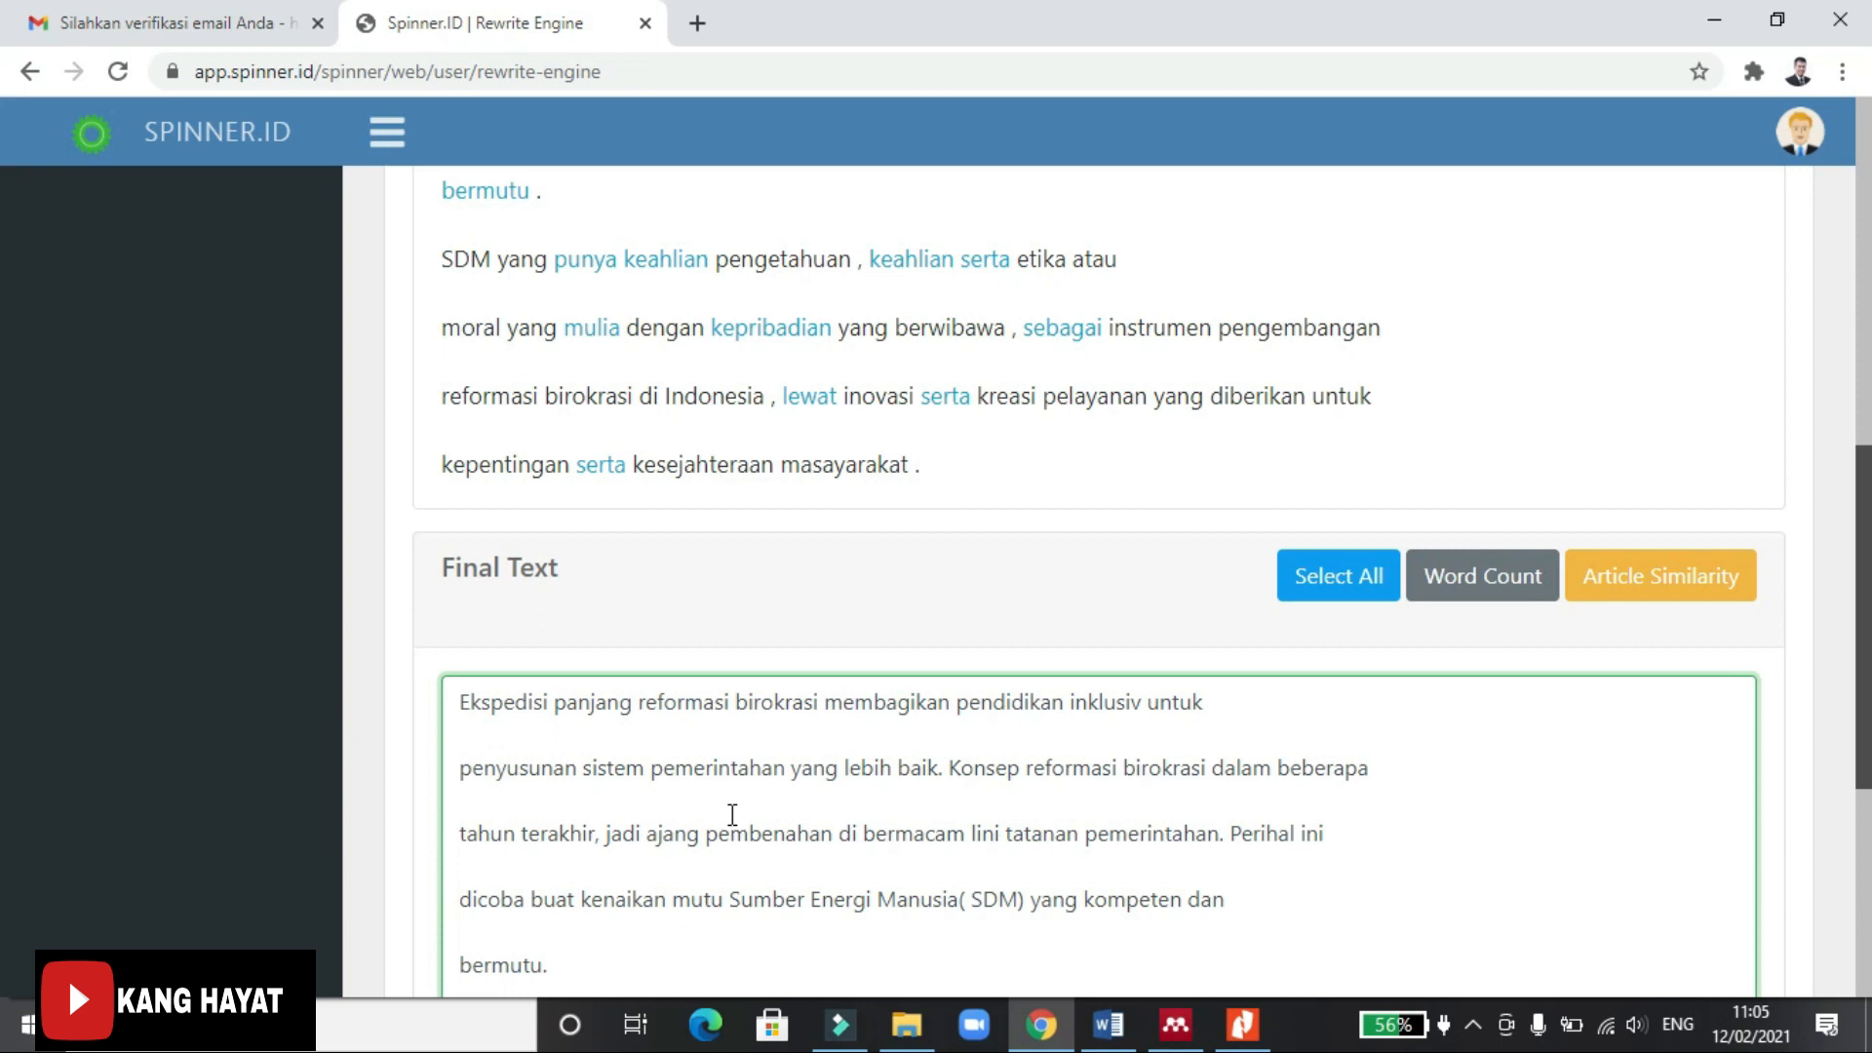
pyautogui.scroll(-3, 702, 819)
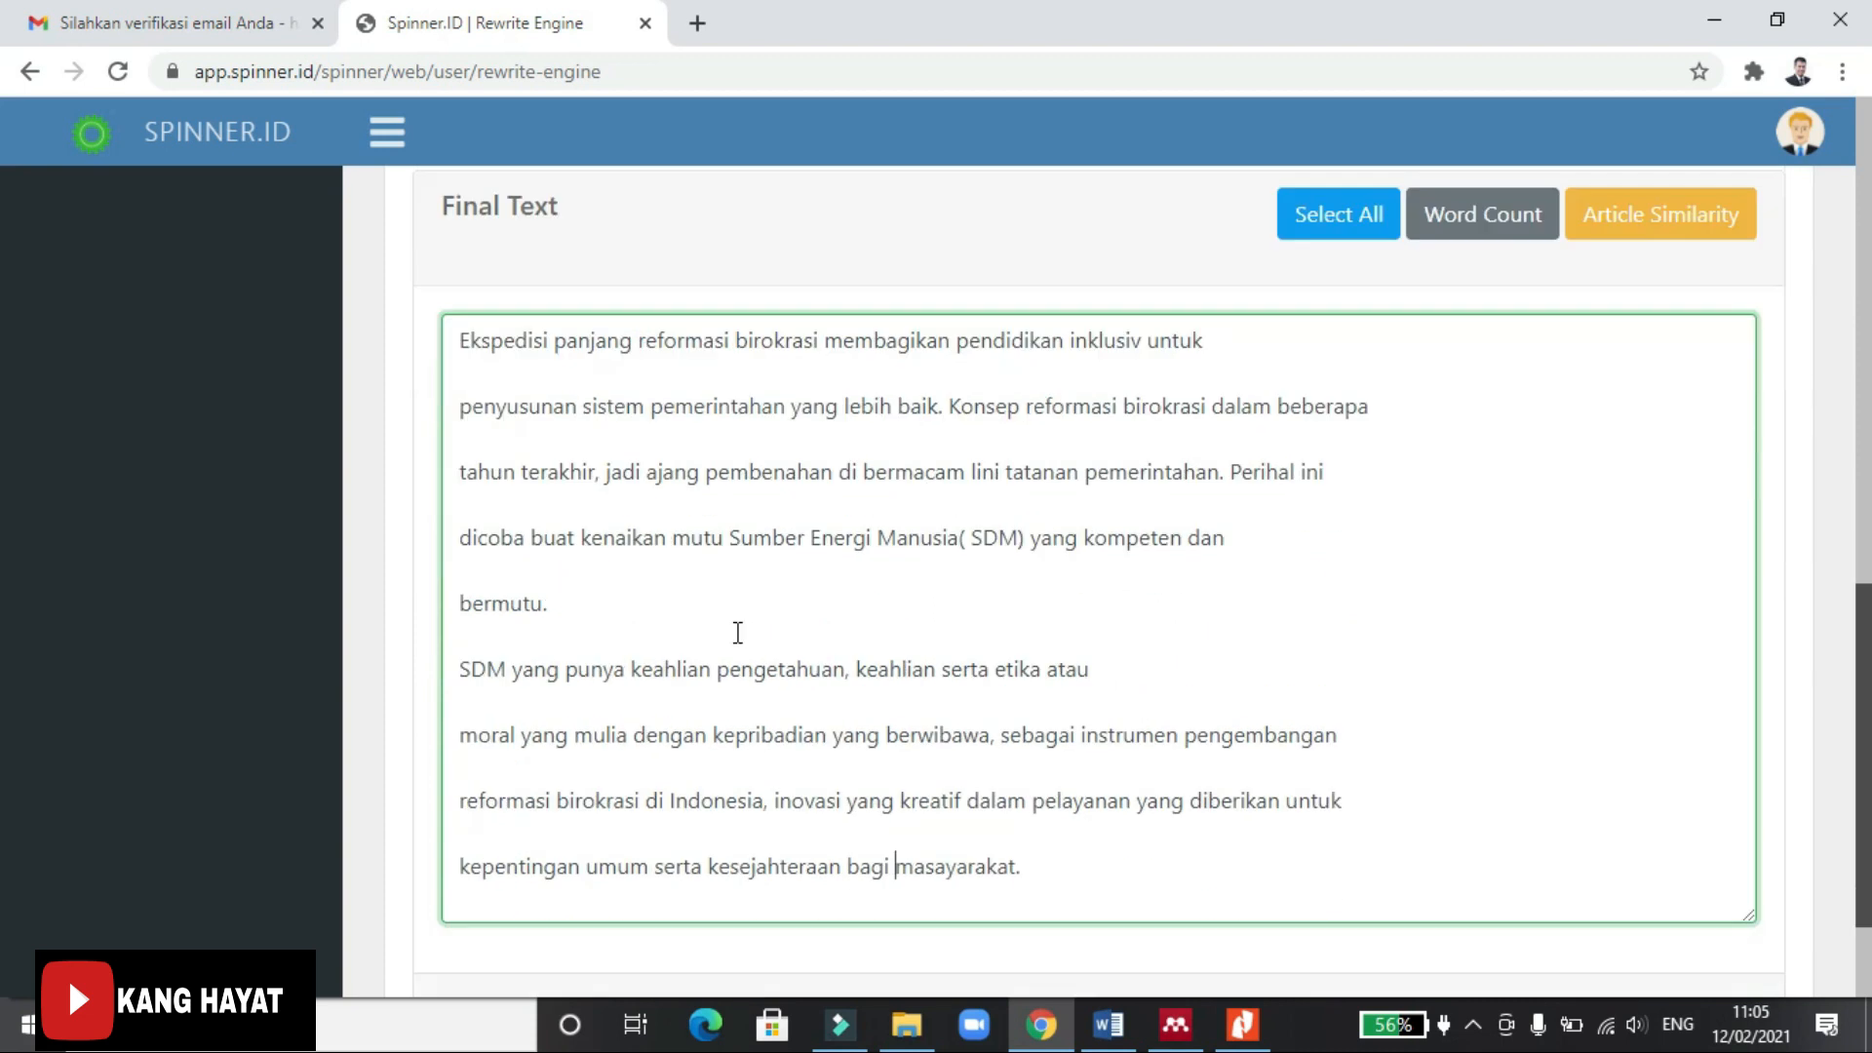
# Remove the line breaks after "bermutu." in the Final Text to join it with the sentence starting "SDM yang".
pyautogui.click(629, 612)
pyautogui.press('Delete')
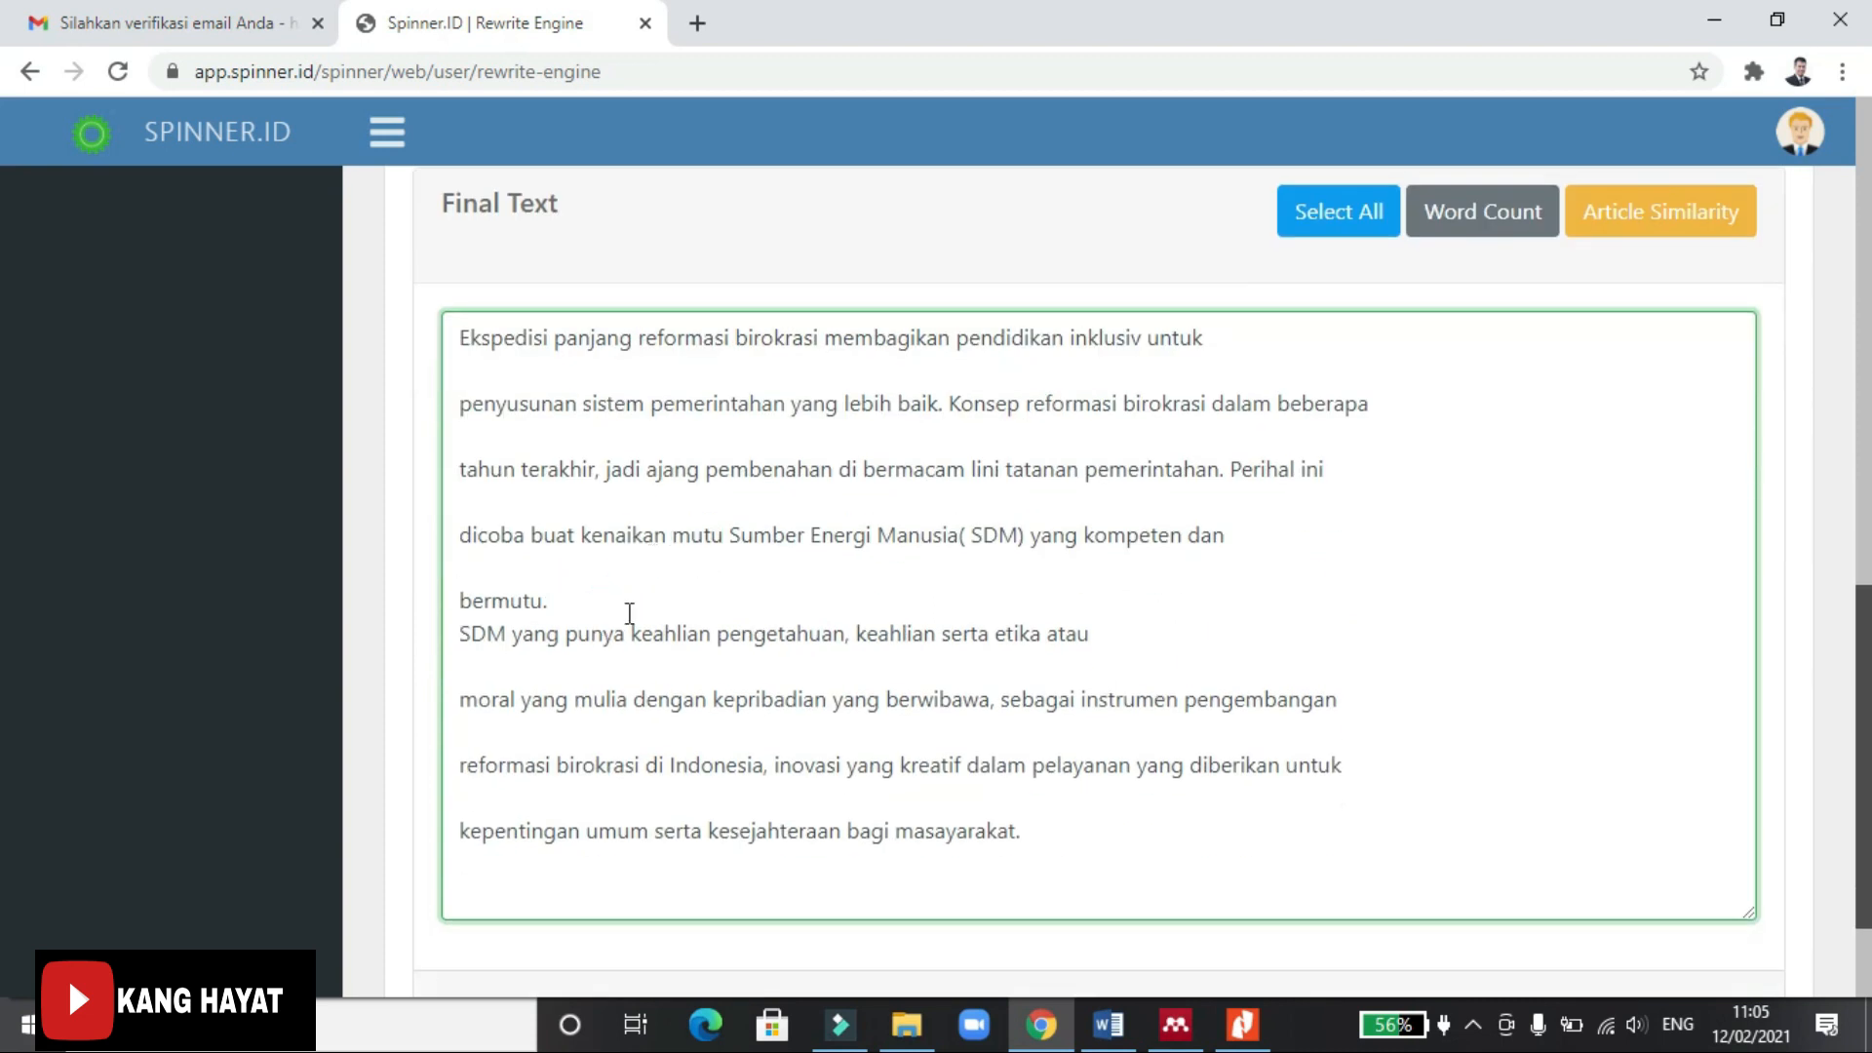
pyautogui.press('Delete')
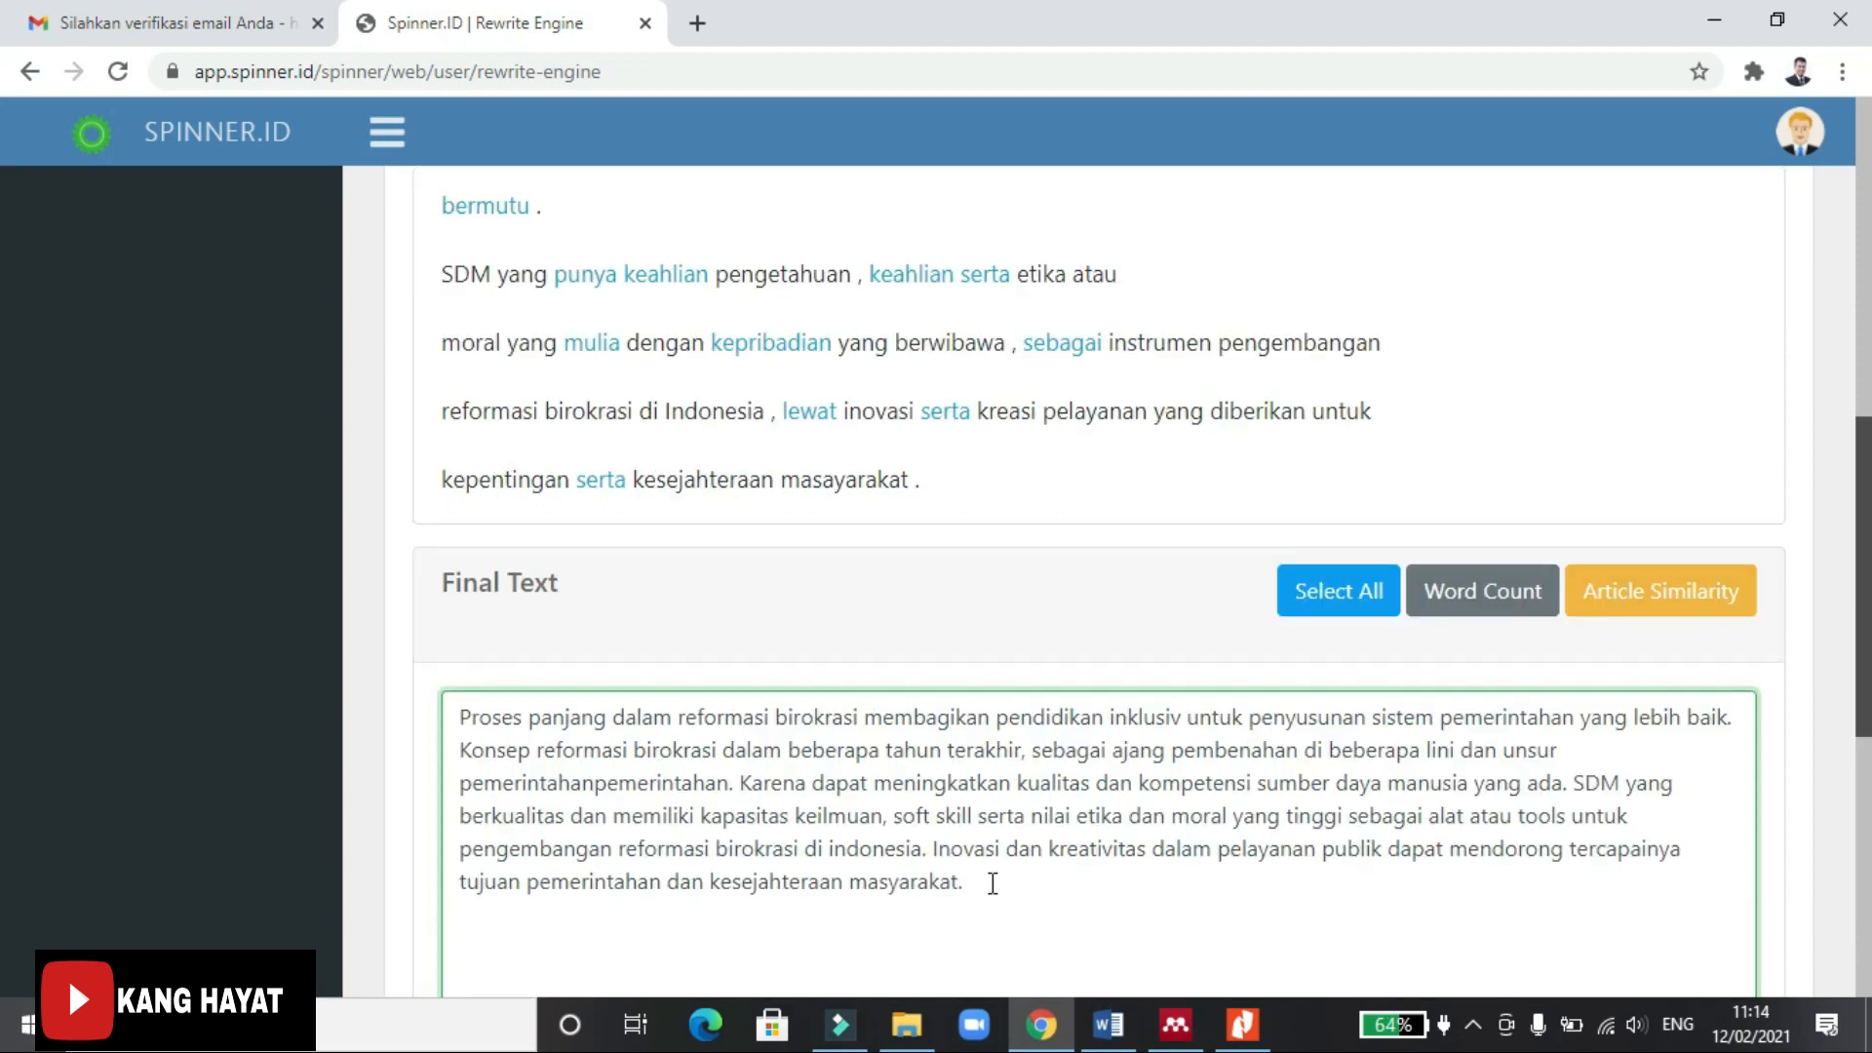
# Copy the complete Final Text and paste it over the existing paragraph in the Word document.
pyautogui.moveTo(990, 882); pyautogui.dragTo(451, 717)
pyautogui.hotkey('ctrl', 'c')
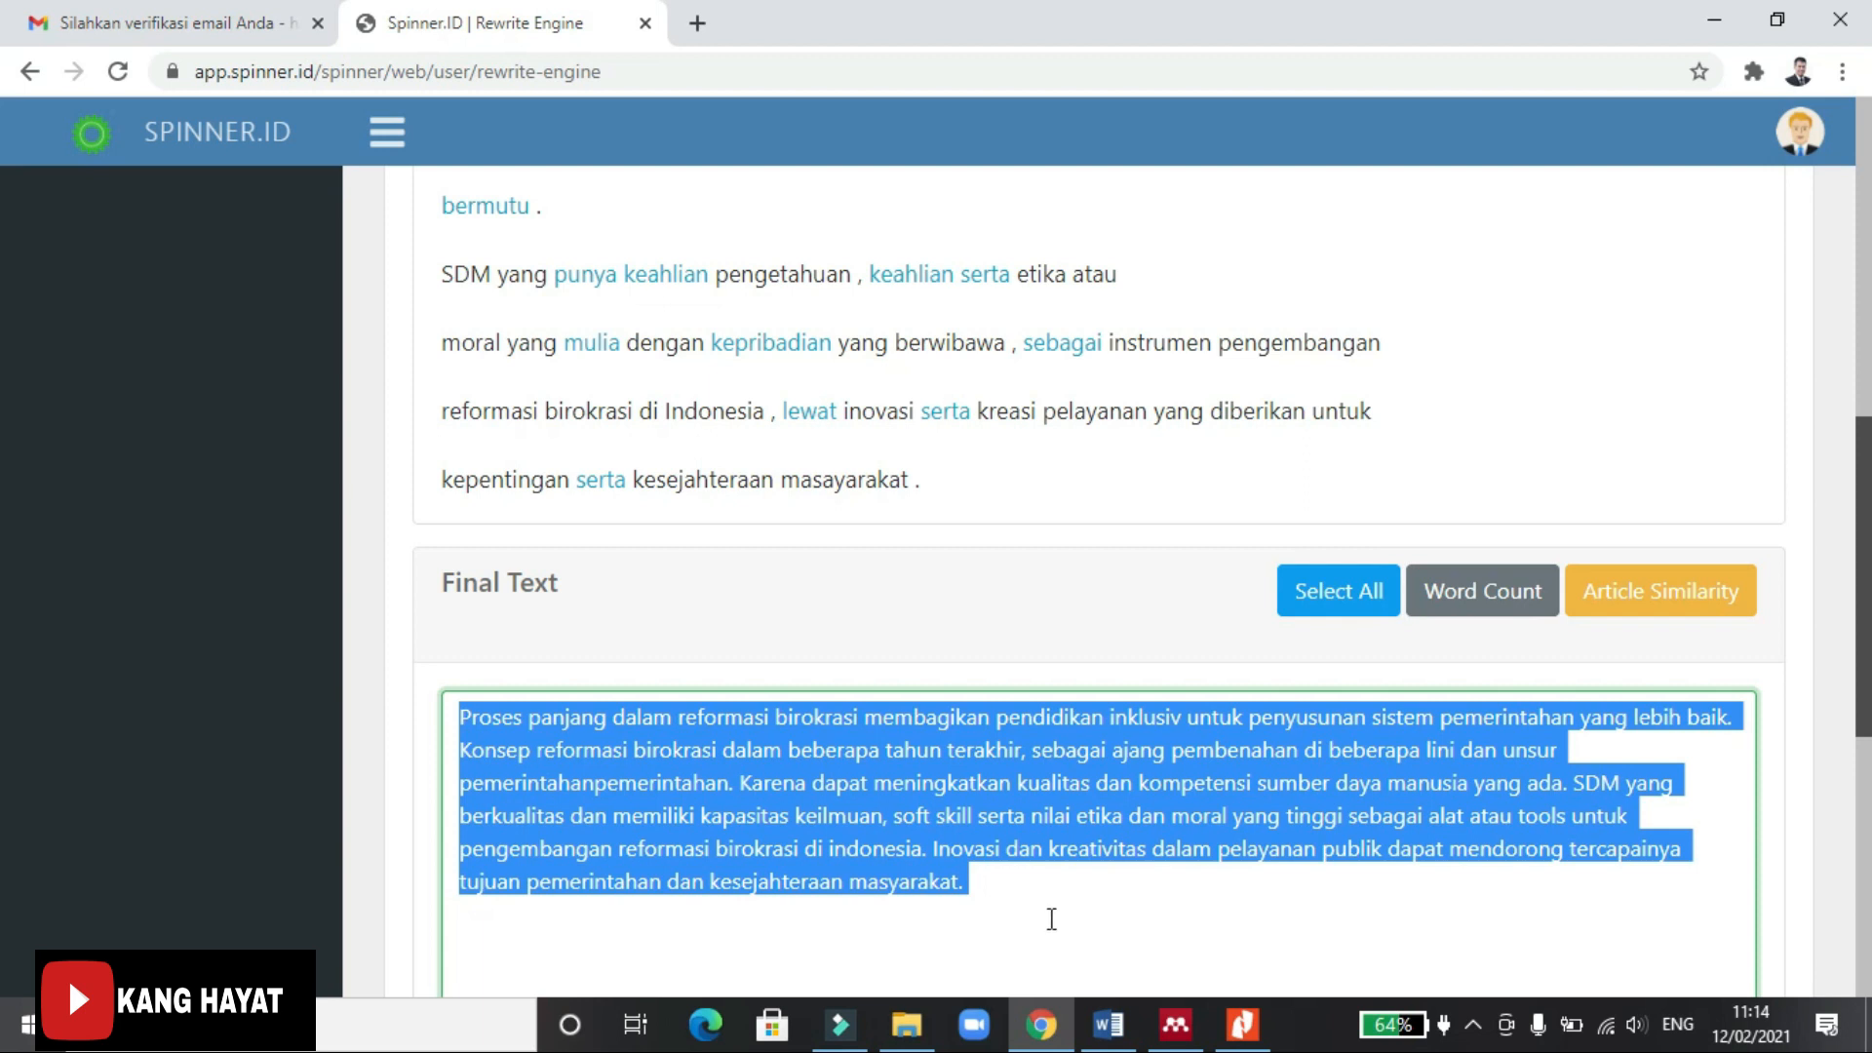
pyautogui.click(1119, 1024)
pyautogui.moveTo(735, 585); pyautogui.dragTo(517, 395)
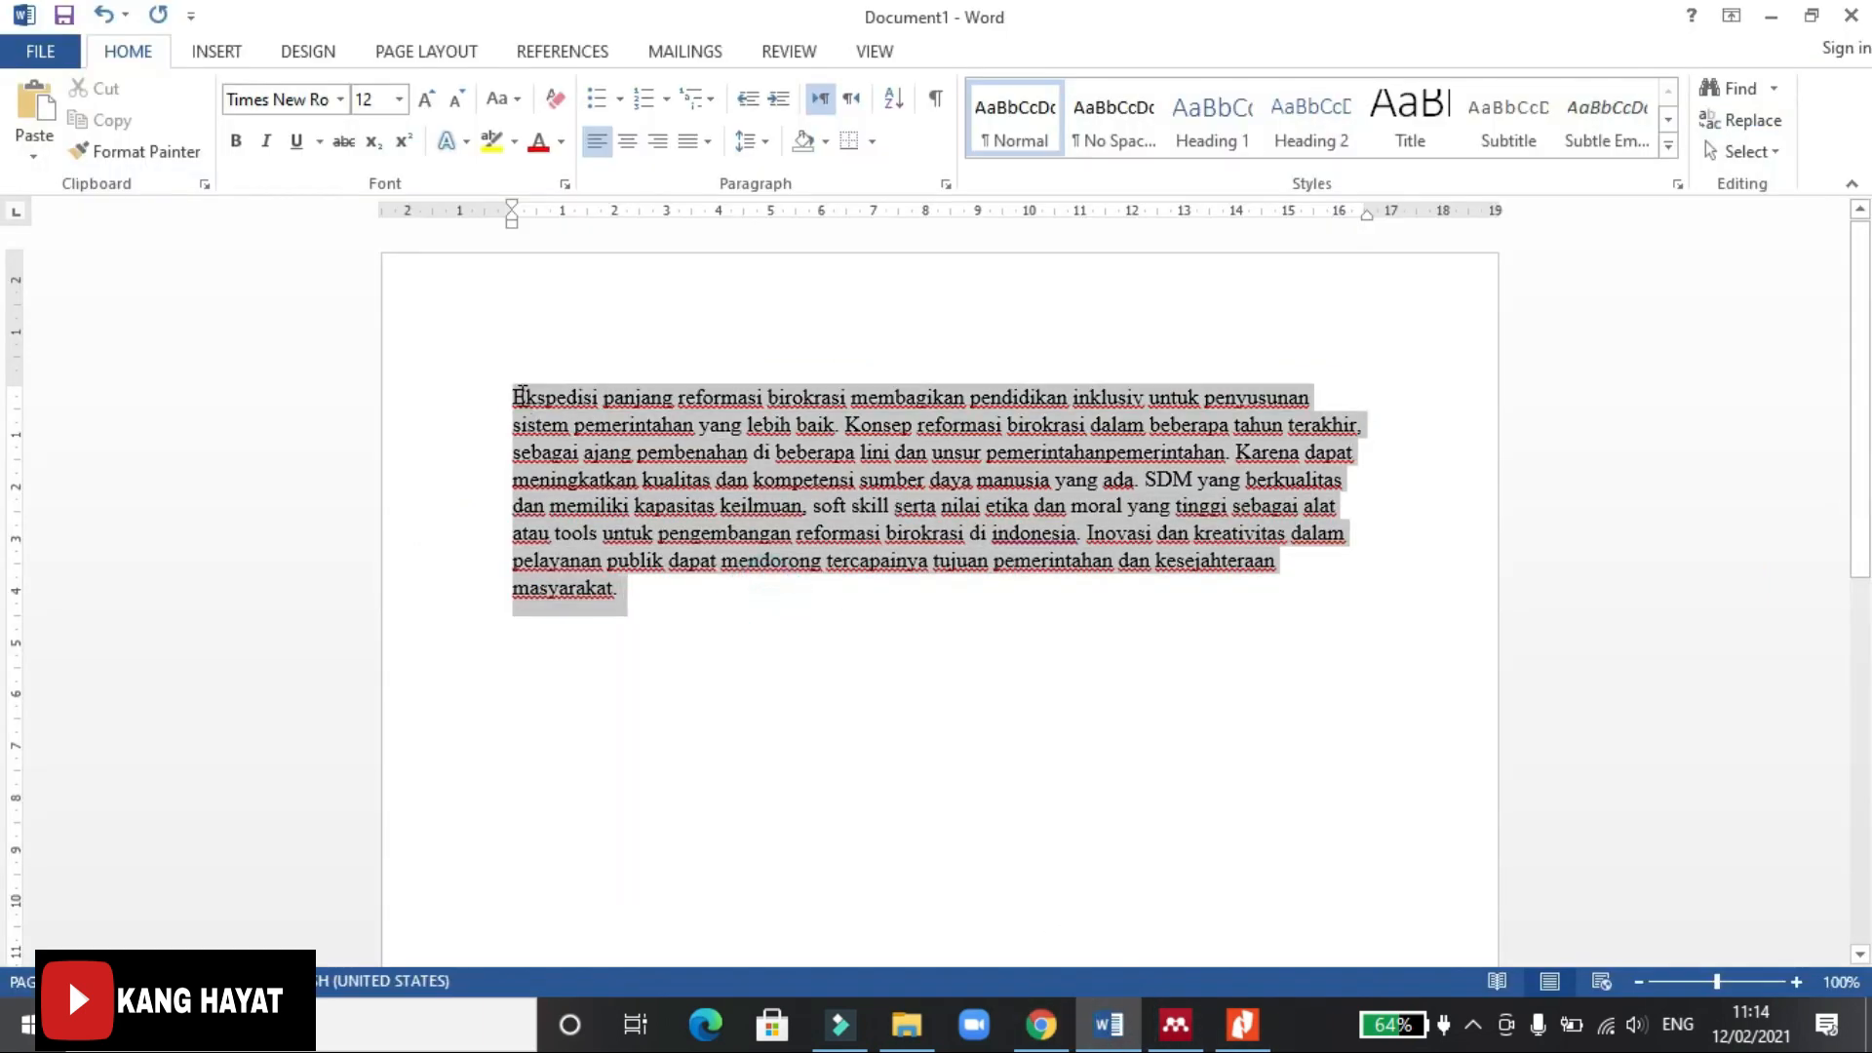
pyautogui.hotkey('ctrl', 'v')
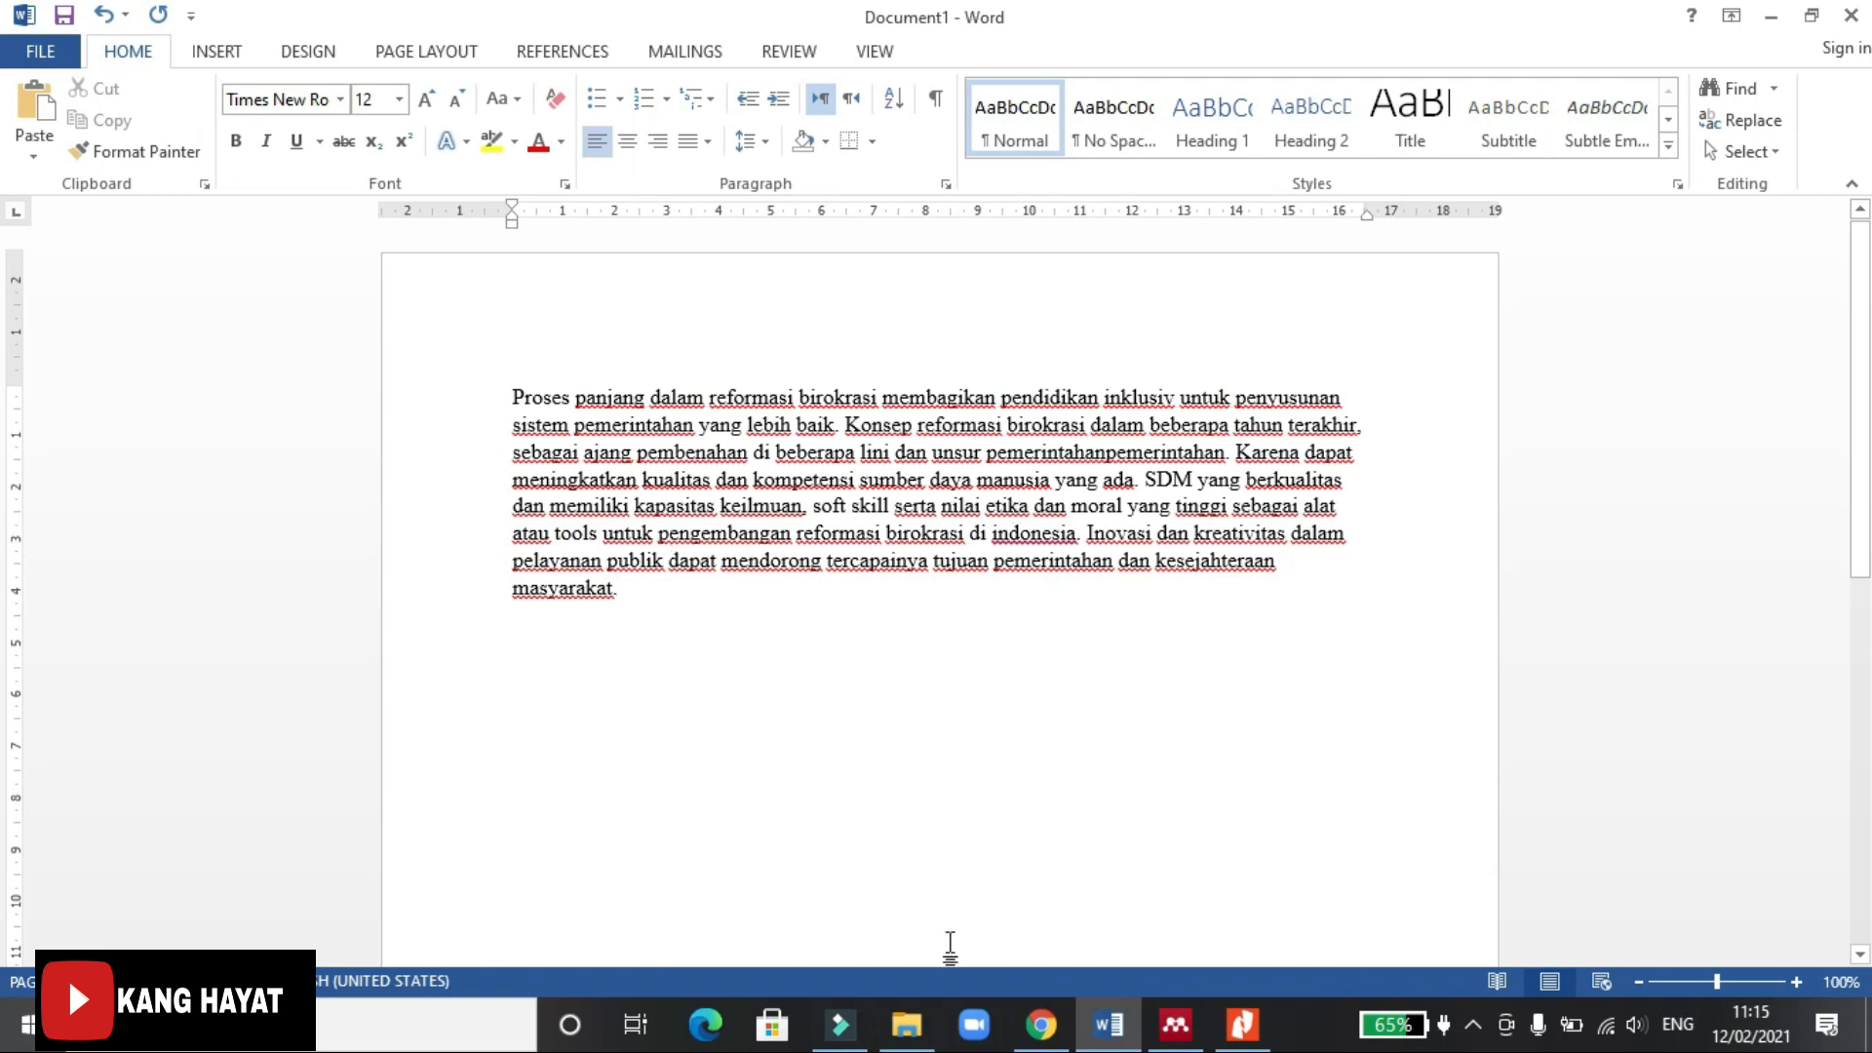
# Switch to the journal PDF in Nitro Pro and copy the original paragraph from "Perjalanan panjang" to "kesejahteraan masayarakat.".
pyautogui.click(1244, 1025)
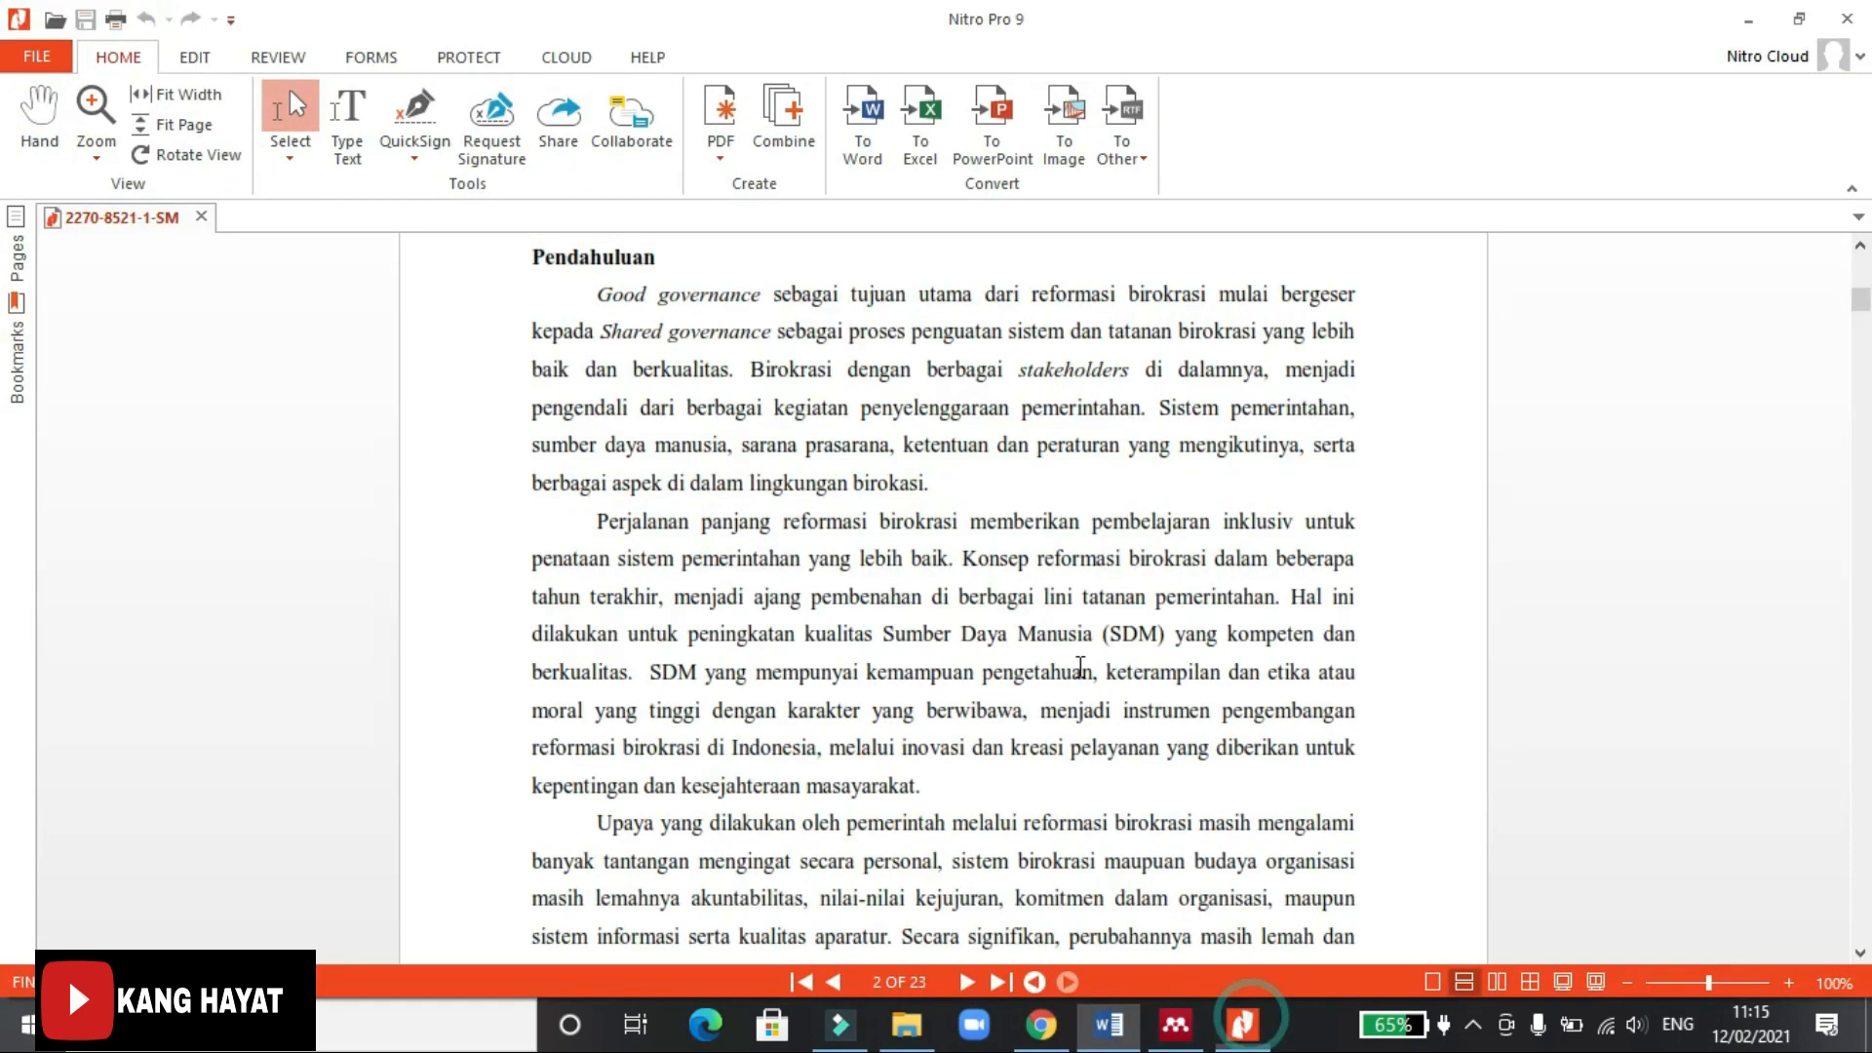
pyautogui.scroll(2, 832, 368)
pyautogui.scroll(-2, 594, 524)
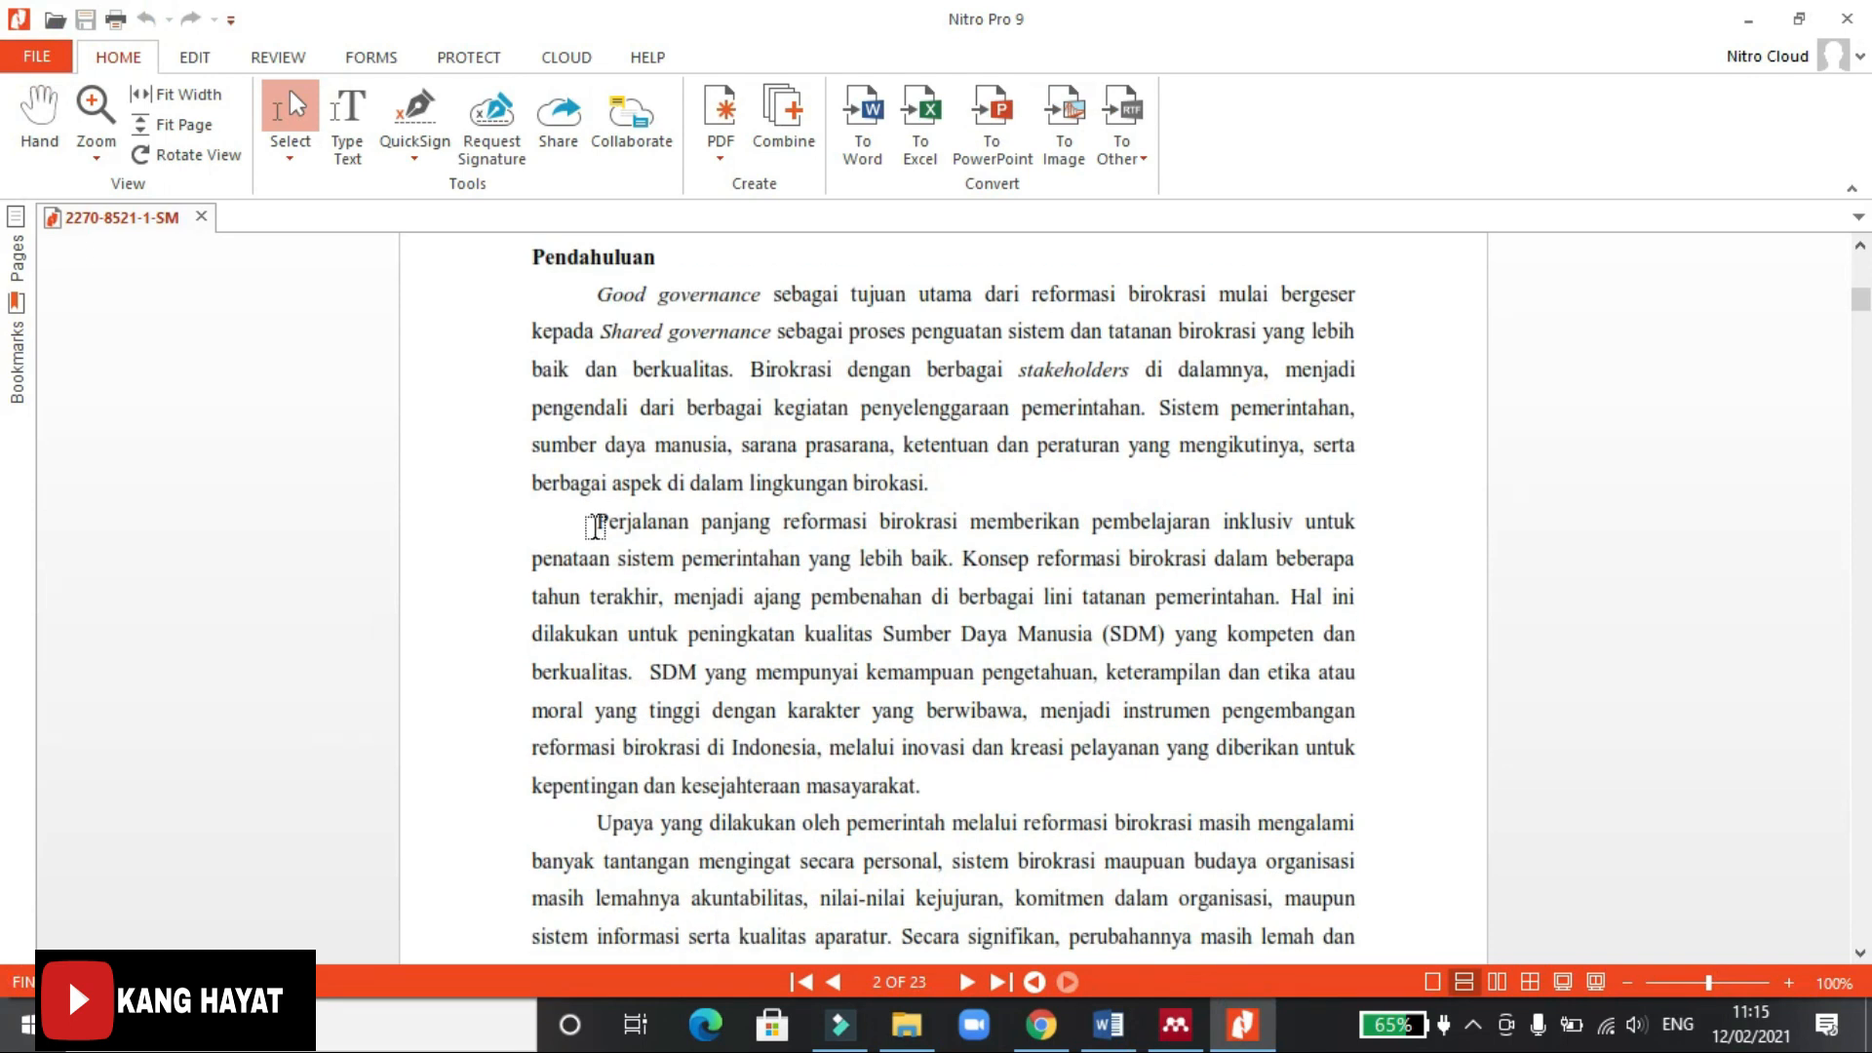
pyautogui.moveTo(593, 525); pyautogui.dragTo(923, 796)
pyautogui.hotkey('ctrl', 'c')
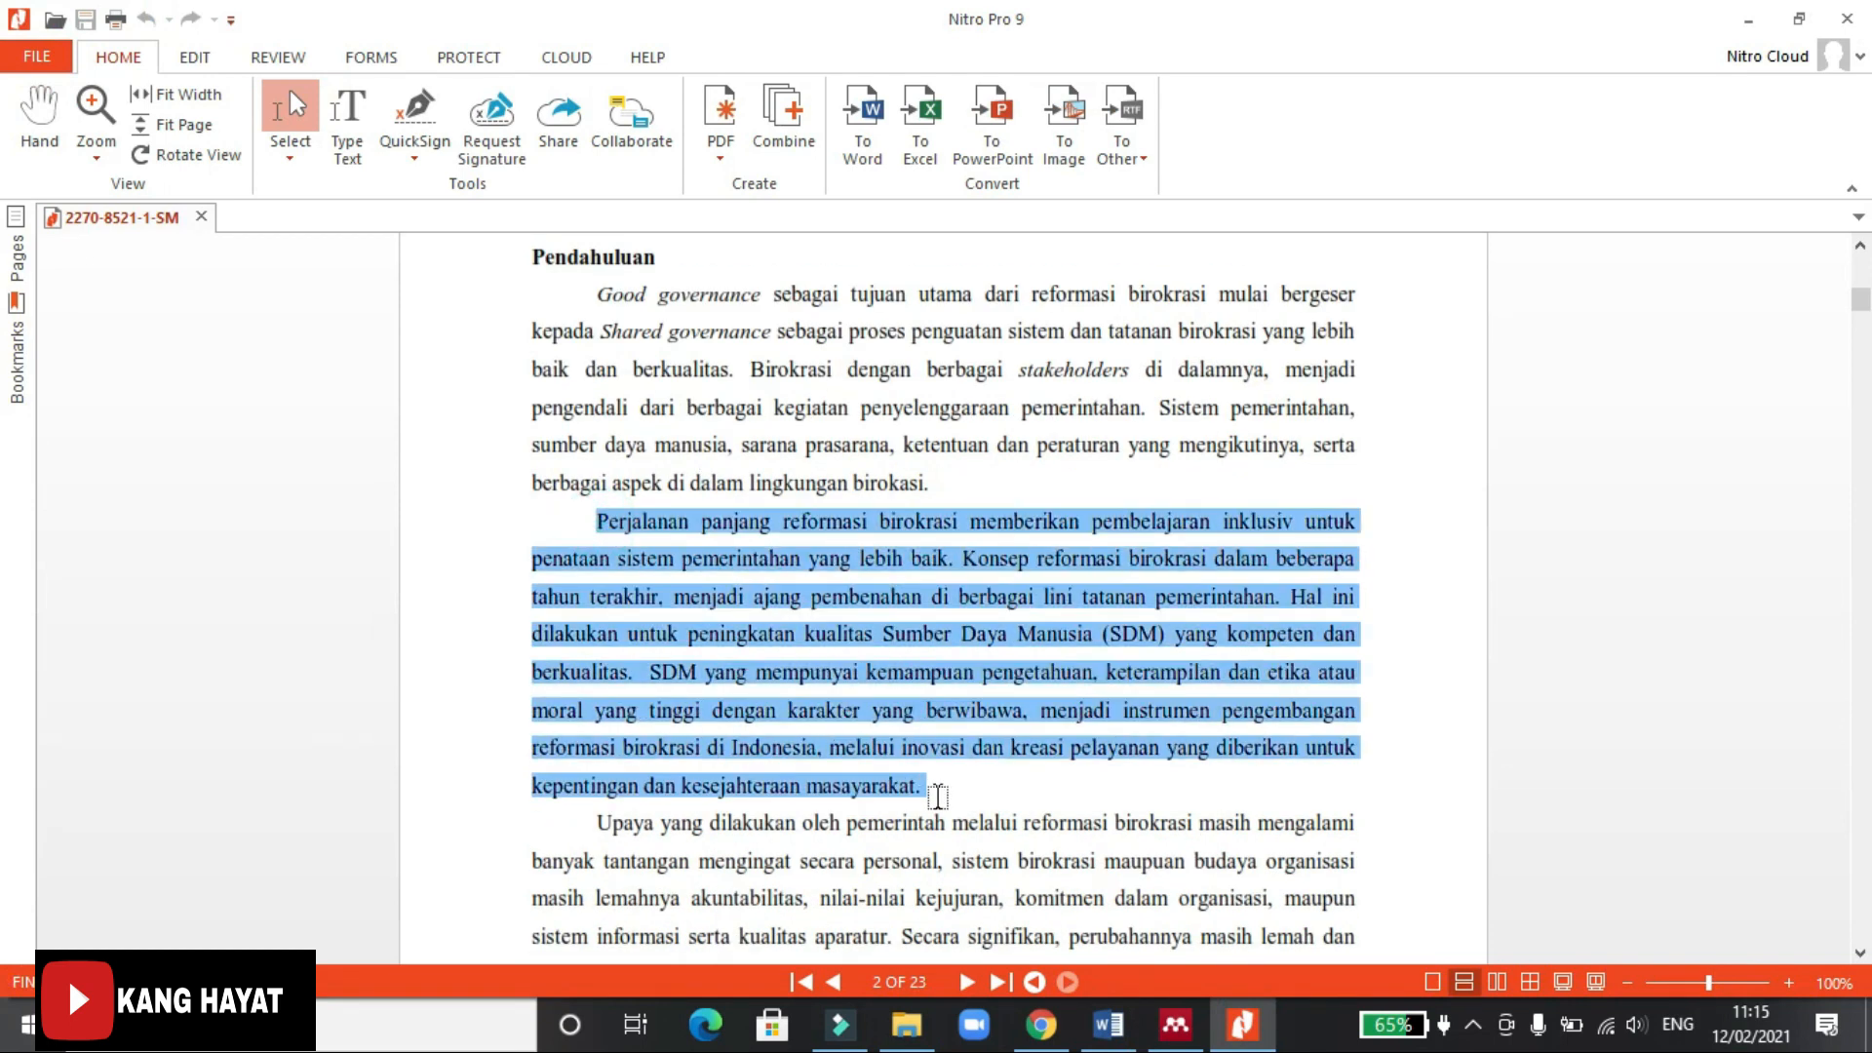
# Return to the Word document and paste the original paragraph below the paraphrased one, separated by blank lines.
pyautogui.click(1109, 1025)
pyautogui.press('Return')
pyautogui.press('Return')
pyautogui.press('Return')
pyautogui.press('Return')
pyautogui.hotkey('ctrl', 'v')
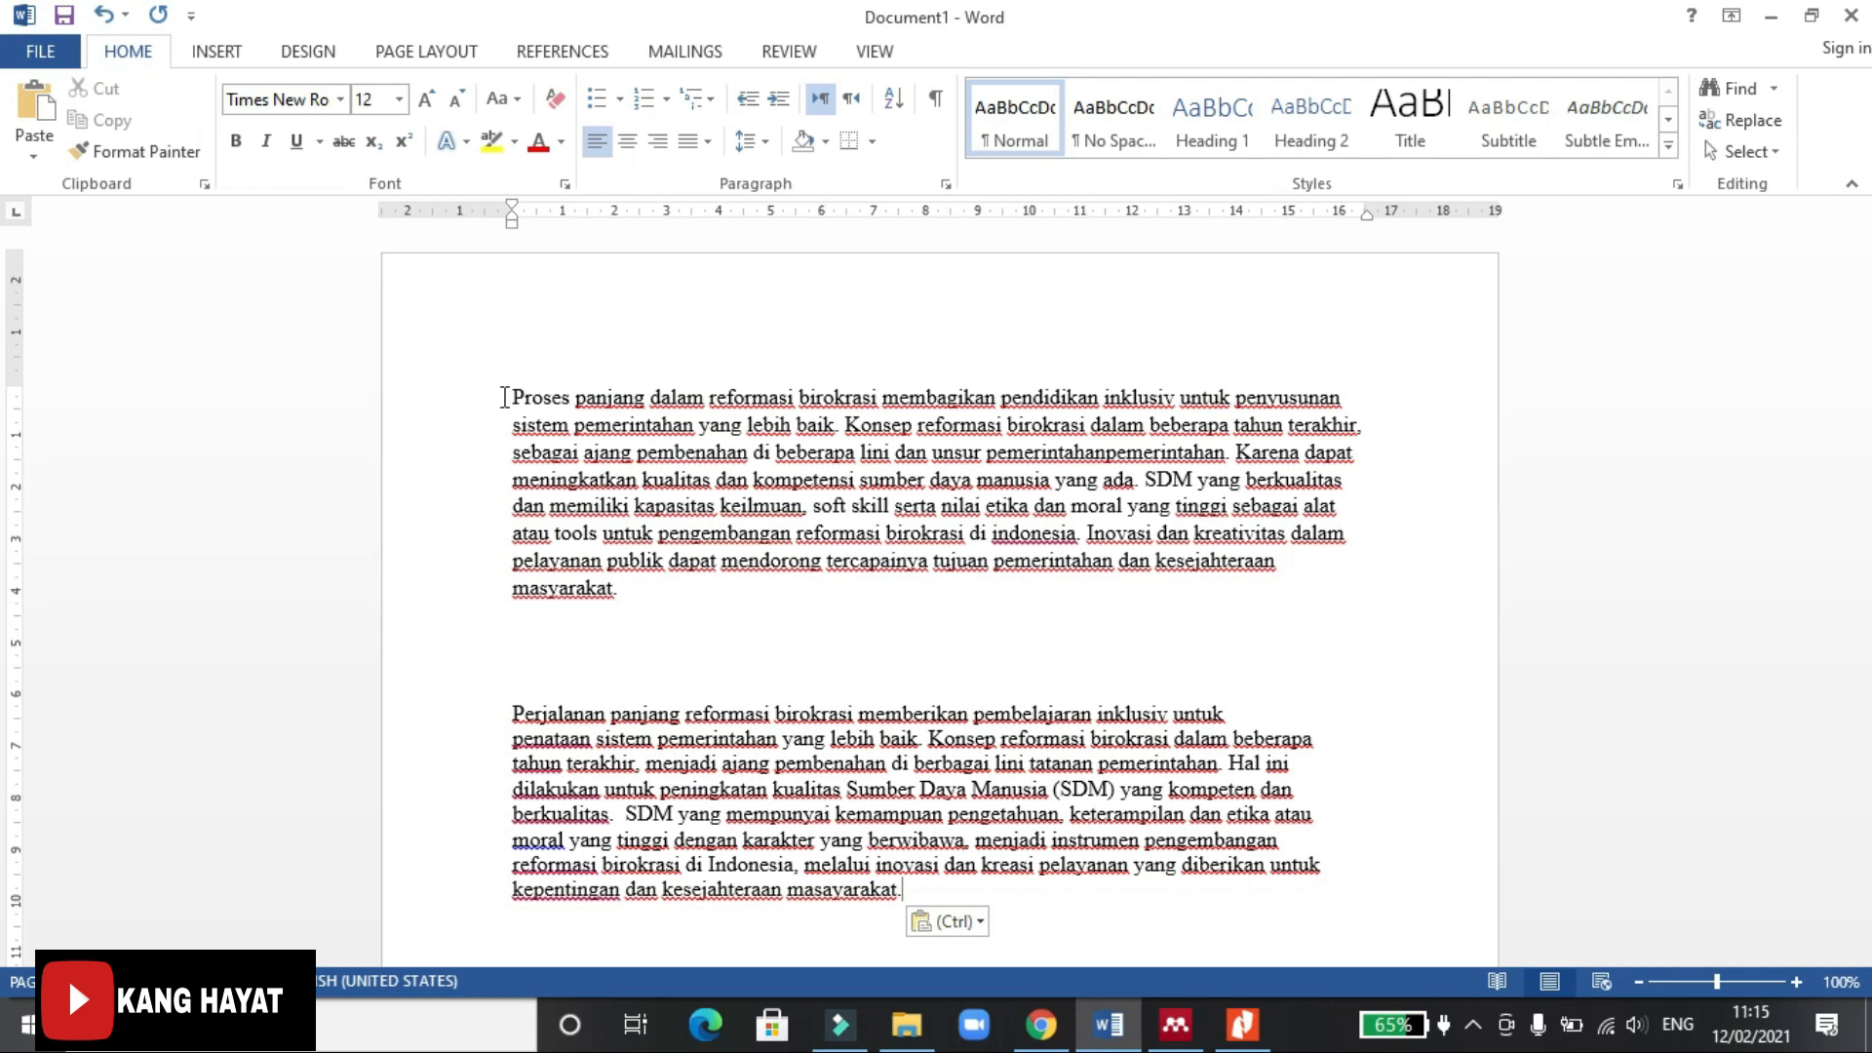
pyautogui.click(619, 586)
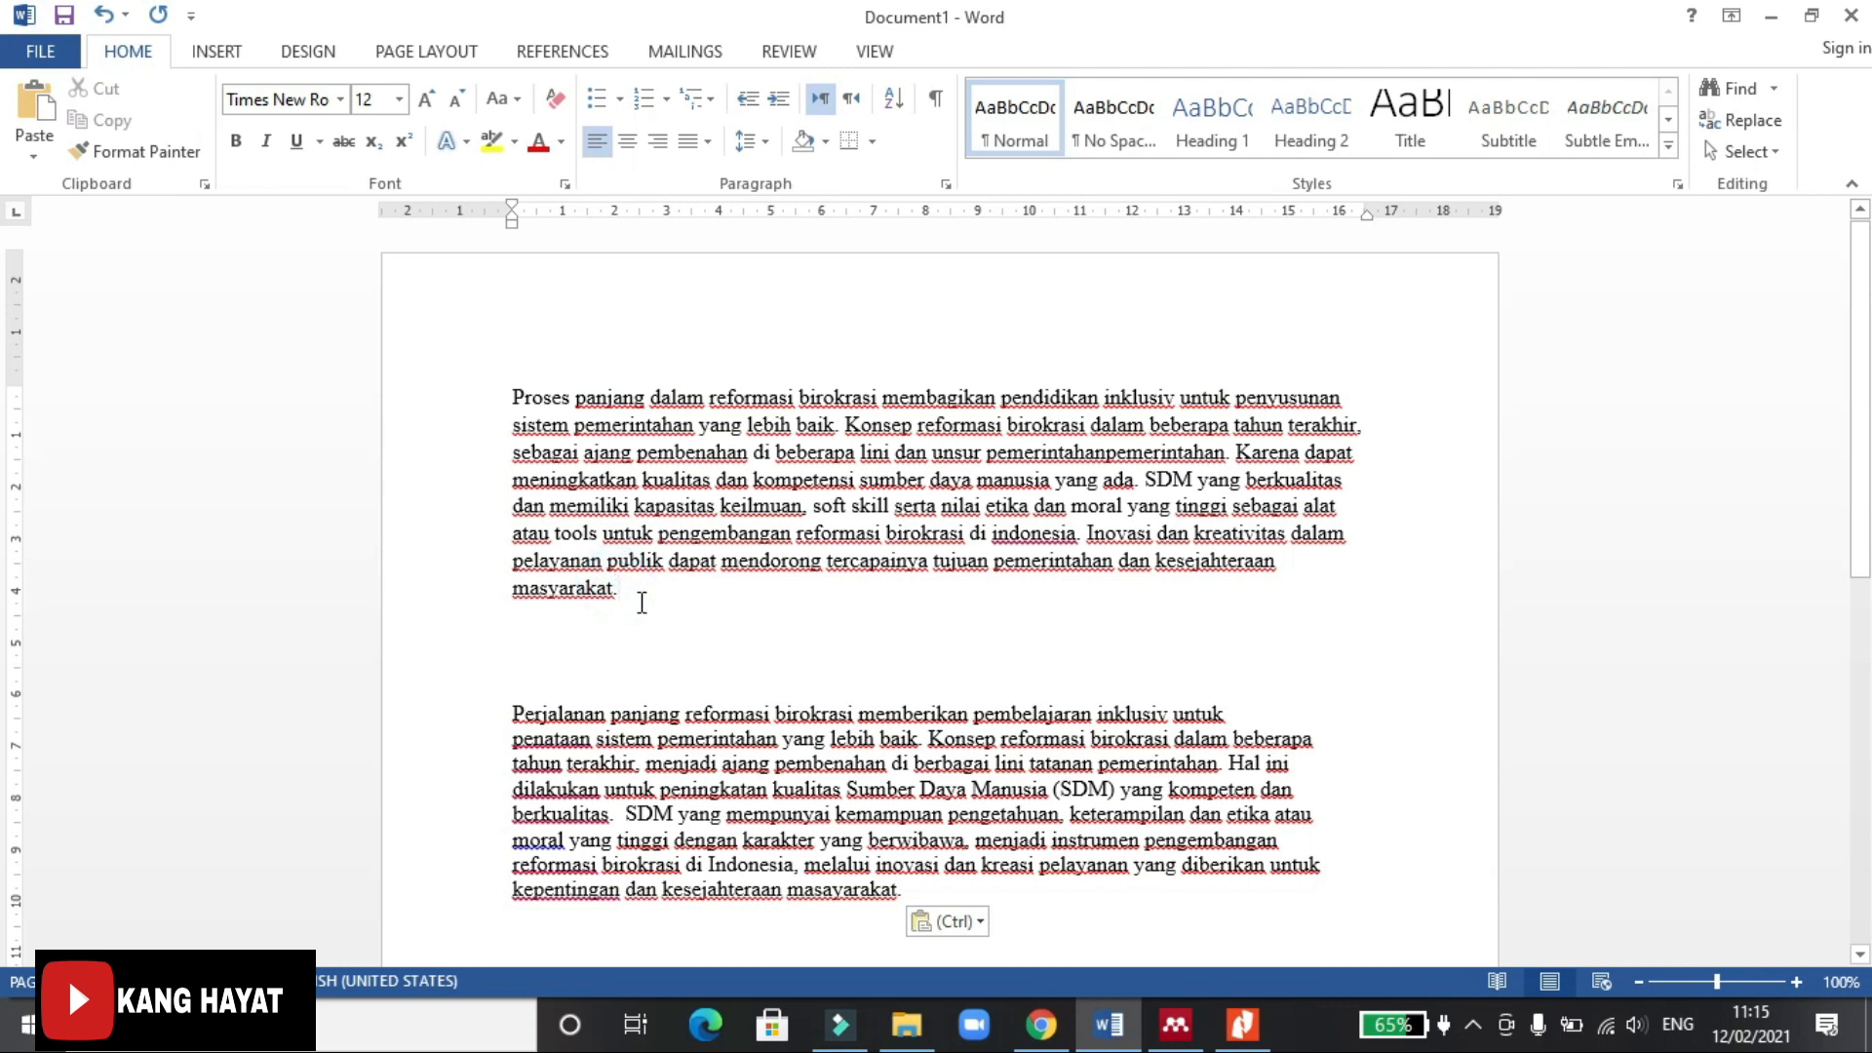
pyautogui.click(616, 585)
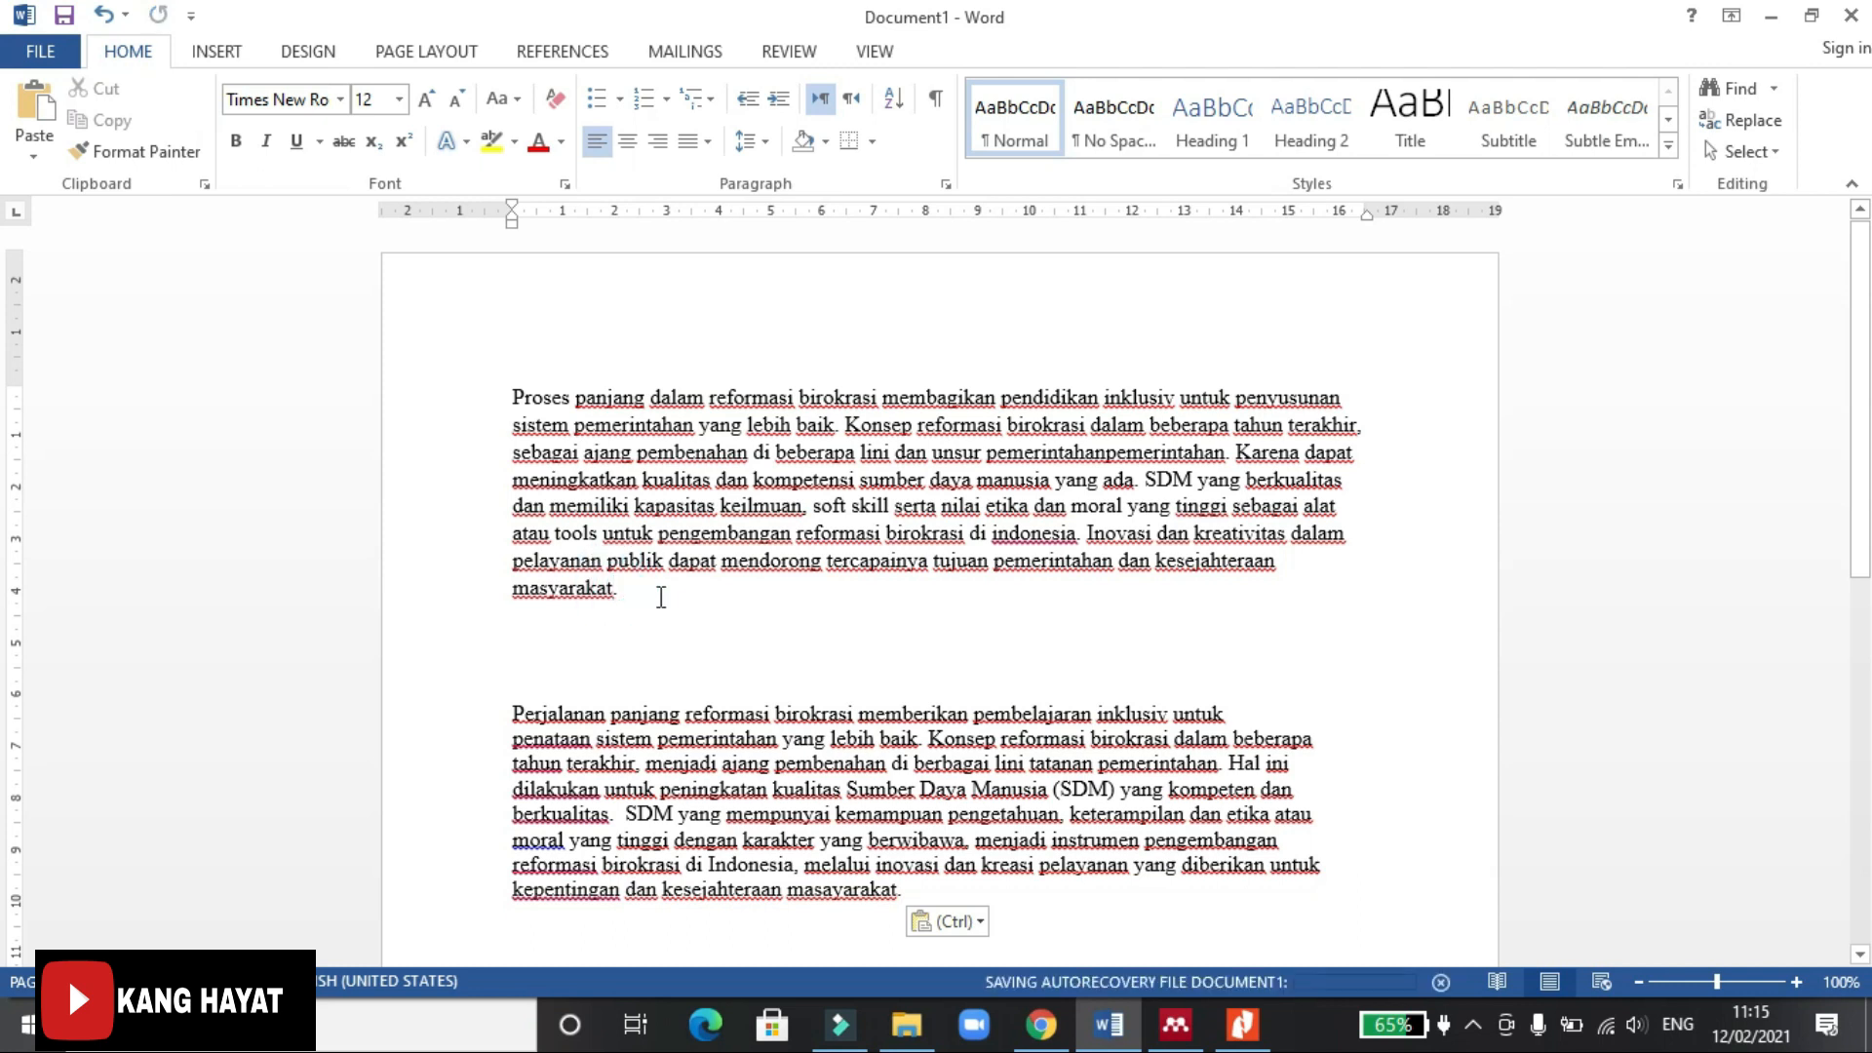
# Delete the original paragraph below the paraphrased one and place the insertion point after "masyarakat" at the paraphrase's end, before the full stop.
pyautogui.moveTo(513, 715); pyautogui.dragTo(962, 899)
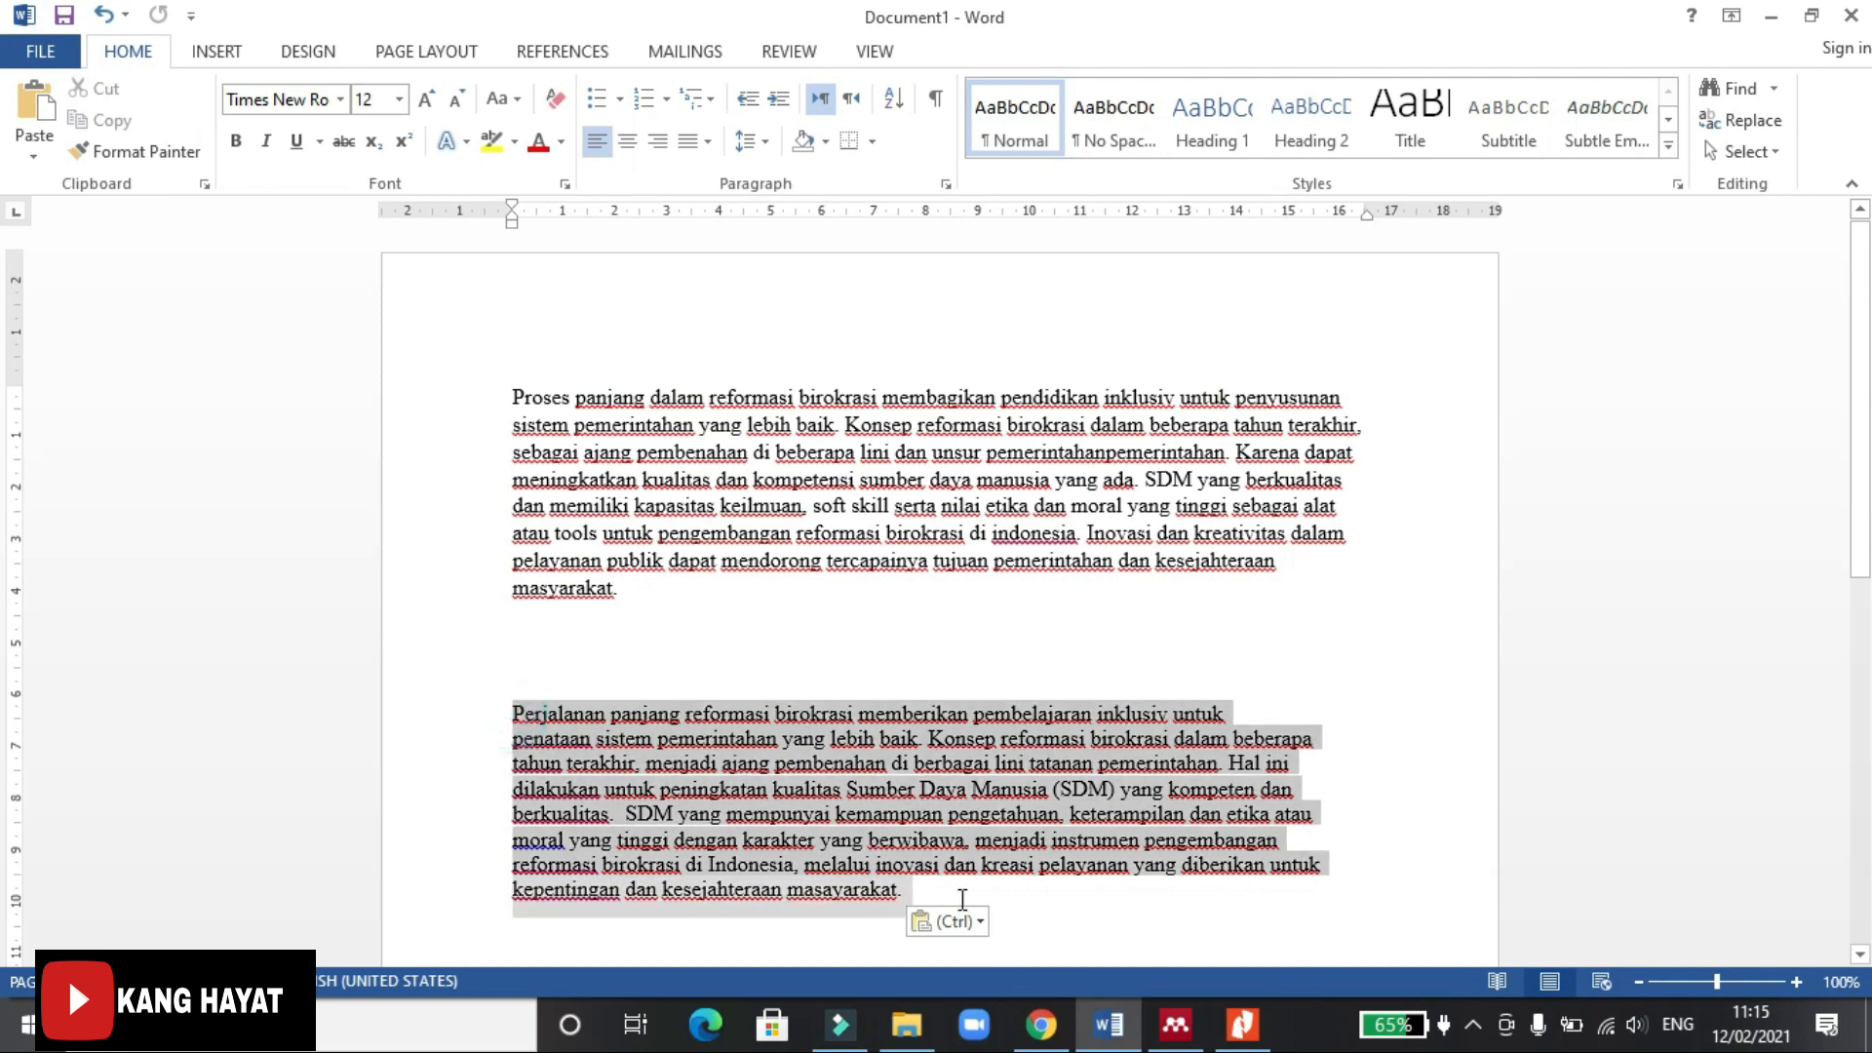
pyautogui.press('Delete')
pyautogui.click(617, 585)
pyautogui.click(617, 585)
pyautogui.press('BackSpace')
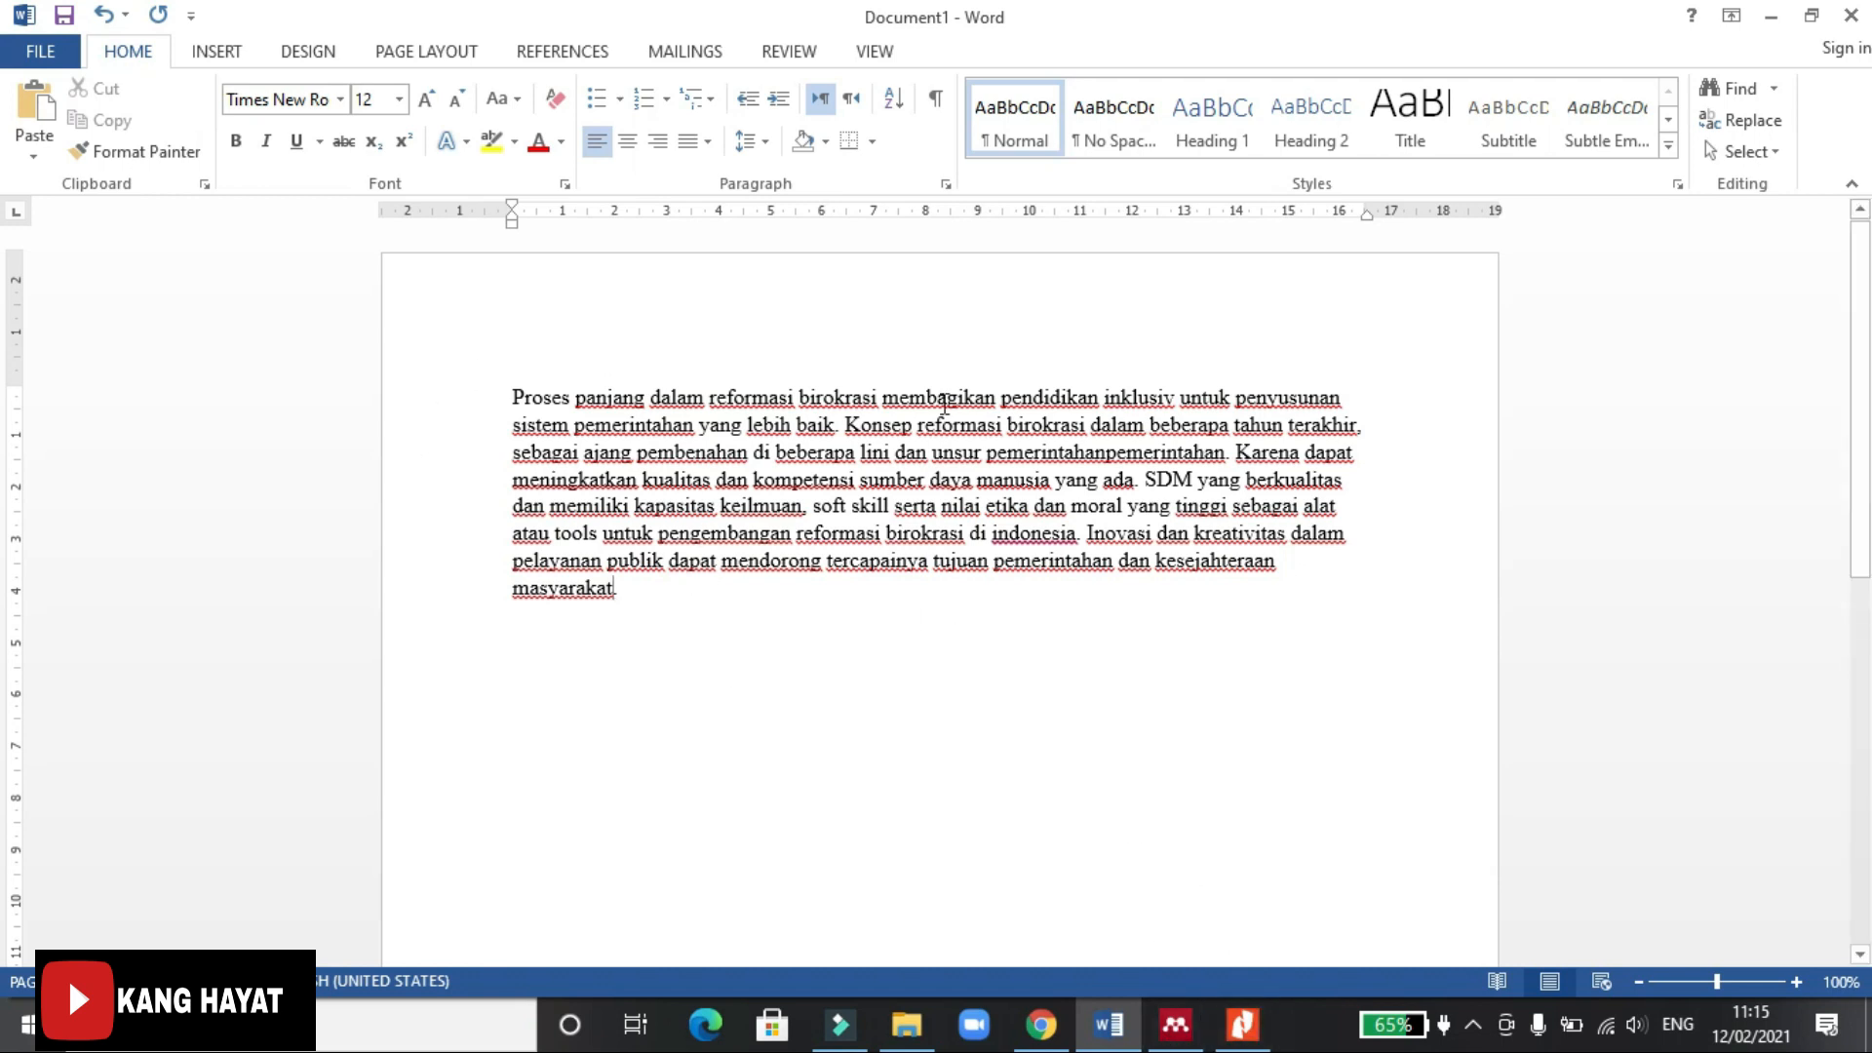
# Switch to Mendeley Desktop, view the 2020 Aristo article "Paradigma Good Governance Menuju Shared Governance" in the library, and return to Word.
pyautogui.click(521, 52)
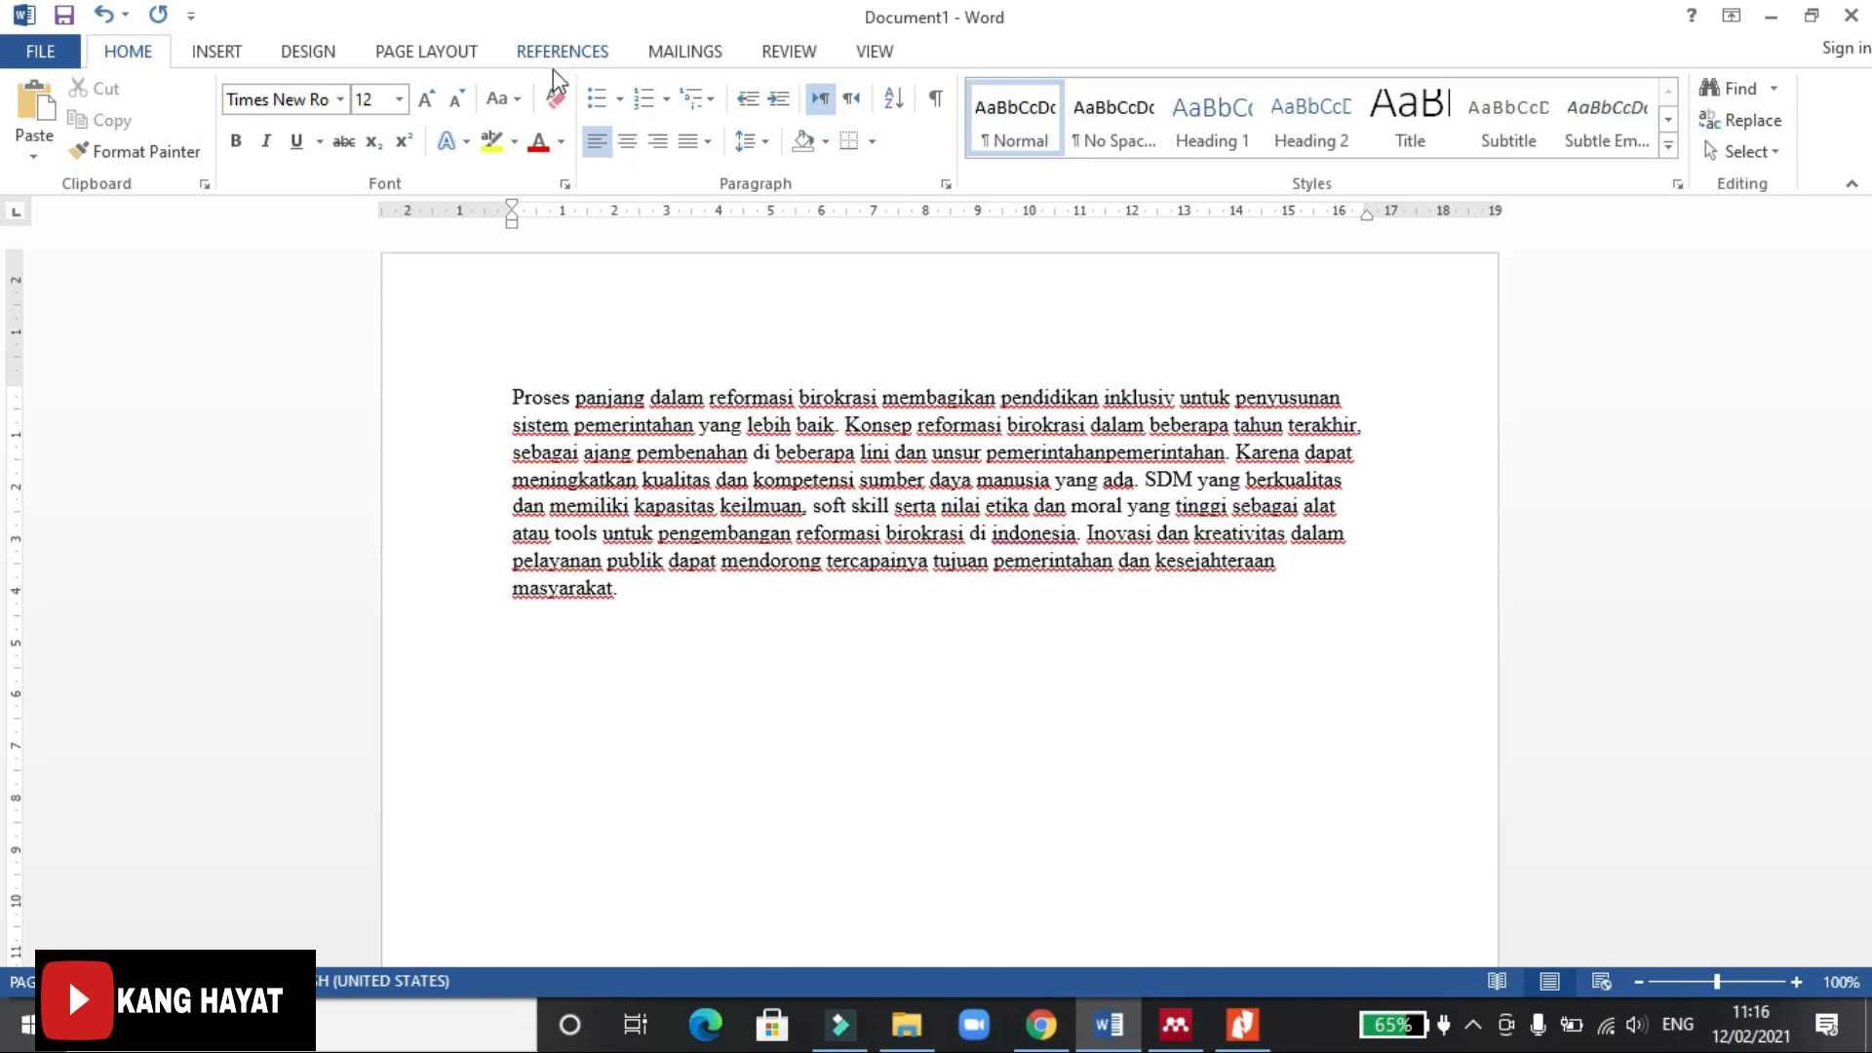
pyautogui.click(1180, 1021)
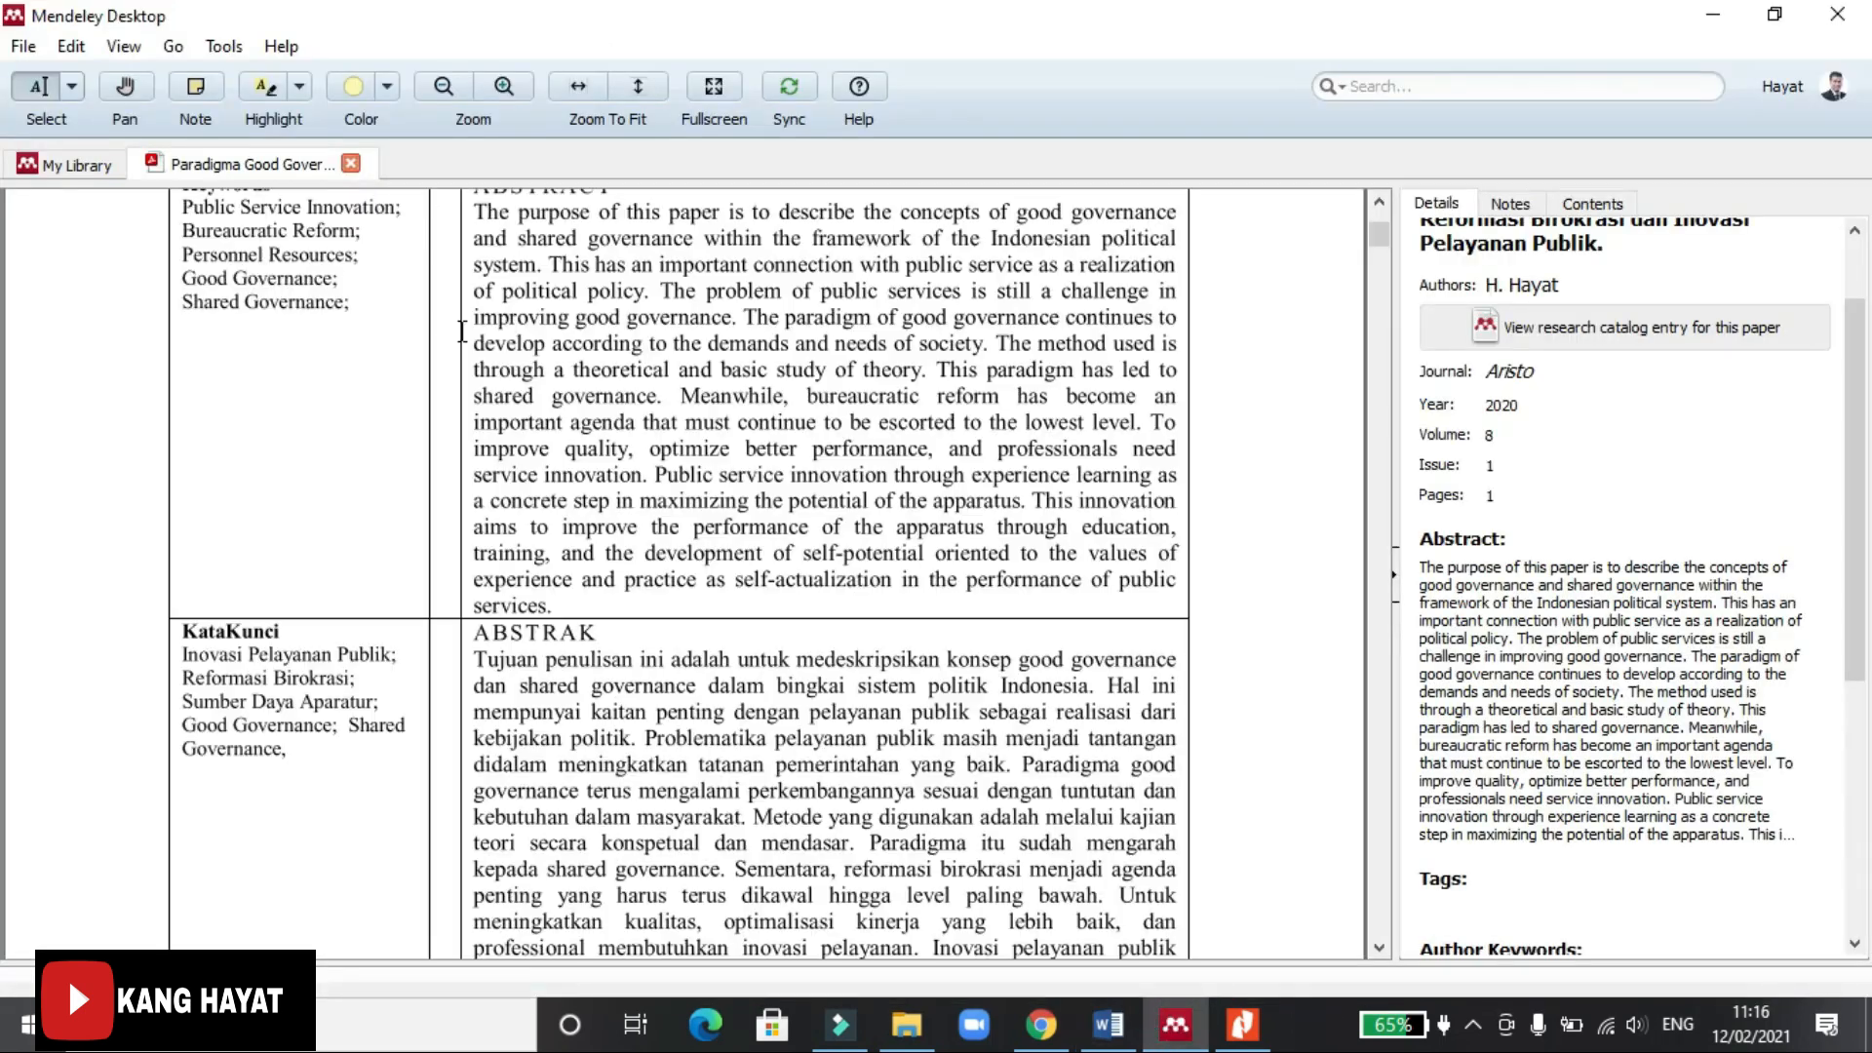
pyautogui.click(90, 165)
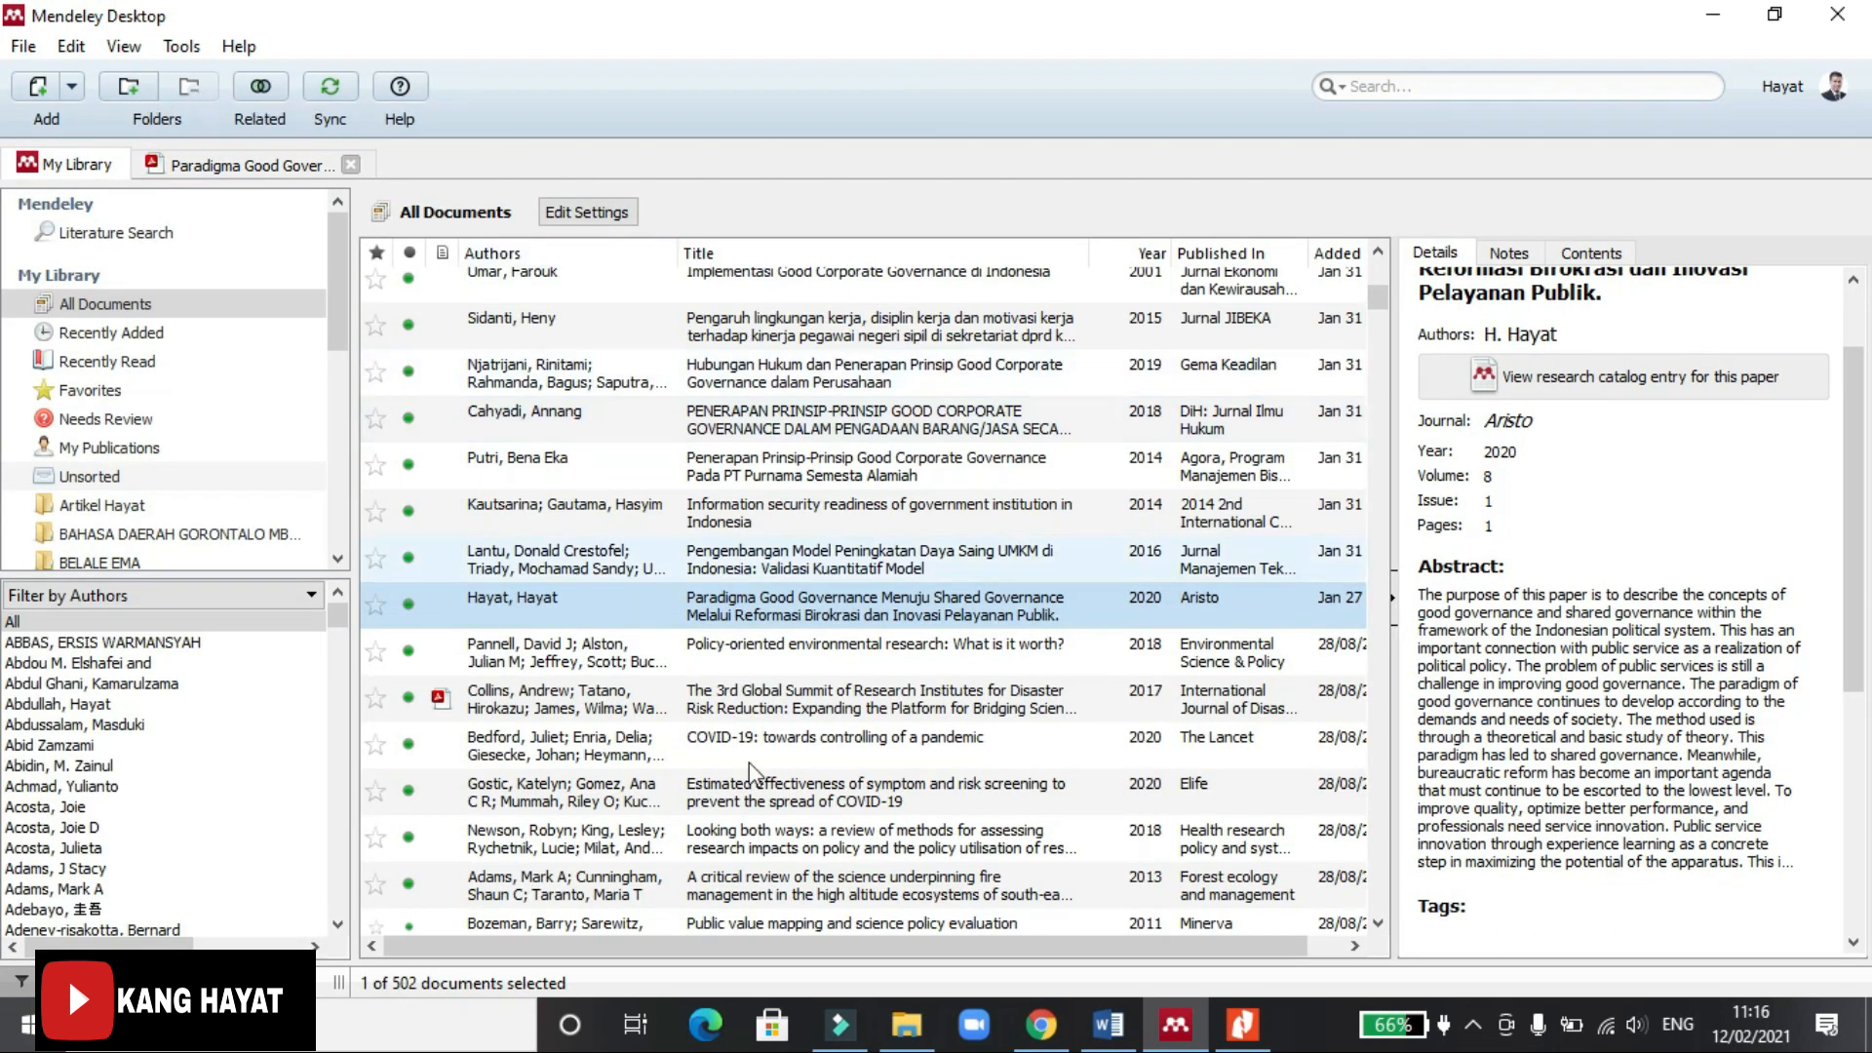
pyautogui.click(1123, 1026)
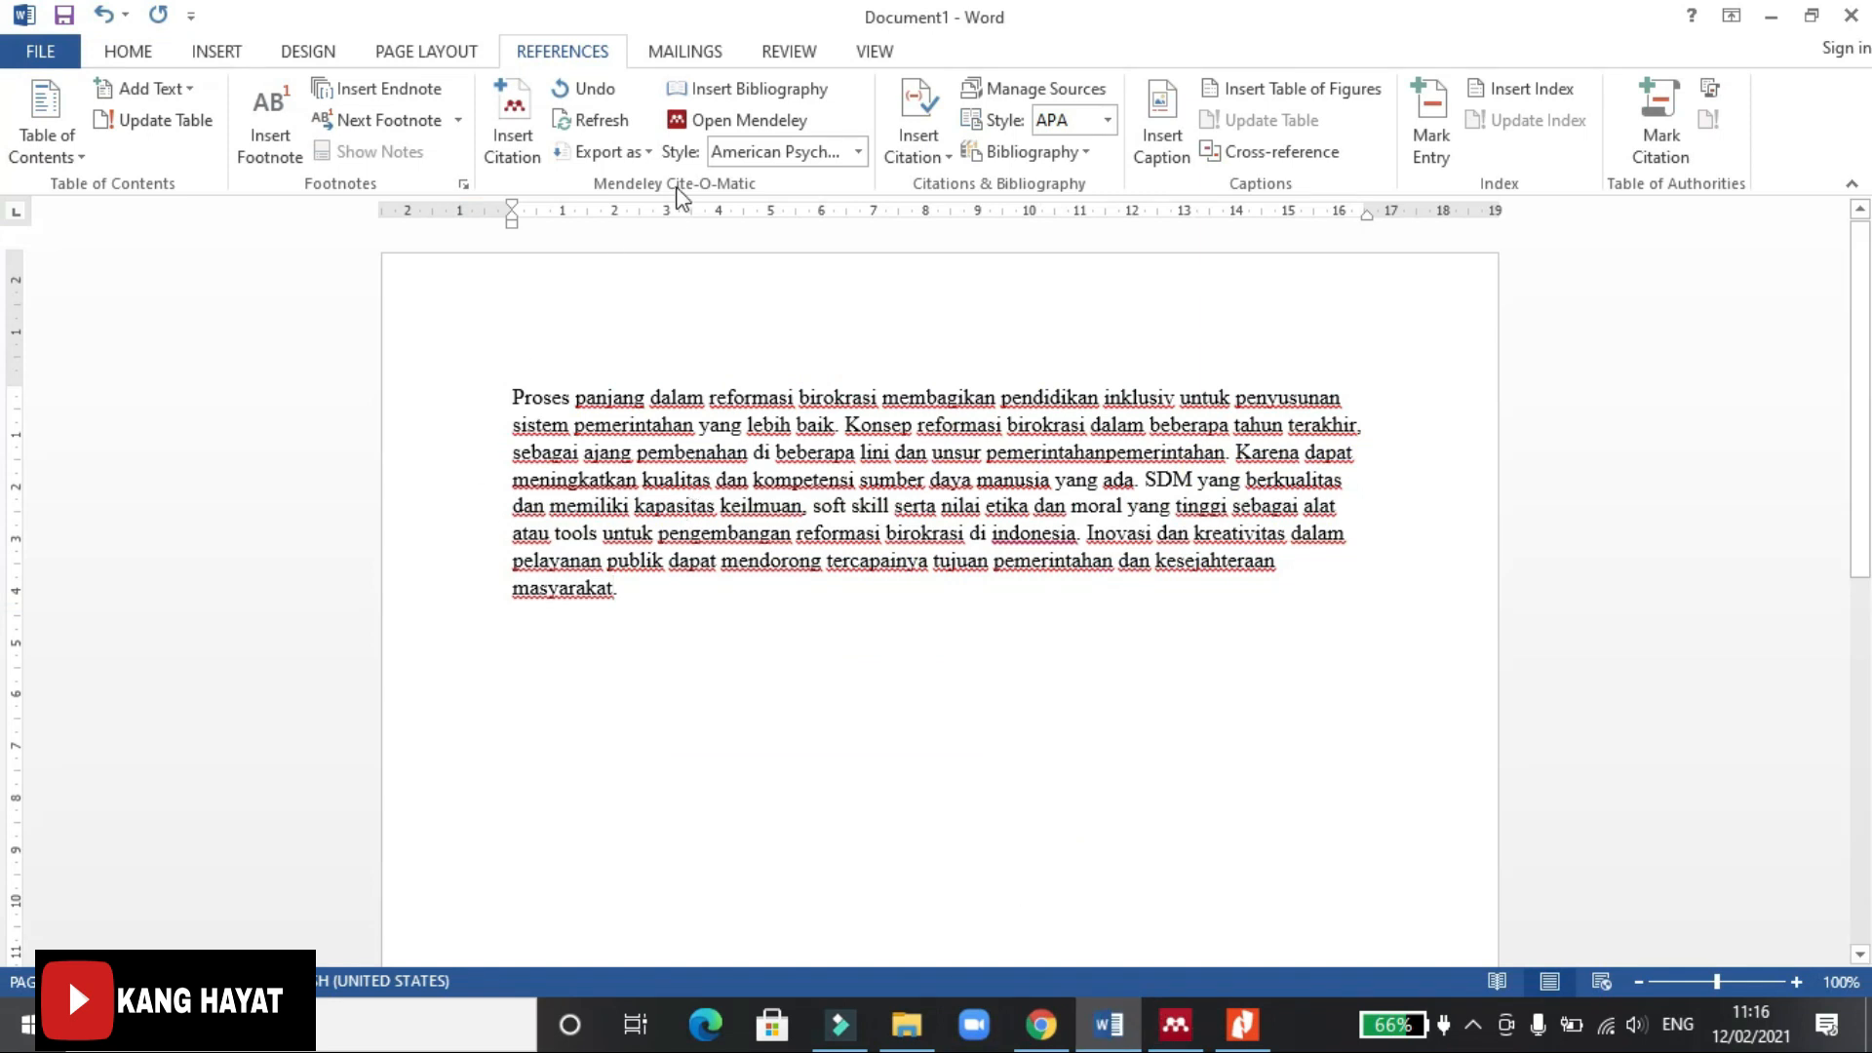
# Insert a Mendeley citation of the 2020 Aristo article after "masyarakat", with a space separating it from the word.
pyautogui.click(514, 112)
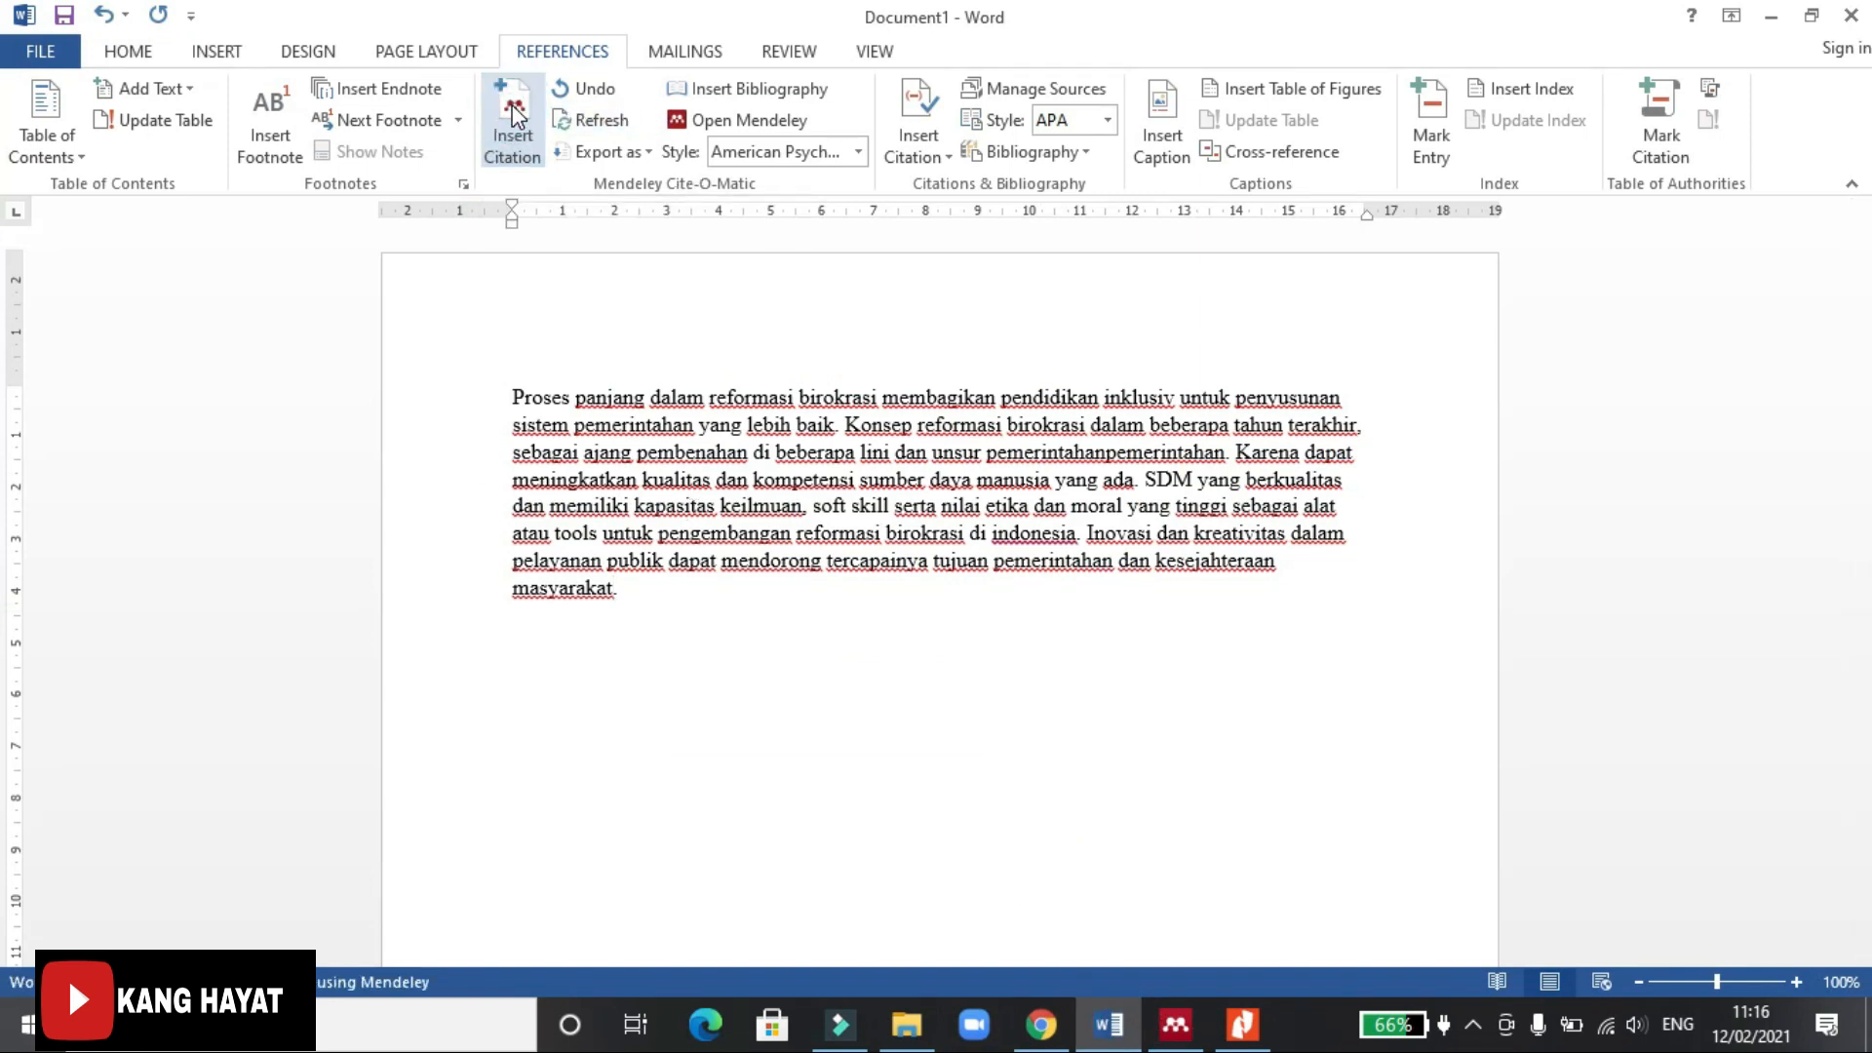
pyautogui.click(838, 528)
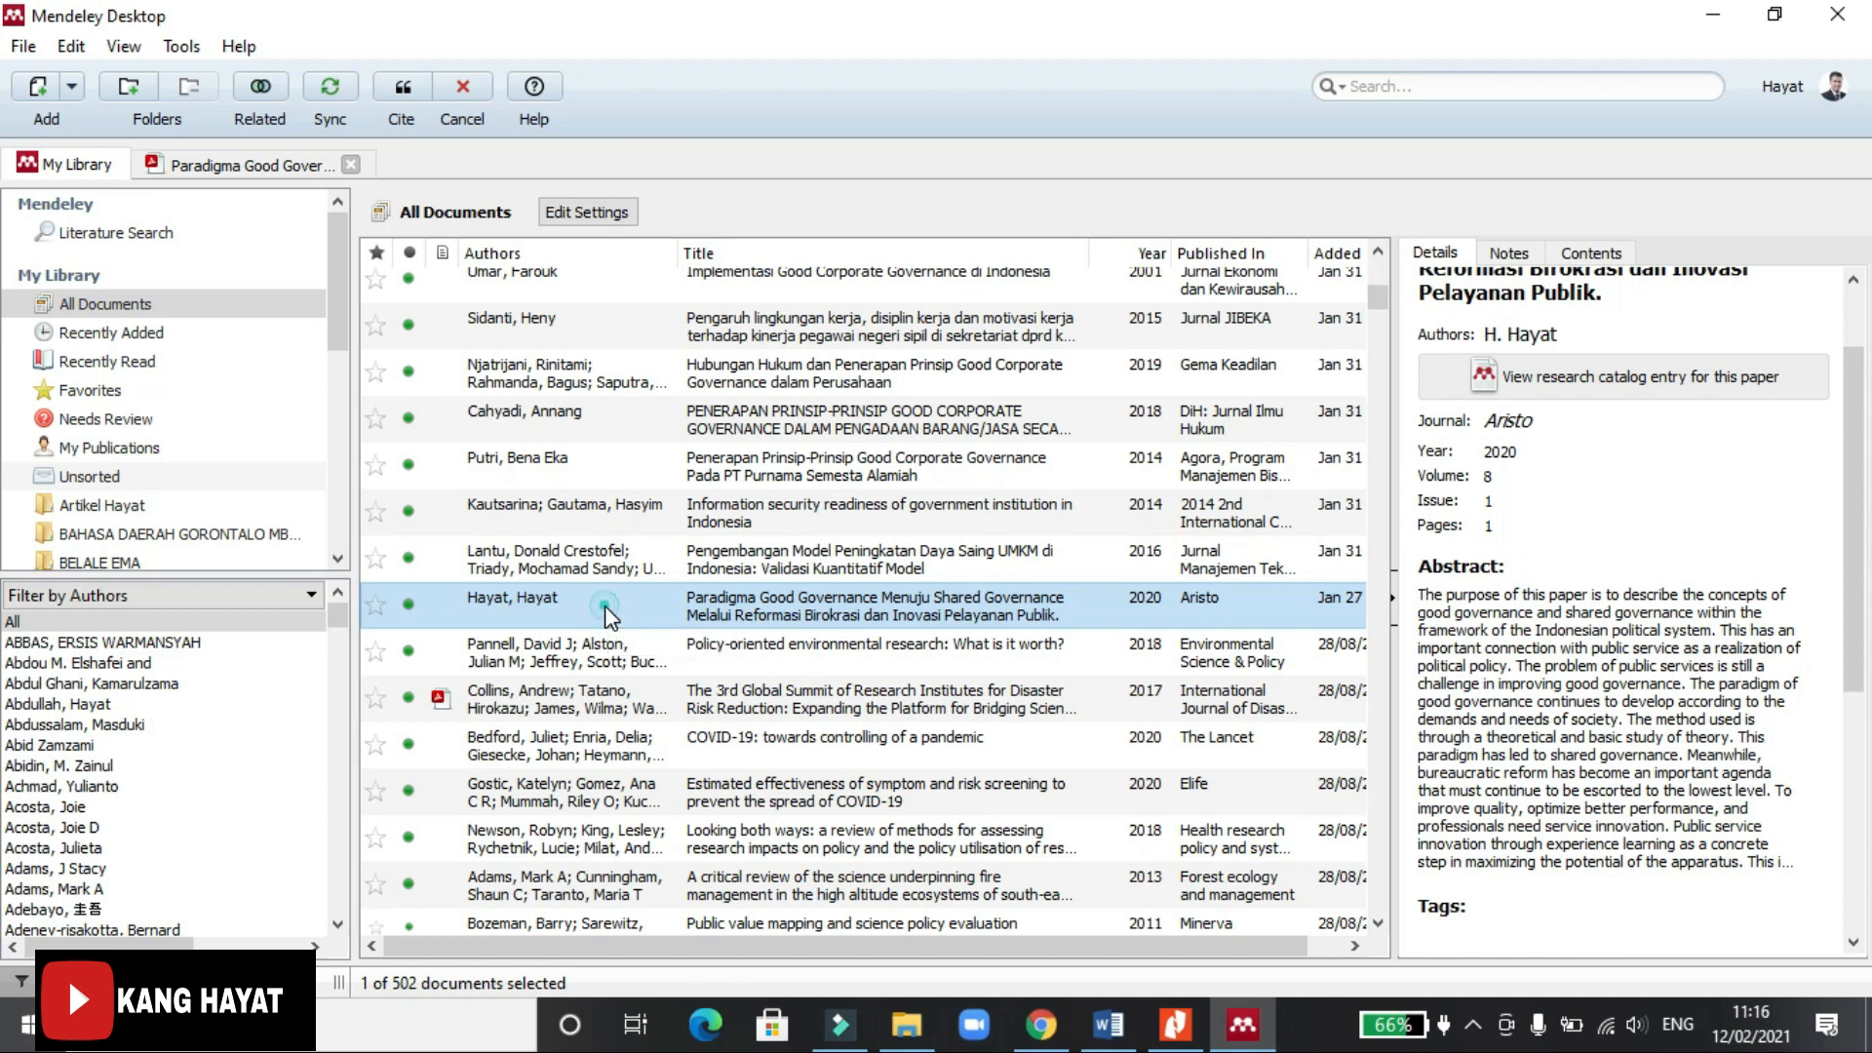
pyautogui.click(384, 89)
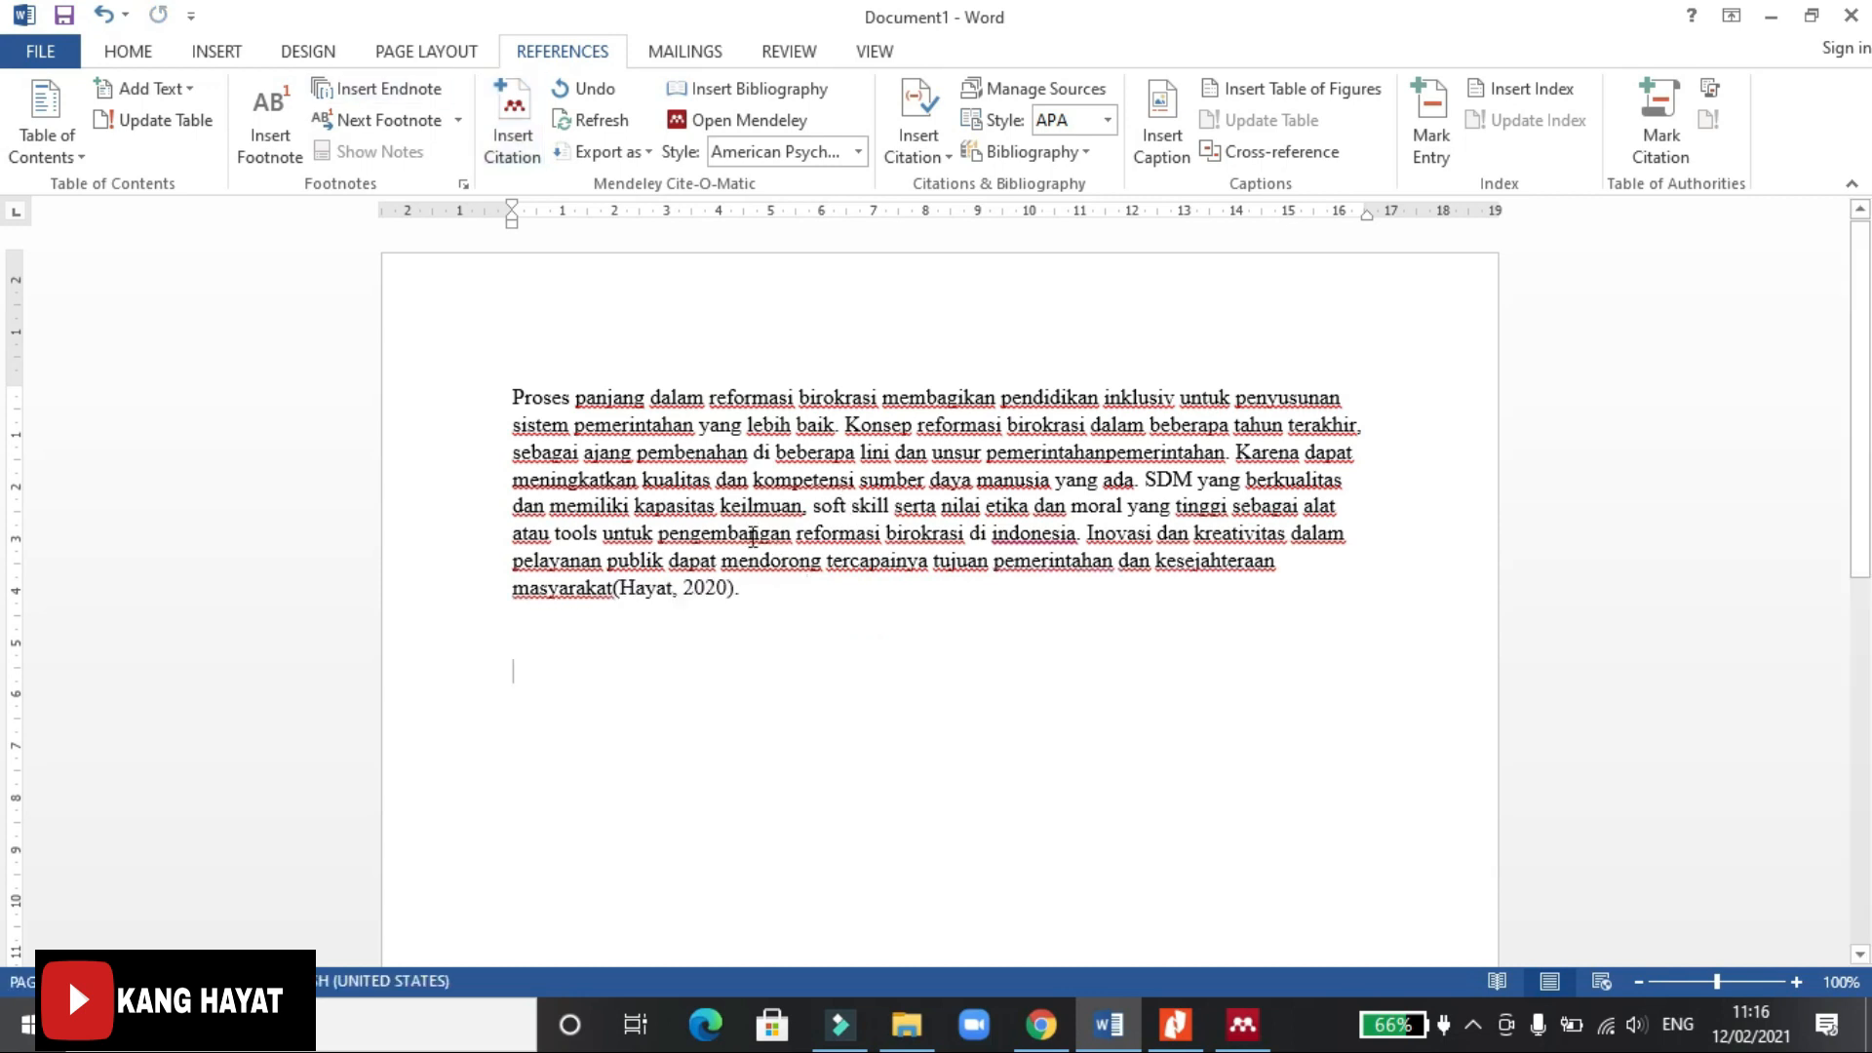
pyautogui.click(616, 588)
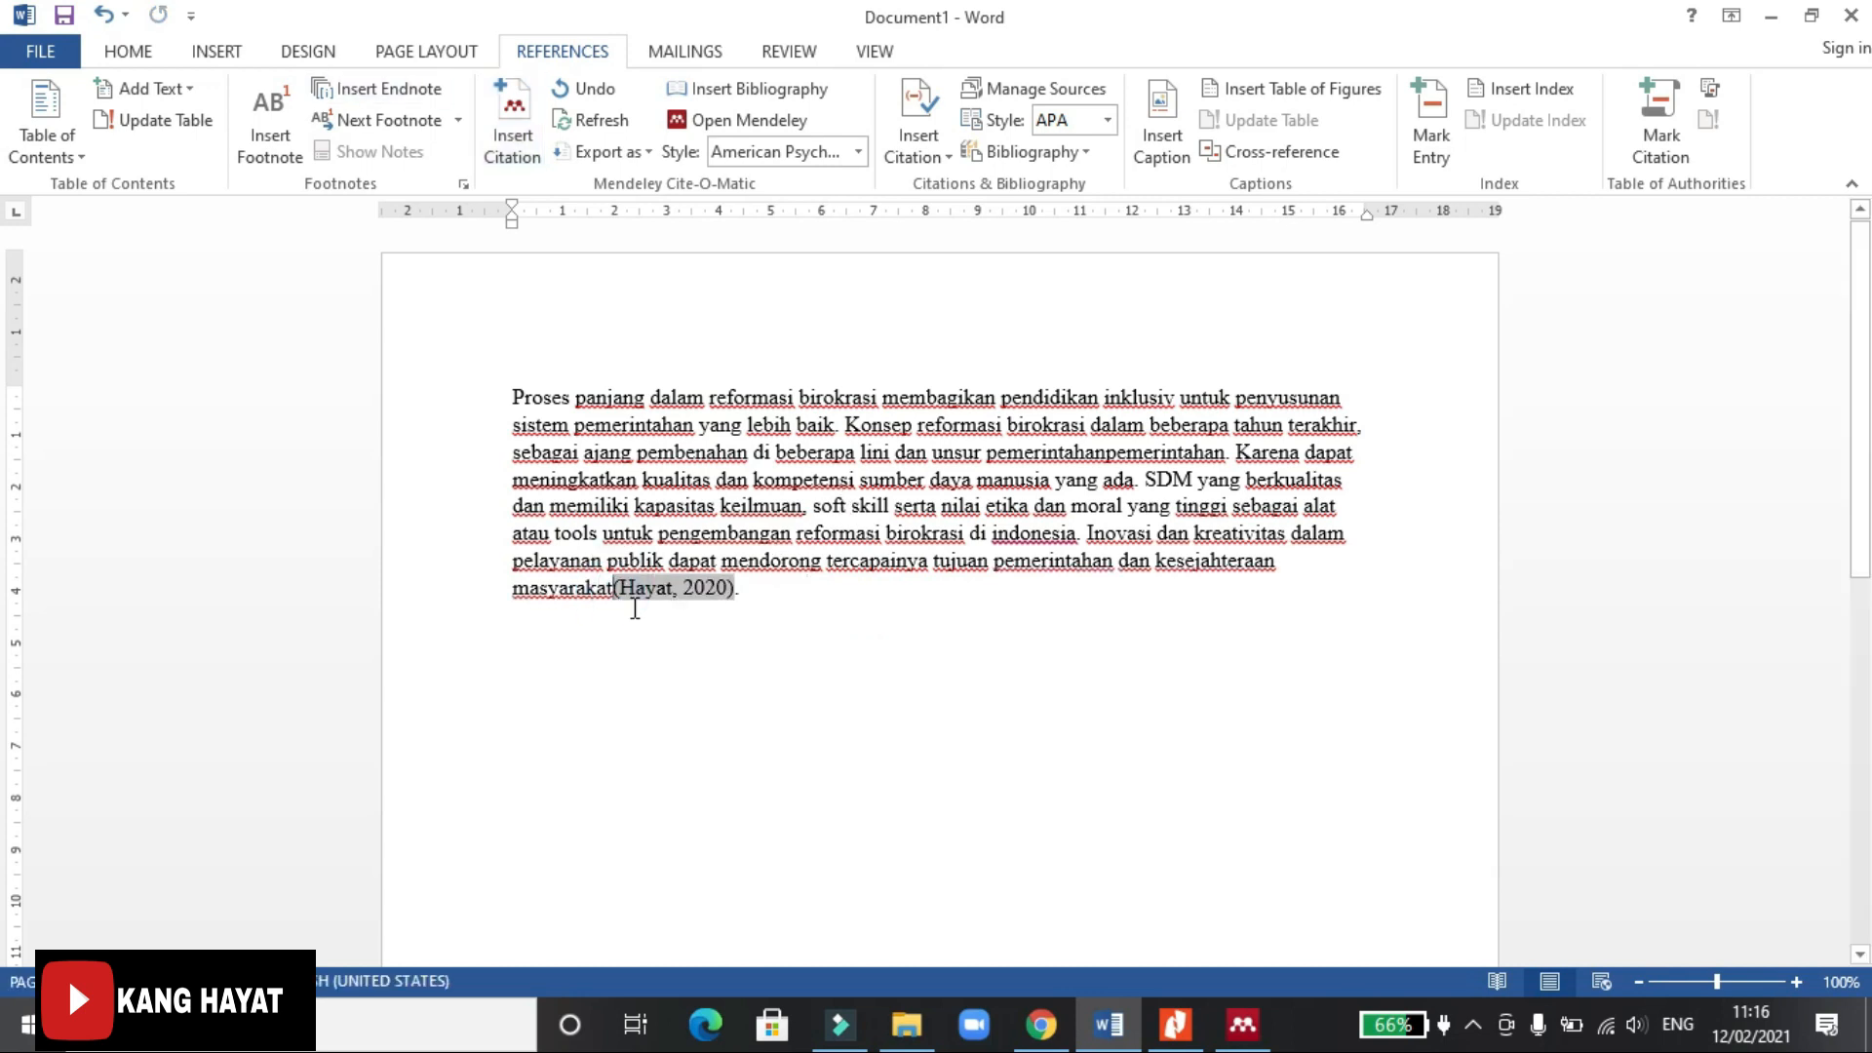
# Add blank lines after the cited paragraph and insert the Mendeley bibliography there.
pyautogui.click(773, 593)
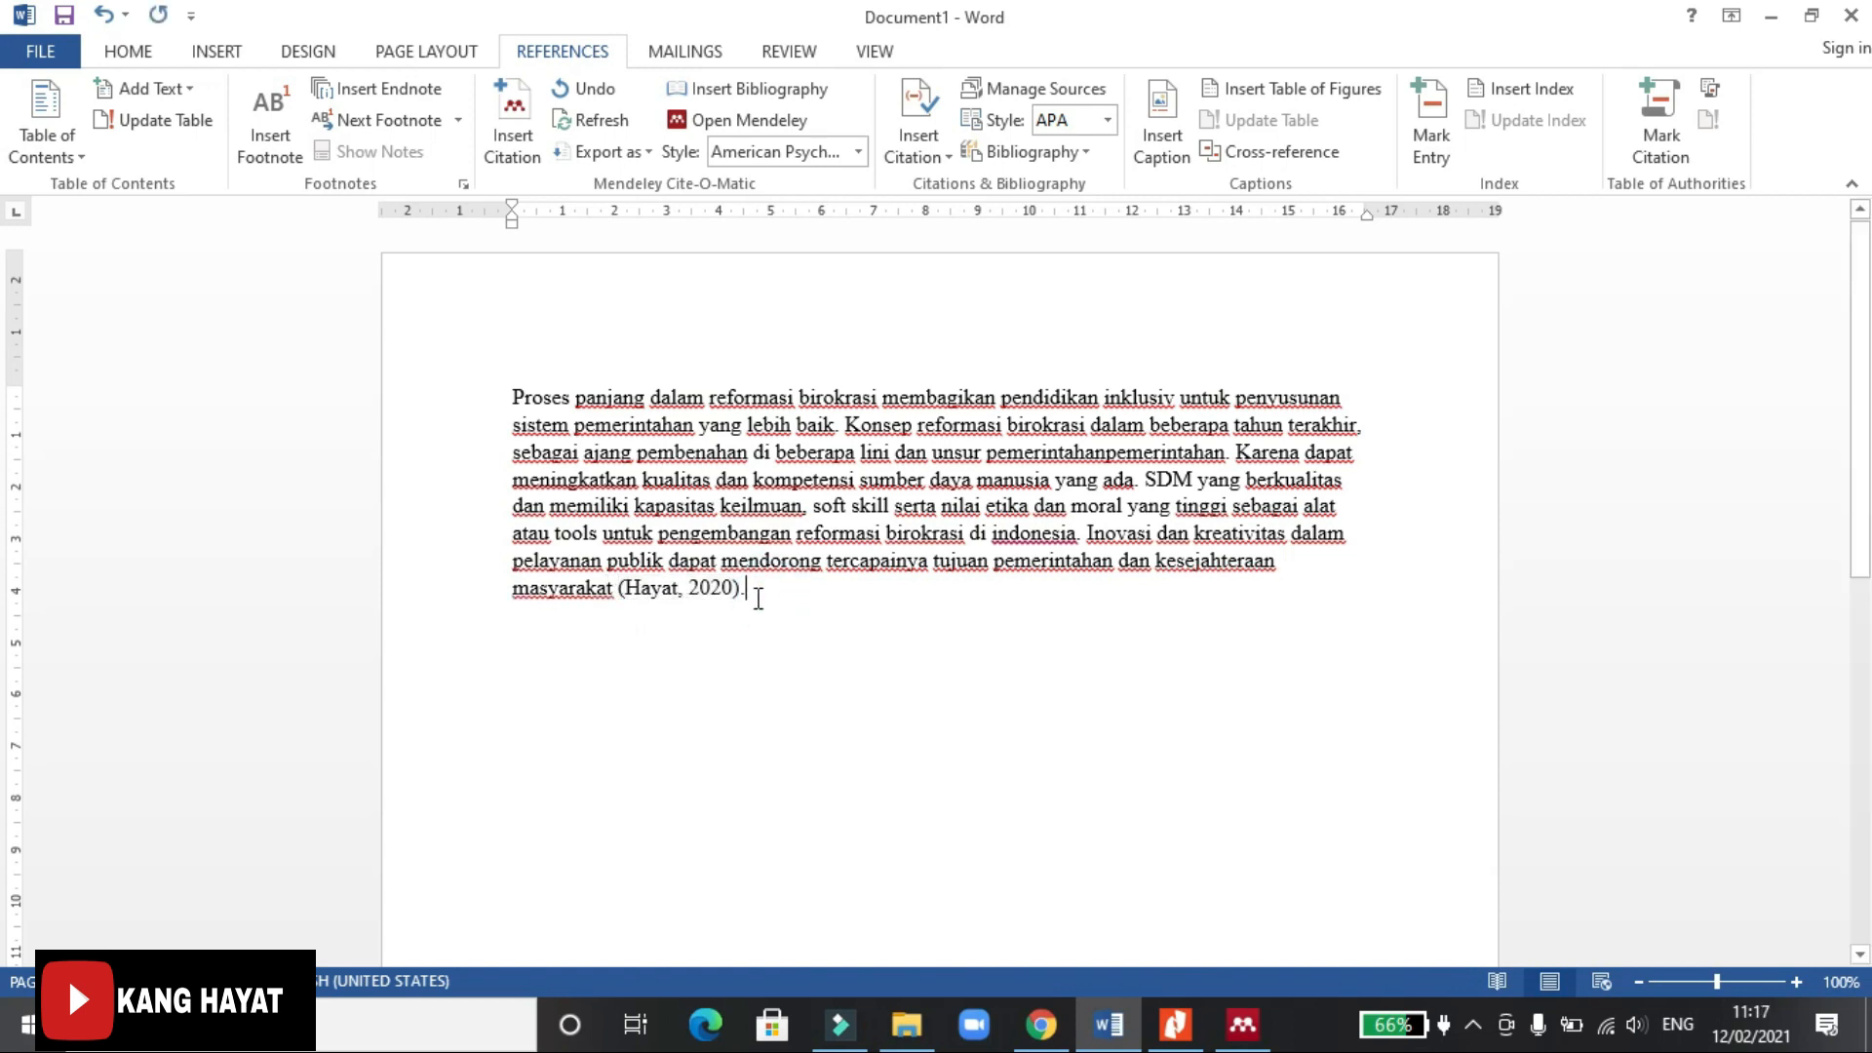
pyautogui.press('Return')
pyautogui.press('Return')
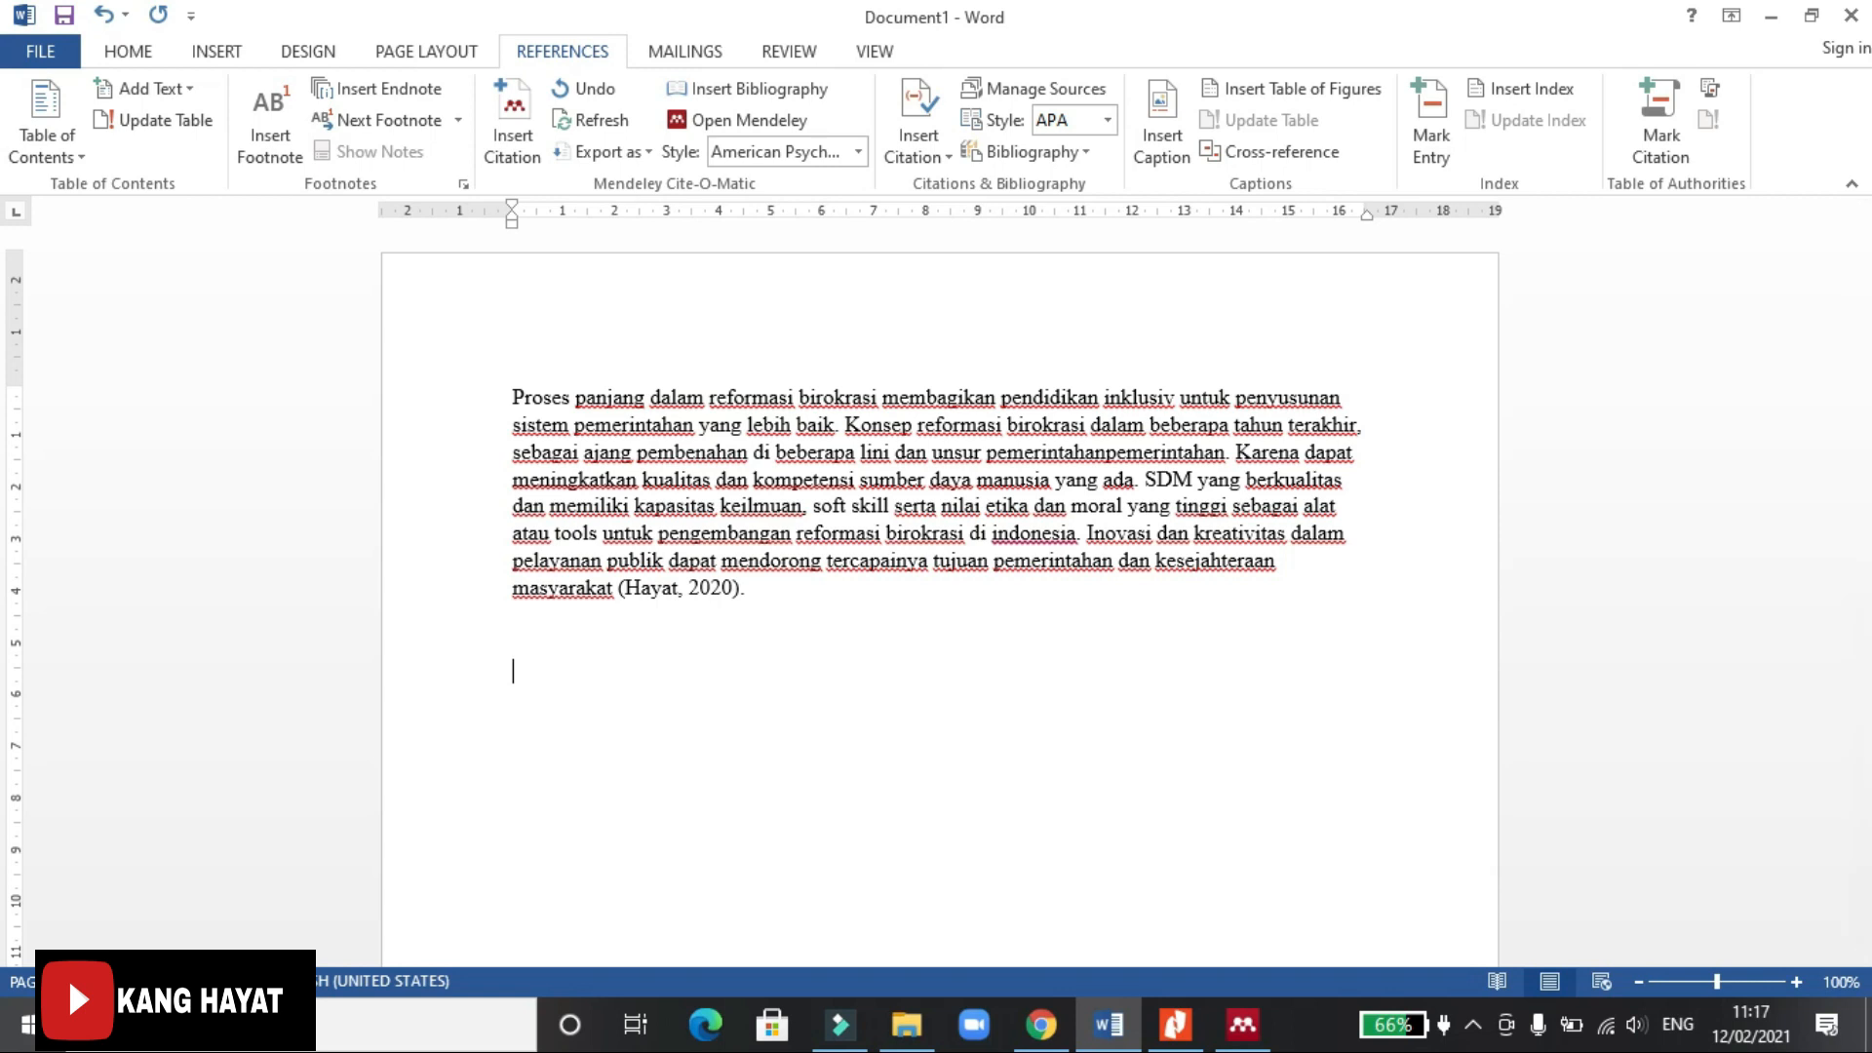
pyautogui.click(729, 89)
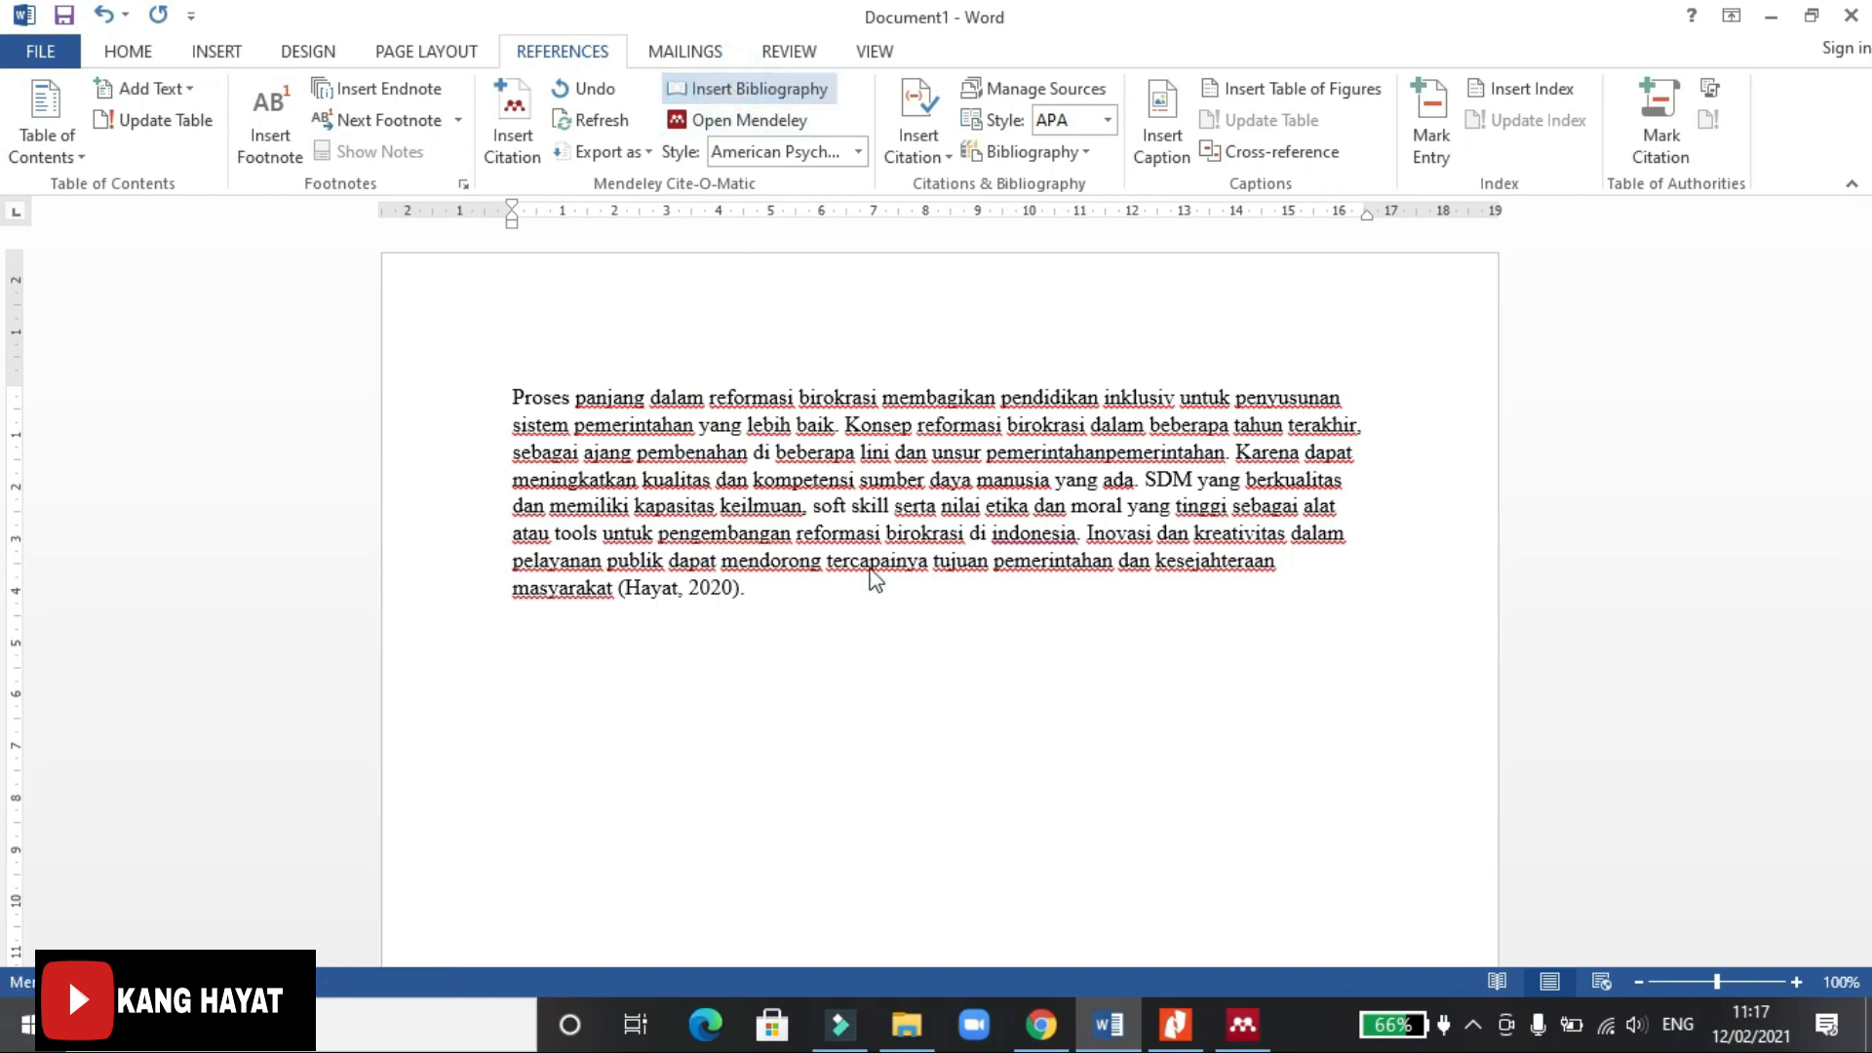